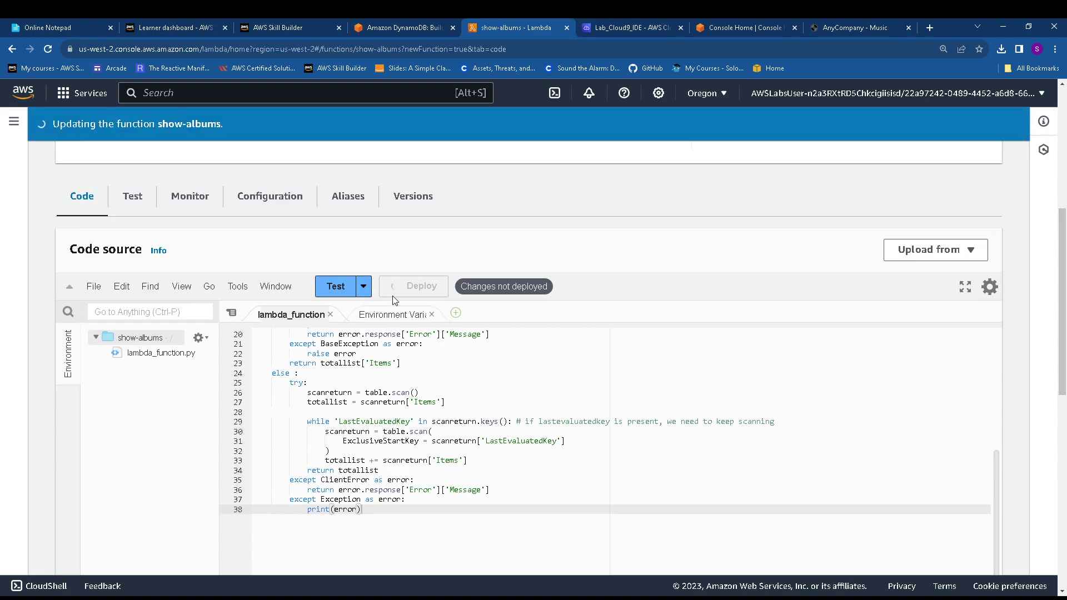
# Run show-albums with the genretest event and check the log lists Rock albums like Alive!
pyautogui.click(134, 197)
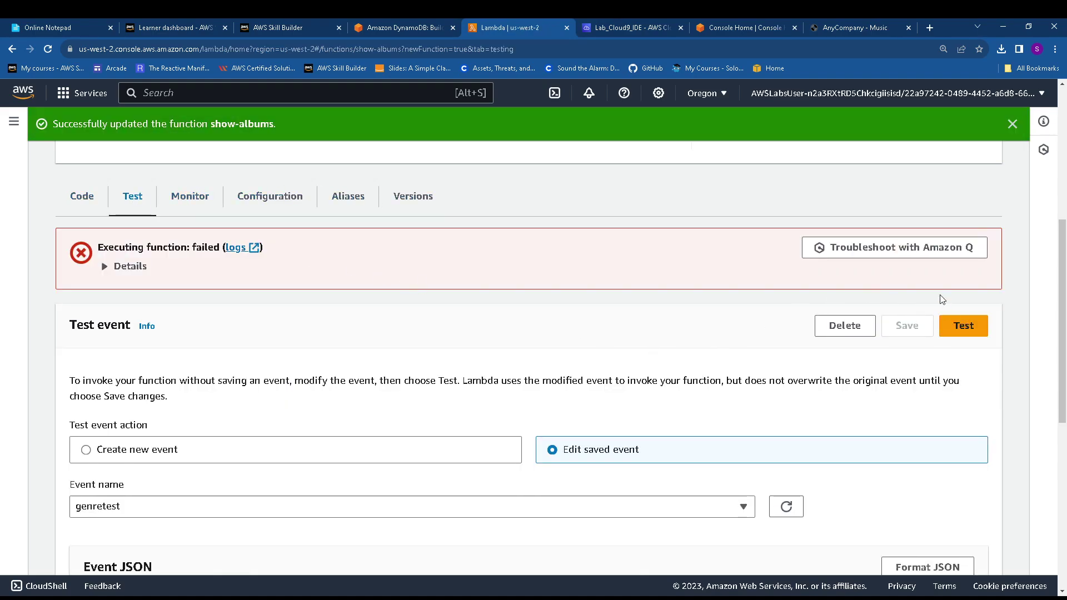
pyautogui.click(964, 329)
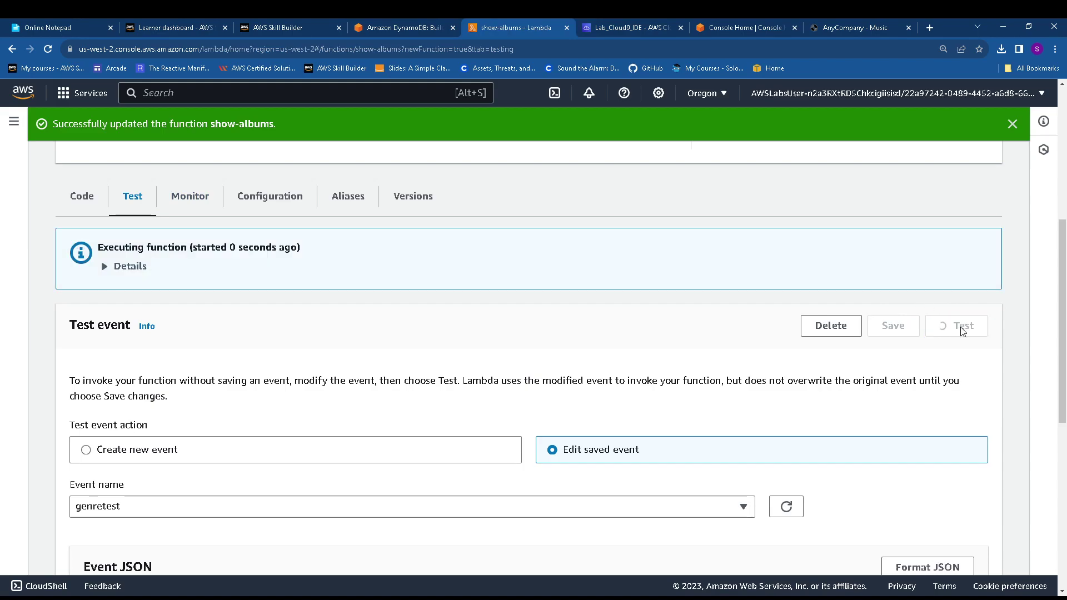
pyautogui.click(115, 267)
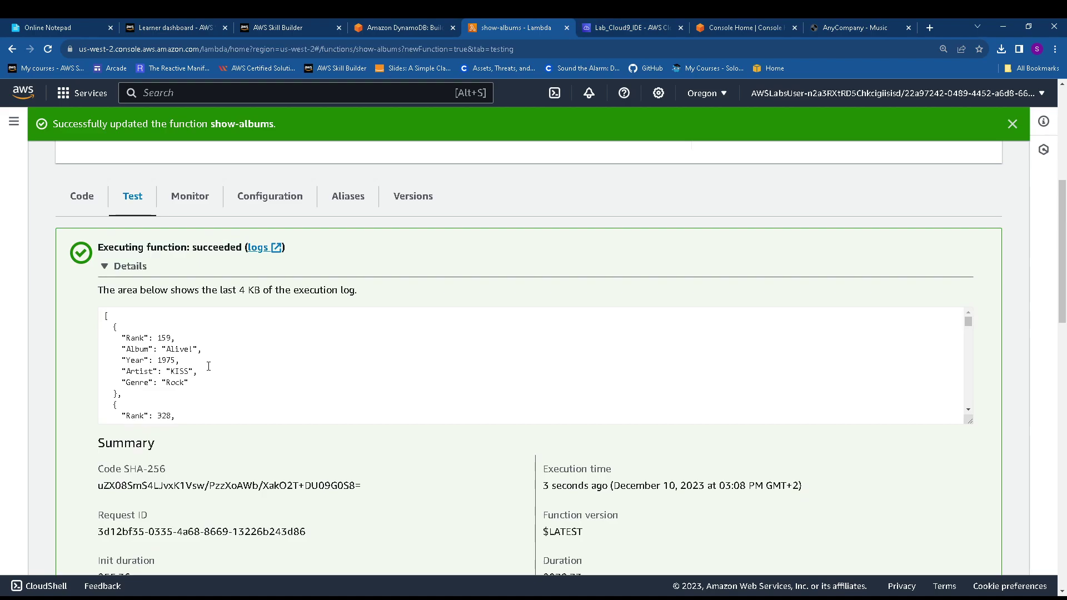
pyautogui.click(405, 27)
pyautogui.scroll(-3, 394, 377)
# Copy the function name 'add-album' from step 38 of the lab guide, then return to show-albums
pyautogui.scroll(-10, 394, 377)
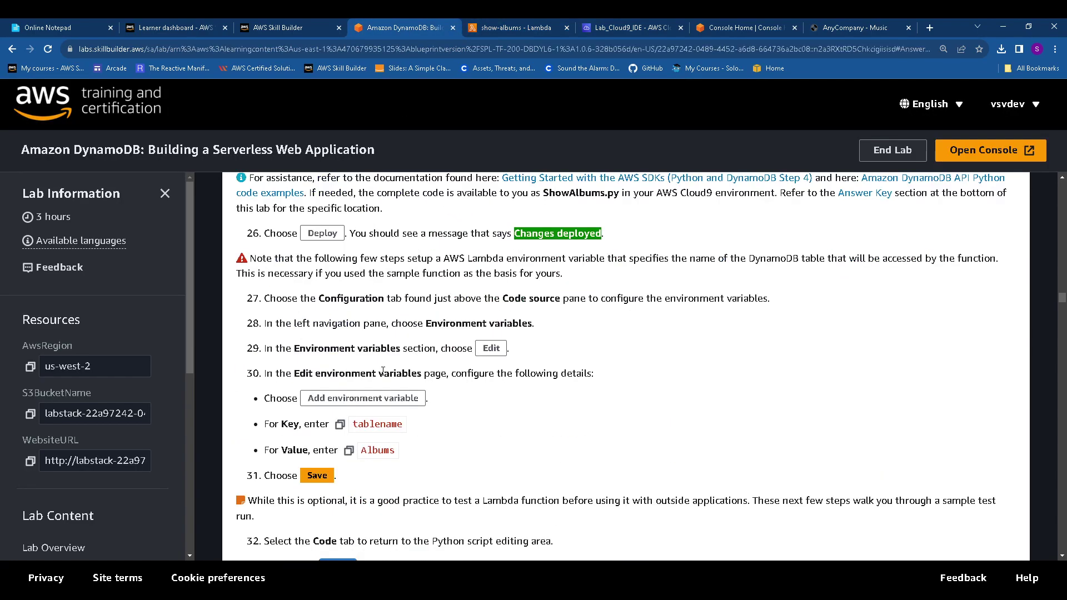
pyautogui.scroll(-9, 383, 371)
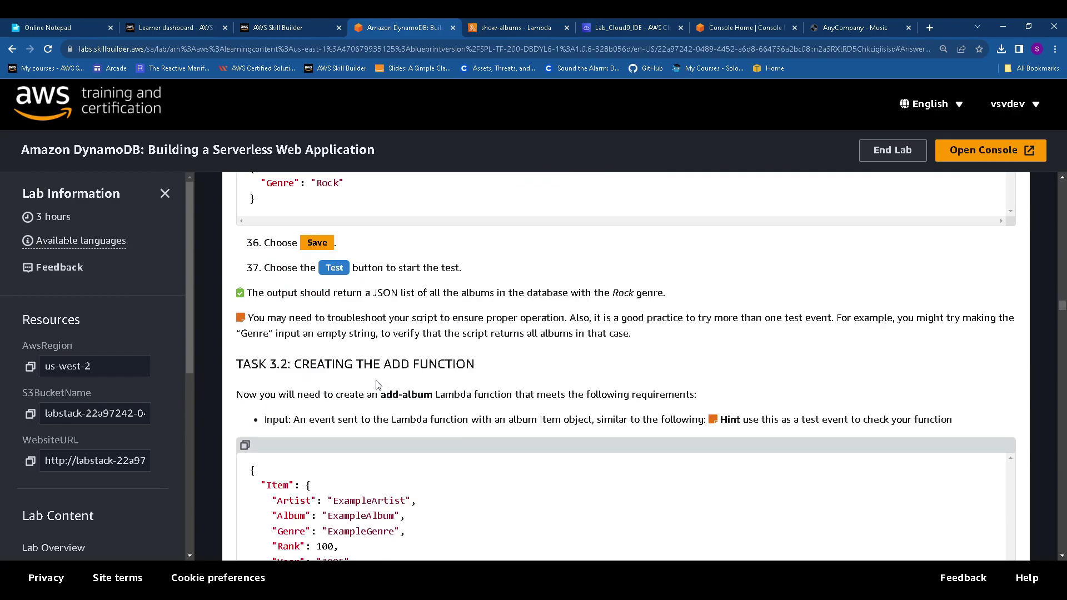
pyautogui.scroll(-2, 377, 367)
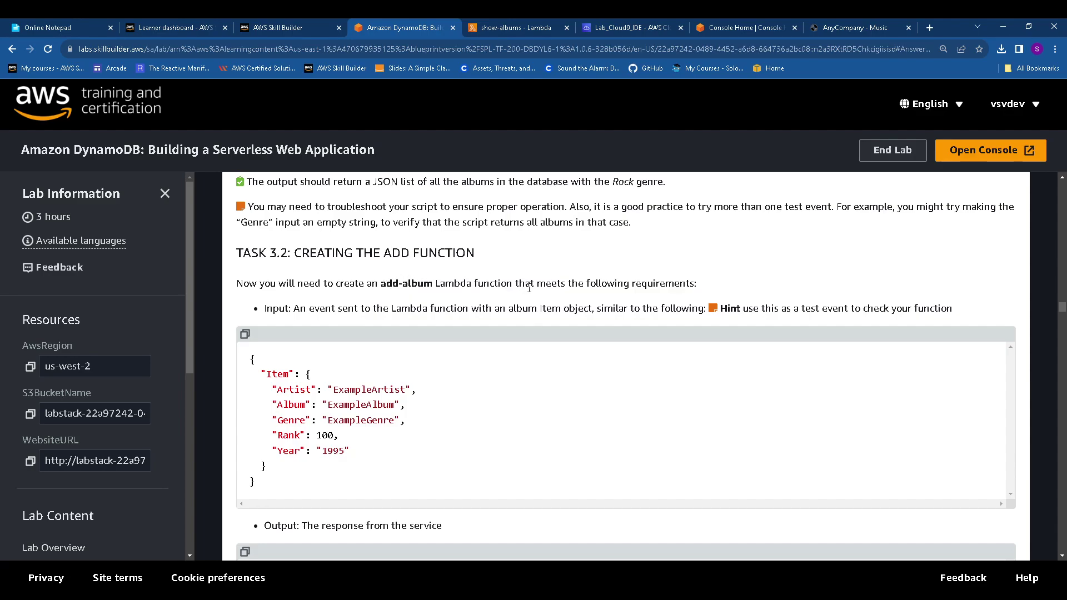
pyautogui.scroll(-10, 556, 289)
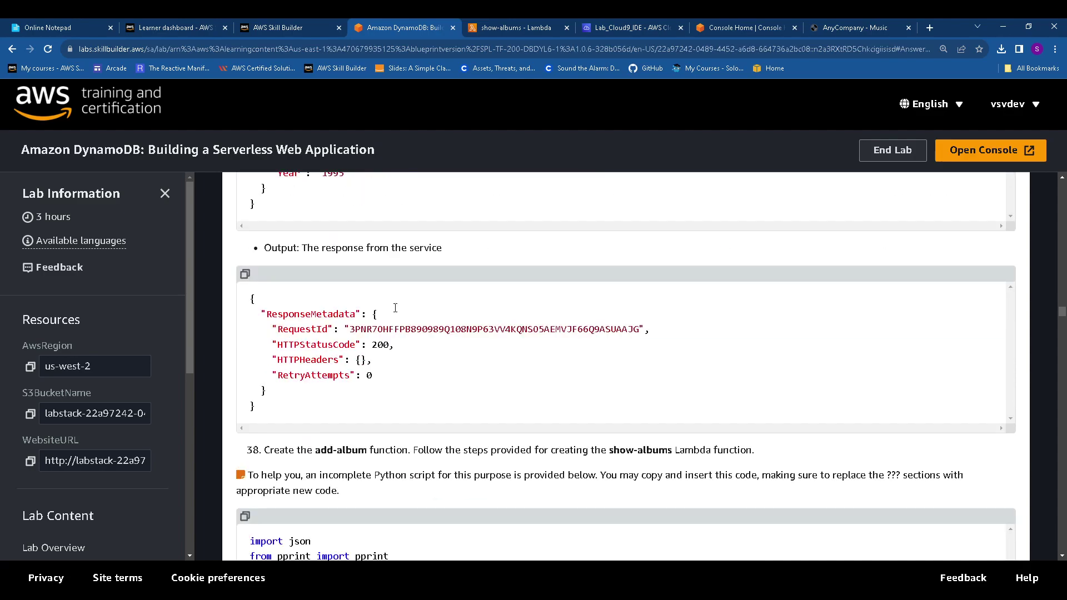
pyautogui.scroll(-2, 395, 313)
pyautogui.scroll(2, 392, 310)
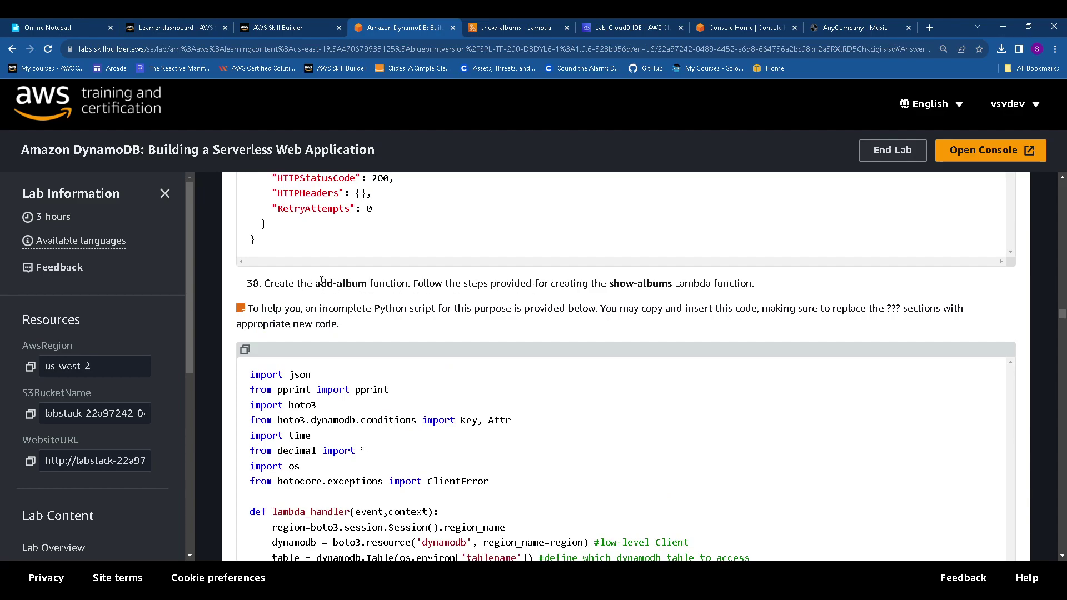
pyautogui.moveTo(318, 284); pyautogui.dragTo(364, 285)
pyautogui.hotkey('ctrl', 'c')
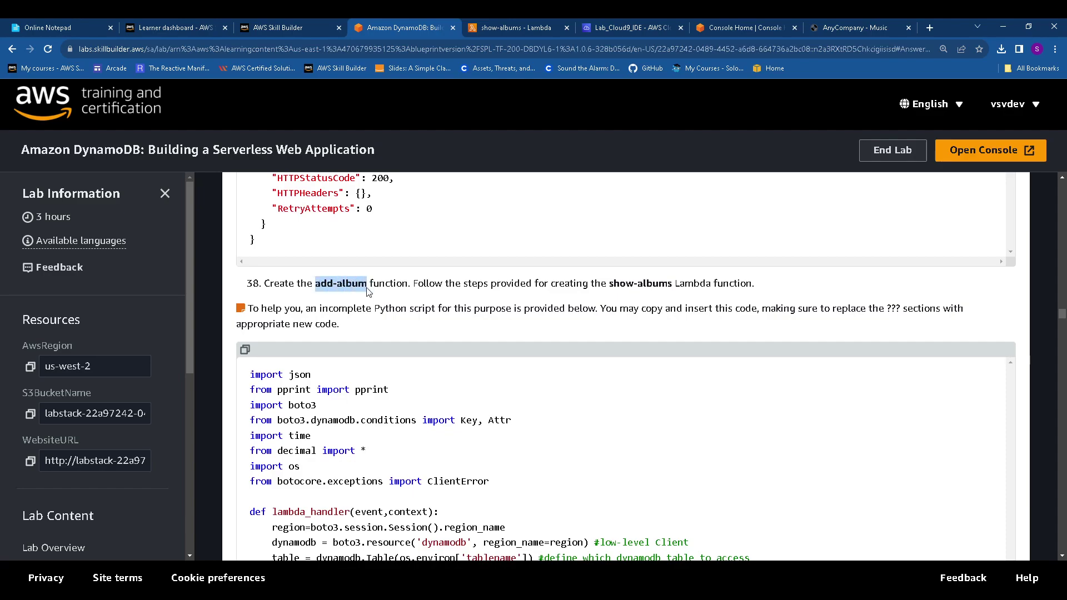
pyautogui.scroll(-10, 366, 292)
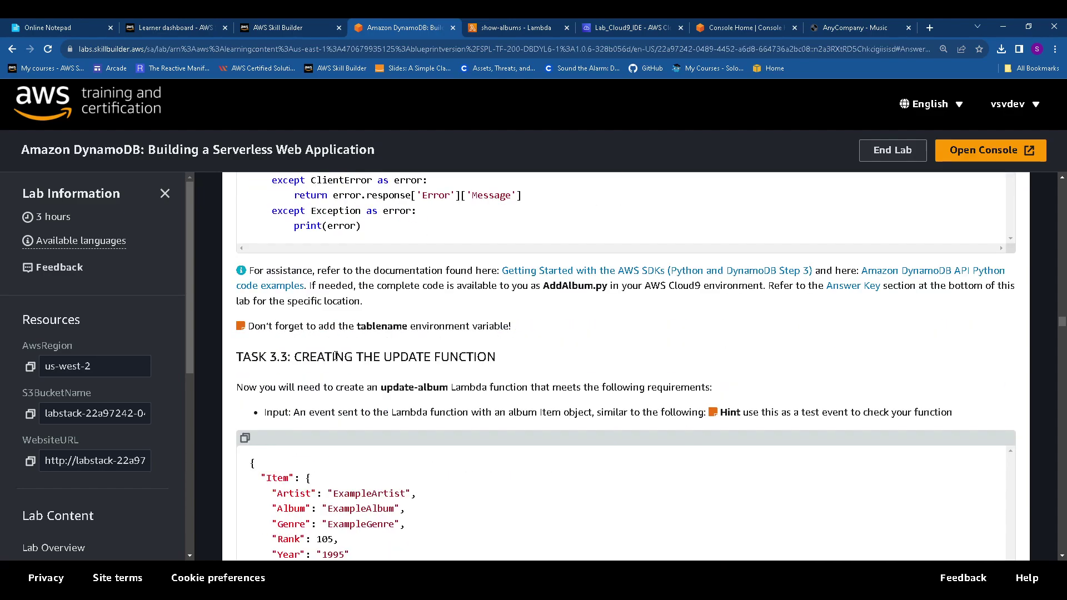
pyautogui.scroll(1, 338, 357)
pyautogui.click(516, 28)
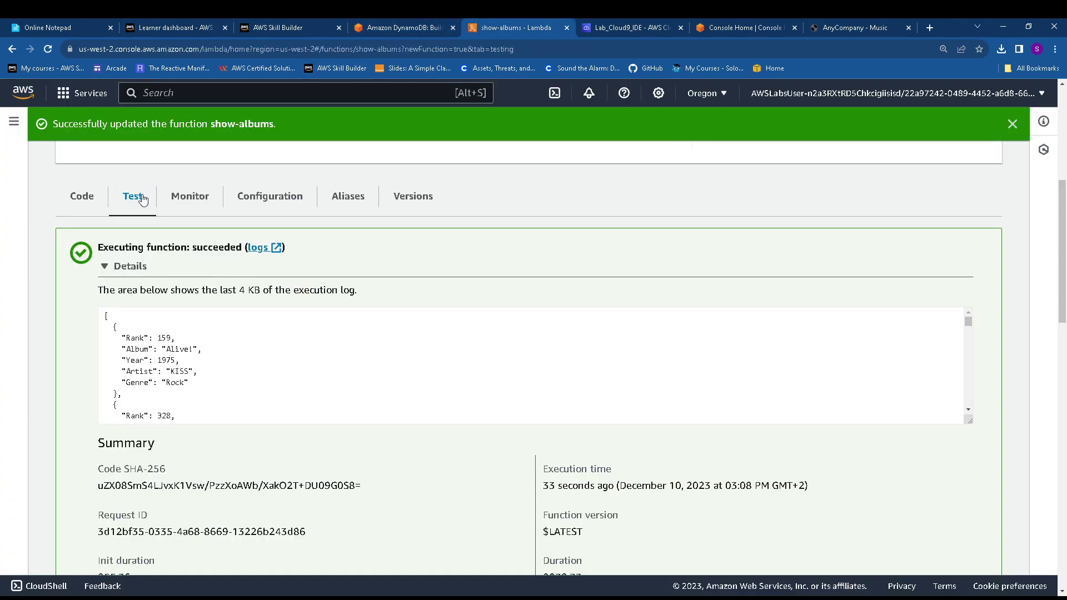
# Start a new Lambda function named add-album with the Python 3.11 runtime
pyautogui.scroll(5, 206, 214)
pyautogui.click(136, 162)
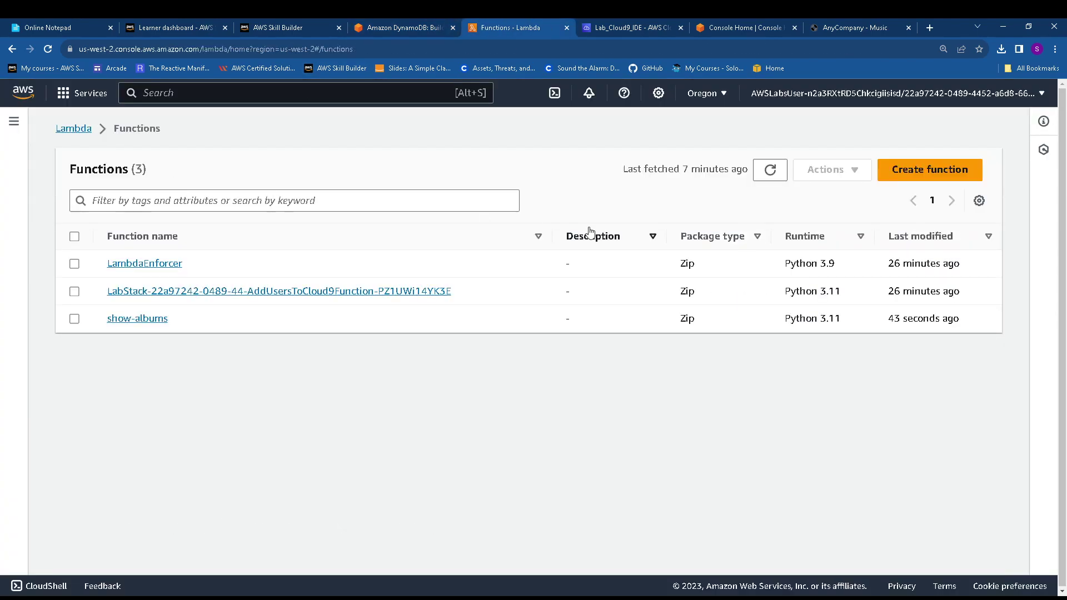
pyautogui.click(926, 171)
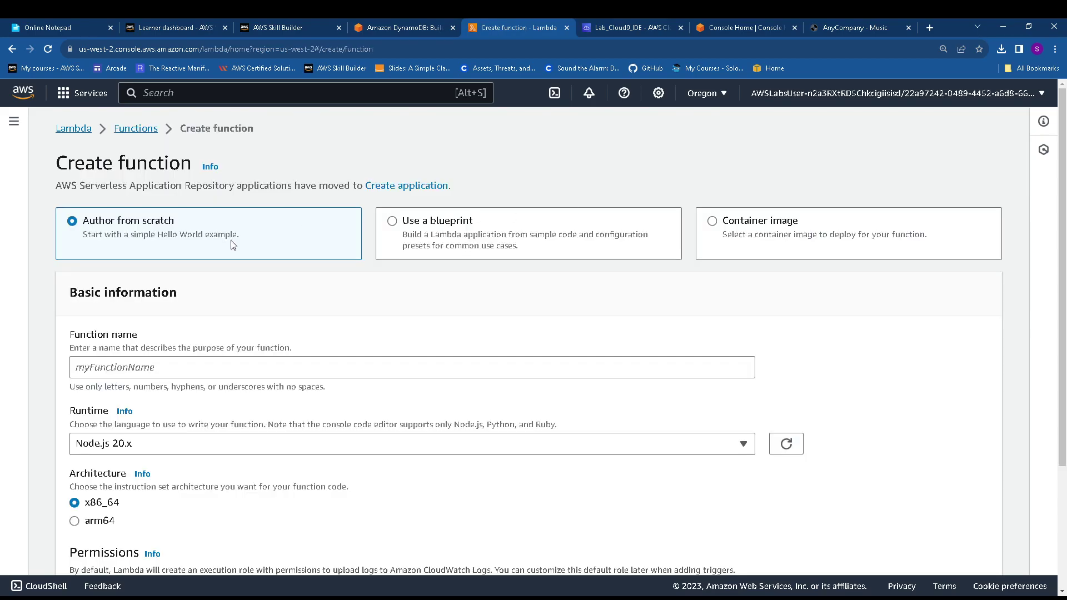
pyautogui.click(140, 366)
pyautogui.hotkey('ctrl', 'v')
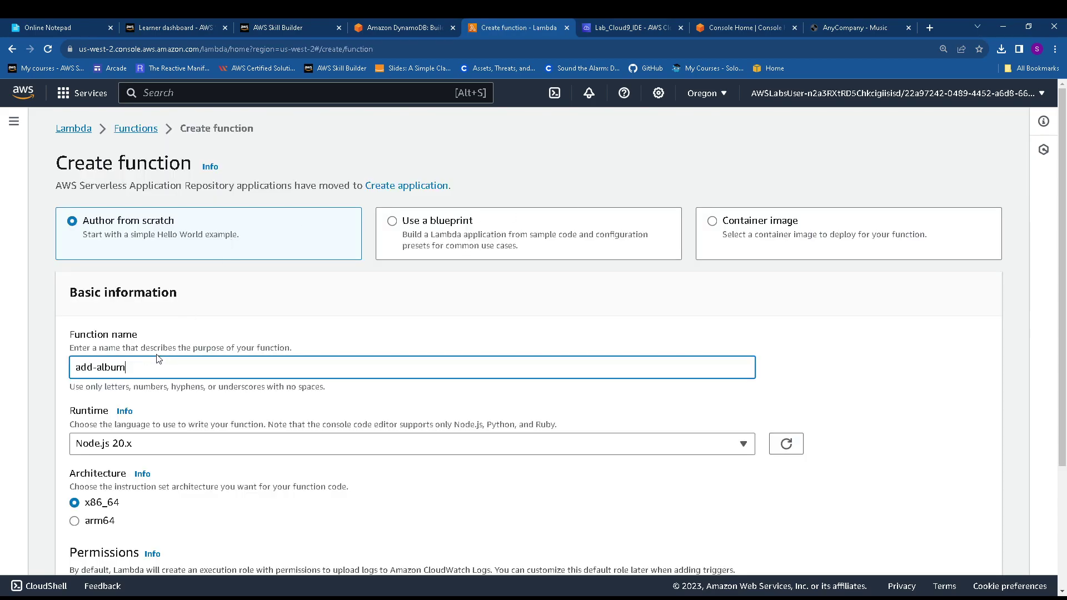
pyautogui.scroll(-2, 160, 362)
pyautogui.click(187, 337)
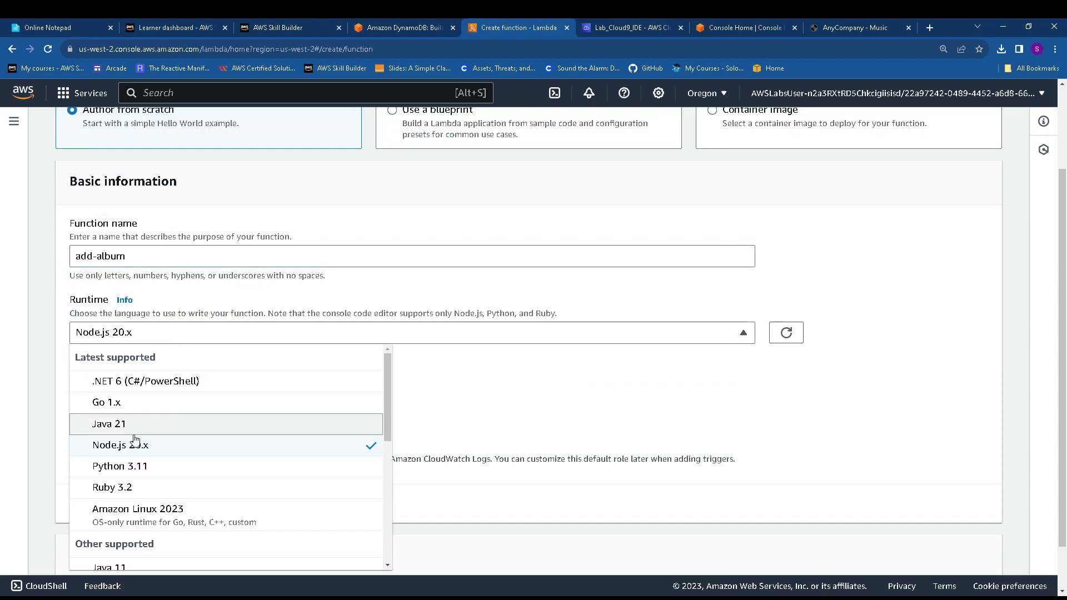
pyautogui.click(158, 469)
# Assign the existing LambdaRunRole execution role and create the add-album function
pyautogui.scroll(-1, 199, 461)
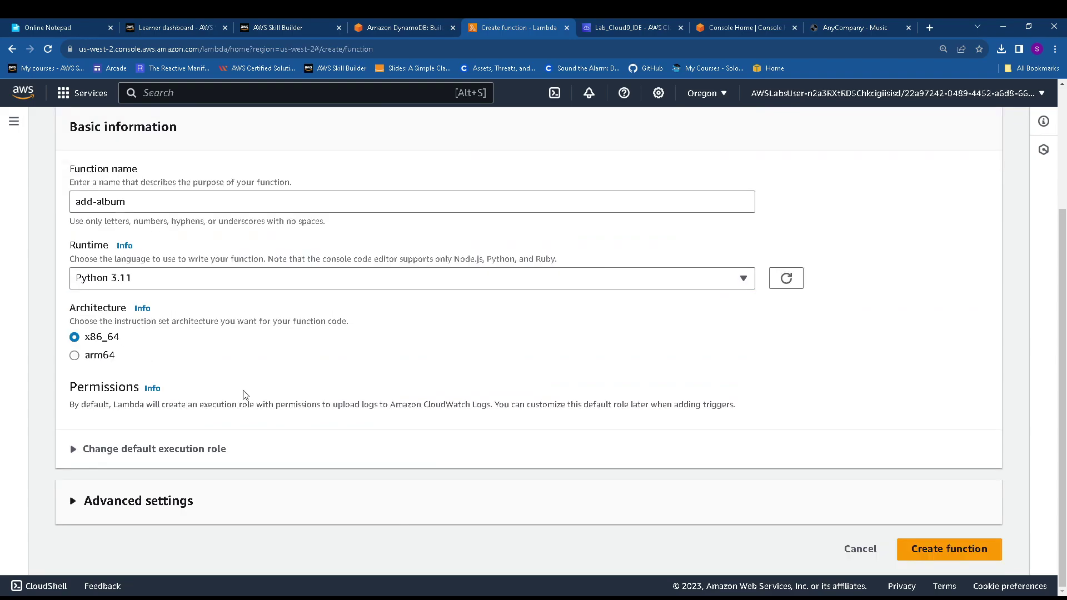
pyautogui.click(136, 448)
pyautogui.scroll(-3, 139, 450)
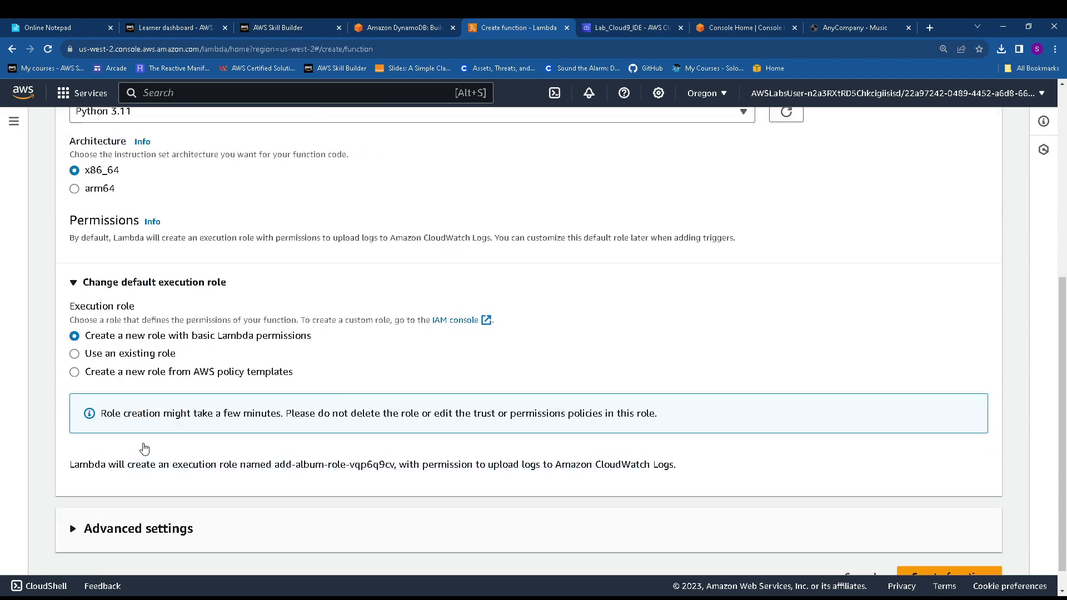
pyautogui.click(94, 358)
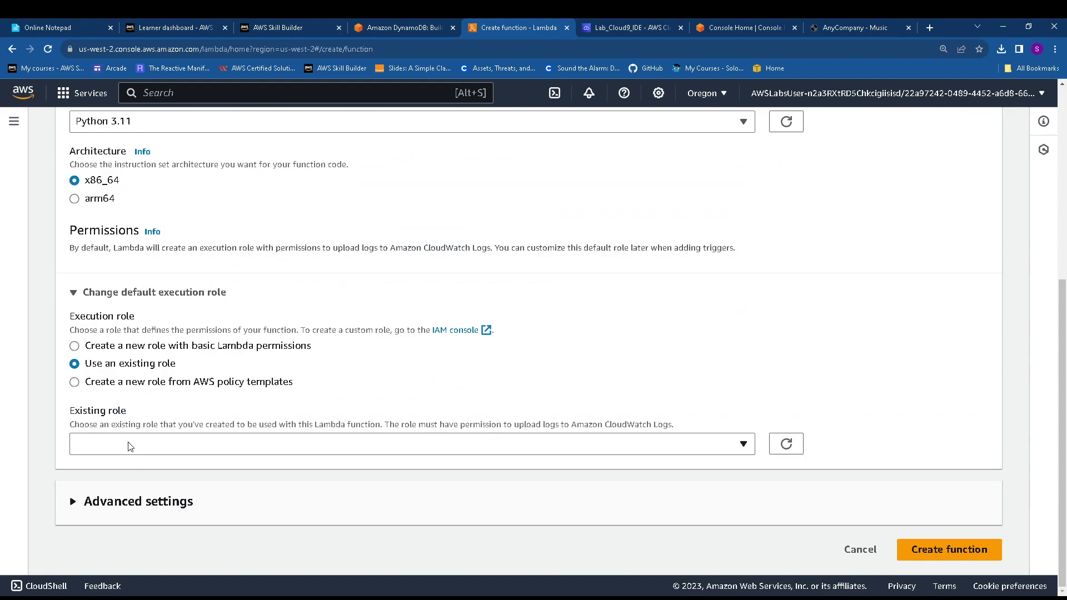
pyautogui.click(128, 446)
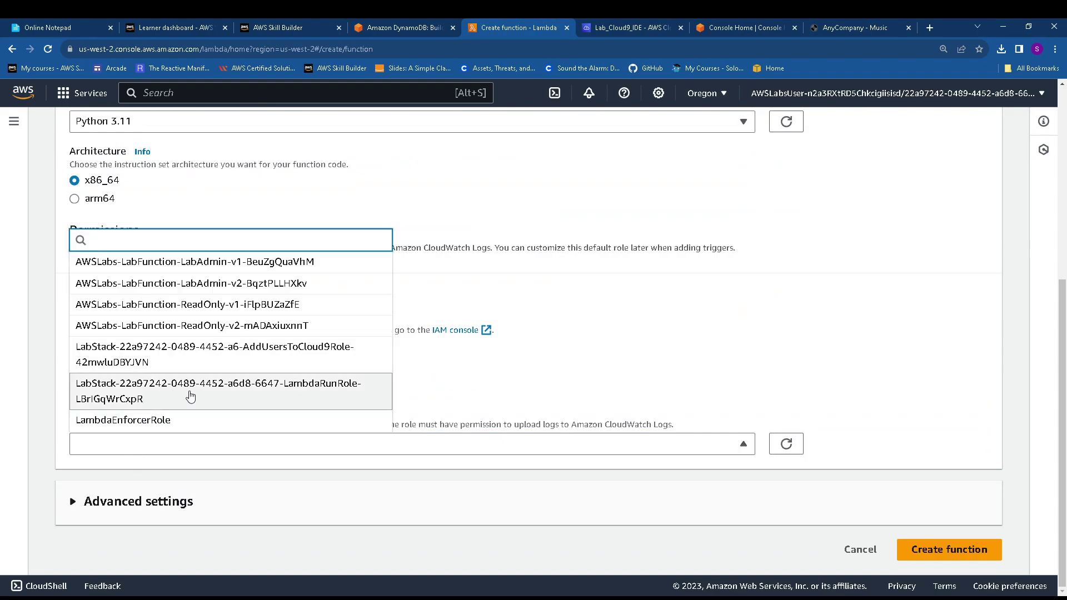
pyautogui.click(198, 397)
pyautogui.scroll(-1, 422, 419)
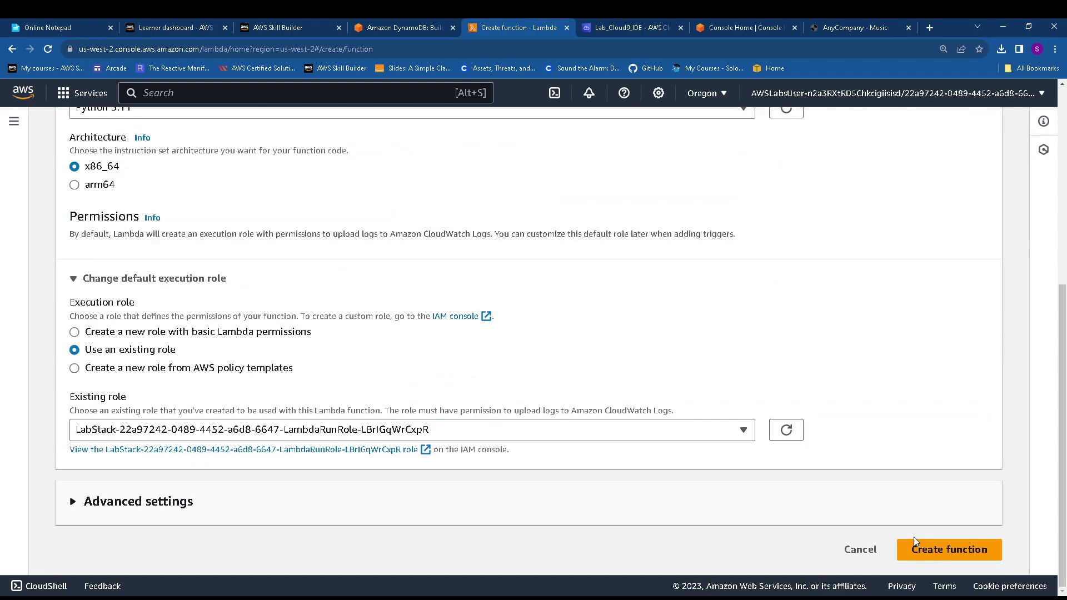
pyautogui.click(948, 563)
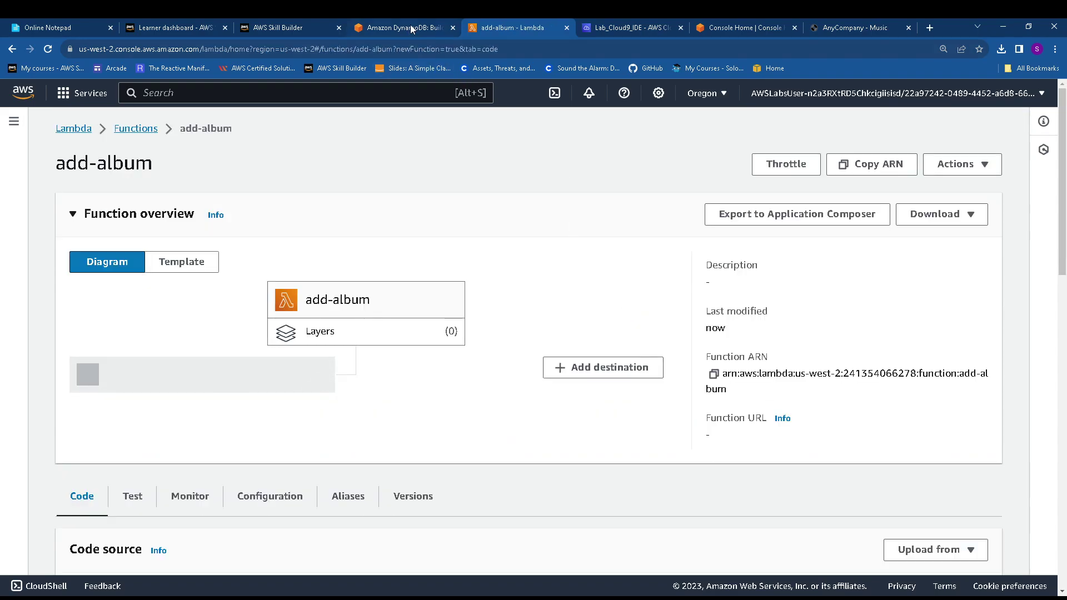
# Open AddAlbum.py in Cloud9, undo a stray paste, and copy its full code
pyautogui.click(631, 28)
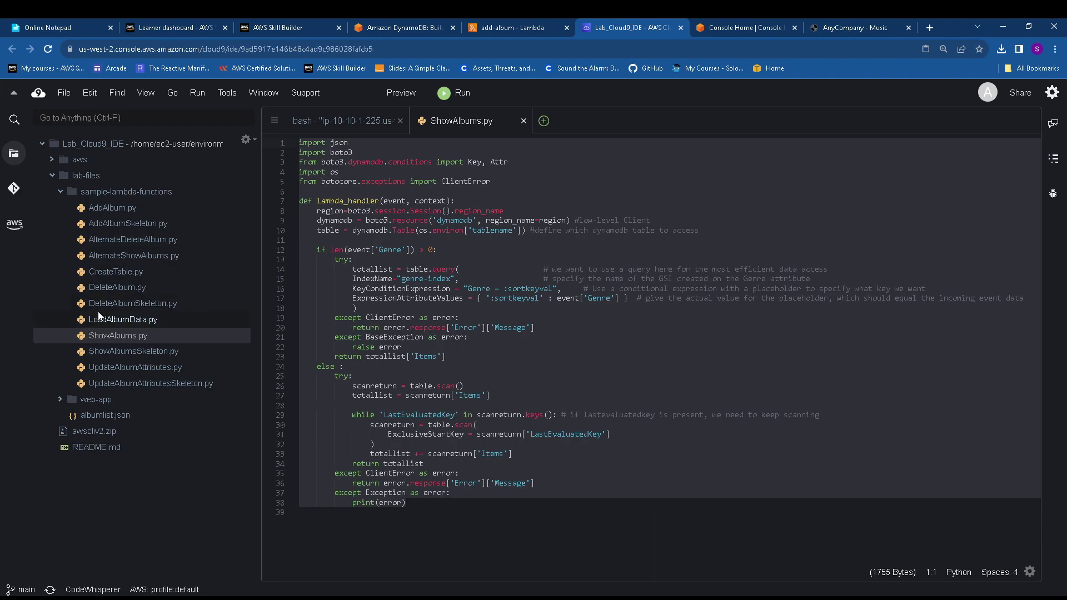
pyautogui.doubleClick(110, 208)
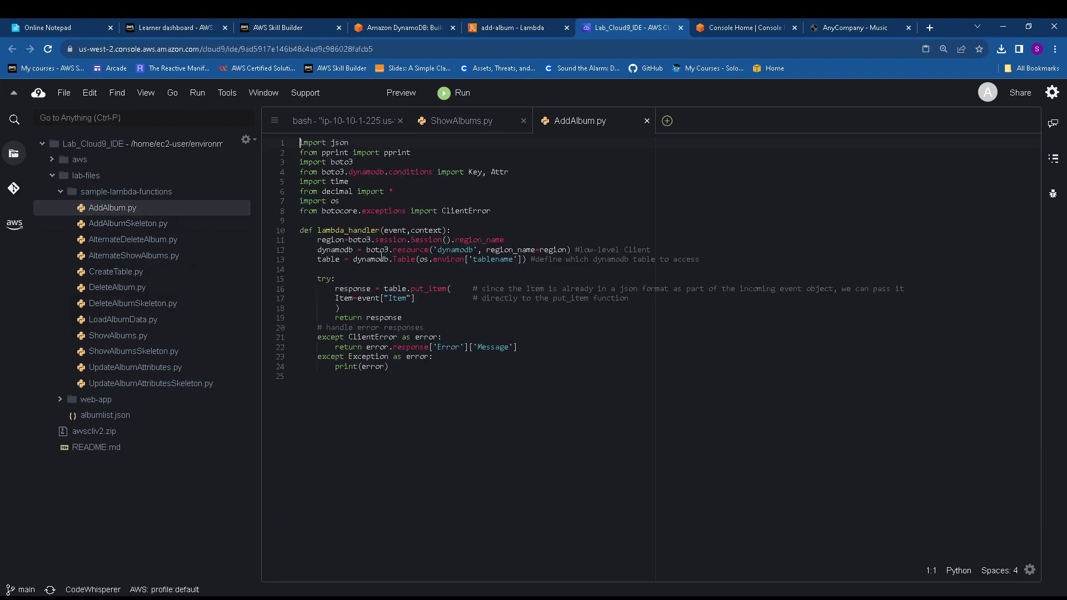
pyautogui.moveTo(455, 369); pyautogui.dragTo(298, 143)
pyautogui.hotkey('ctrl', 'v')
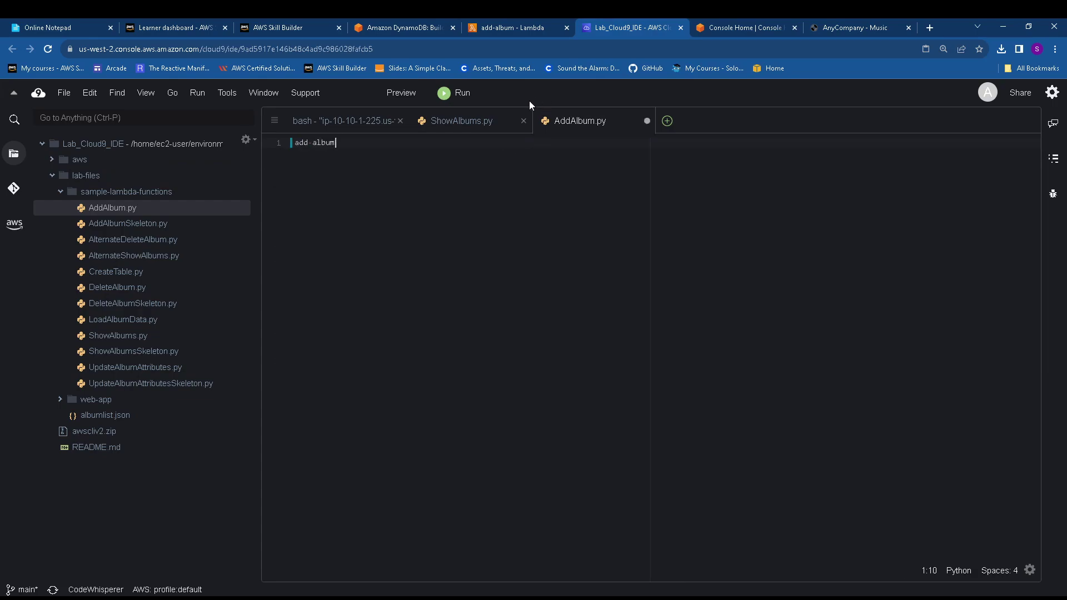
pyautogui.hotkey('ctrl', 'z')
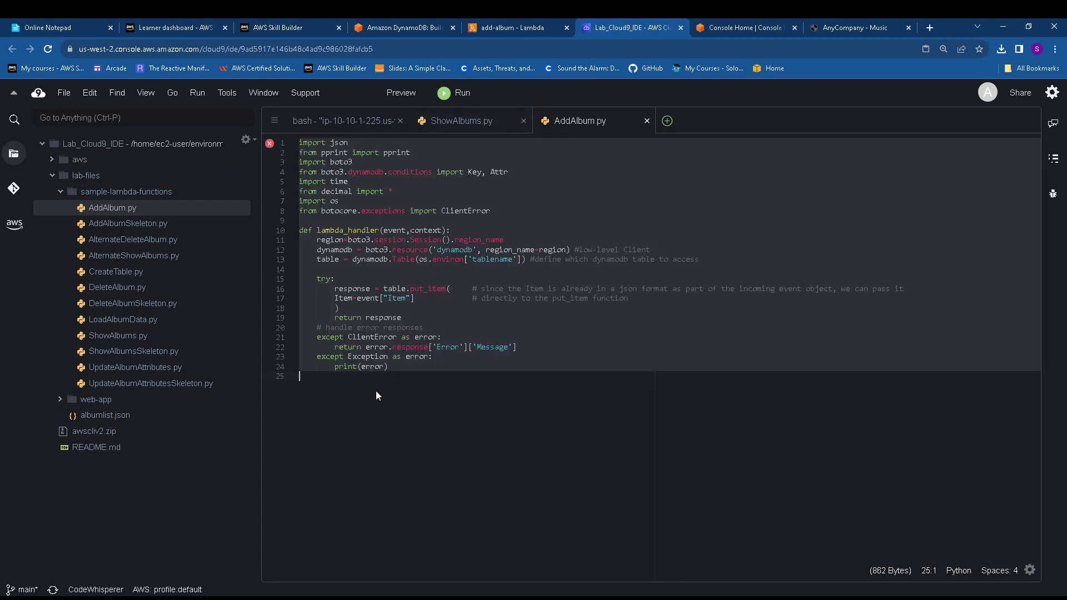
pyautogui.moveTo(376, 391); pyautogui.dragTo(282, 124)
pyautogui.hotkey('ctrl', 'c')
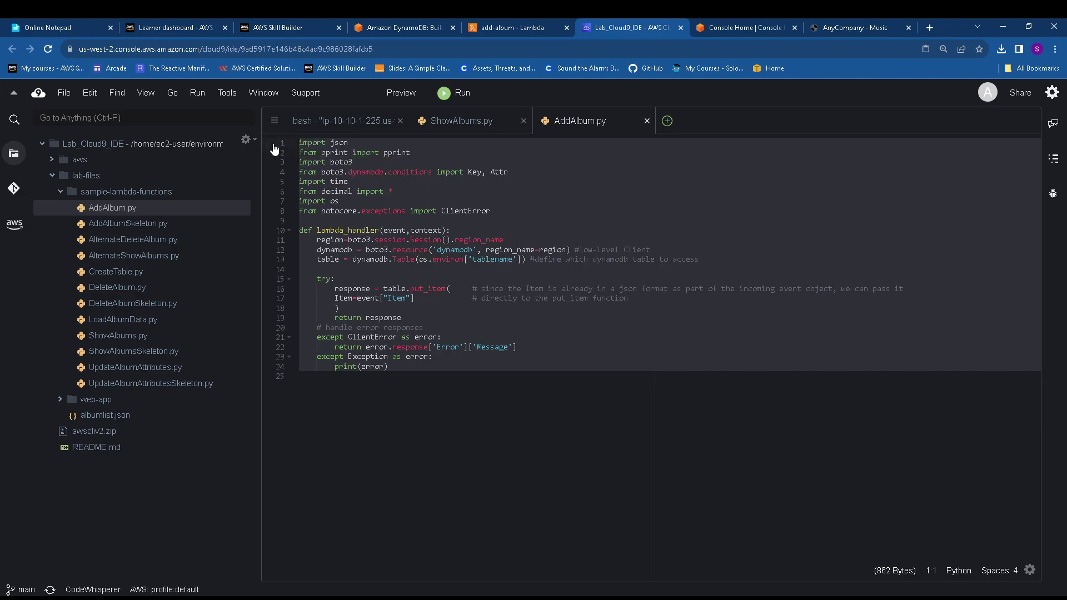
pyautogui.click(511, 20)
pyautogui.scroll(-7, 316, 376)
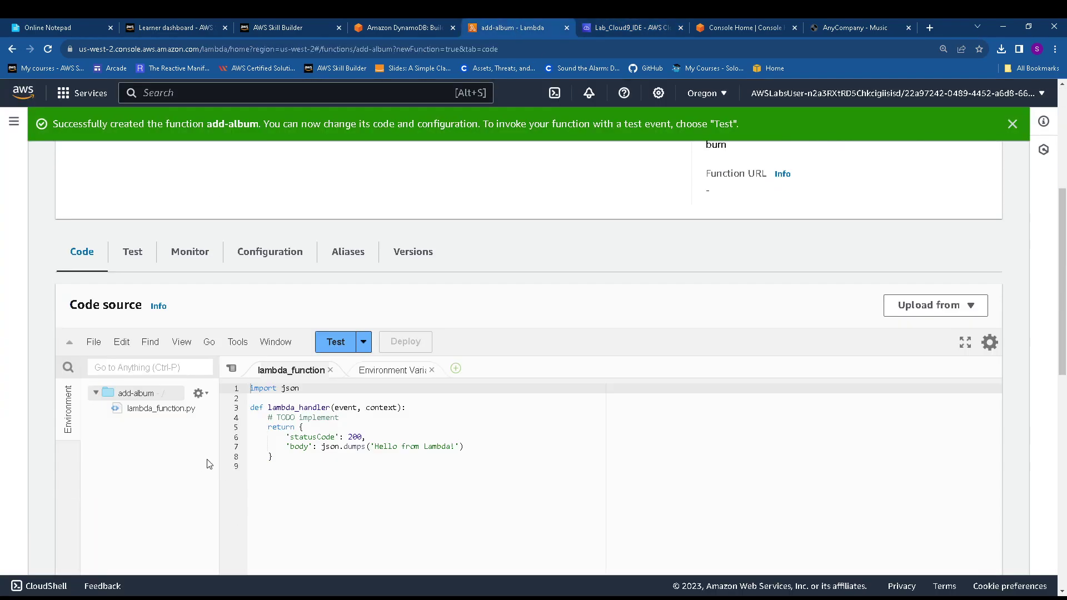
# Replace add-album's default Hello from Lambda code with the AddAlbum code, then save and deploy
pyautogui.moveTo(262, 356); pyautogui.dragTo(228, 269)
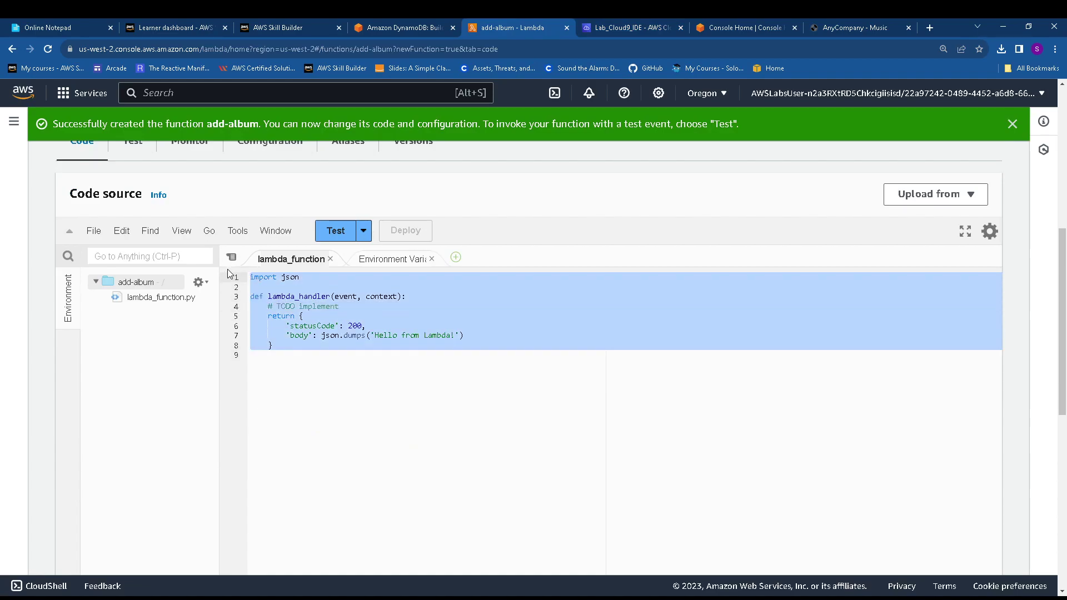
pyautogui.hotkey('ctrl', 'v')
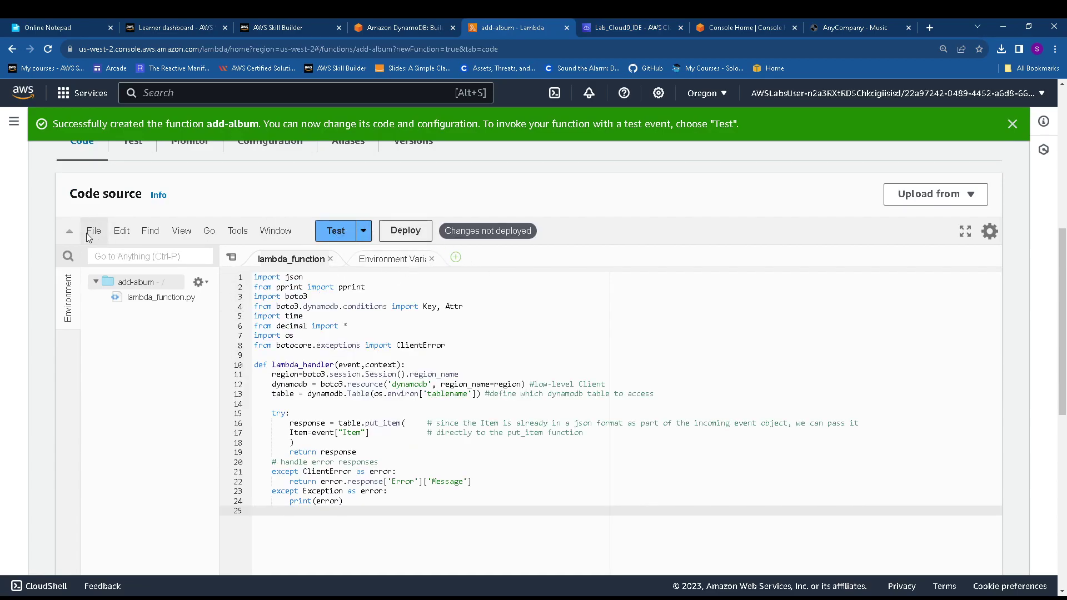
pyautogui.click(92, 230)
pyautogui.click(117, 310)
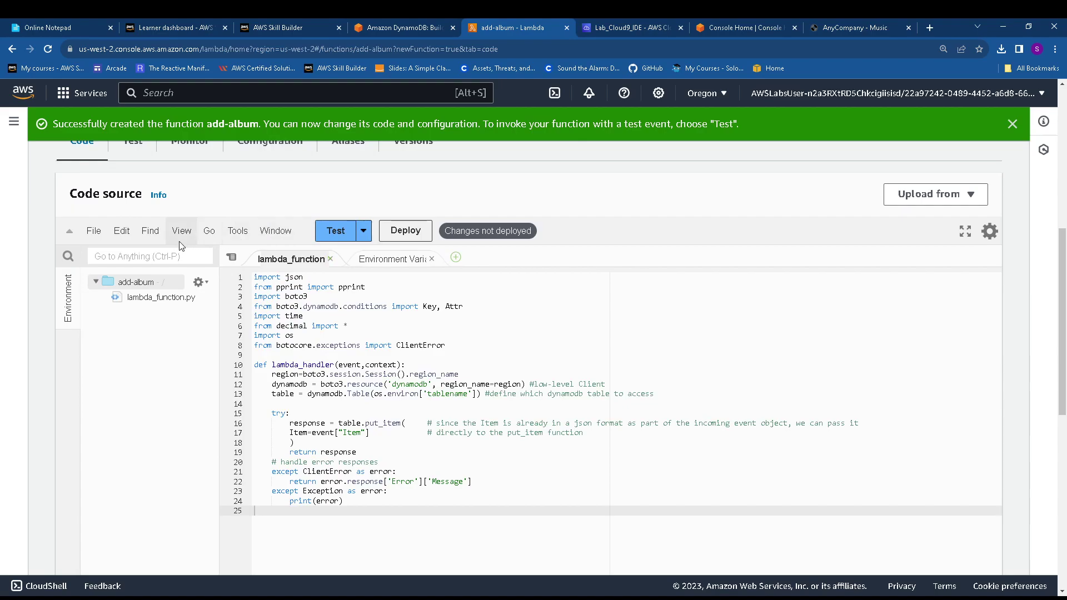
pyautogui.click(398, 236)
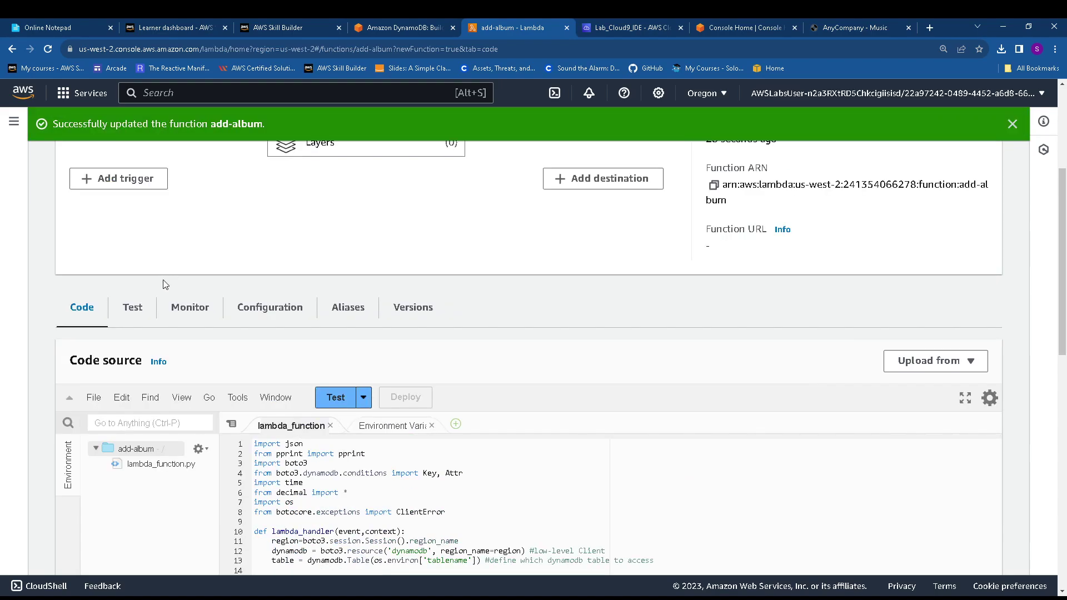
pyautogui.click(138, 307)
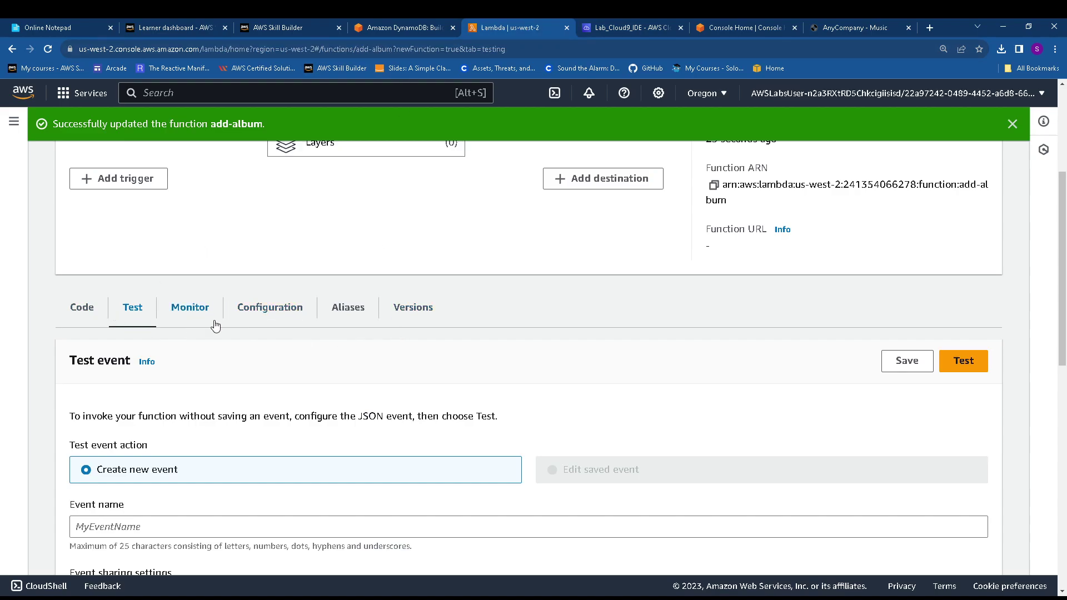
# Edit add-album's environment variables under Configuration and add one empty key/value row
pyautogui.click(265, 312)
pyautogui.scroll(-1, 239, 328)
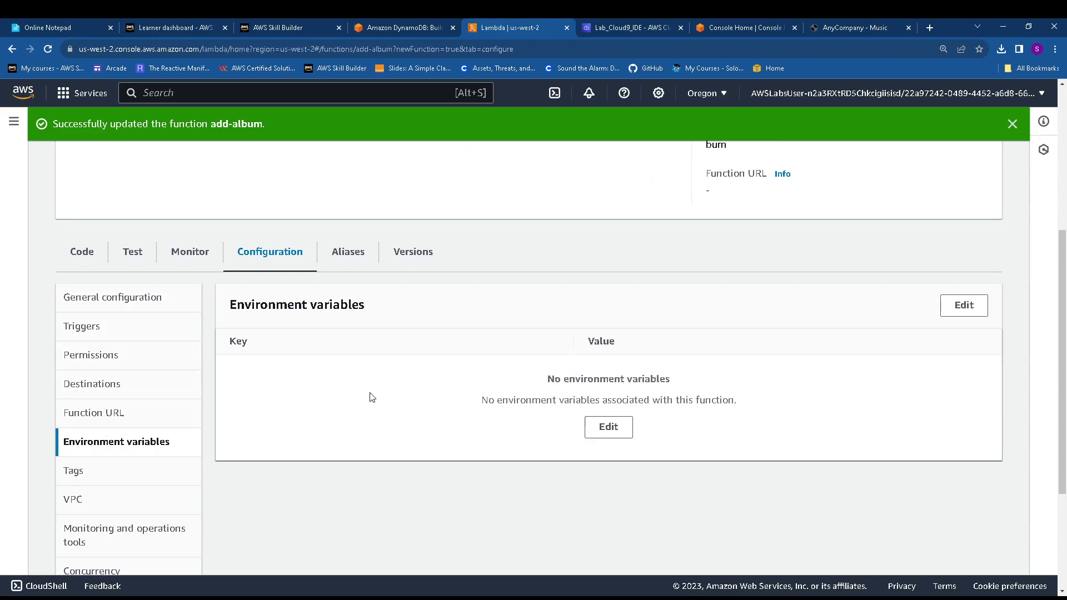
pyautogui.scroll(-1, 370, 398)
pyautogui.click(609, 371)
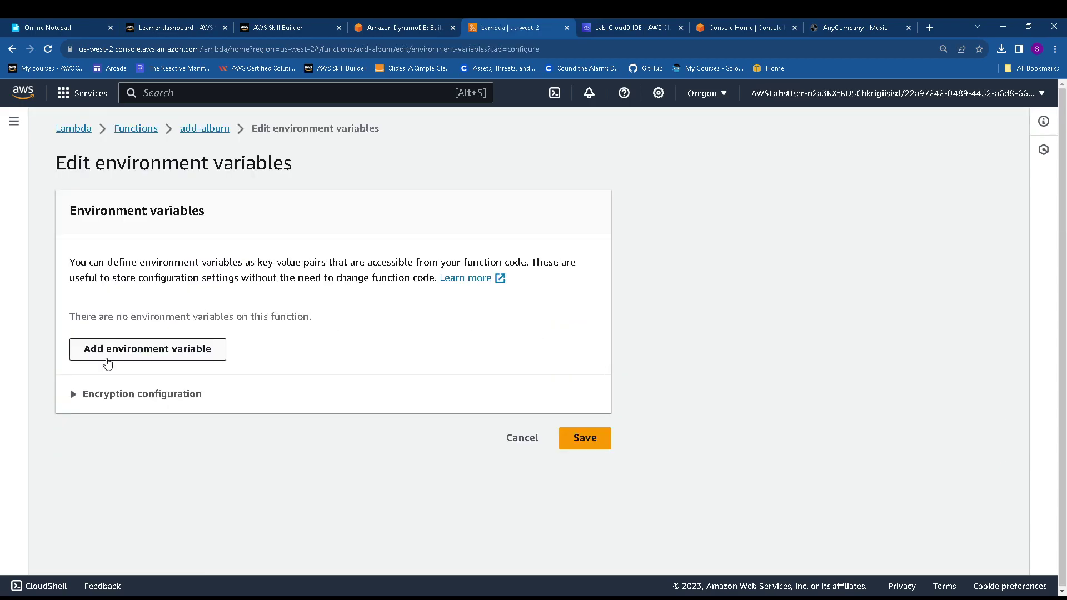
pyautogui.click(125, 358)
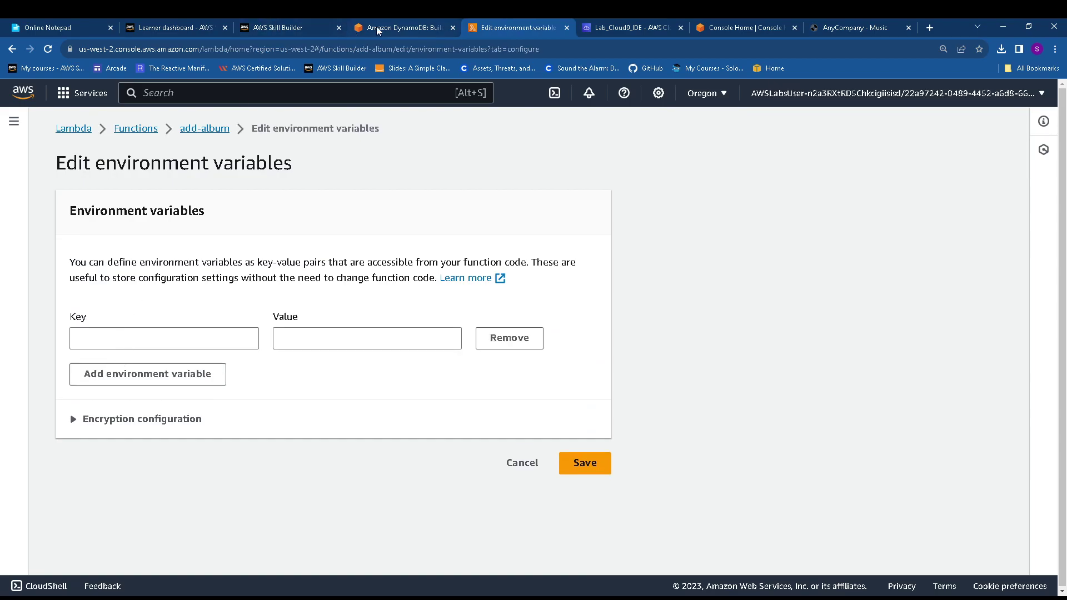
pyautogui.click(379, 28)
# Copy tablename from the lab guide into the cleared online notepad
pyautogui.scroll(20, 393, 279)
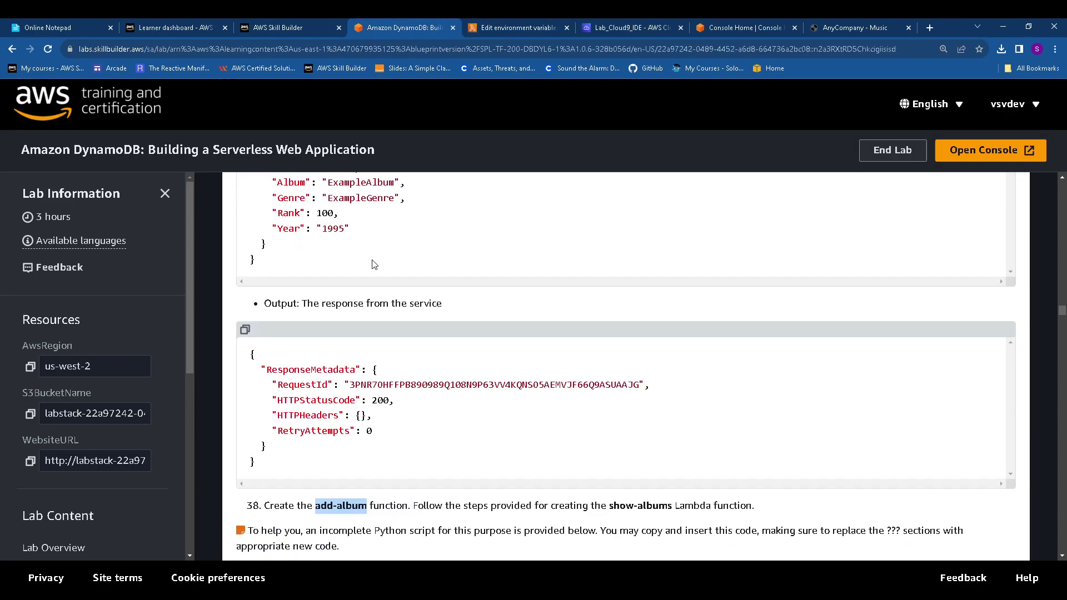
pyautogui.scroll(7, 373, 263)
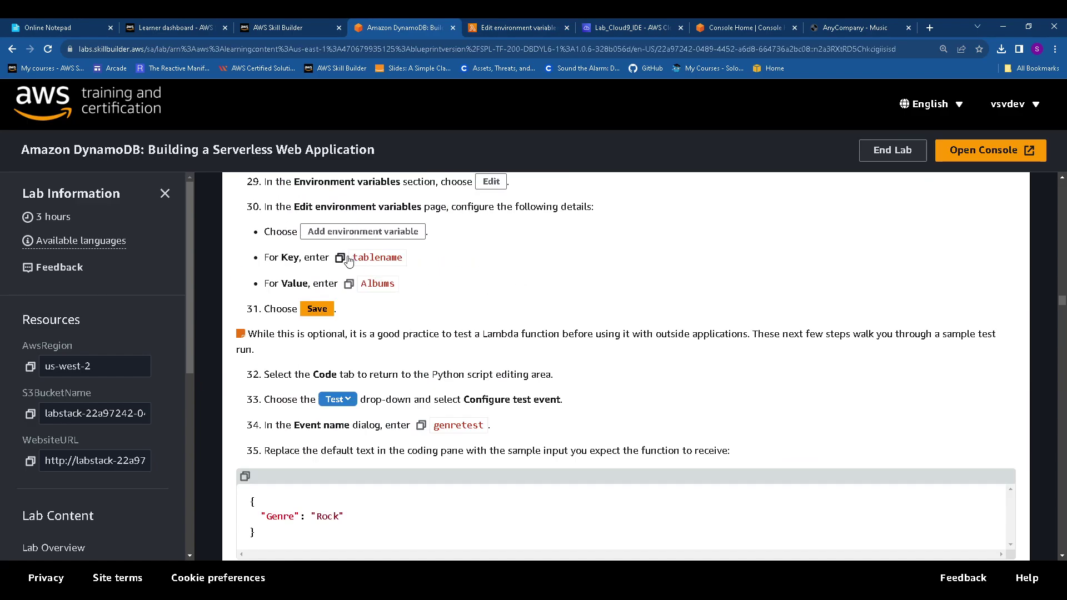
pyautogui.click(341, 257)
pyautogui.click(66, 23)
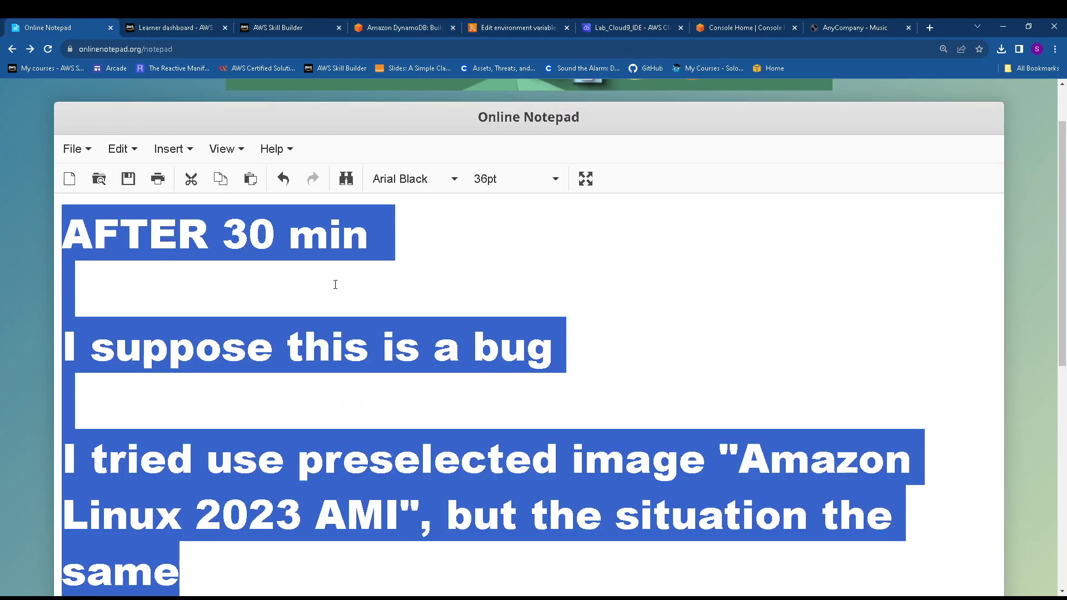
pyautogui.press('Delete')
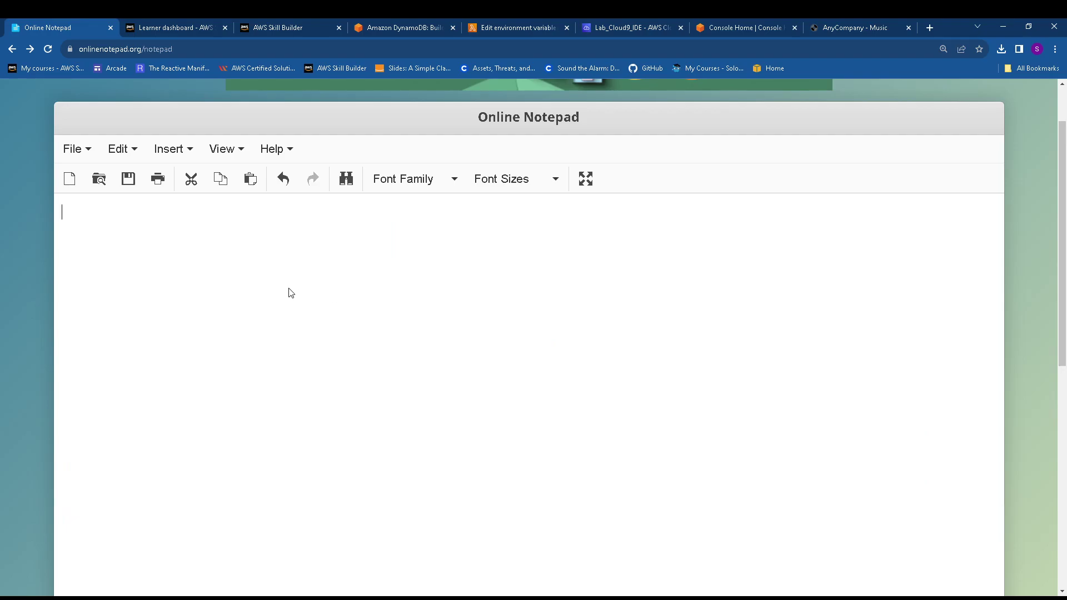
pyautogui.hotkey('ctrl', 'v')
# Add Albums on a second notepad line, then select tablename for the variable's Key field
pyautogui.click(383, 29)
pyautogui.click(349, 284)
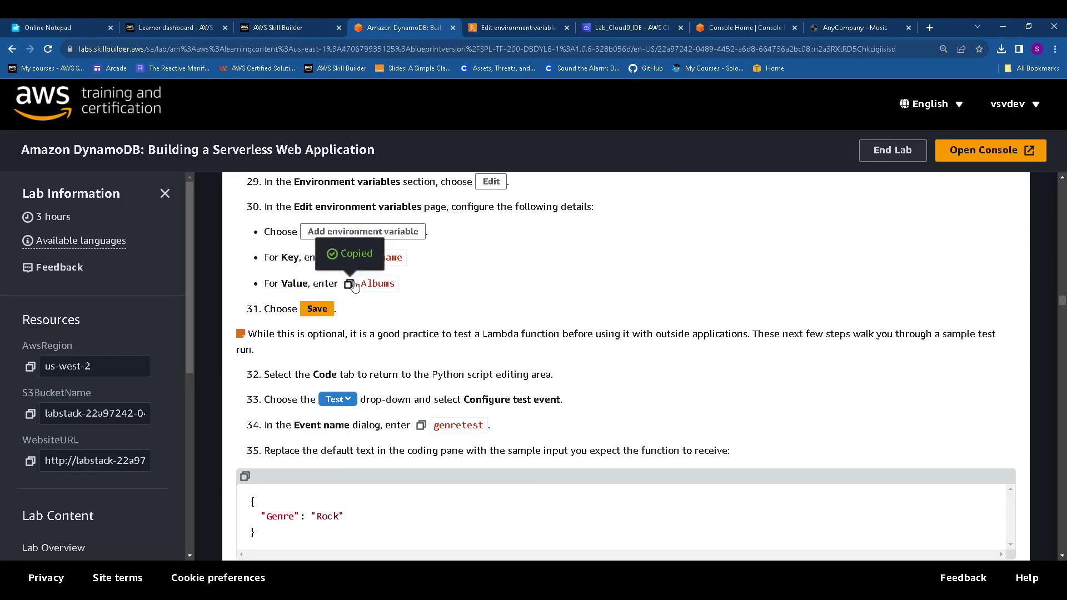
pyautogui.click(69, 25)
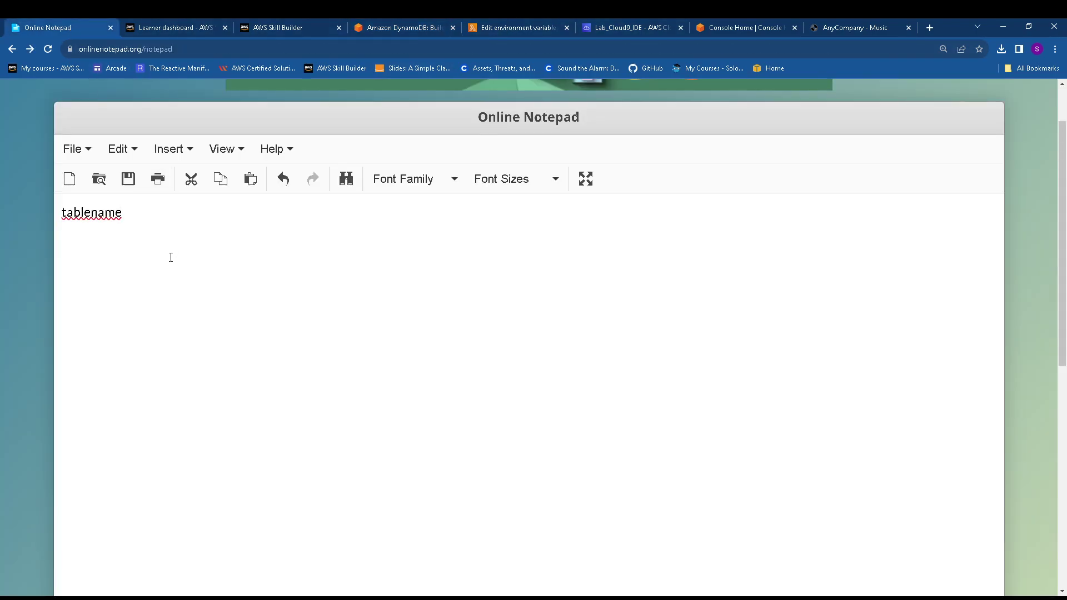
pyautogui.hotkey('ctrl', 'v')
pyautogui.moveTo(130, 212); pyautogui.dragTo(46, 221)
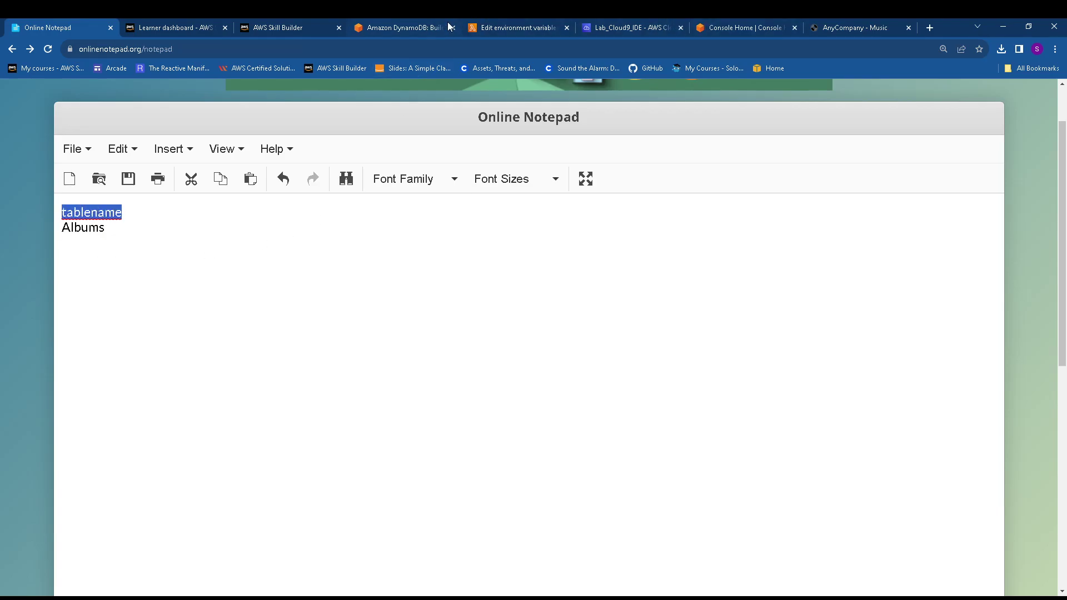
pyautogui.click(507, 28)
pyautogui.click(195, 335)
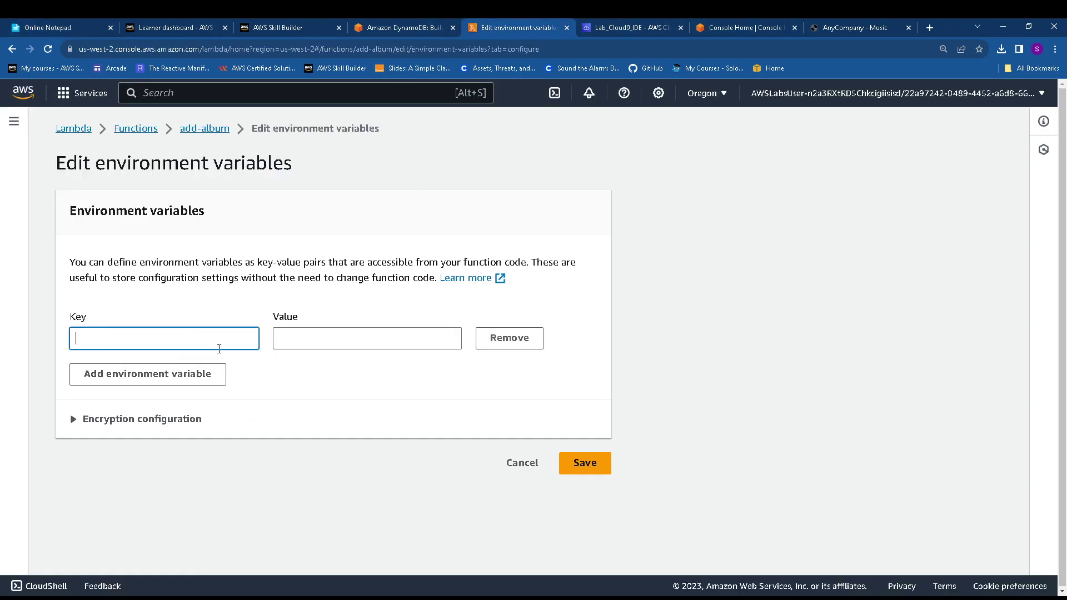
# Paste tablename as the Key and Albums as the Value, then save the environment variable
pyautogui.hotkey('ctrl', 'v')
pyautogui.click(81, 25)
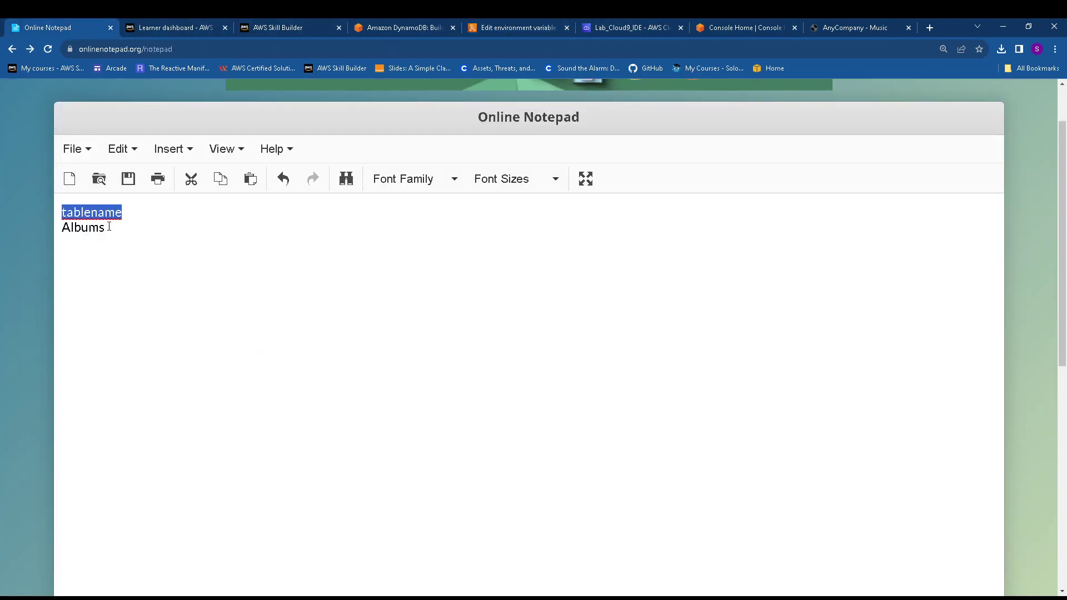
pyautogui.moveTo(109, 227); pyautogui.dragTo(54, 236)
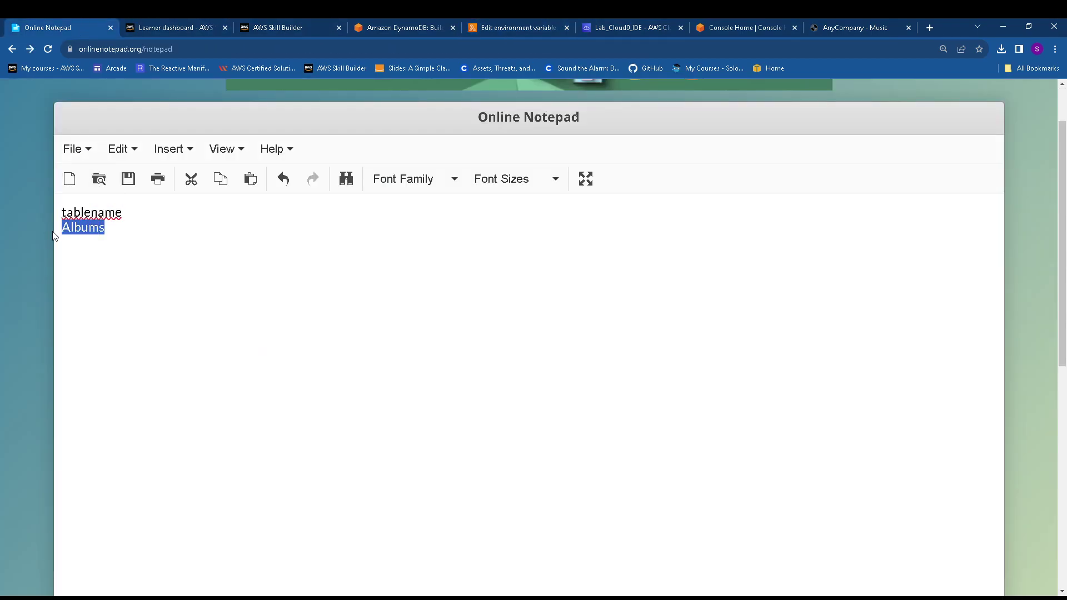
pyautogui.click(529, 33)
pyautogui.click(327, 339)
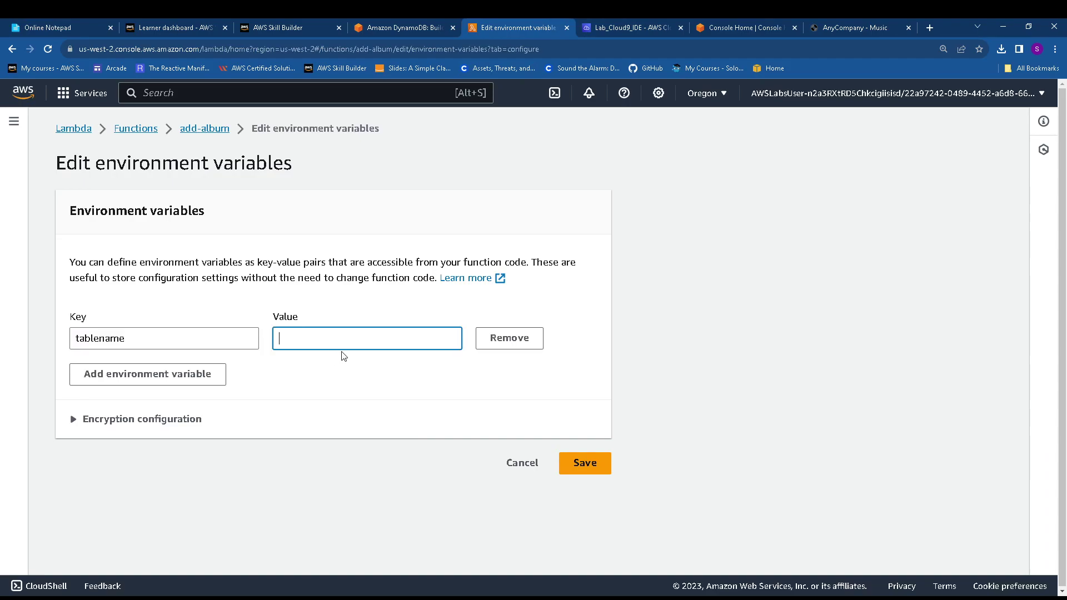
pyautogui.hotkey('ctrl', 'v')
pyautogui.click(581, 465)
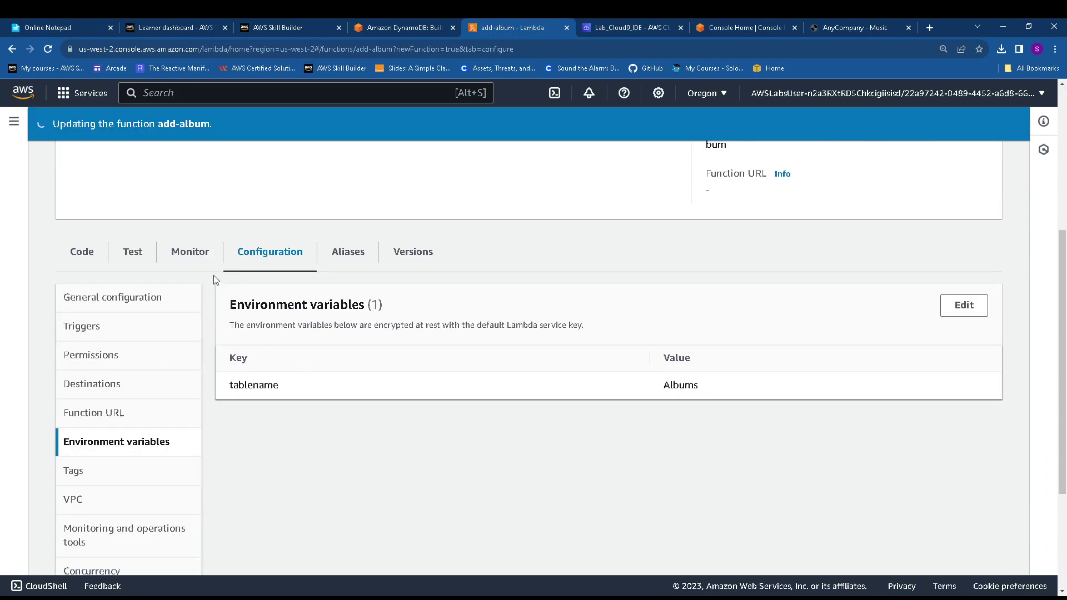
pyautogui.click(134, 254)
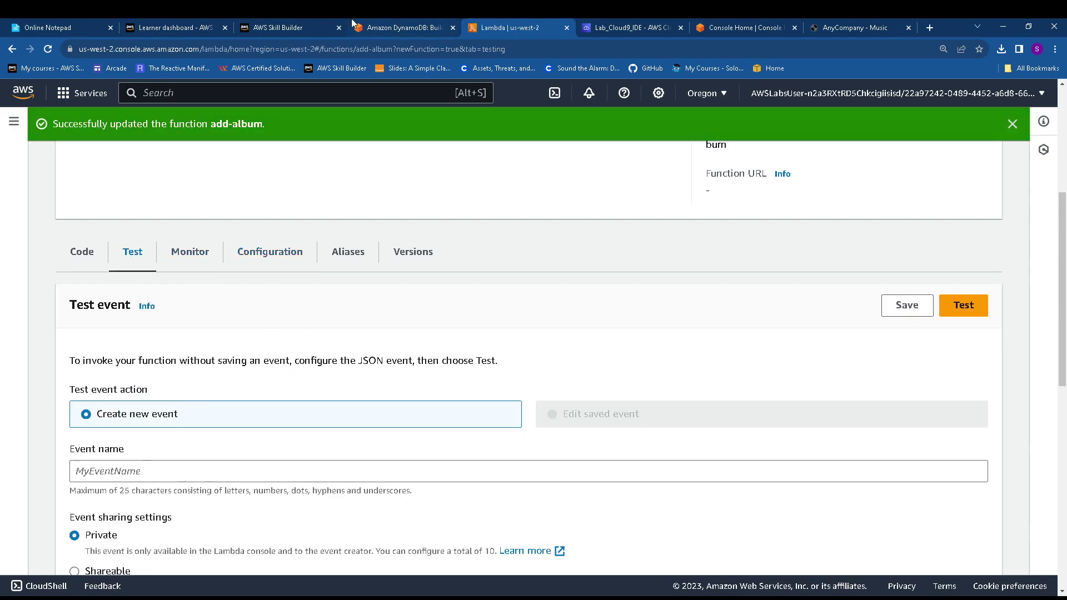
# Find the add-album input example in the lab guide and copy its album Item JSON
pyautogui.click(373, 28)
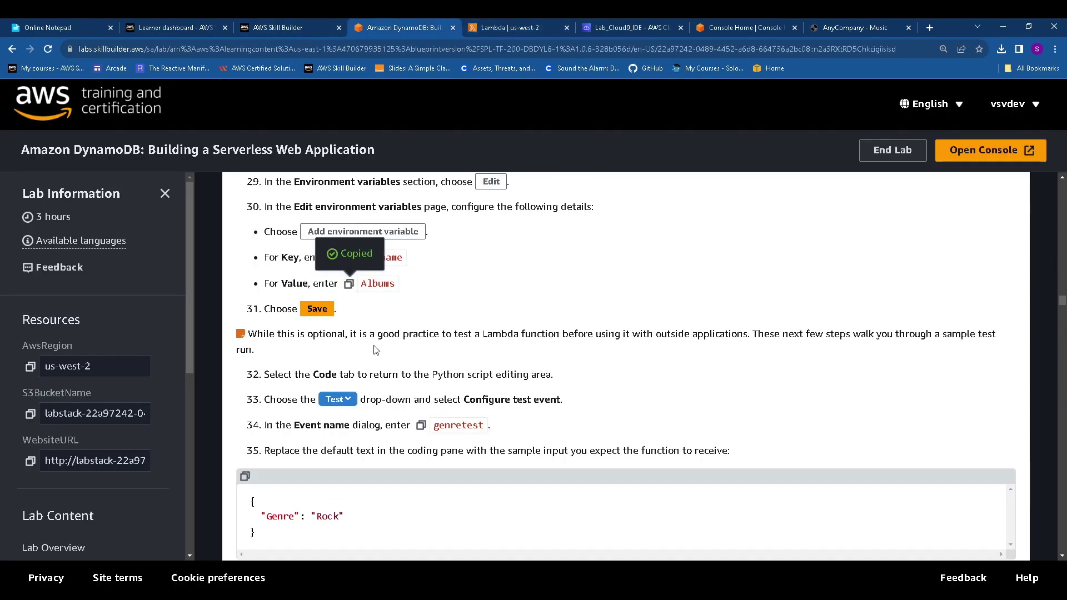
pyautogui.scroll(-20, 374, 350)
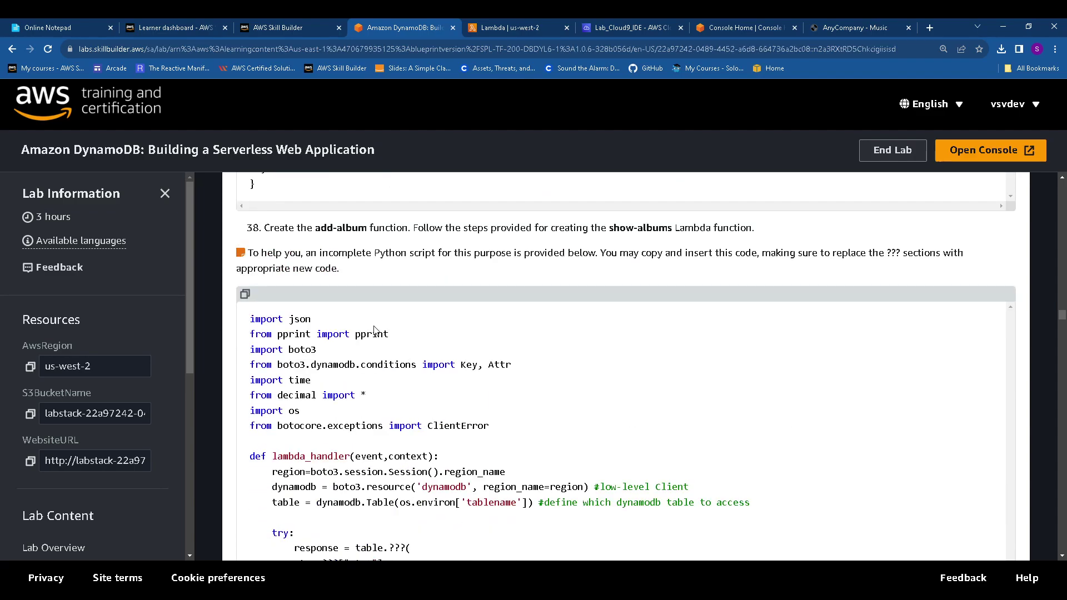
pyautogui.scroll(-6, 374, 330)
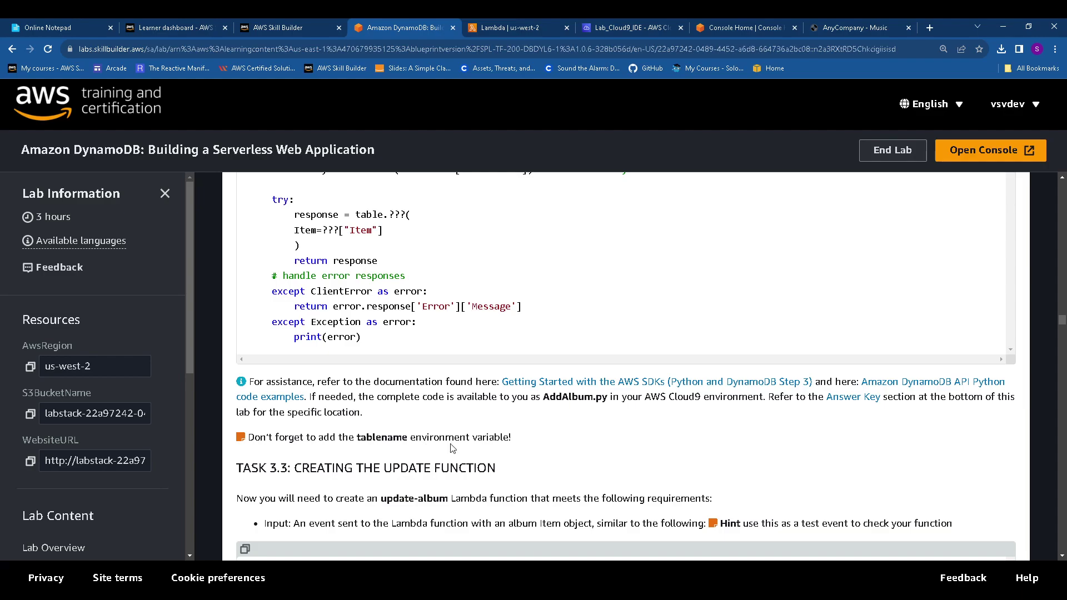
pyautogui.click(511, 26)
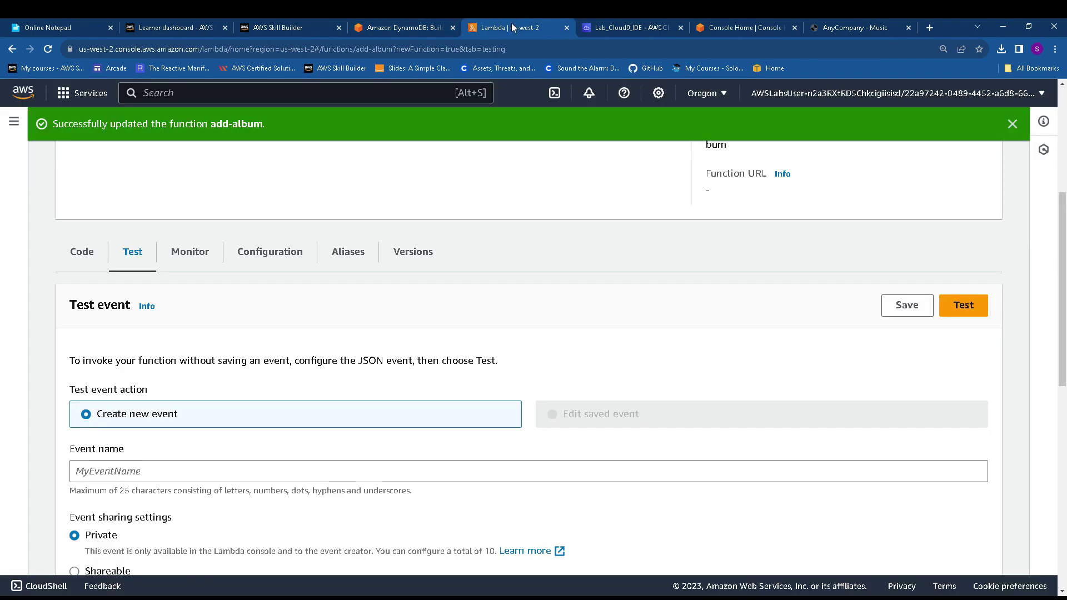
pyautogui.click(400, 27)
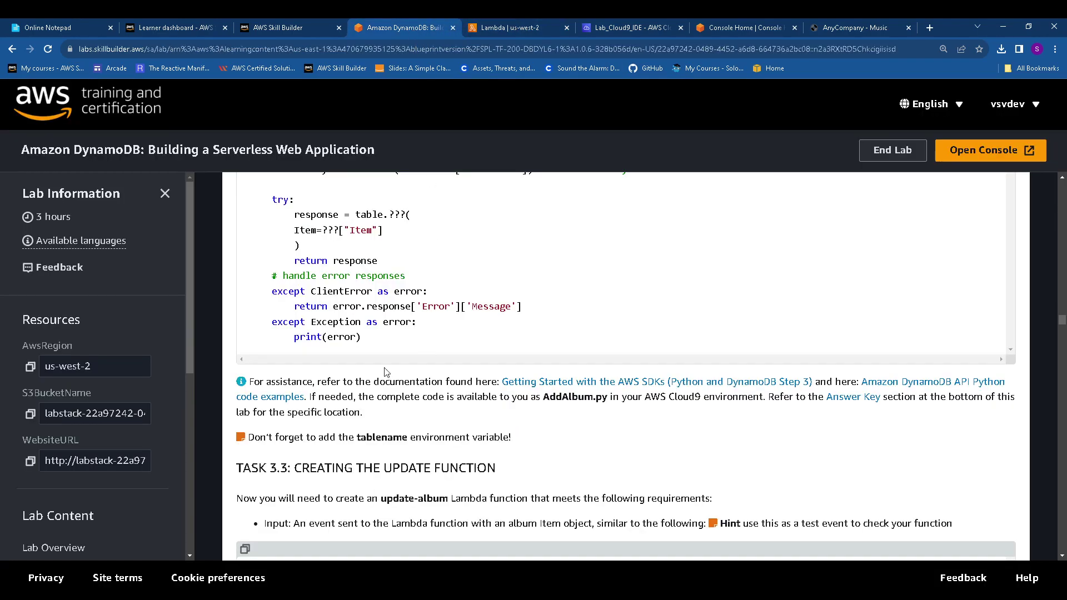
pyautogui.scroll(10, 387, 365)
pyautogui.scroll(2, 387, 366)
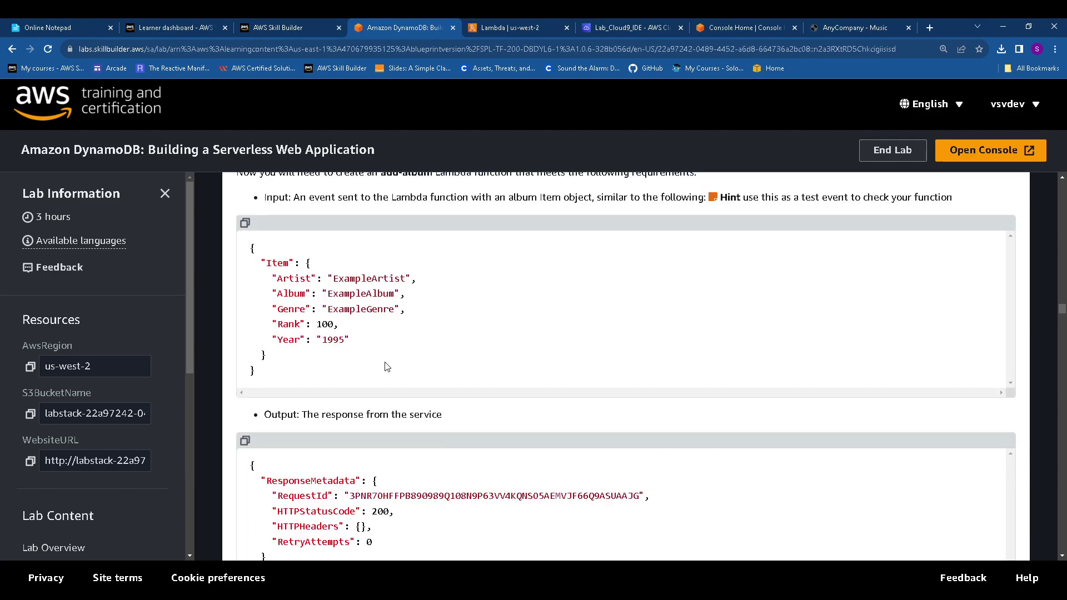
pyautogui.click(243, 228)
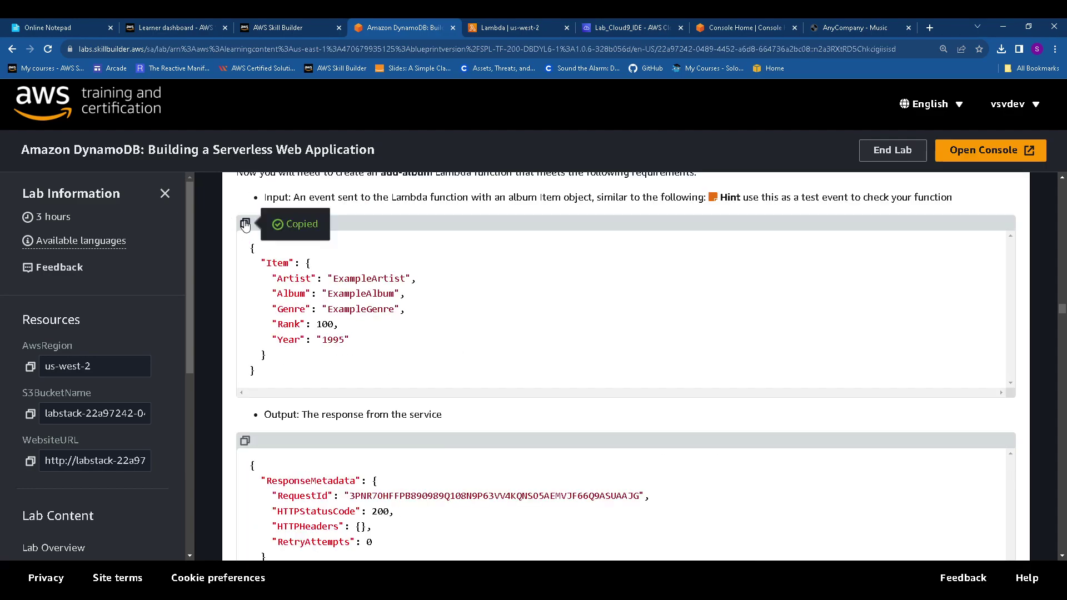
pyautogui.click(510, 23)
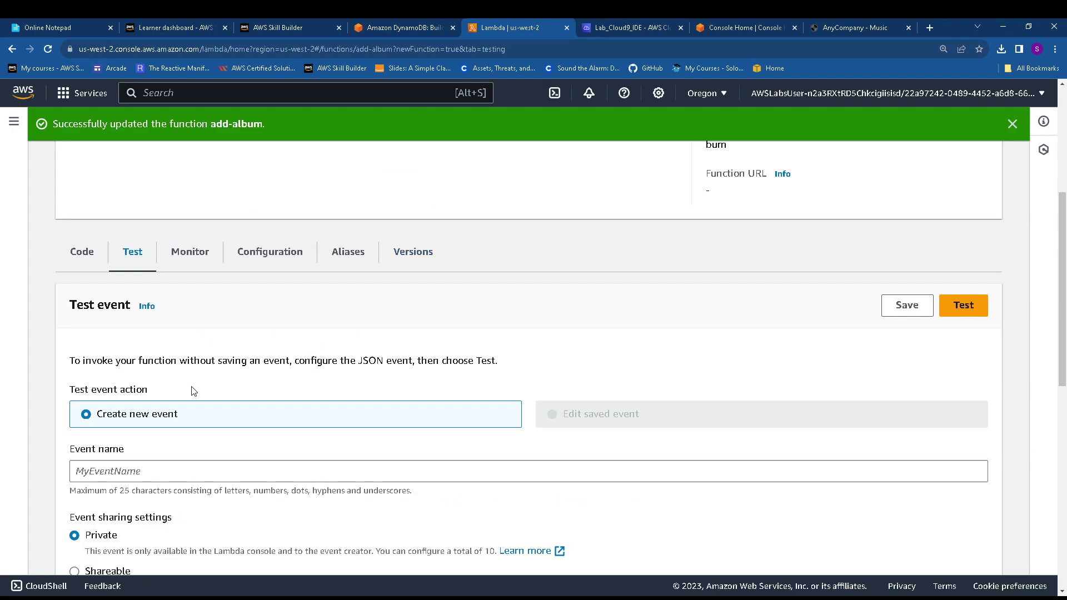
# Save a test event named 'my' whose JSON is the pasted album Item
pyautogui.click(150, 468)
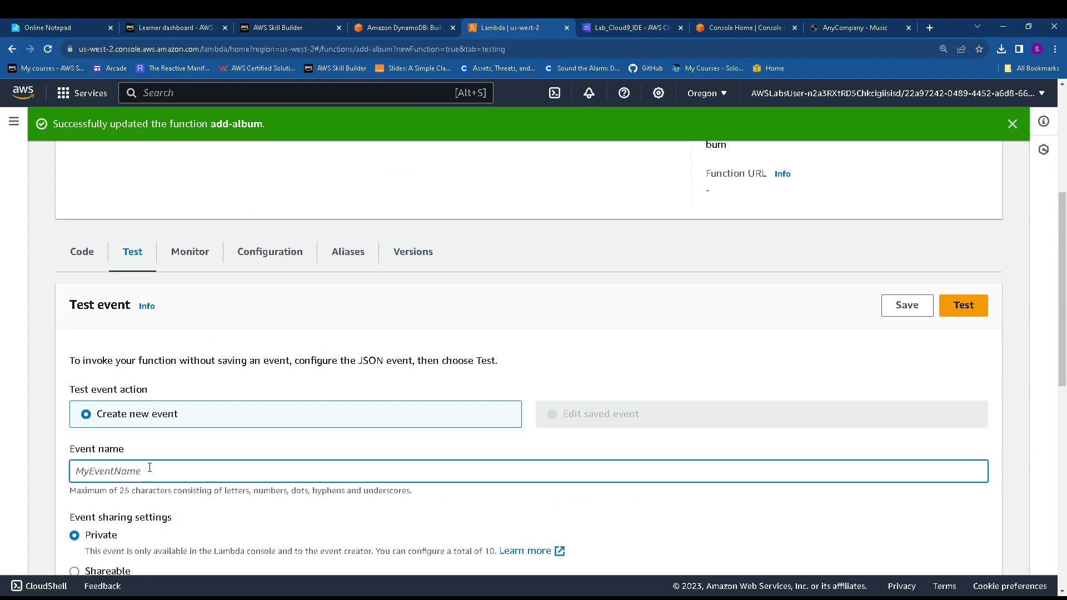
pyautogui.write('my')
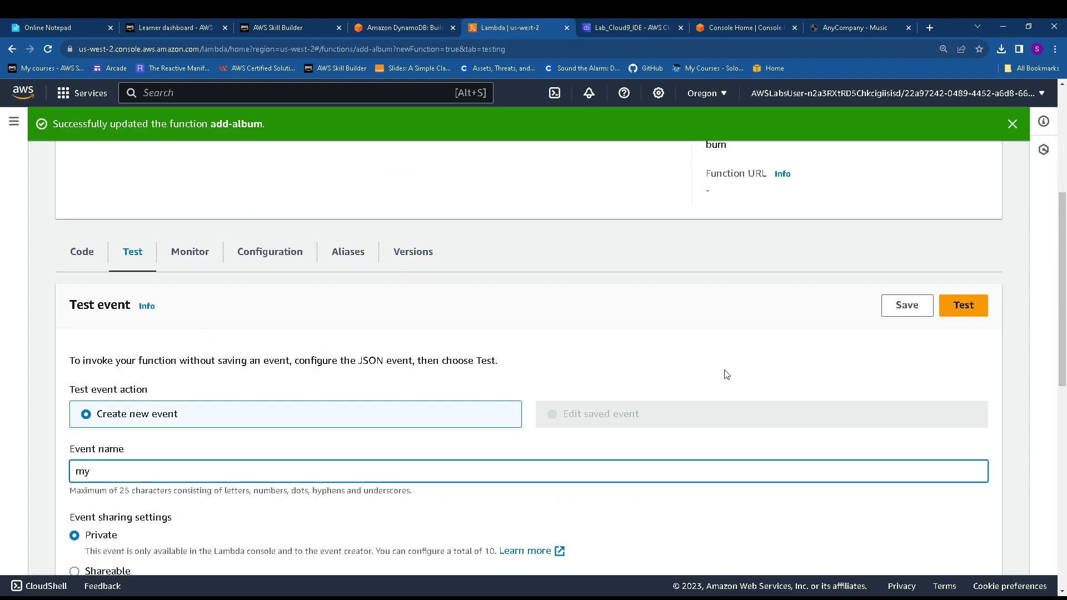
pyautogui.scroll(-6, 594, 393)
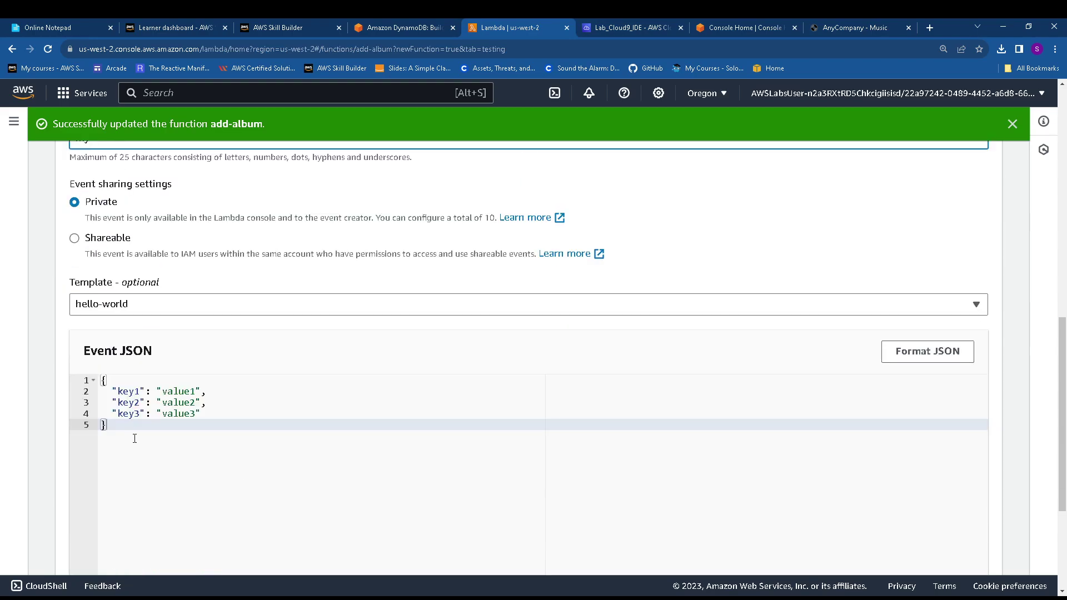
pyautogui.moveTo(134, 435); pyautogui.dragTo(58, 355)
pyautogui.press('BackSpace')
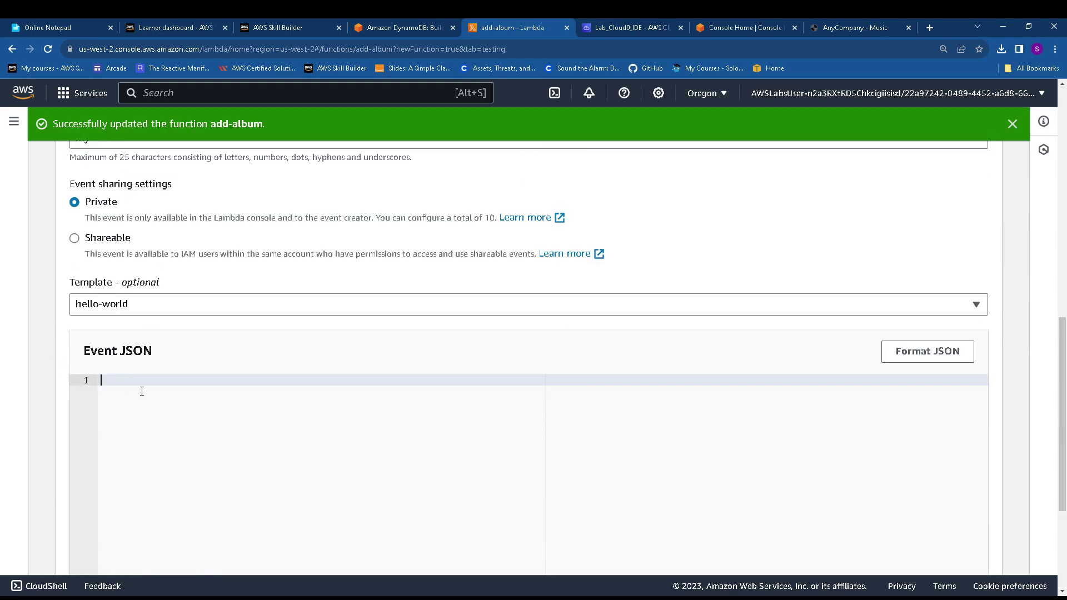
pyautogui.hotkey('ctrl', 'v')
pyautogui.scroll(7, 678, 370)
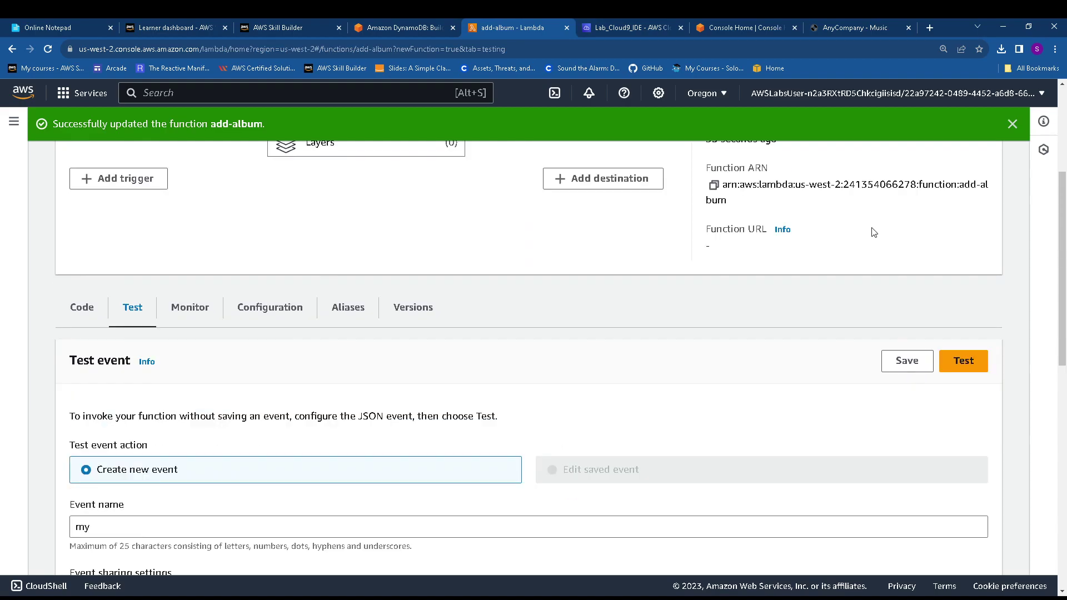
pyautogui.click(908, 361)
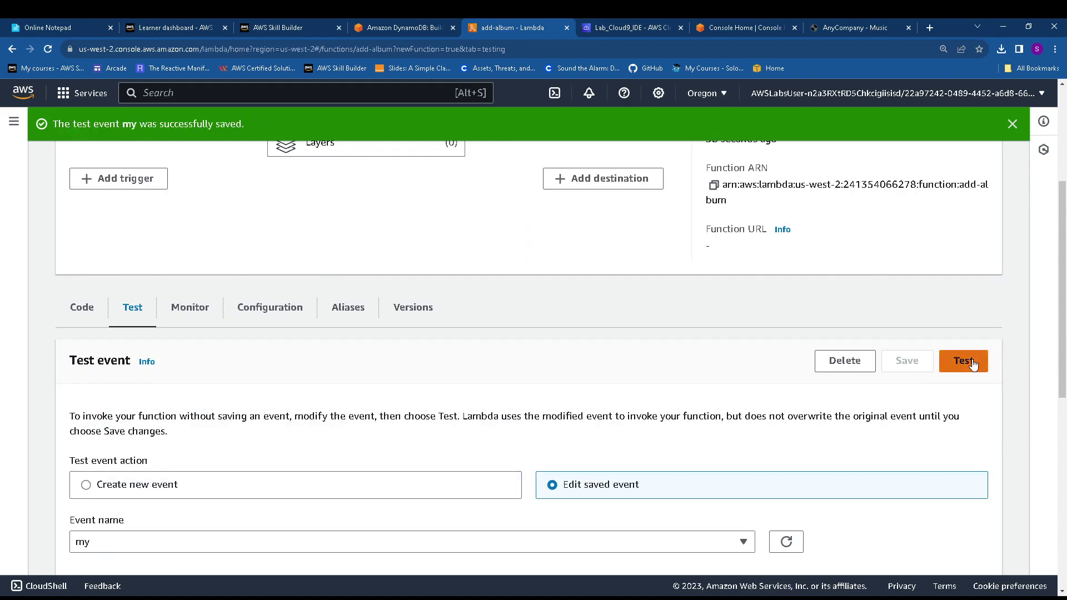
# Run the 'my' test event and confirm HTTPStatusCode 200 in the execution log
pyautogui.click(964, 361)
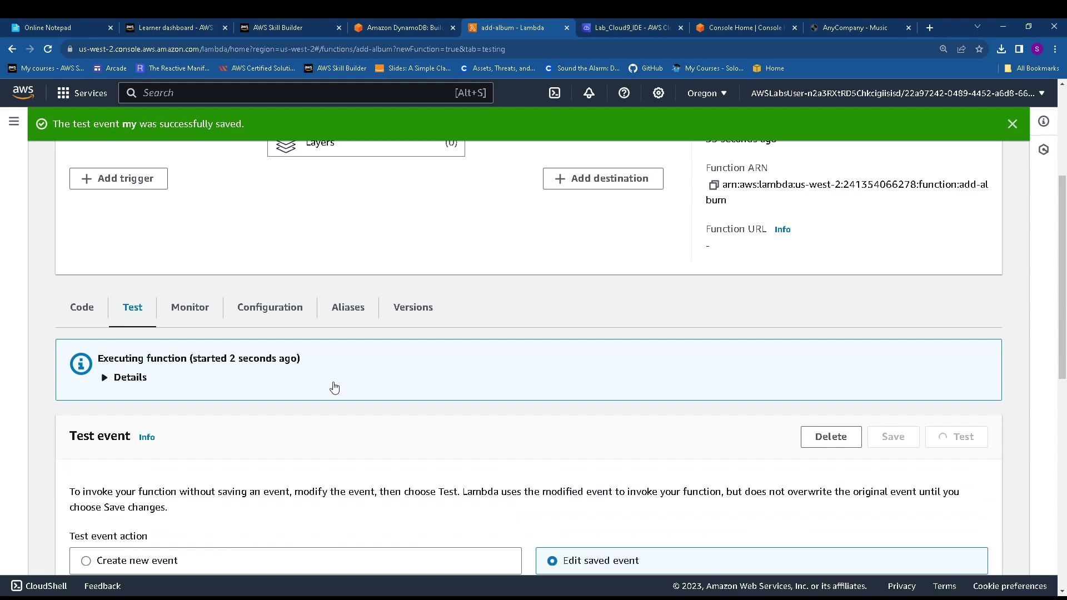
pyautogui.click(105, 380)
pyautogui.scroll(-2, 216, 438)
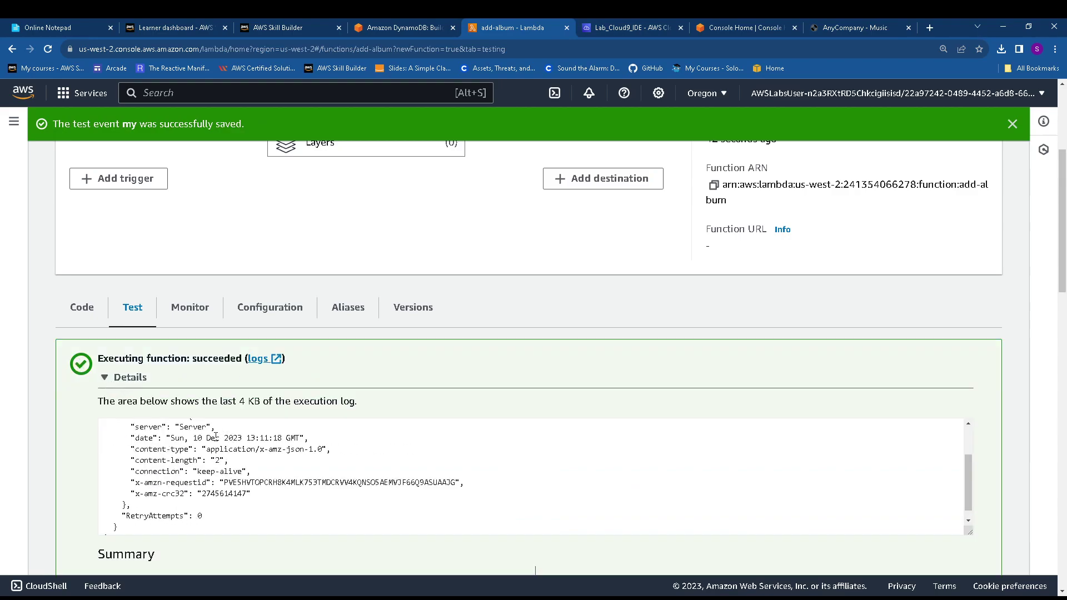
pyautogui.scroll(2, 203, 482)
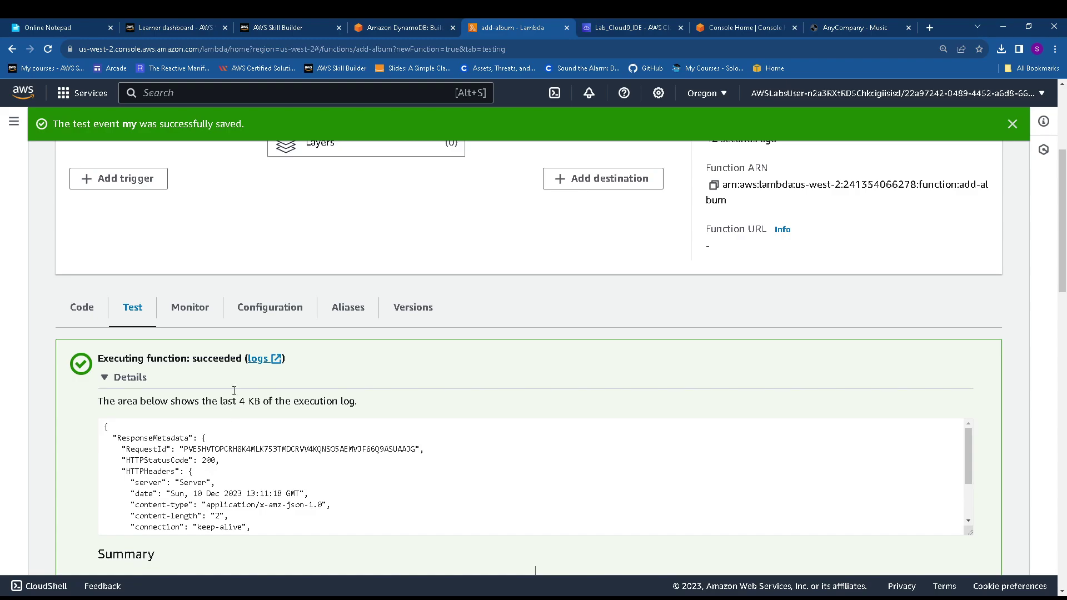
pyautogui.click(378, 26)
pyautogui.scroll(-2, 369, 402)
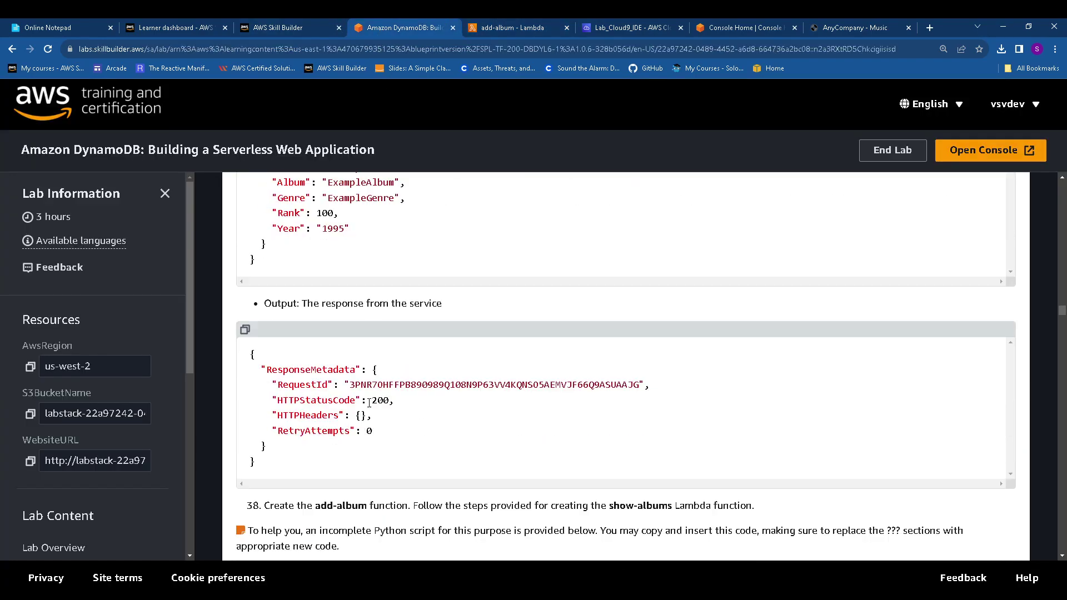
pyautogui.scroll(-4, 317, 421)
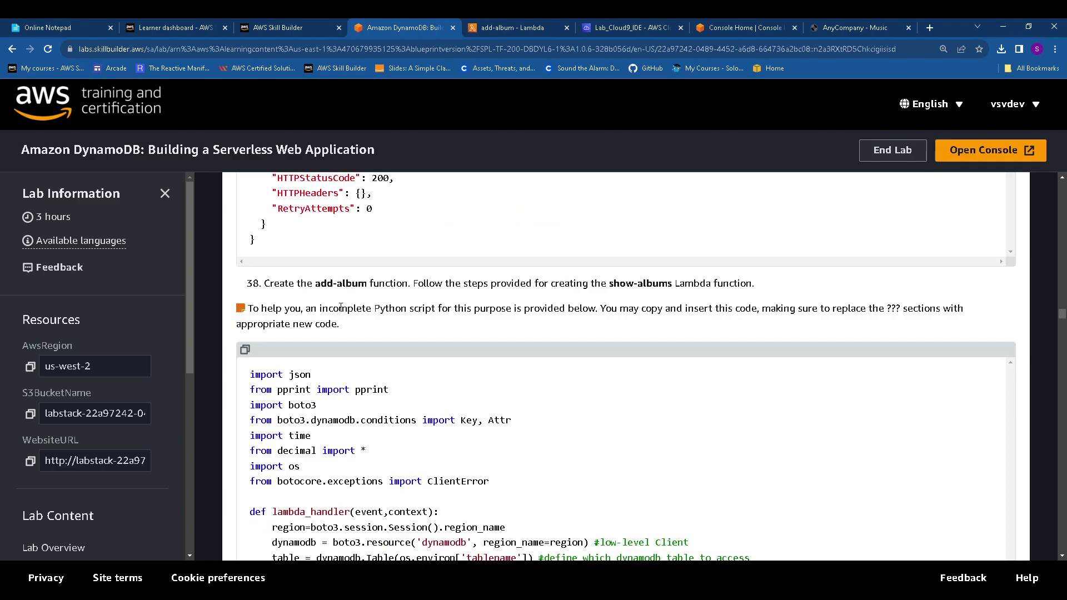
pyautogui.scroll(-11, 341, 307)
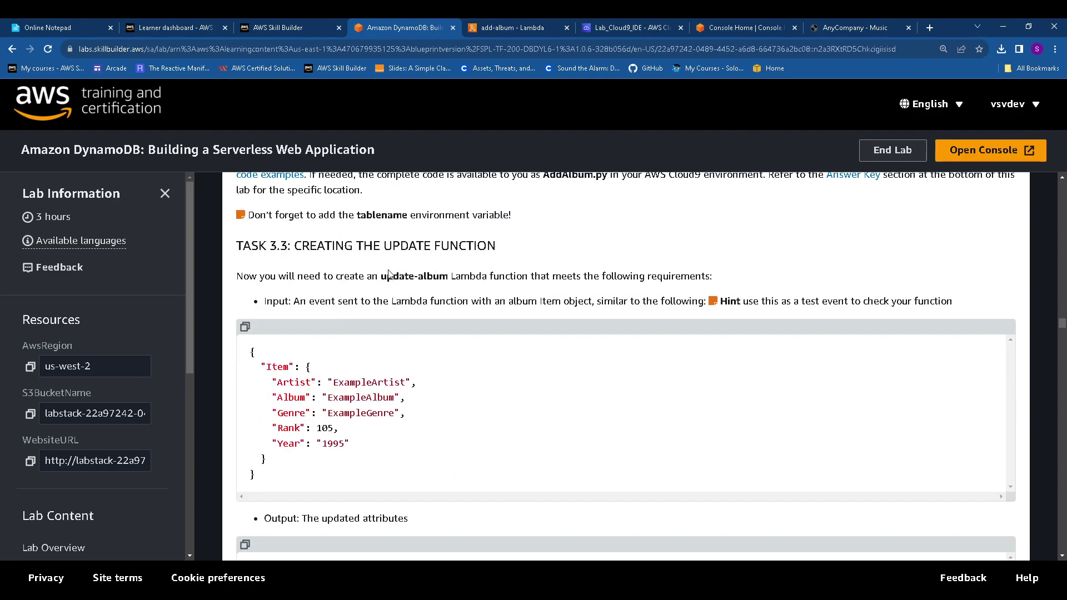
pyautogui.moveTo(382, 275); pyautogui.dragTo(446, 273)
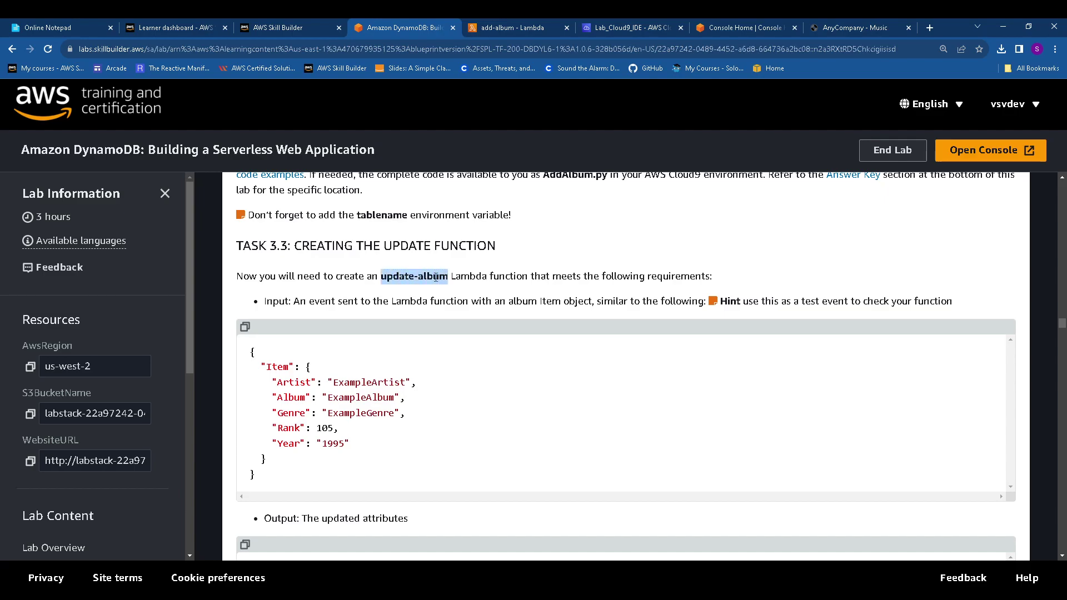
pyautogui.click(525, 23)
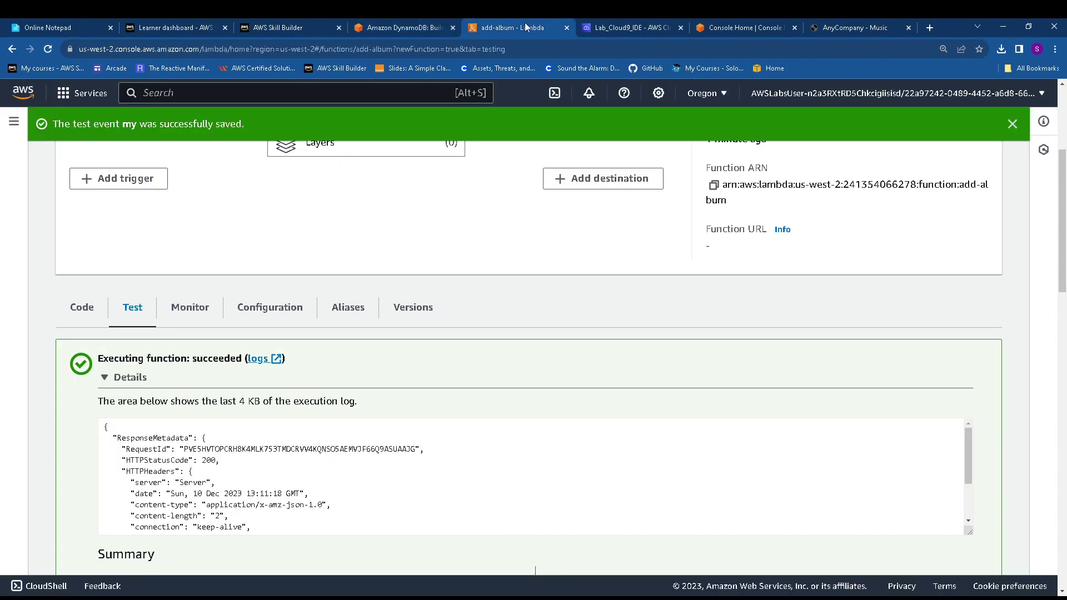
pyautogui.scroll(5, 271, 184)
# Start a new Lambda function and paste update-album as its name
pyautogui.click(136, 161)
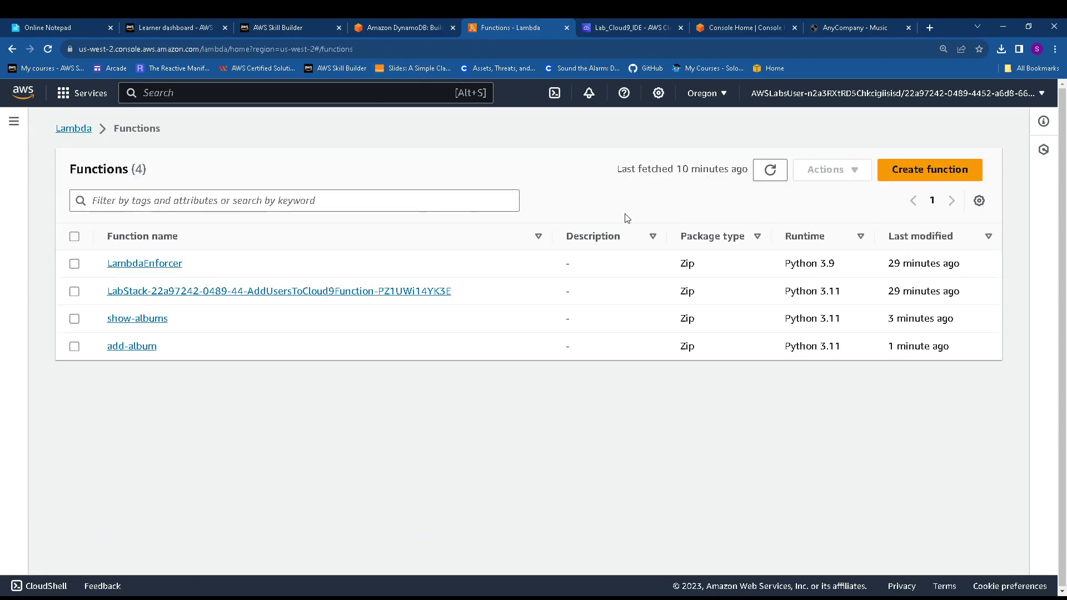
pyautogui.click(888, 181)
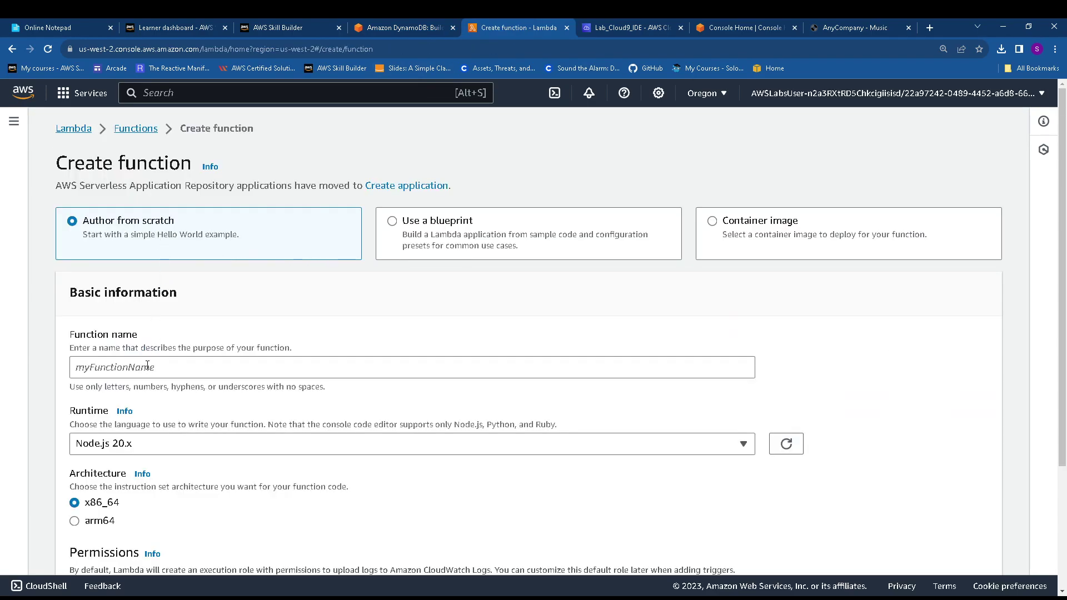
pyautogui.click(162, 367)
pyautogui.hotkey('ctrl', 'v')
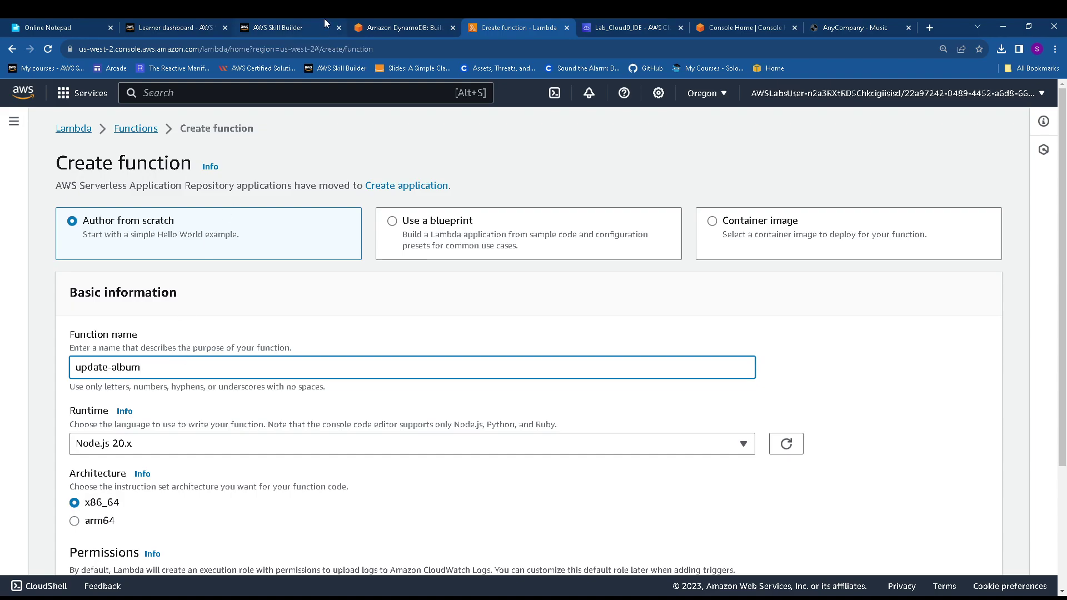
# Check the lab instructions and select Python 3.11 as the runtime for update-album
pyautogui.click(398, 27)
pyautogui.scroll(-2, 322, 298)
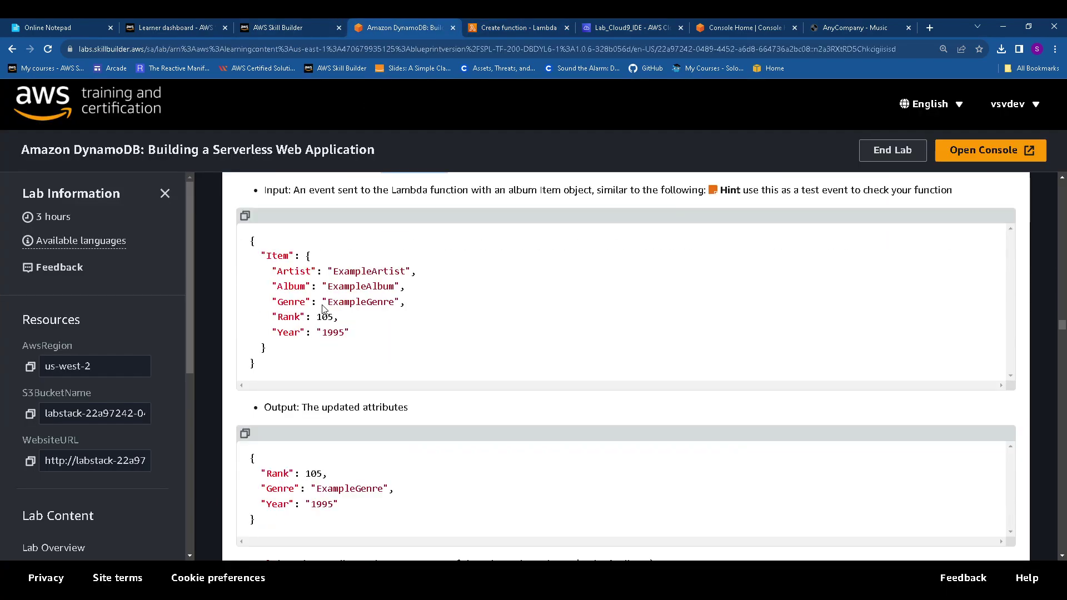
pyautogui.scroll(-6, 323, 306)
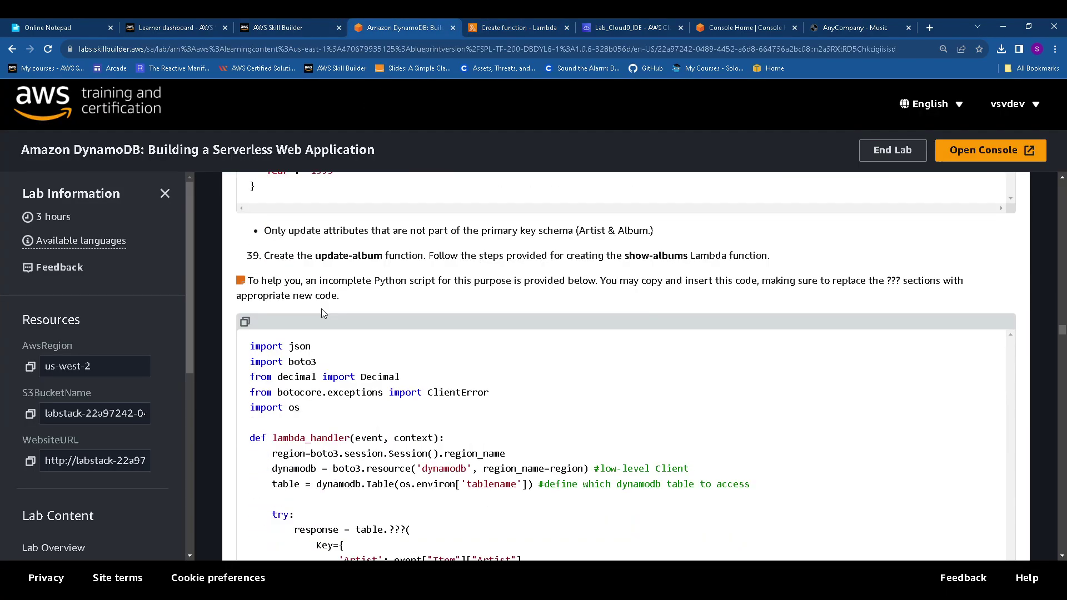
pyautogui.scroll(-8, 361, 275)
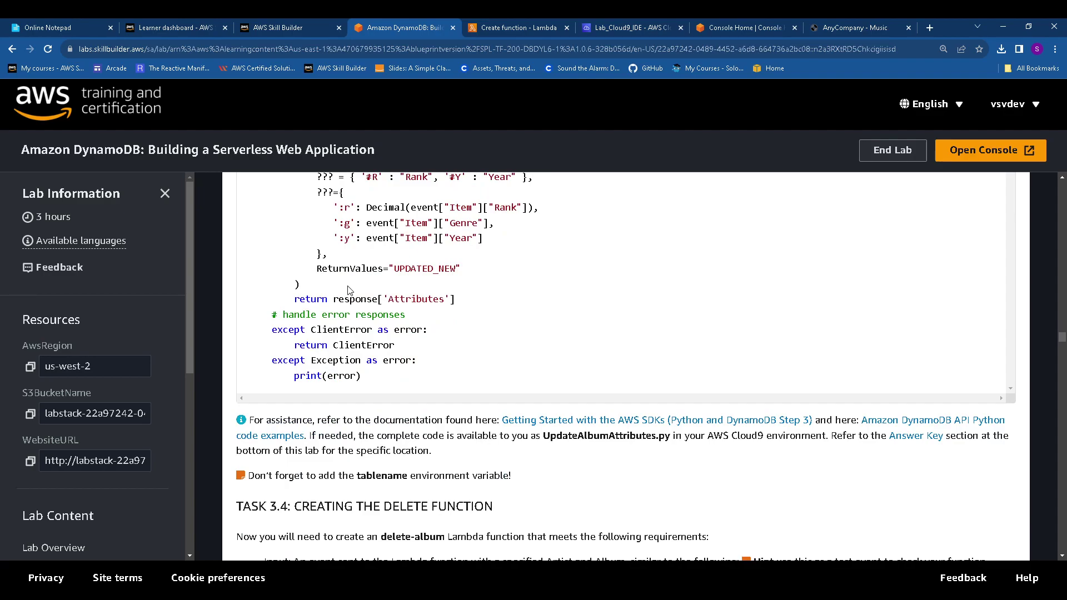
pyautogui.scroll(14, 349, 290)
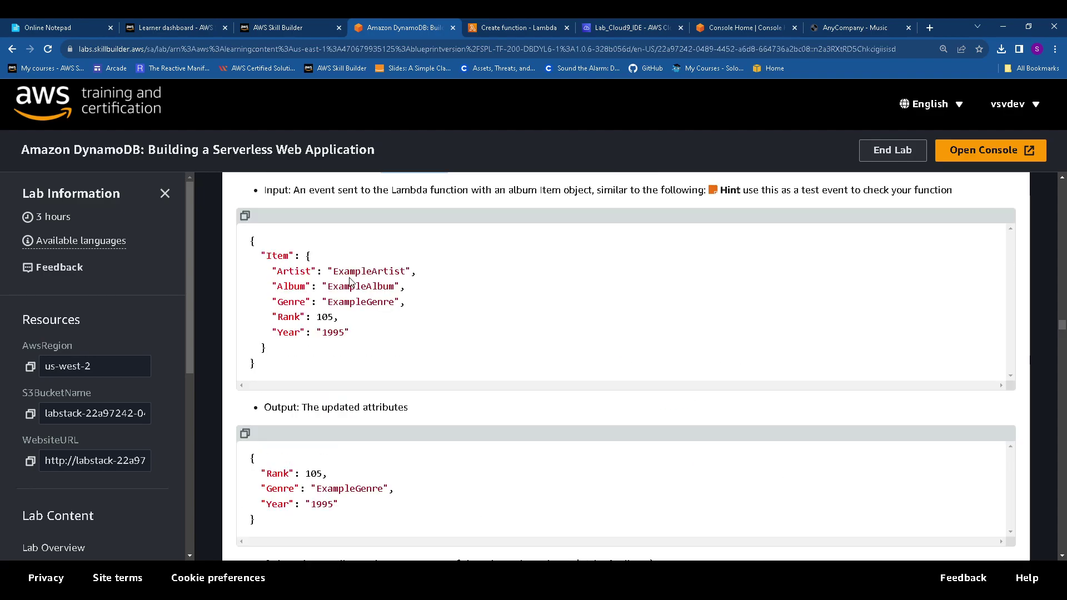
pyautogui.click(510, 33)
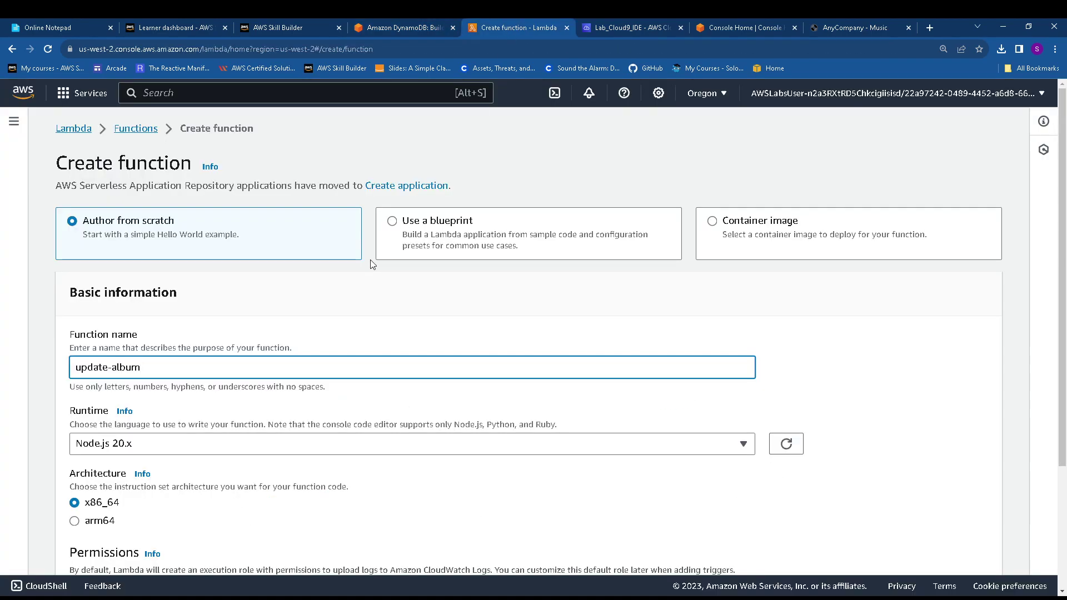
pyautogui.scroll(-3, 370, 261)
pyautogui.click(215, 285)
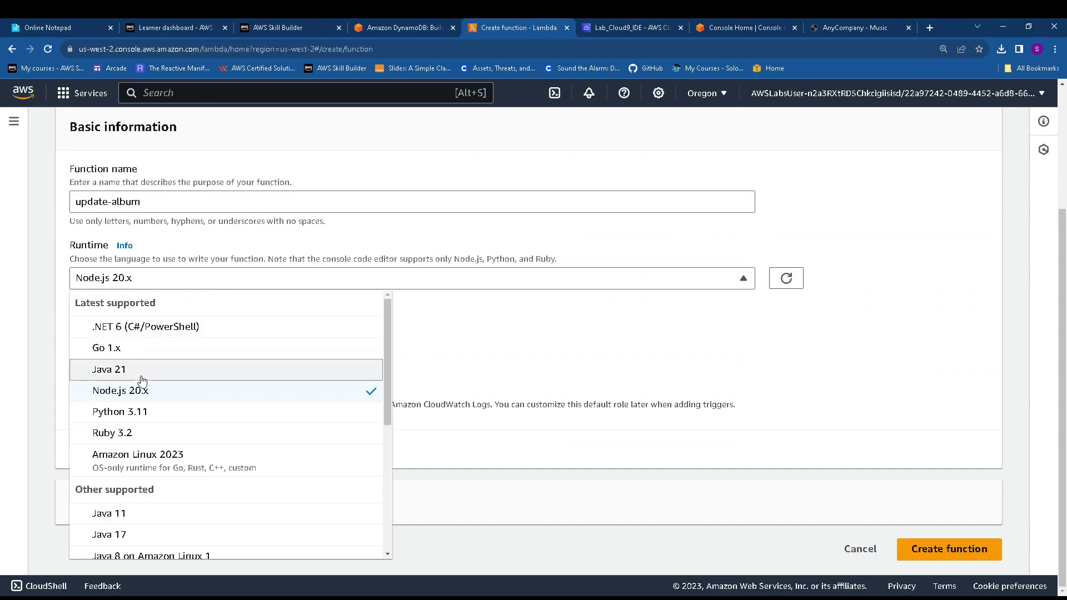
pyautogui.click(149, 410)
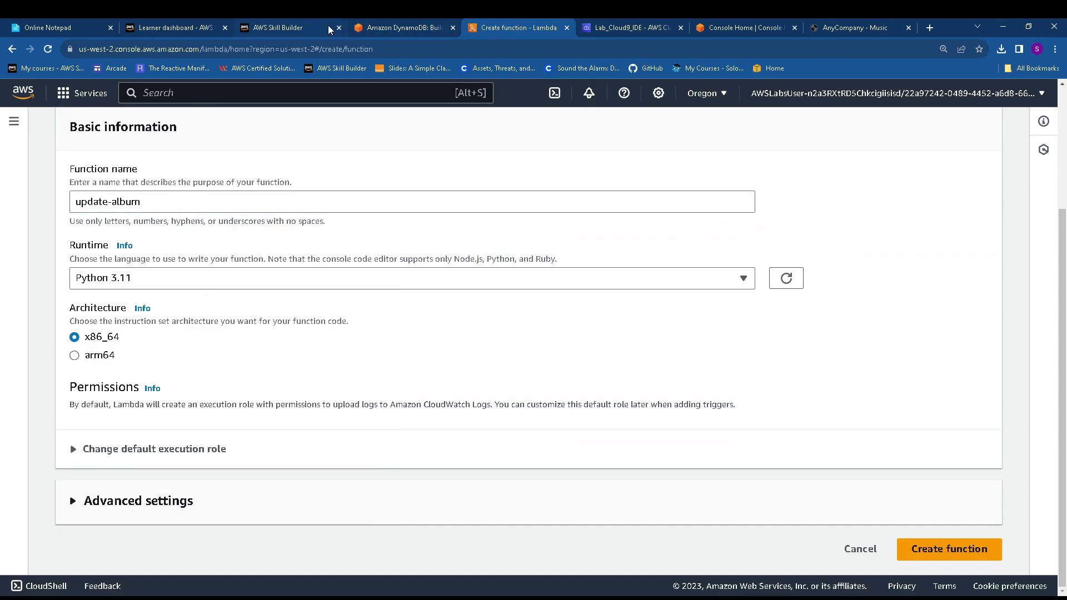
pyautogui.click(607, 29)
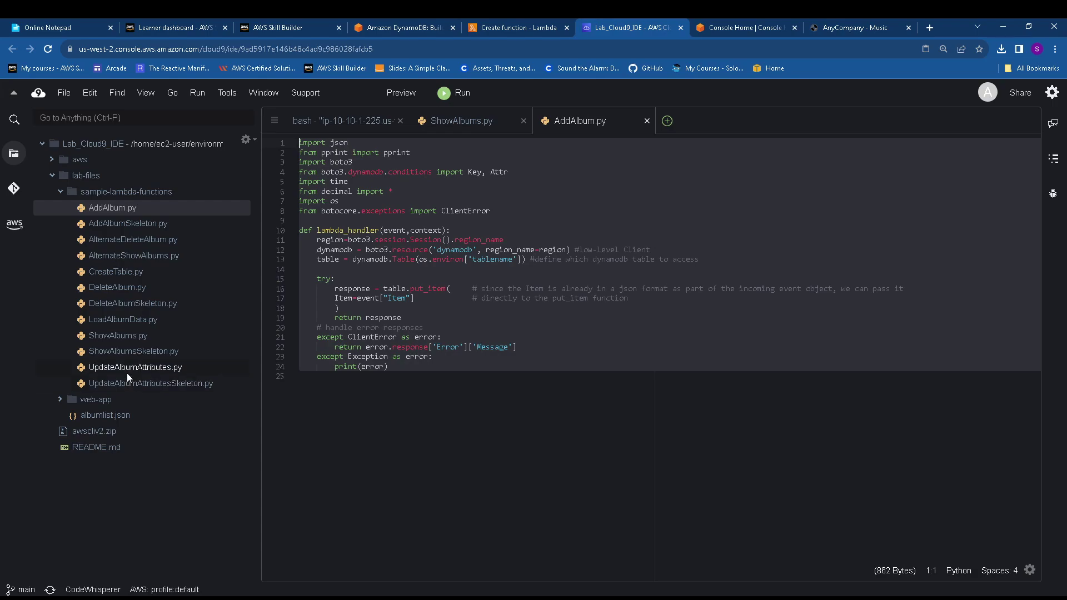
# Open UpdateAlbumAttributes.py, close AddAlbum.py and ShowAlbums.py, and select all its code
pyautogui.doubleClick(125, 369)
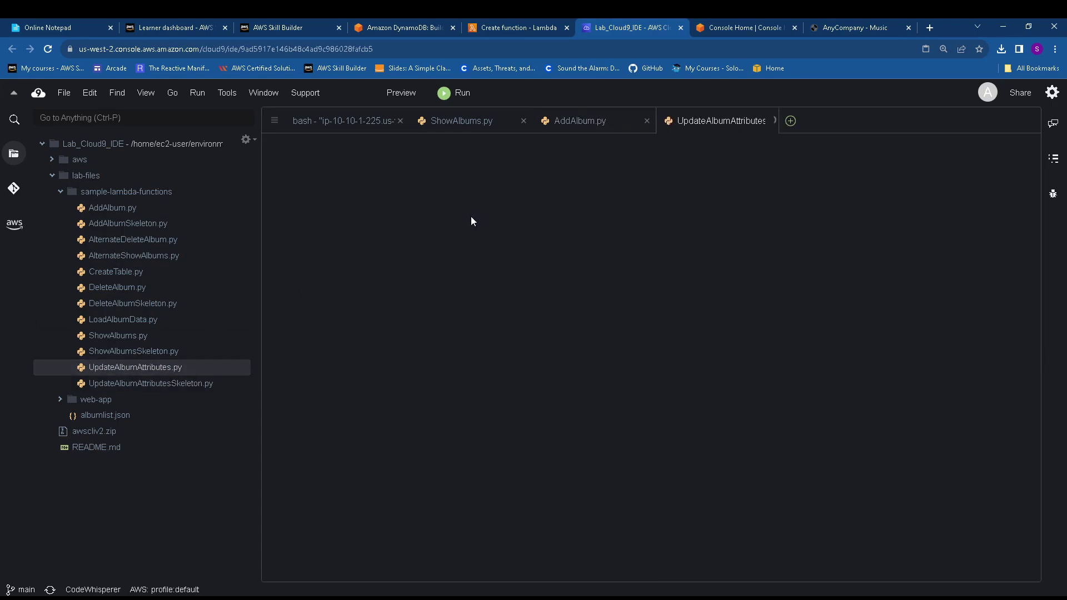
pyautogui.click(645, 120)
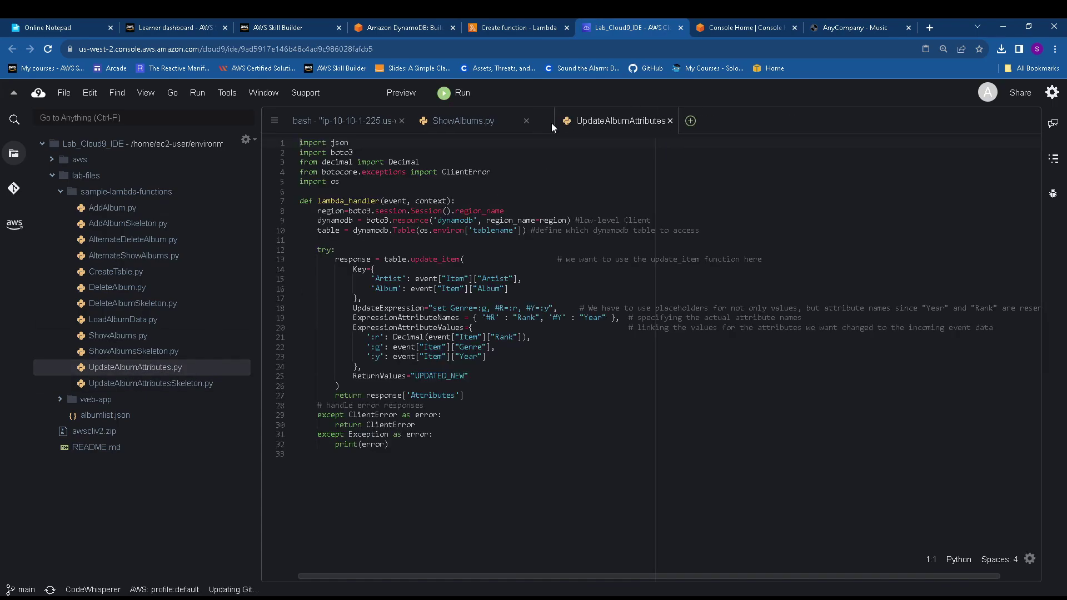
pyautogui.click(523, 121)
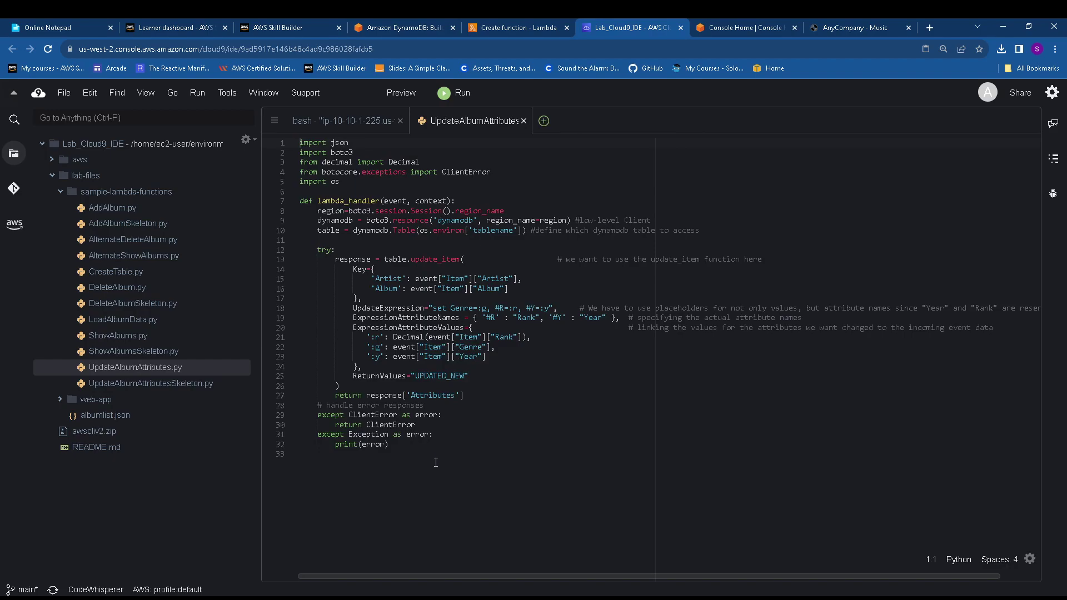
pyautogui.moveTo(421, 460); pyautogui.dragTo(269, 135)
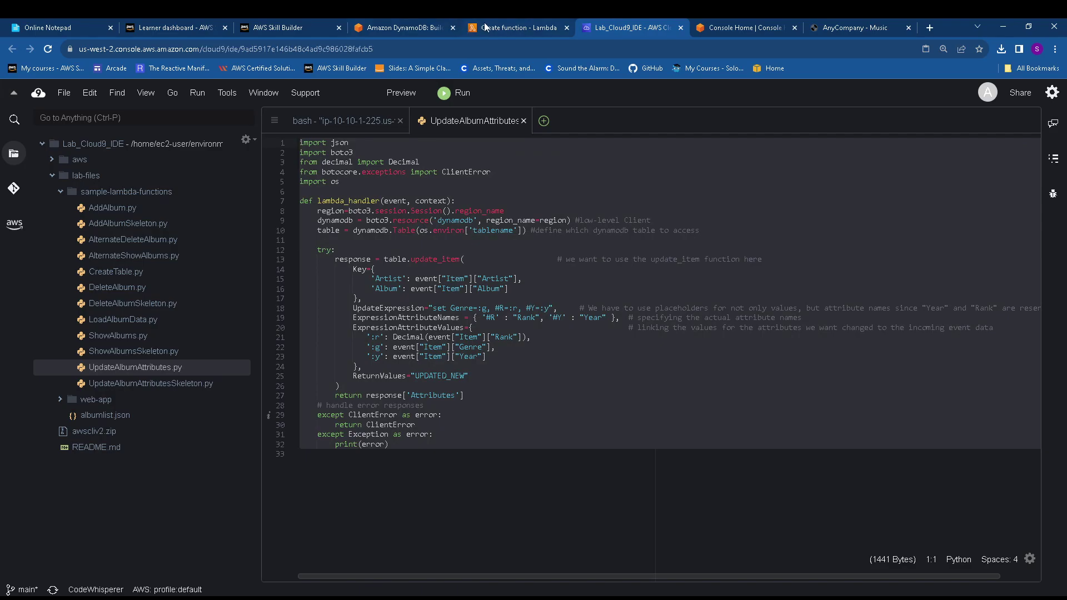
pyautogui.click(508, 27)
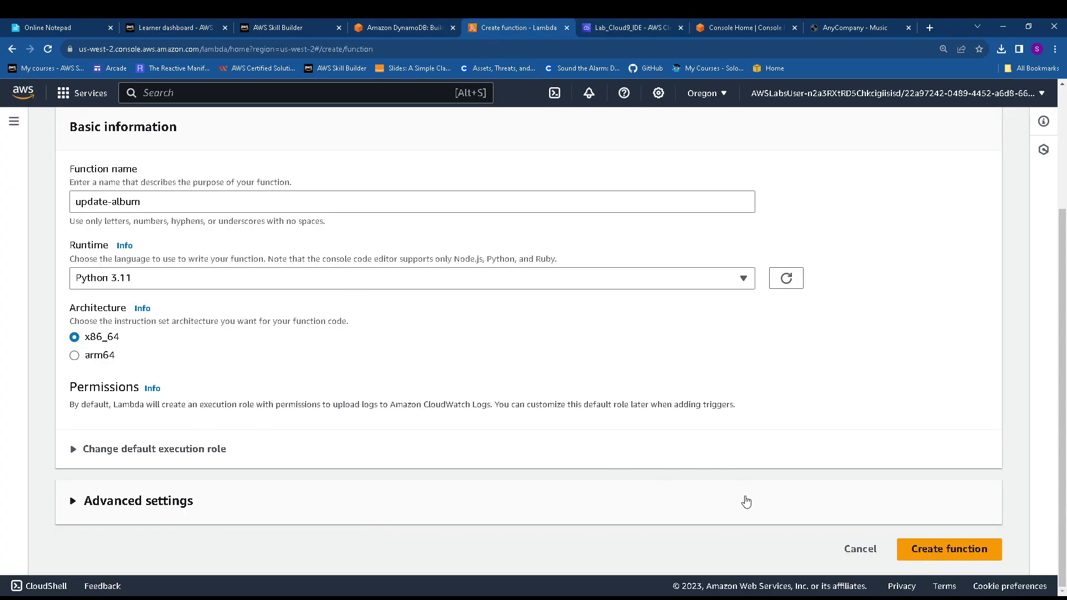
# Use the existing LambdaRunRole execution role and create the update-album function
pyautogui.click(169, 448)
pyautogui.scroll(-2, 161, 454)
pyautogui.click(94, 414)
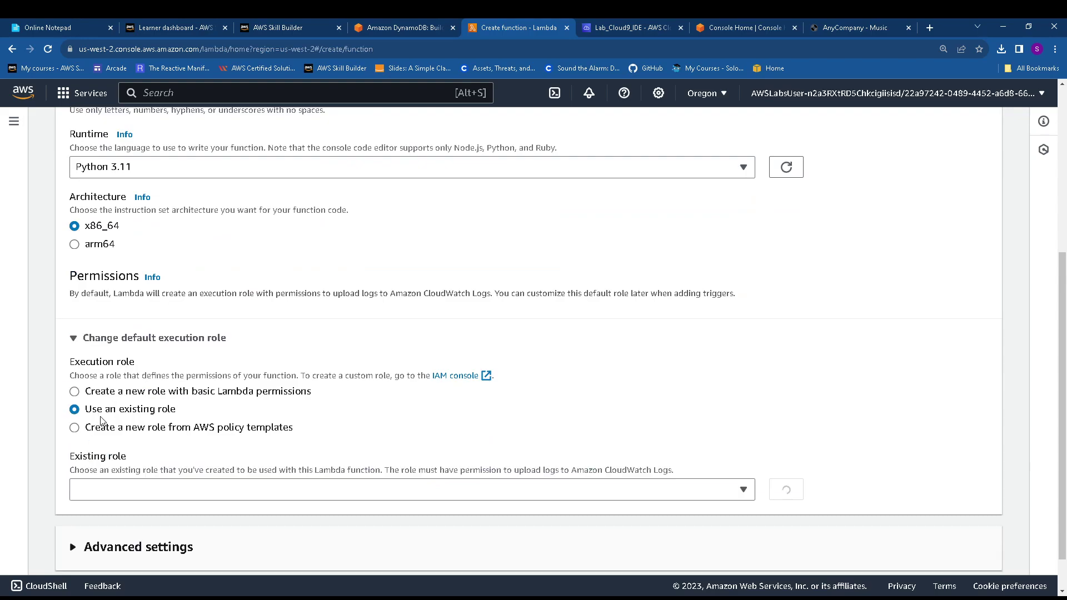
pyautogui.click(205, 489)
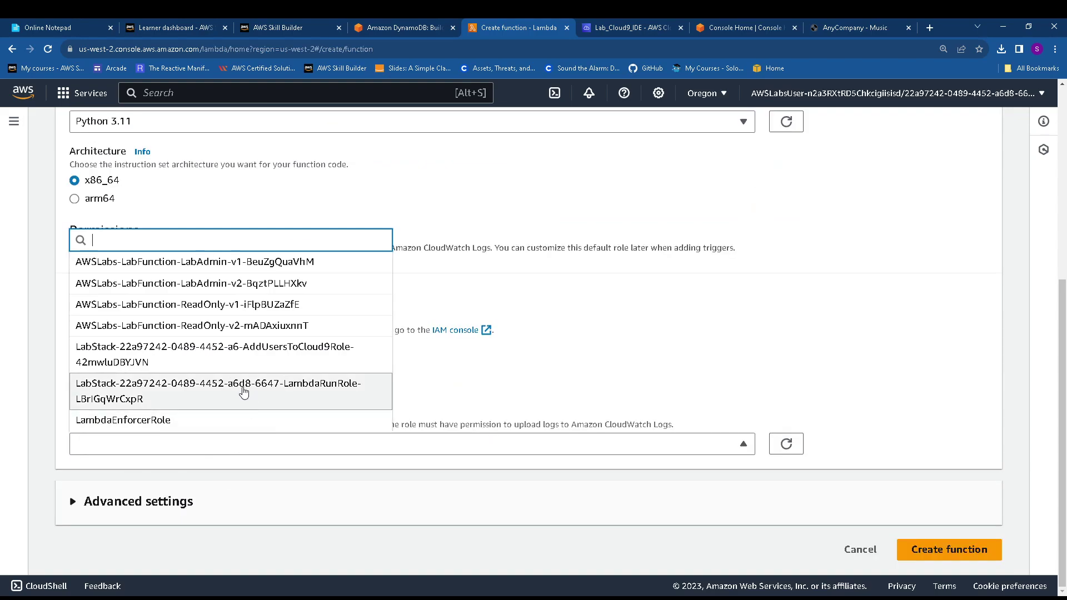
pyautogui.click(241, 393)
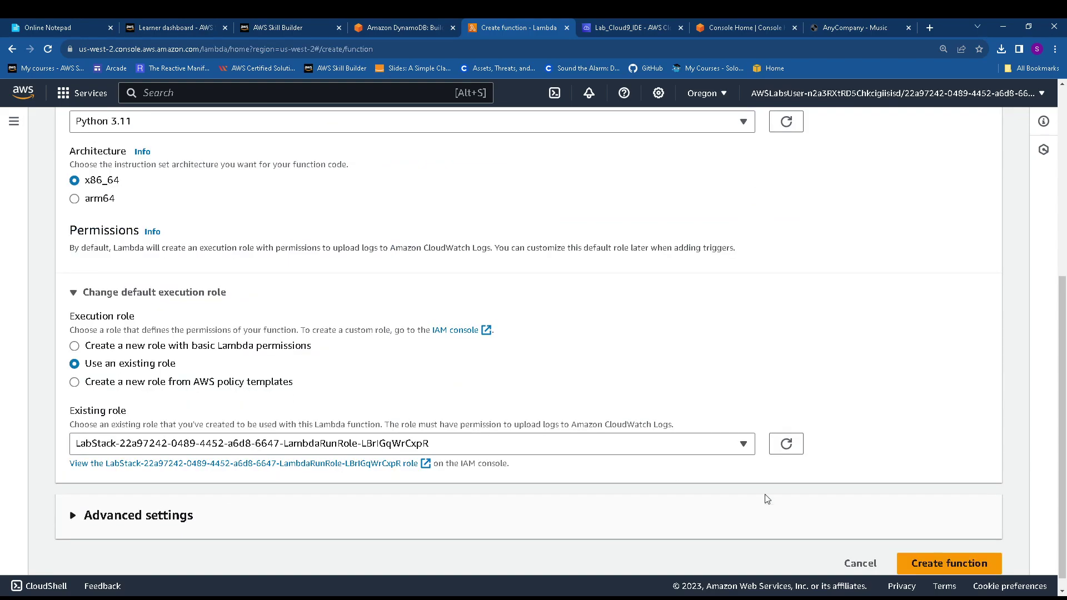
pyautogui.click(955, 563)
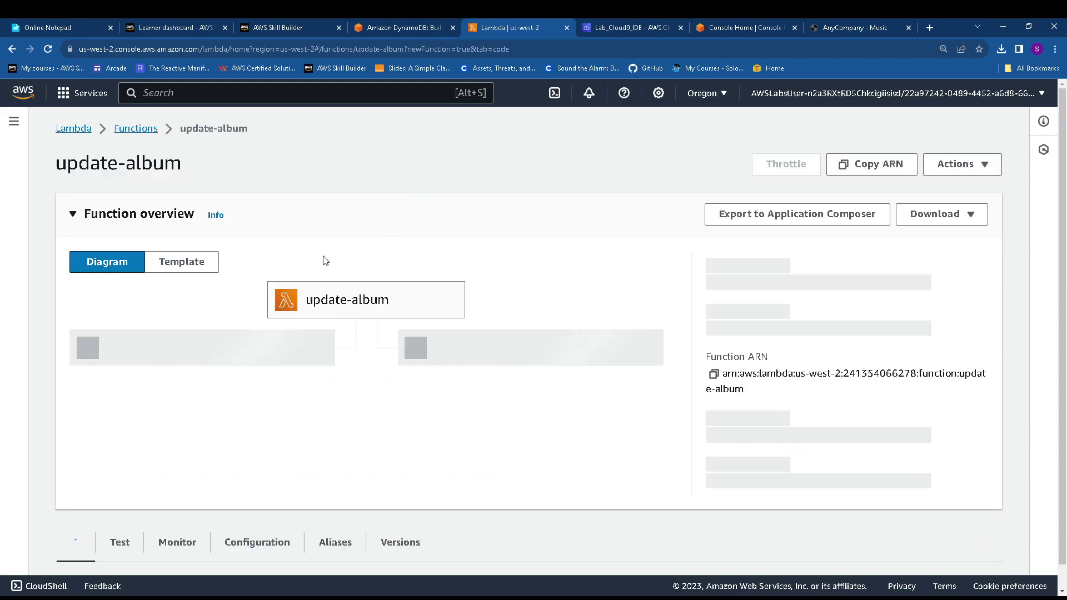
# Replace the starter code with the UpdateAlbumAttributes handler, save, and attempt deployment, which hits a conflict error
pyautogui.scroll(-2, 188, 357)
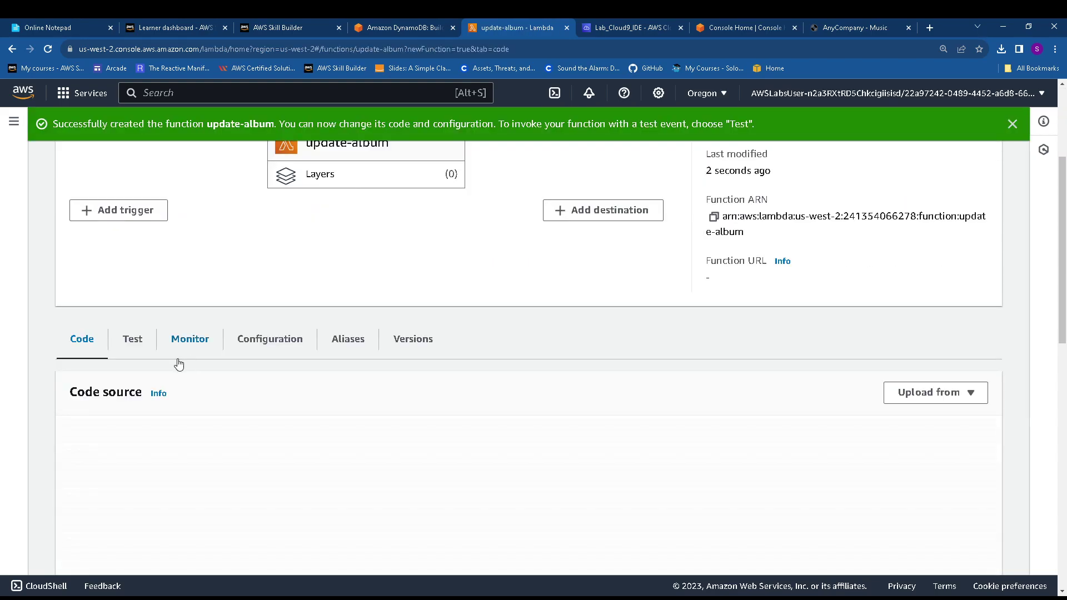
pyautogui.scroll(-3, 290, 509)
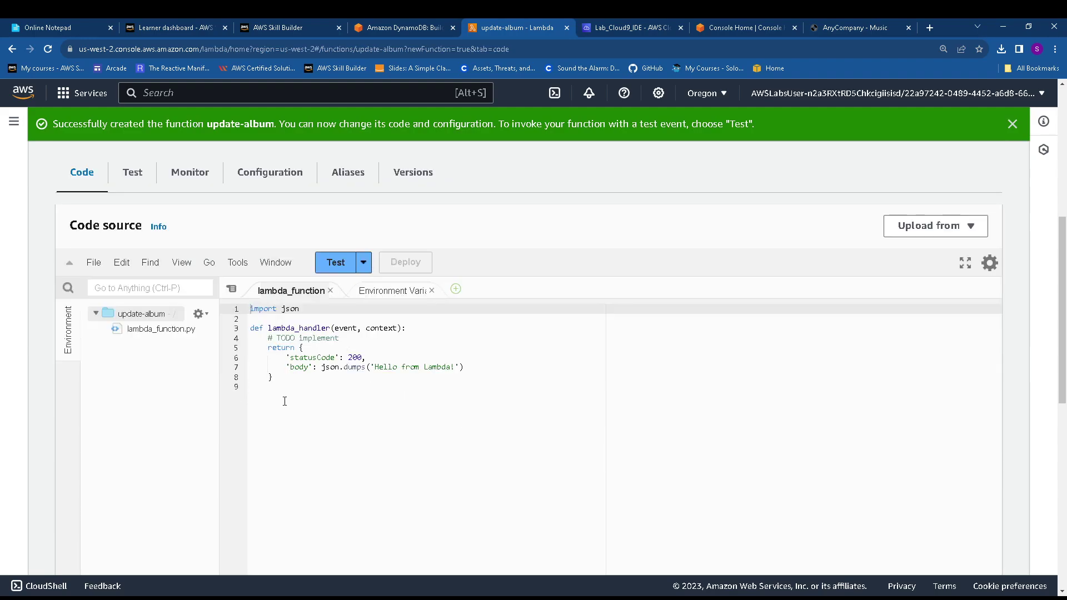
pyautogui.hotkey('ctrl', 'a')
pyautogui.hotkey('ctrl', 'v')
pyautogui.hotkey('ctrl', 's')
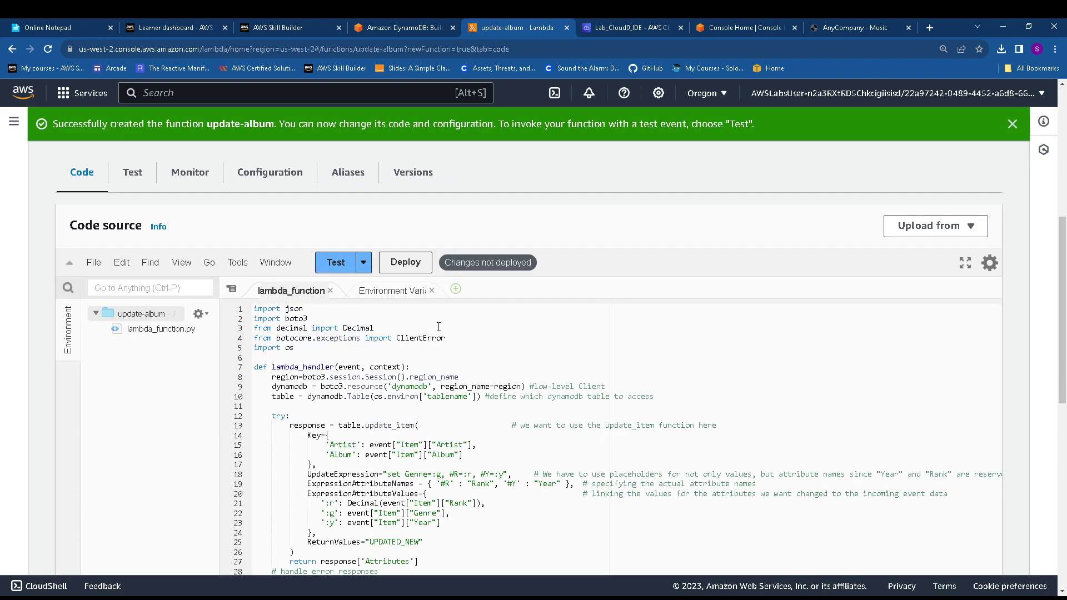
pyautogui.click(87, 260)
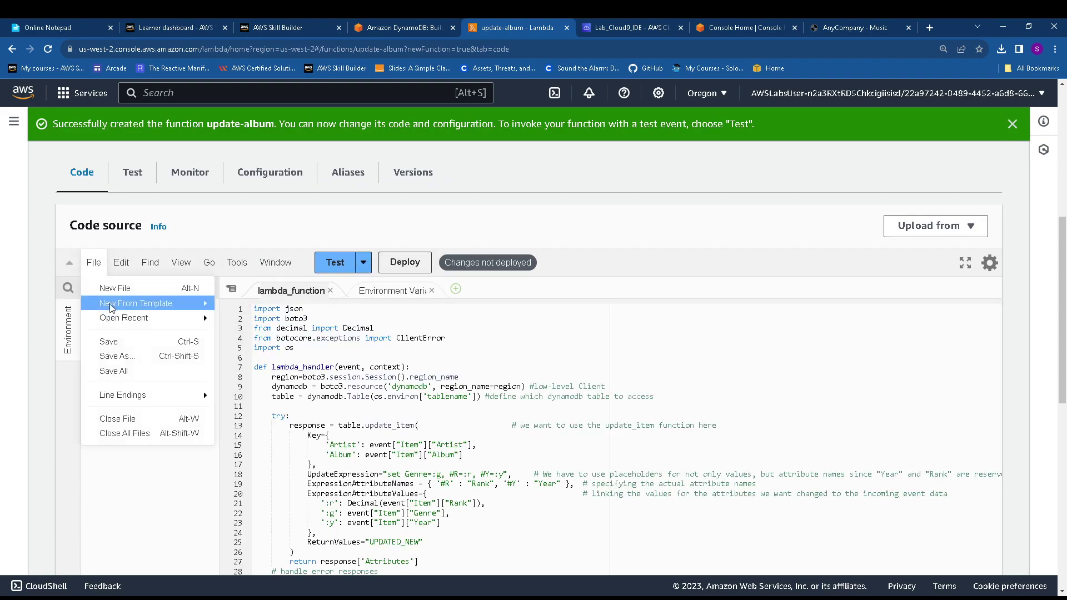
pyautogui.click(123, 345)
pyautogui.click(403, 266)
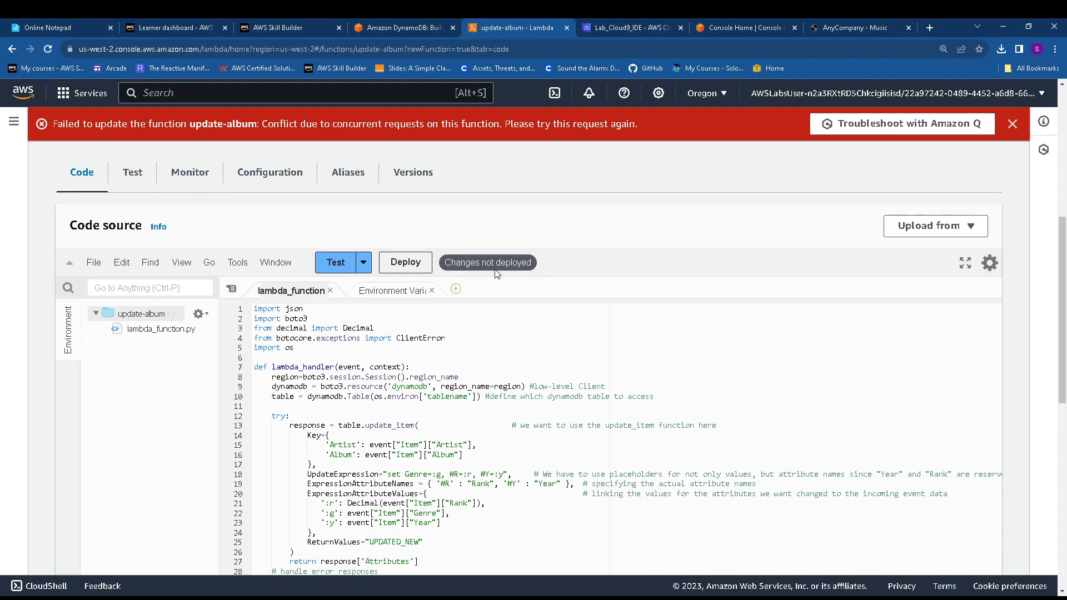
pyautogui.scroll(-1, 523, 312)
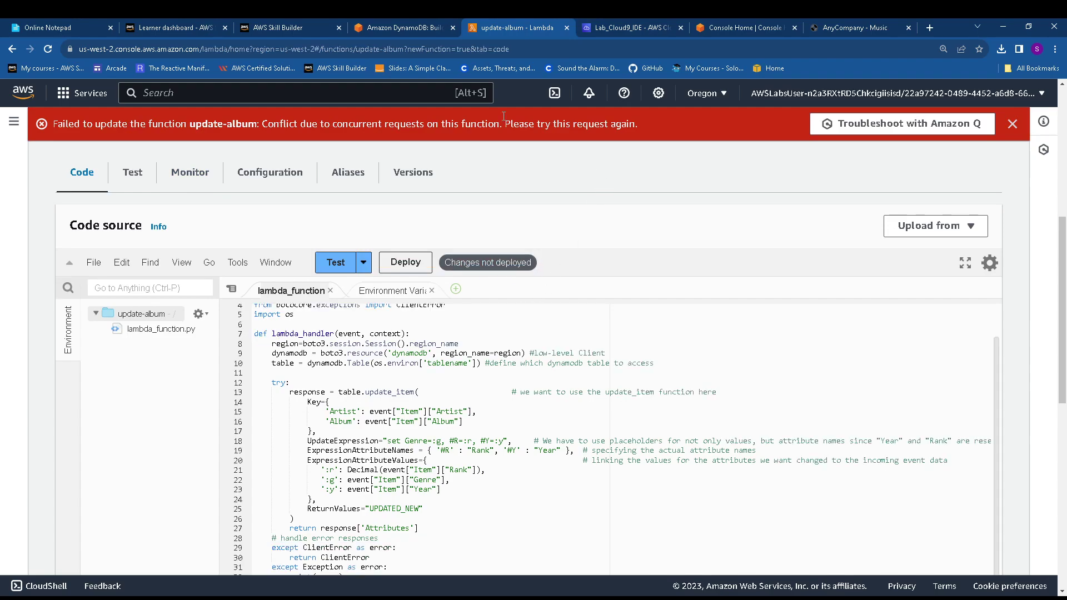
pyautogui.moveTo(66, 125); pyautogui.dragTo(645, 131)
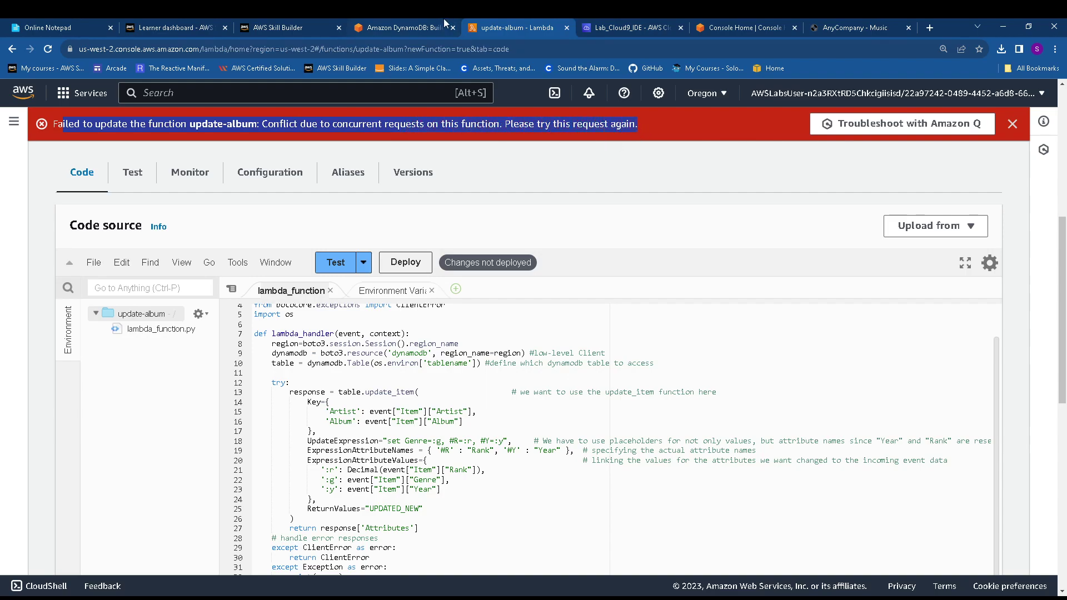
# Re-copy the handler from Cloud9, paste it fresh into lambda_function, save, and redeploy
pyautogui.click(398, 26)
pyautogui.click(631, 27)
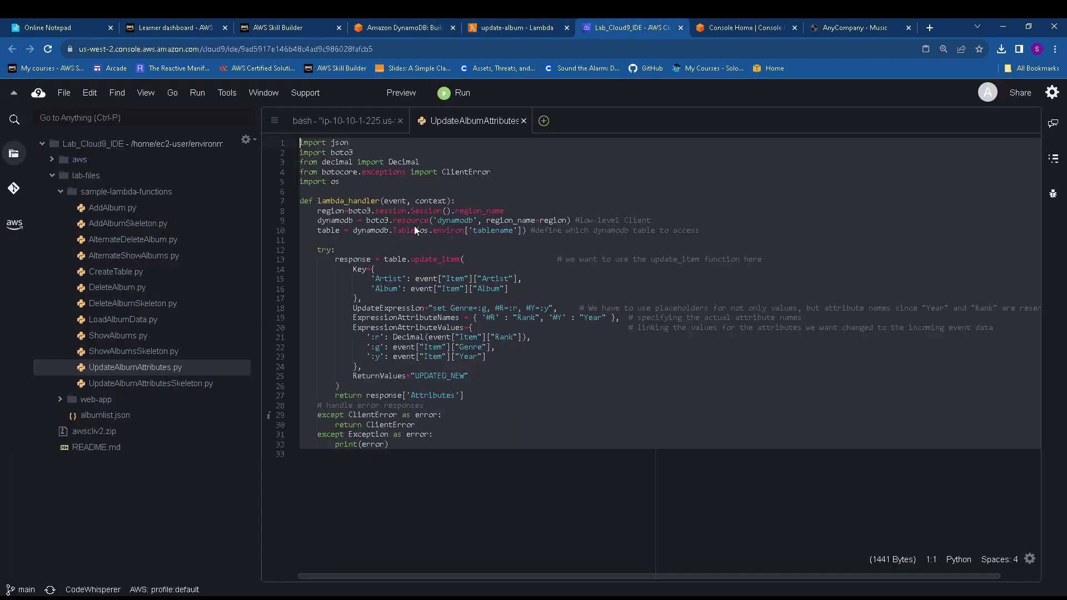
pyautogui.moveTo(392, 447); pyautogui.dragTo(255, 128)
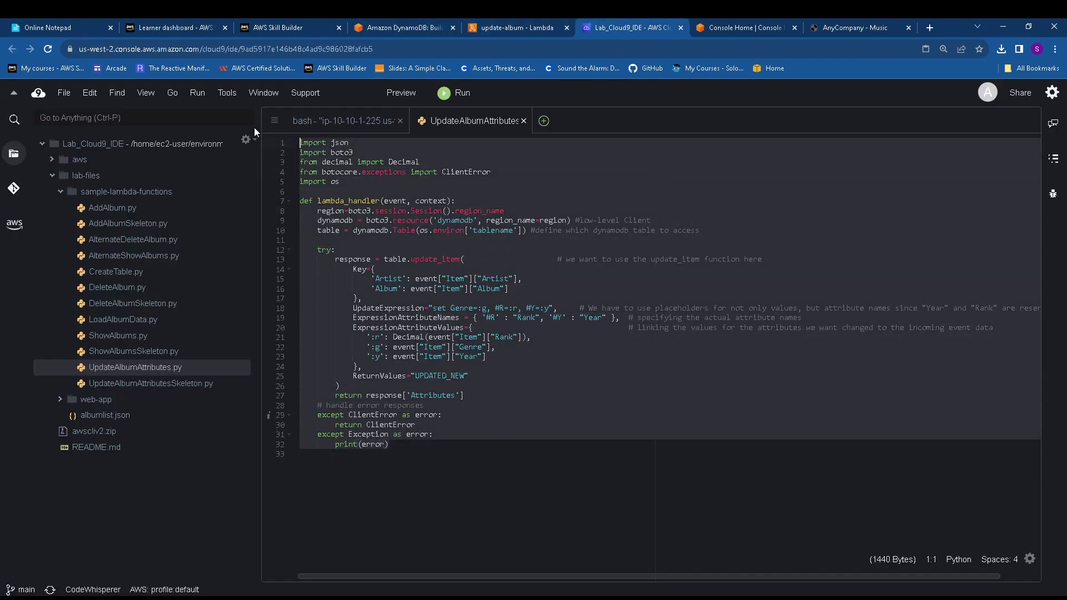
pyautogui.click(511, 28)
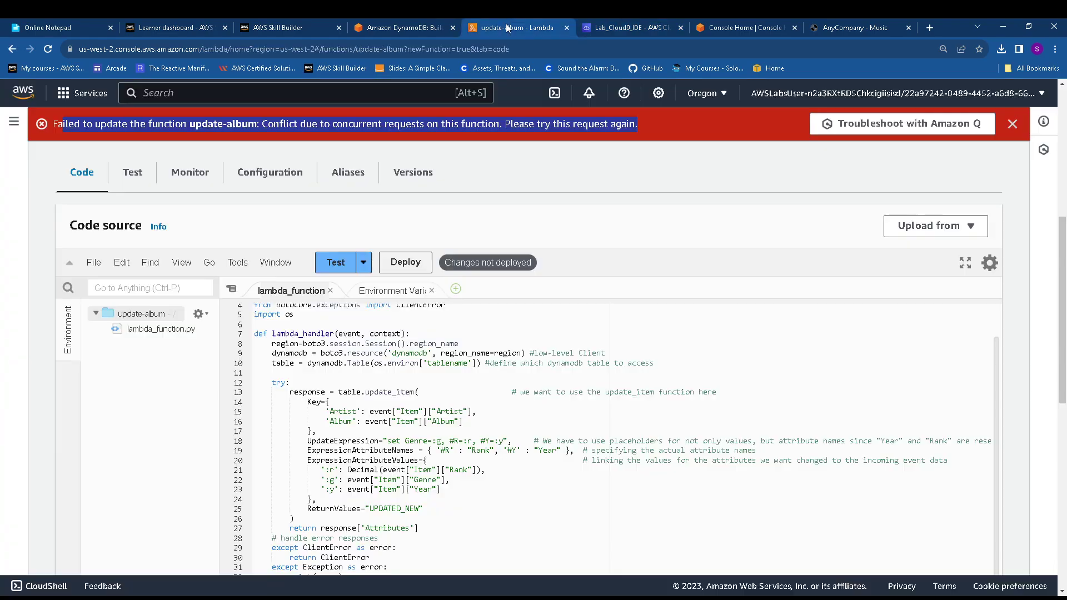
pyautogui.scroll(-5, 280, 460)
pyautogui.hotkey('ctrl', 'a')
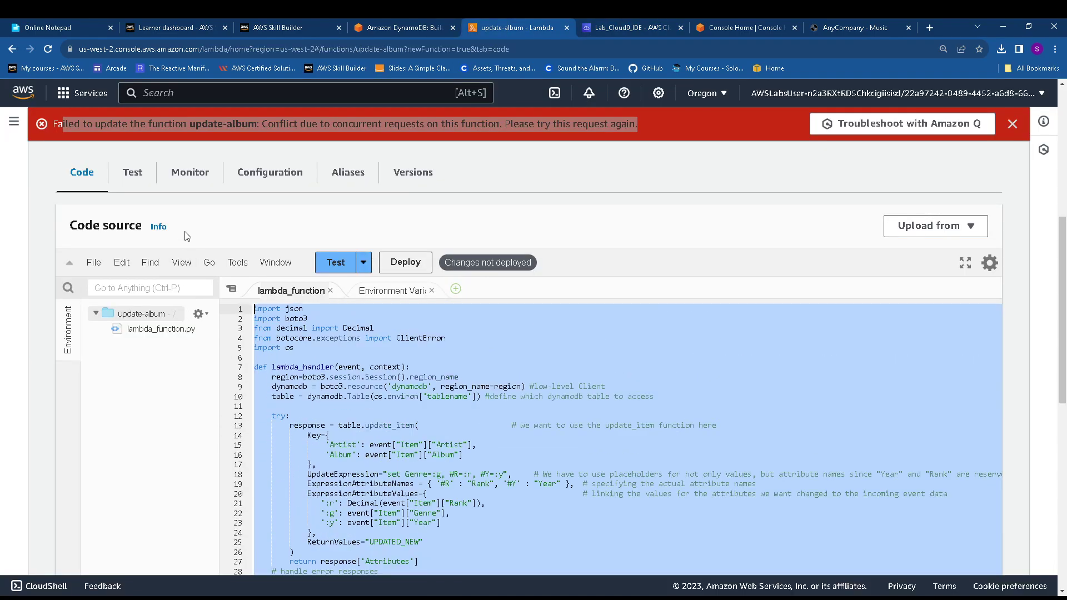
pyautogui.press('BackSpace')
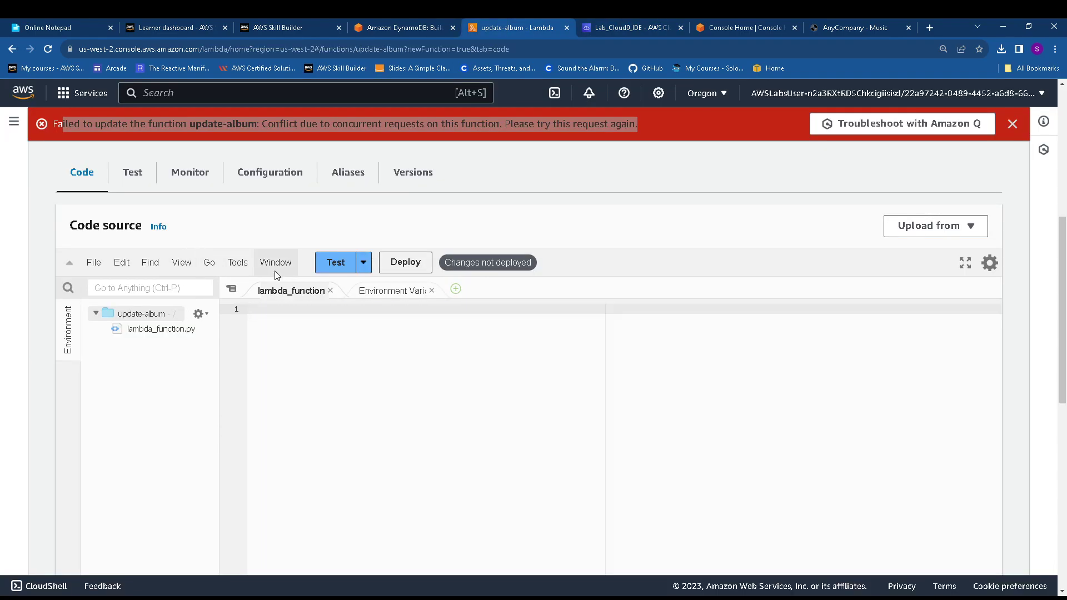
pyautogui.hotkey('ctrl', 'v')
pyautogui.click(94, 262)
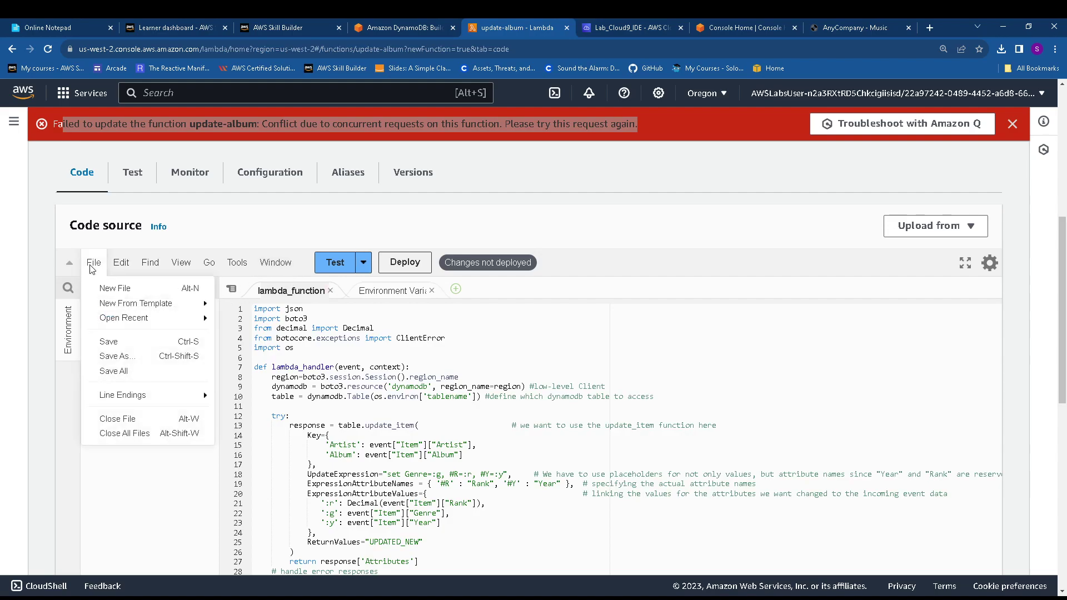
pyautogui.click(130, 348)
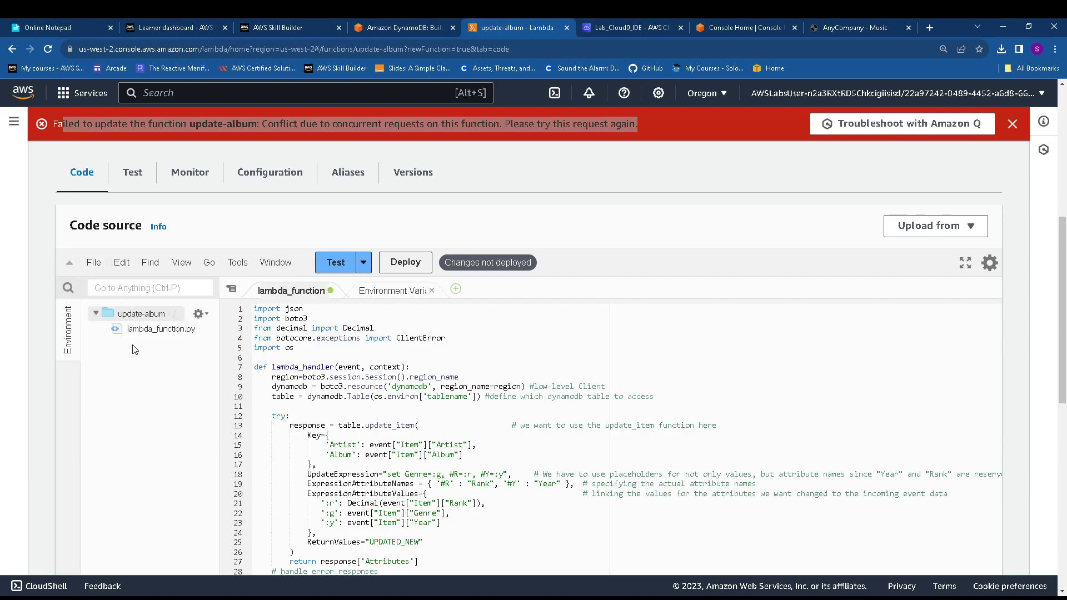
pyautogui.click(1013, 123)
pyautogui.click(404, 232)
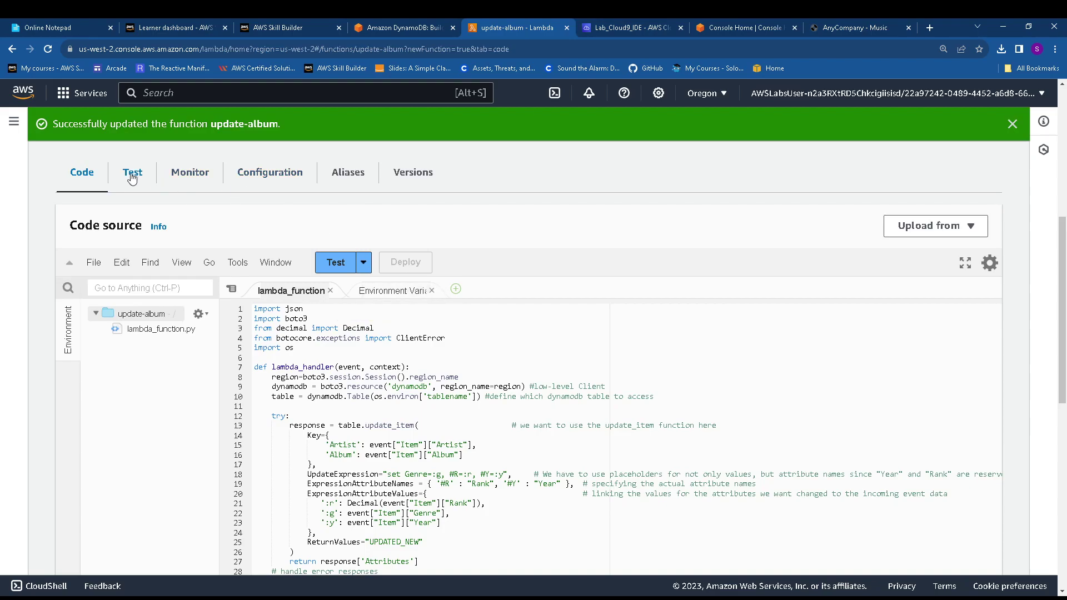
# Add a new environment variable row and give it the value Albums
pyautogui.click(278, 176)
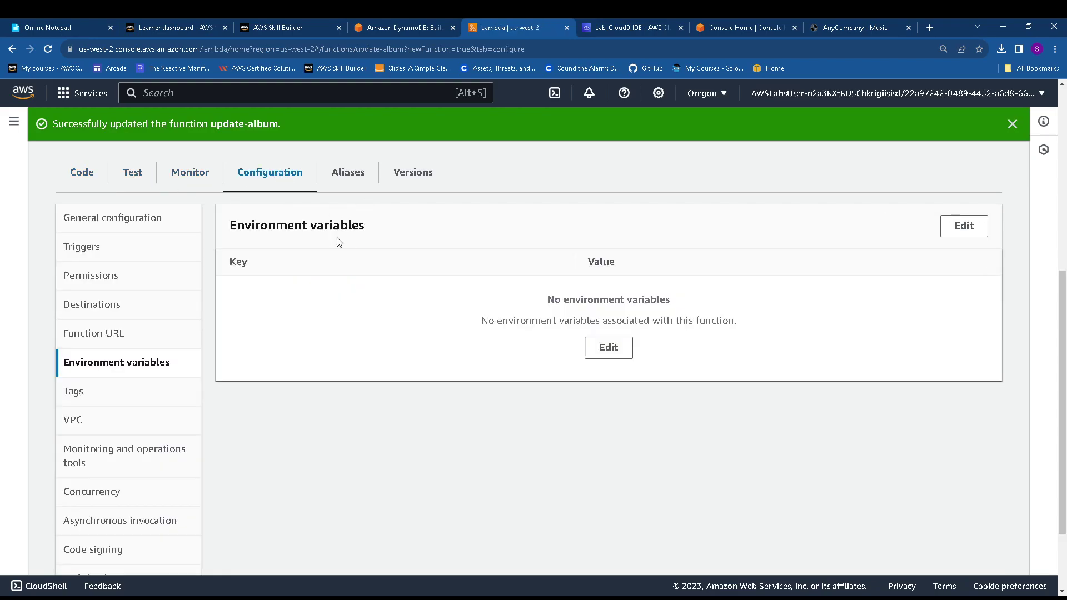
pyautogui.click(611, 348)
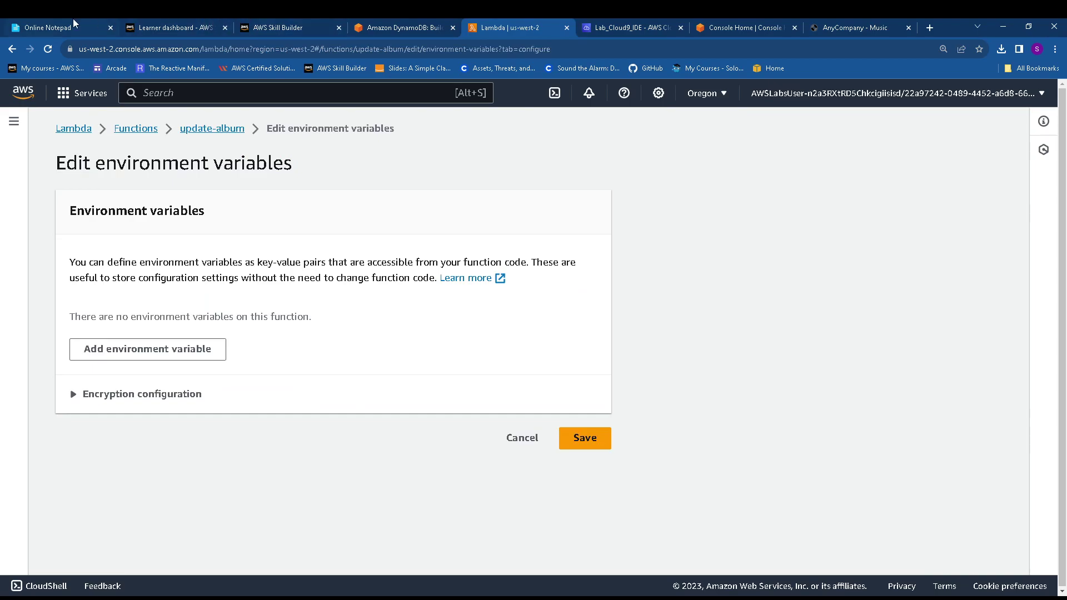
pyautogui.click(74, 22)
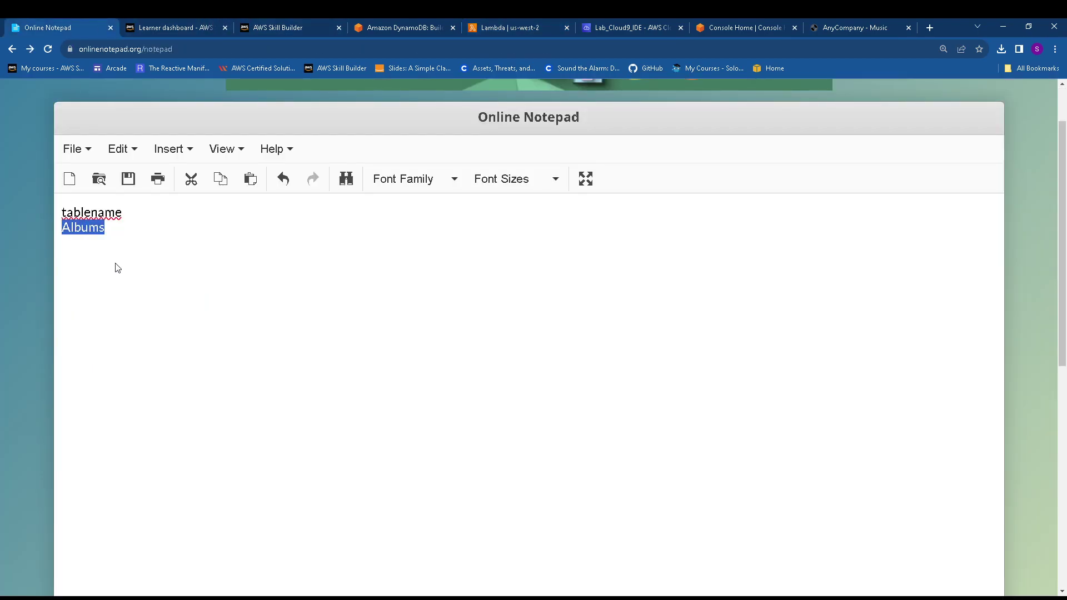
pyautogui.click(499, 25)
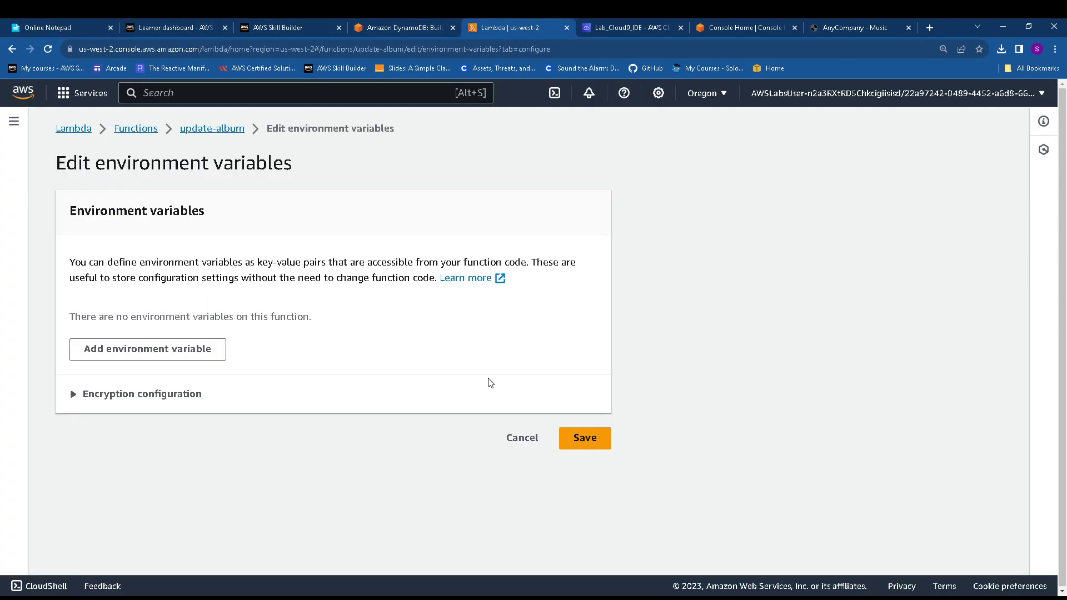
pyautogui.click(167, 348)
pyautogui.click(324, 344)
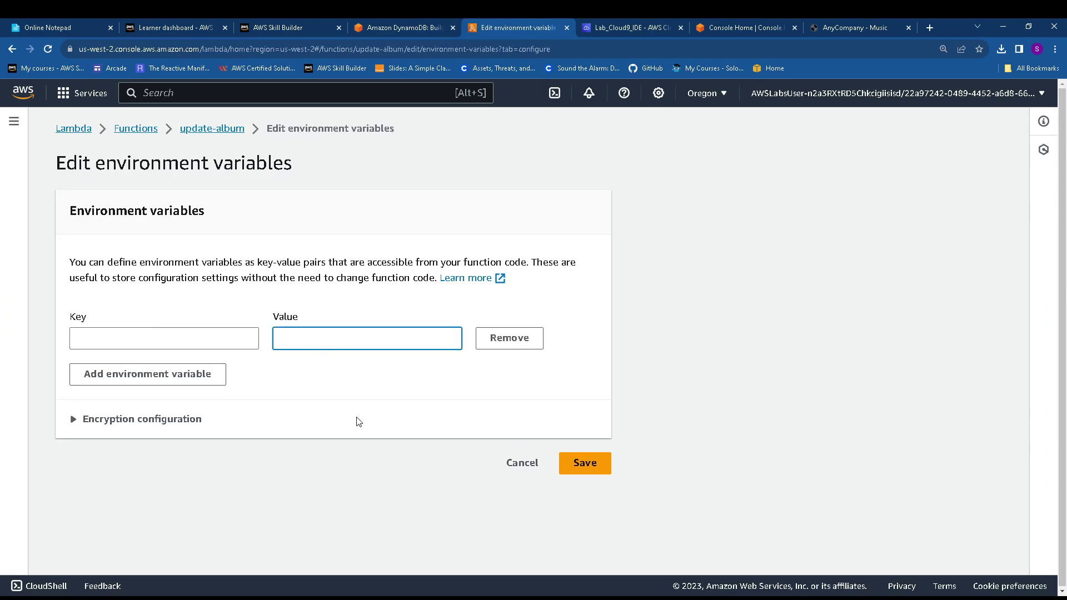
pyautogui.write('Albums')
# Set the variable key to tablename and save the environment variables
pyautogui.click(49, 26)
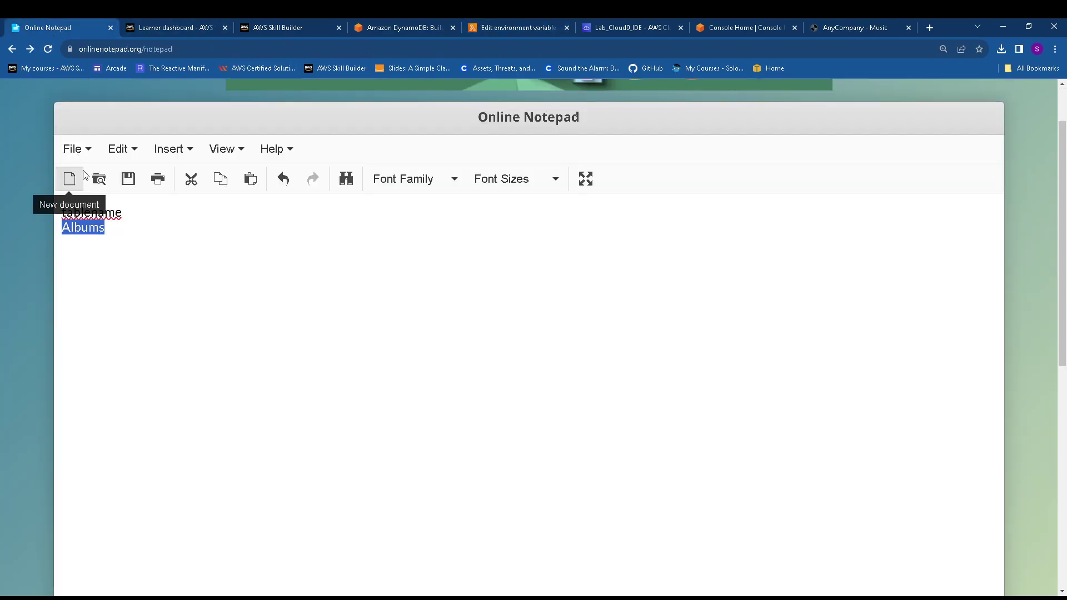
pyautogui.moveTo(122, 213); pyautogui.dragTo(61, 206)
pyautogui.hotkey('ctrl', 'c')
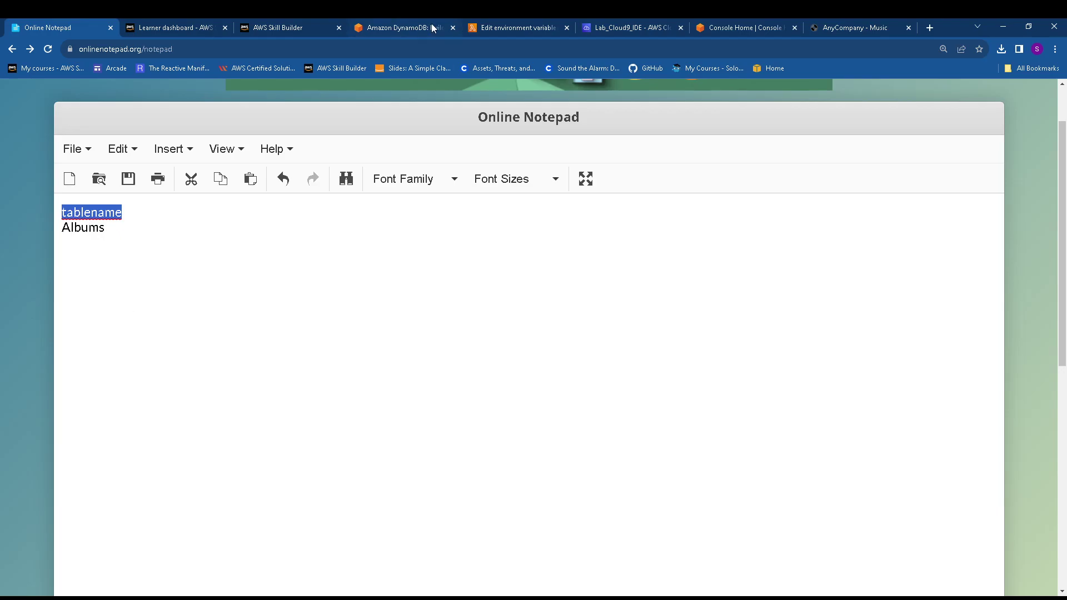
pyautogui.click(401, 27)
pyautogui.click(498, 25)
pyautogui.click(179, 335)
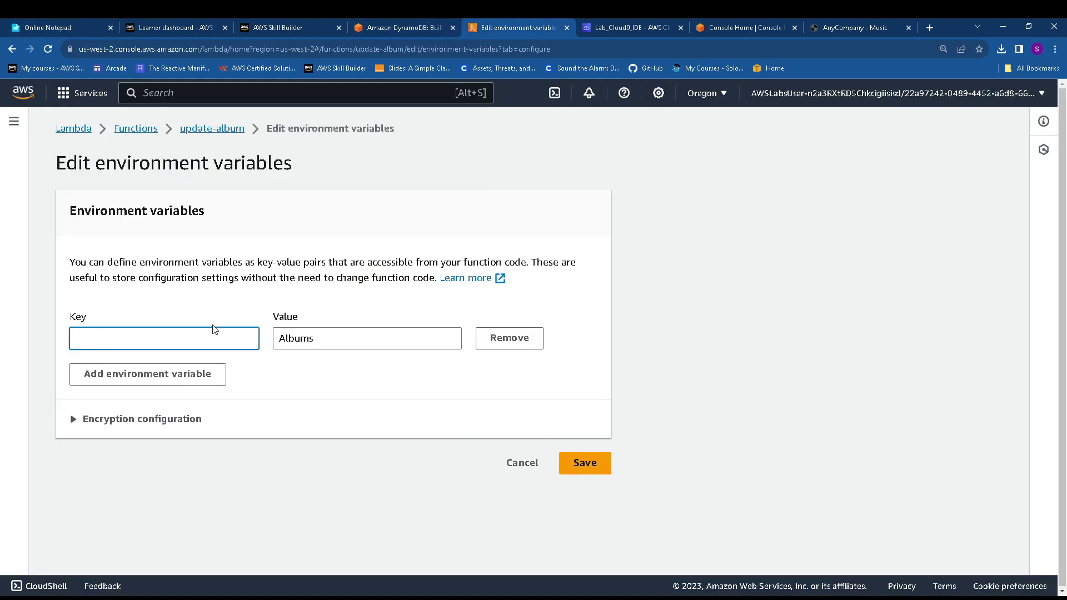
pyautogui.hotkey('ctrl', 'v')
pyautogui.click(588, 452)
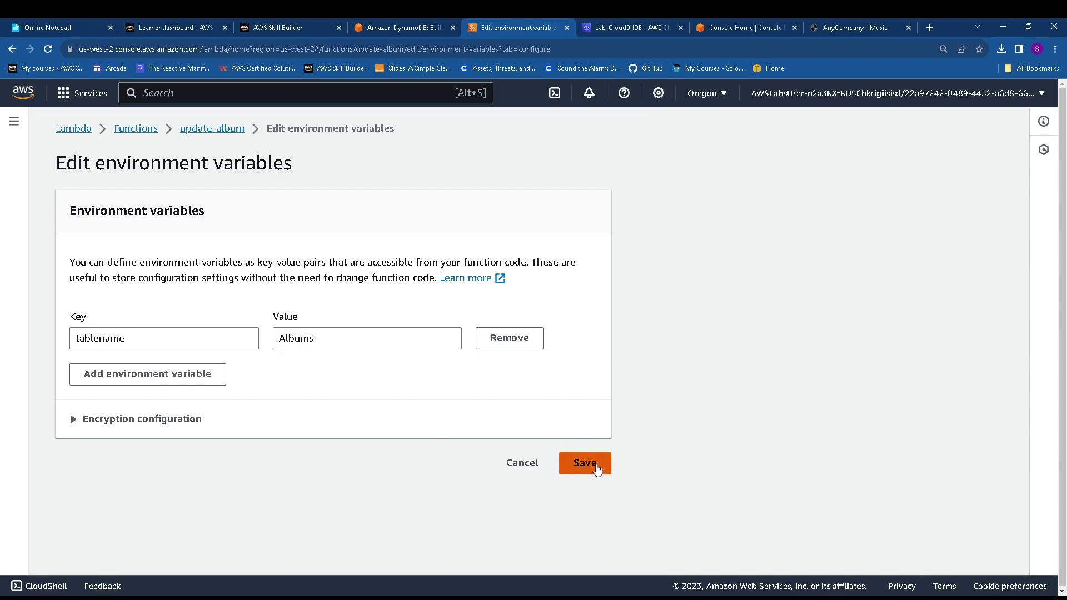
pyautogui.click(597, 466)
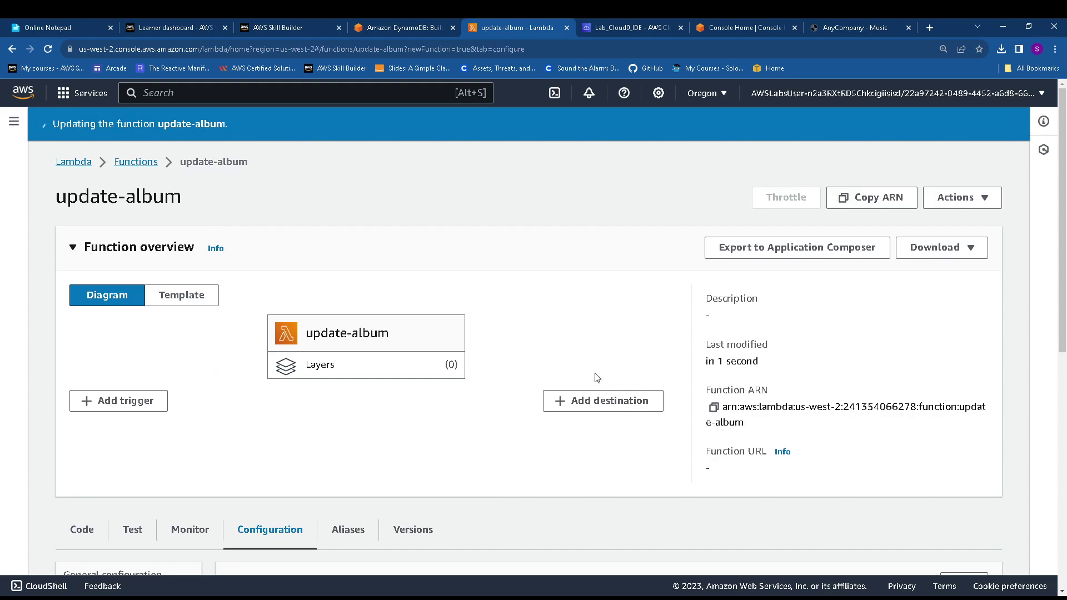
pyautogui.scroll(-4, 596, 378)
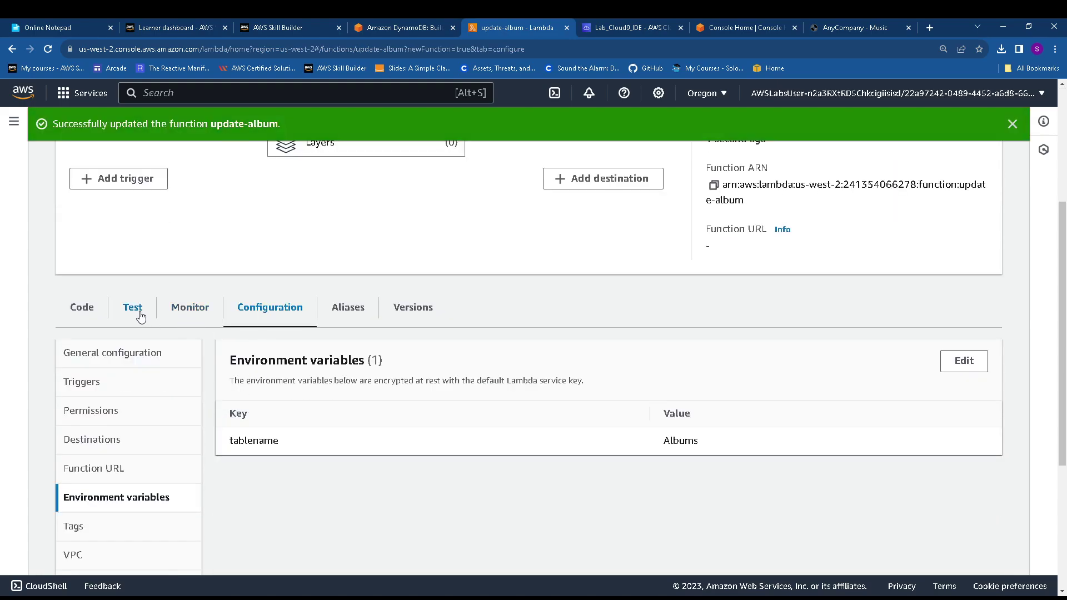
# Name a new test event mmy and clear its placeholder event JSON
pyautogui.click(140, 316)
pyautogui.scroll(-1, 556, 411)
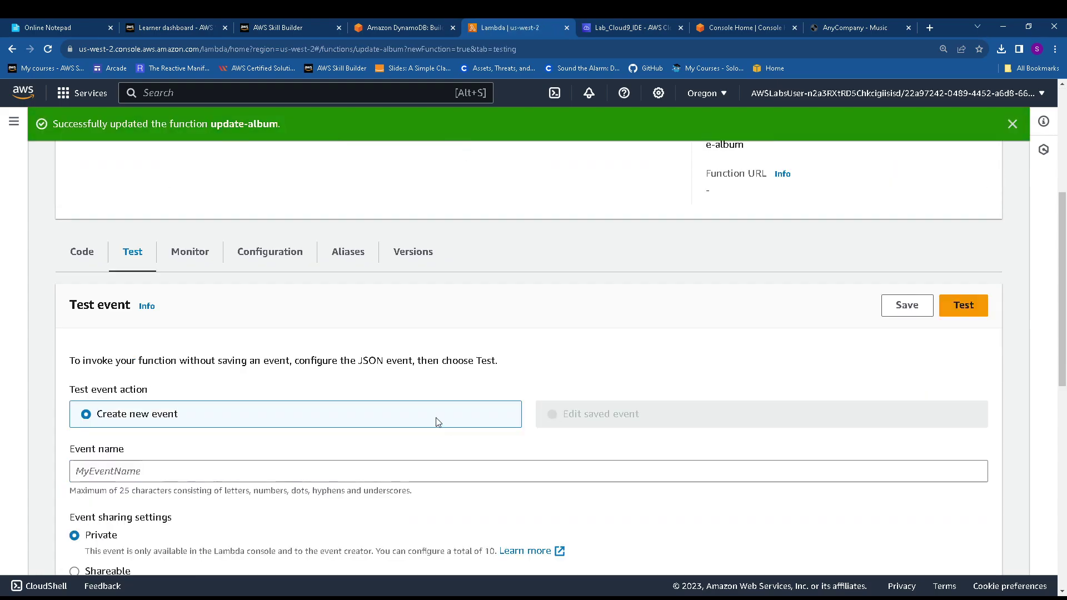
pyautogui.click(168, 469)
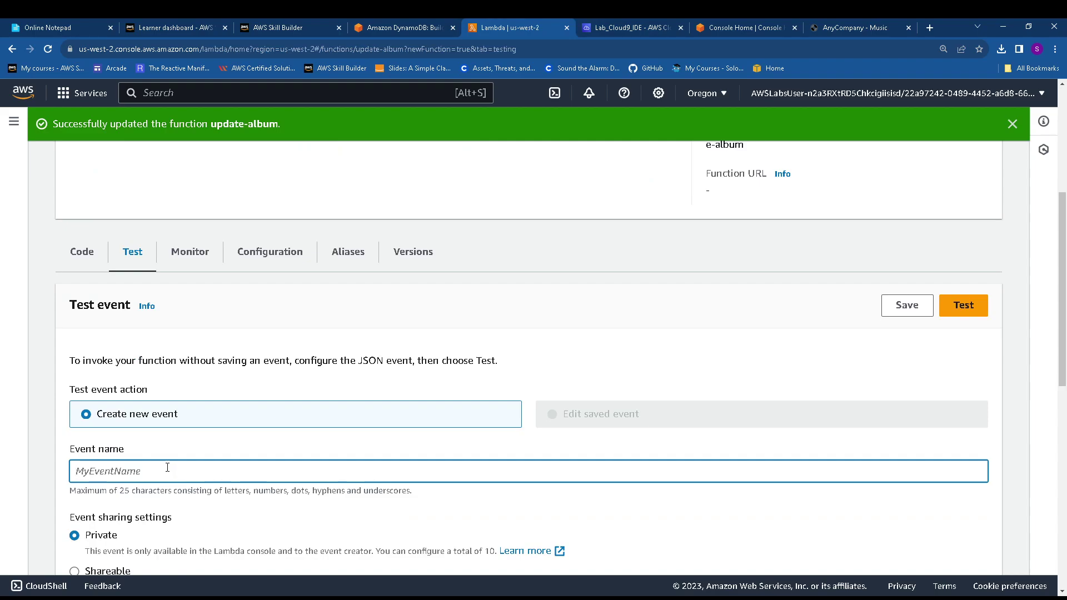
pyautogui.write('mmy')
pyautogui.scroll(-4, 612, 412)
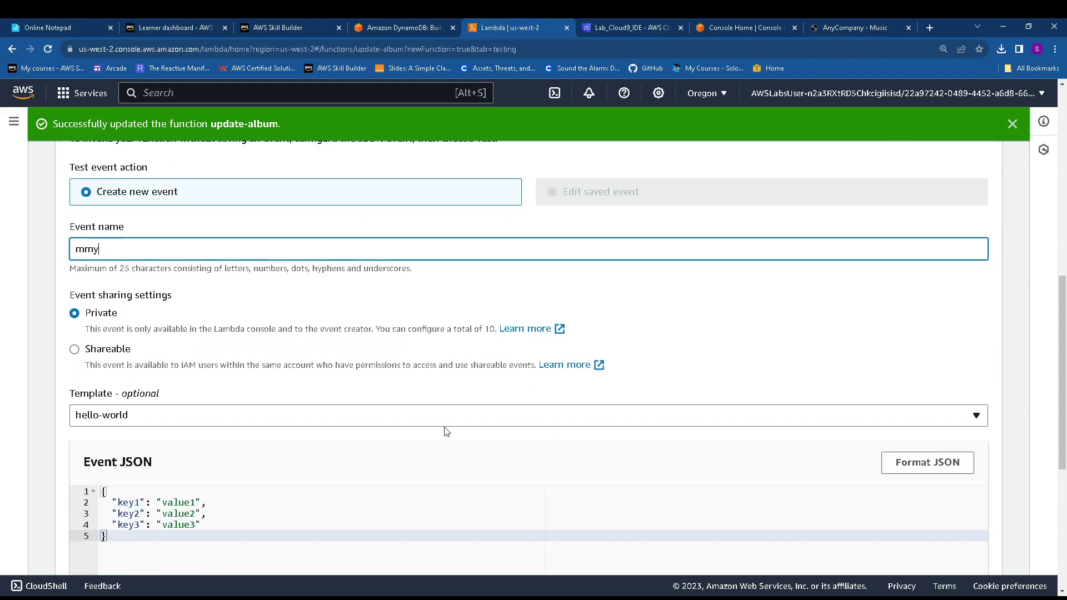
pyautogui.moveTo(140, 539); pyautogui.dragTo(91, 481)
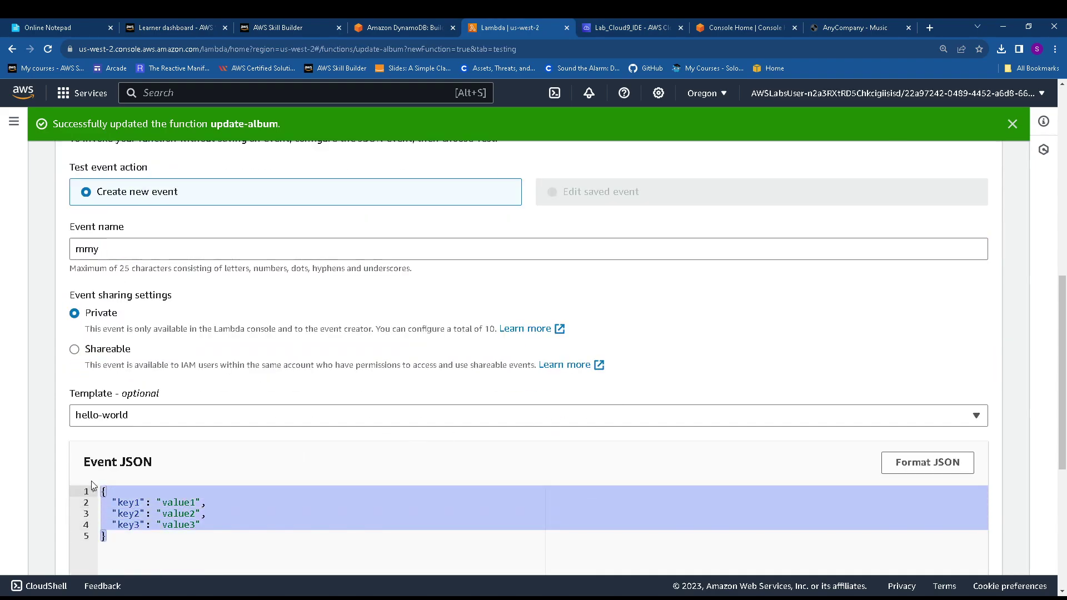
pyautogui.press('BackSpace')
# Paste the lab's example album Item as the event JSON and save test event mmy
pyautogui.click(376, 24)
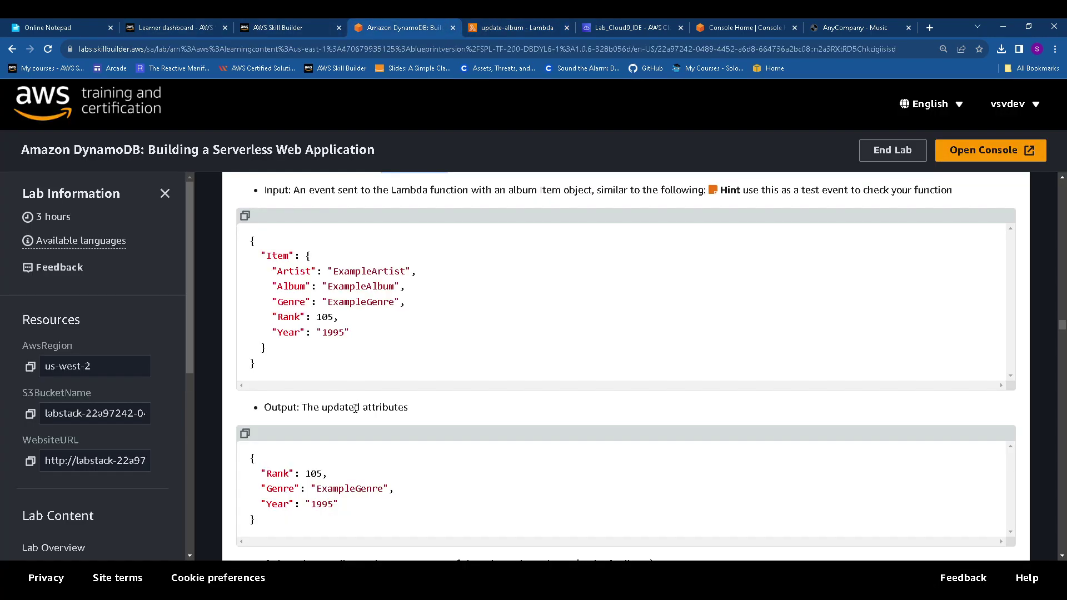
pyautogui.click(245, 216)
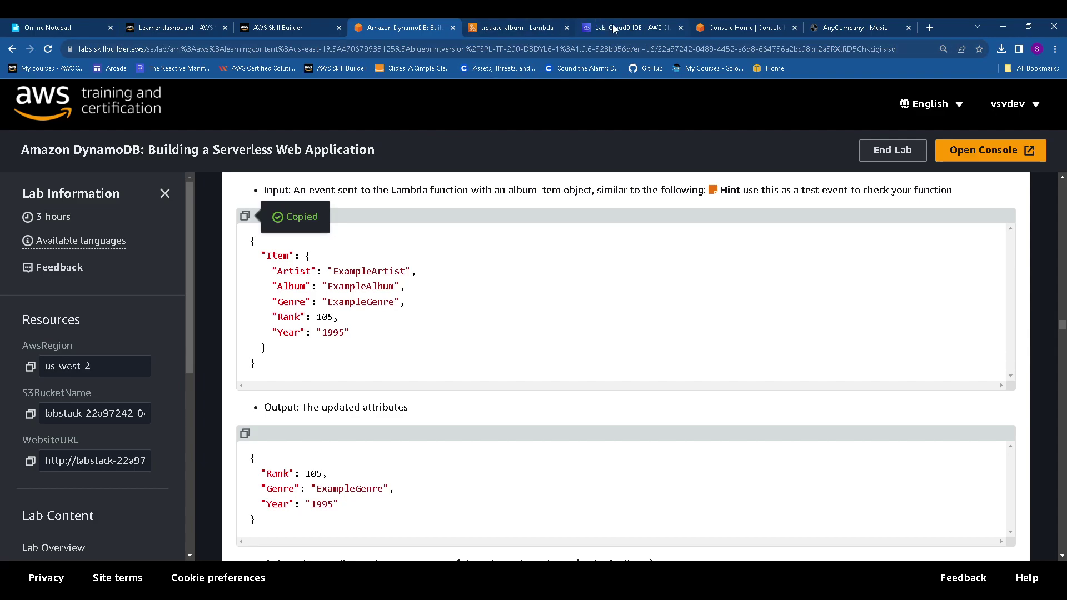
pyautogui.click(527, 29)
pyautogui.hotkey('ctrl', 'v')
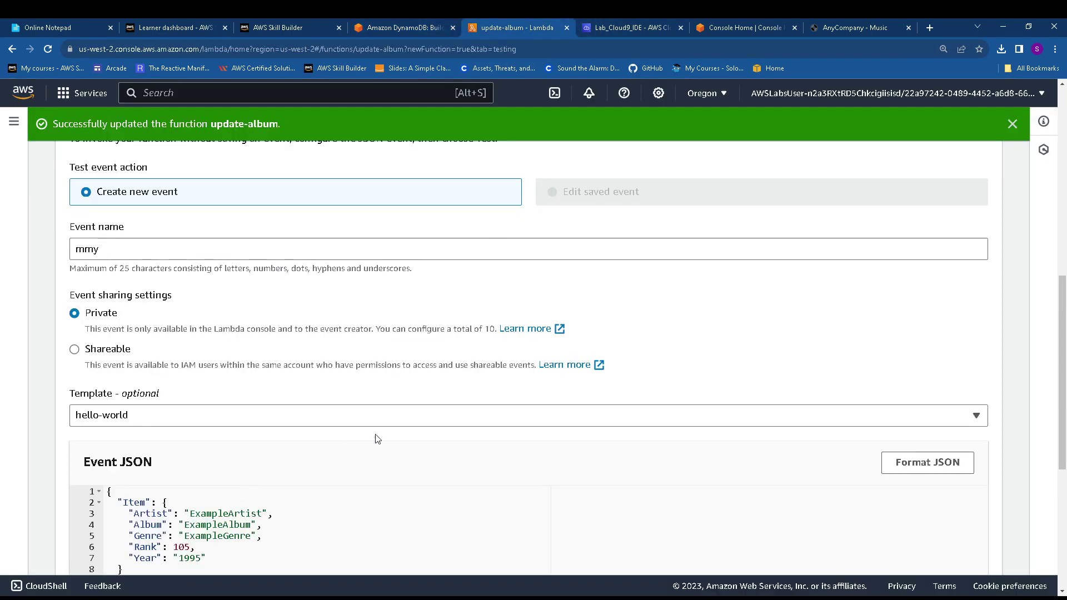
pyautogui.scroll(4, 826, 291)
pyautogui.click(908, 309)
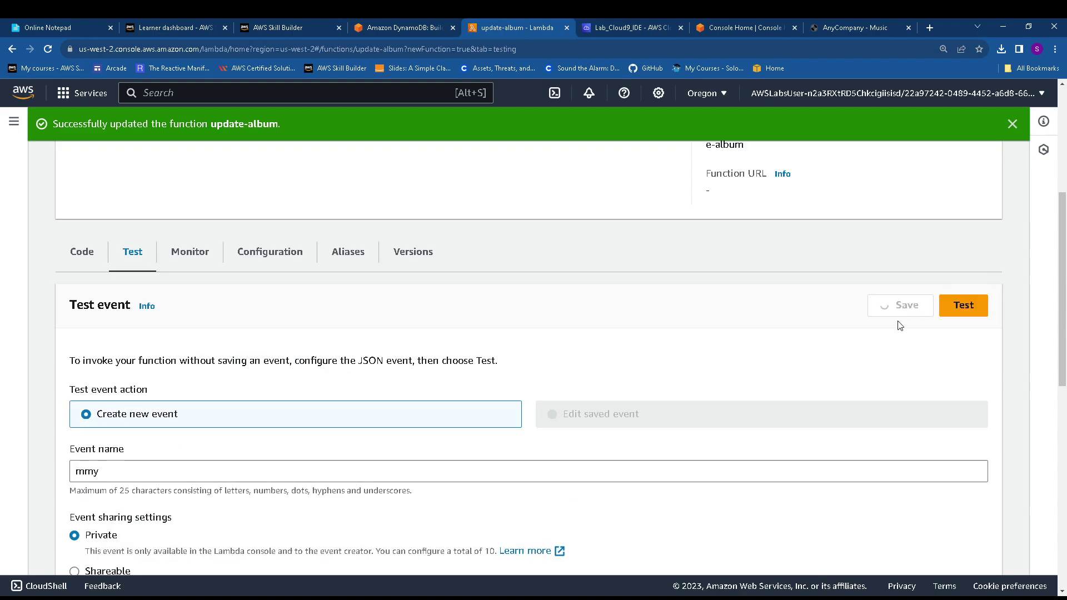
# Run the update-album test and inspect the returned Rank 105, Genre and Year
pyautogui.click(970, 307)
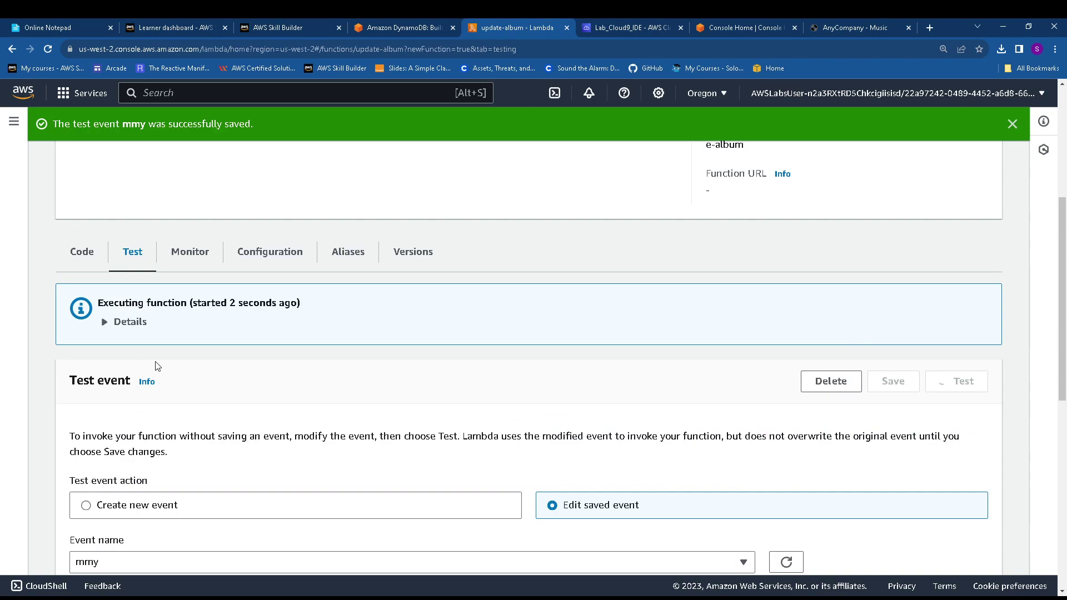
pyautogui.click(106, 322)
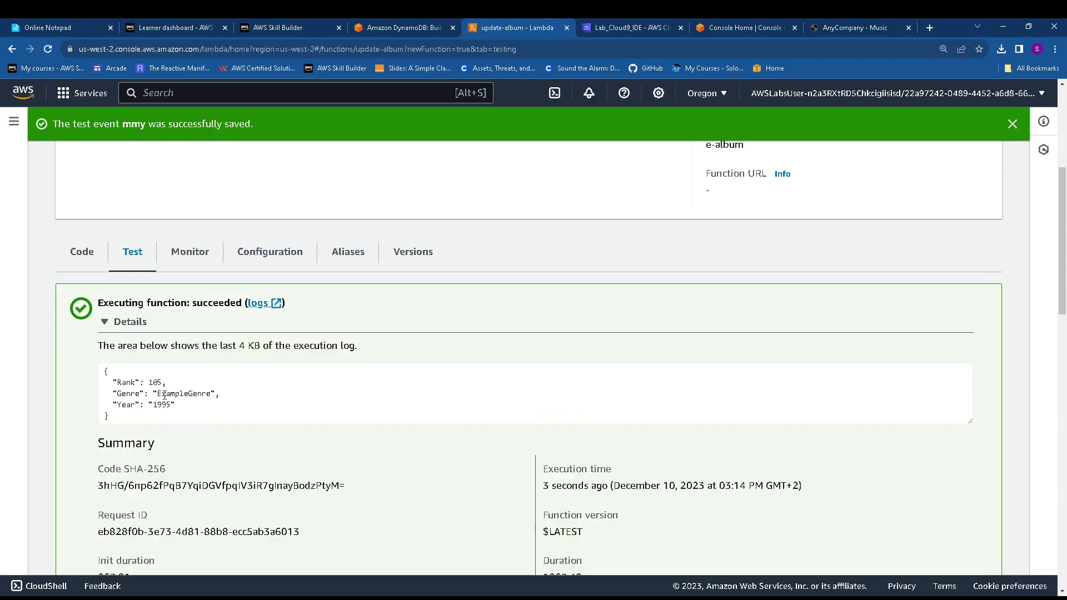
pyautogui.moveTo(93, 382)
pyautogui.mouseDown()
pyautogui.moveTo(216, 414)
pyautogui.moveTo(76, 378)
pyautogui.mouseUp()
pyautogui.click(178, 405)
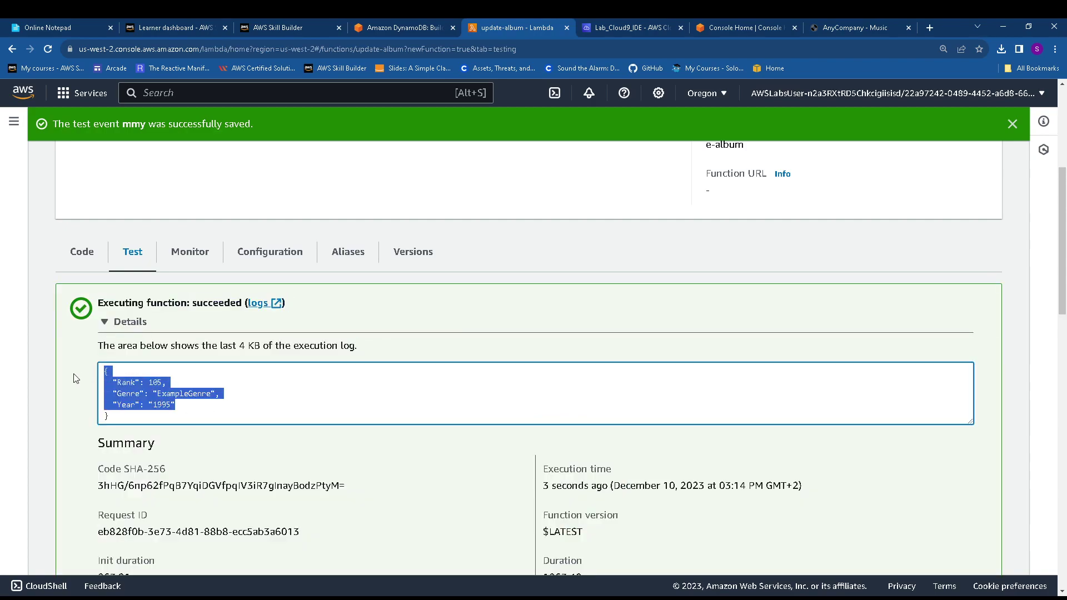
pyautogui.click(401, 28)
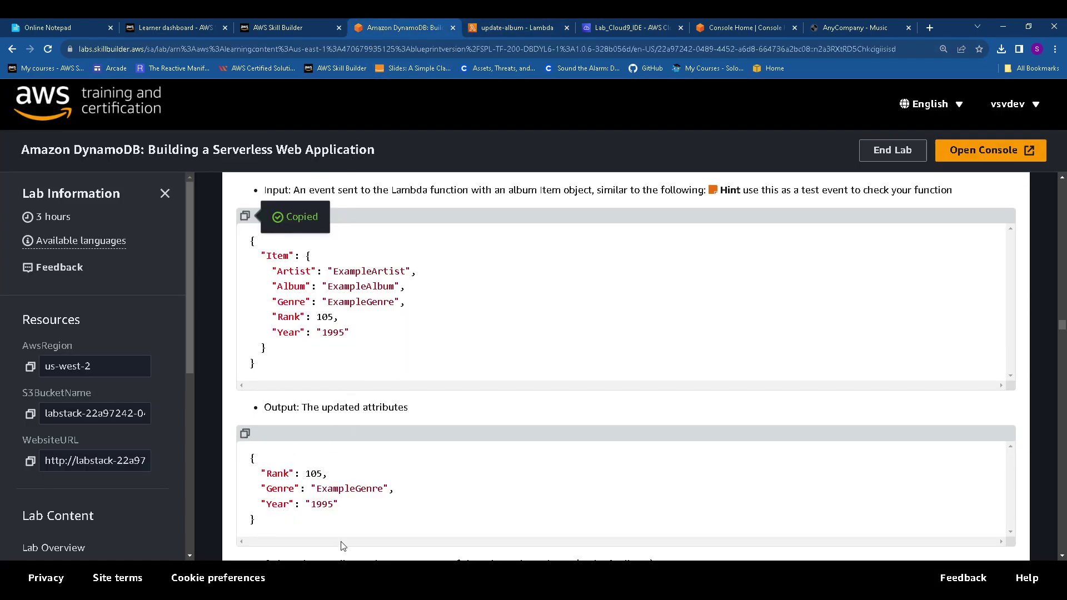
# Copy the next function name, delete-album, from the lab instructions
pyautogui.scroll(-4, 351, 414)
pyautogui.scroll(-10, 343, 410)
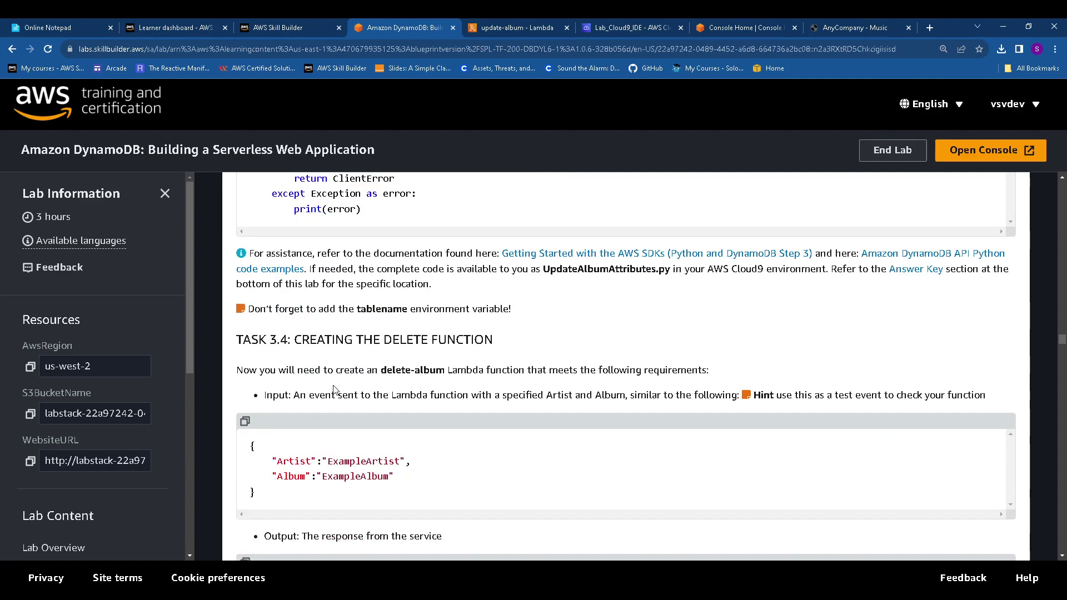
pyautogui.scroll(-1, 336, 400)
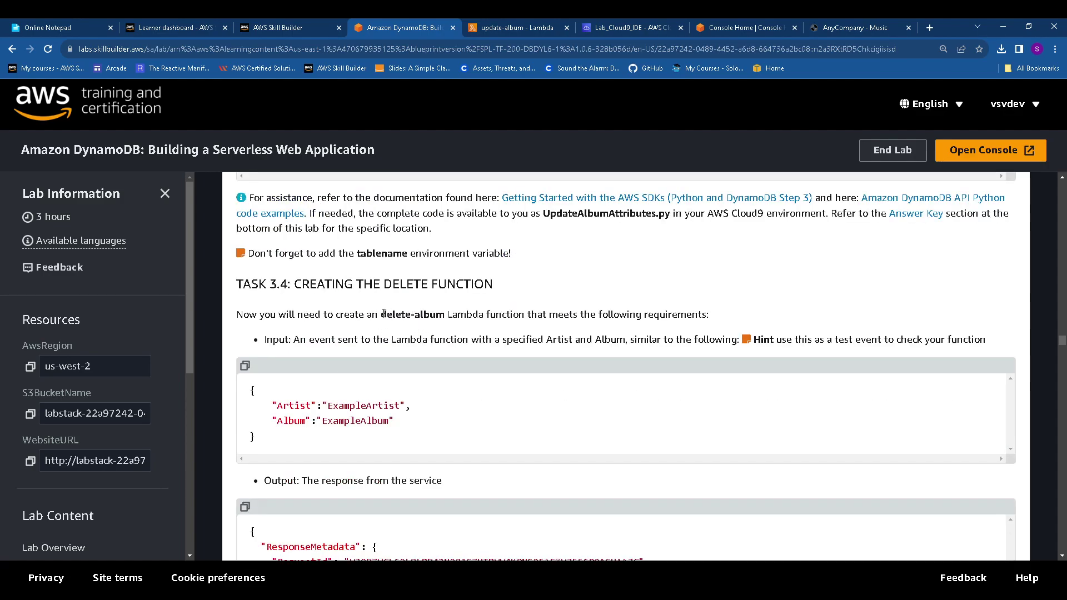
pyautogui.moveTo(383, 314); pyautogui.dragTo(443, 312)
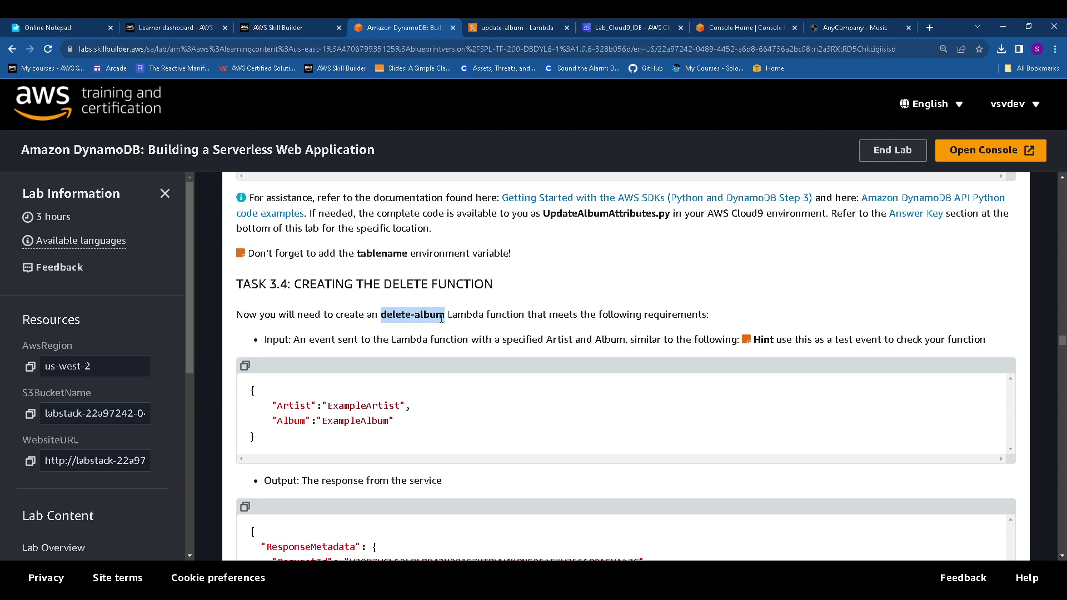
pyautogui.click(524, 22)
pyautogui.scroll(5, 84, 200)
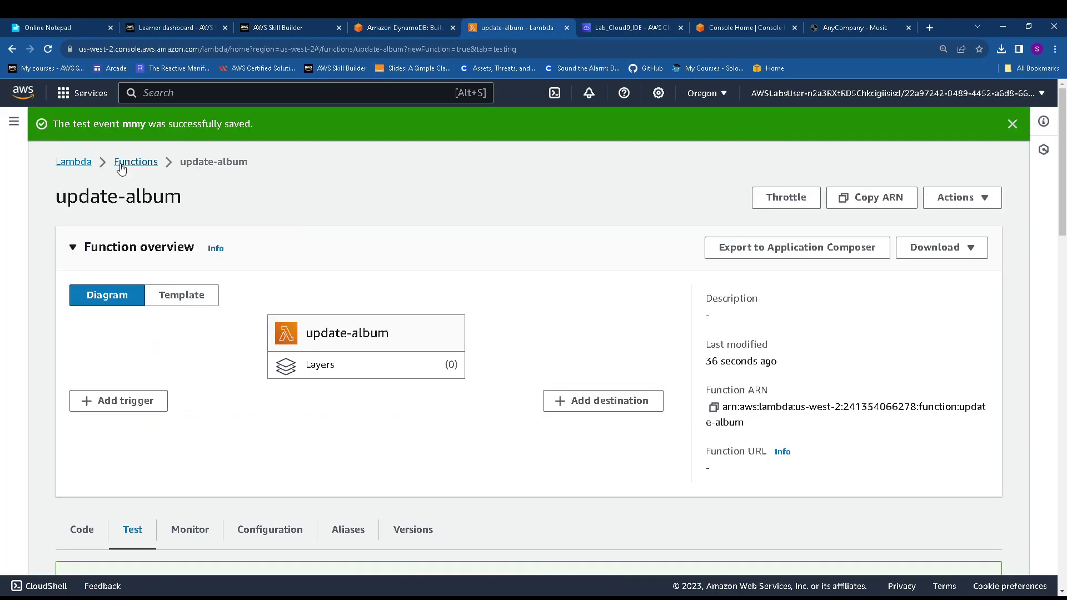
pyautogui.click(1013, 124)
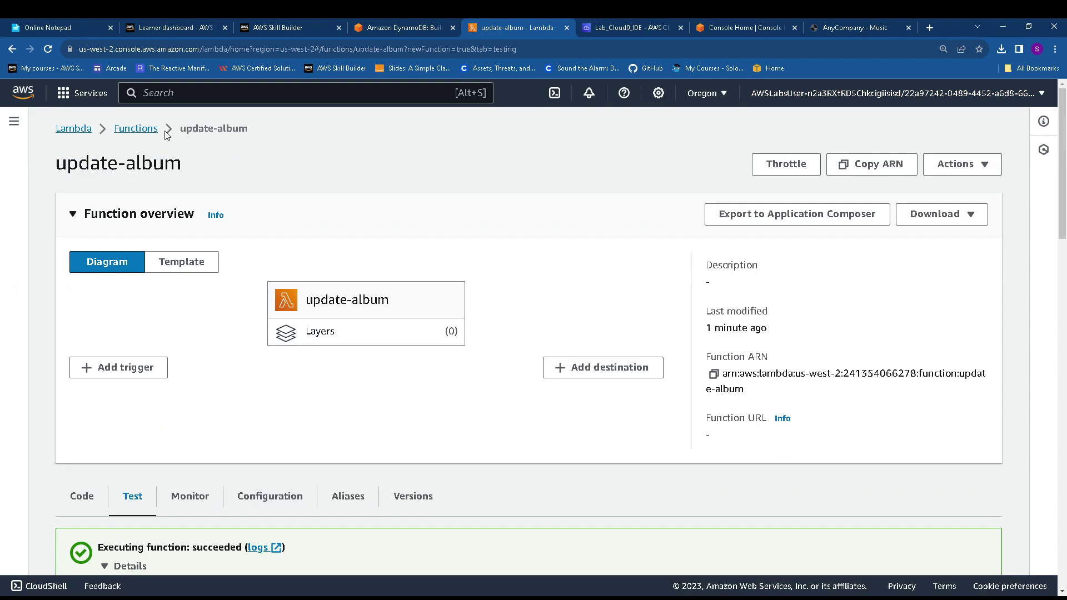
# Start a new function named delete-album with the Python 3.11 runtime
pyautogui.click(146, 133)
pyautogui.click(929, 167)
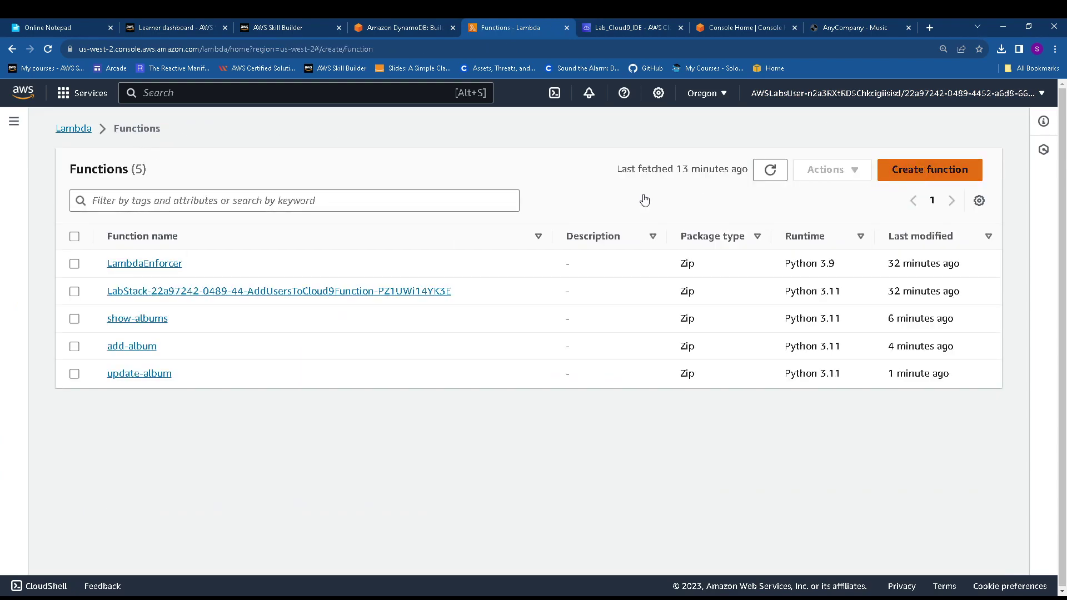
pyautogui.click(171, 368)
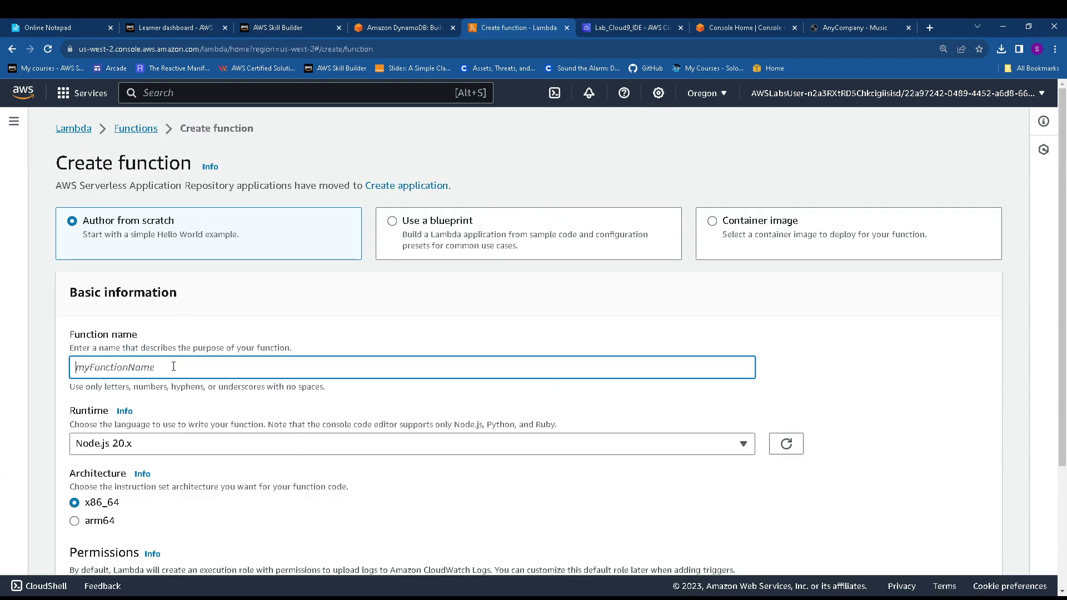
pyautogui.hotkey('ctrl', 'v')
pyautogui.click(139, 443)
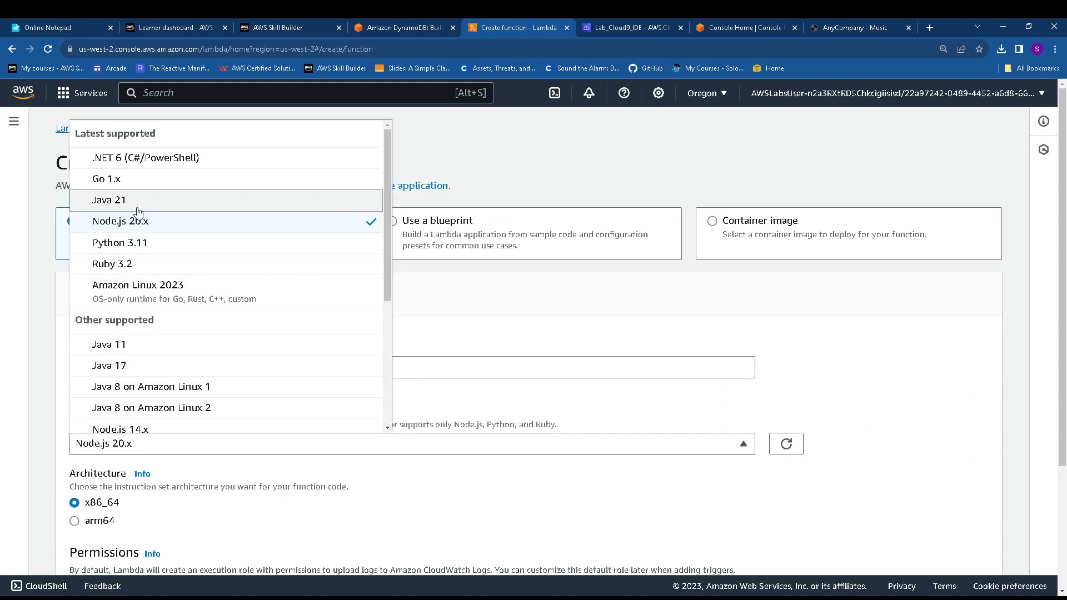
pyautogui.click(141, 242)
# Set its execution role to the existing LambdaRunRole
pyautogui.scroll(-3, 399, 406)
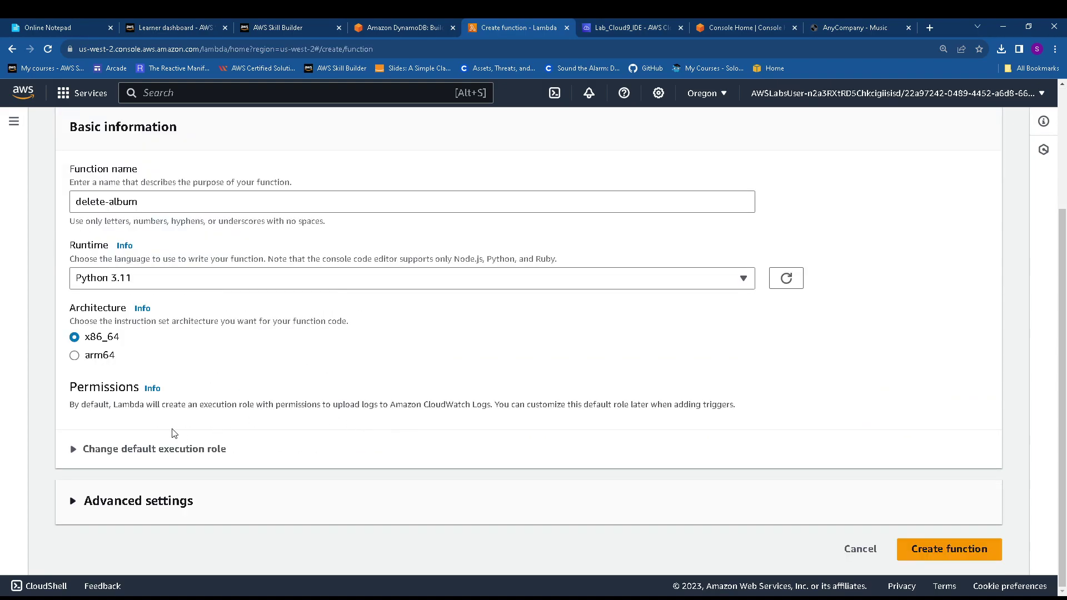
pyautogui.click(107, 448)
pyautogui.scroll(-3, 107, 448)
pyautogui.click(133, 354)
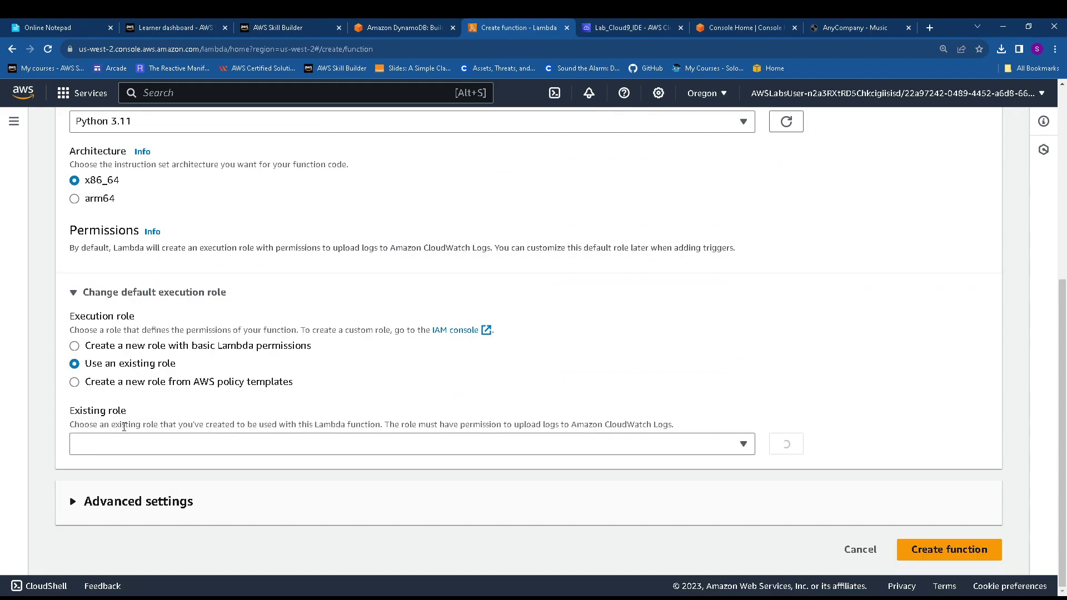
pyautogui.click(159, 443)
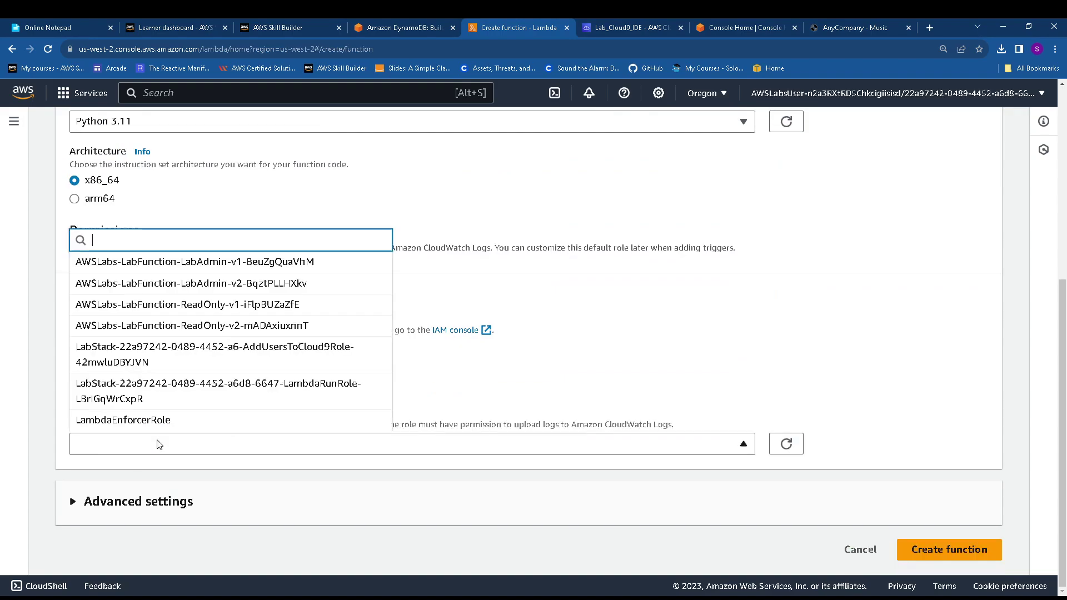
pyautogui.click(186, 392)
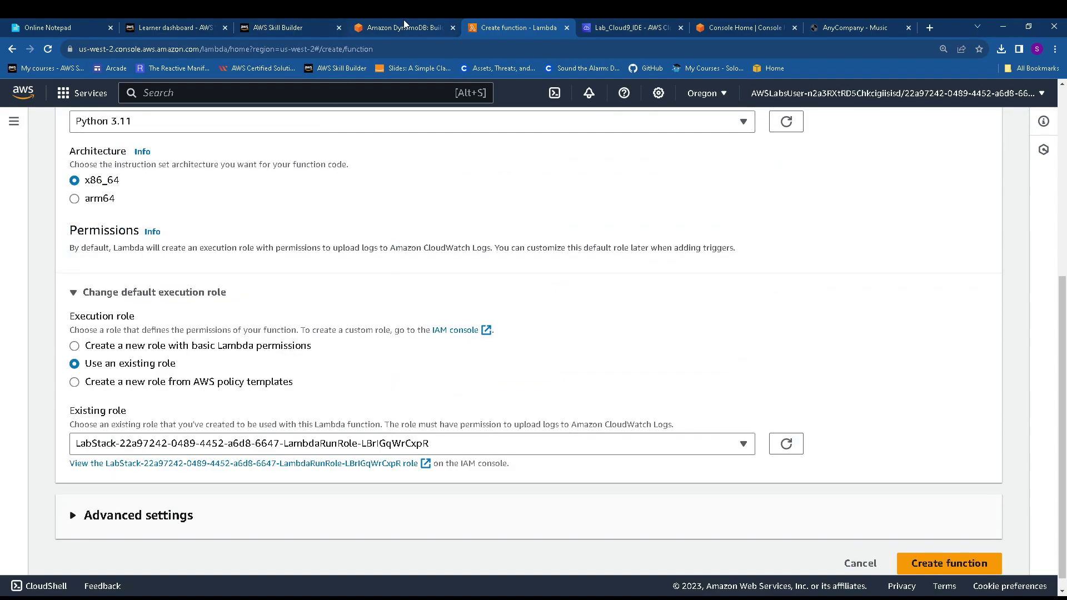
# Copy the DeleteAlbum.py code from Cloud9, then create the delete-album function
pyautogui.click(404, 25)
pyautogui.scroll(-3, 392, 327)
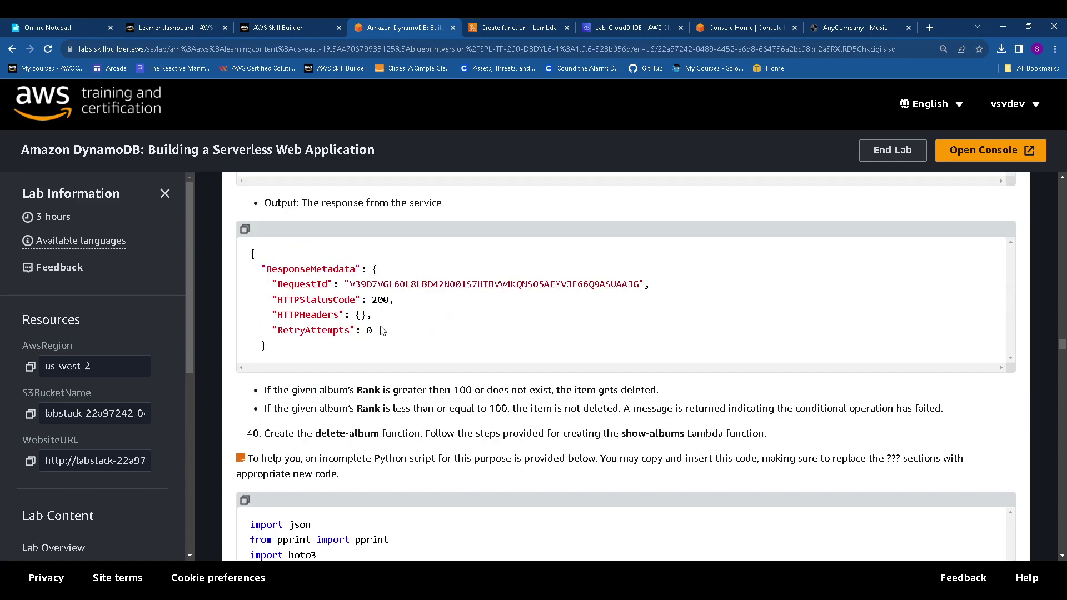
pyautogui.scroll(-2, 383, 331)
pyautogui.scroll(2, 379, 330)
pyautogui.scroll(1, 380, 333)
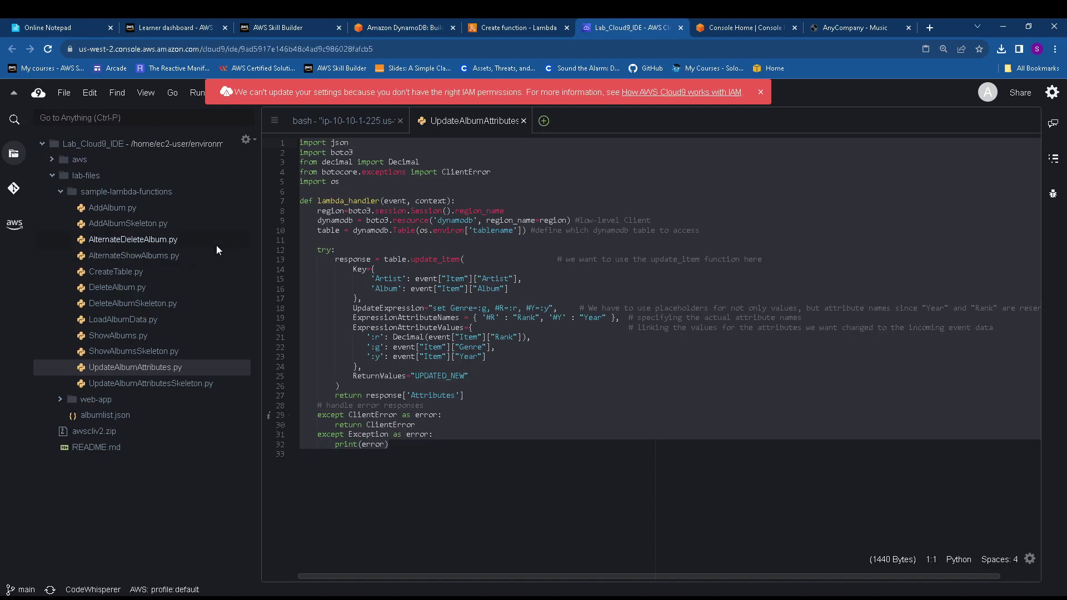
pyautogui.doubleClick(121, 294)
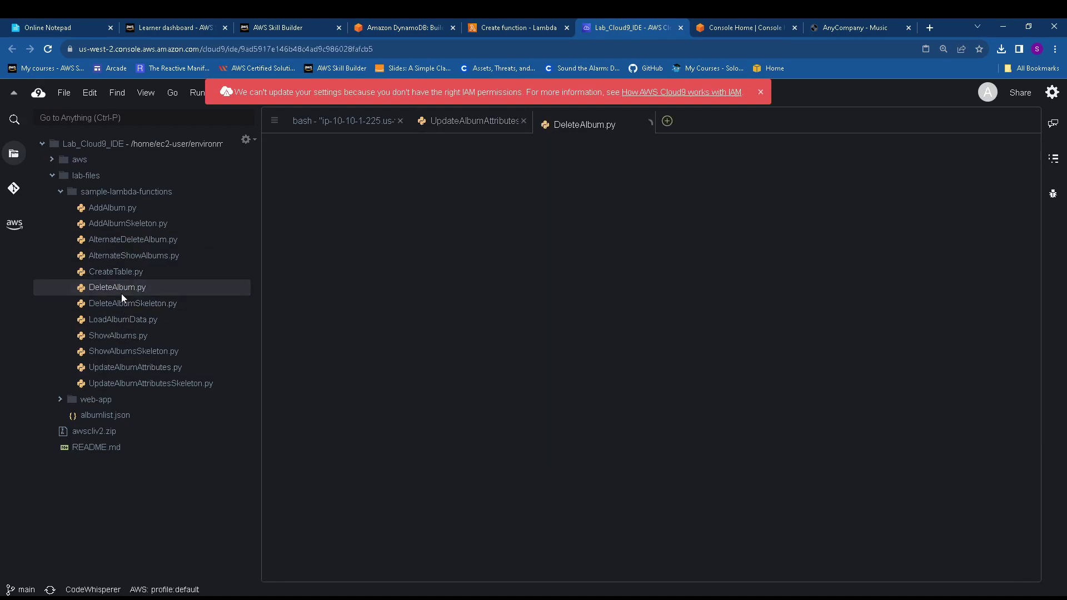
pyautogui.moveTo(391, 426); pyautogui.dragTo(263, 139)
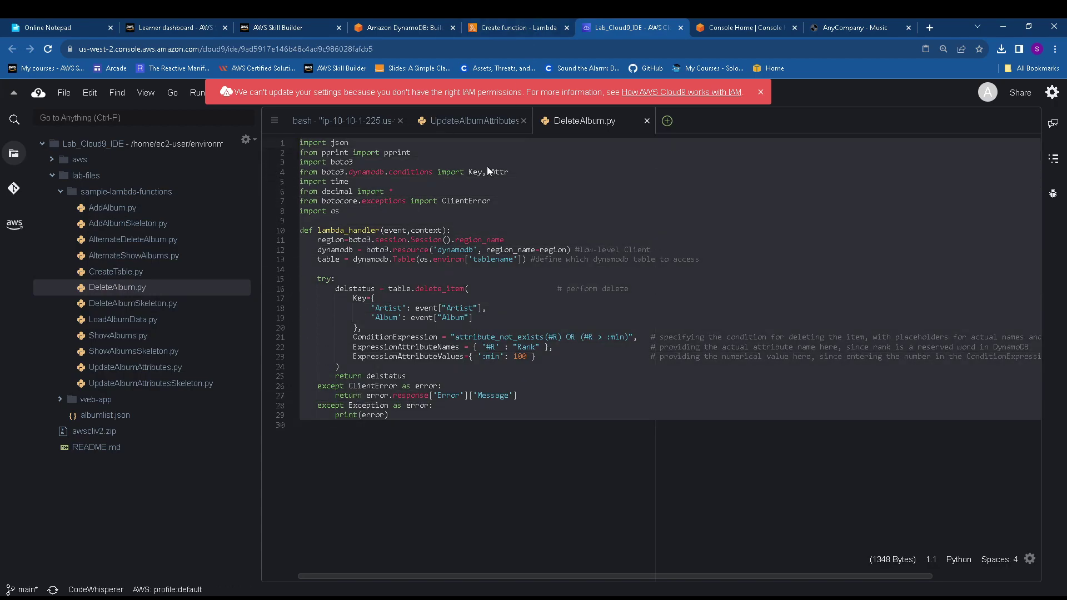
pyautogui.click(512, 27)
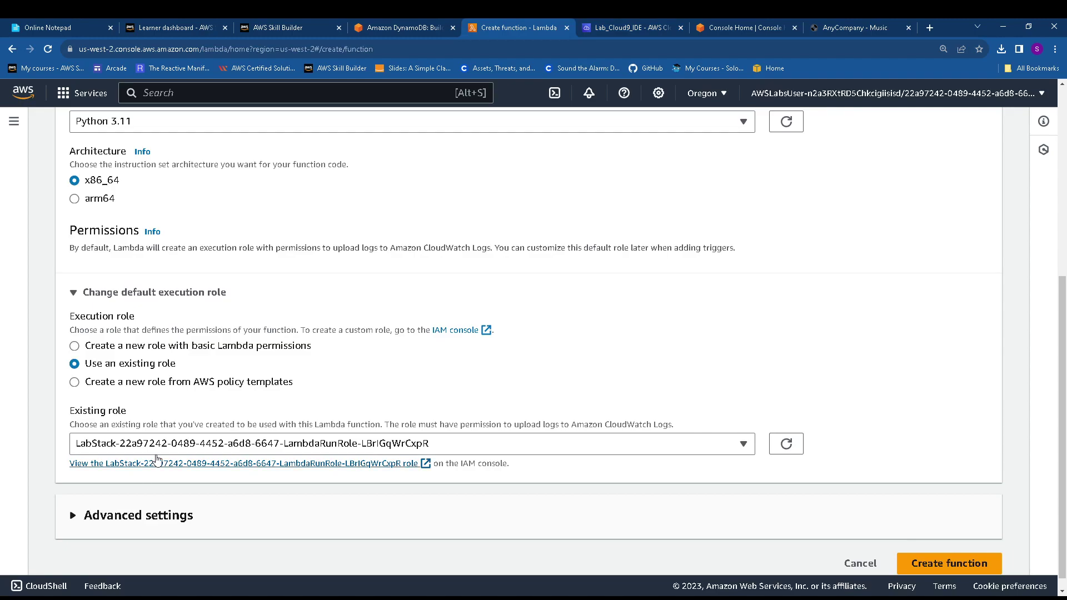
pyautogui.click(976, 562)
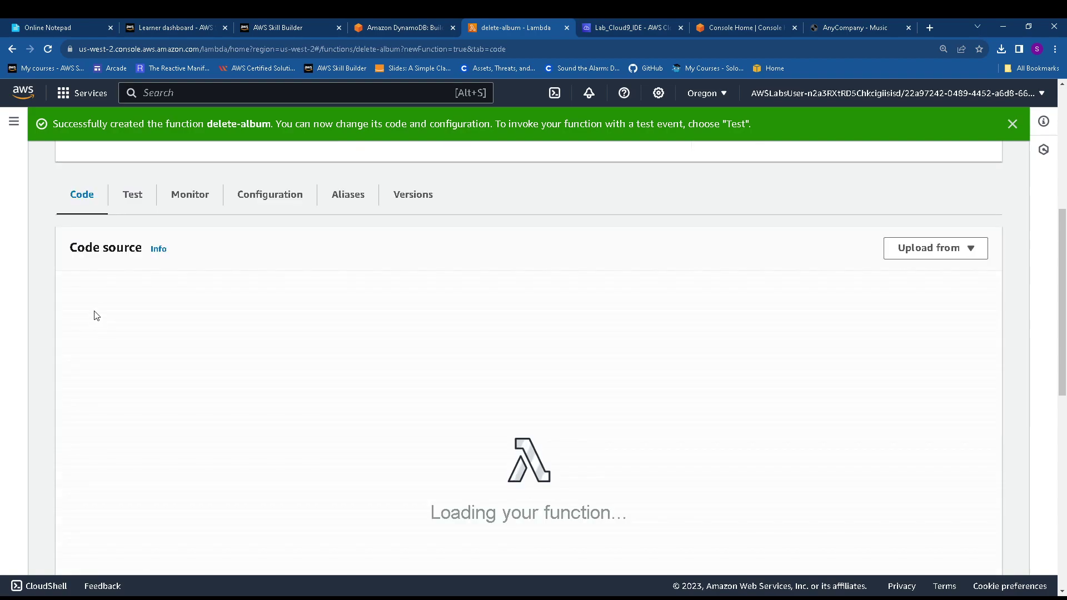
# Replace the default code with the DeleteAlbum handler, save lambda_function.py, and deploy
pyautogui.moveTo(287, 407); pyautogui.dragTo(197, 314)
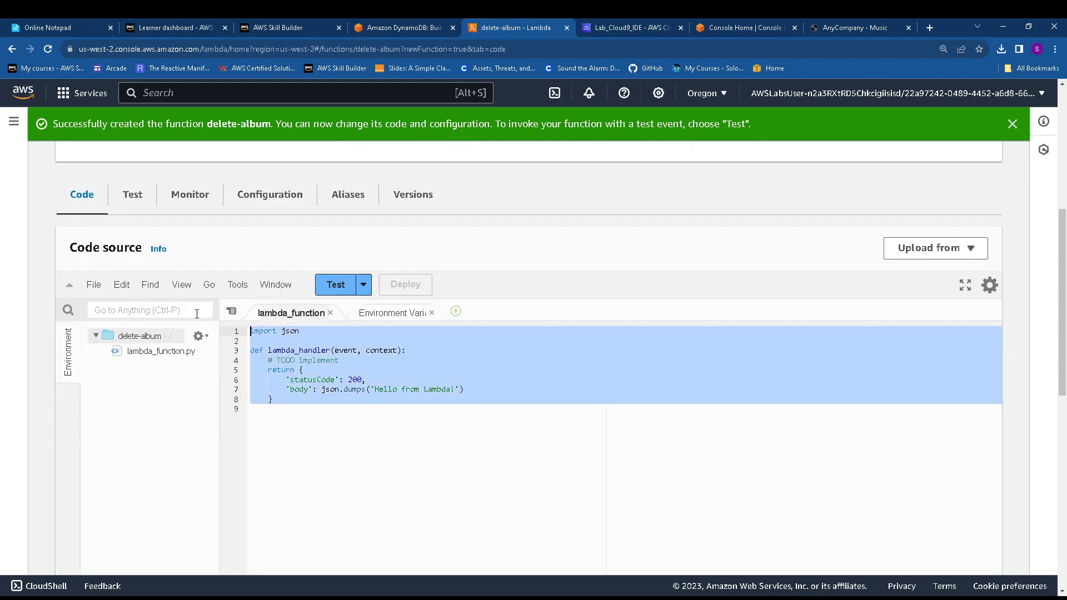
pyautogui.press('BackSpace')
pyautogui.hotkey('ctrl', 'v')
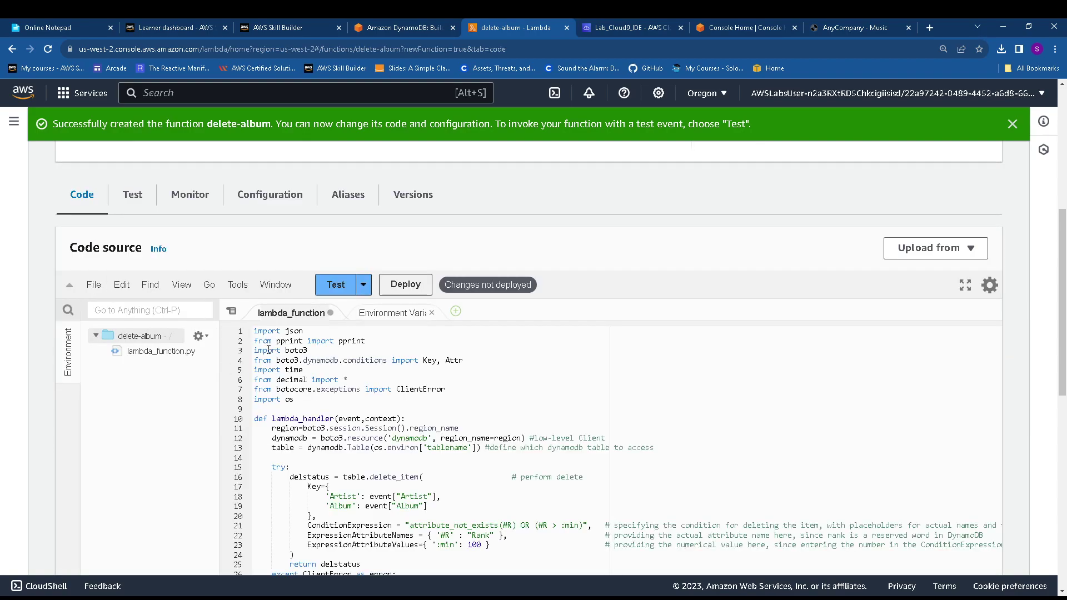
pyautogui.click(92, 286)
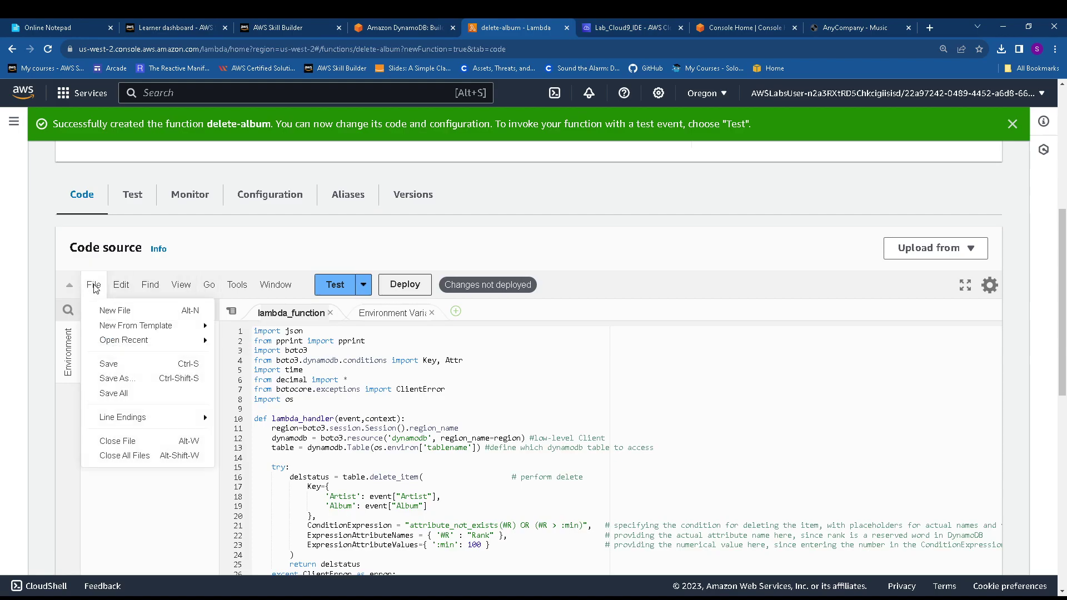
pyautogui.click(127, 370)
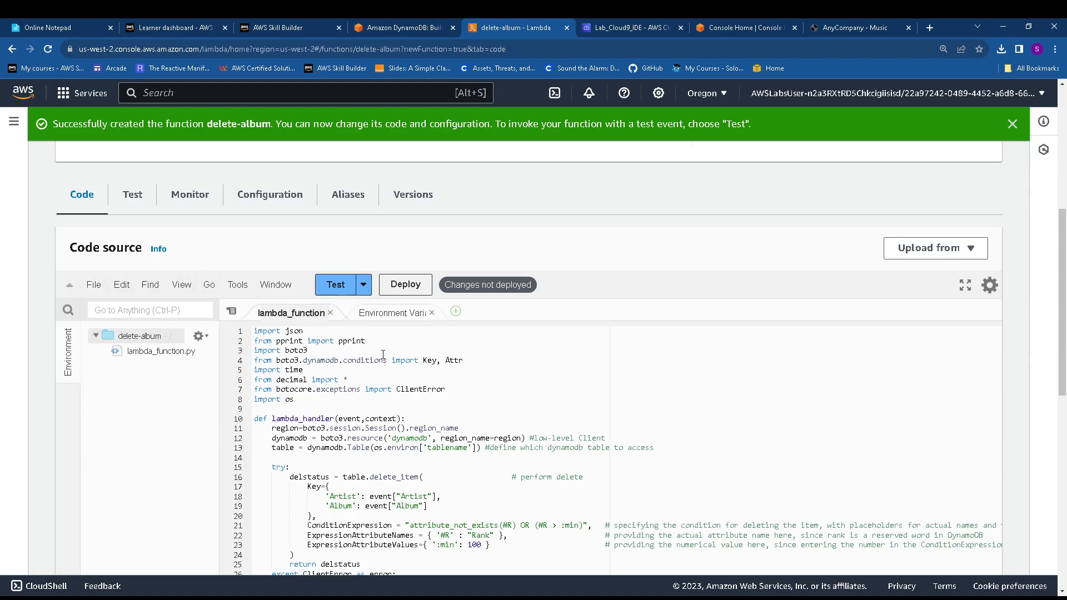
pyautogui.click(407, 285)
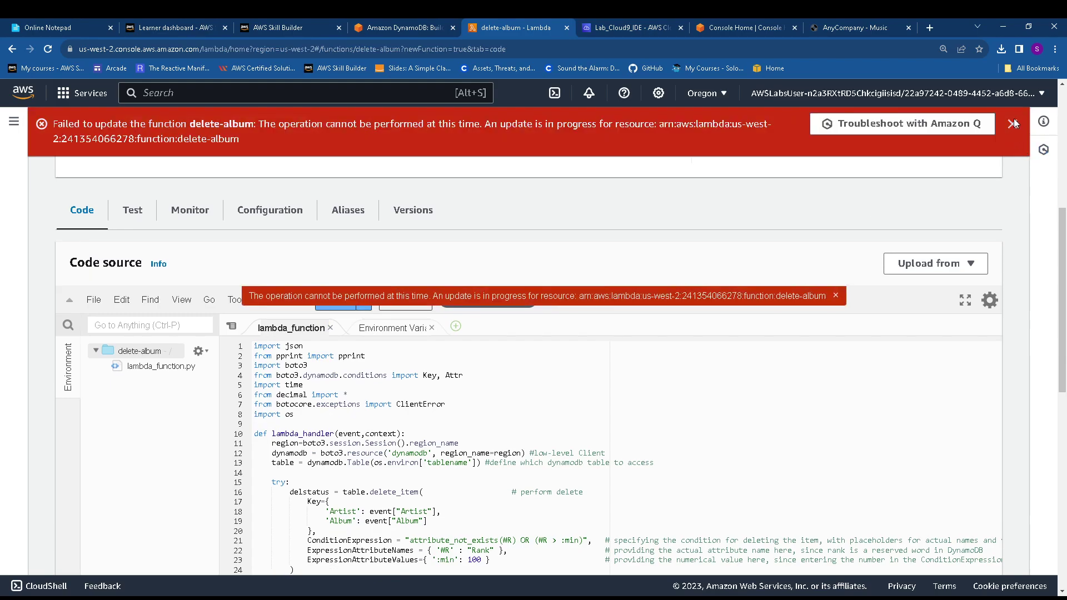
# Dismiss the failed-update error and redeploy the delete-album code successfully
pyautogui.click(1013, 123)
pyautogui.click(836, 247)
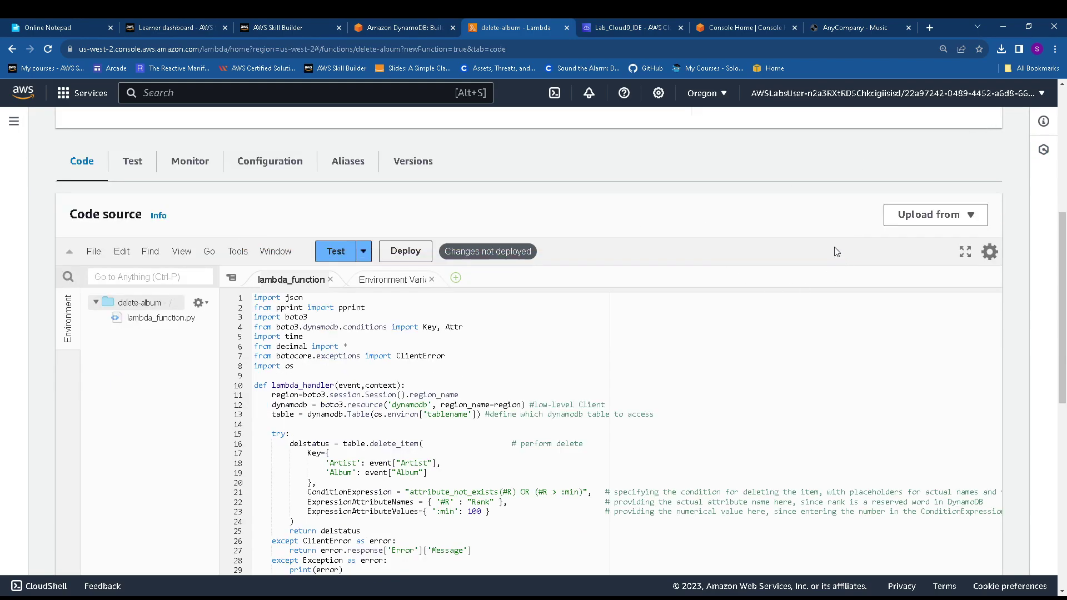
pyautogui.click(408, 253)
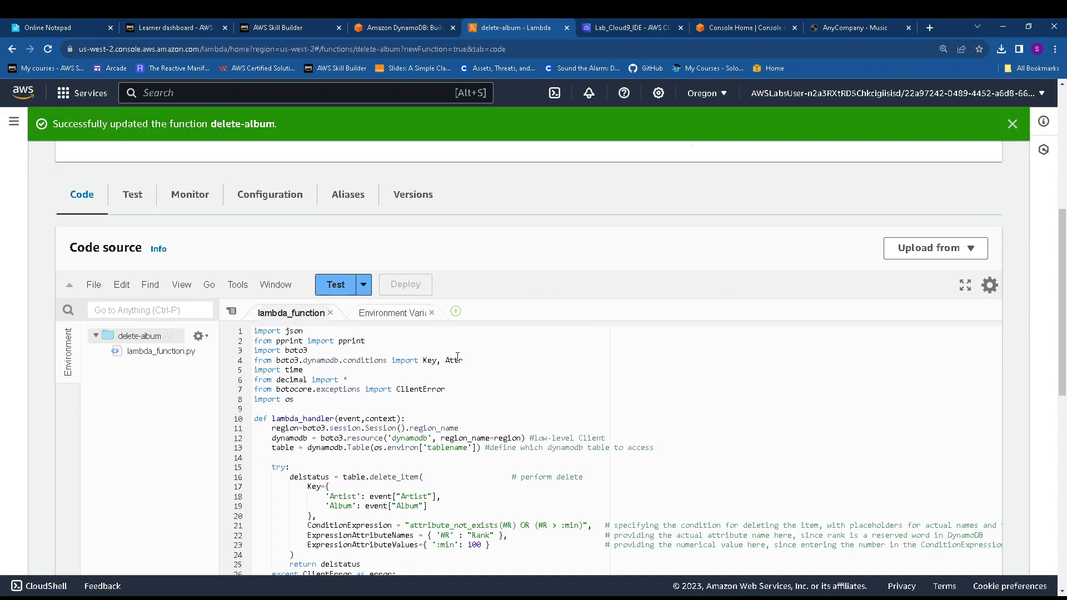
pyautogui.click(279, 201)
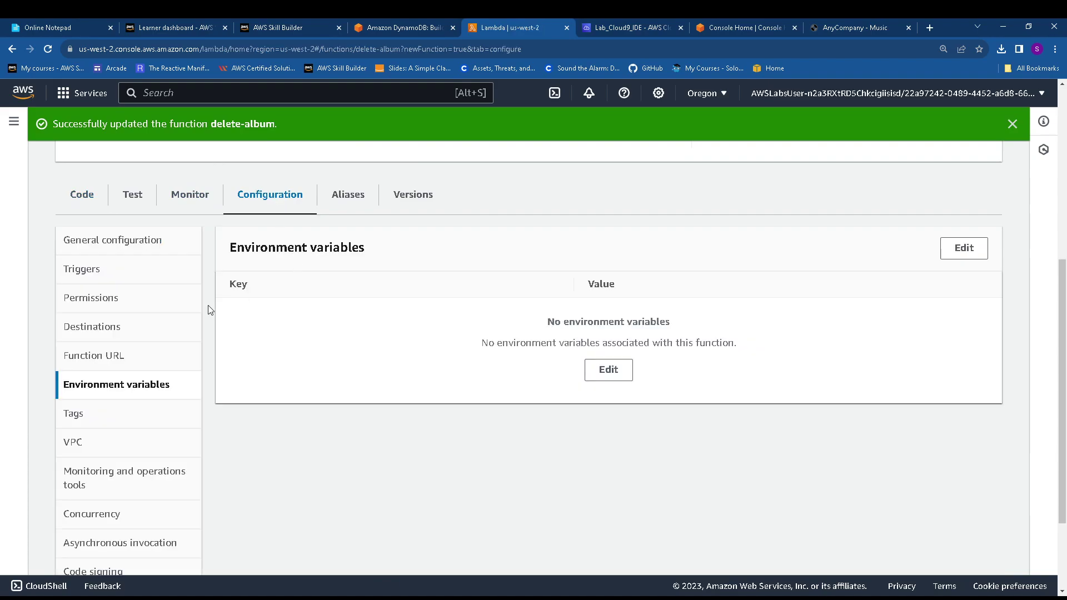
# Add a new environment variable with the key tablename
pyautogui.click(612, 373)
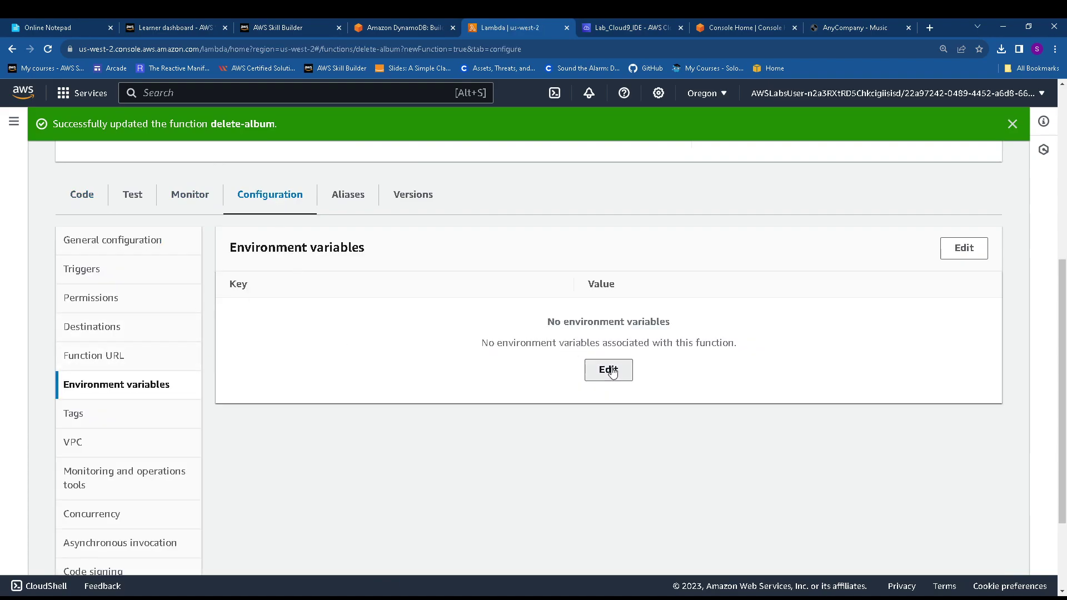
pyautogui.click(67, 27)
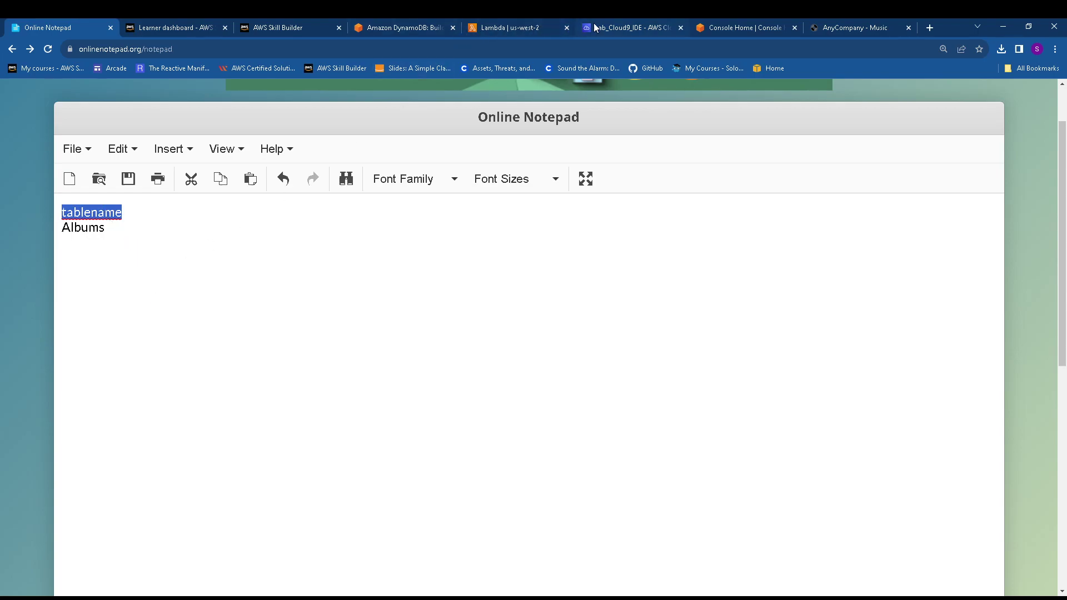
pyautogui.click(506, 27)
pyautogui.click(136, 355)
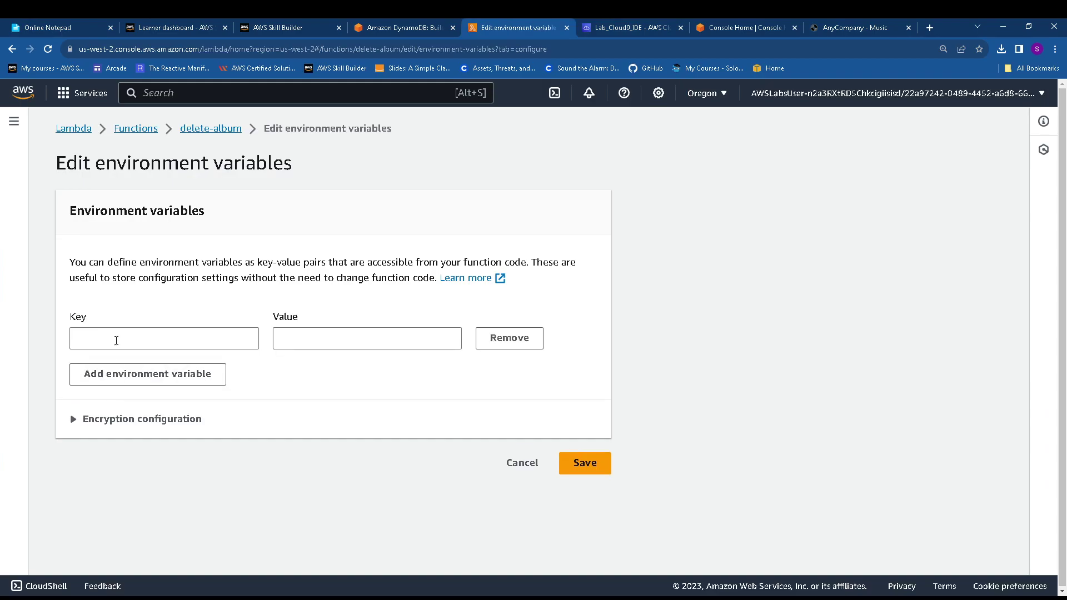
pyautogui.click(164, 338)
pyautogui.write('tablename')
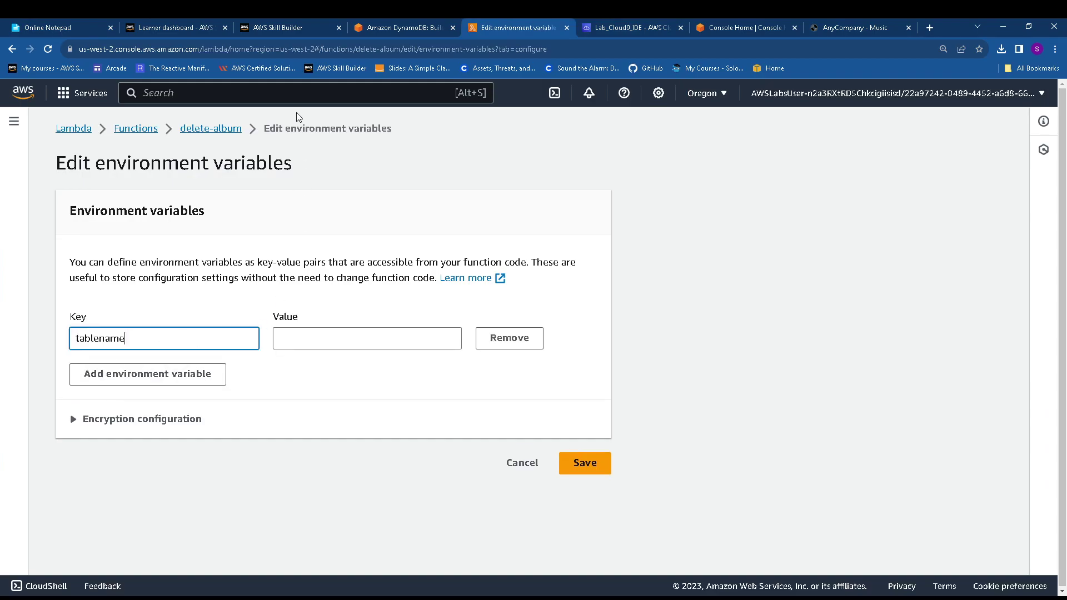
# Give the tablename variable the value Albums and save it
pyautogui.click(100, 27)
pyautogui.moveTo(106, 235); pyautogui.dragTo(74, 229)
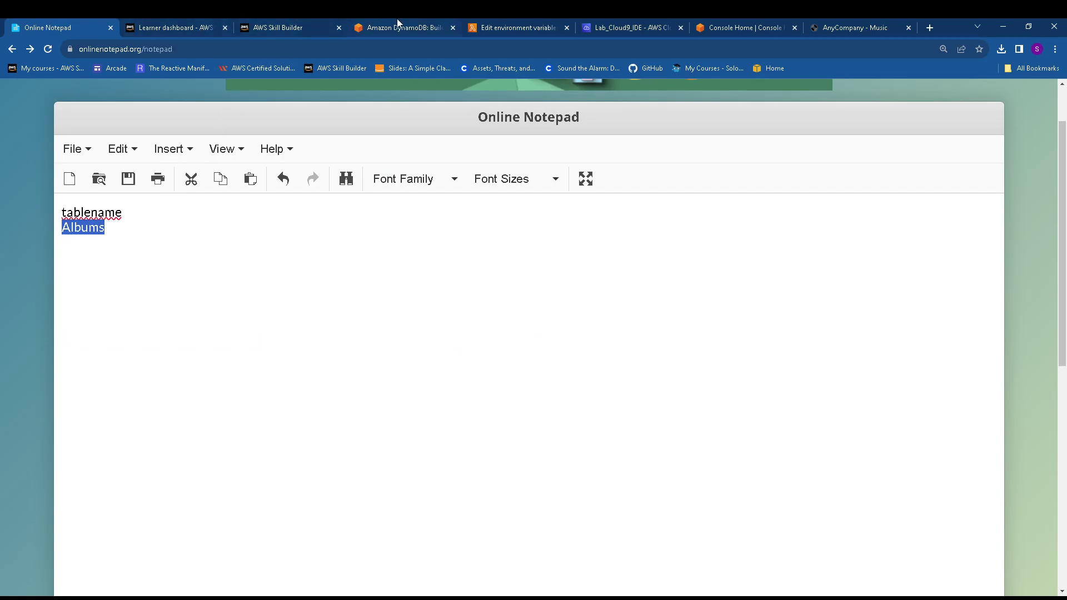
pyautogui.click(506, 27)
pyautogui.click(352, 340)
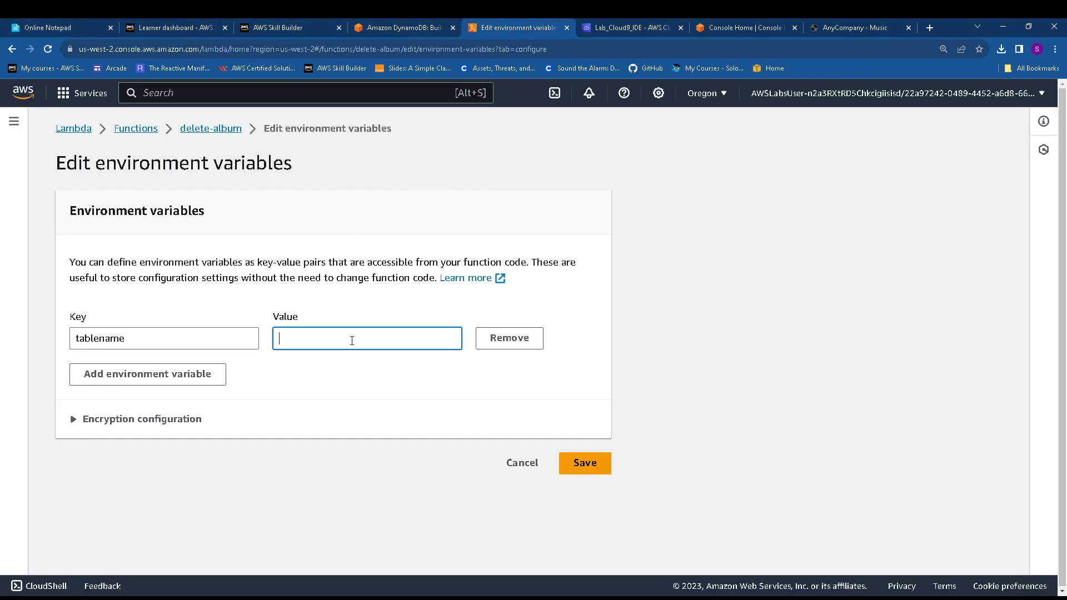
pyautogui.write('Albums')
pyautogui.click(583, 463)
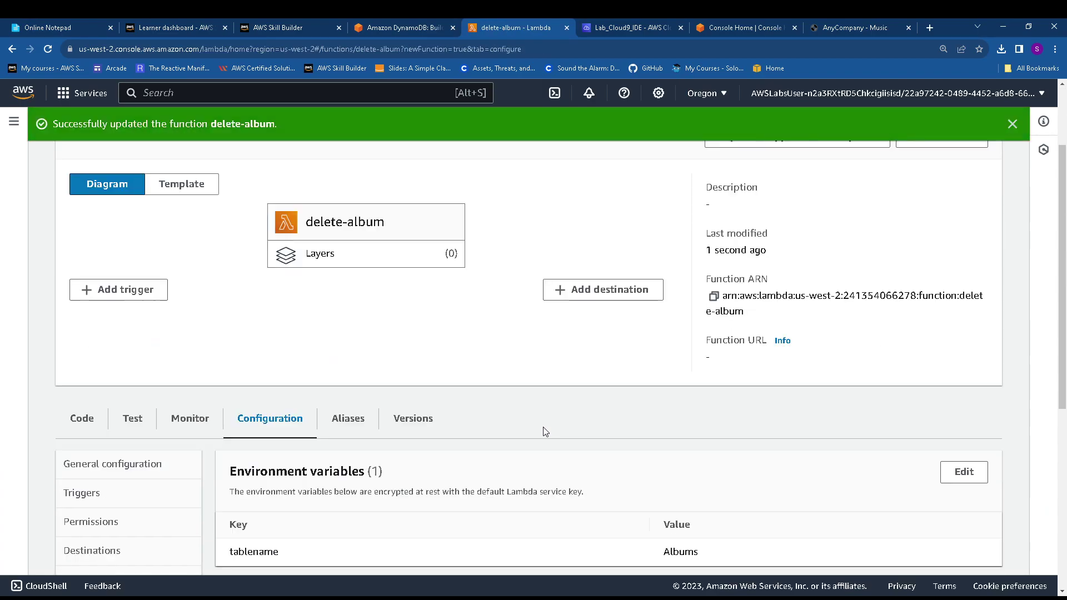
pyautogui.scroll(-3, 547, 432)
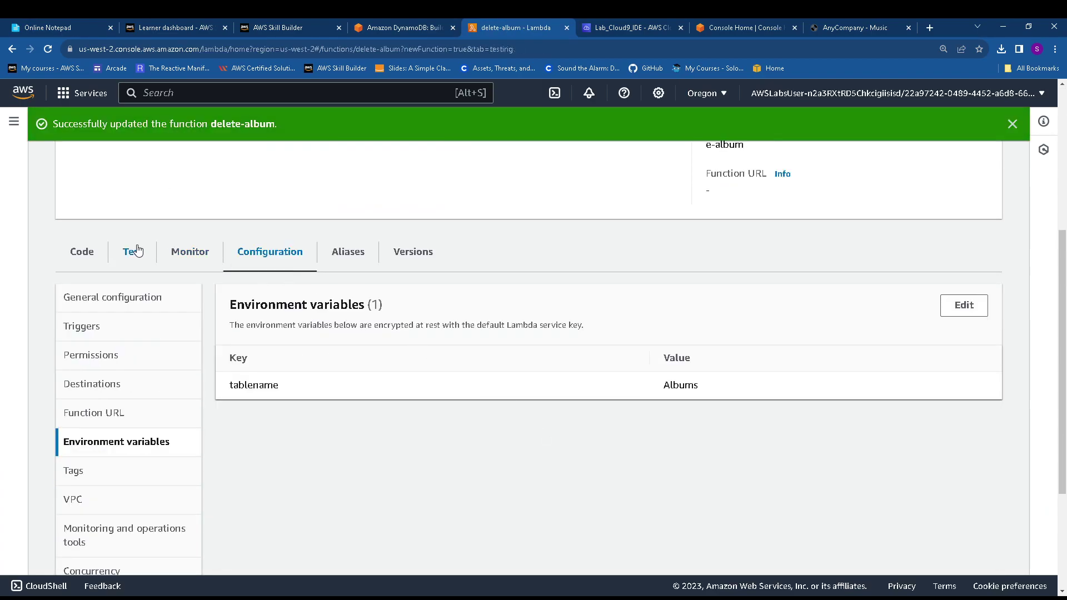
# Name a new delete-album test event and clear its default Event JSON
pyautogui.click(134, 251)
pyautogui.click(123, 469)
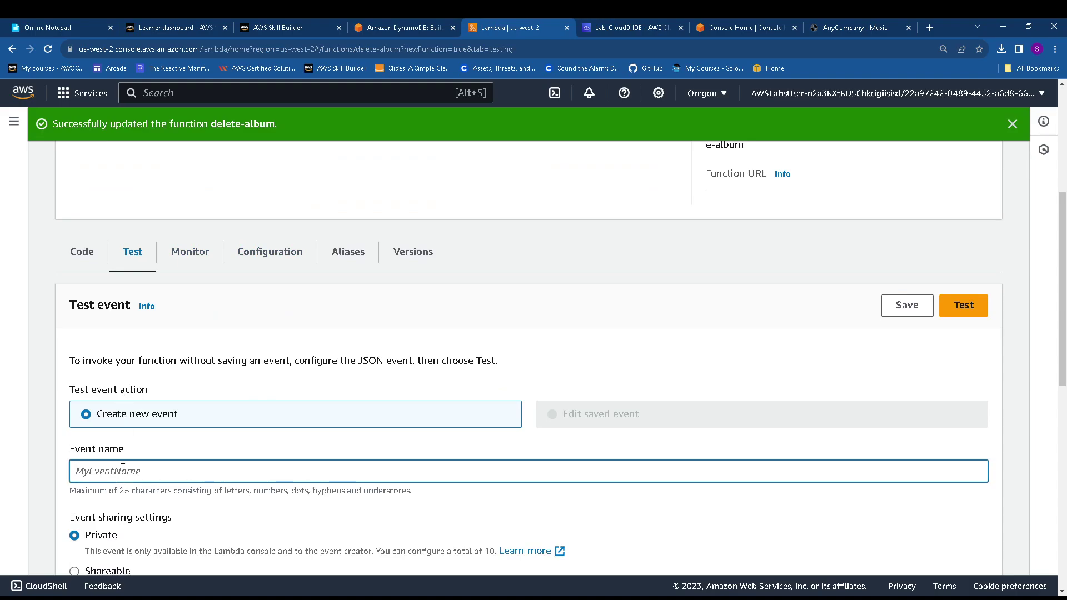
pyautogui.write('del')
pyautogui.scroll(-6, 350, 466)
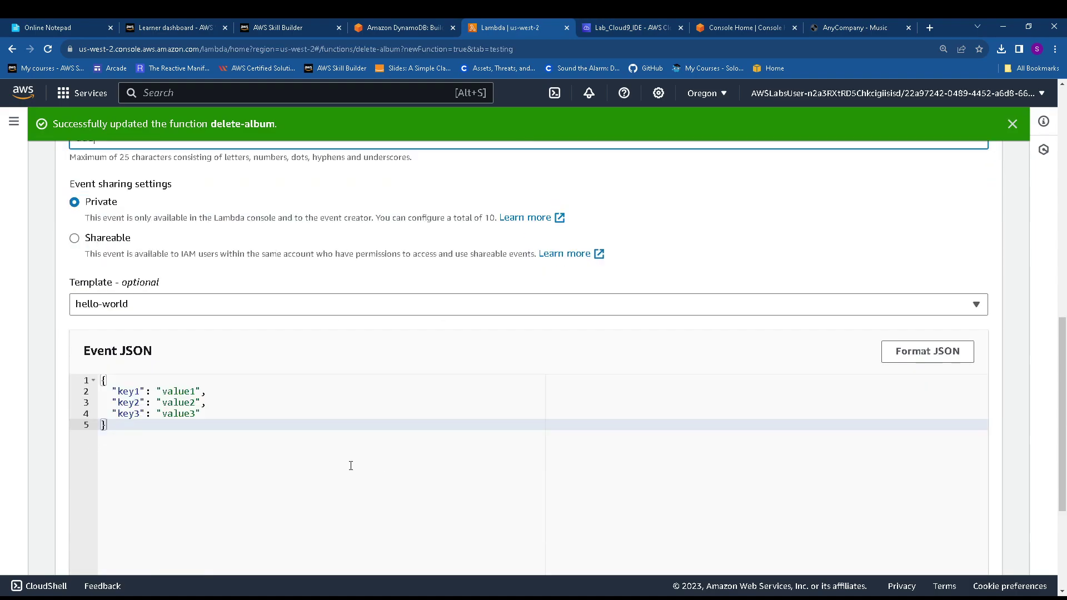
pyautogui.hotkey('ctrl', 'a')
pyautogui.press('BackSpace')
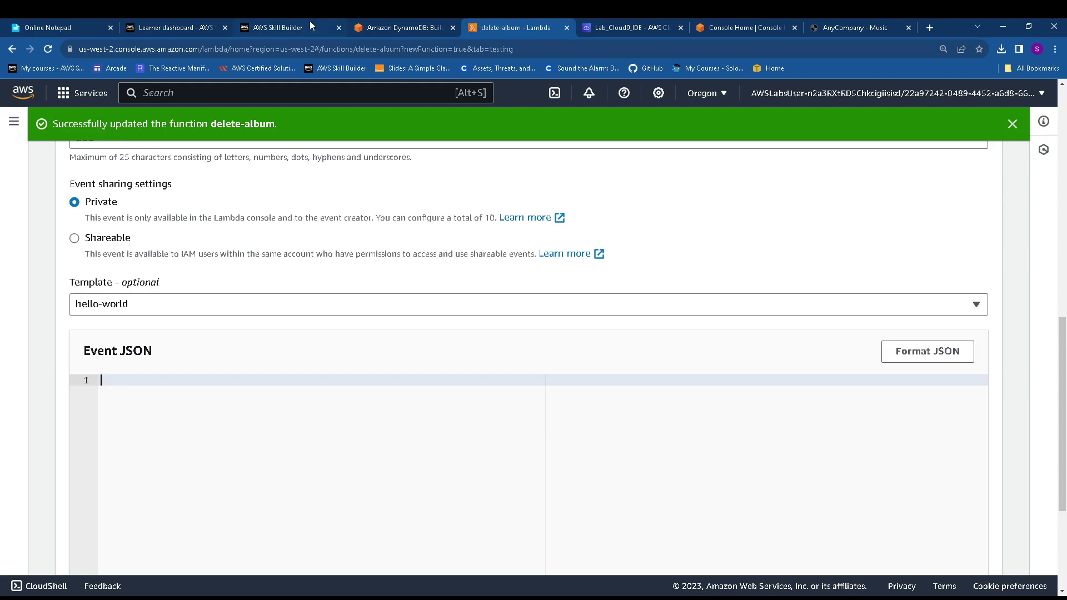
# Paste the lab guide's ExampleArtist/ExampleAlbum sample payload in as the Event JSON
pyautogui.click(388, 25)
pyautogui.scroll(-2, 260, 325)
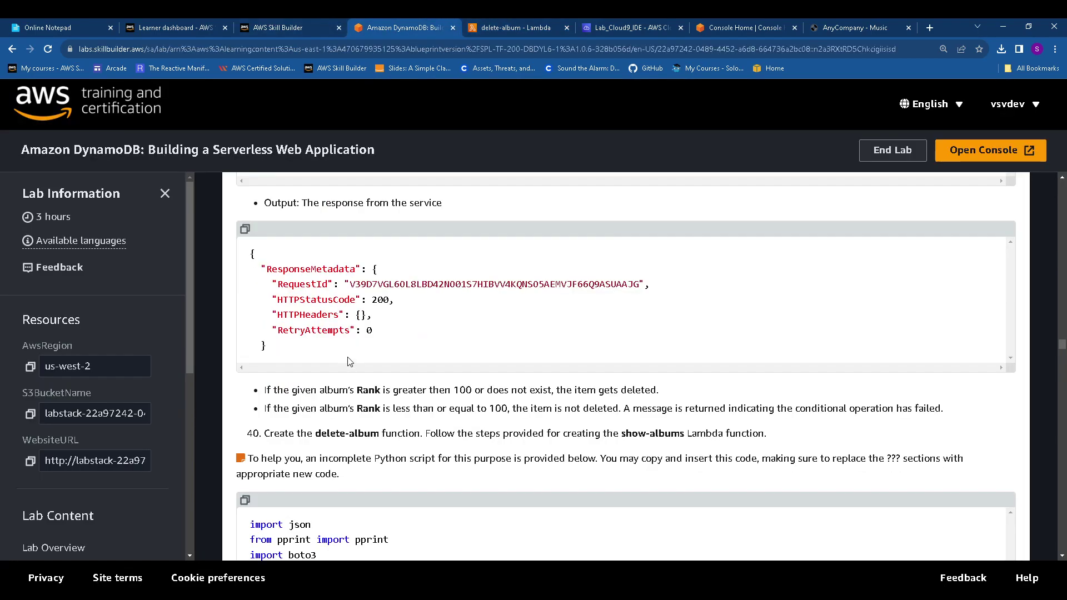
pyautogui.scroll(5, 259, 324)
pyautogui.click(245, 309)
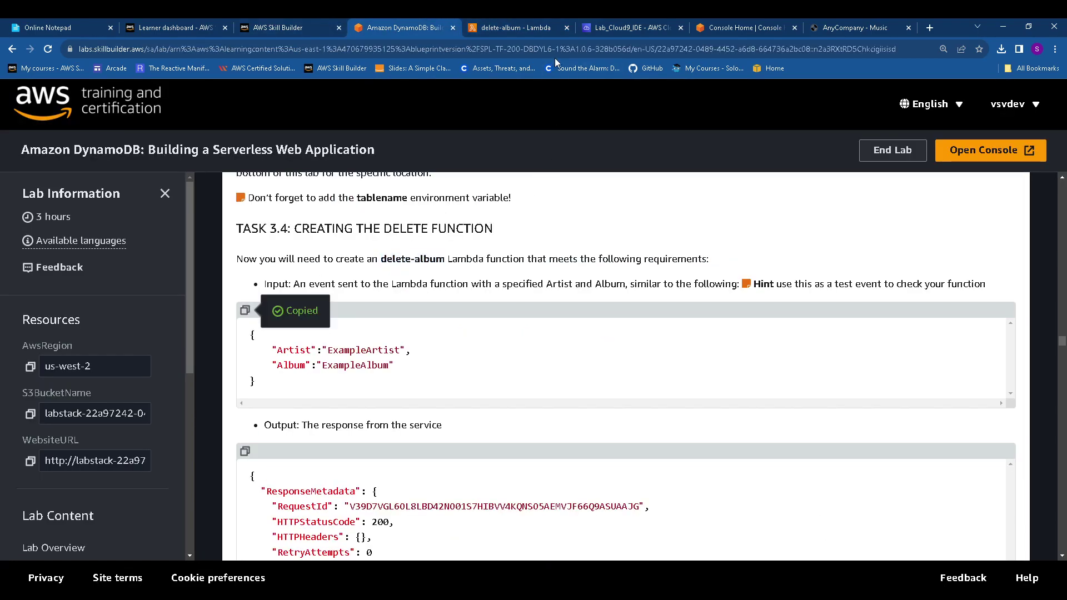
pyautogui.click(622, 28)
pyautogui.click(555, 24)
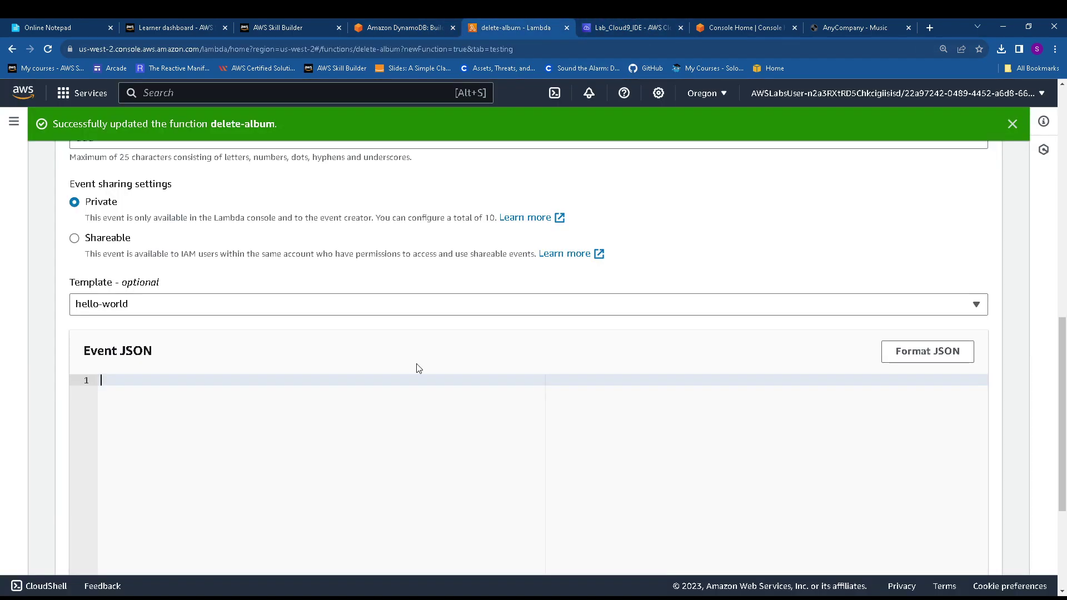
pyautogui.hotkey('ctrl', 'v')
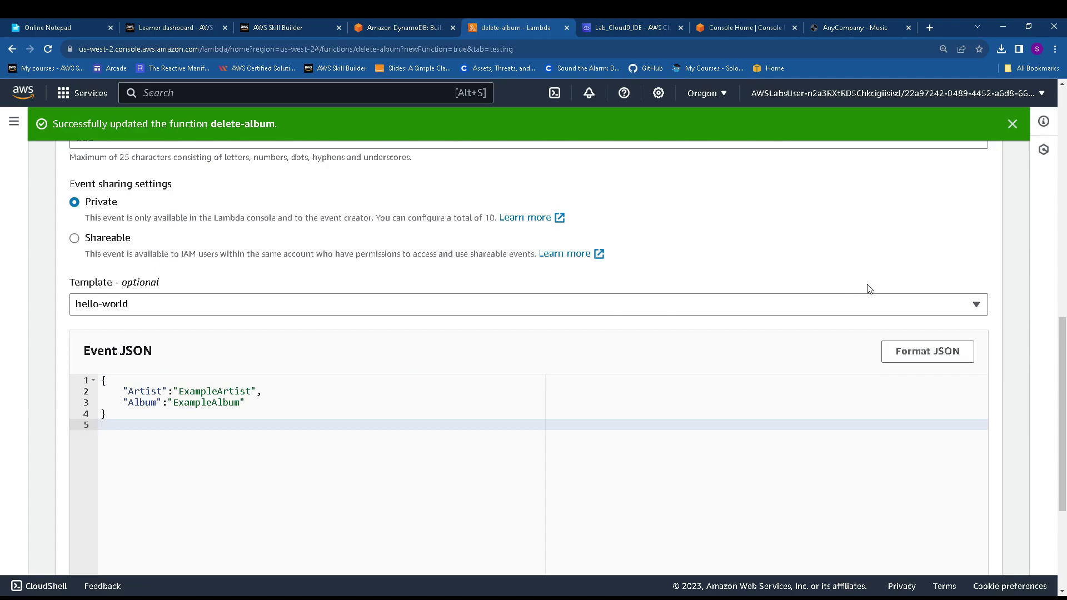
pyautogui.scroll(5, 883, 278)
# Save test event ddd, run it for status 200, and inspect the execution details
pyautogui.click(928, 246)
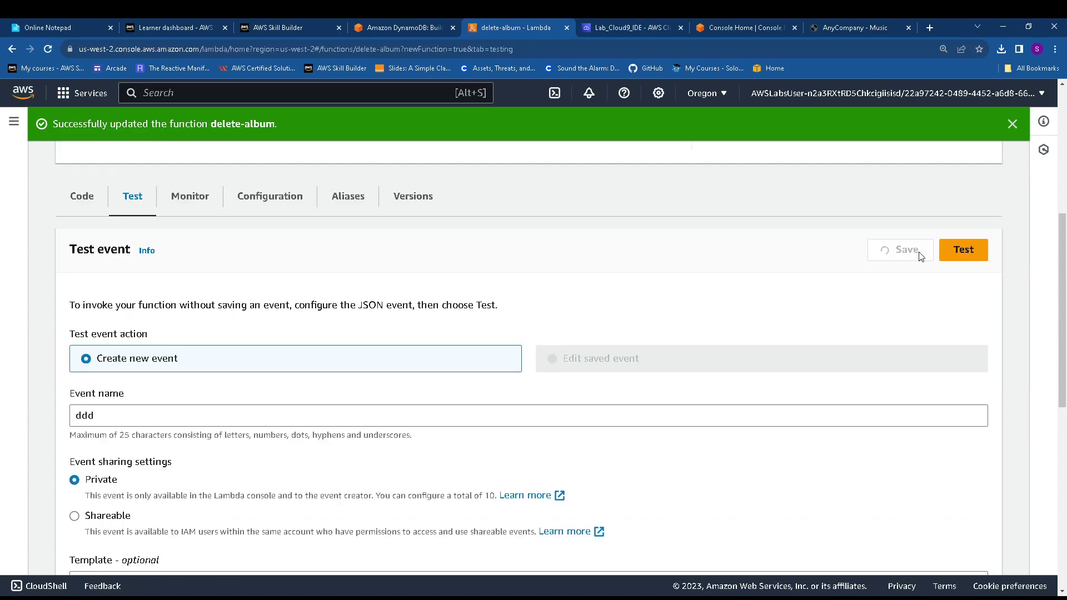
pyautogui.click(964, 250)
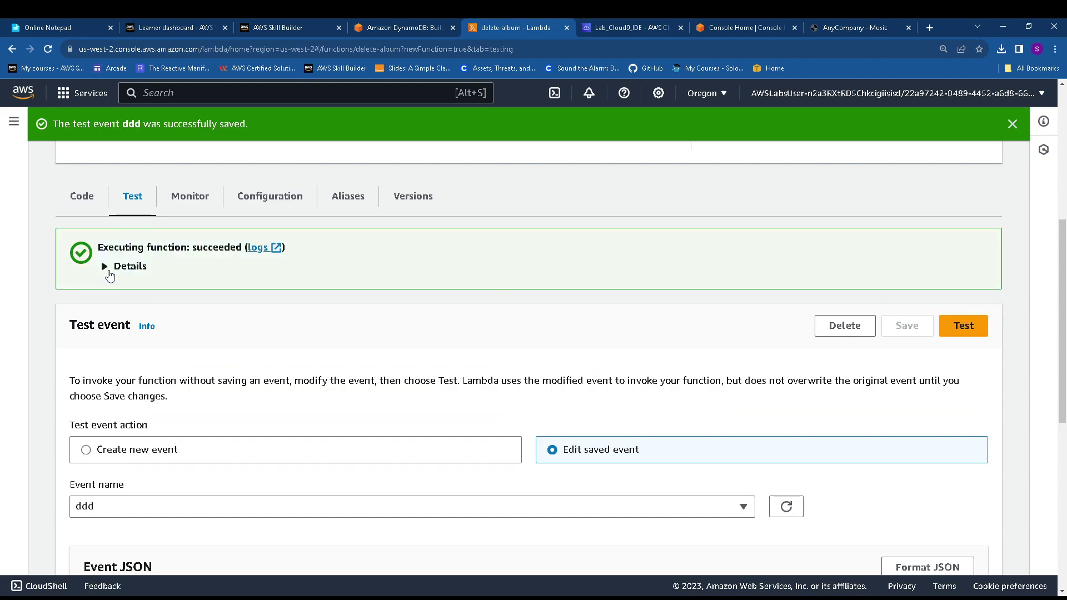
pyautogui.click(109, 274)
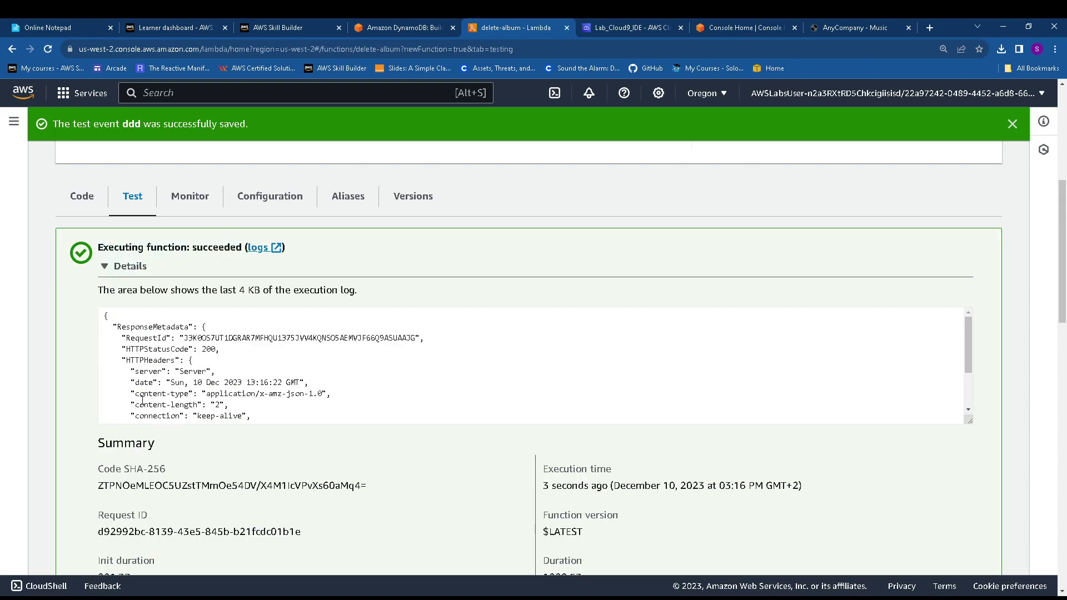
pyautogui.click(425, 25)
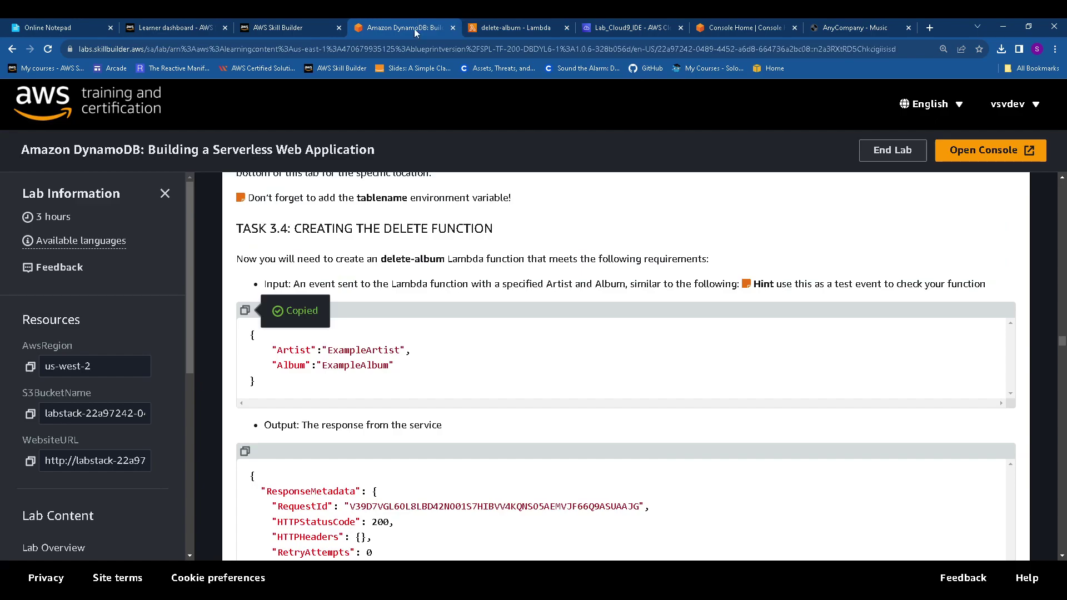
# Read through the remaining delete-album instructions in the lab guide
pyautogui.scroll(-3, 343, 477)
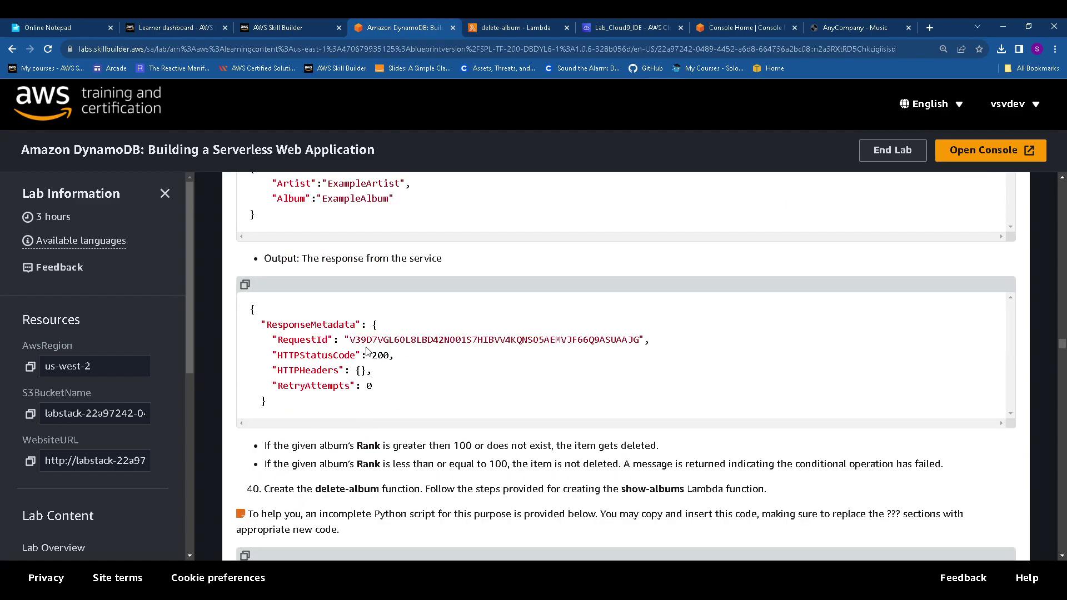
pyautogui.scroll(-9, 361, 353)
pyautogui.scroll(-3, 351, 353)
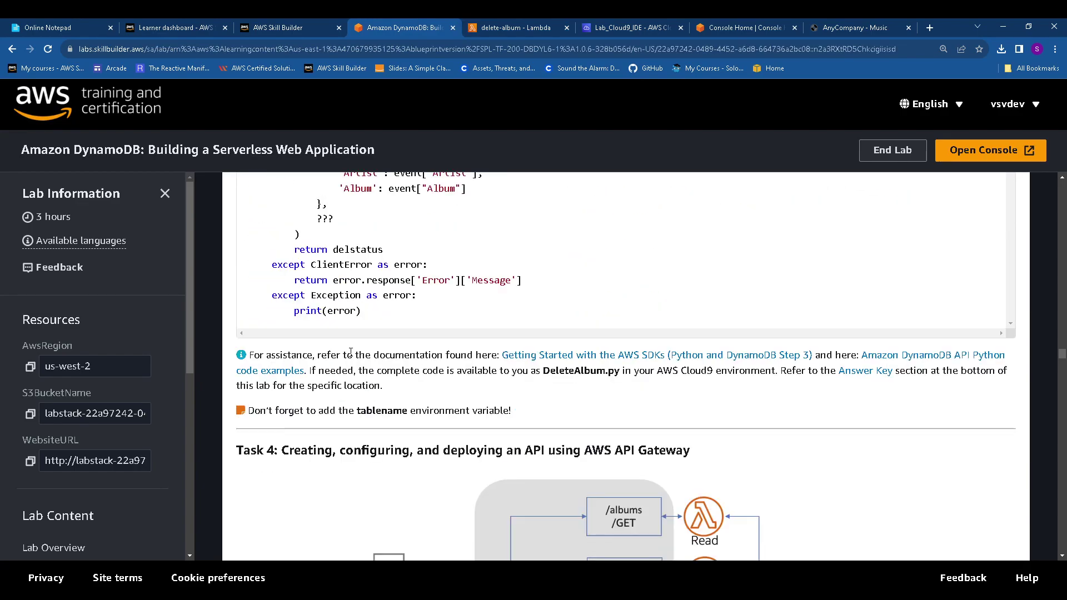
pyautogui.scroll(11, 351, 352)
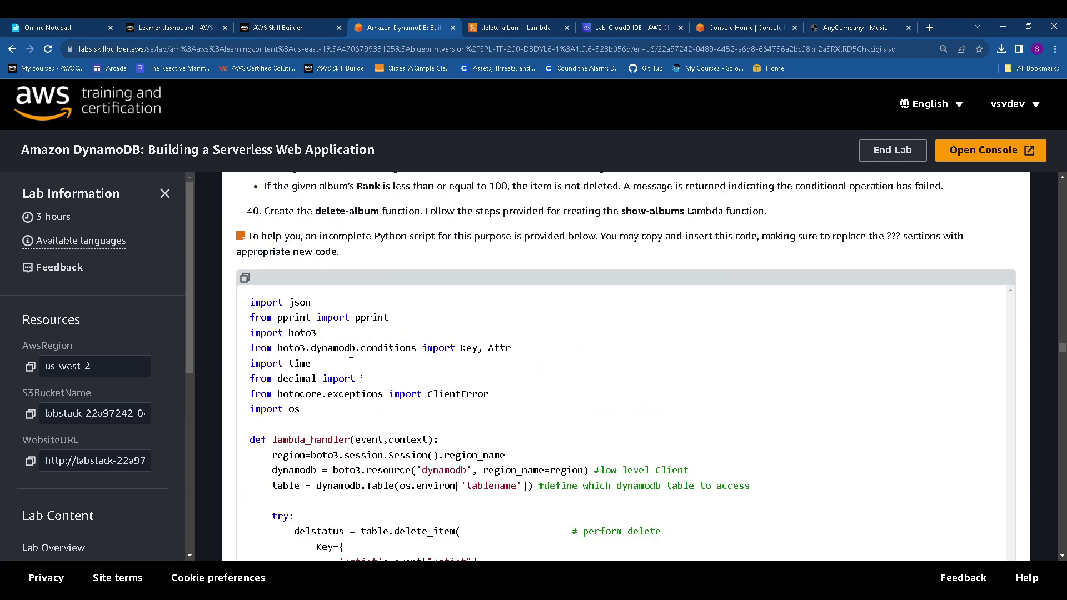
pyautogui.scroll(-10, 352, 359)
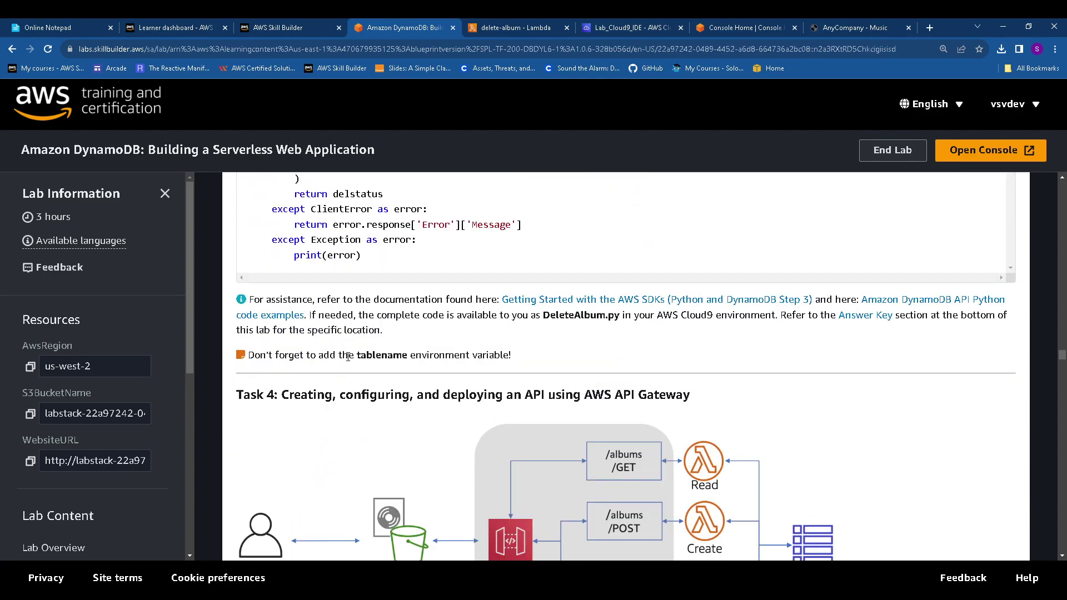
# Show delete-album's Configuration Permissions, listing the LambdaRunRole execution role
pyautogui.click(505, 26)
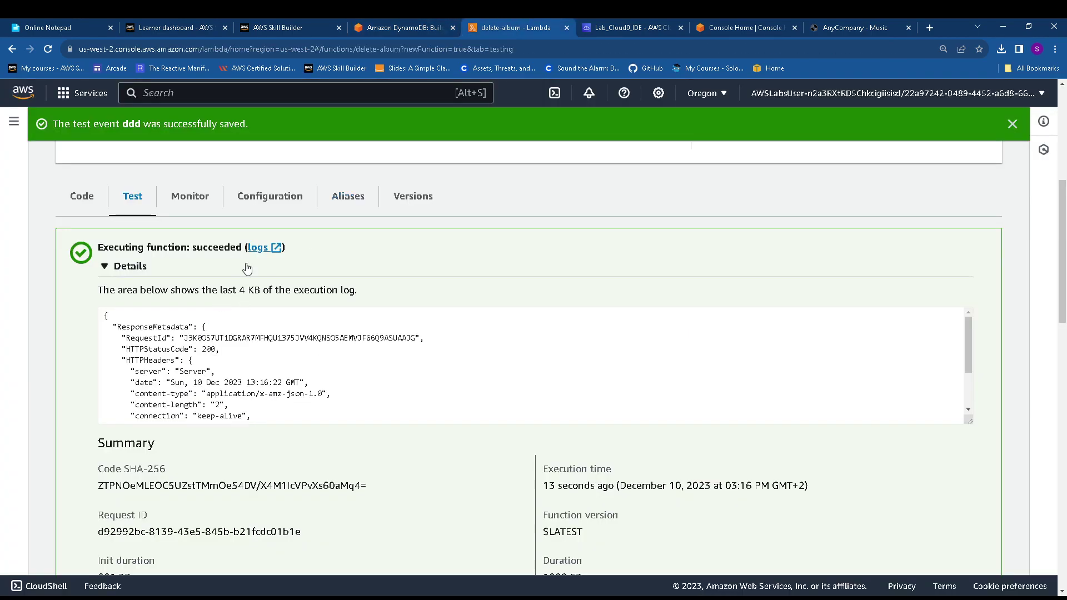
pyautogui.click(269, 197)
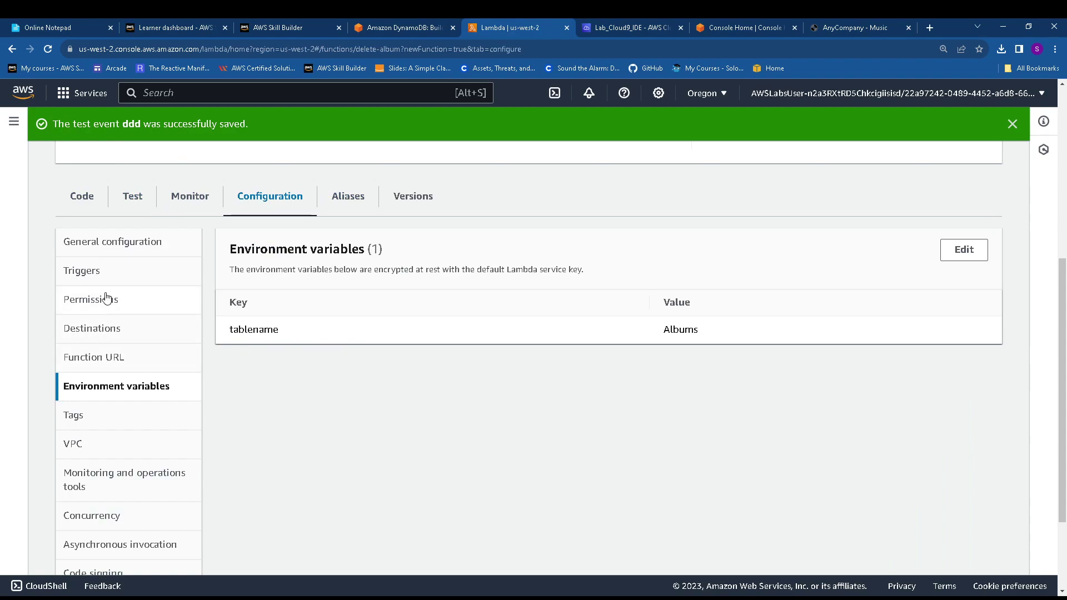
pyautogui.click(105, 300)
pyautogui.scroll(-1, 443, 442)
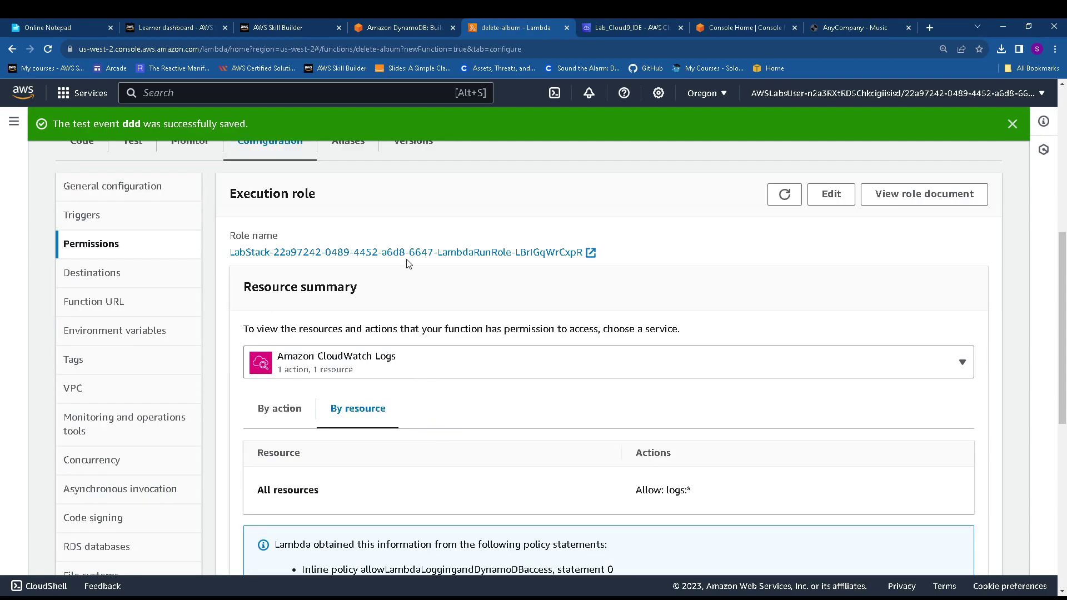
# Copy LambdaRunRole's allowLambdaLoggingandDynamoDBaccess policy JSON in IAM, then close the IAM page
pyautogui.click(447, 255)
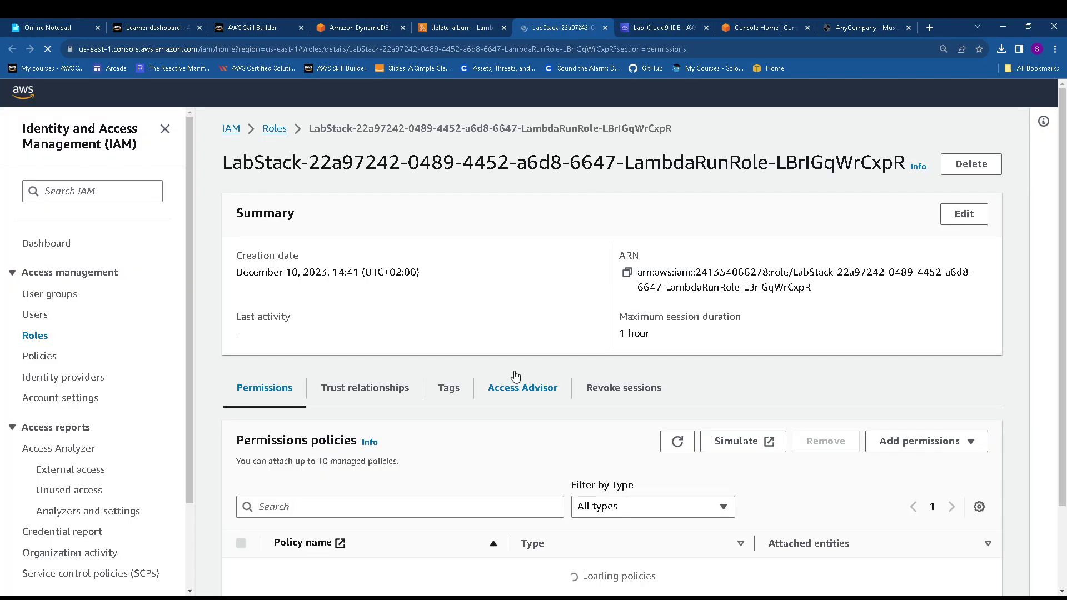
pyautogui.scroll(-3, 455, 383)
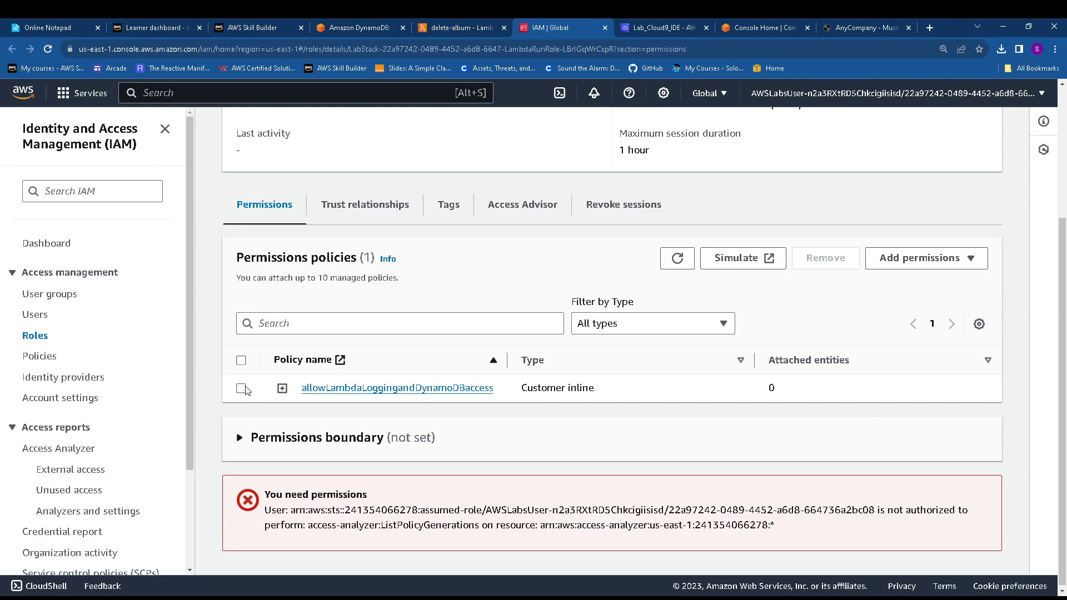
pyautogui.click(282, 388)
pyautogui.scroll(-3, 670, 390)
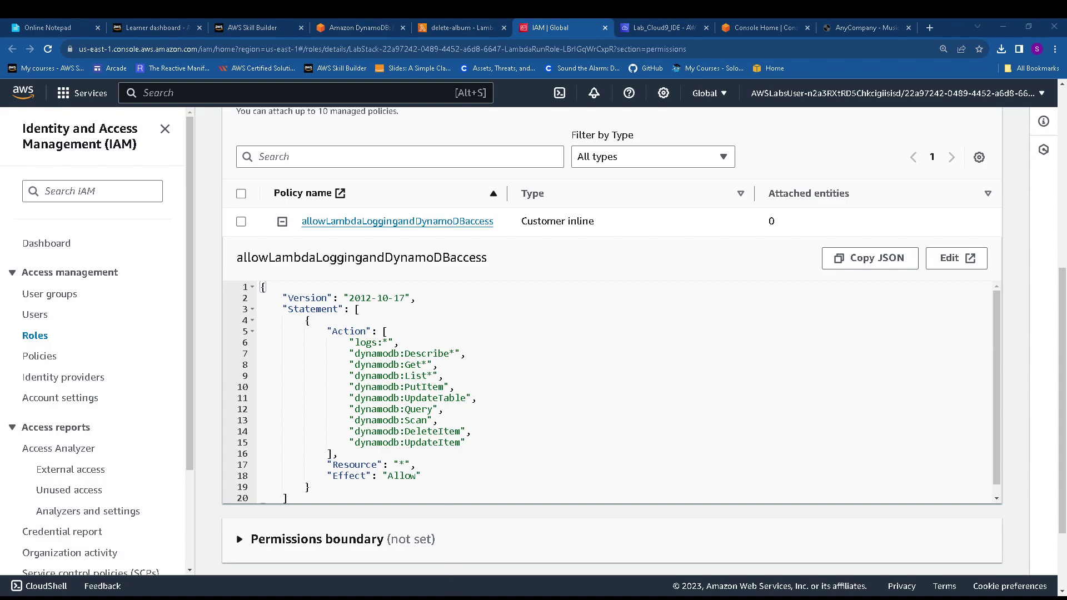
pyautogui.click(870, 258)
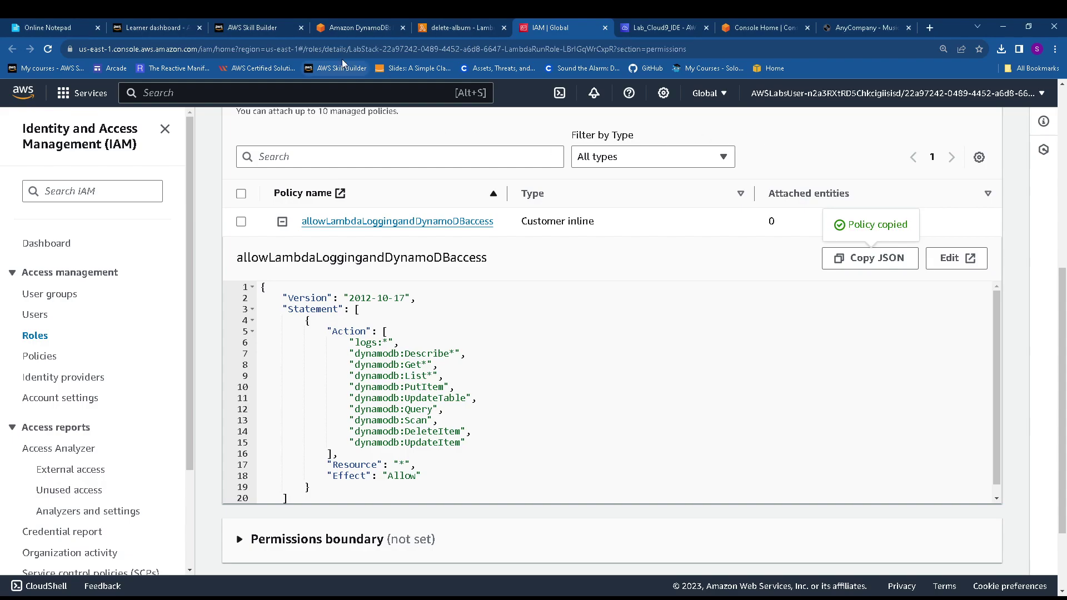
pyautogui.click(606, 28)
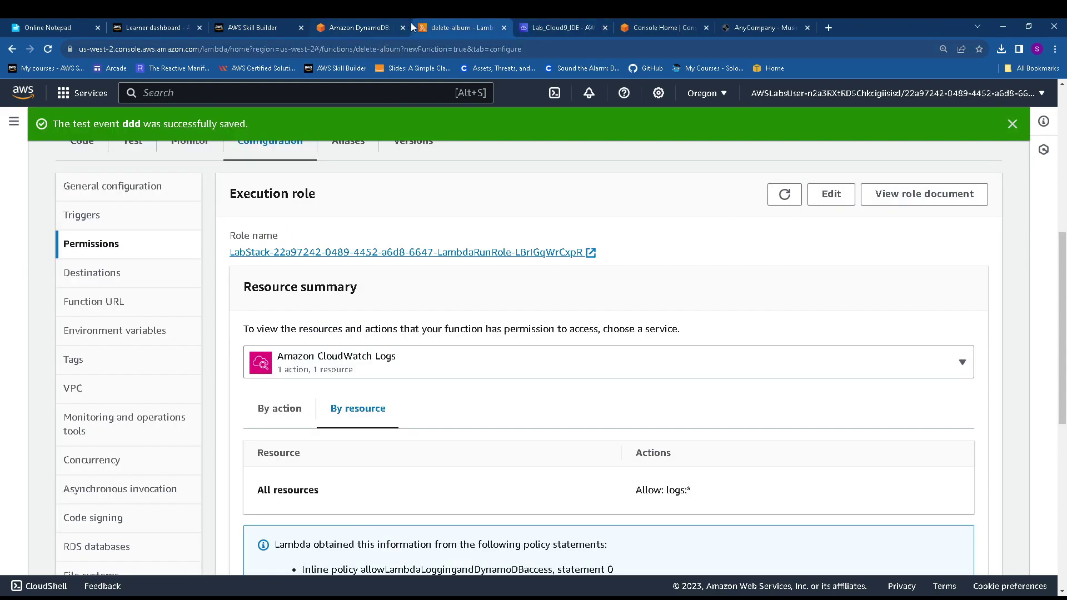
pyautogui.click(356, 25)
# Read Task 4.1 and copy the service name API Gateway from step 41
pyautogui.scroll(-3, 757, 277)
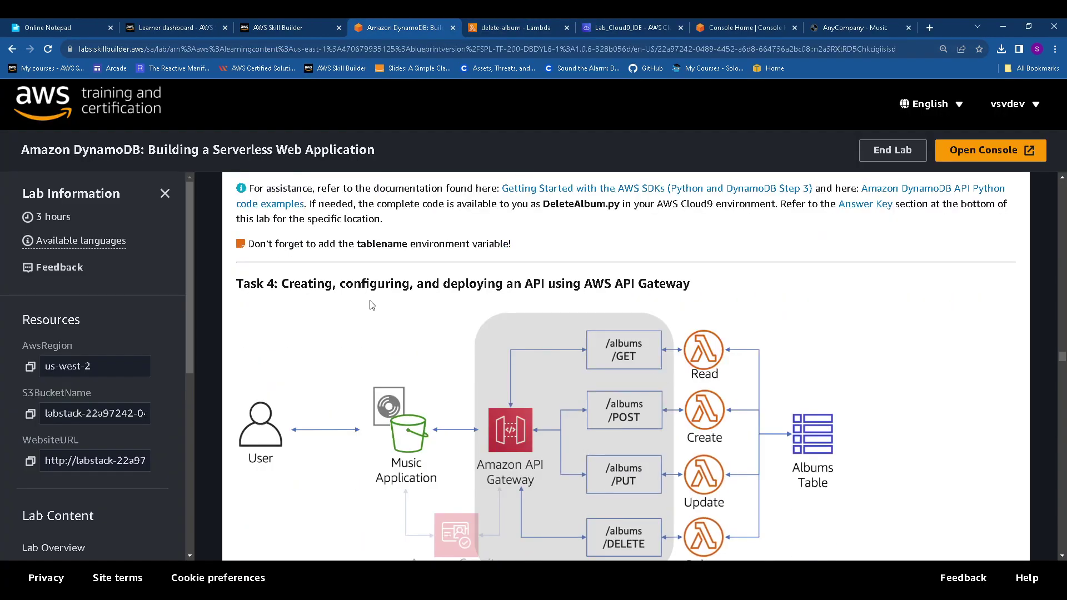
pyautogui.moveTo(717, 285); pyautogui.dragTo(230, 284)
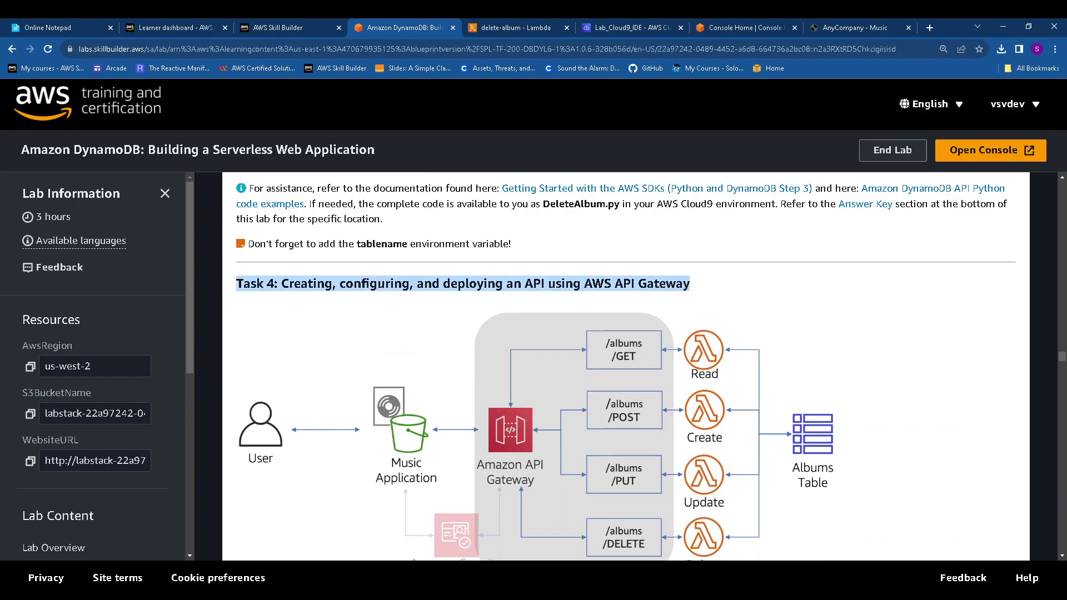
pyautogui.click(436, 383)
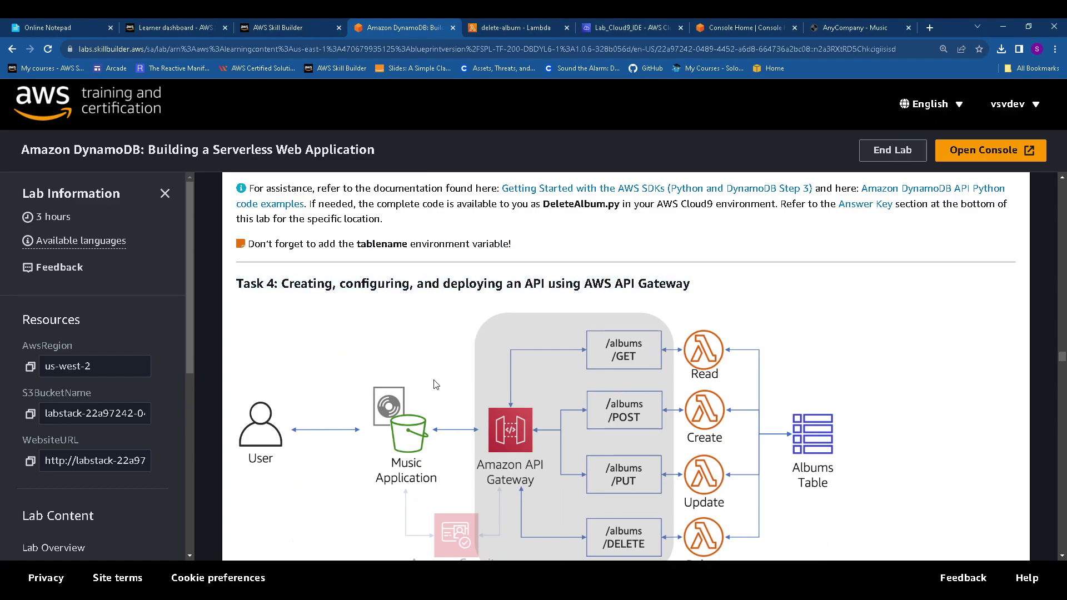
pyautogui.scroll(-3, 334, 312)
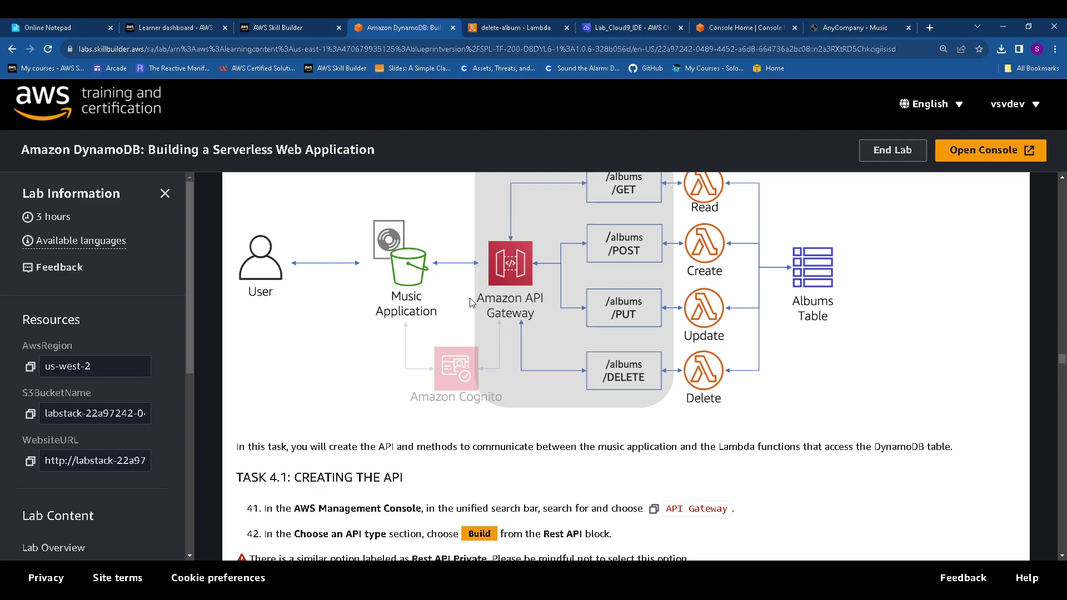
pyautogui.scroll(-4, 492, 330)
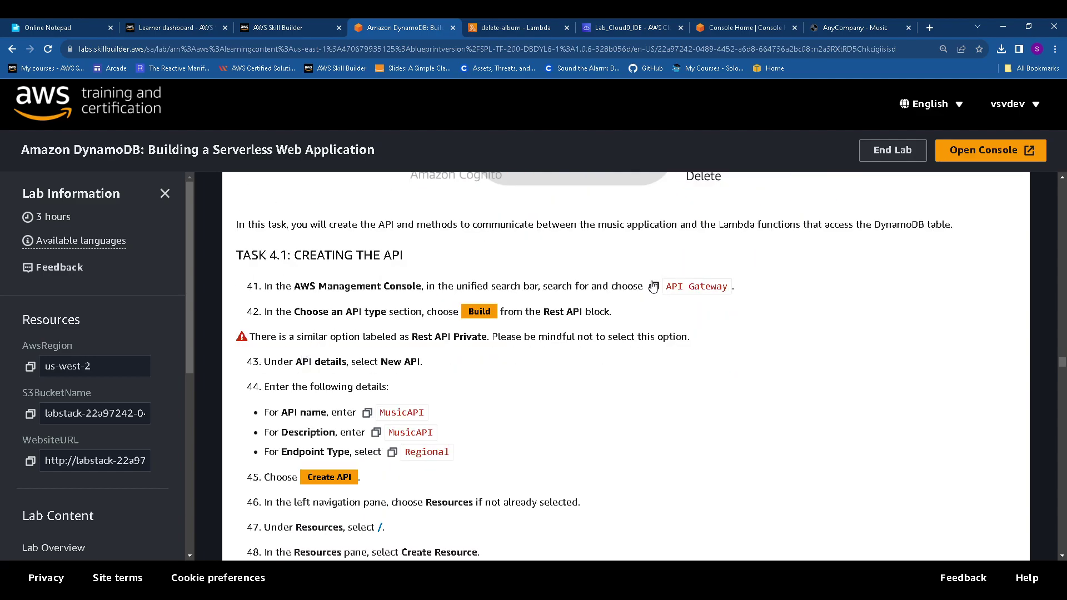
pyautogui.click(653, 287)
pyautogui.click(514, 27)
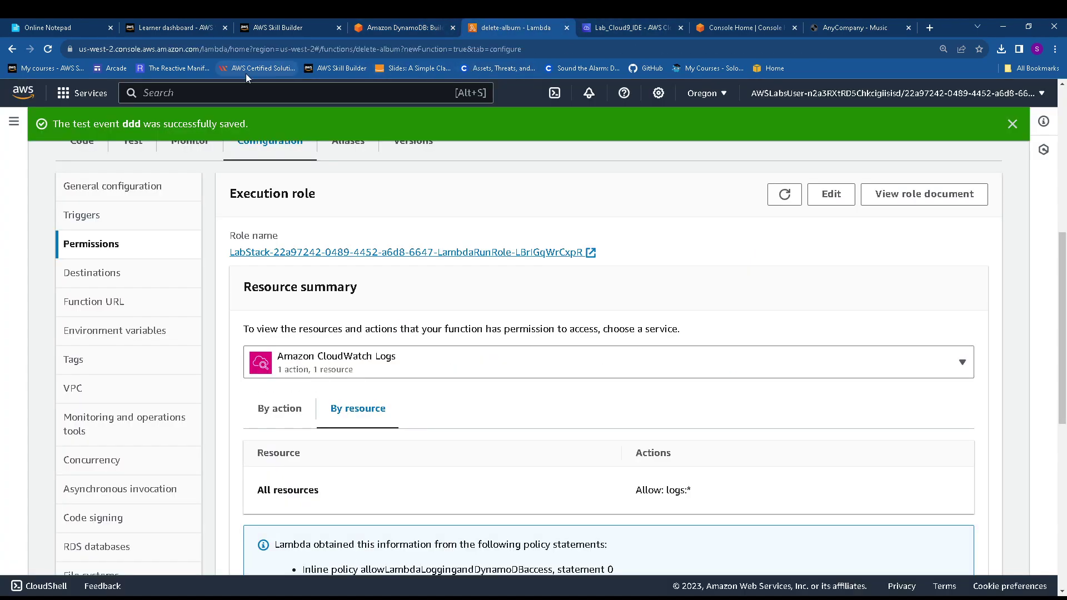
# Search the console for API Gateway and open its Create API page in a new tab
pyautogui.hotkey('ctrl', 'v')
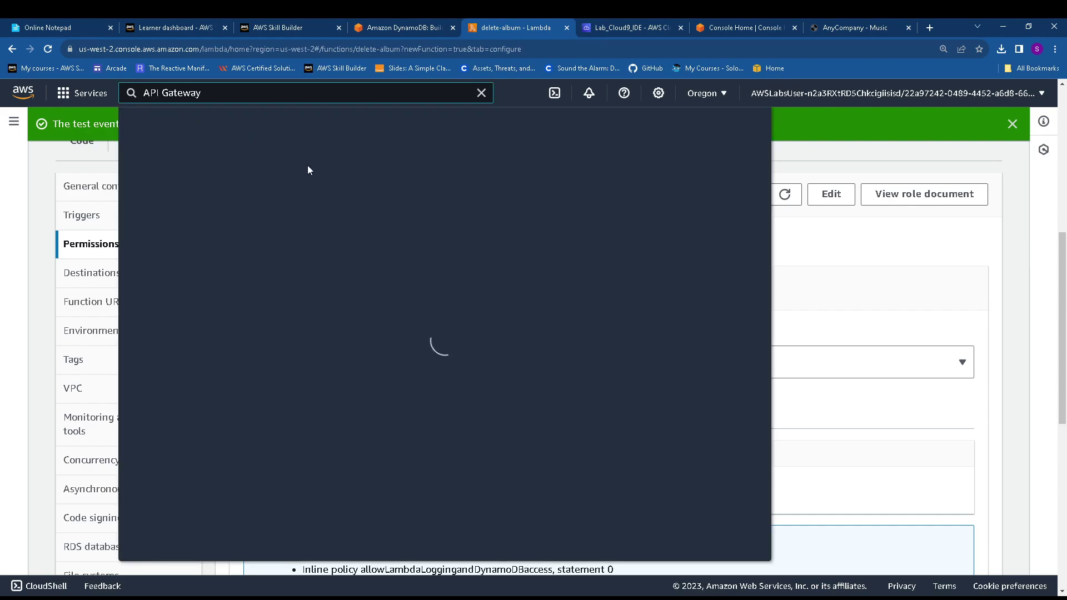
pyautogui.keyDown('ctrl'); pyautogui.click(375, 232); pyautogui.keyUp('ctrl')
pyautogui.click(482, 94)
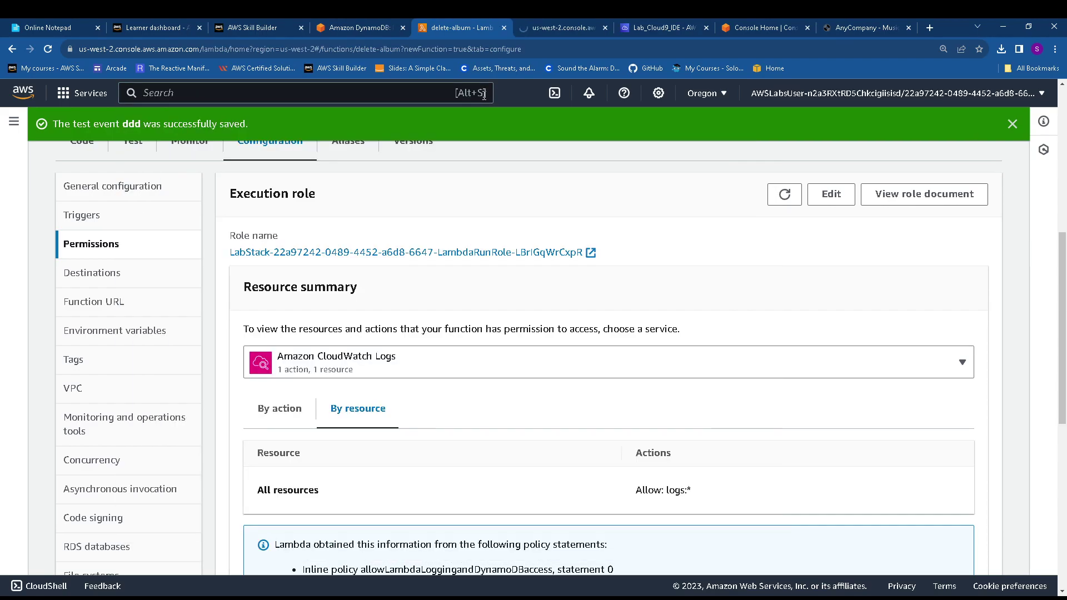
pyautogui.click(561, 23)
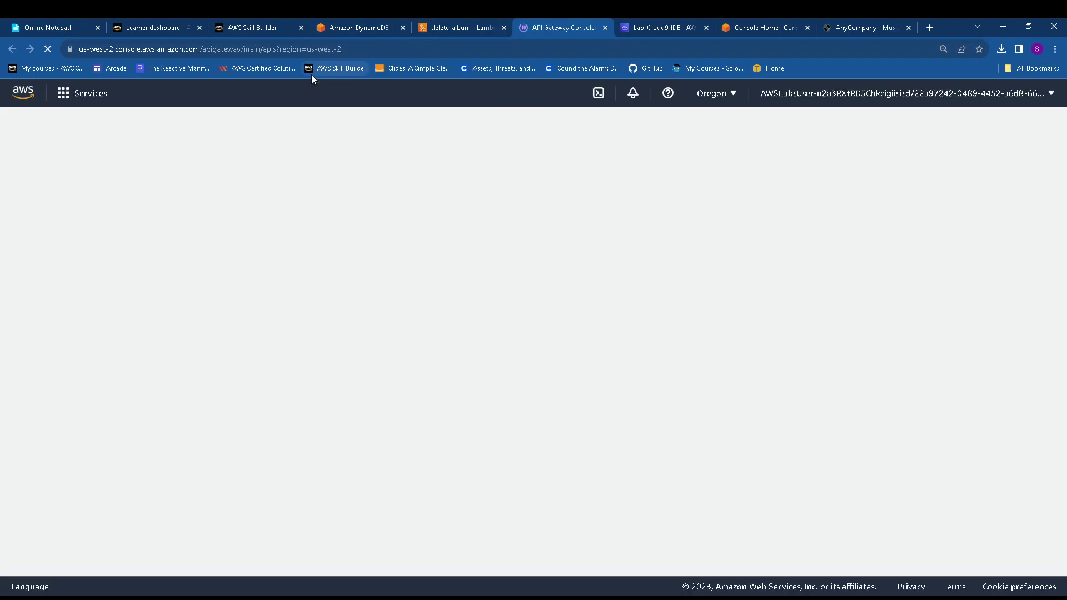
pyautogui.click(355, 24)
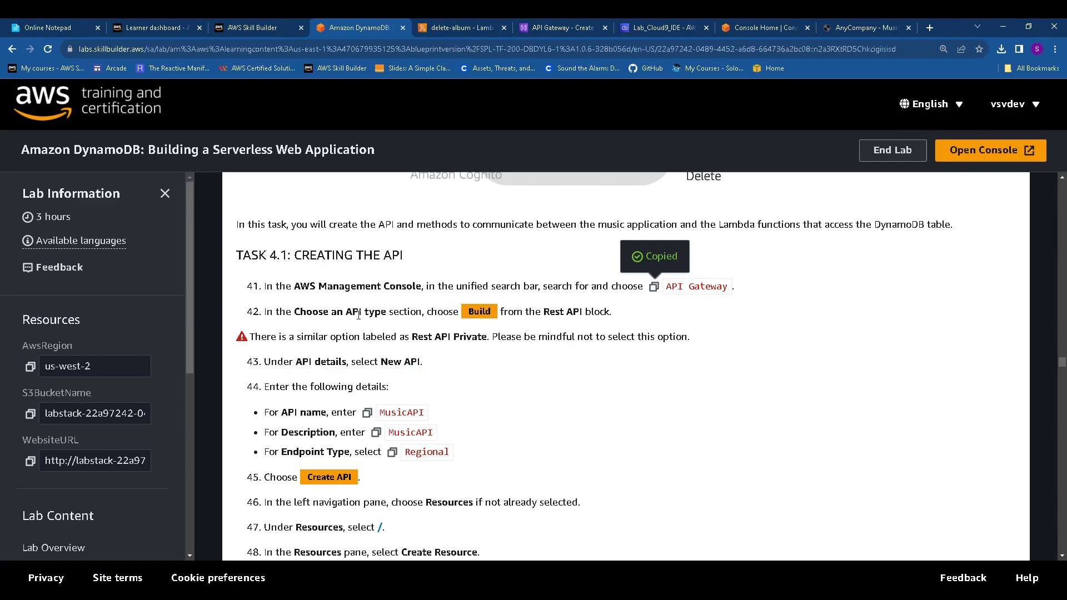
pyautogui.moveTo(460, 311); pyautogui.dragTo(617, 316)
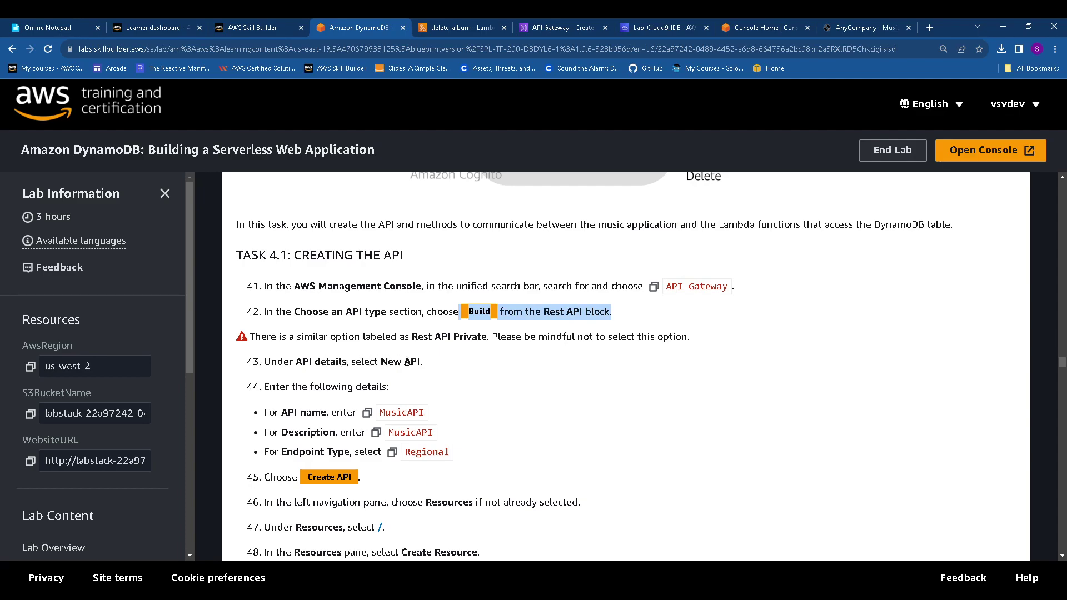
pyautogui.click(547, 27)
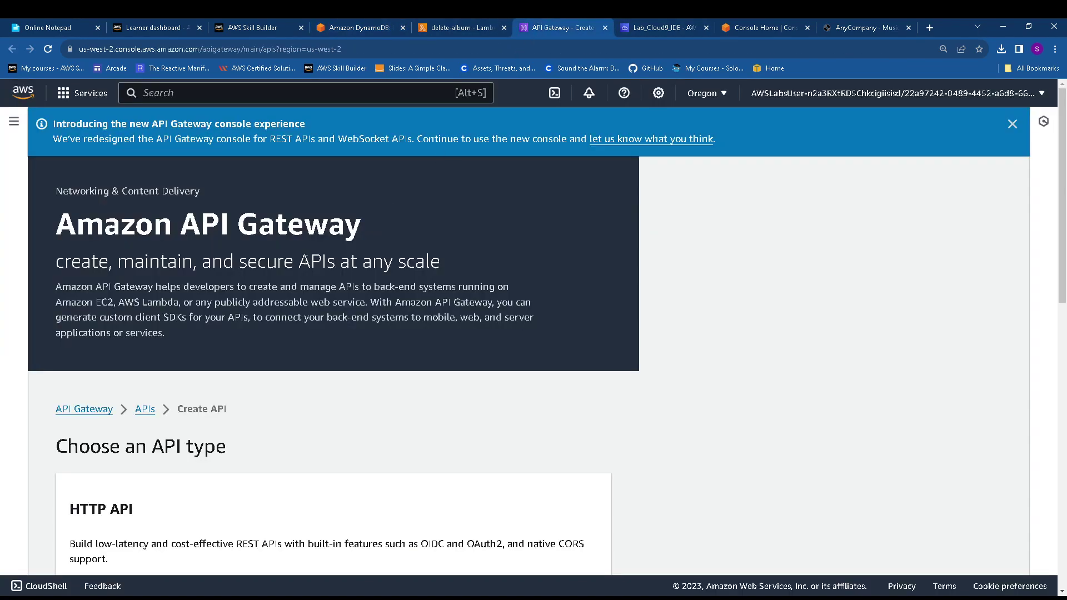
# Dismiss the new-console banner and scroll through the API type choices
pyautogui.click(1010, 124)
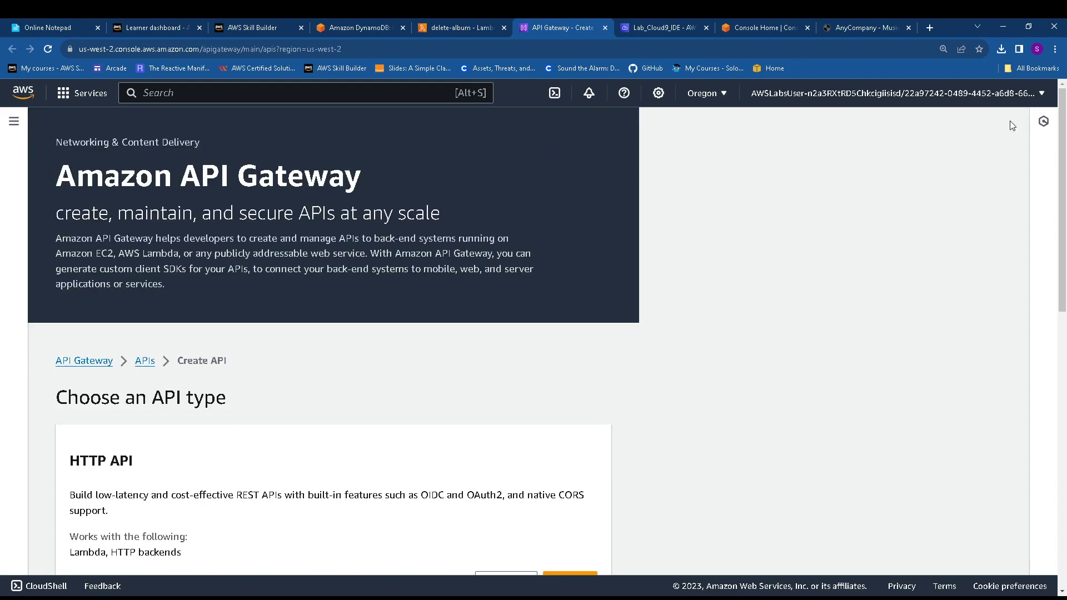
pyautogui.scroll(-5, 165, 369)
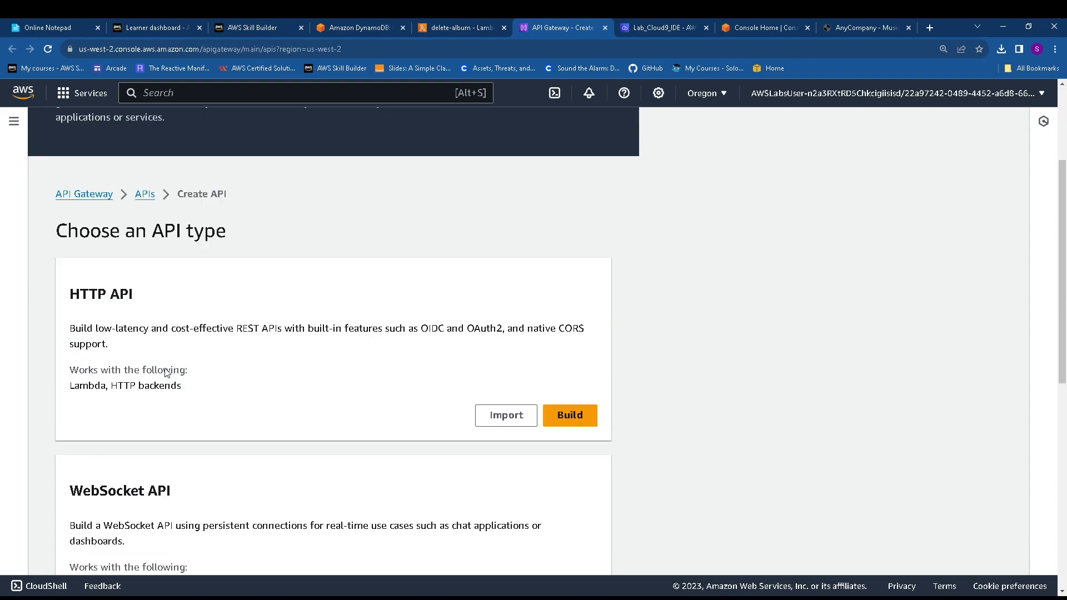
pyautogui.scroll(-4, 165, 373)
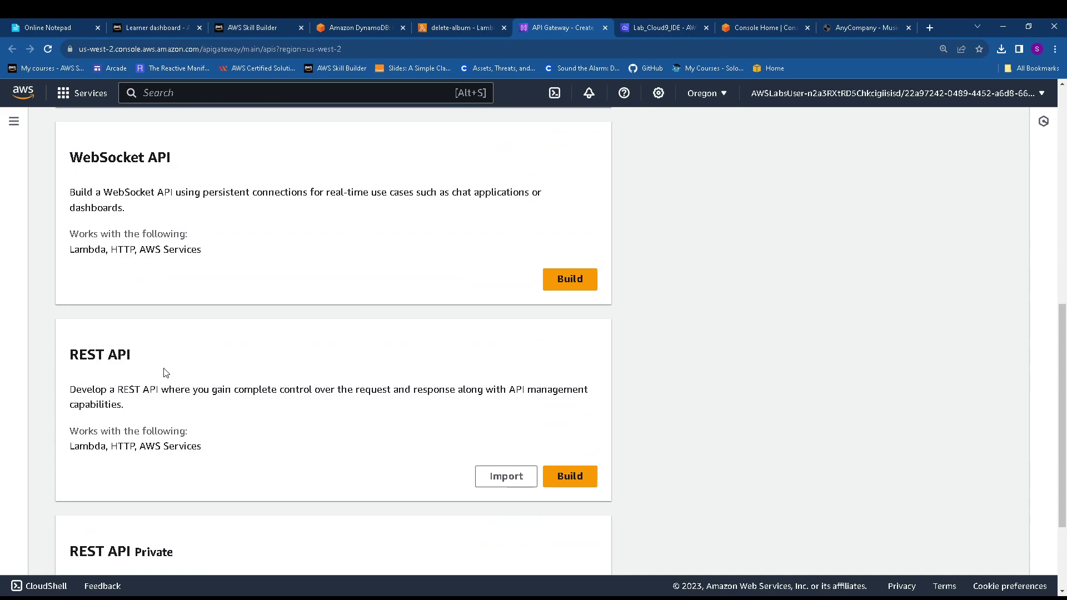
pyautogui.scroll(-2, 165, 373)
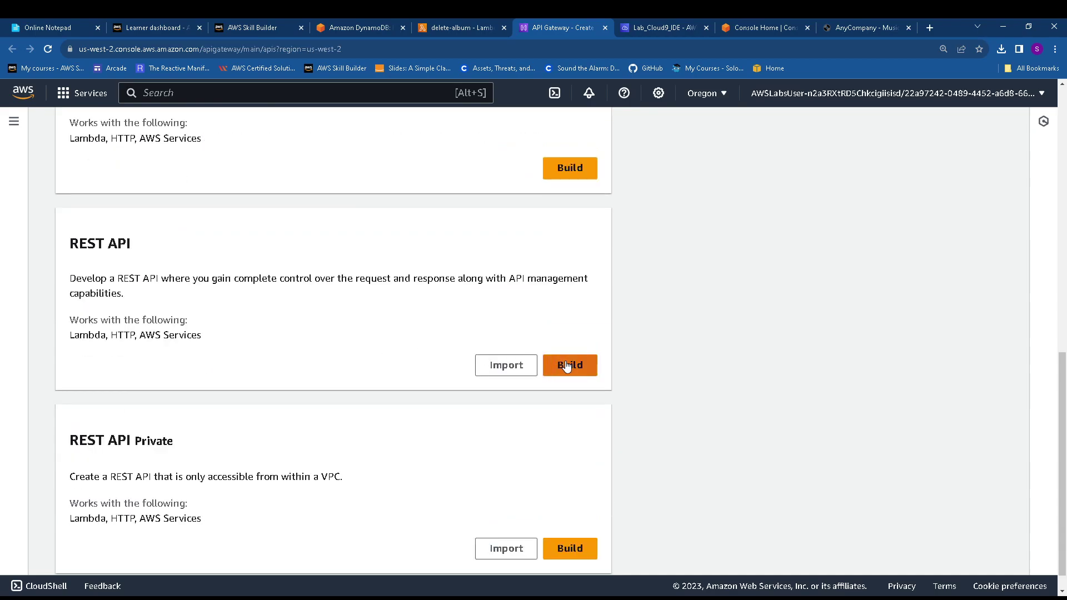
# Check lab steps 41-42, then choose Build on the REST API card
pyautogui.click(439, 26)
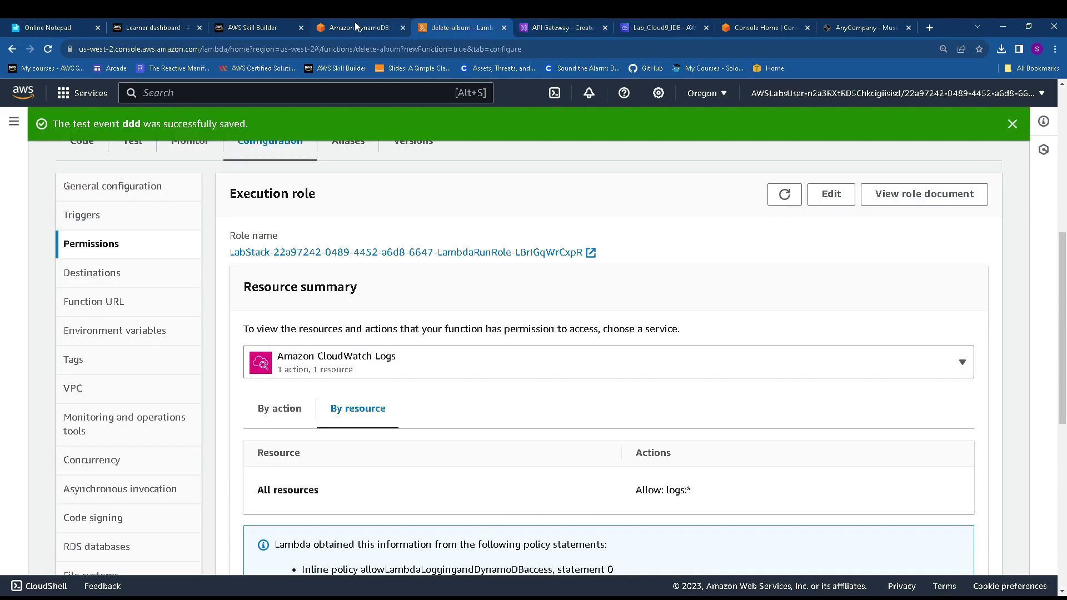
pyautogui.click(354, 25)
pyautogui.moveTo(304, 287); pyautogui.dragTo(617, 287)
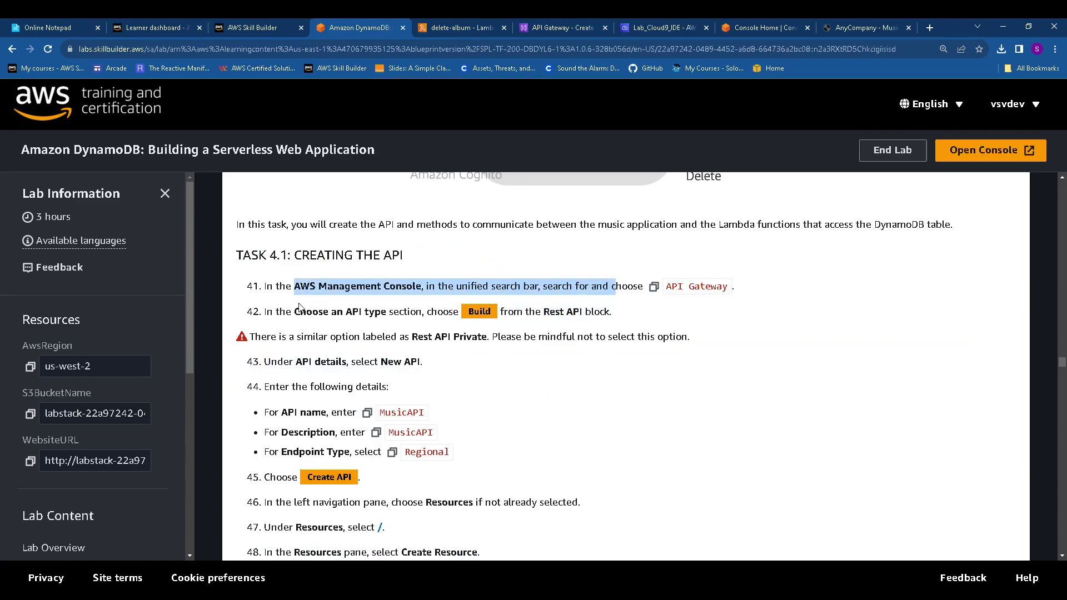
pyautogui.moveTo(294, 312); pyautogui.dragTo(620, 314)
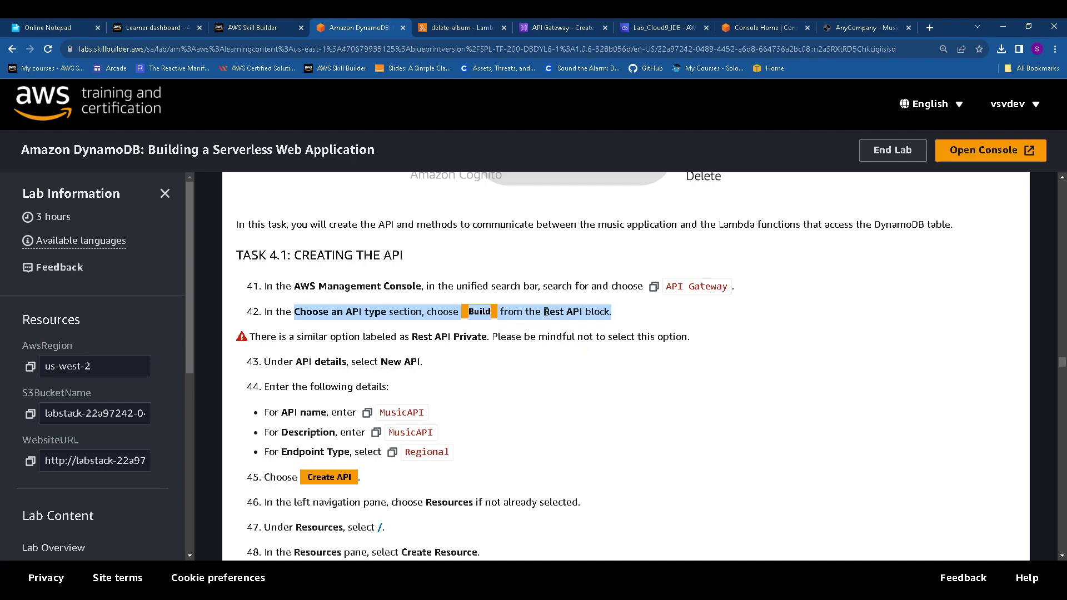
pyautogui.click(623, 315)
pyautogui.moveTo(621, 309); pyautogui.dragTo(589, 311)
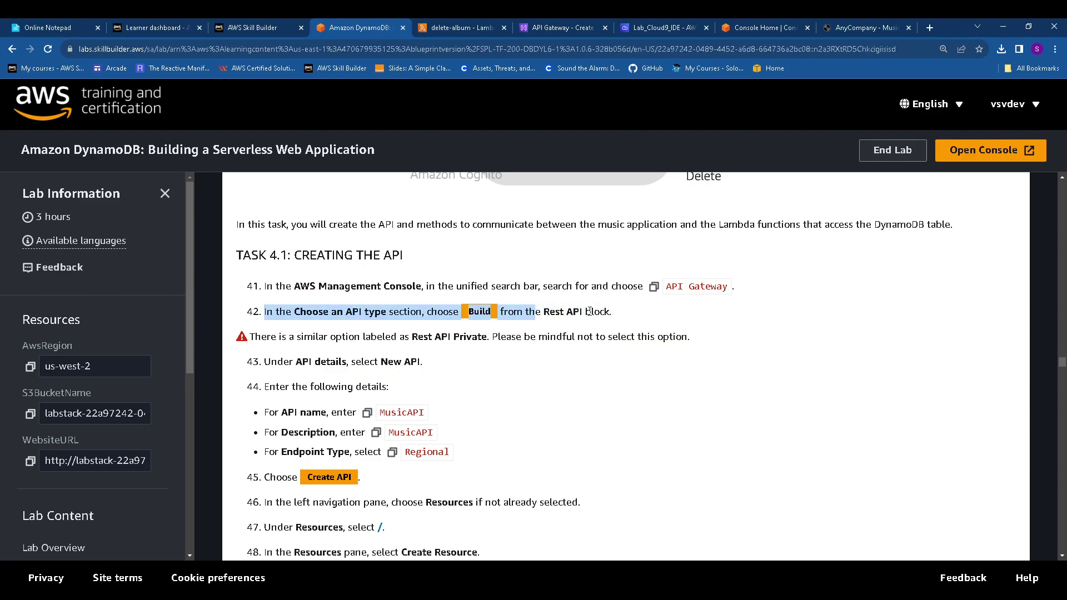
pyautogui.click(557, 27)
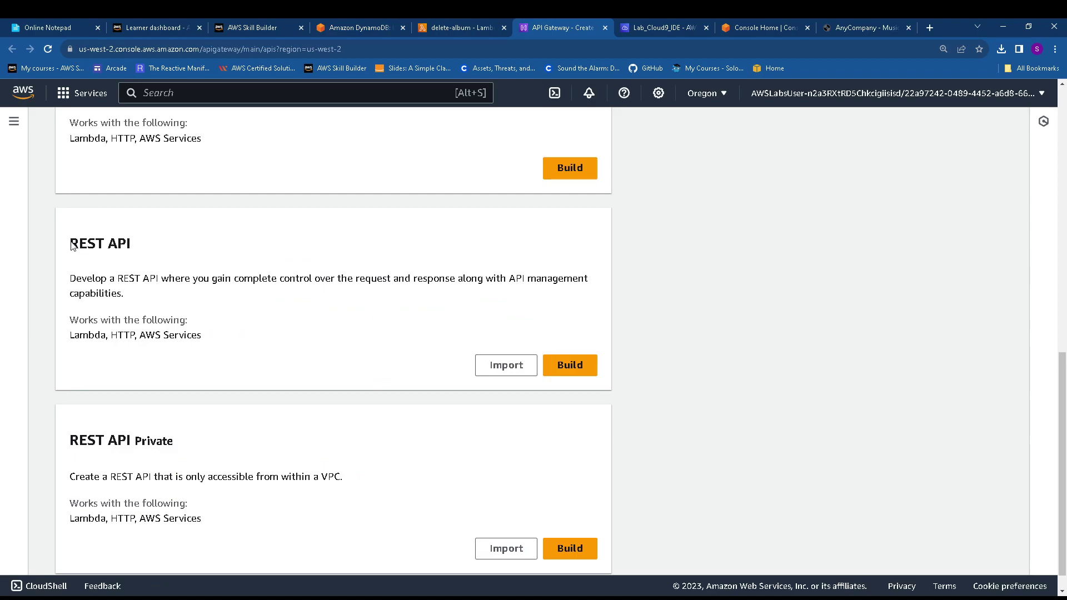
pyautogui.moveTo(72, 238); pyautogui.dragTo(164, 245)
pyautogui.click(570, 365)
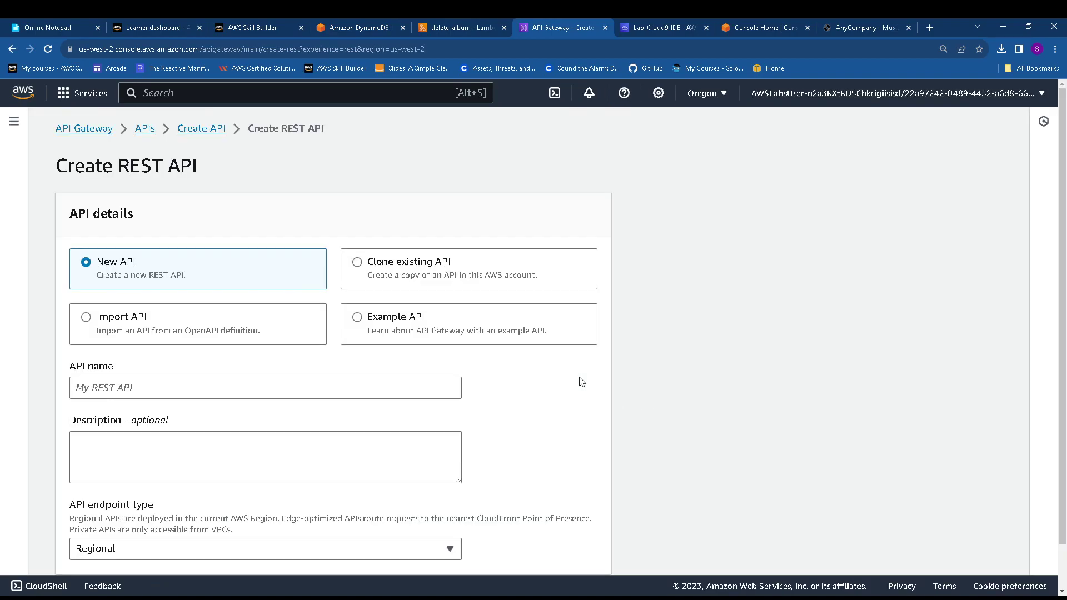
# Move the API Gateway tab beside the lab guide tab and review the instructions
pyautogui.click(447, 25)
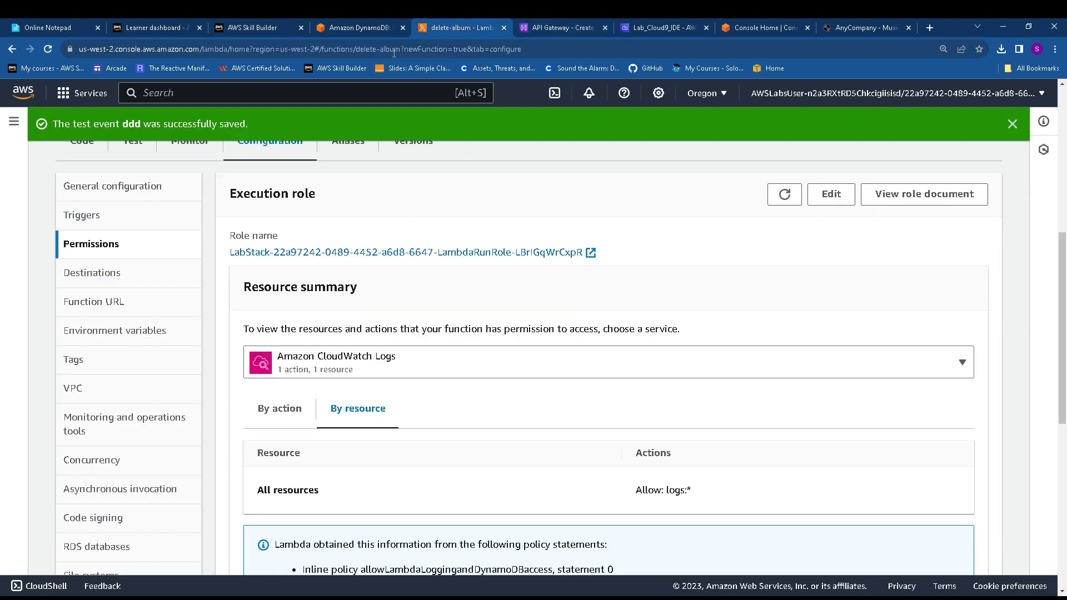
pyautogui.click(536, 25)
pyautogui.moveTo(535, 25); pyautogui.dragTo(401, 19)
pyautogui.click(368, 28)
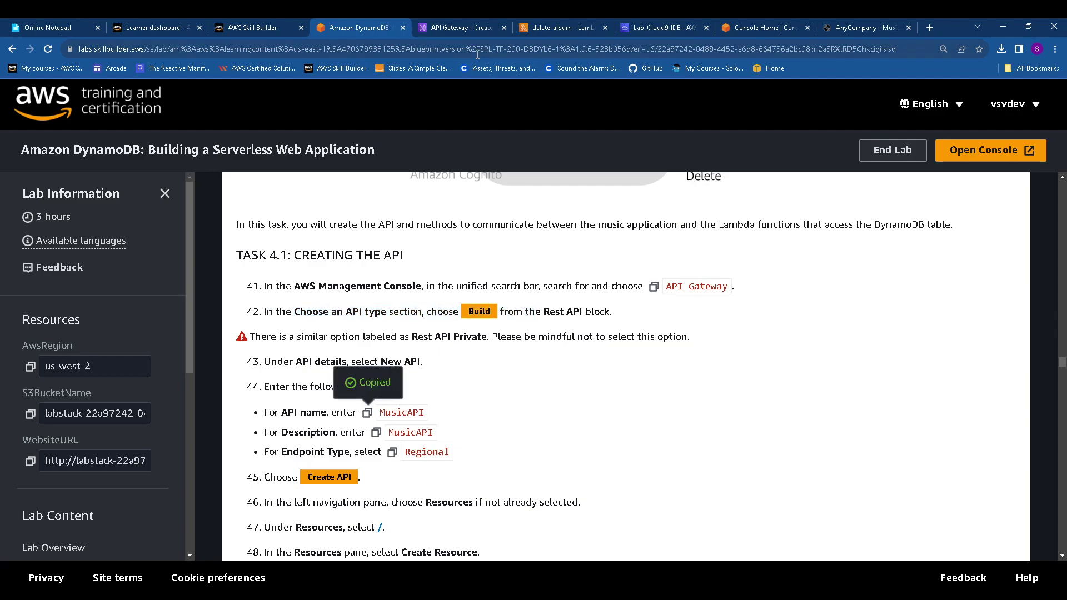
pyautogui.click(467, 25)
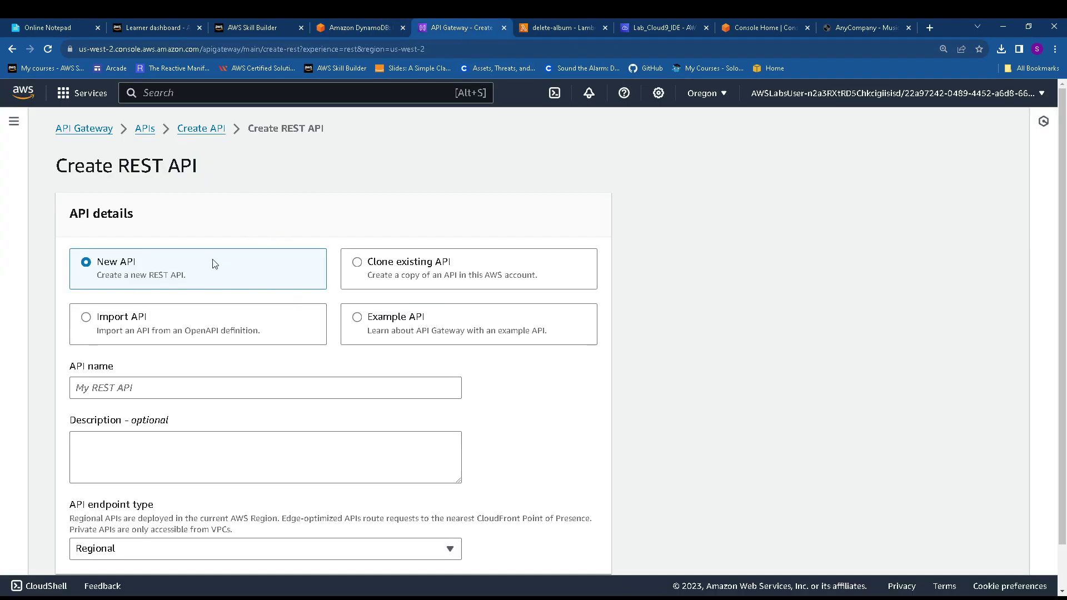
# Enter MusicAPI as both the API name and the description
pyautogui.click(123, 389)
pyautogui.hotkey('ctrl', 'v')
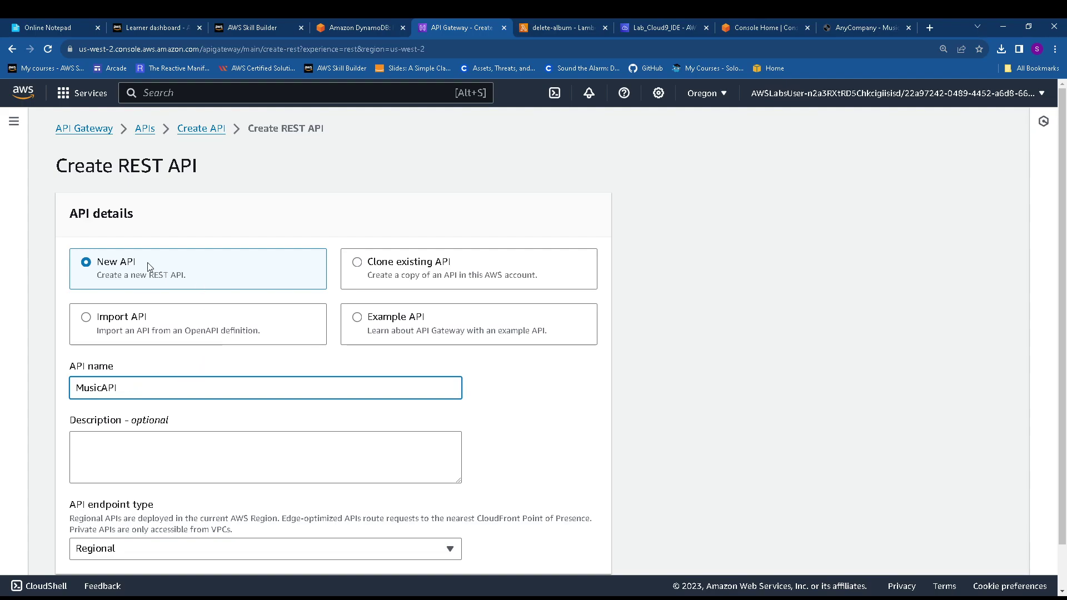
pyautogui.moveTo(148, 263); pyautogui.dragTo(95, 263)
pyautogui.click(355, 29)
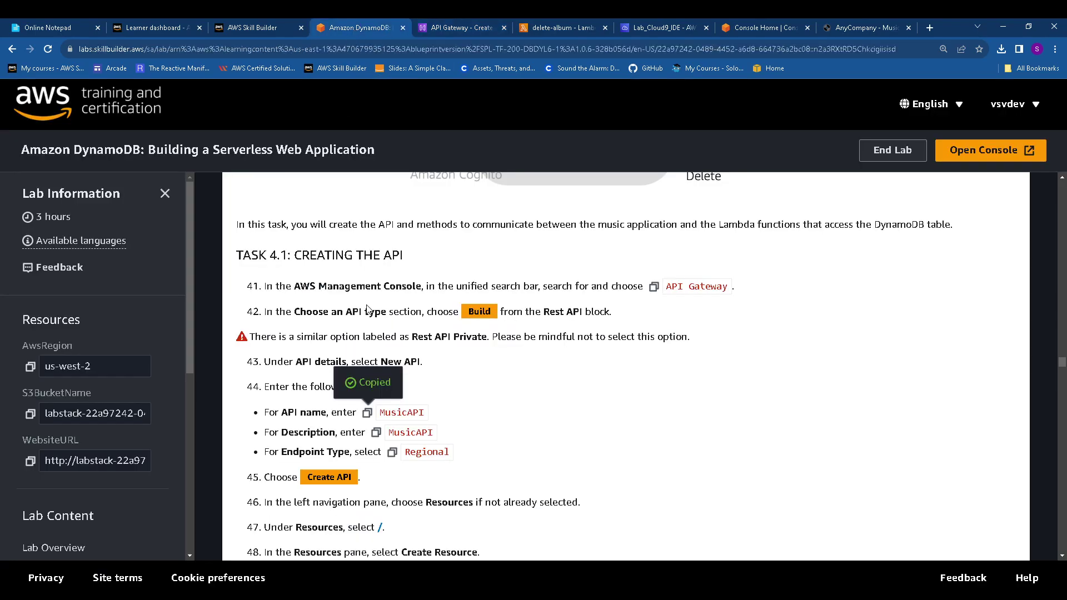
pyautogui.click(377, 434)
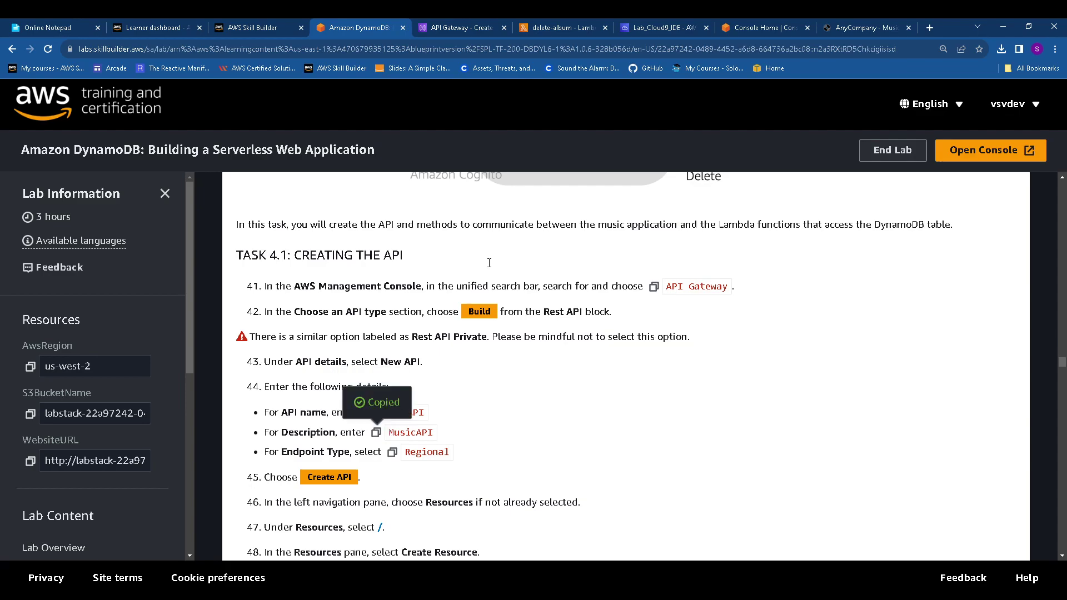
pyautogui.click(458, 23)
pyautogui.click(136, 448)
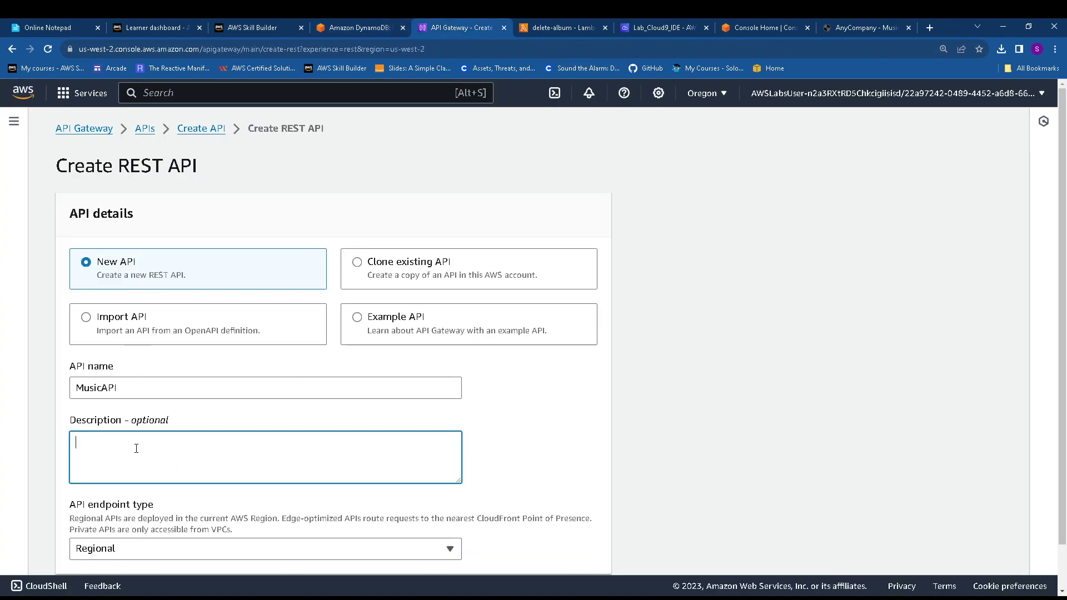
pyautogui.hotkey('ctrl', 'v')
# Keep the Regional endpoint type and create the MusicAPI REST API
pyautogui.click(370, 23)
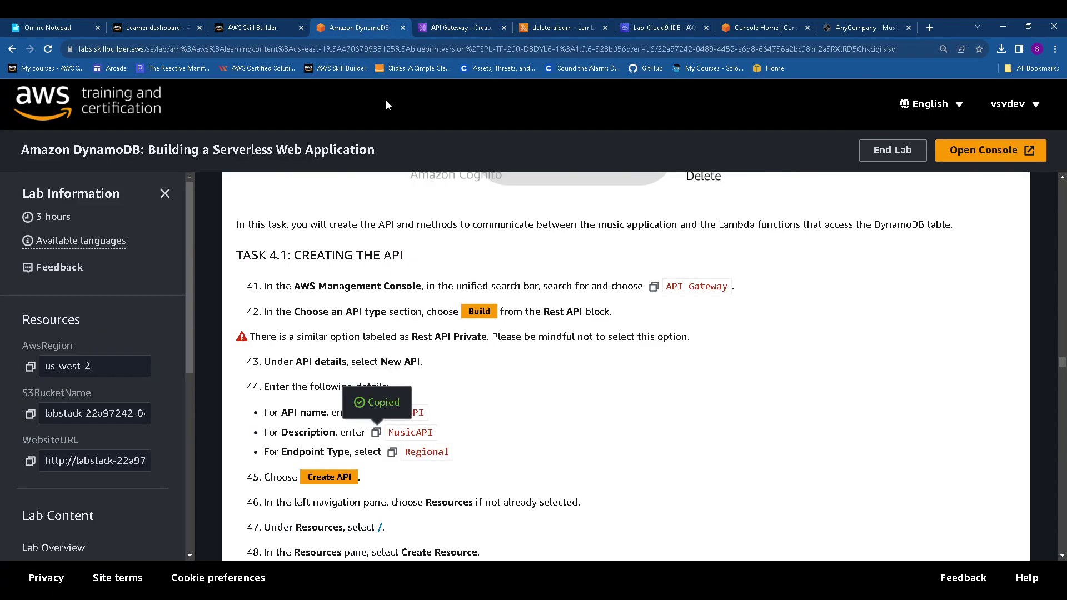
pyautogui.click(393, 453)
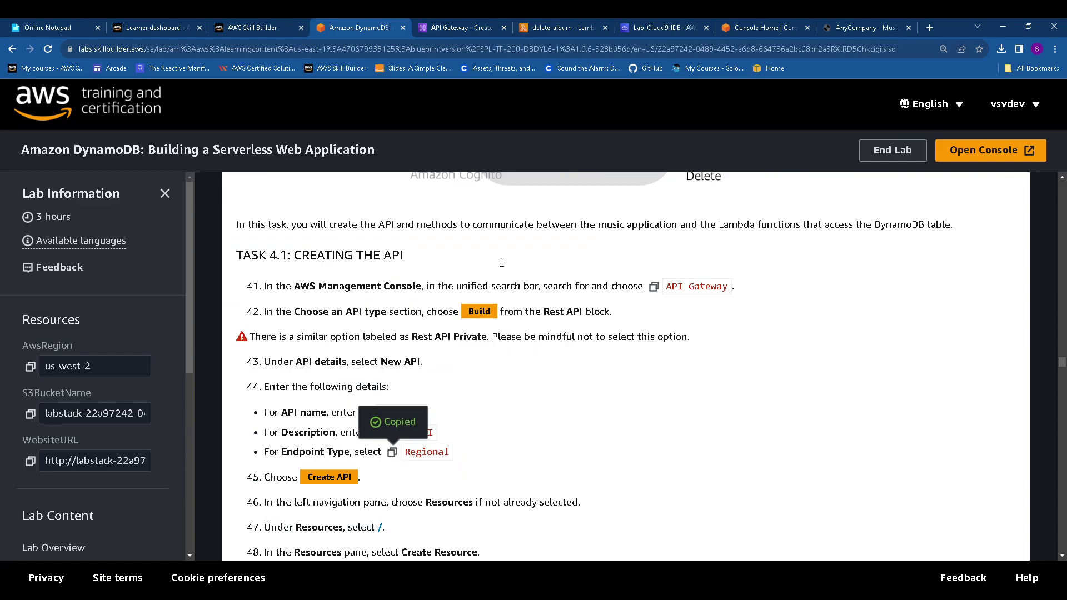
pyautogui.click(483, 26)
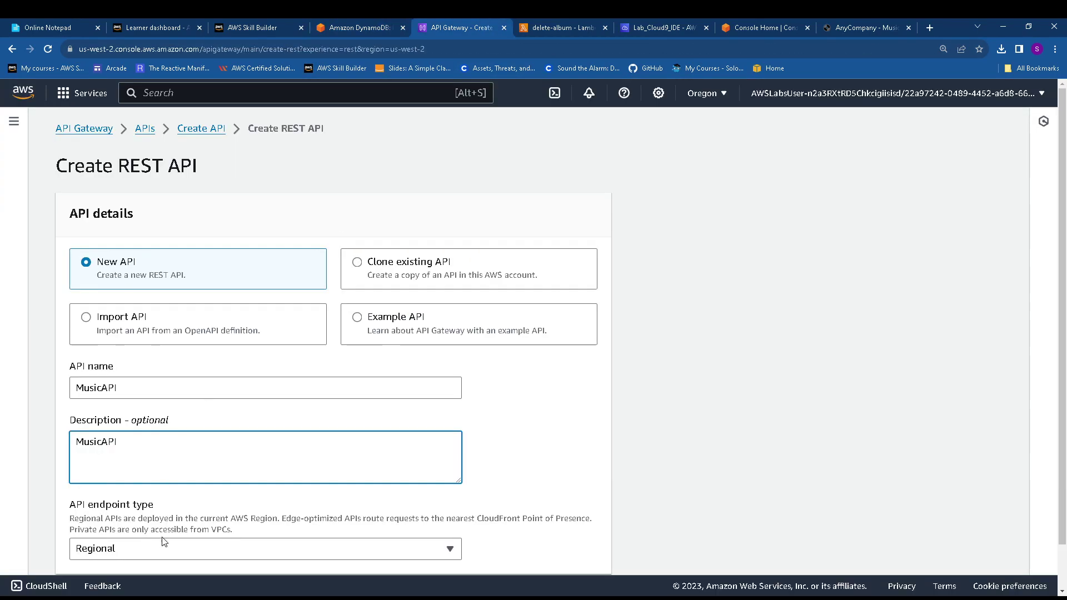
pyautogui.scroll(-2, 130, 521)
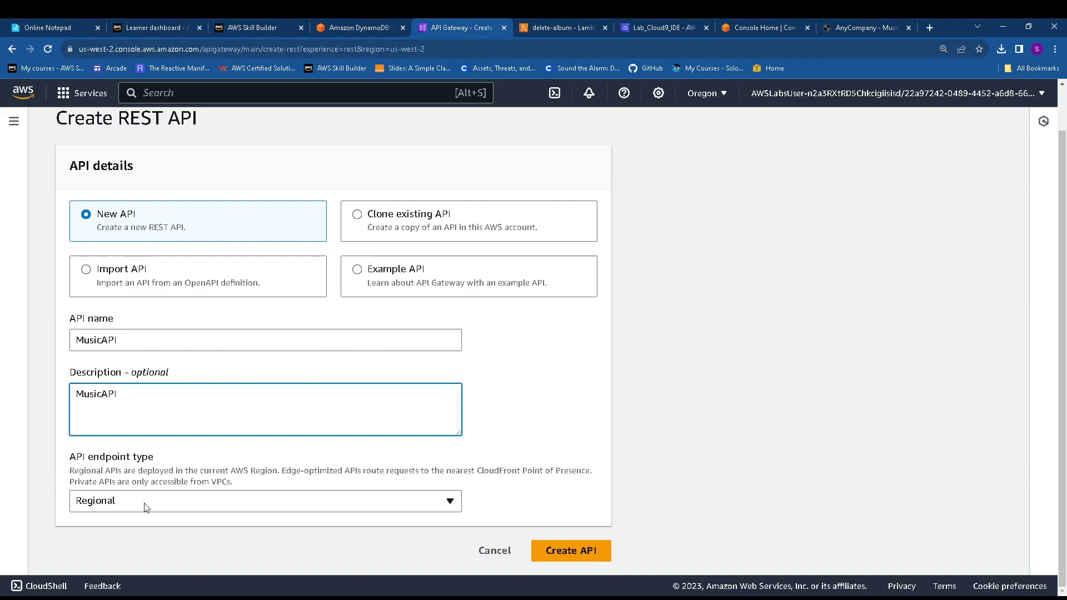
pyautogui.click(101, 506)
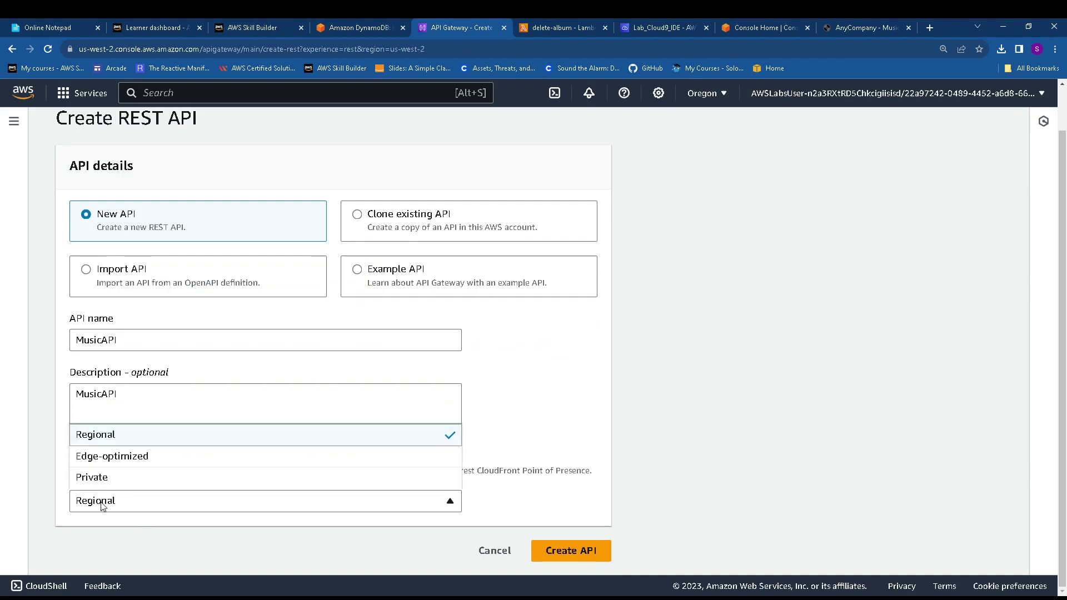
pyautogui.click(108, 439)
pyautogui.click(568, 551)
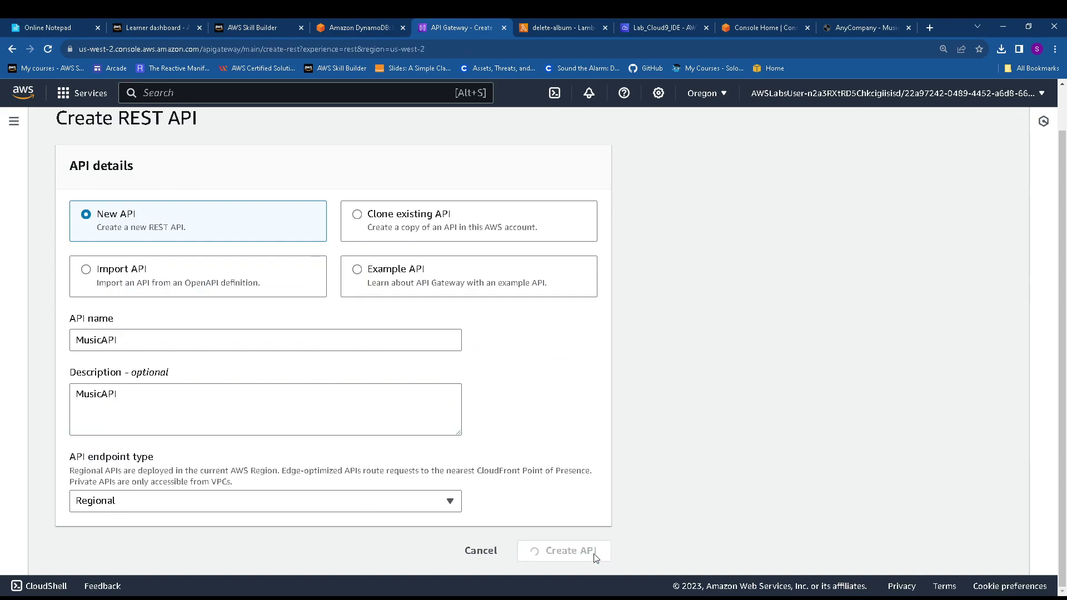
# Check the lab guide and view MusicAPI's Resources page showing only root /
pyautogui.click(358, 27)
pyautogui.scroll(-4, 395, 293)
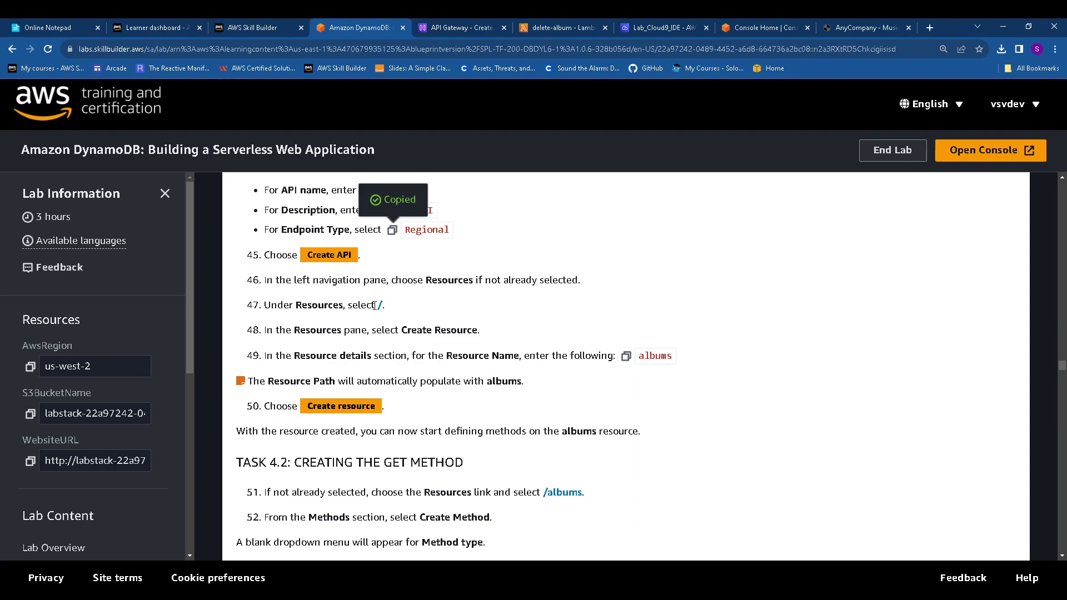
pyautogui.moveTo(375, 305); pyautogui.dragTo(396, 313)
pyautogui.click(461, 22)
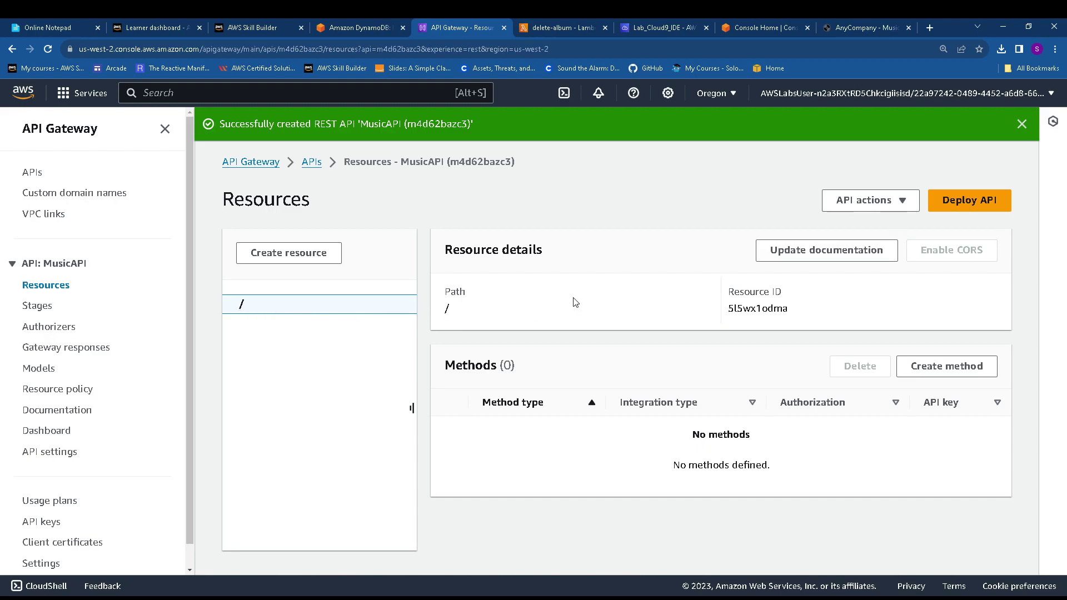
# Copy the resource name albums from the lab guide and begin creating a resource
pyautogui.click(371, 25)
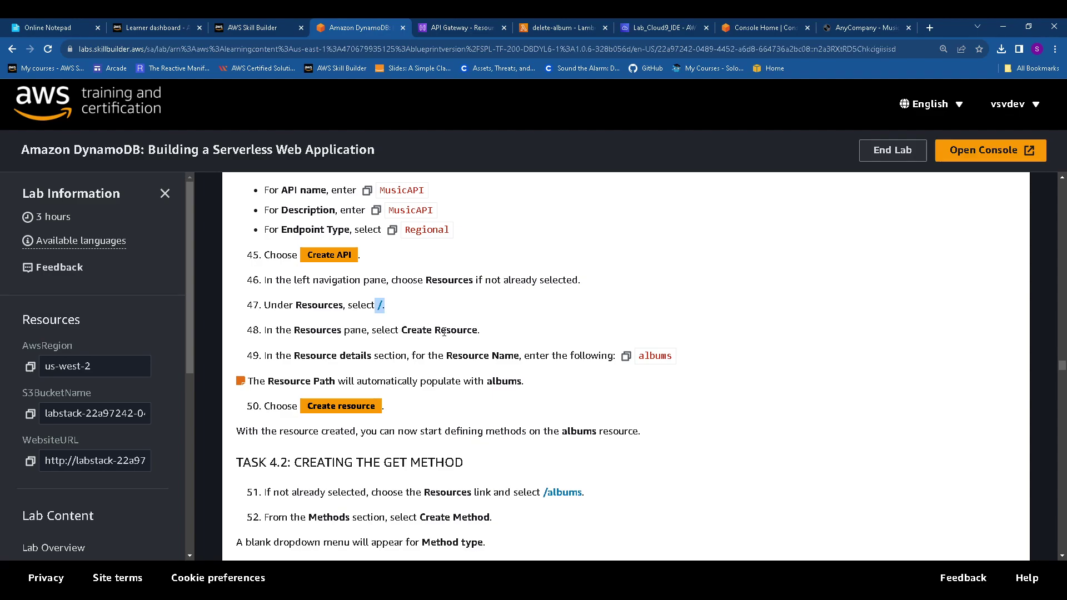
pyautogui.click(627, 358)
pyautogui.click(461, 26)
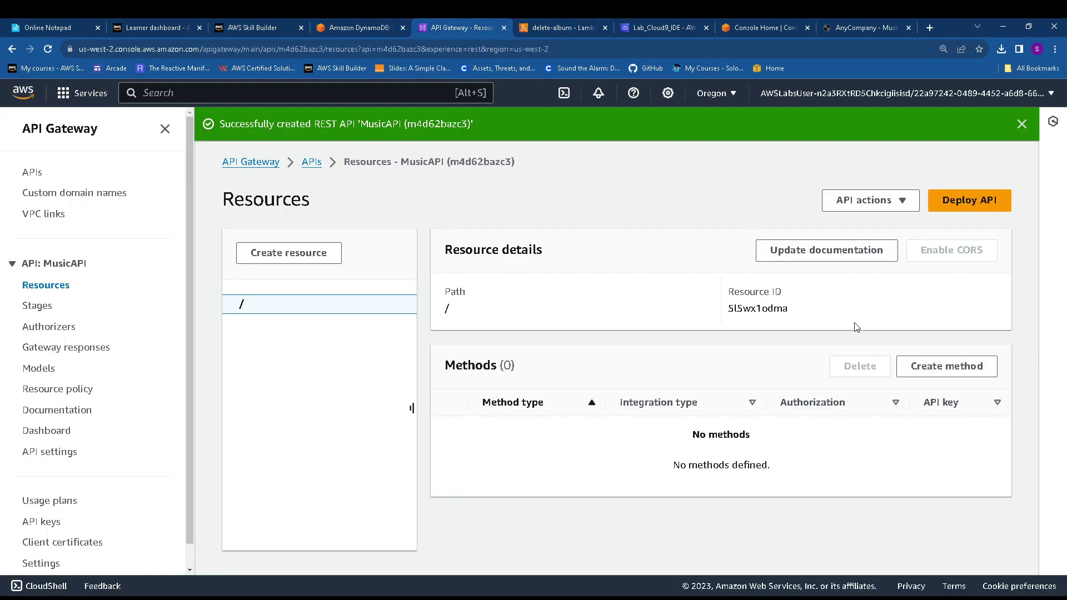
pyautogui.click(299, 255)
# Keep root / as the parent path and paste albums as the resource name
pyautogui.click(122, 366)
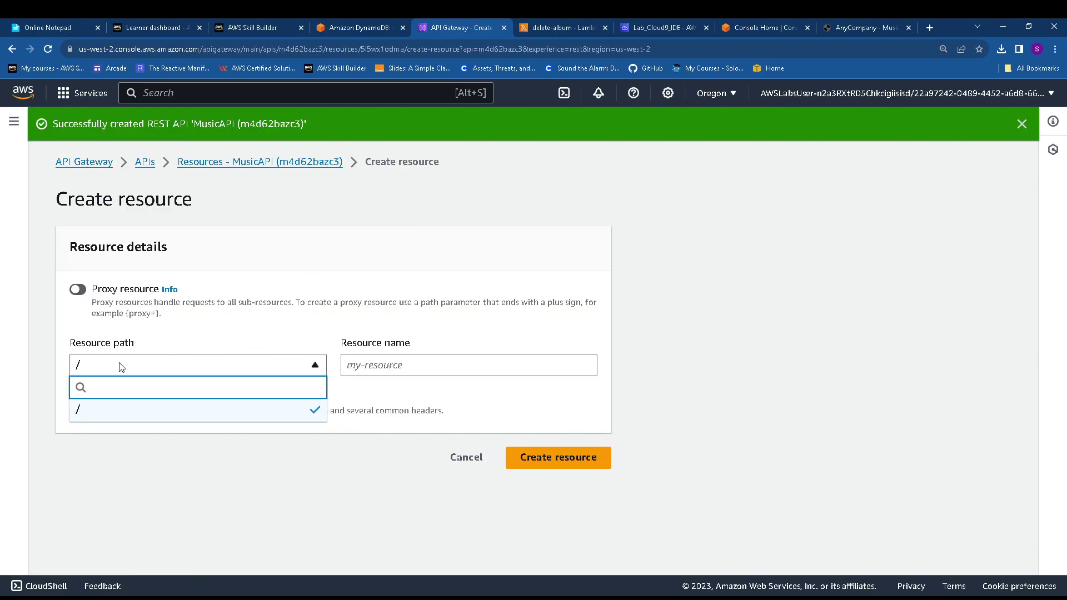
pyautogui.write('albums')
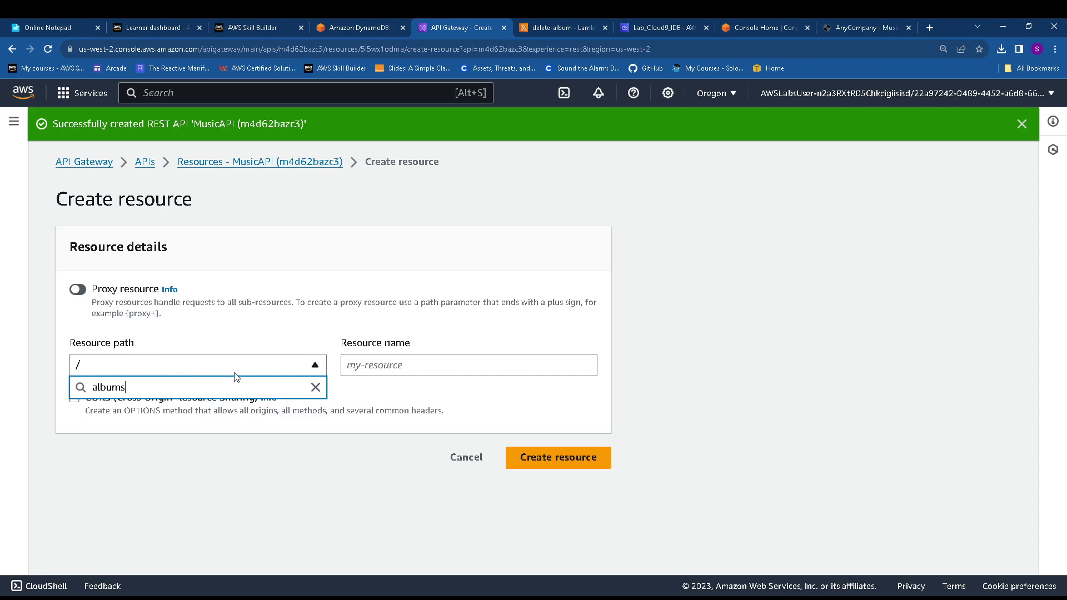
pyautogui.click(196, 367)
pyautogui.click(106, 366)
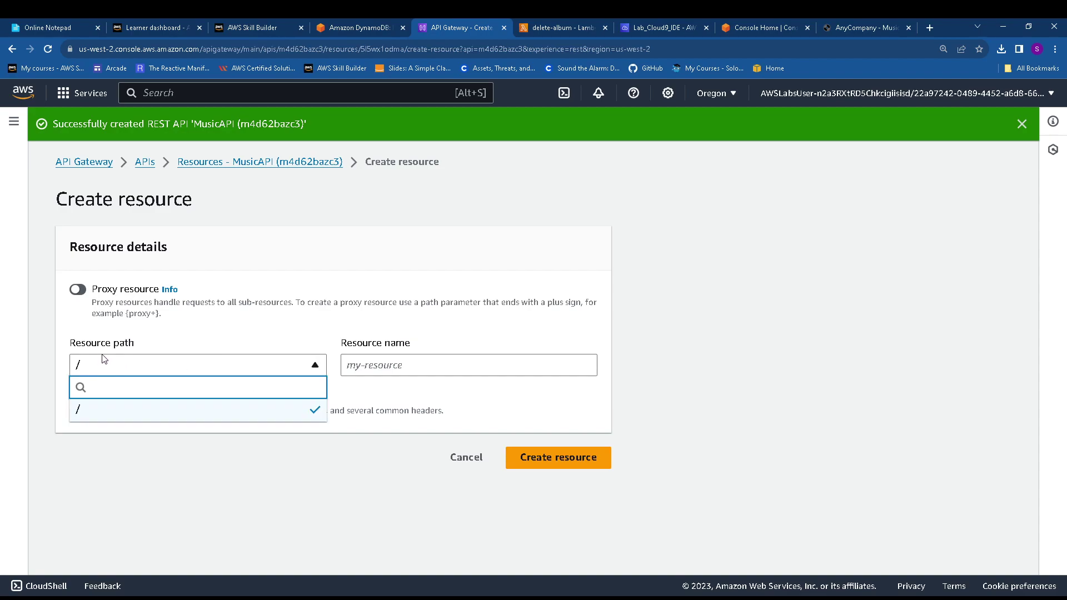
pyautogui.hotkey('ctrl', 'v')
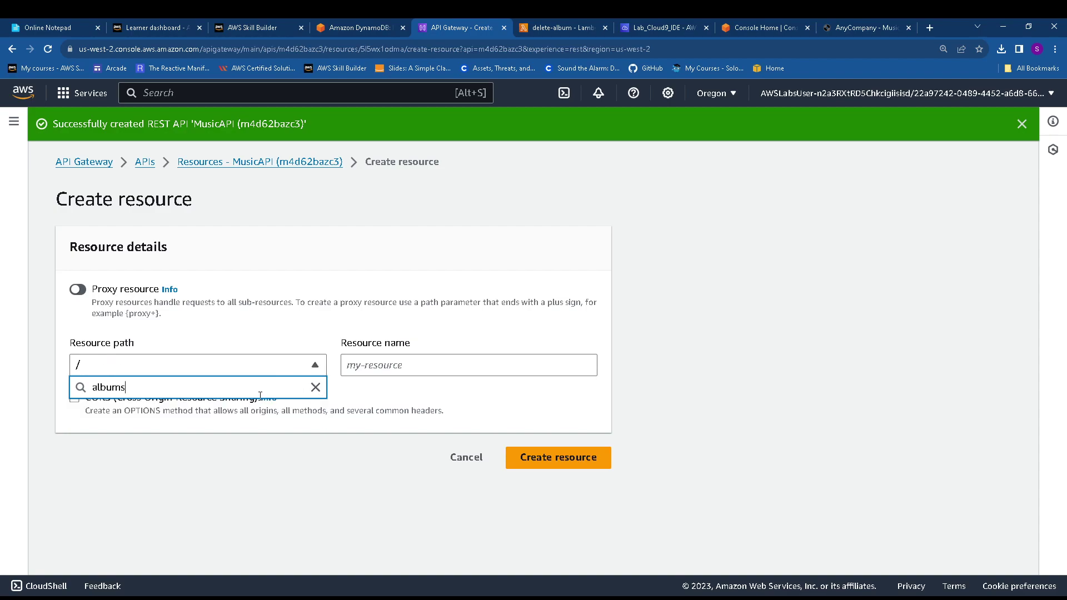
pyautogui.click(676, 410)
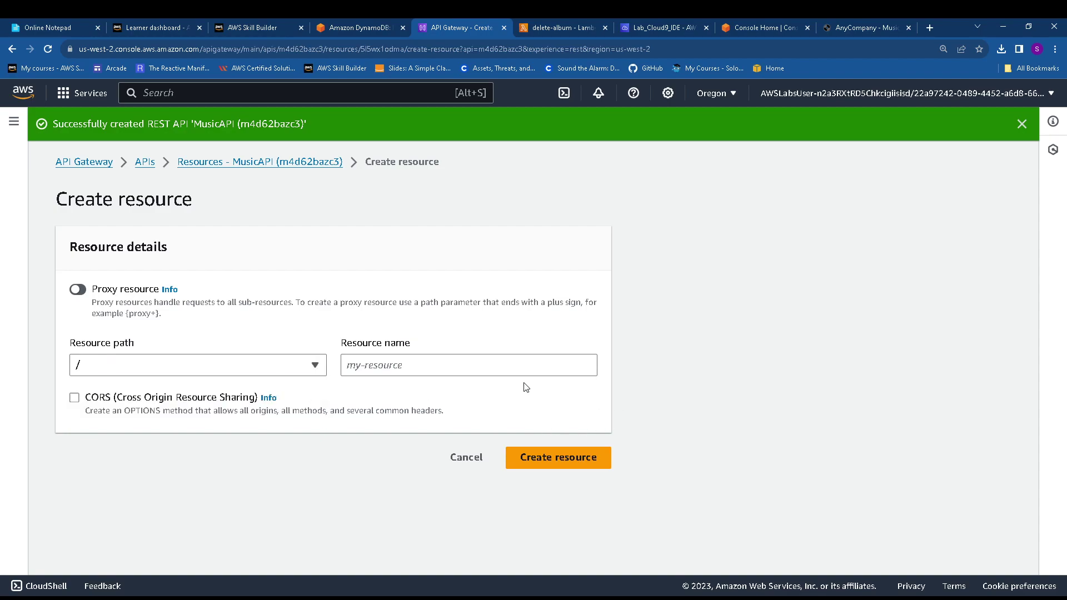
pyautogui.click(394, 367)
pyautogui.hotkey('ctrl', 'v')
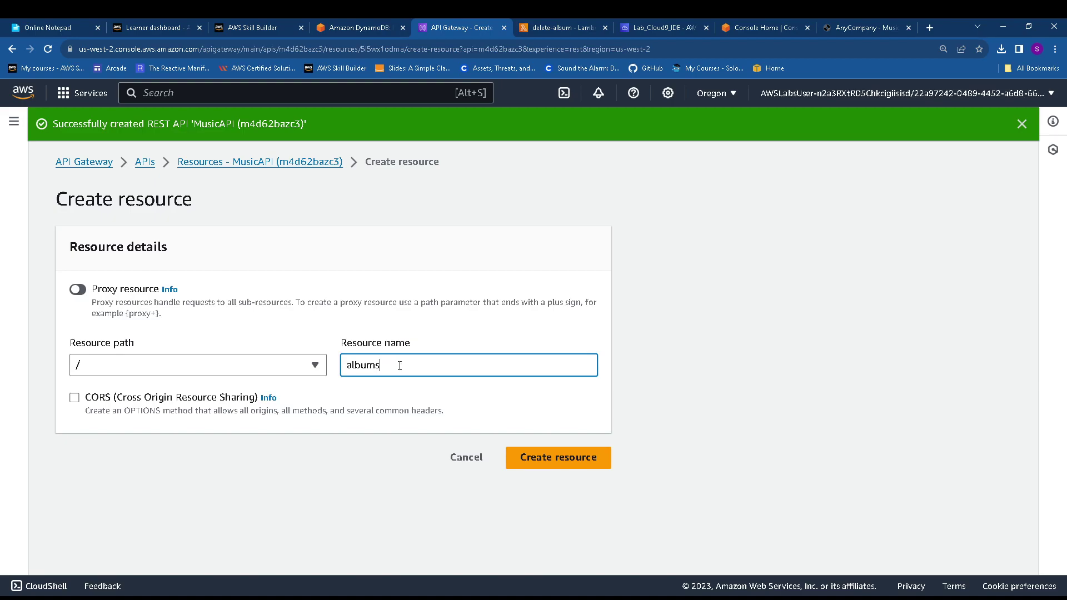
# Create the /albums resource and read the Task 4.2 GET method steps
pyautogui.click(362, 27)
pyautogui.scroll(-2, 417, 380)
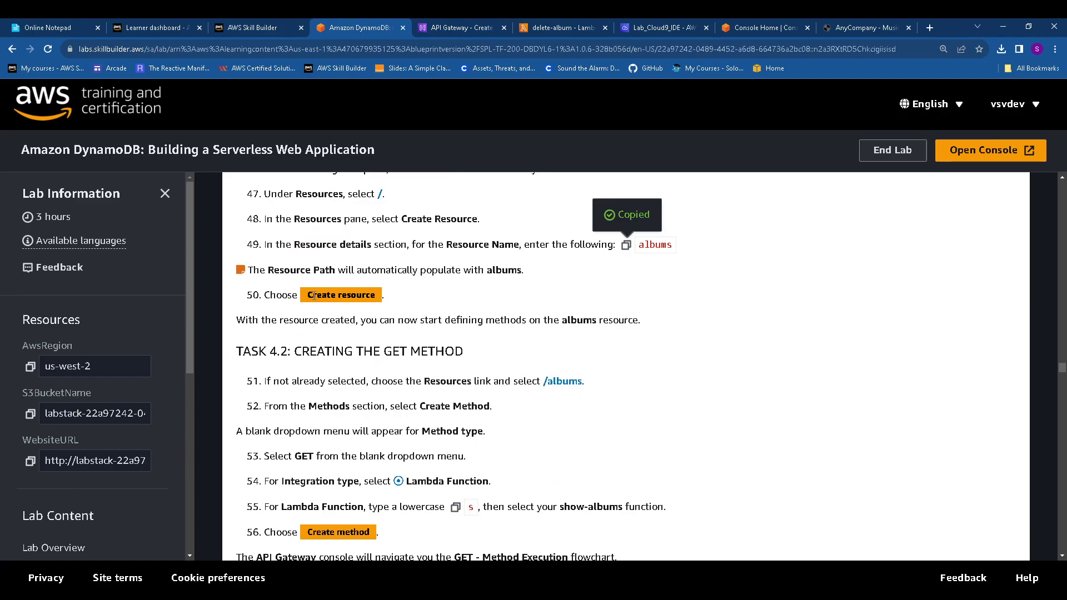
pyautogui.click(469, 28)
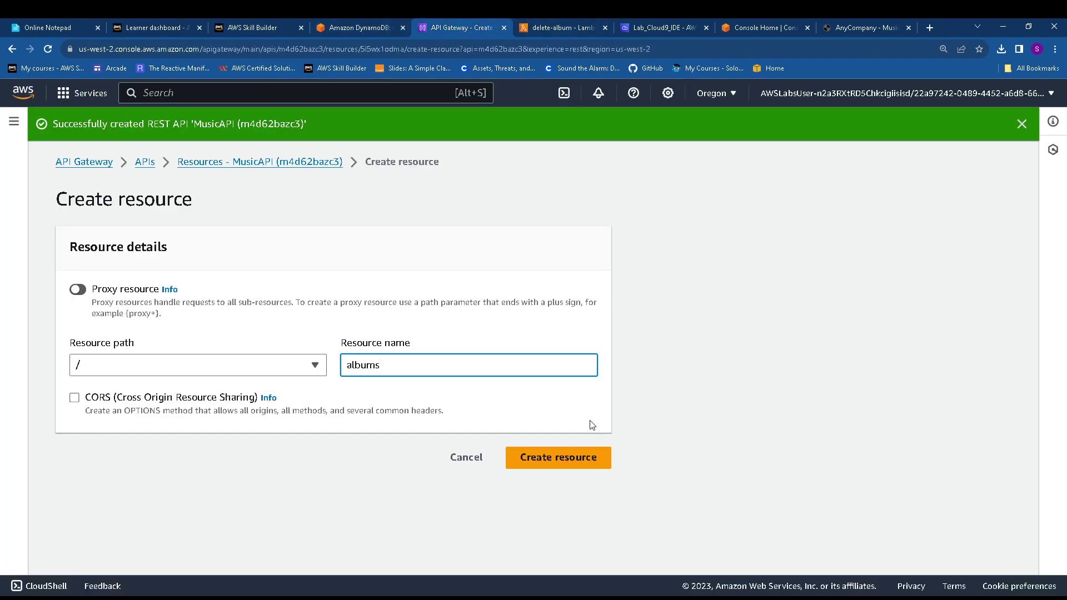
pyautogui.click(597, 457)
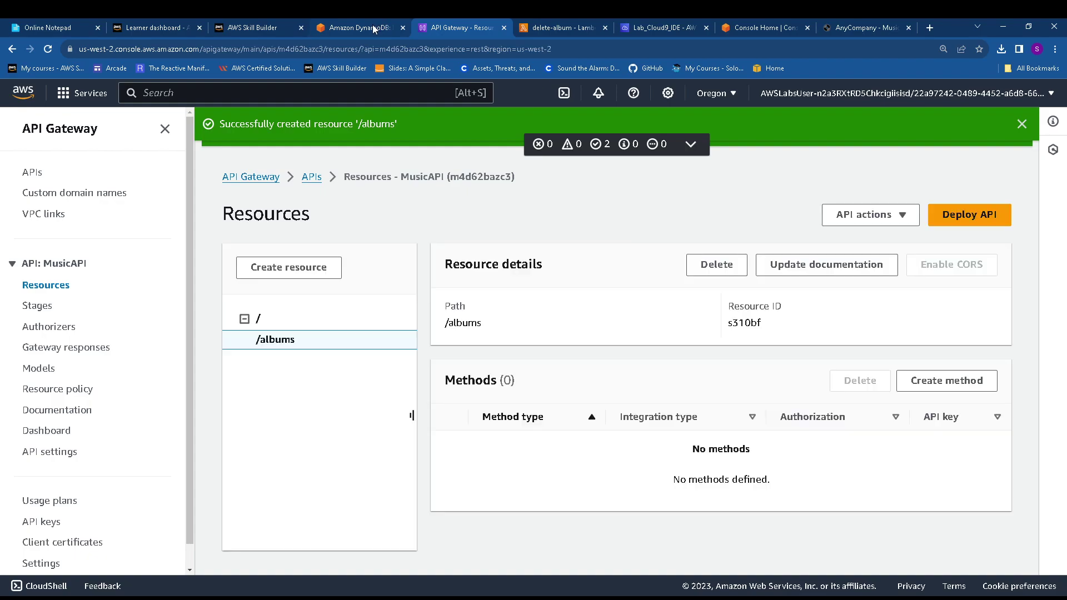
pyautogui.click(372, 26)
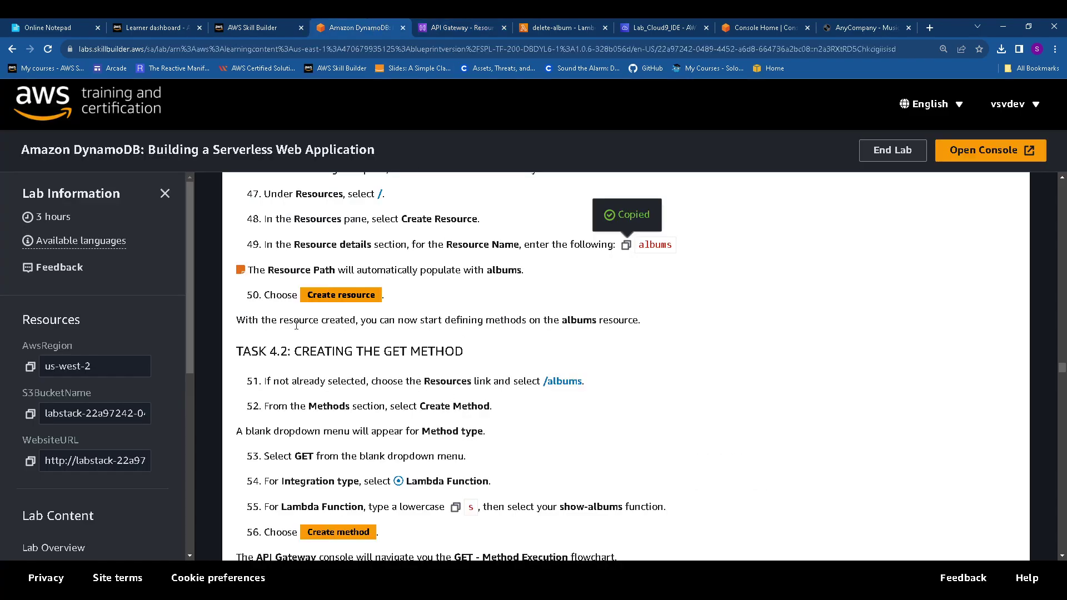
pyautogui.scroll(-1, 296, 325)
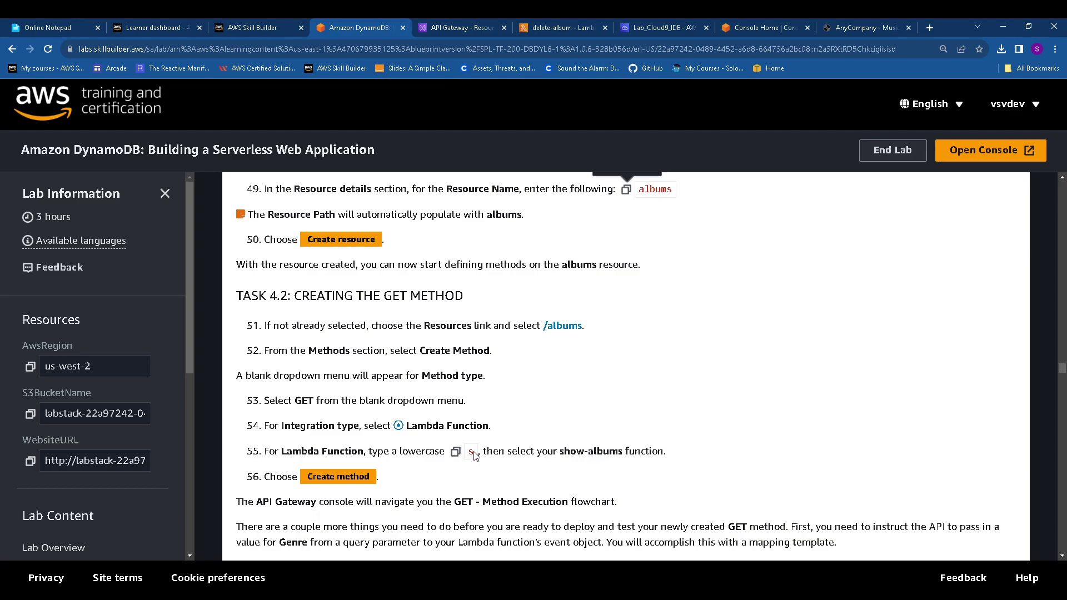
# Start a new method on /albums with GET as the method type
pyautogui.click(456, 452)
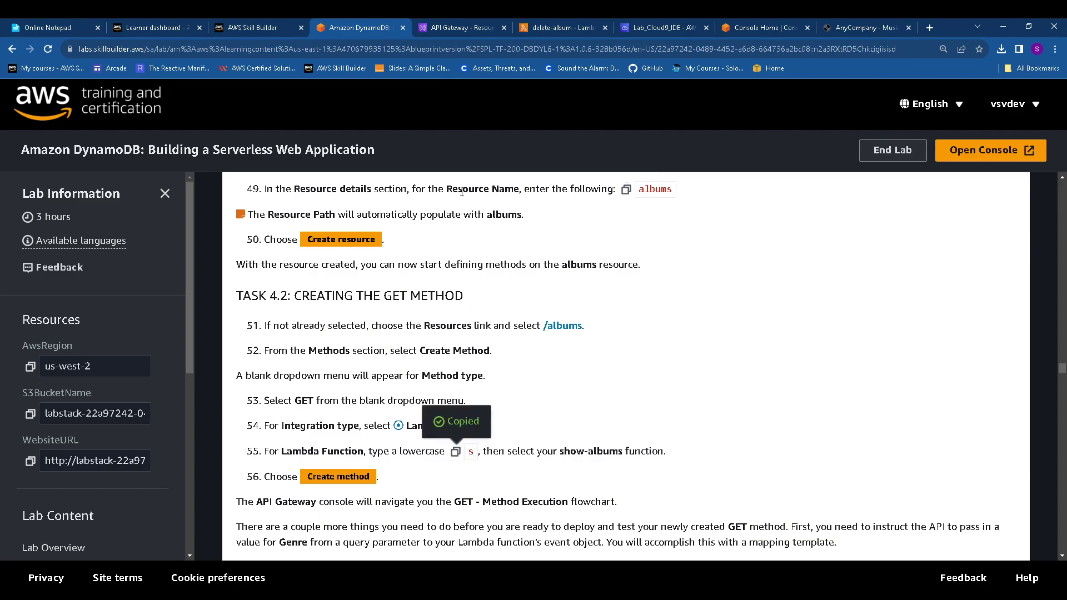
pyautogui.click(427, 32)
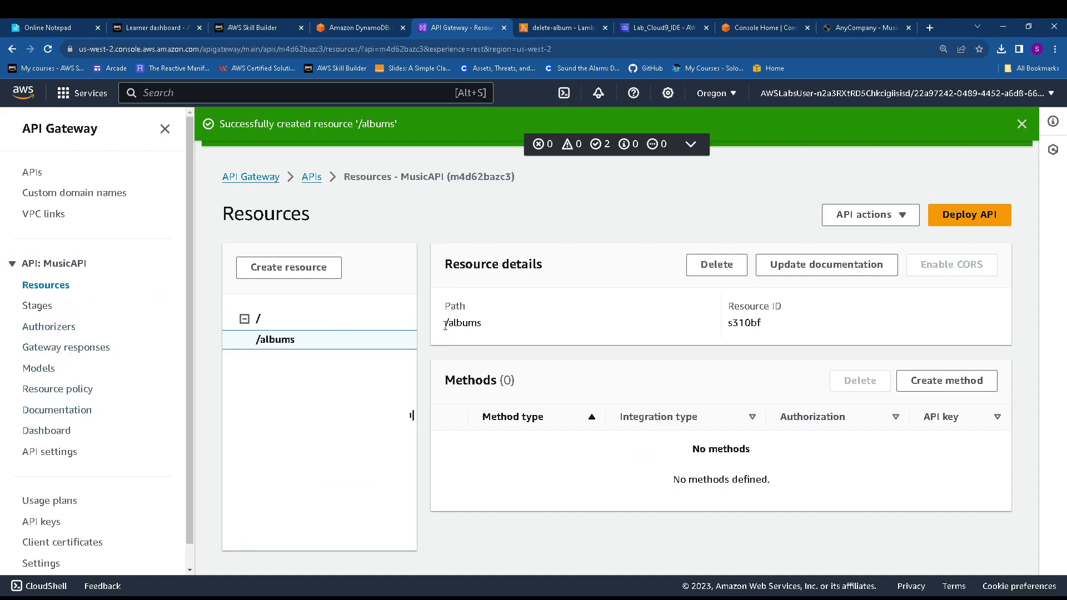
pyautogui.click(945, 381)
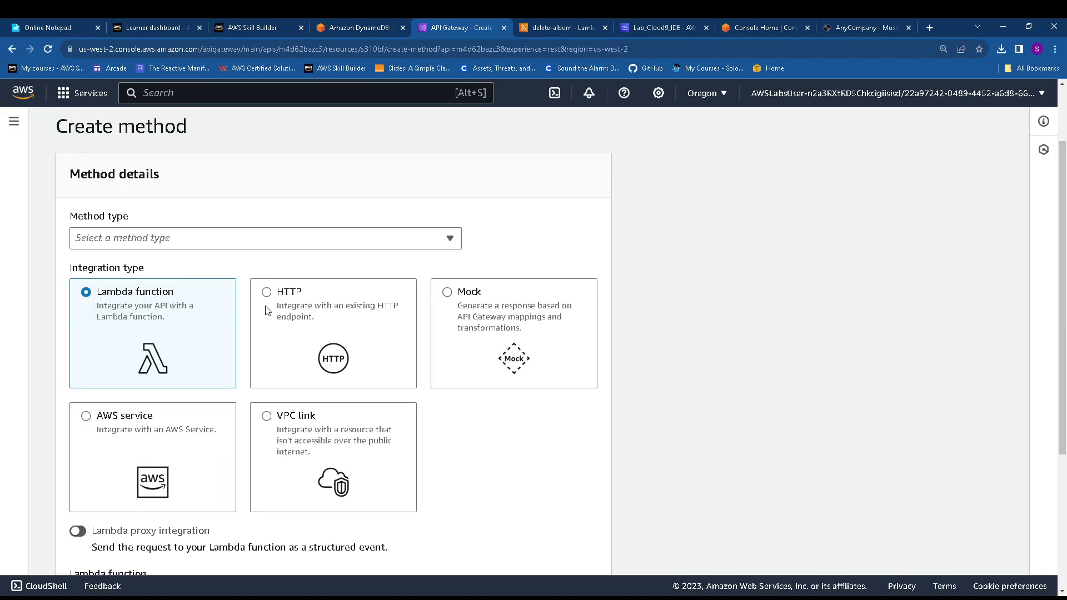
pyautogui.click(192, 244)
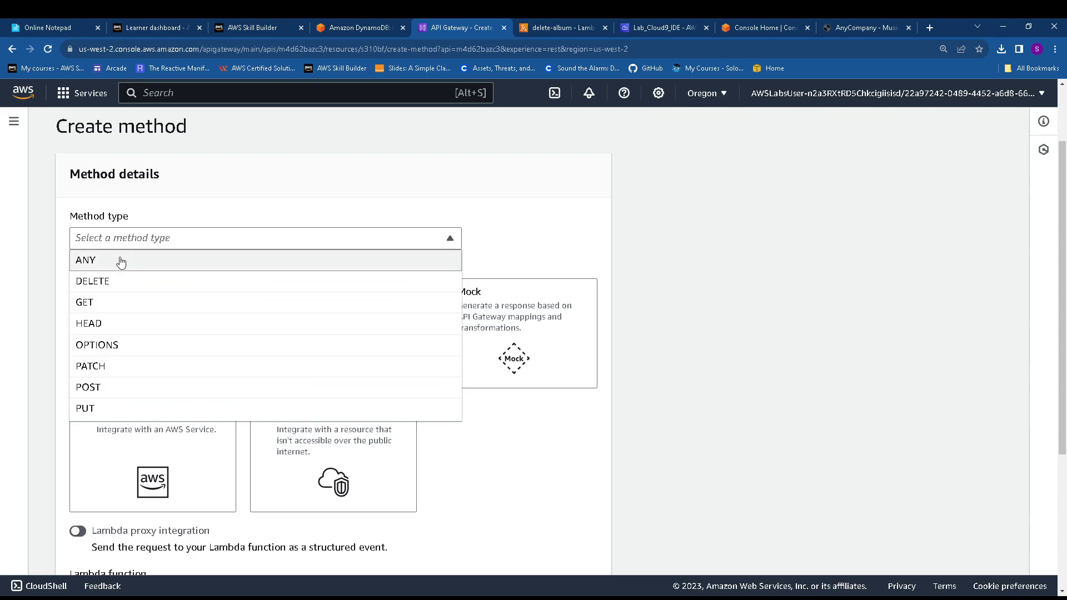
pyautogui.click(91, 307)
pyautogui.scroll(-3, 142, 327)
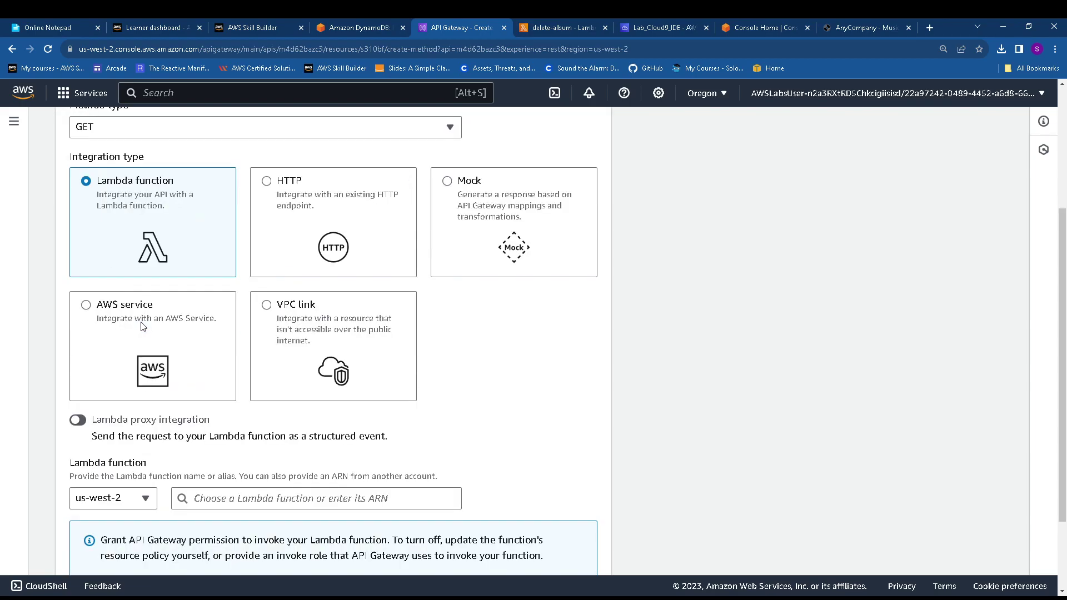
pyautogui.scroll(-1, 139, 342)
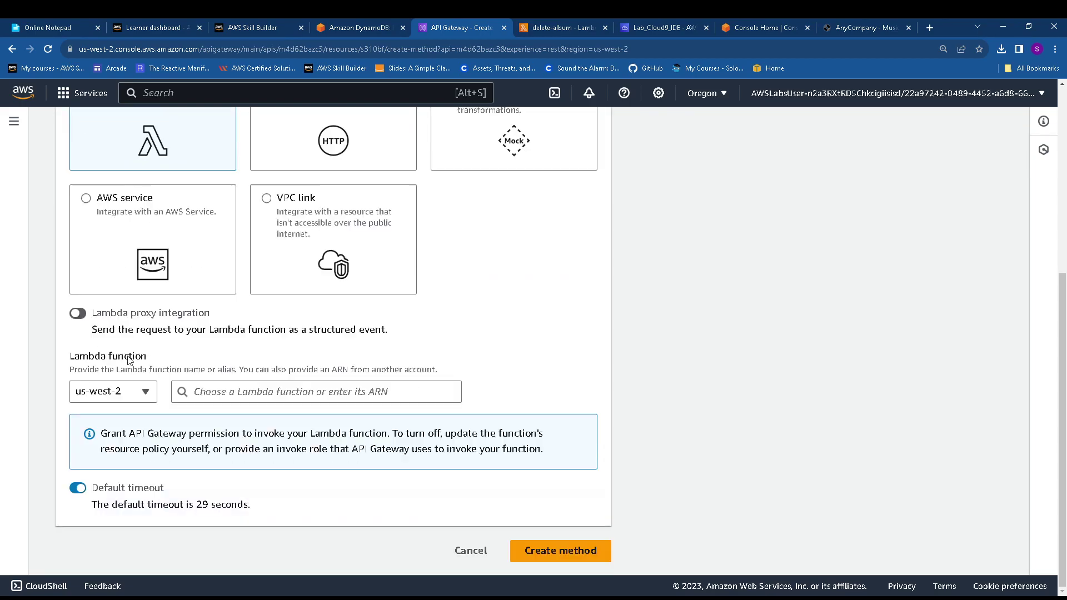
# Search 'show' in the Lambda function field and select show-albums
pyautogui.click(217, 395)
pyautogui.write('s')
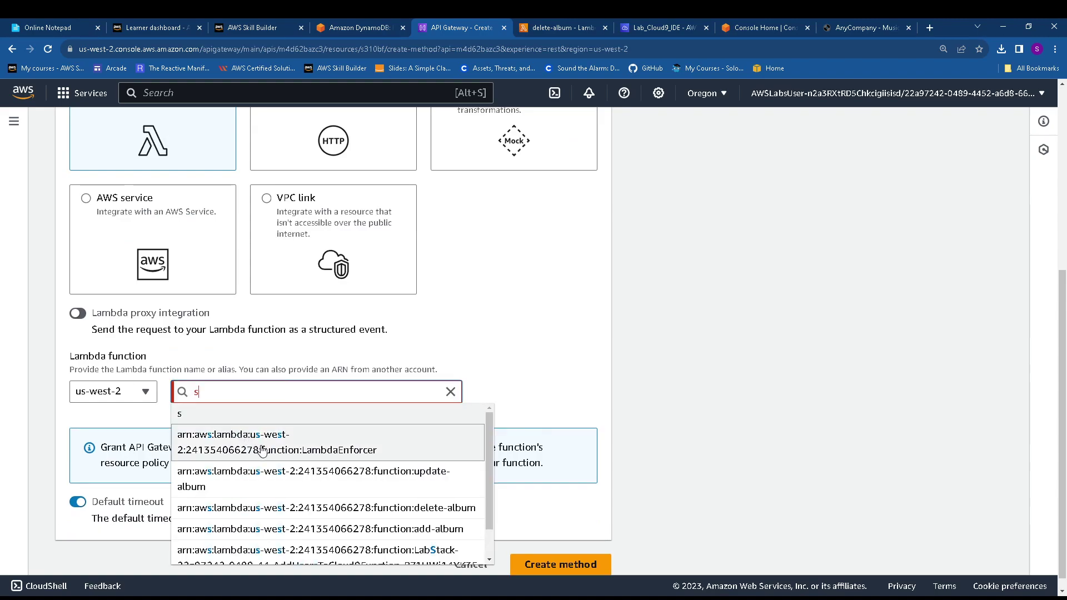
pyautogui.click(341, 26)
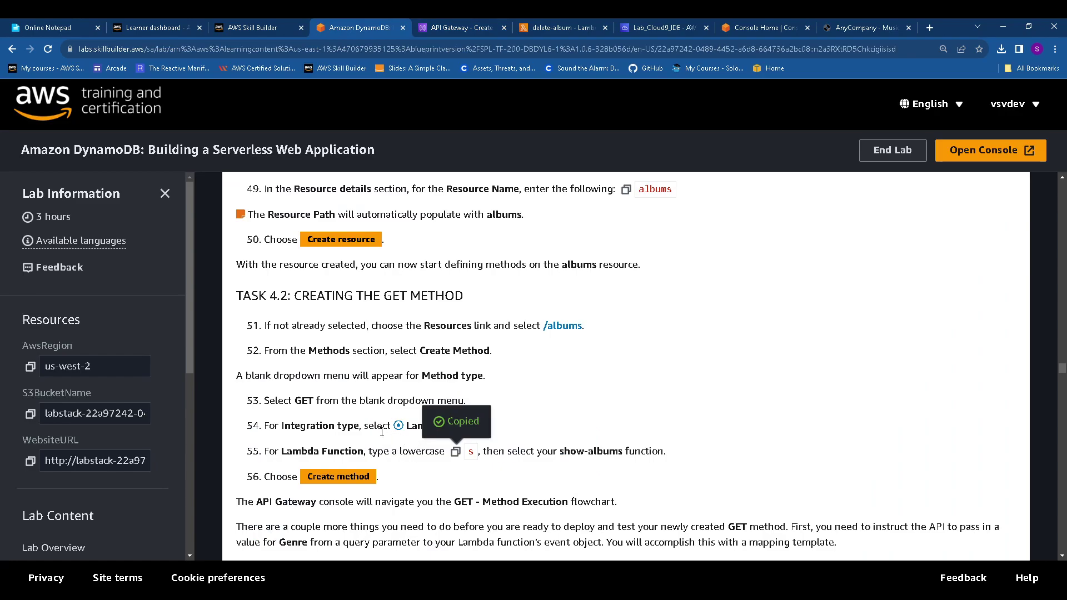
pyautogui.scroll(-1, 553, 417)
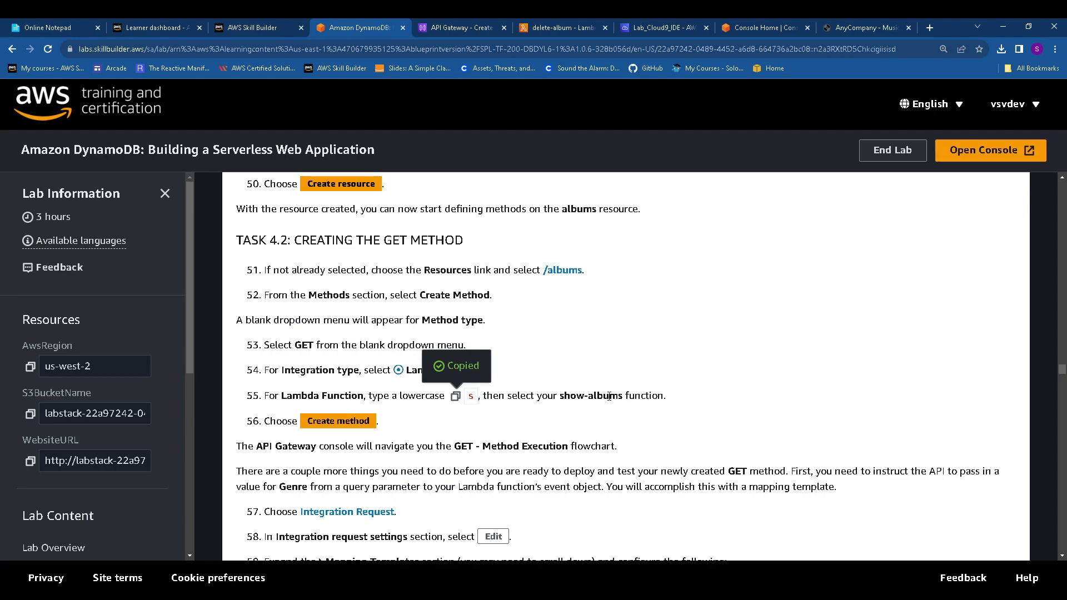
pyautogui.doubleClick(576, 396)
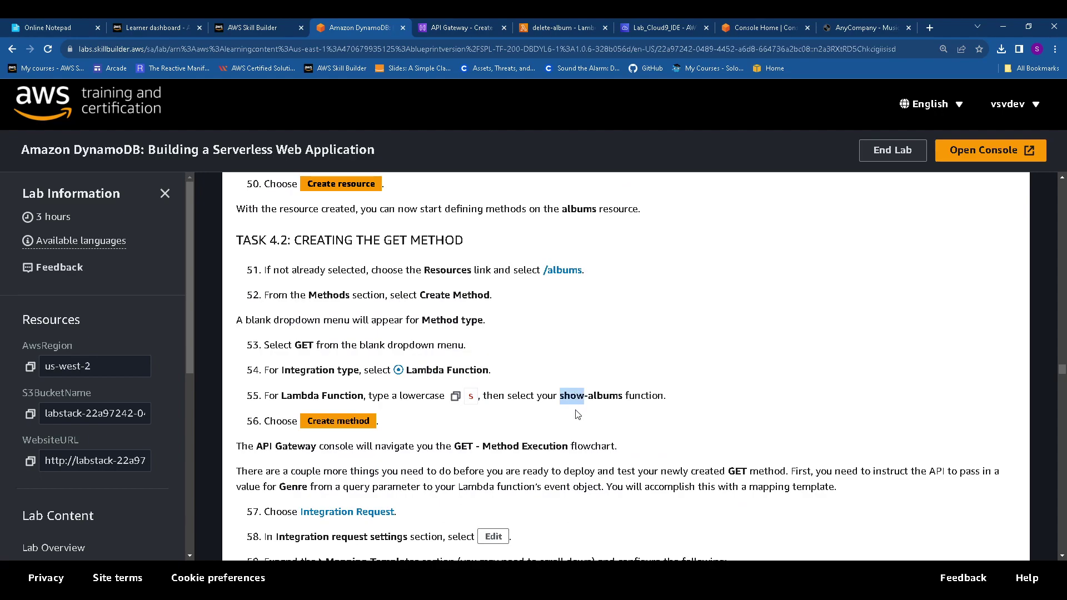
pyautogui.click(466, 22)
pyautogui.moveTo(220, 392); pyautogui.dragTo(191, 393)
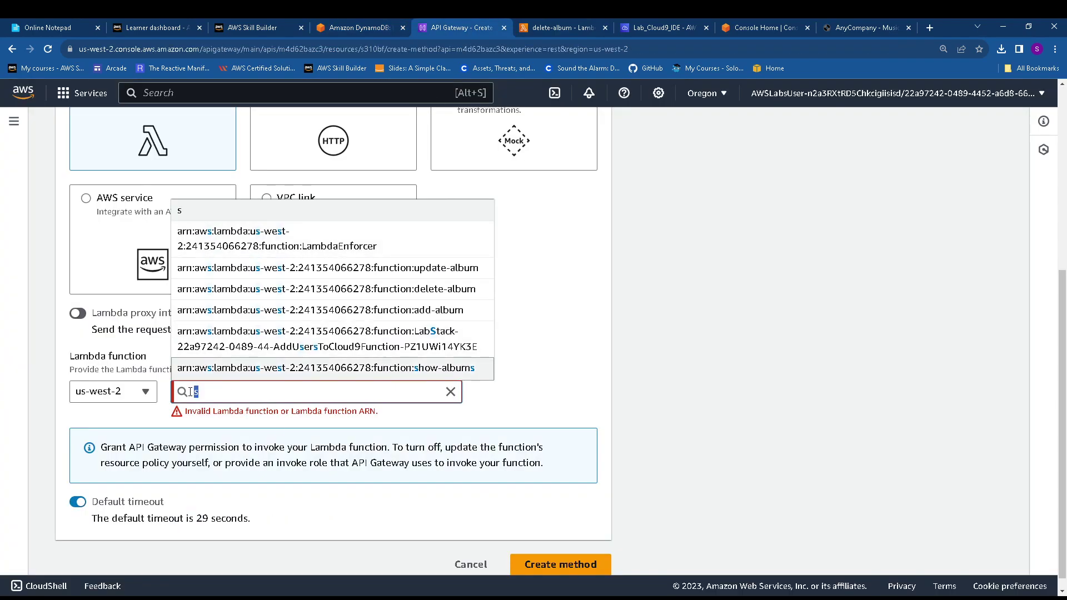
pyautogui.write('show')
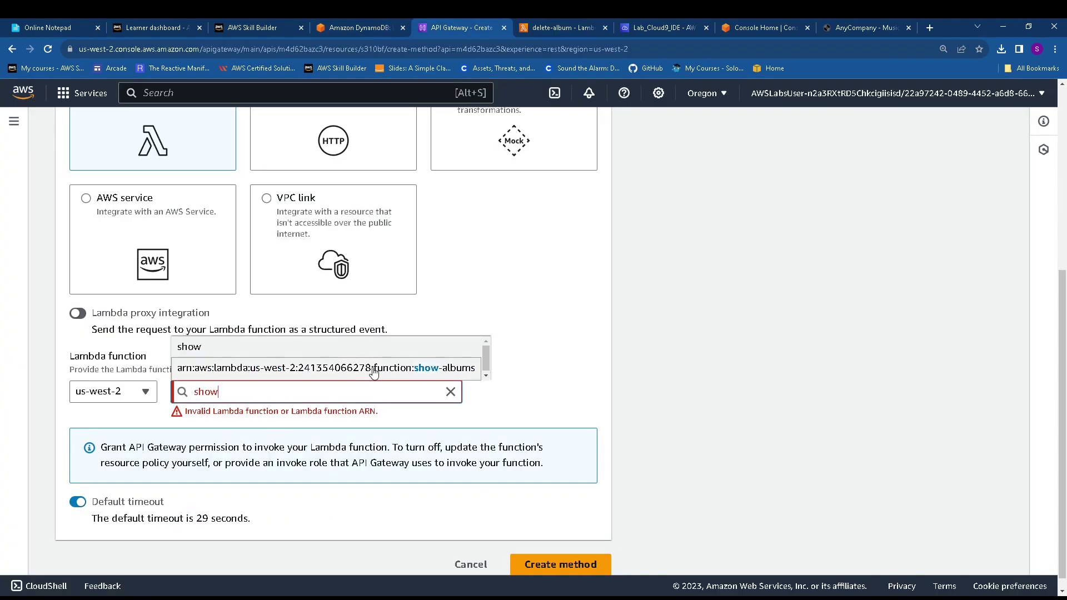
pyautogui.click(374, 368)
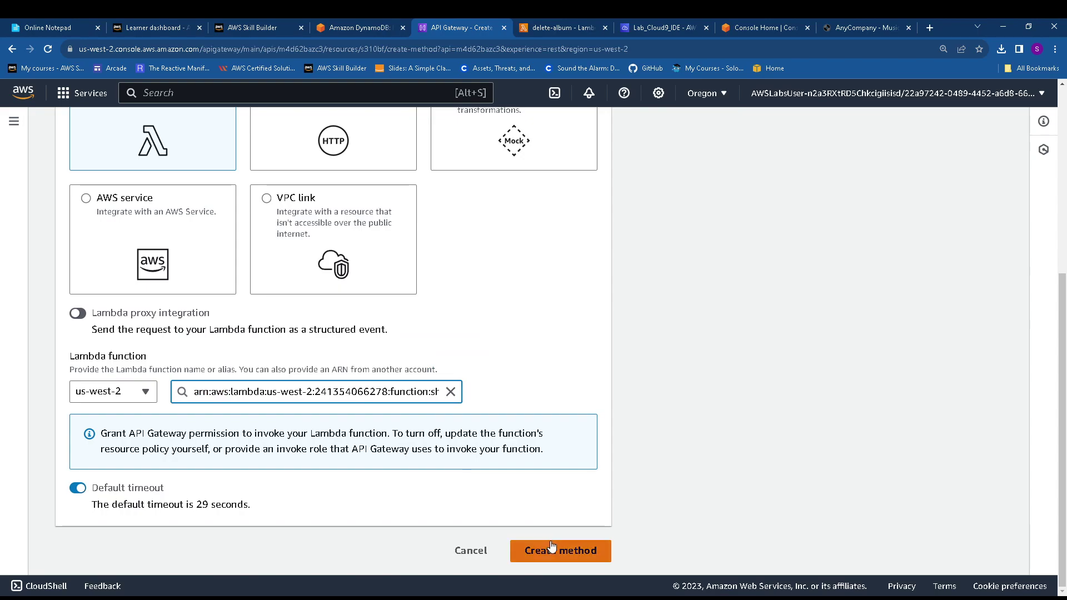
# Check the lab instructions, then create the GET method
pyautogui.click(358, 27)
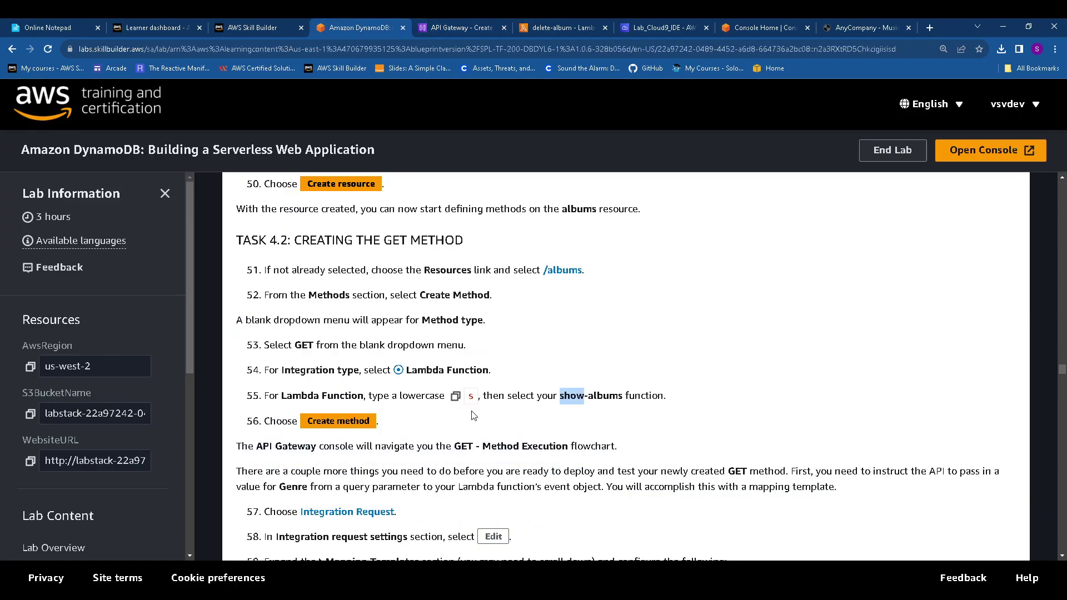
pyautogui.scroll(-1, 368, 421)
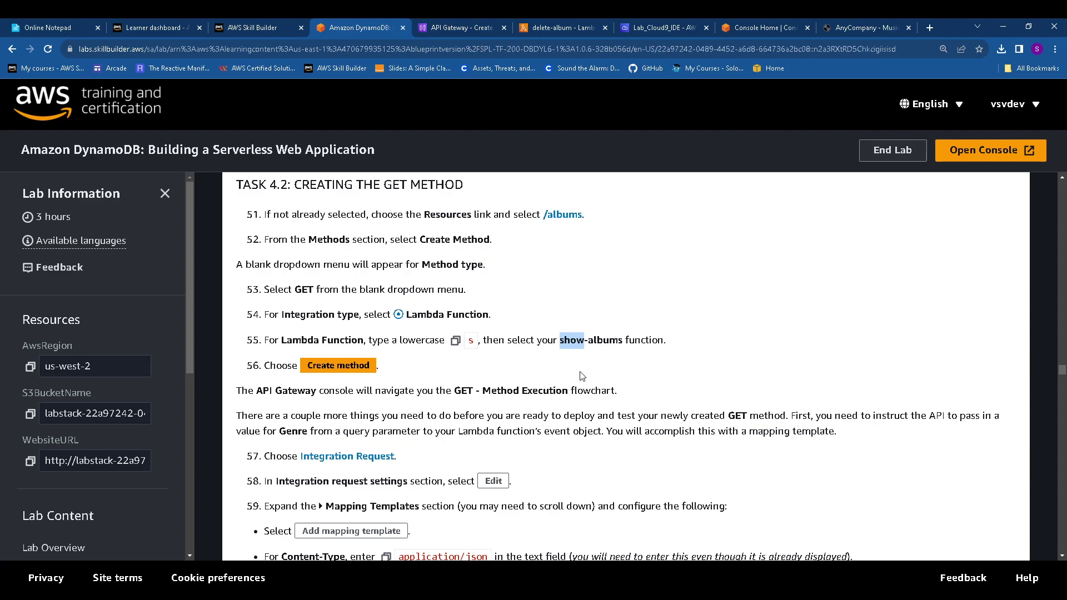
pyautogui.click(472, 25)
pyautogui.click(555, 550)
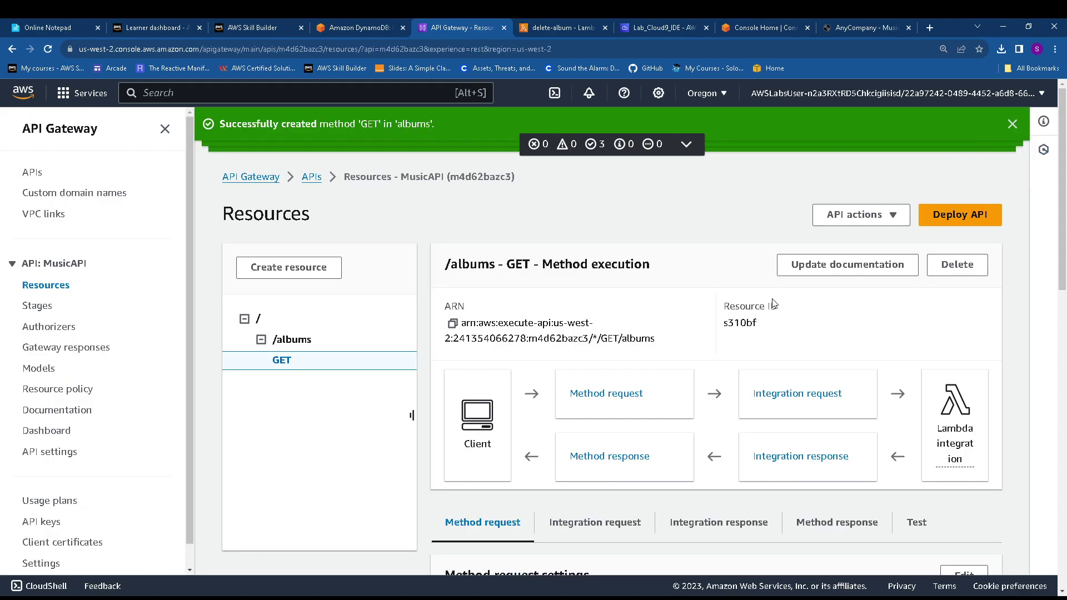
# Dismiss the GET, /albums and MusicAPI success banners and find step 57's Integration Request
pyautogui.click(1012, 124)
pyautogui.click(1012, 123)
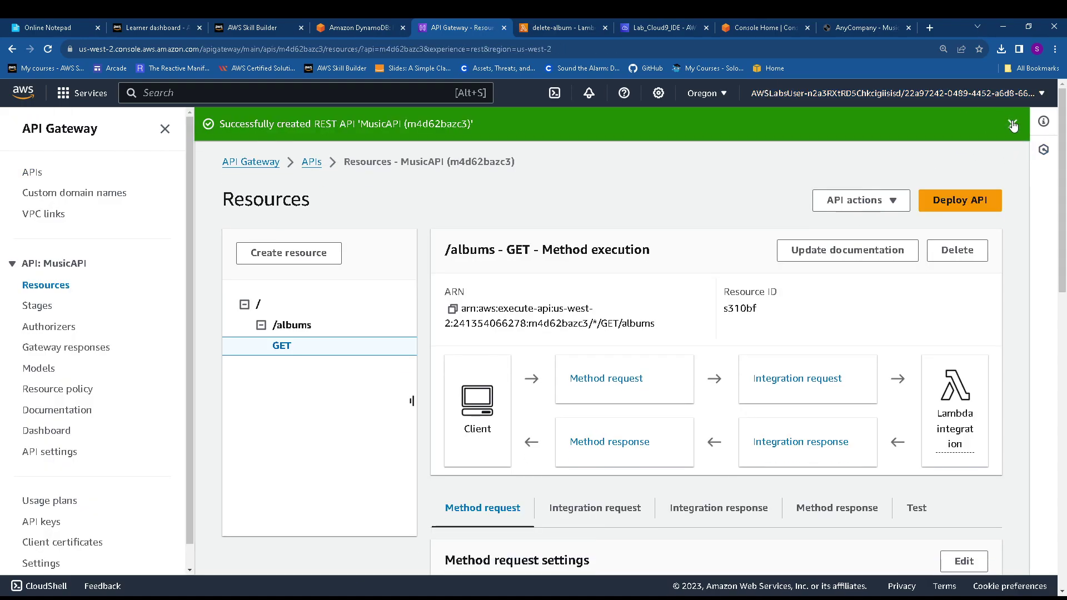
pyautogui.click(1013, 123)
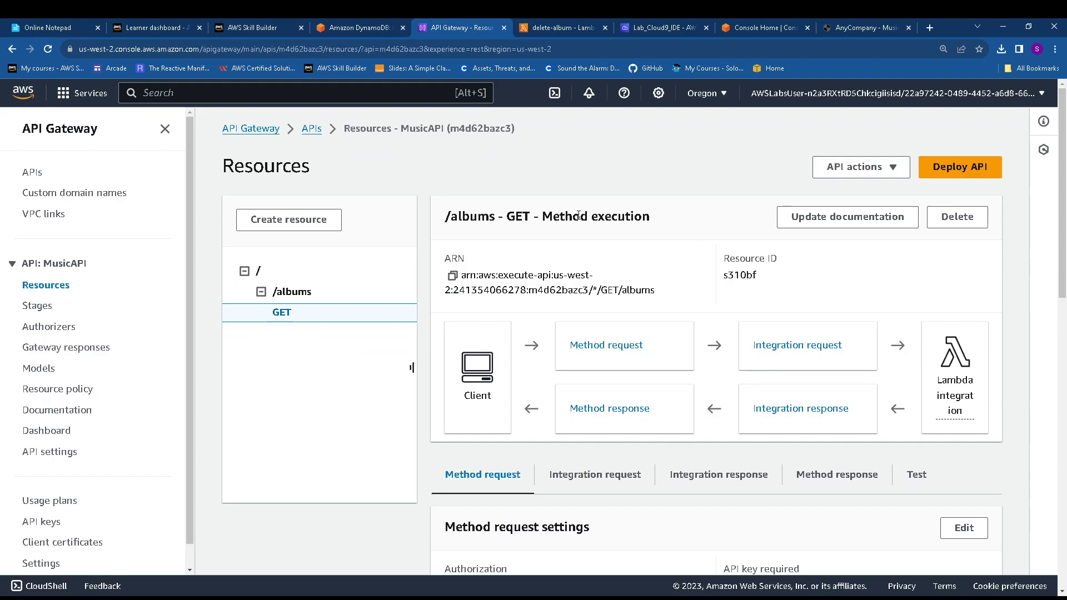
pyautogui.click(361, 28)
pyautogui.scroll(-2, 359, 383)
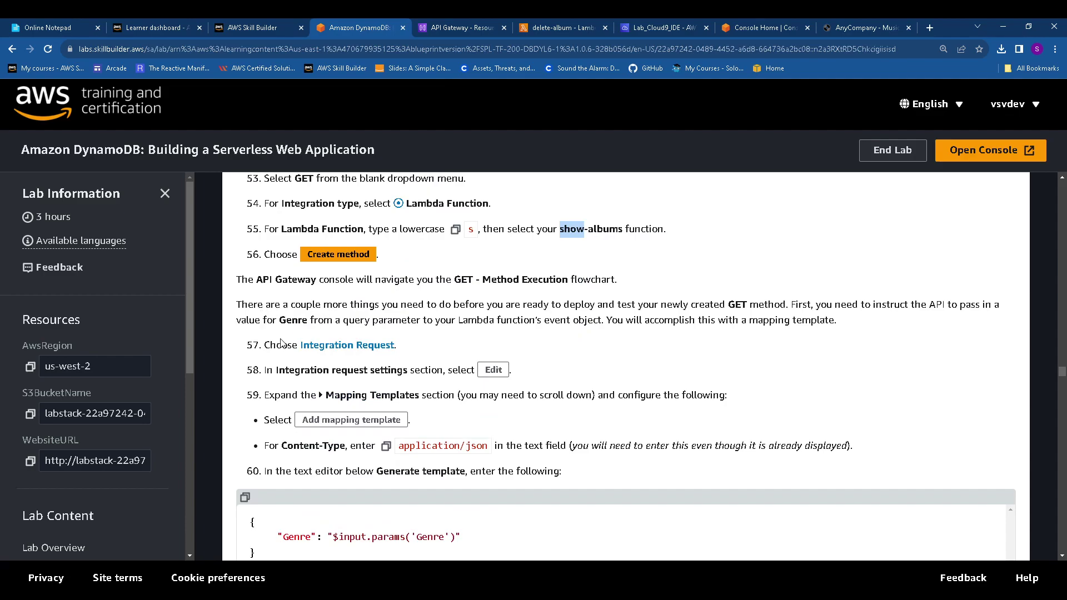
pyautogui.moveTo(307, 342); pyautogui.dragTo(397, 346)
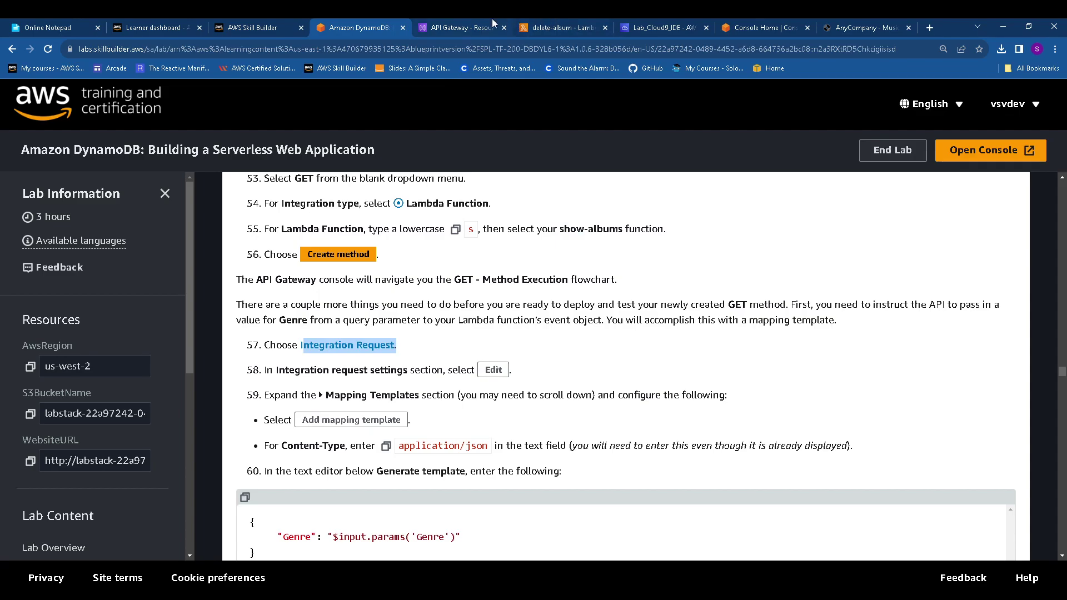
pyautogui.click(468, 21)
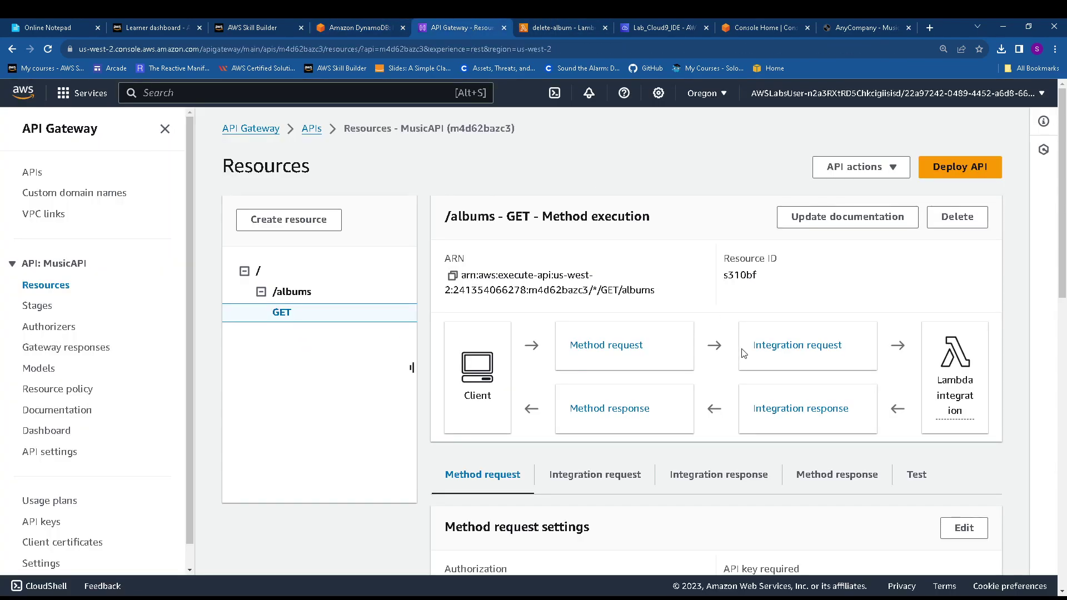
# Review the GET integration request: Lambda show-albums, proxy False, no query parameters
pyautogui.click(767, 352)
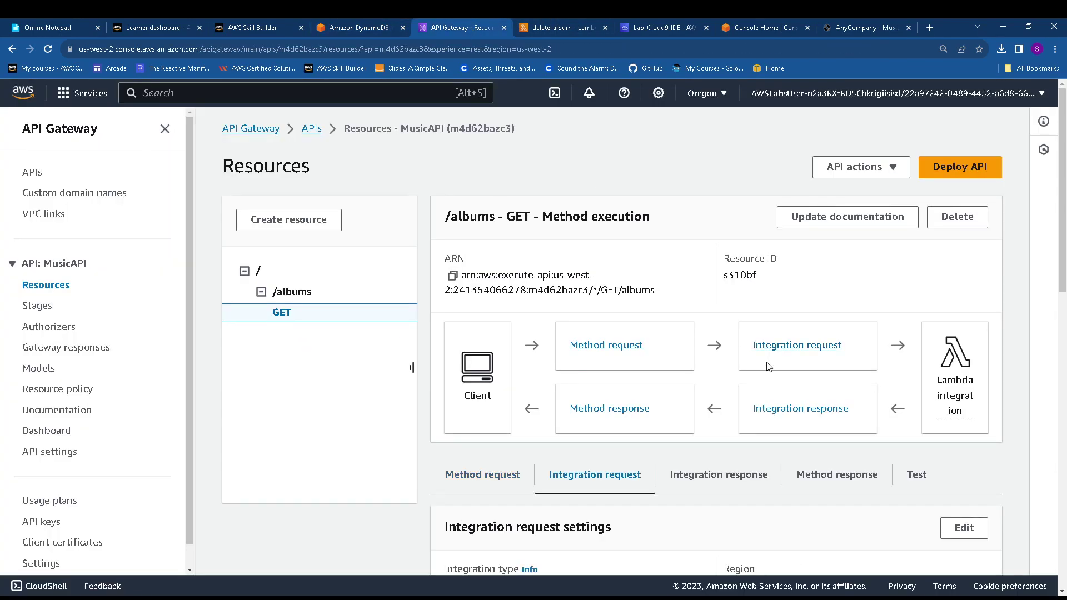
pyautogui.click(349, 22)
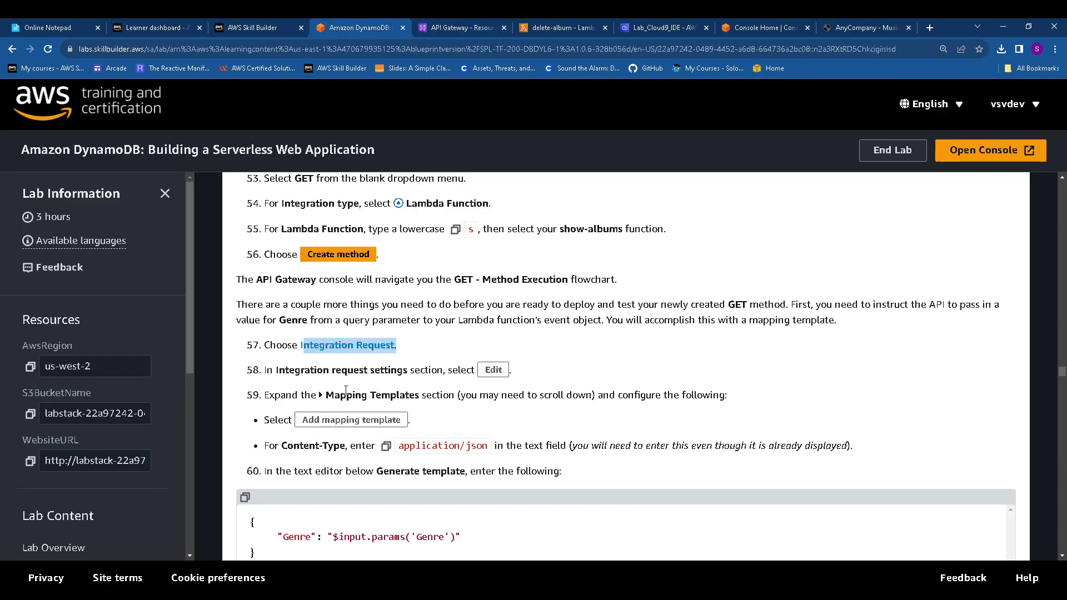
pyautogui.click(386, 448)
pyautogui.click(464, 27)
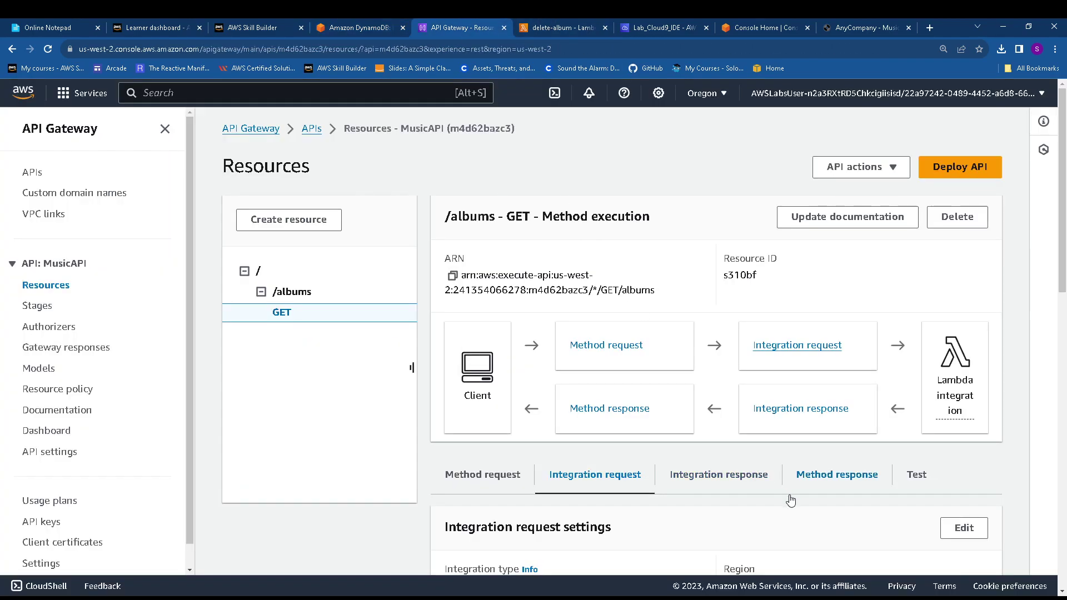
pyautogui.scroll(-2, 789, 501)
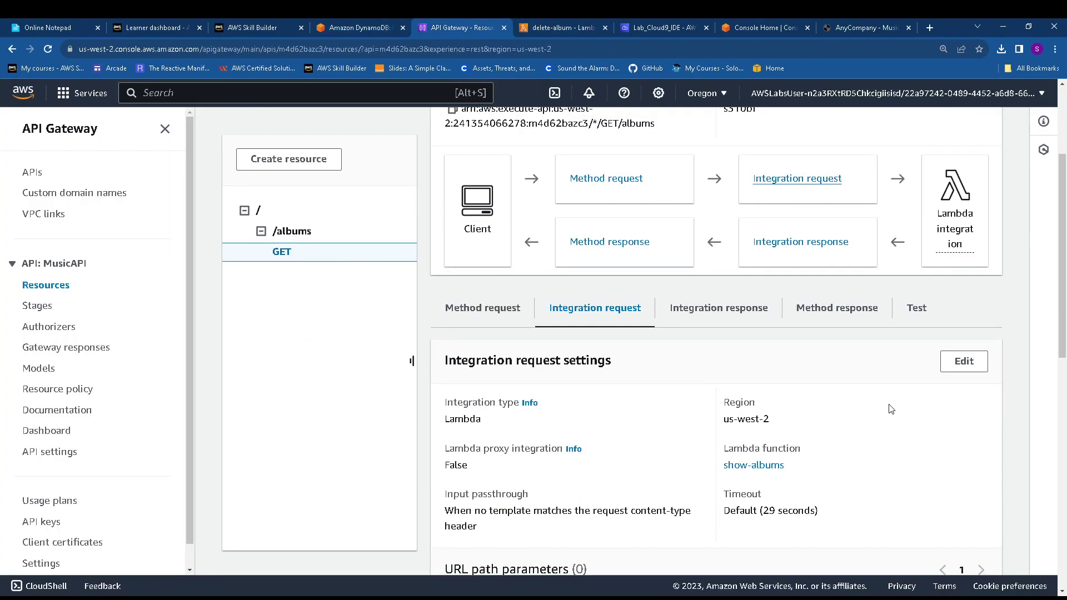
pyautogui.scroll(-6, 892, 408)
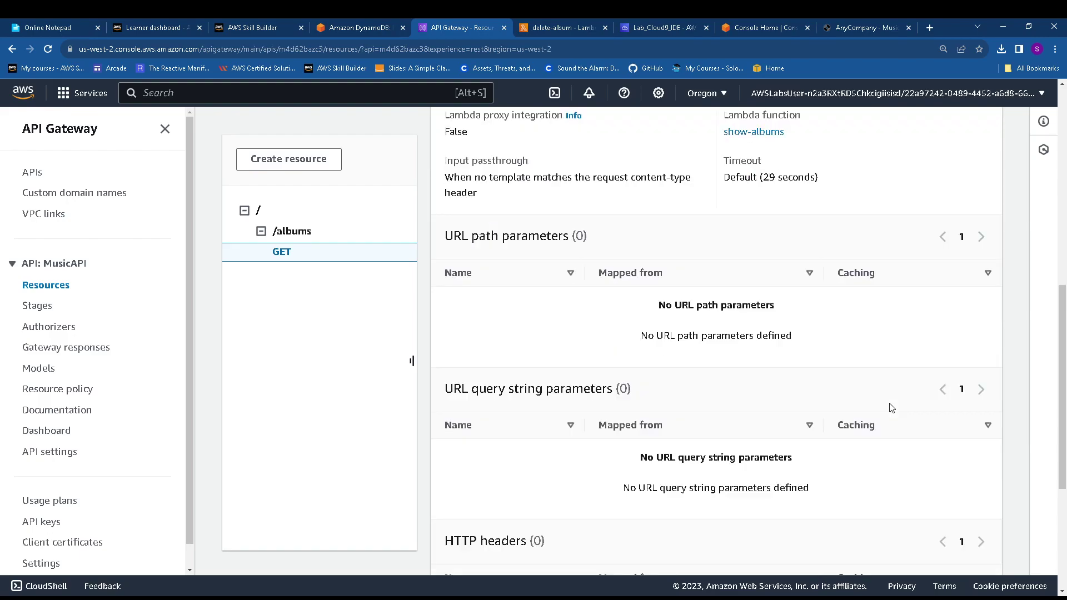
pyautogui.scroll(-4, 892, 408)
pyautogui.scroll(4, 880, 396)
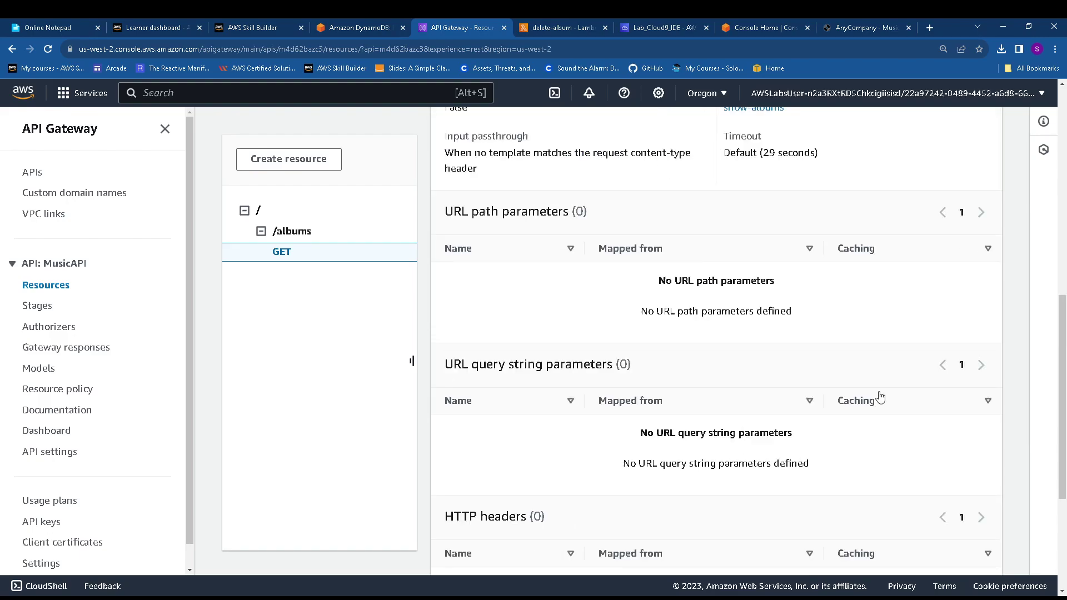
pyautogui.scroll(8, 881, 397)
# Edit the integration request and add a mapping template with content type application/json
pyautogui.click(963, 392)
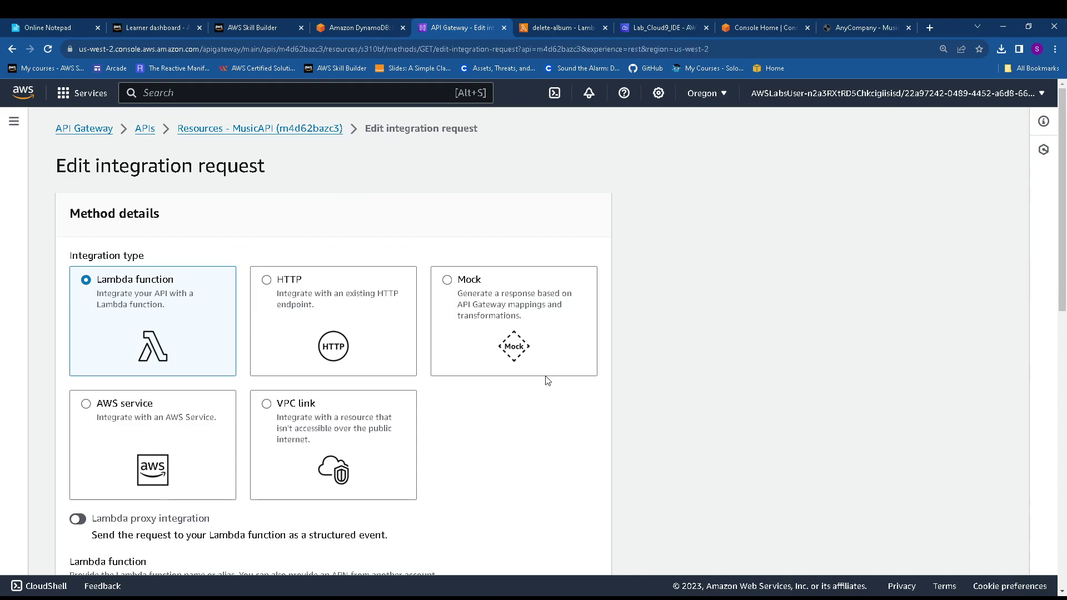
pyautogui.scroll(-4, 439, 382)
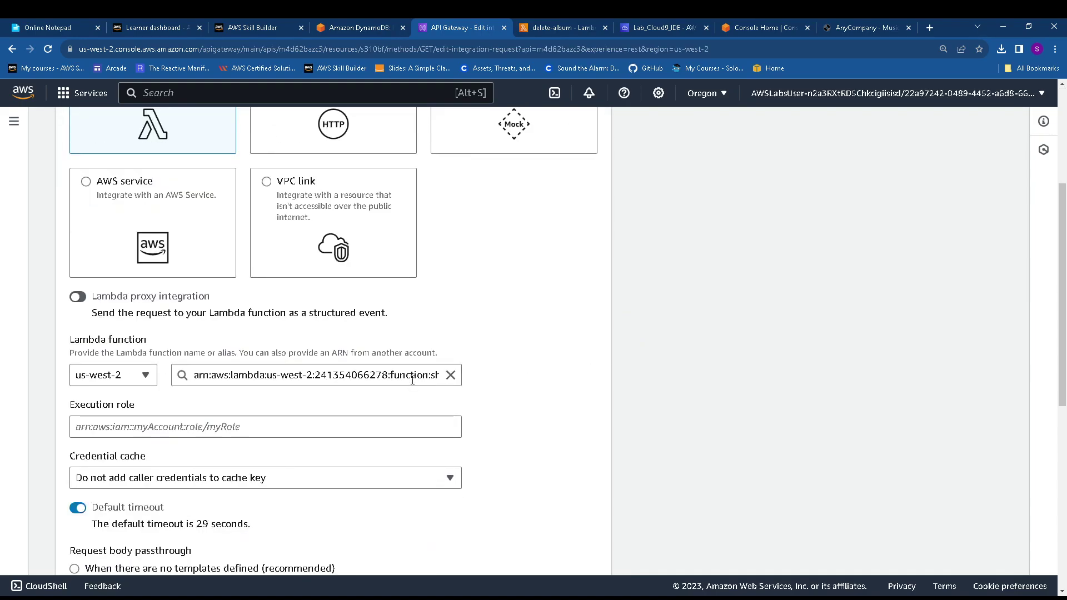
pyautogui.scroll(-6, 412, 379)
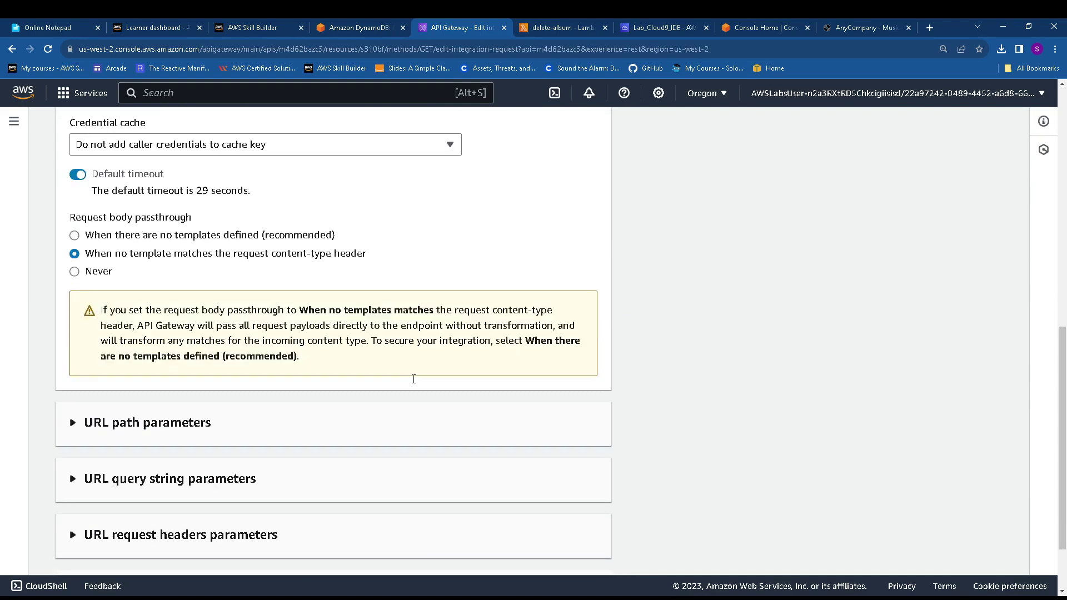
pyautogui.scroll(-2, 413, 380)
pyautogui.click(360, 28)
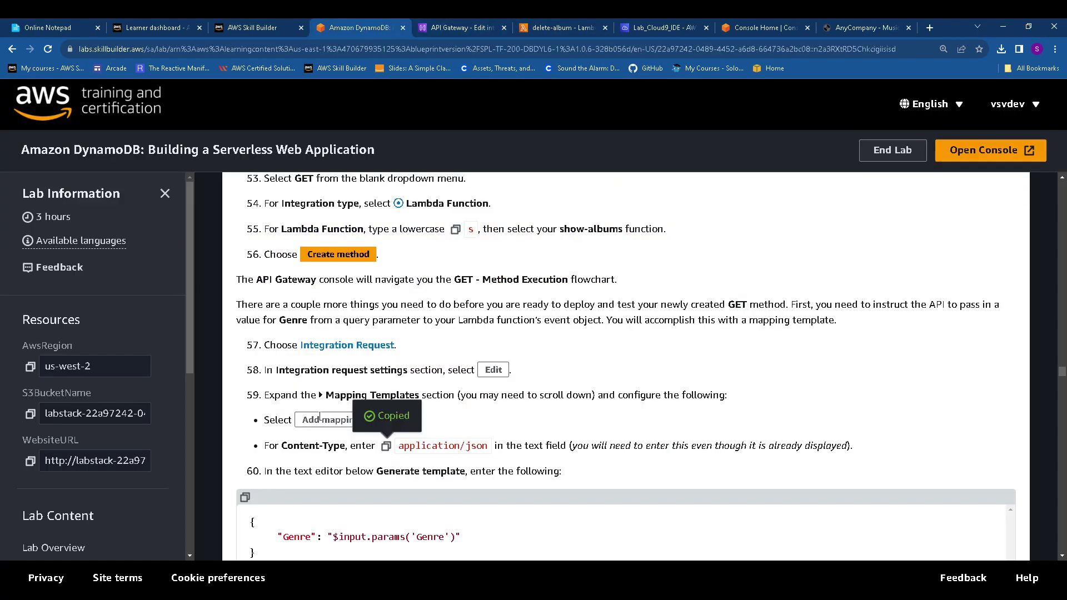
pyautogui.click(457, 28)
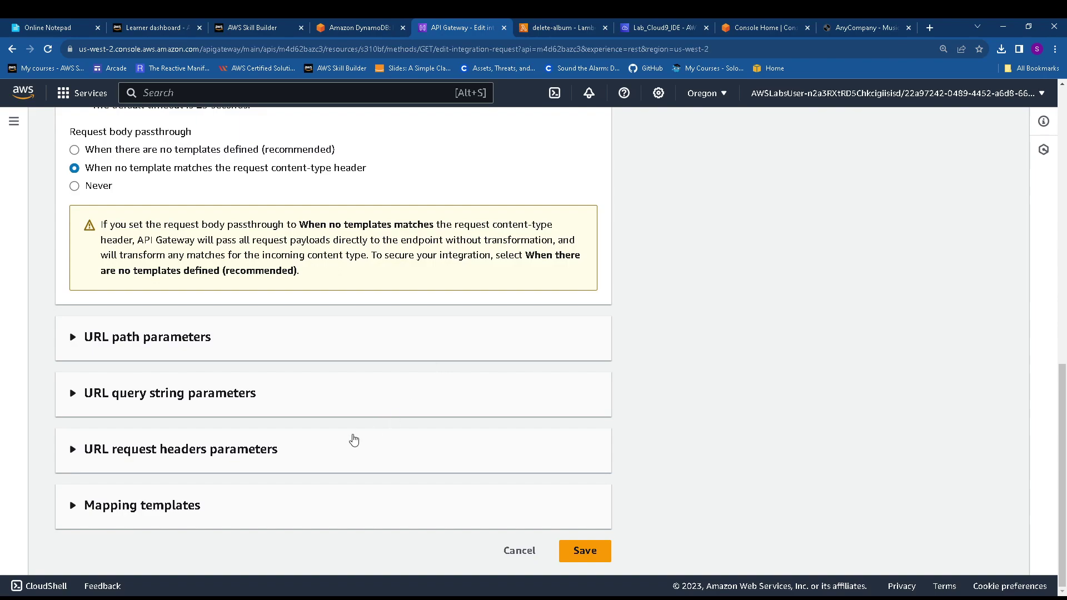
pyautogui.click(153, 503)
pyautogui.scroll(-2, 281, 485)
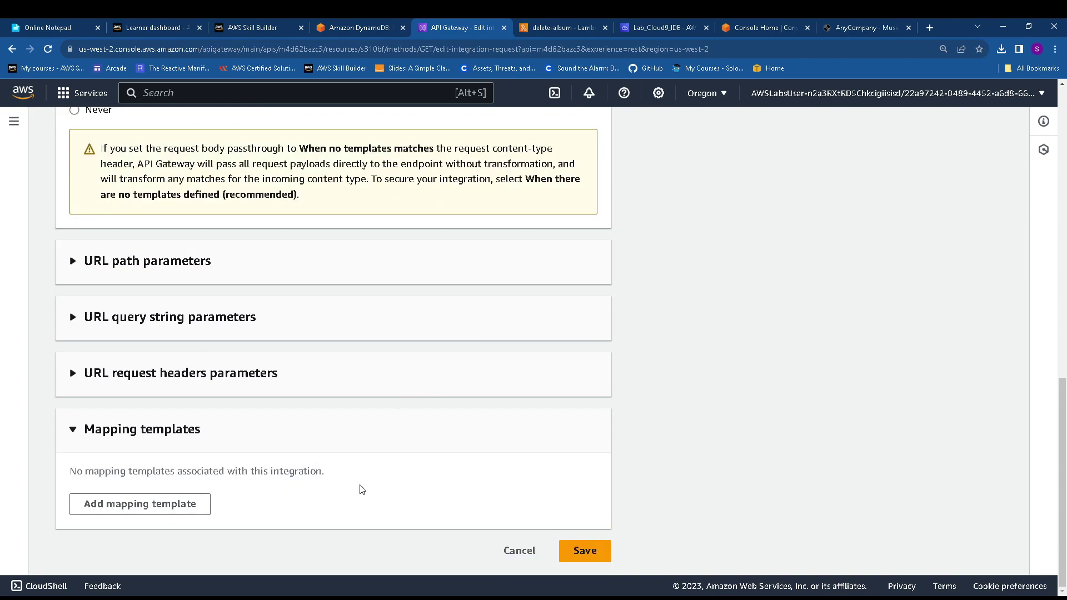
pyautogui.click(154, 502)
pyautogui.click(149, 491)
pyautogui.hotkey('ctrl', 'v')
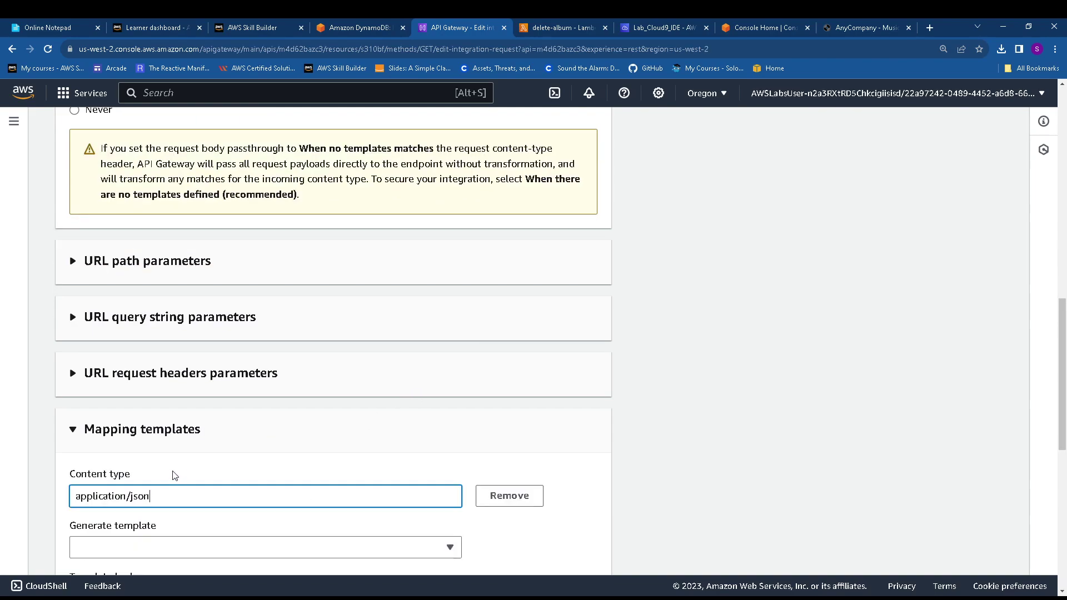
# Paste the Genre query-parameter code from the lab into the template body
pyautogui.click(357, 28)
pyautogui.scroll(-3, 376, 367)
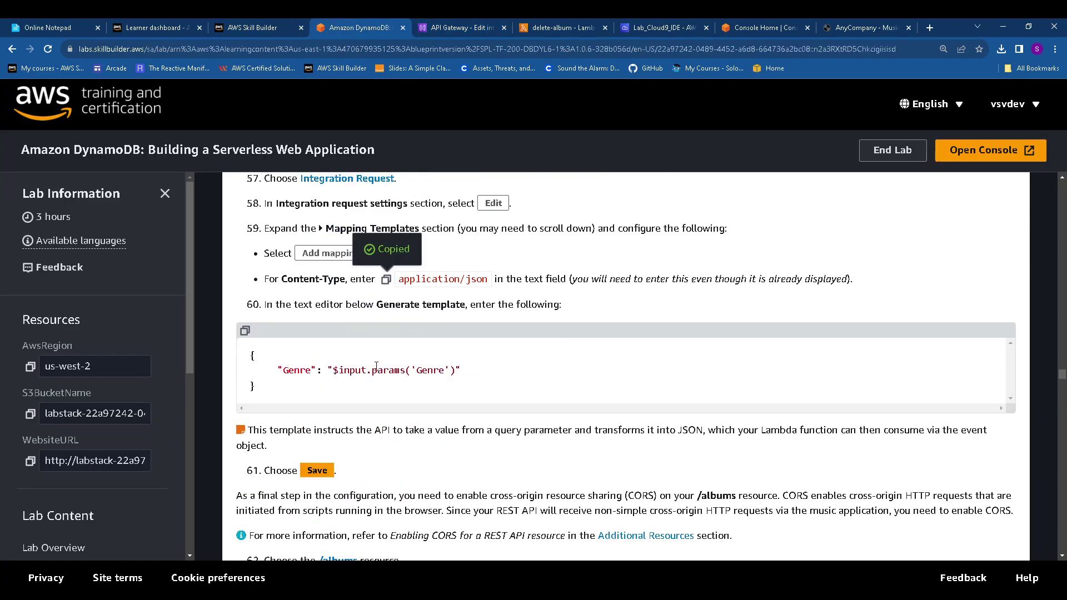
pyautogui.click(244, 332)
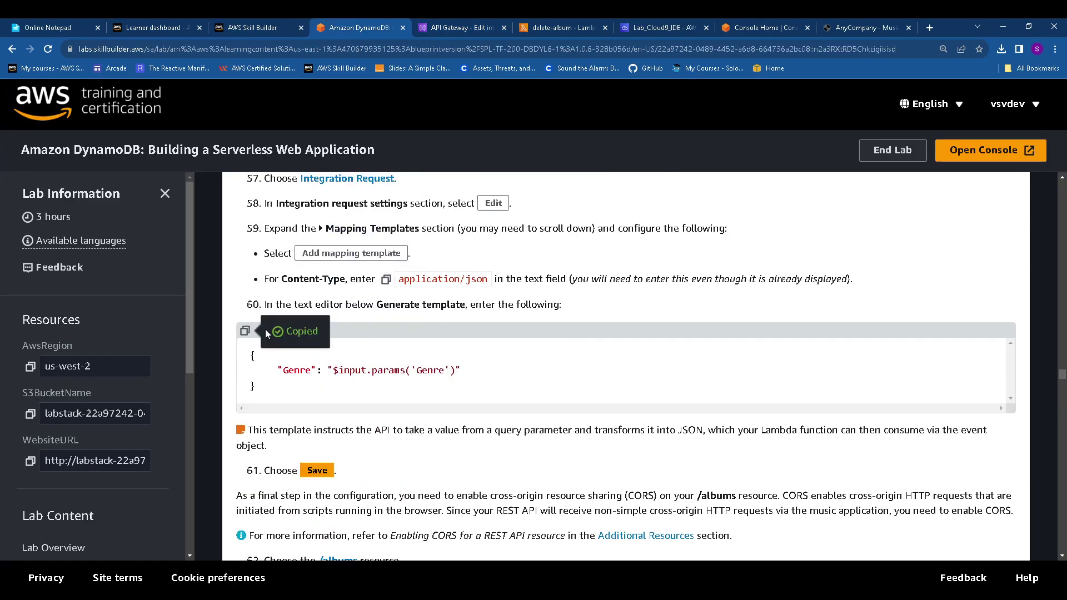
pyautogui.click(453, 28)
pyautogui.scroll(-3, 361, 303)
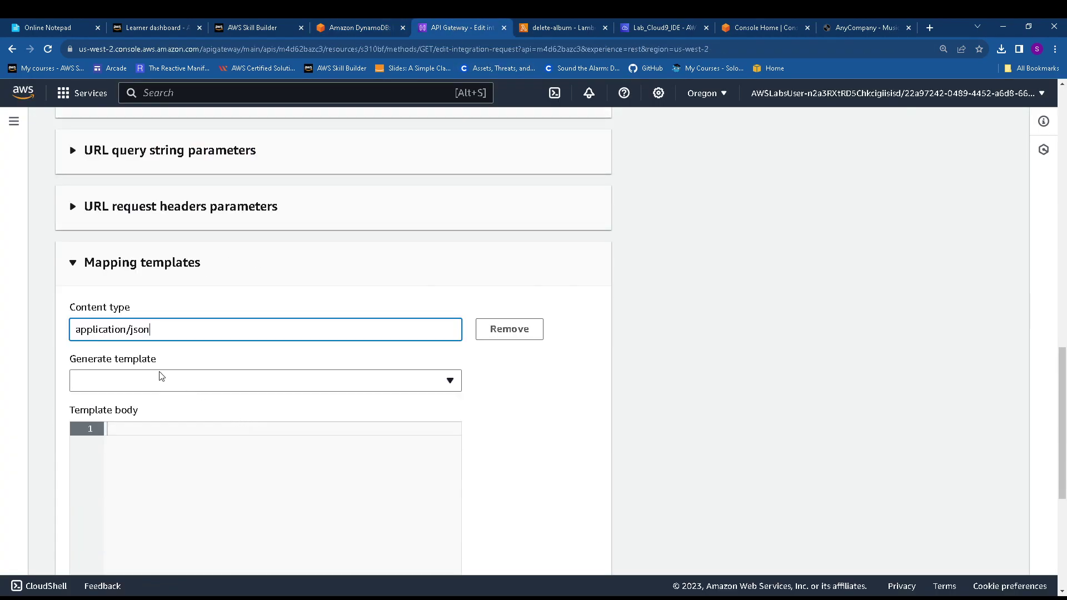
pyautogui.click(355, 23)
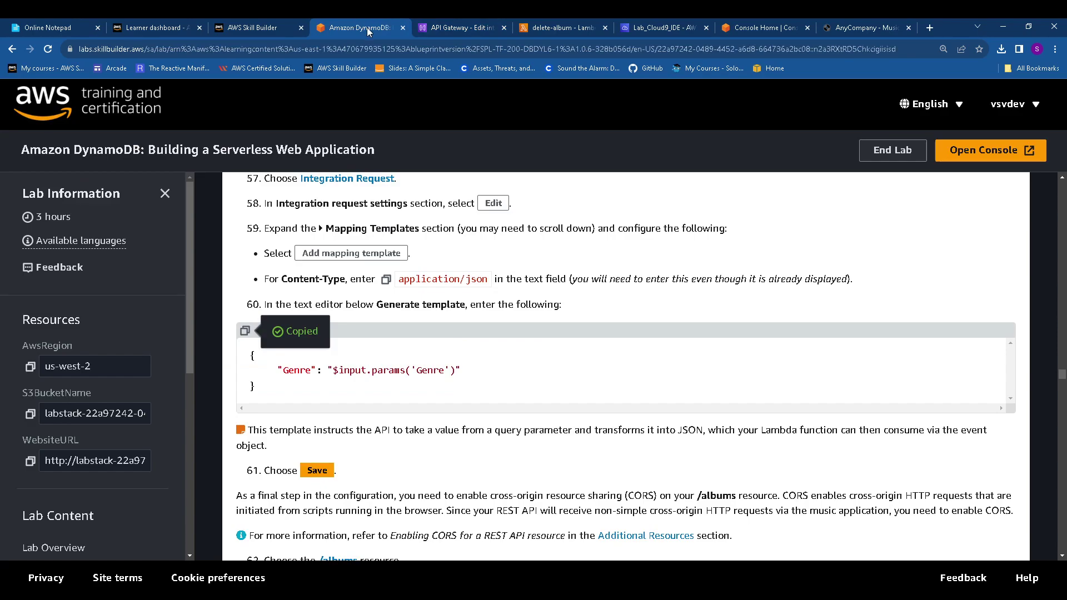
pyautogui.click(469, 27)
pyautogui.click(204, 446)
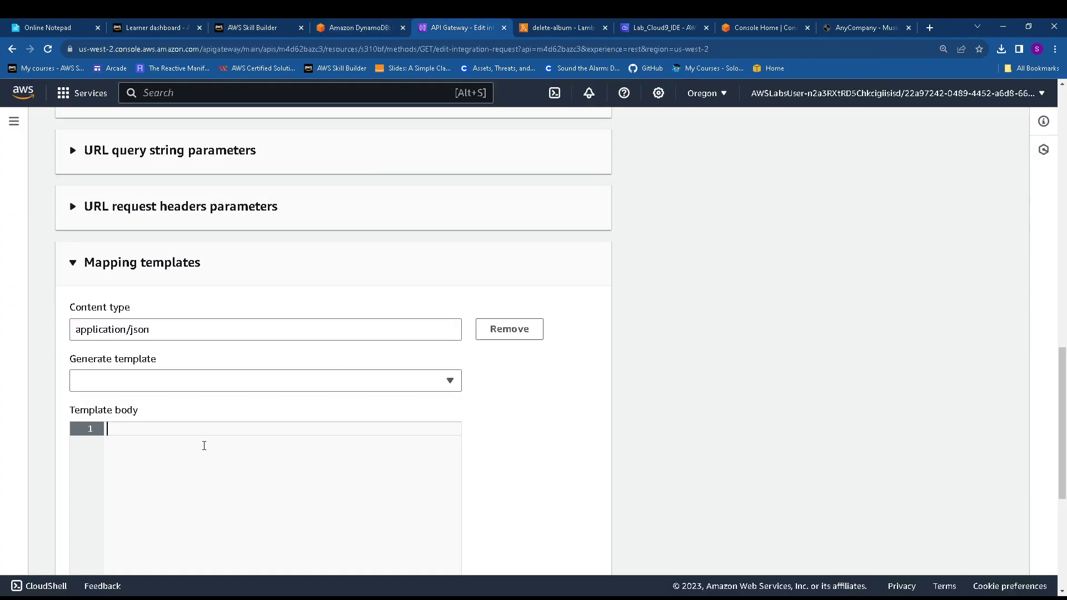
pyautogui.hotkey('ctrl', 'v')
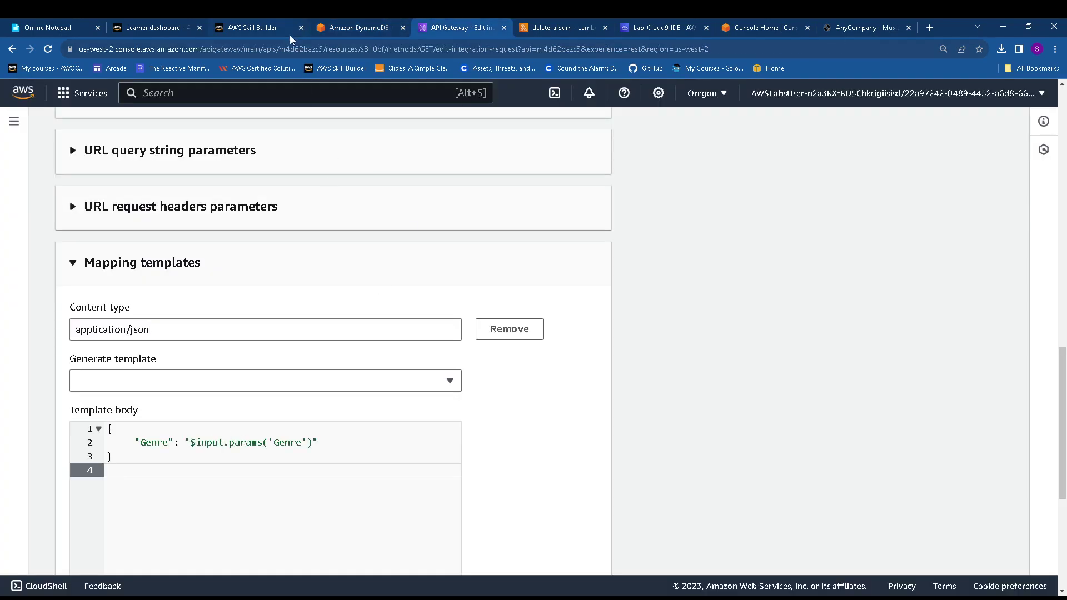
# Compare the template with the lab instructions and save the integration request
pyautogui.click(351, 27)
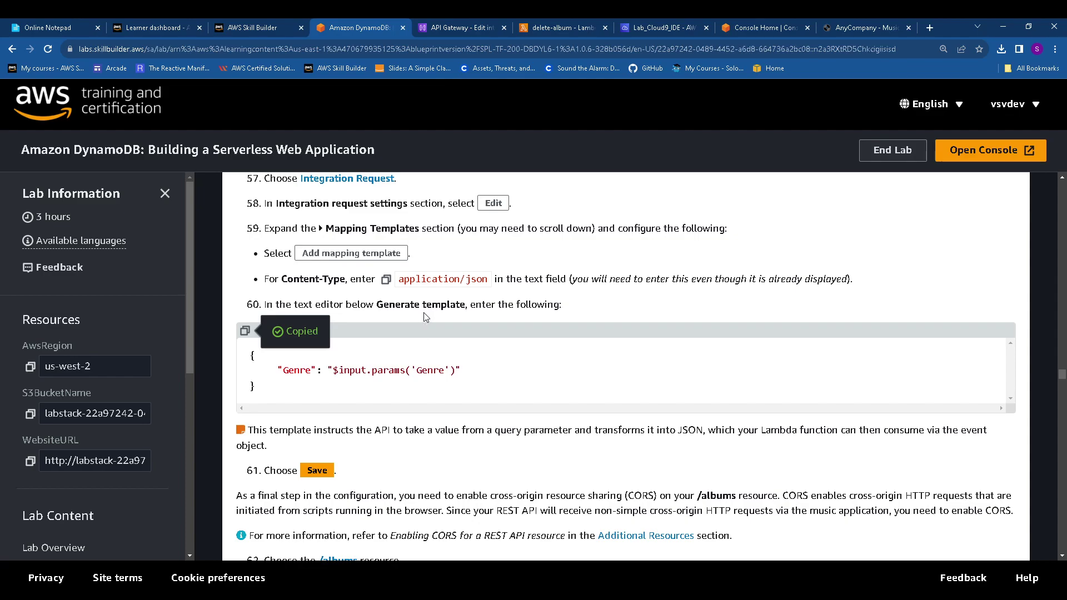
pyautogui.click(455, 26)
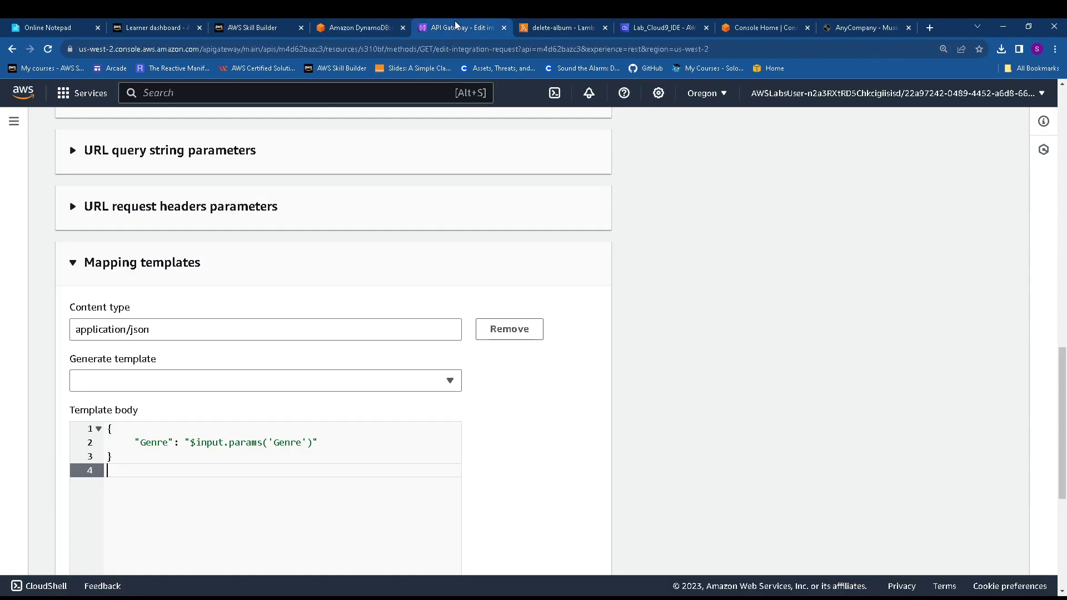
pyautogui.click(563, 26)
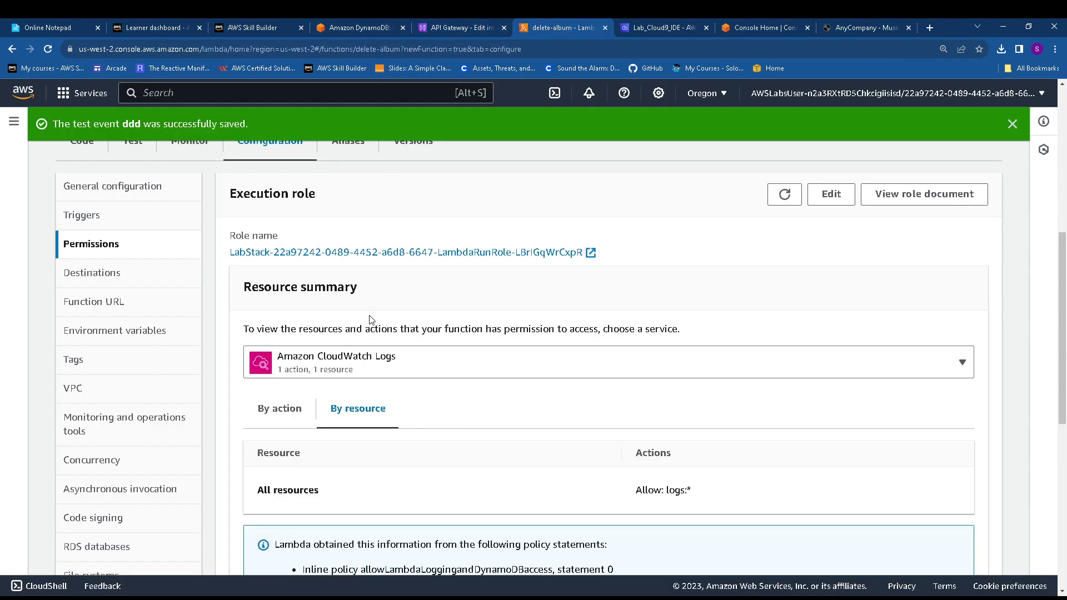
pyautogui.click(423, 25)
pyautogui.click(383, 26)
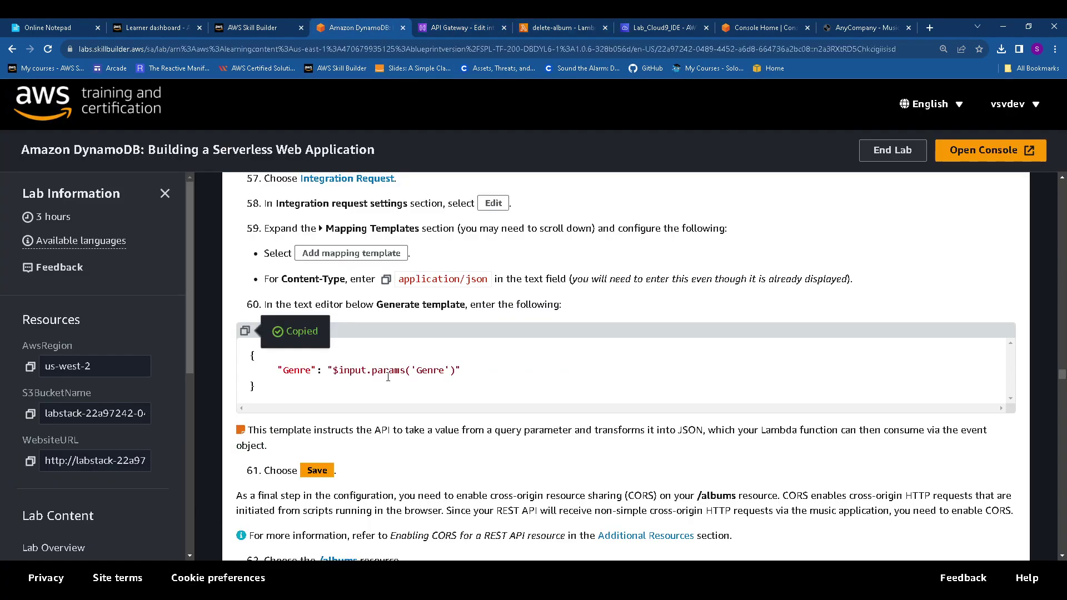
pyautogui.scroll(-1, 344, 389)
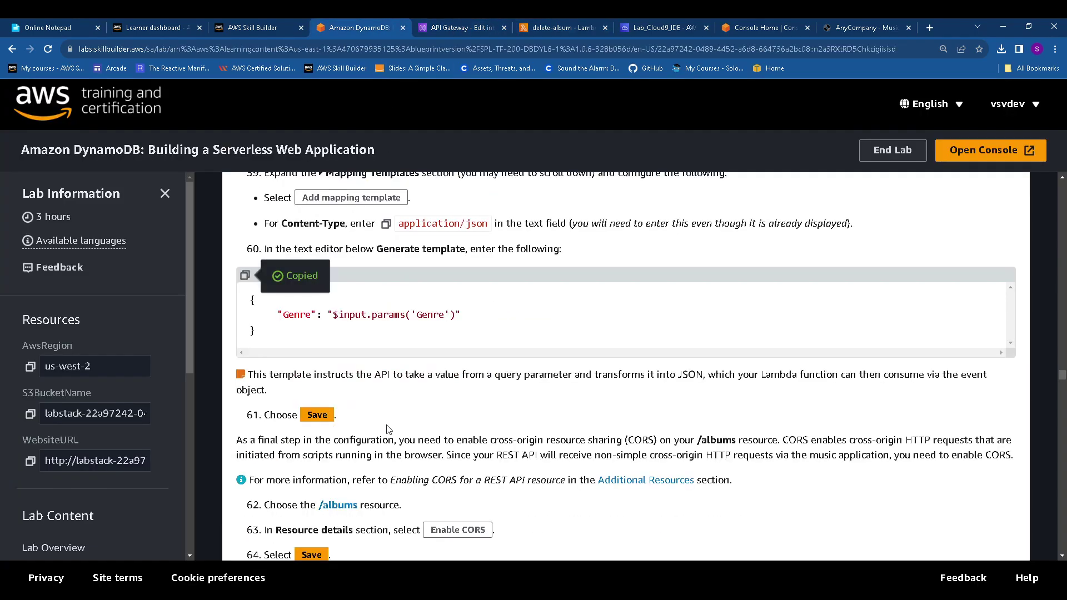
pyautogui.click(457, 28)
pyautogui.scroll(-5, 500, 439)
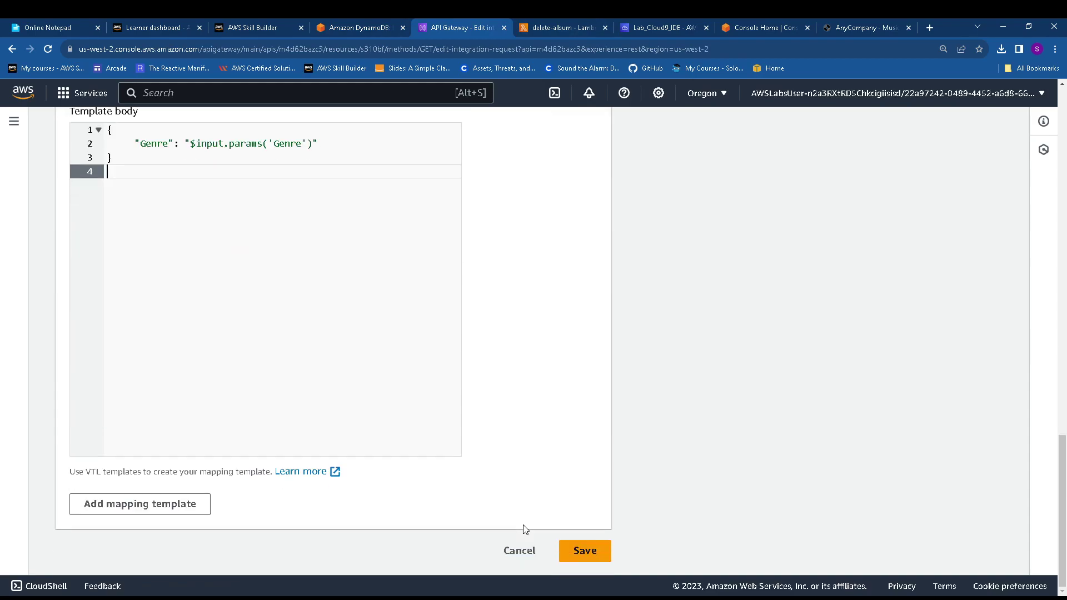
pyautogui.click(584, 550)
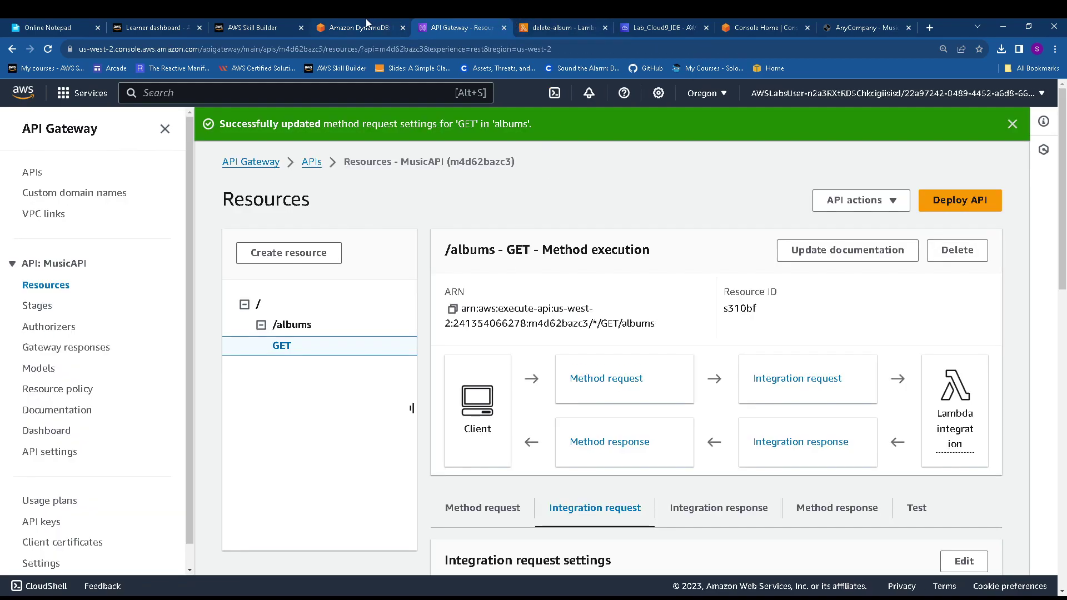
# Scroll the lab instructions to steps 61–68 and highlight the enable-CORS-on-/albums sentence
pyautogui.click(369, 25)
pyautogui.scroll(-2, 399, 322)
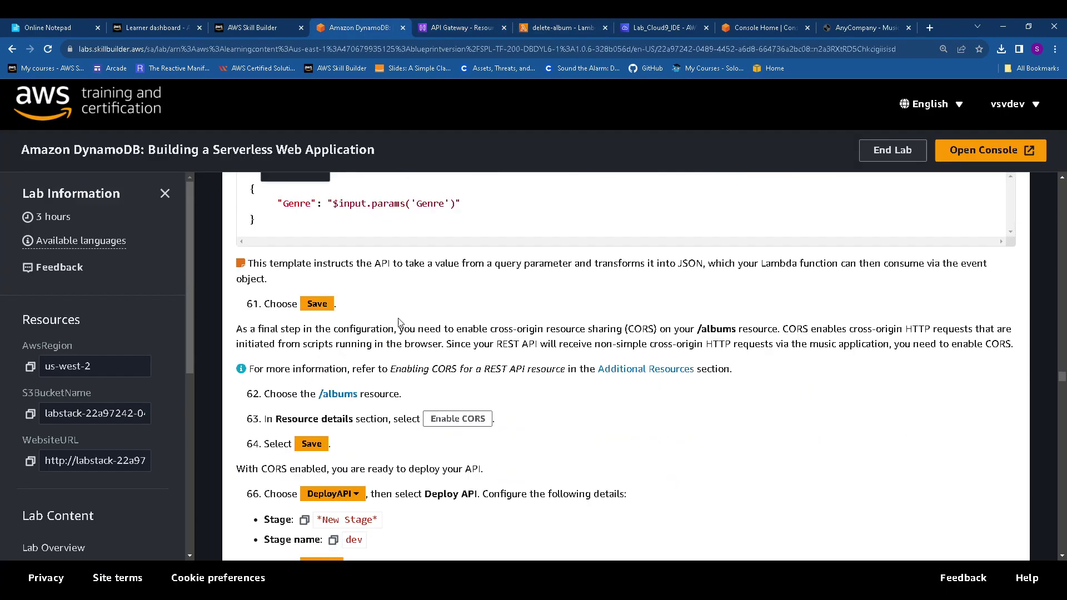
pyautogui.scroll(-1, 350, 323)
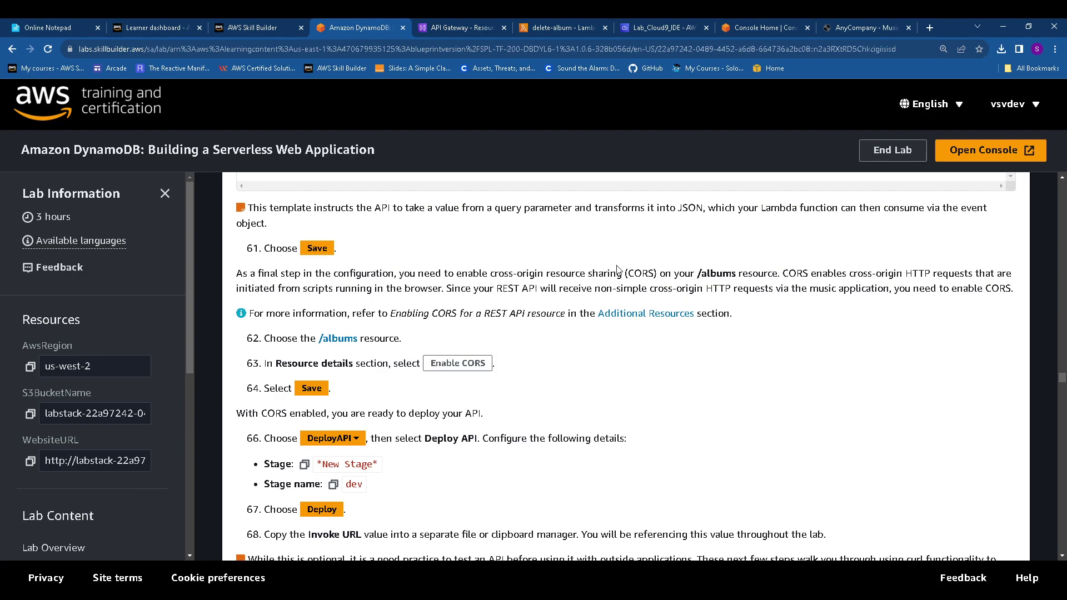
pyautogui.moveTo(401, 274); pyautogui.dragTo(787, 269)
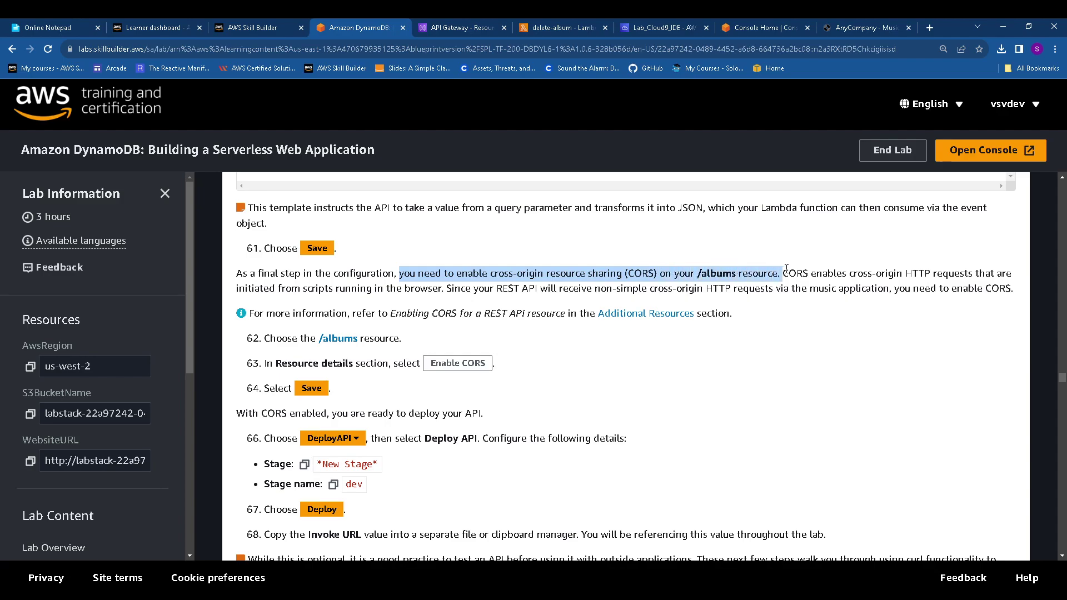
# Enable CORS on /albums with default settings, adding a Mock OPTIONS method
pyautogui.click(437, 27)
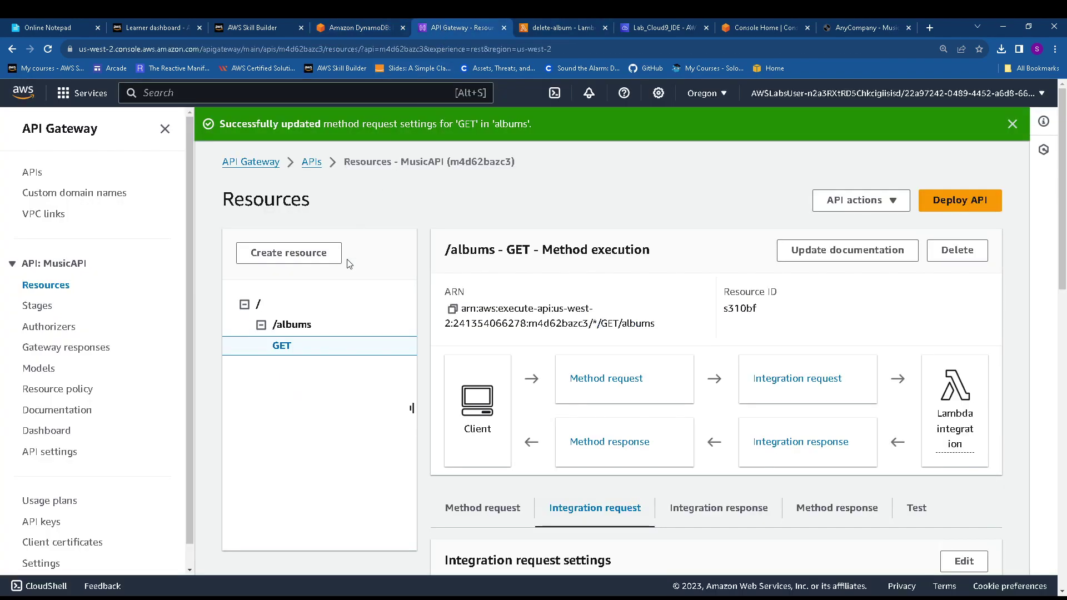
pyautogui.click(289, 326)
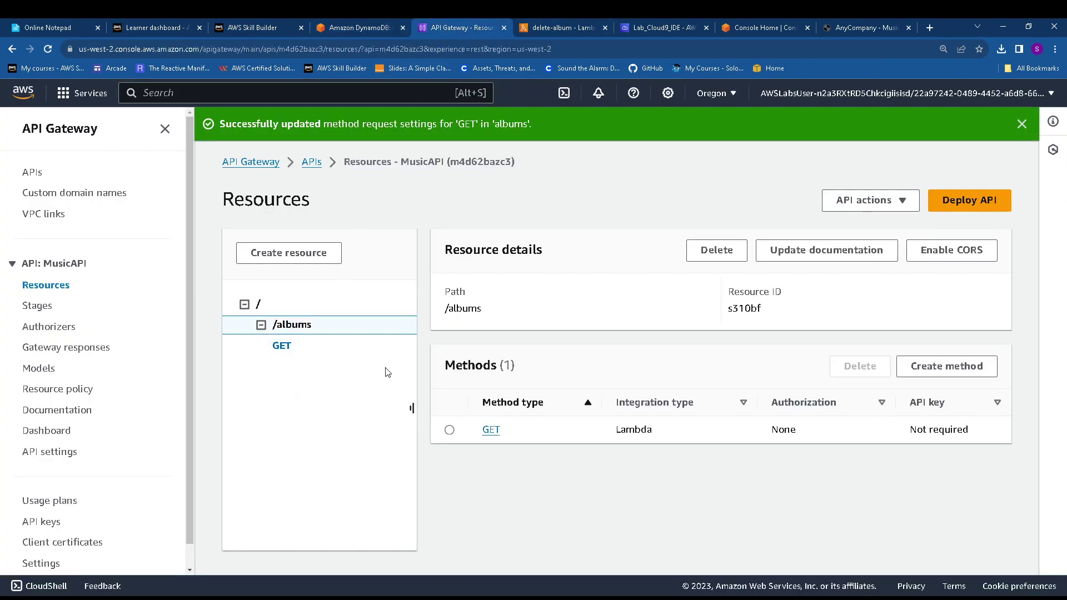
pyautogui.click(490, 430)
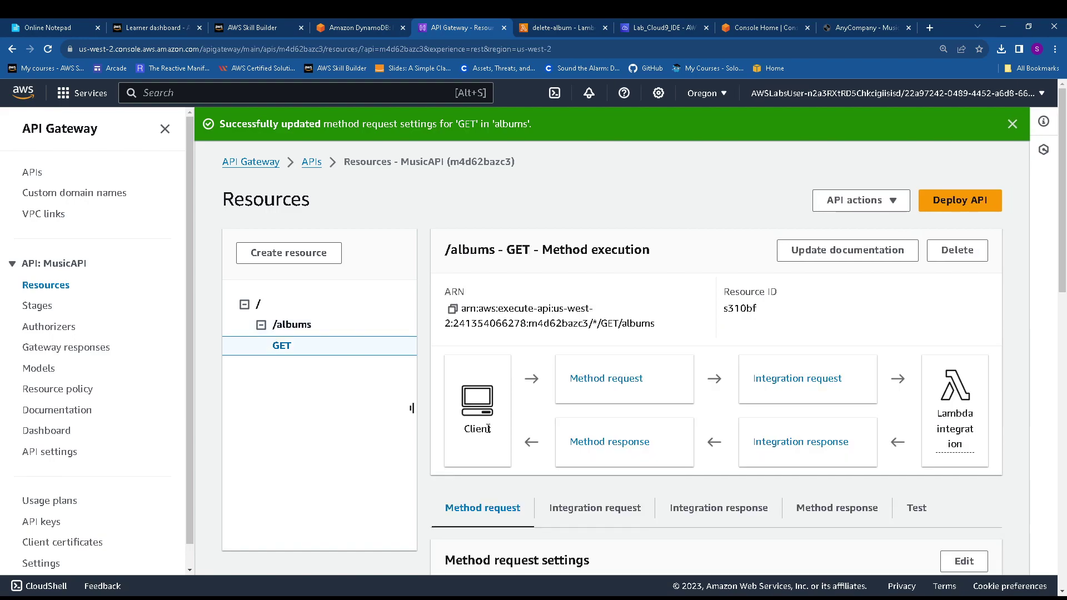
pyautogui.click(292, 326)
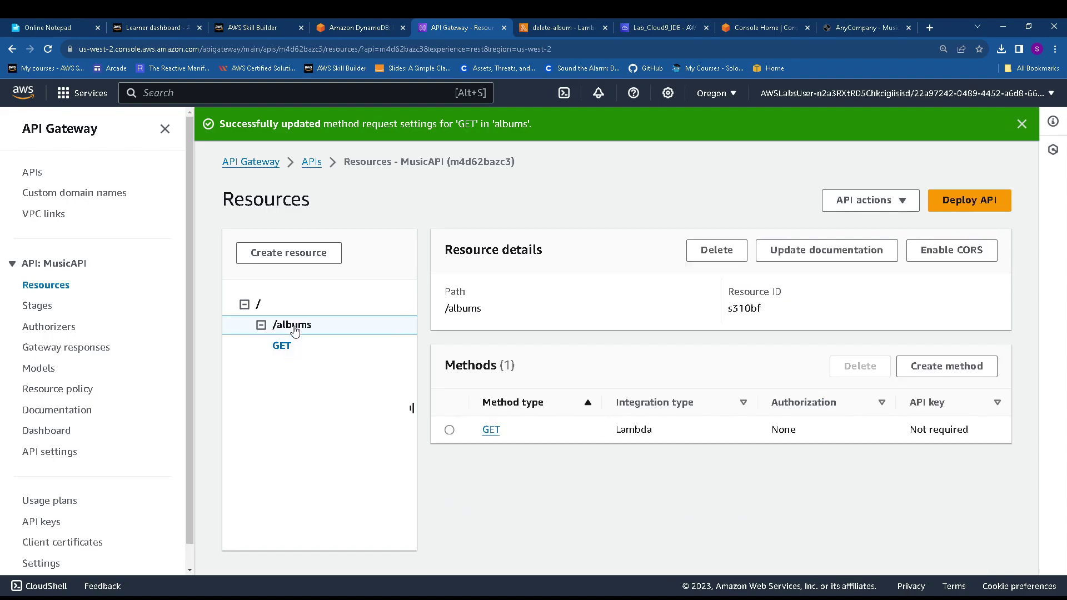
pyautogui.click(951, 250)
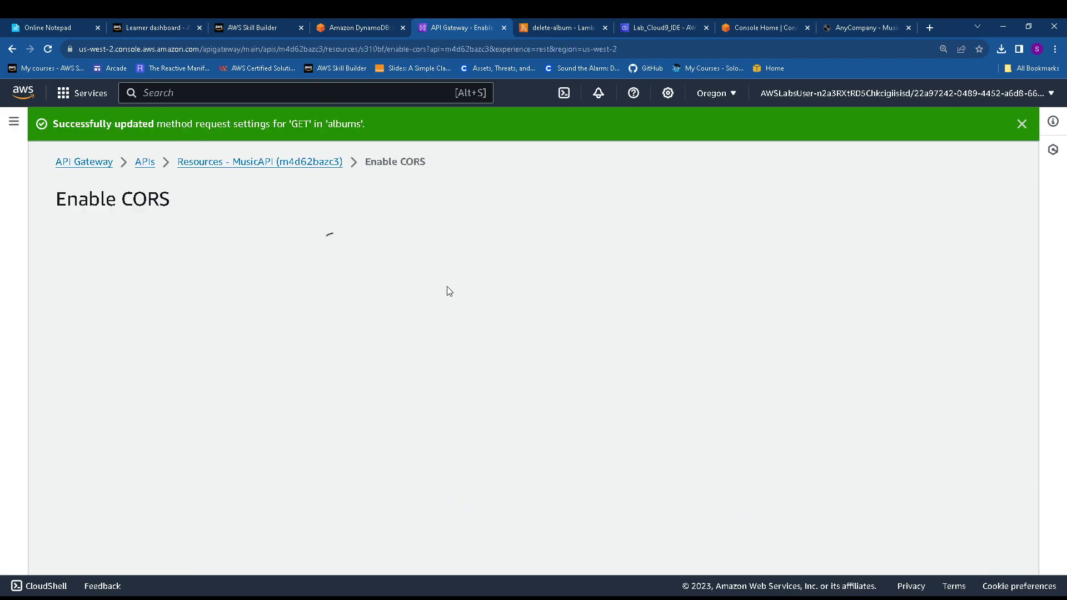
pyautogui.scroll(-2, 207, 327)
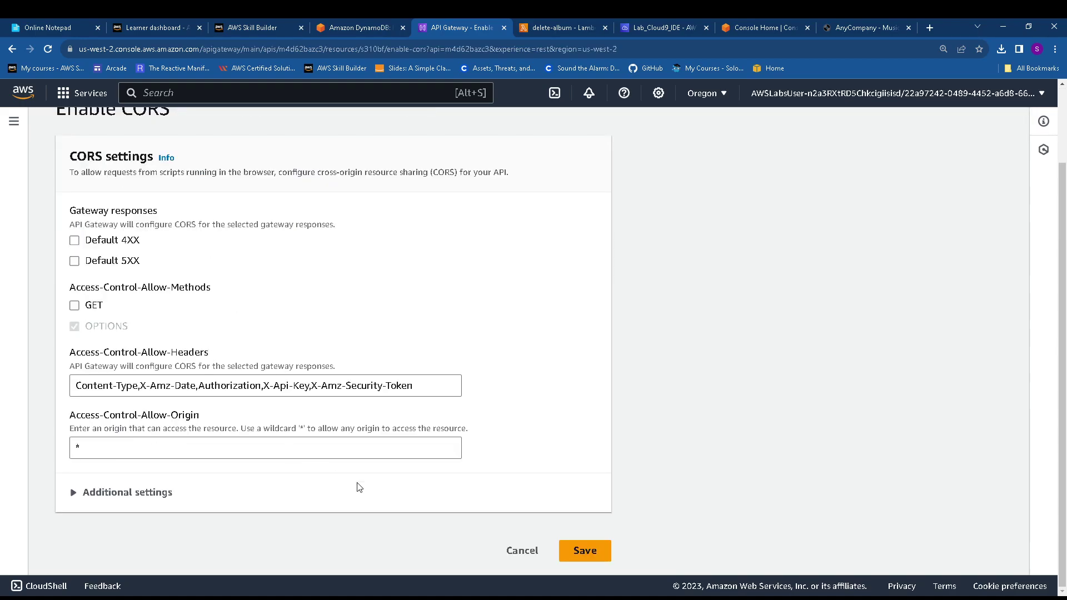
pyautogui.click(581, 552)
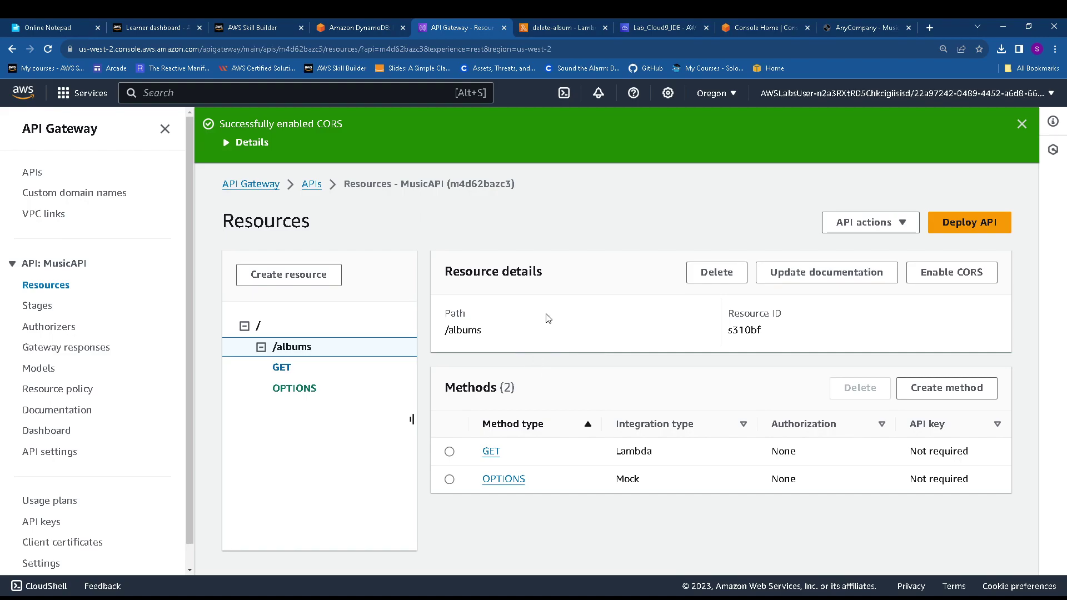
# Begin deploying MusicAPI and choose New stage as the target
pyautogui.click(359, 28)
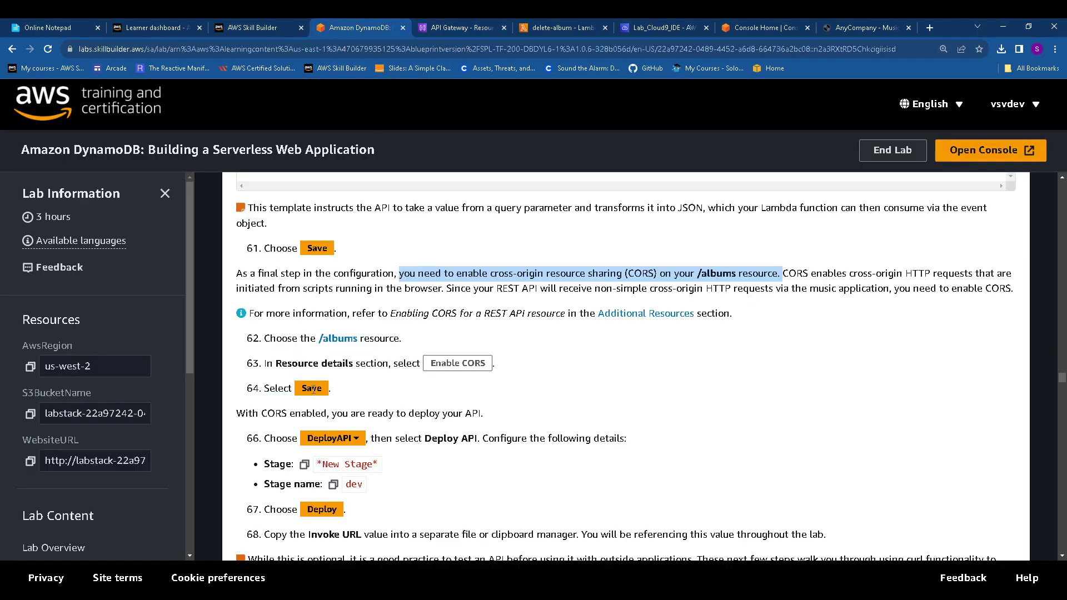
pyautogui.scroll(-1, 313, 389)
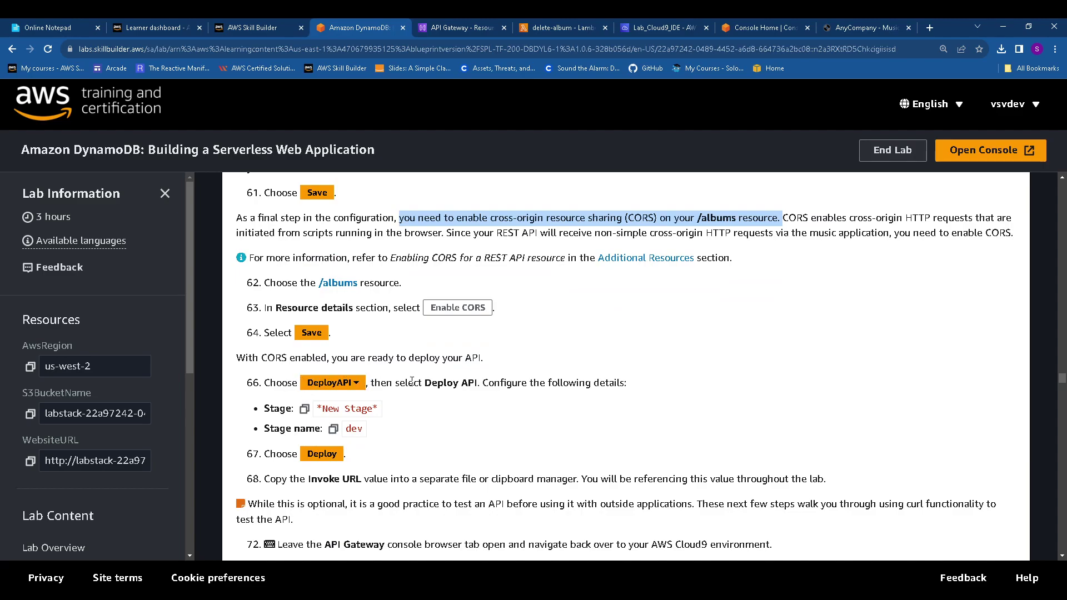
pyautogui.click(462, 25)
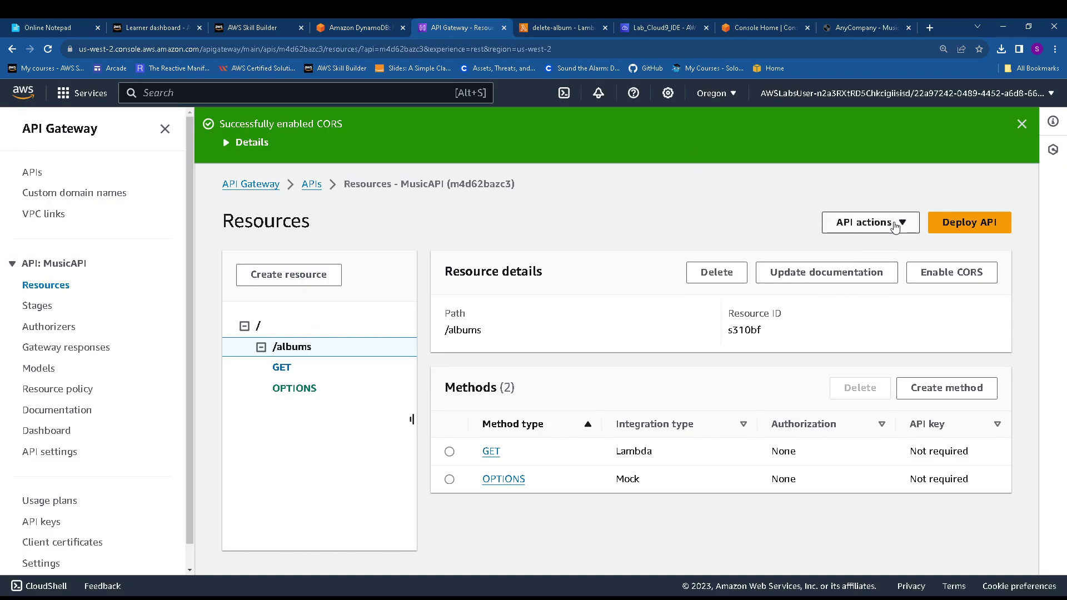
pyautogui.click(956, 229)
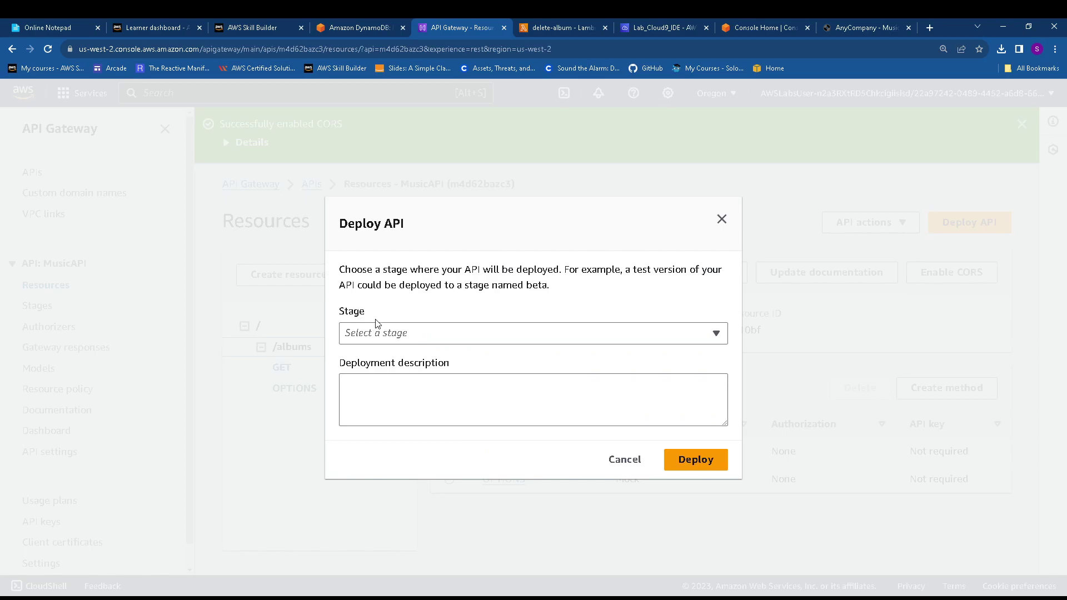
pyautogui.click(392, 335)
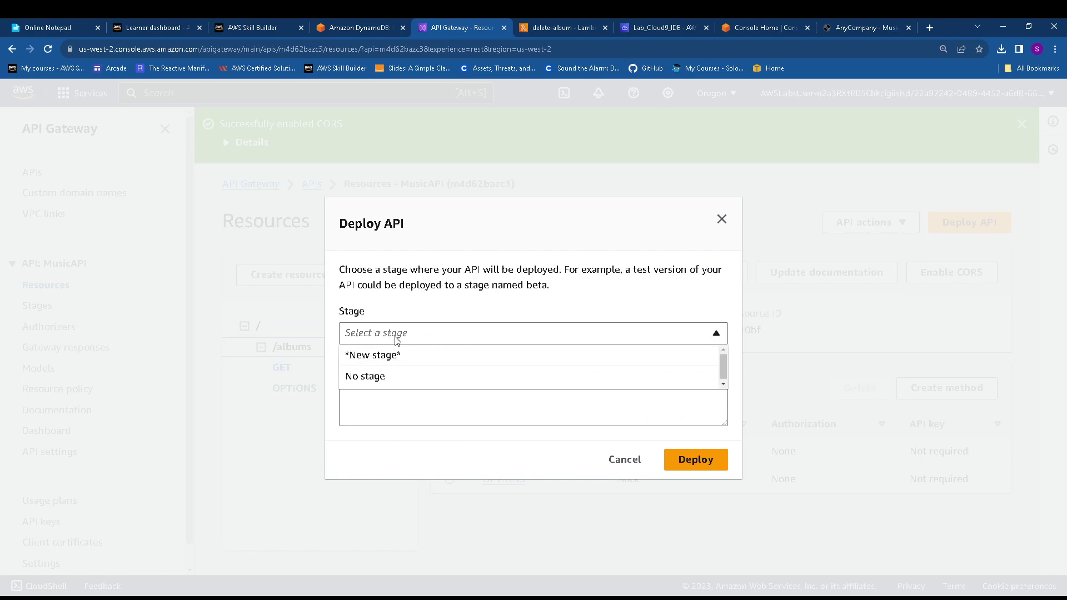
pyautogui.click(393, 358)
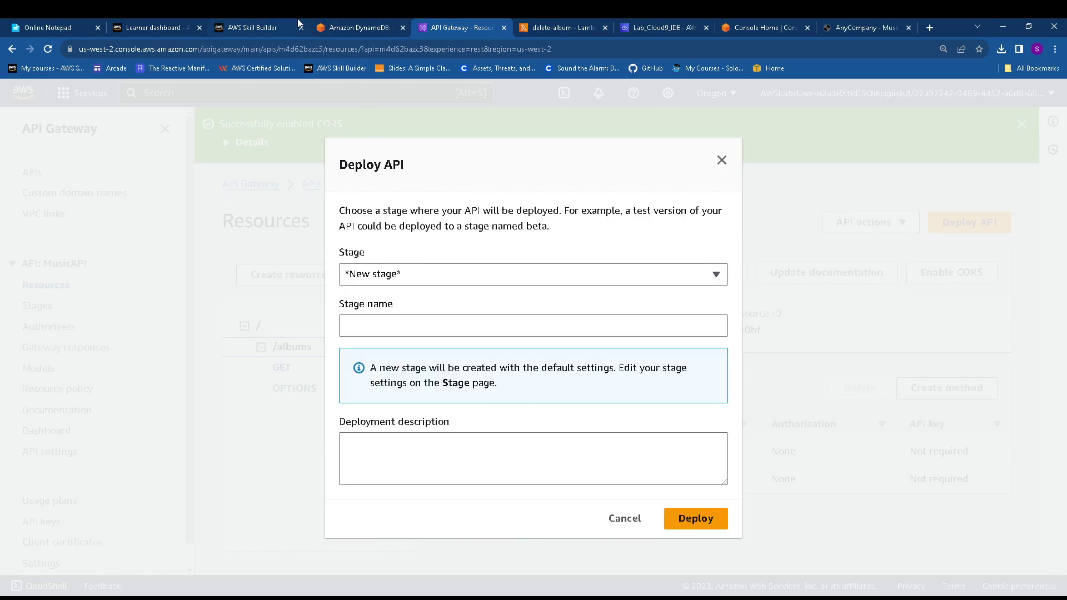
# Name the new stage dev and deploy the API to it
pyautogui.click(358, 27)
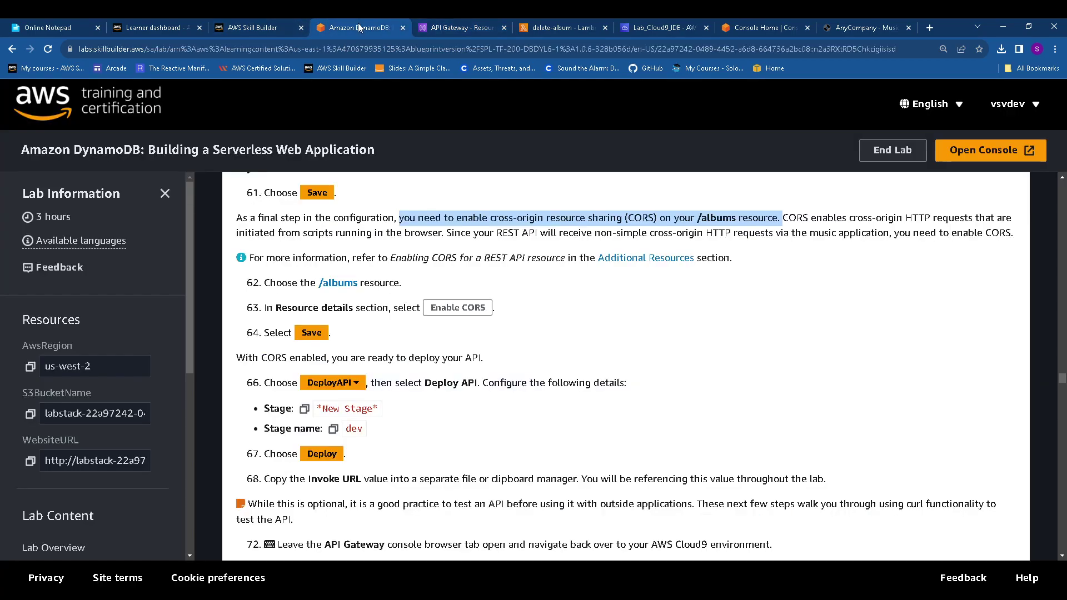
pyautogui.click(333, 429)
pyautogui.click(466, 27)
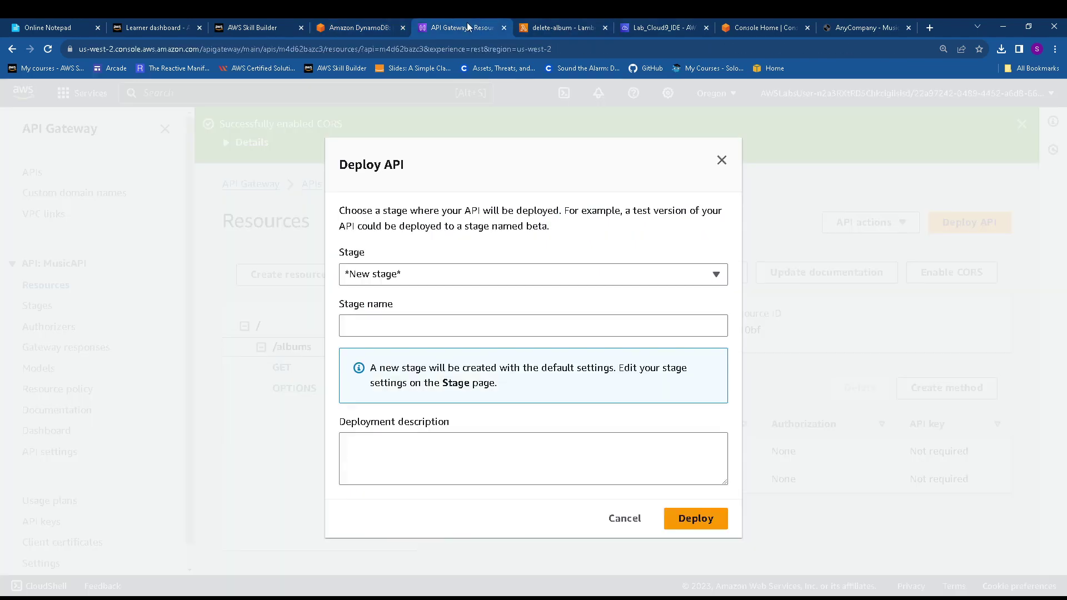
pyautogui.click(428, 332)
pyautogui.hotkey('ctrl', 'v')
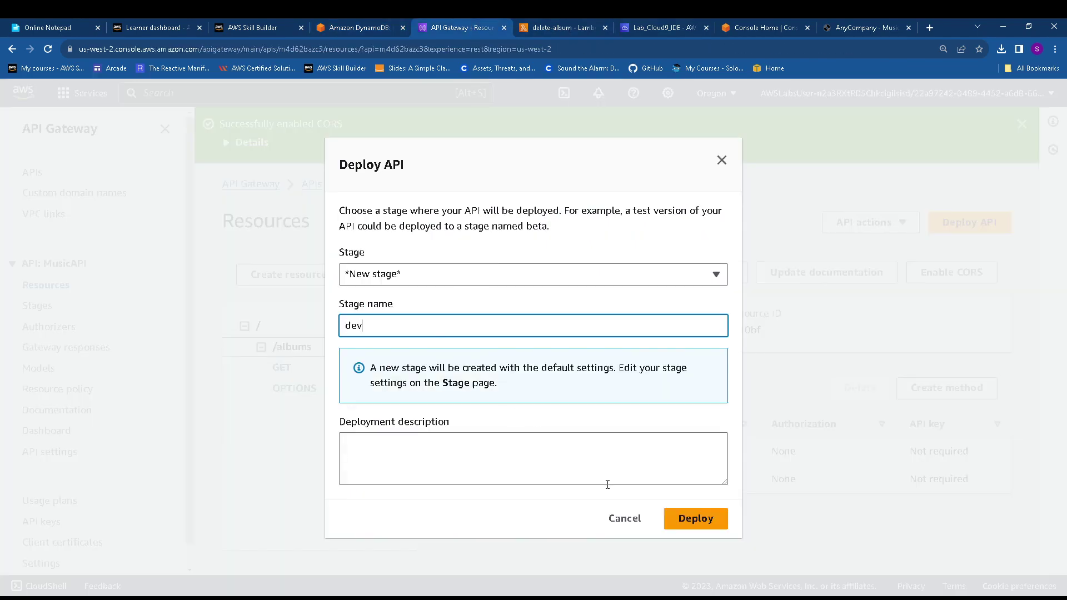
pyautogui.click(675, 517)
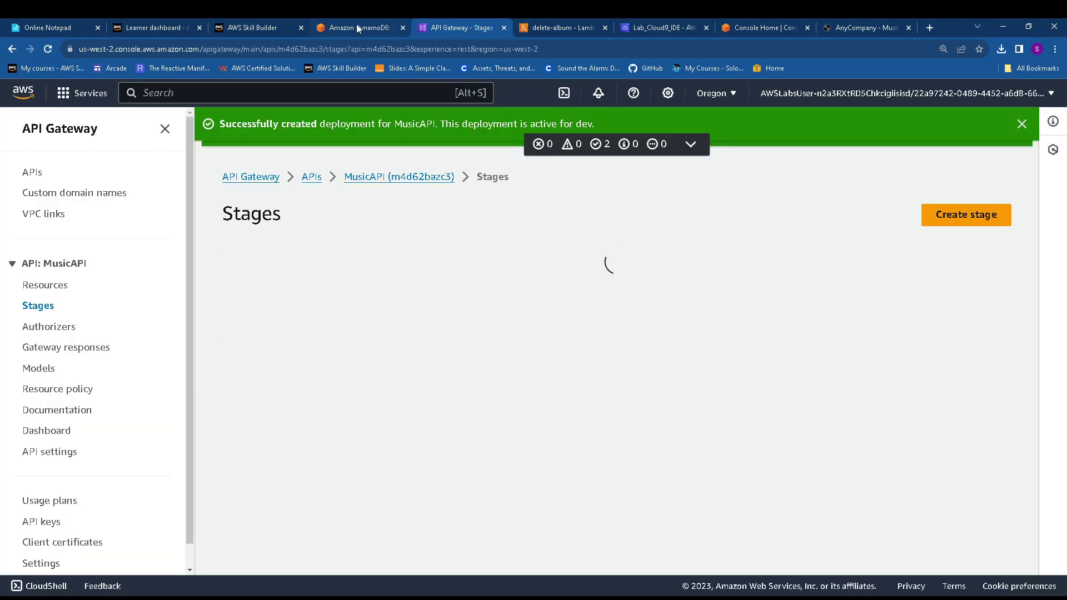
pyautogui.click(355, 26)
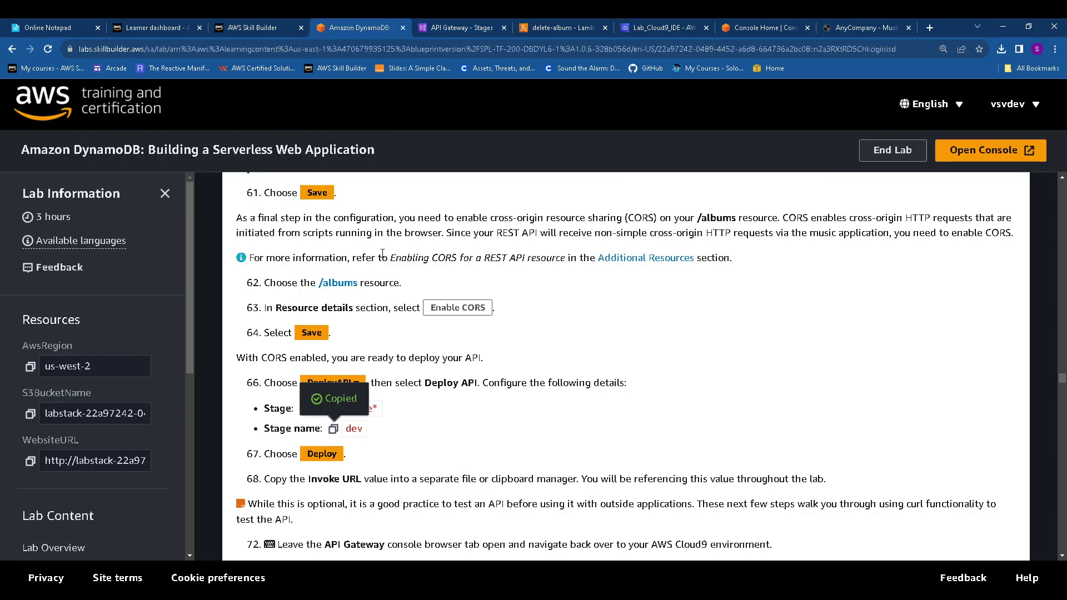
# Copy the step 73 curl {ChangeMeInvokeURL}/albums command from the lab instructions
pyautogui.scroll(-4, 383, 254)
pyautogui.scroll(-1, 342, 266)
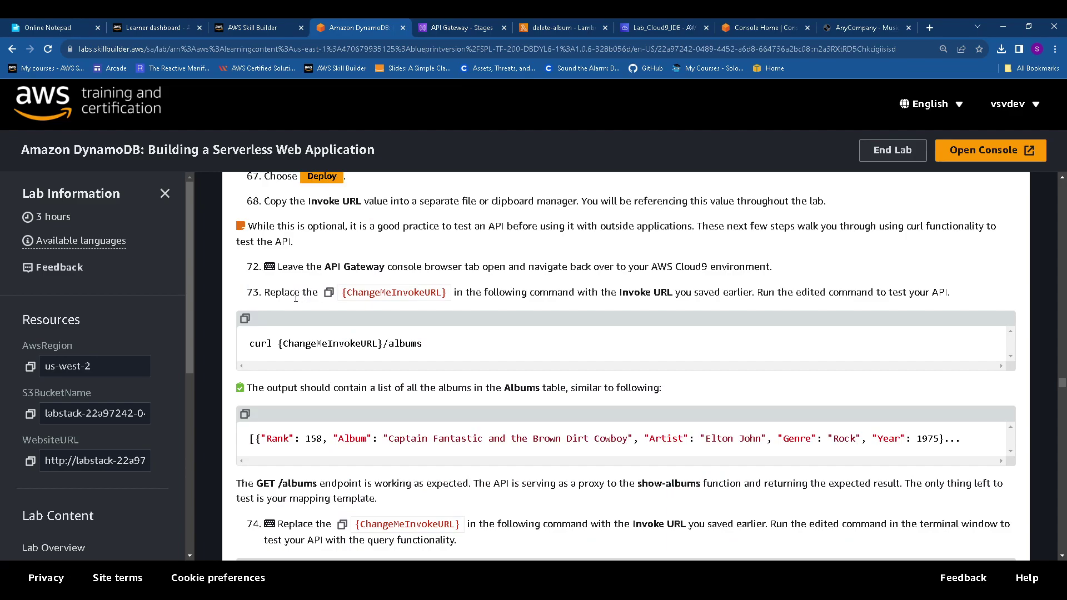
pyautogui.scroll(-1, 300, 278)
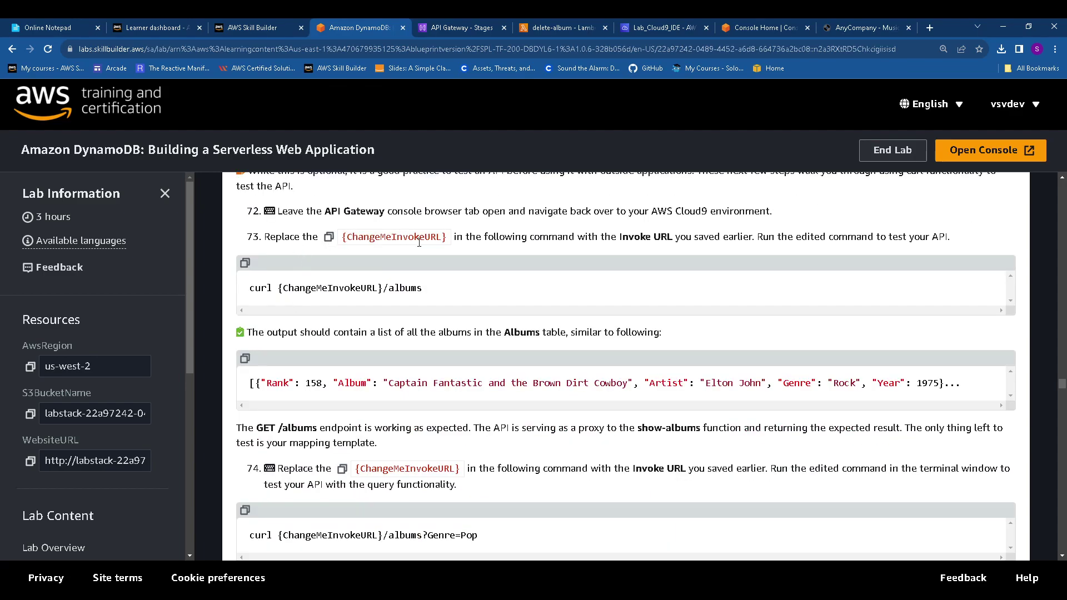
pyautogui.click(246, 264)
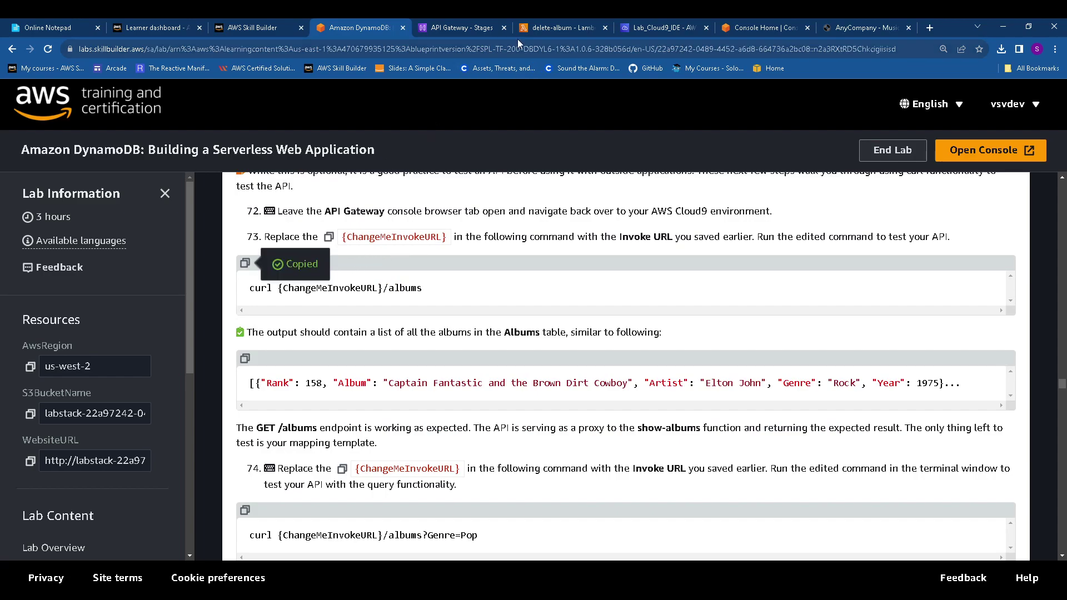
pyautogui.click(646, 25)
# Paste the curl command into the Cloud9 bash terminal and delete the {ChangeMeInvokeURL} placeholder
pyautogui.click(342, 121)
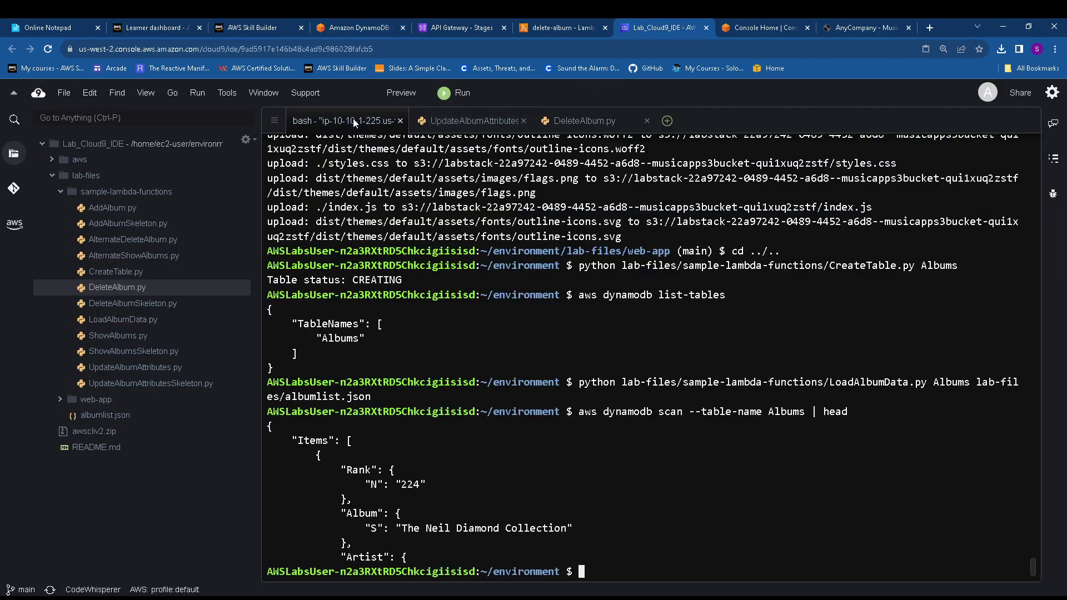
pyautogui.rightClick(620, 554)
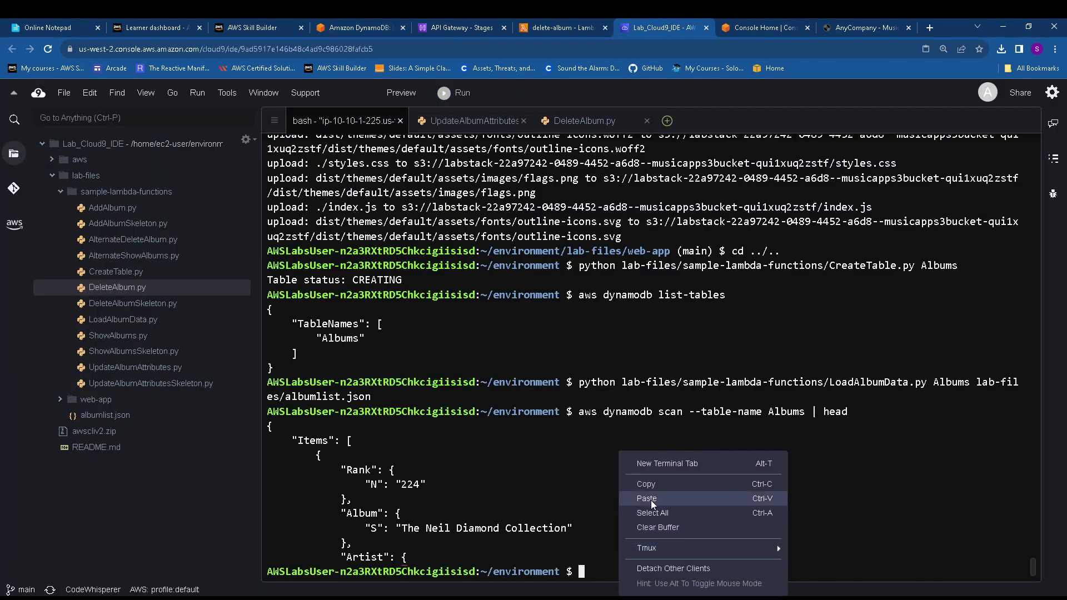
pyautogui.click(650, 498)
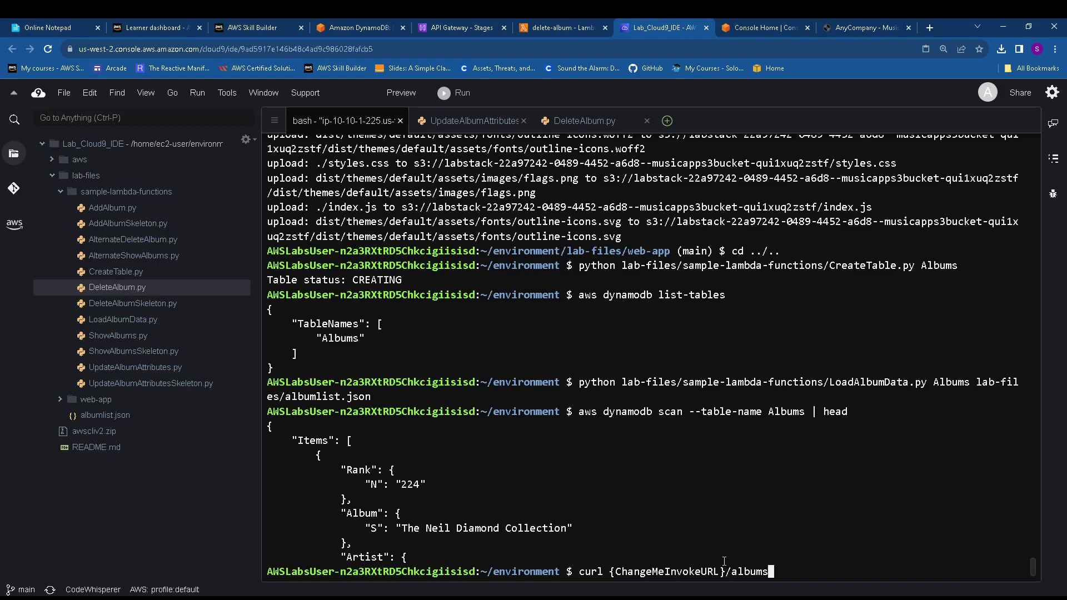
pyautogui.press('Left')
pyautogui.press('Left')
pyautogui.press('Left')
pyautogui.press('Left')
pyautogui.press('Left')
pyautogui.press('Left')
pyautogui.press('Left')
pyautogui.press('BackSpace')
pyautogui.press('BackSpace')
pyautogui.press('BackSpace')
pyautogui.press('BackSpace')
pyautogui.press('BackSpace')
pyautogui.press('BackSpace')
pyautogui.press('BackSpace')
pyautogui.press('BackSpace')
pyautogui.press('BackSpace')
pyautogui.press('BackSpace')
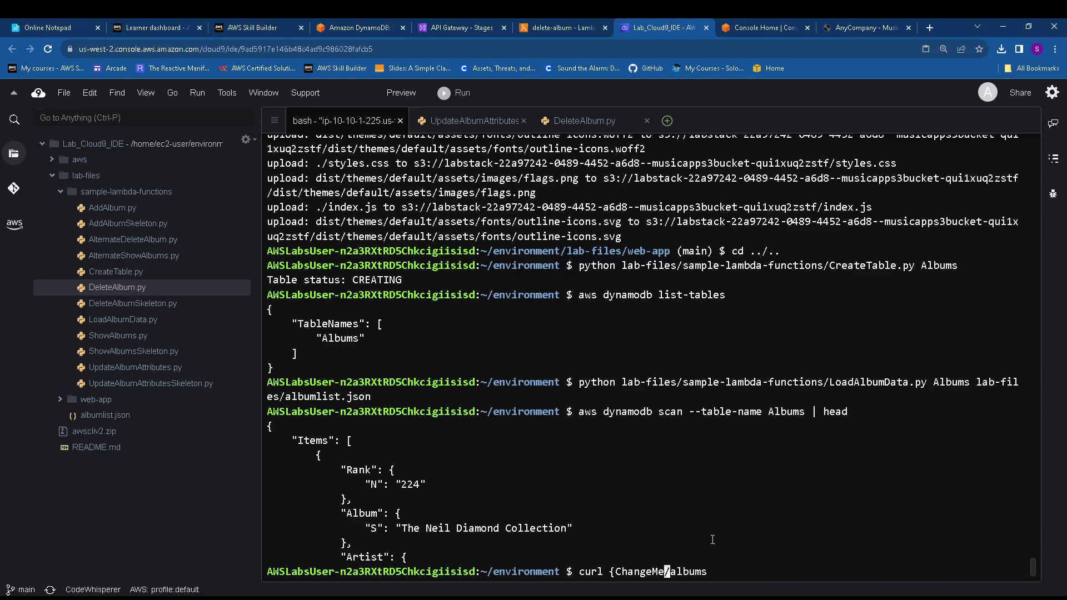
pyautogui.press('BackSpace')
pyautogui.press('BackSpace')
pyautogui.press('BackSpace')
pyautogui.press('BackSpace')
pyautogui.press('BackSpace')
pyautogui.press('BackSpace')
pyautogui.press('BackSpace')
pyautogui.press('BackSpace')
pyautogui.press('BackSpace')
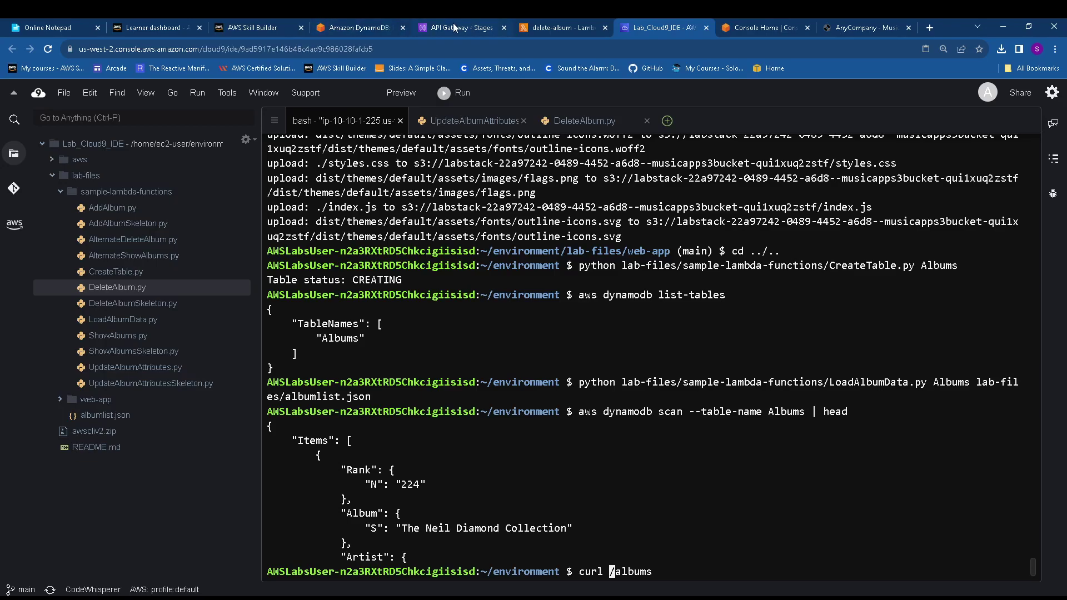
pyautogui.click(367, 28)
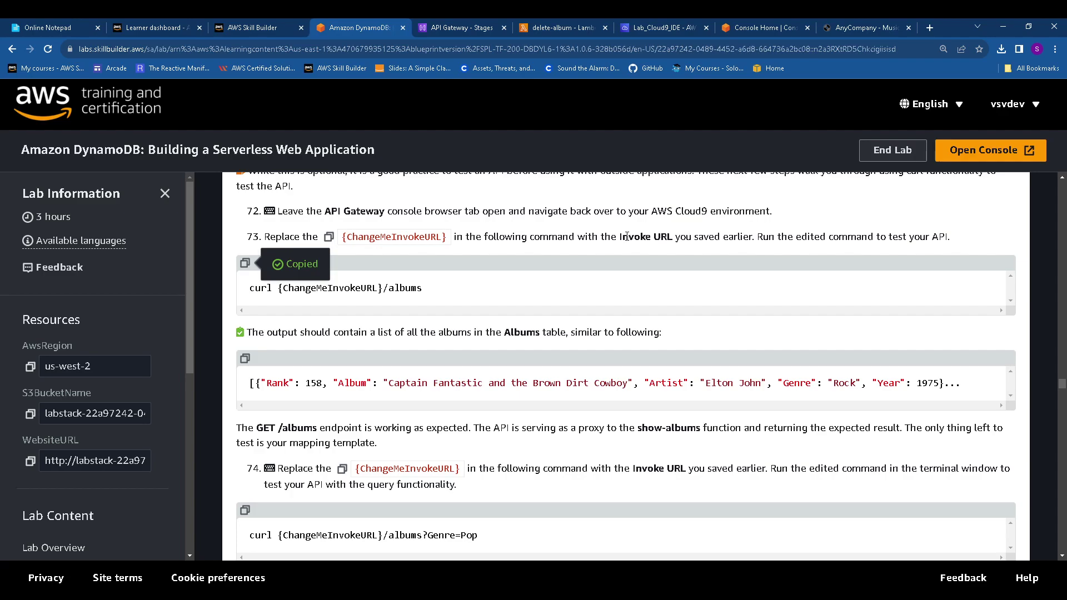
# Look up the Invoke URL reference in step 73 and the saved notepad notes
pyautogui.moveTo(623, 237); pyautogui.dragTo(670, 233)
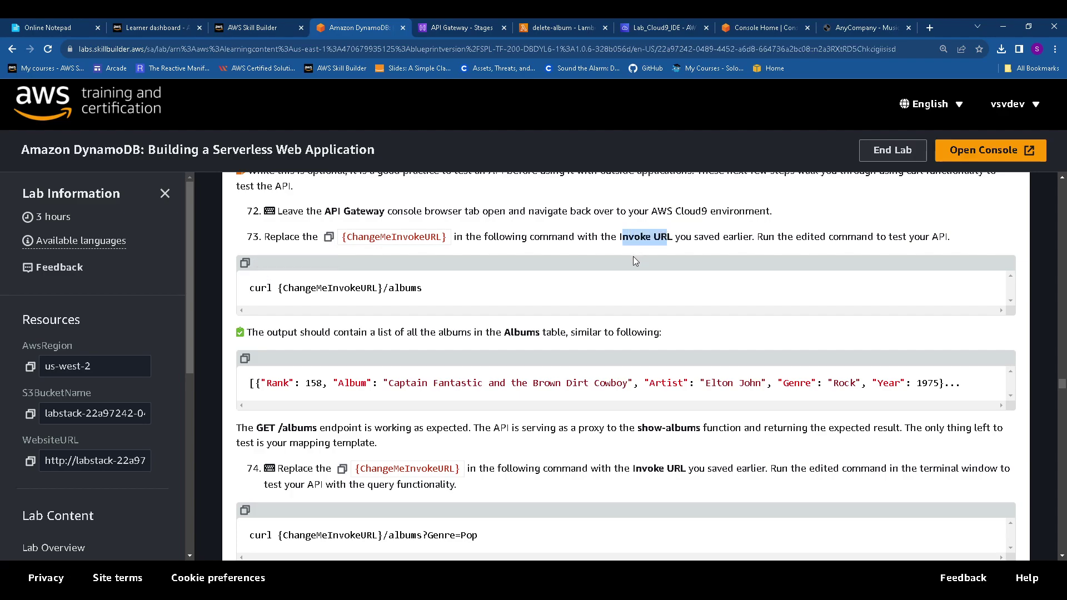
pyautogui.click(260, 25)
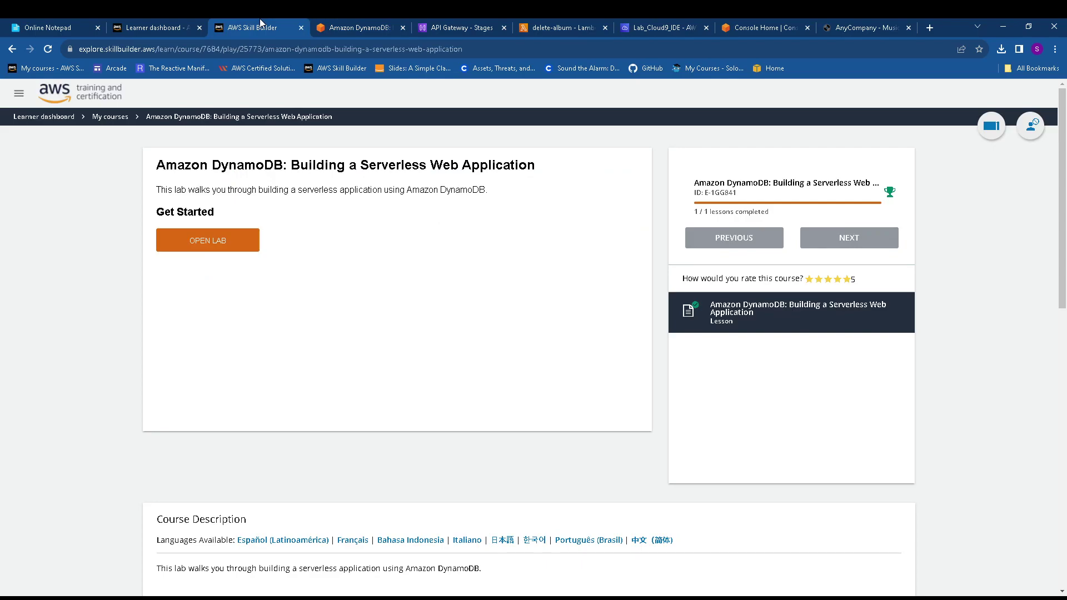
pyautogui.click(70, 28)
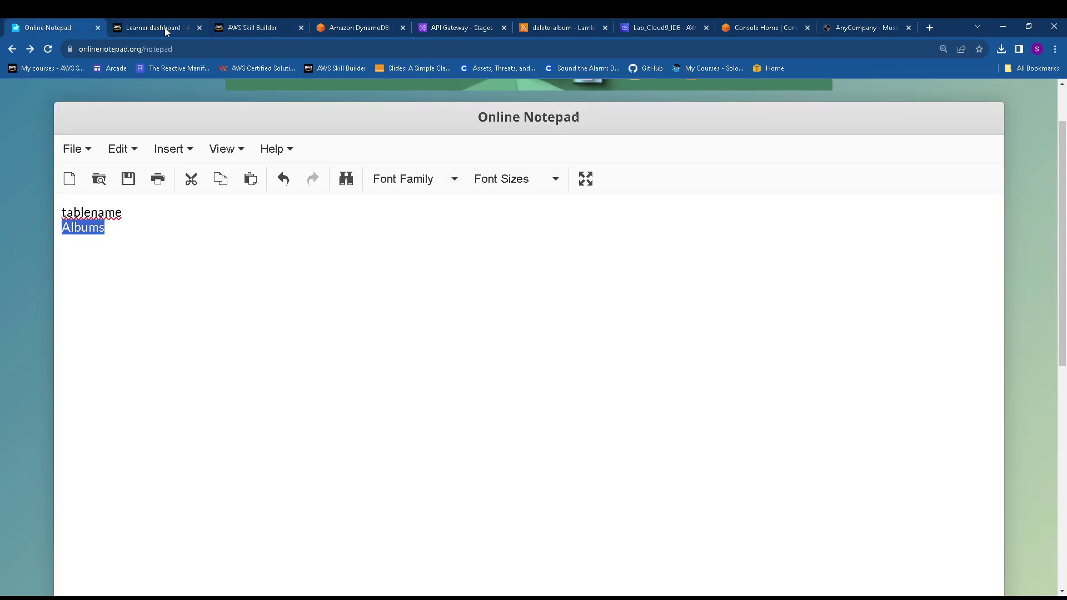
pyautogui.click(351, 25)
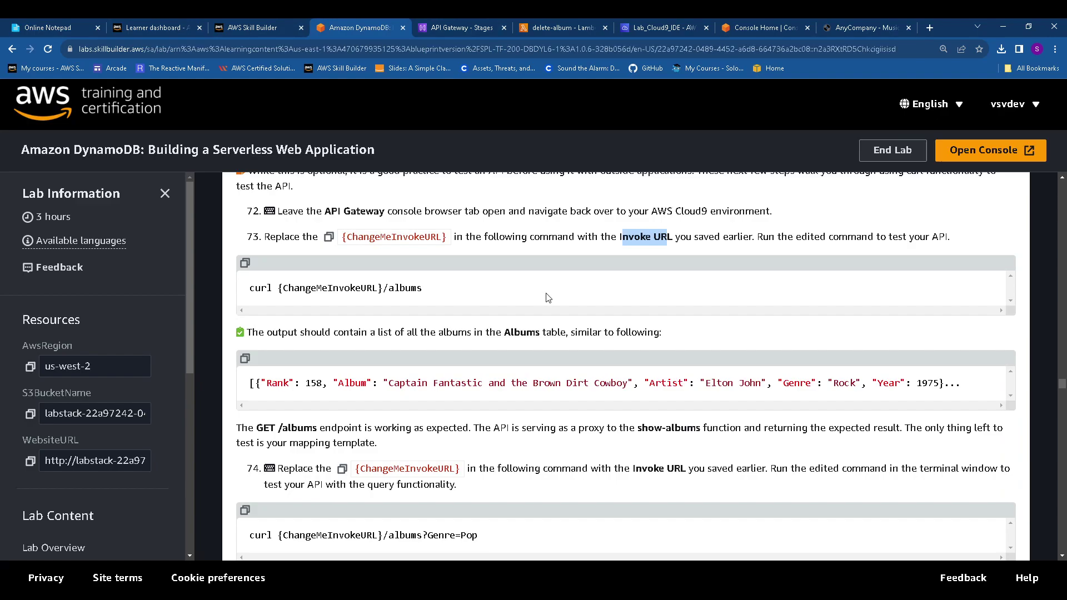
pyautogui.doubleClick(656, 234)
# Copy the WebsiteURL value from the lab's Resources panel
pyautogui.scroll(10, 617, 241)
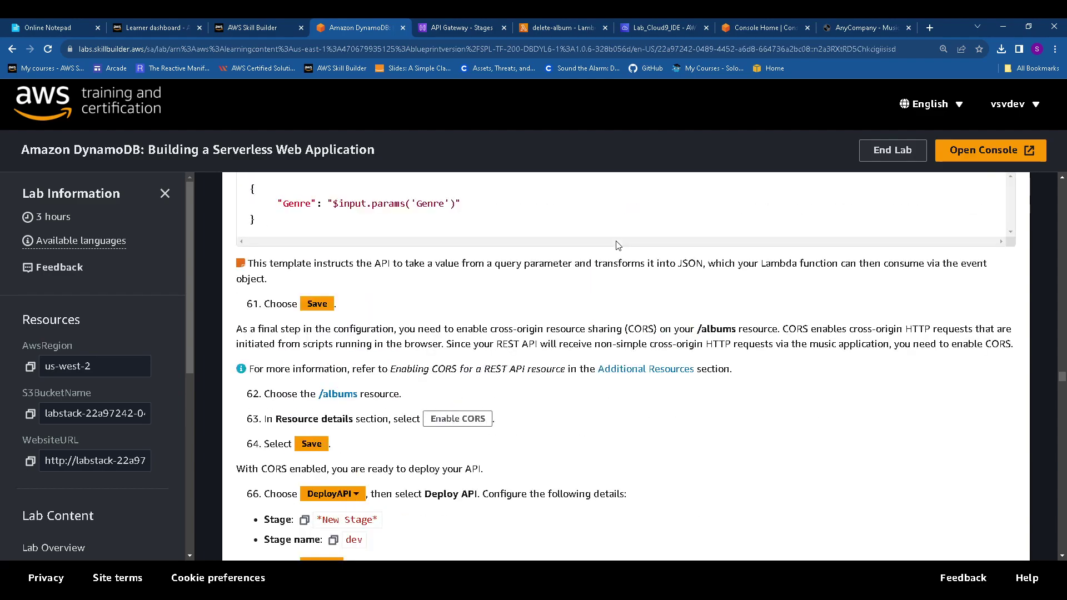
pyautogui.scroll(8, 618, 245)
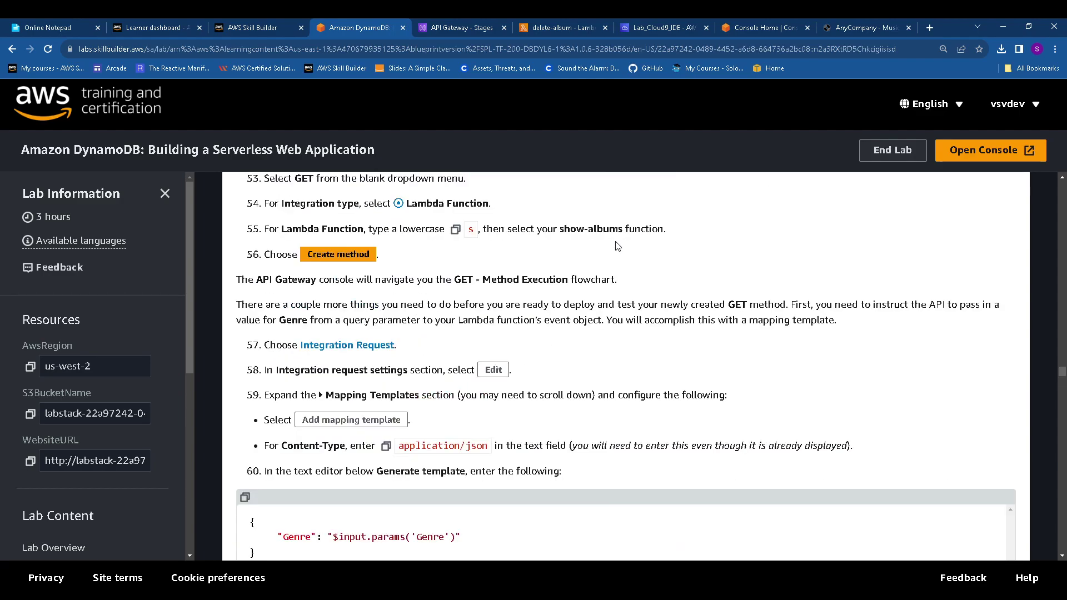
pyautogui.scroll(4, 619, 246)
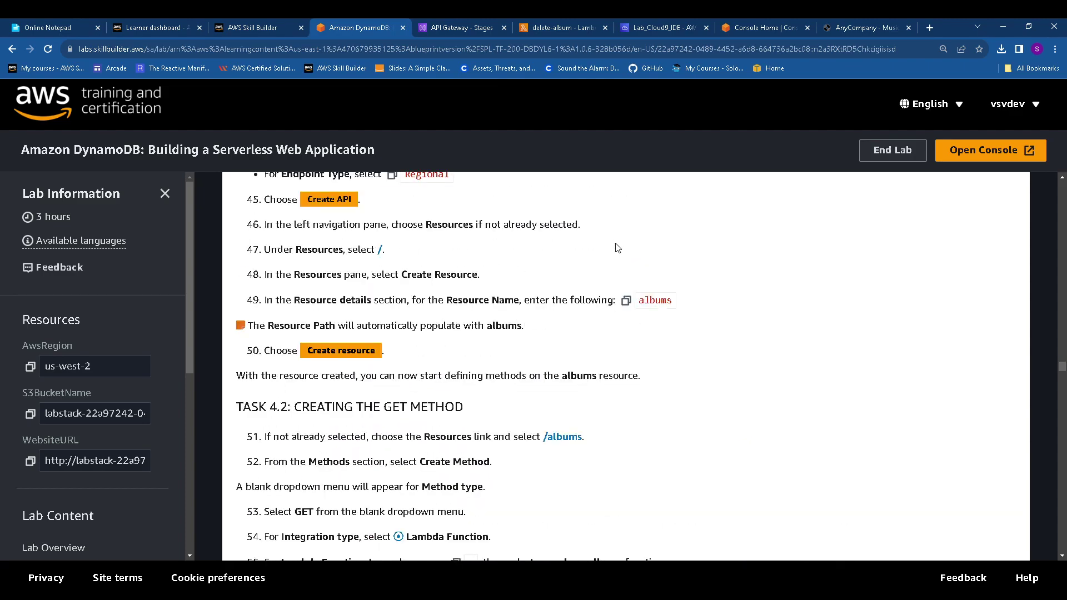
pyautogui.scroll(6, 619, 248)
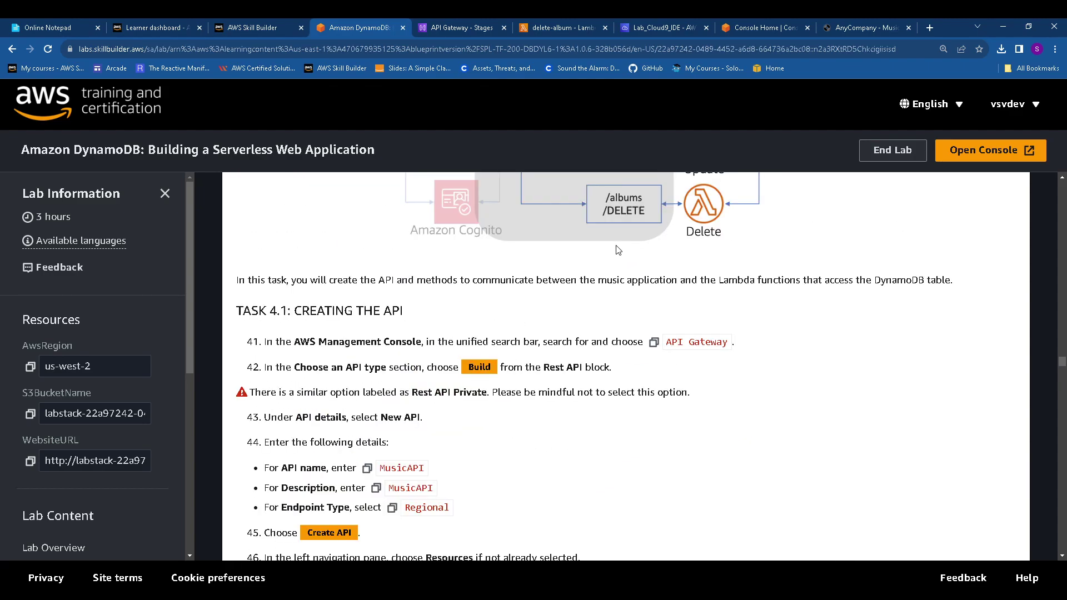
pyautogui.scroll(9, 618, 250)
pyautogui.scroll(3, 618, 252)
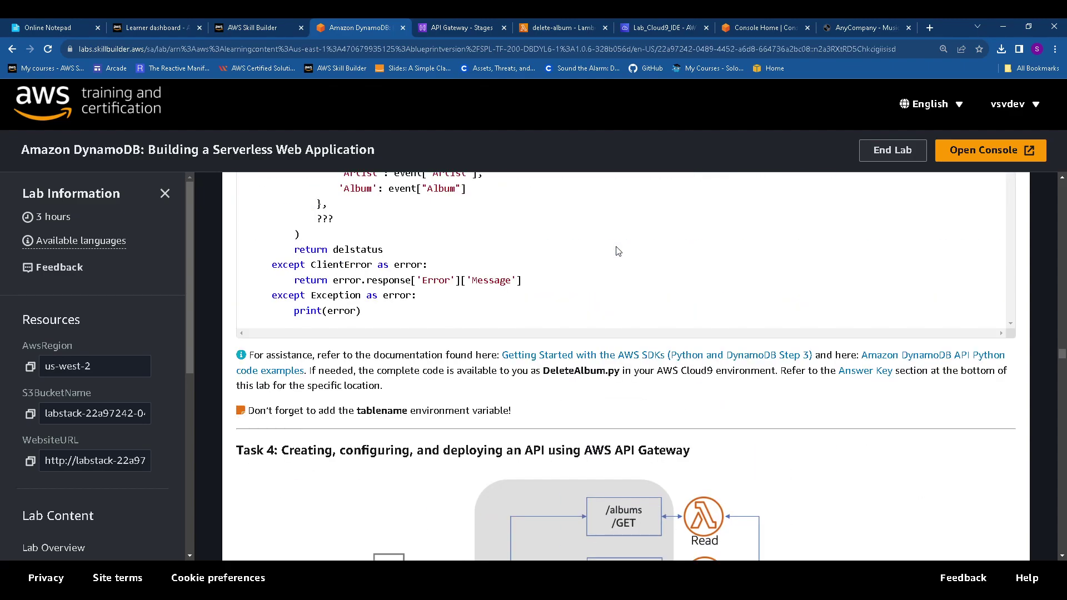
pyautogui.scroll(1, 619, 251)
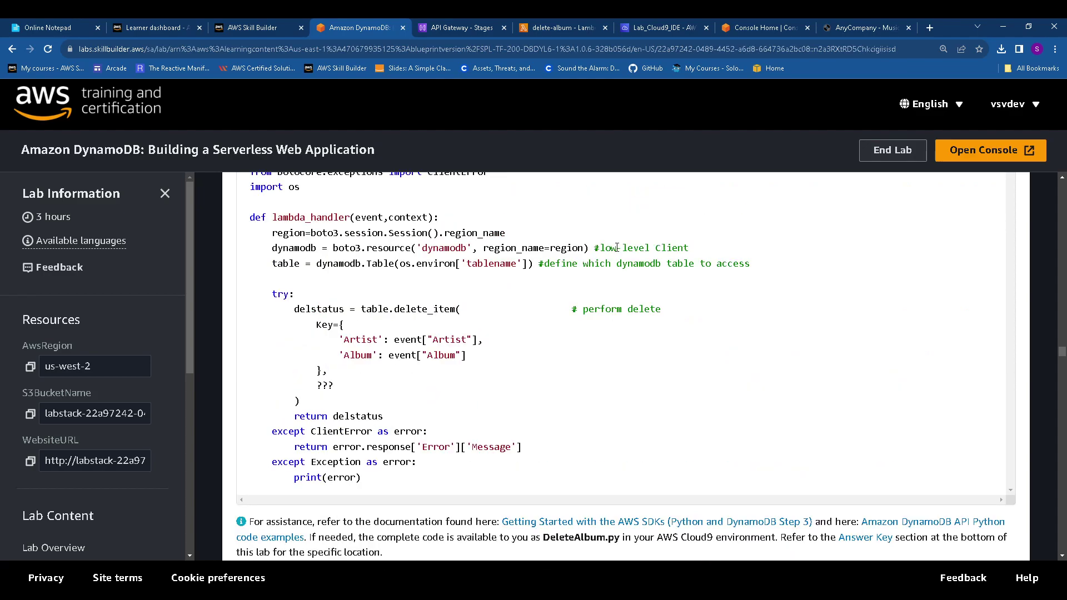
pyautogui.scroll(3, 619, 251)
pyautogui.scroll(10, 618, 251)
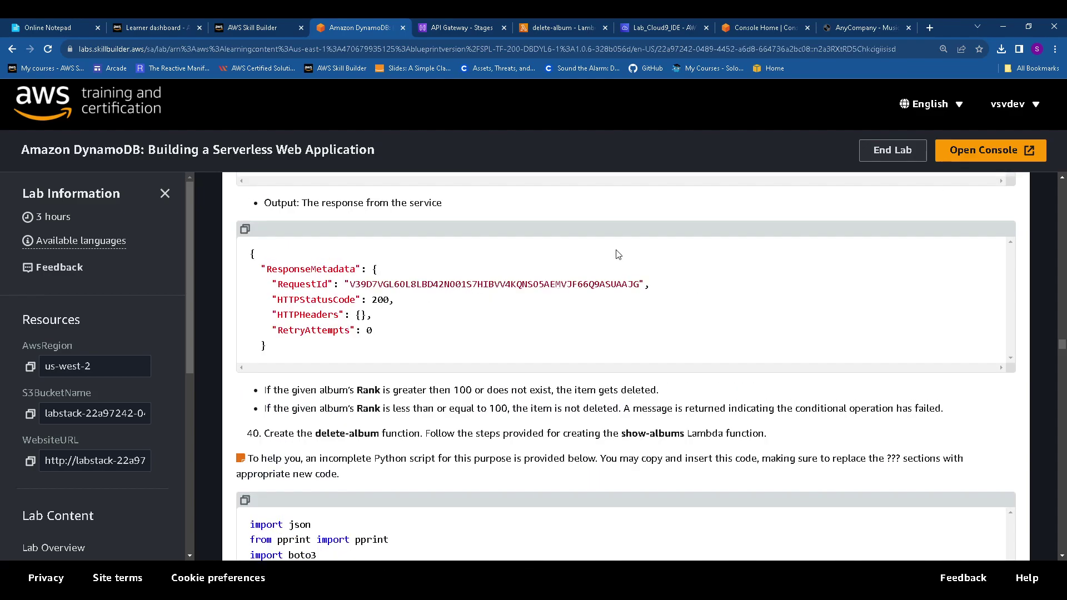
pyautogui.scroll(10, 618, 254)
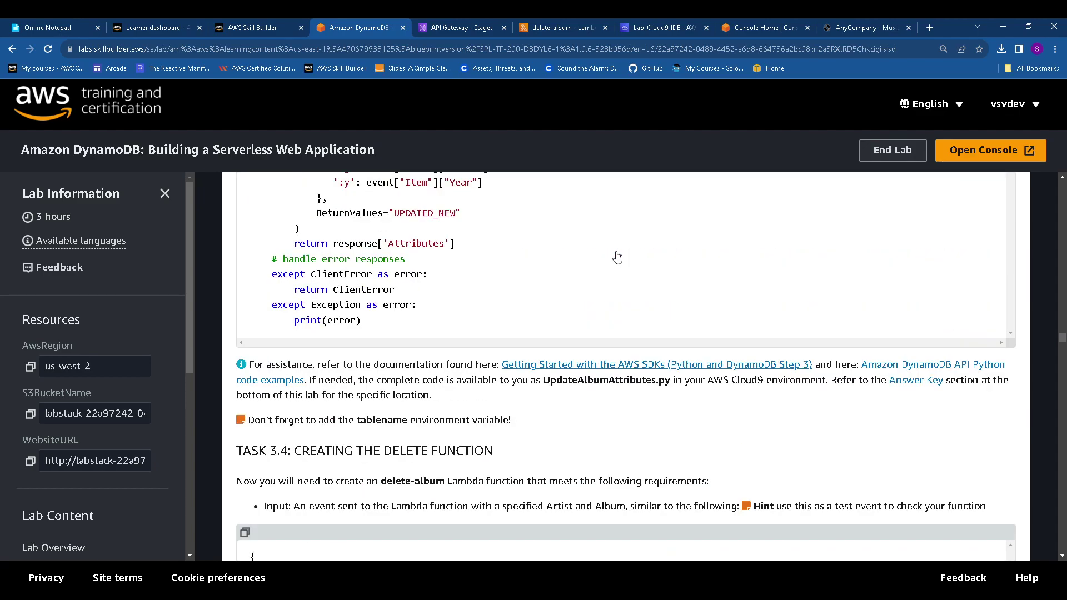
pyautogui.scroll(15, 618, 258)
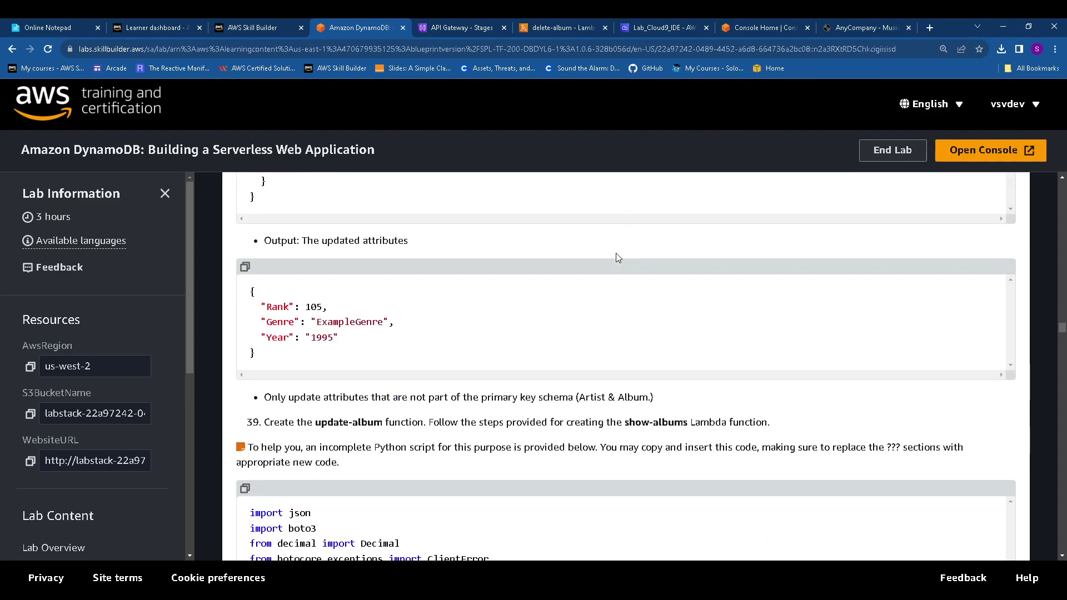
pyautogui.scroll(4, 618, 260)
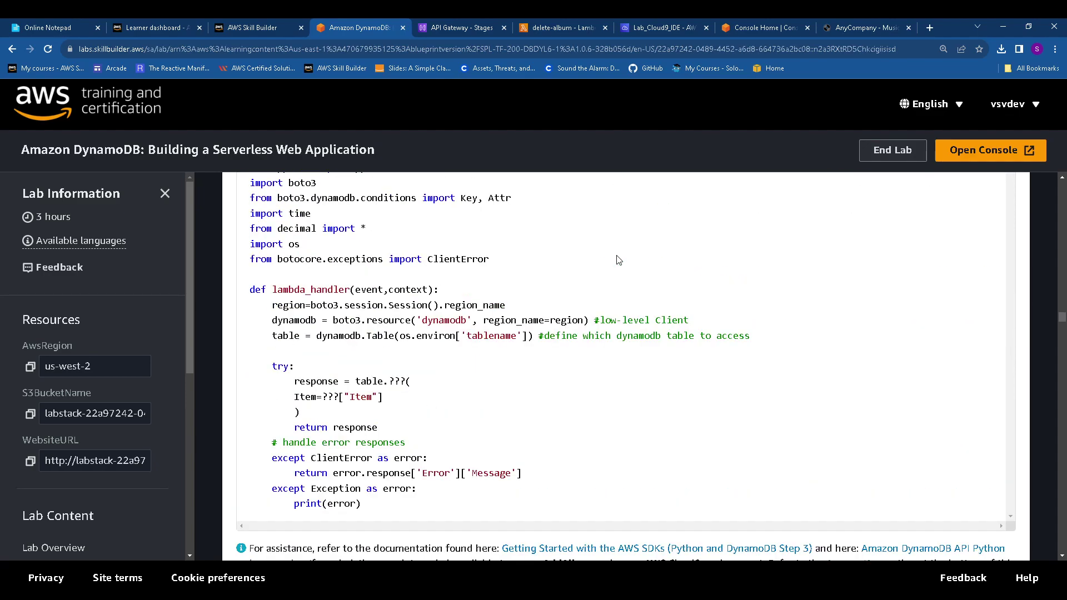
pyautogui.scroll(-12, 618, 260)
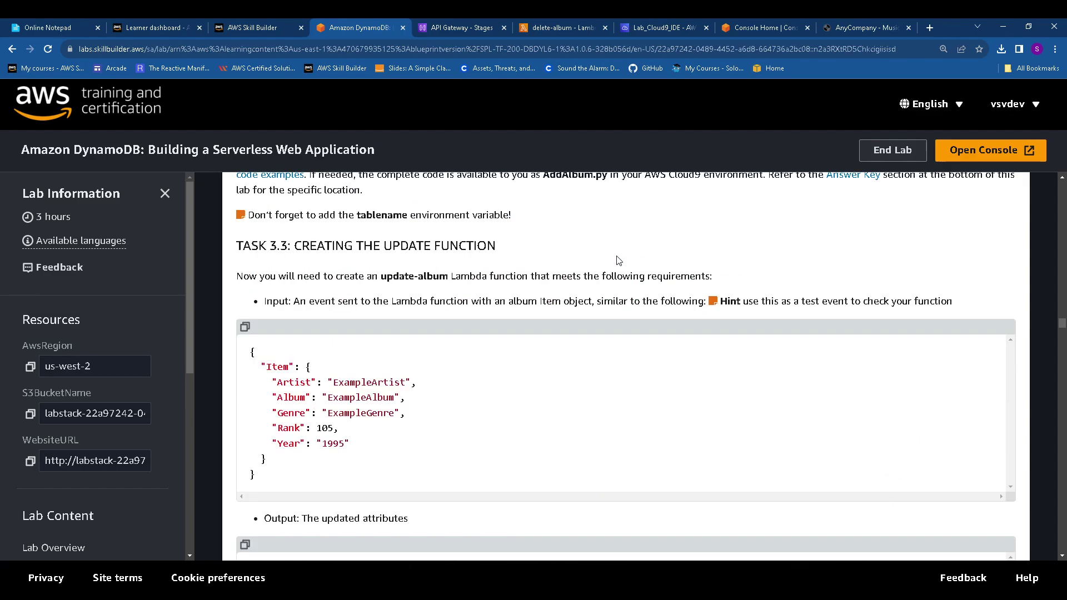
pyautogui.scroll(-20, 605, 258)
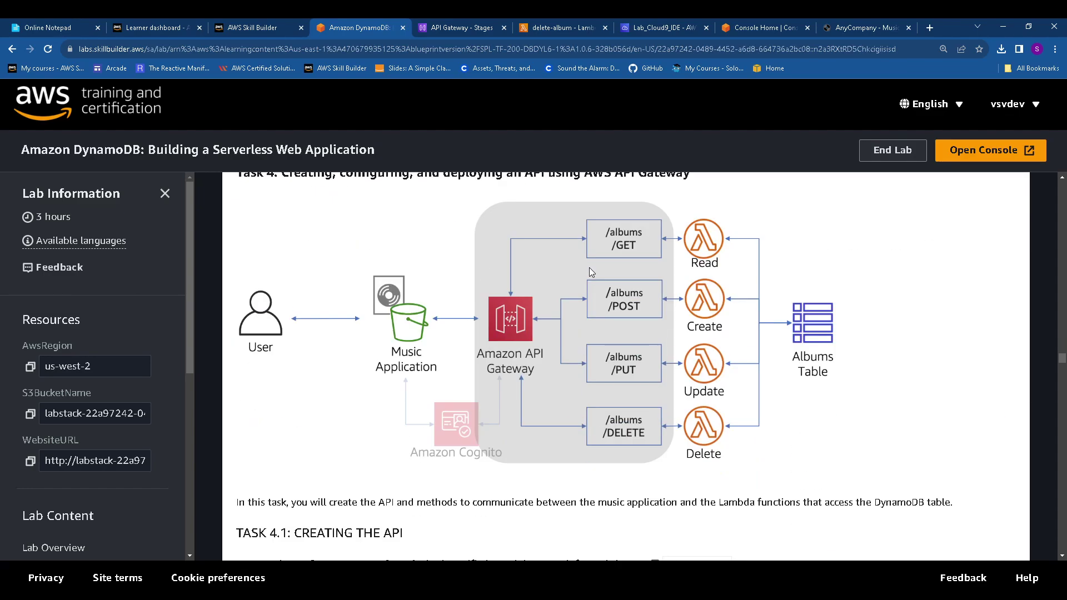
pyautogui.scroll(-5, 591, 271)
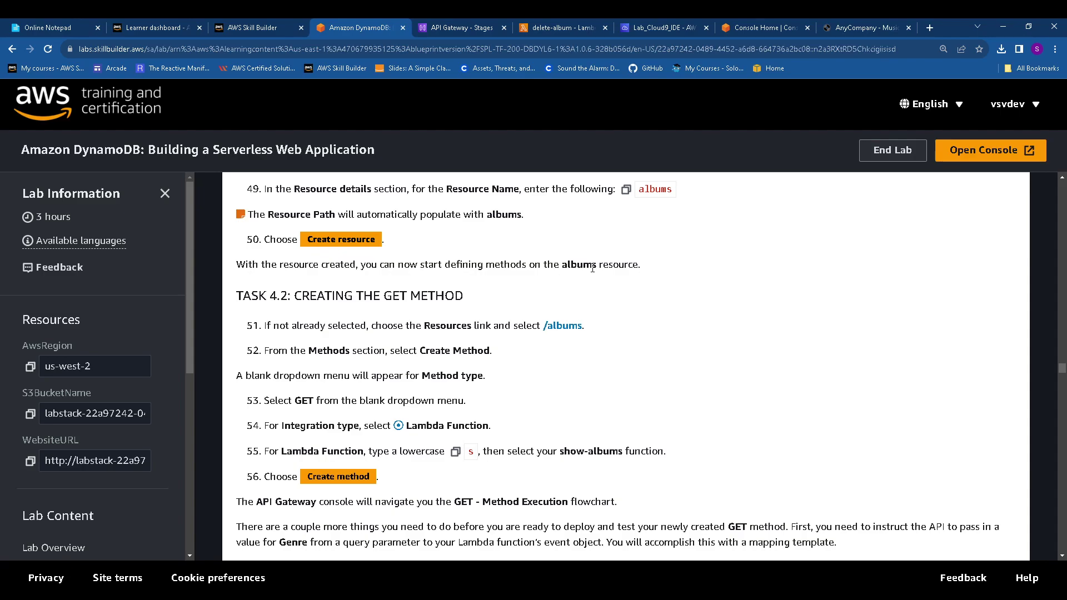
pyautogui.scroll(-16, 592, 269)
pyautogui.scroll(4, 595, 272)
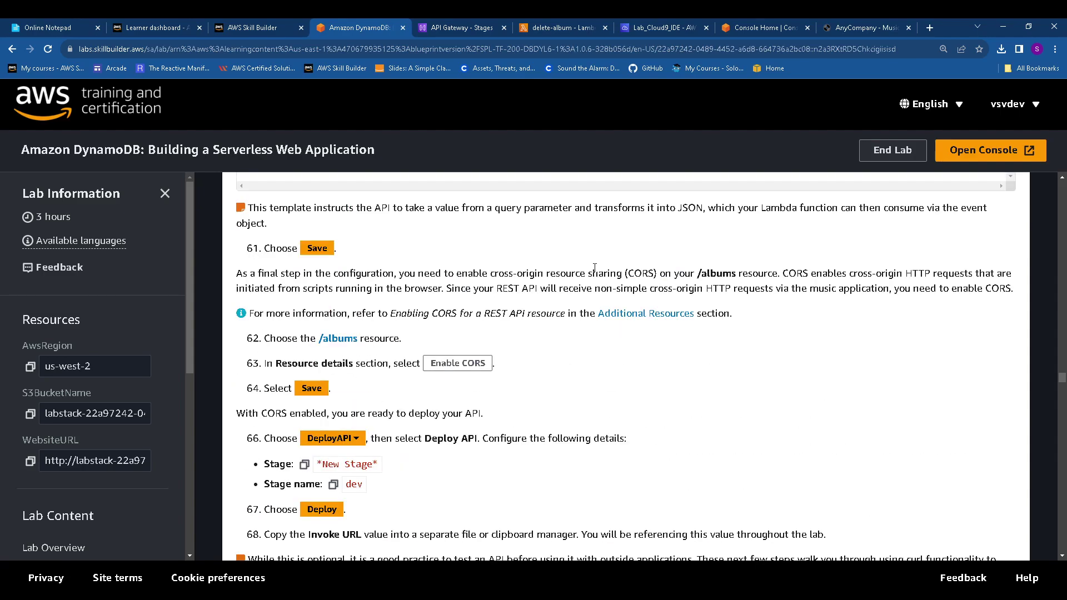
pyautogui.scroll(-5, 596, 269)
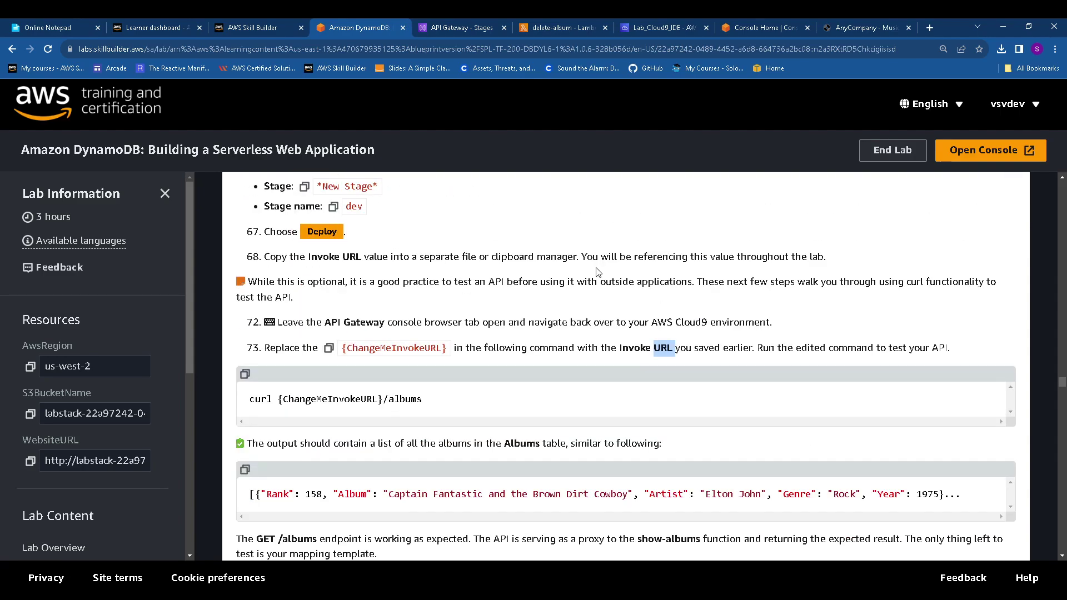
pyautogui.click(30, 461)
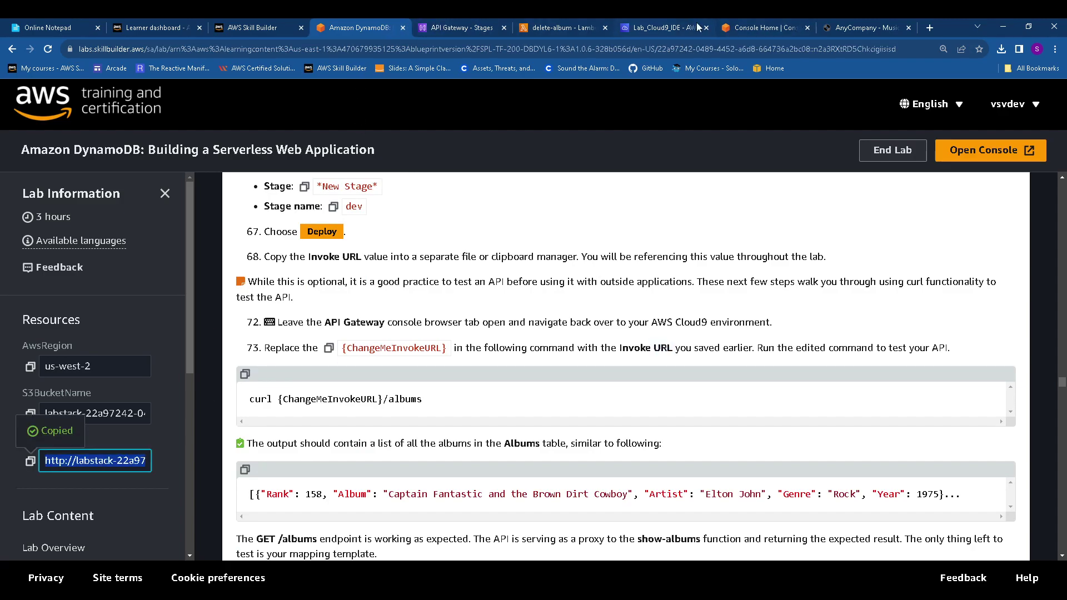
pyautogui.click(651, 25)
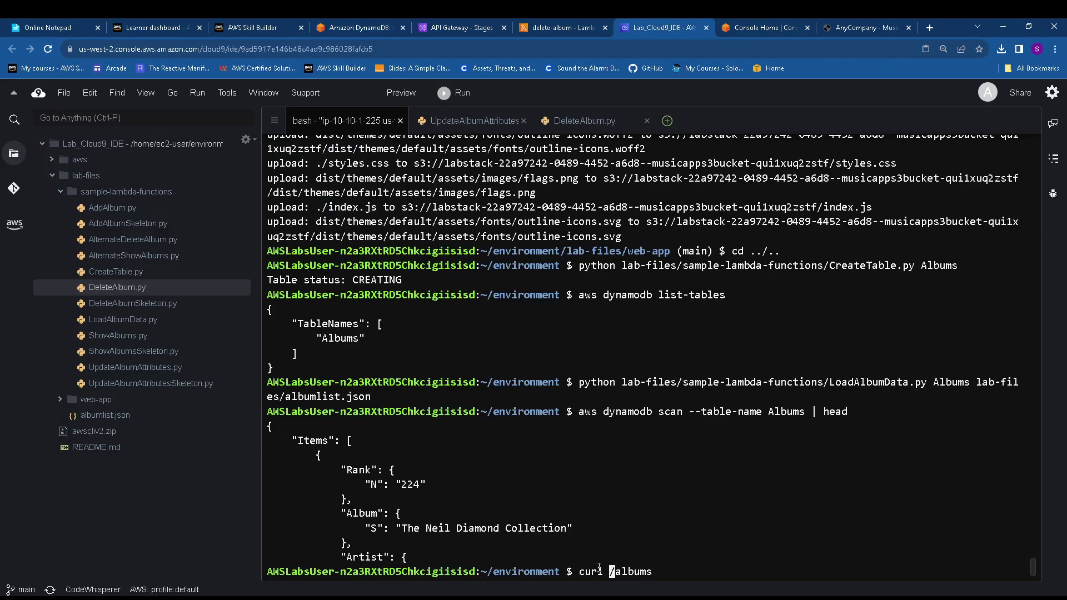
# Insert the website URL before /albums in the curl command and run it, getting 404 NoSuchKey
pyautogui.hotkey('ctrl', 'k')
pyautogui.rightClick(612, 571)
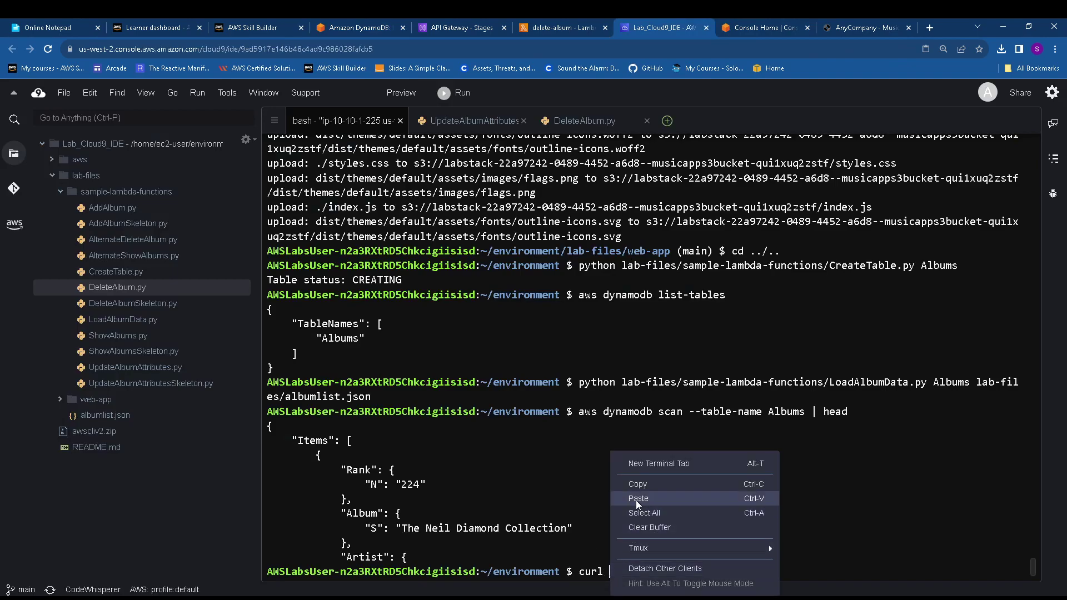
pyautogui.click(638, 499)
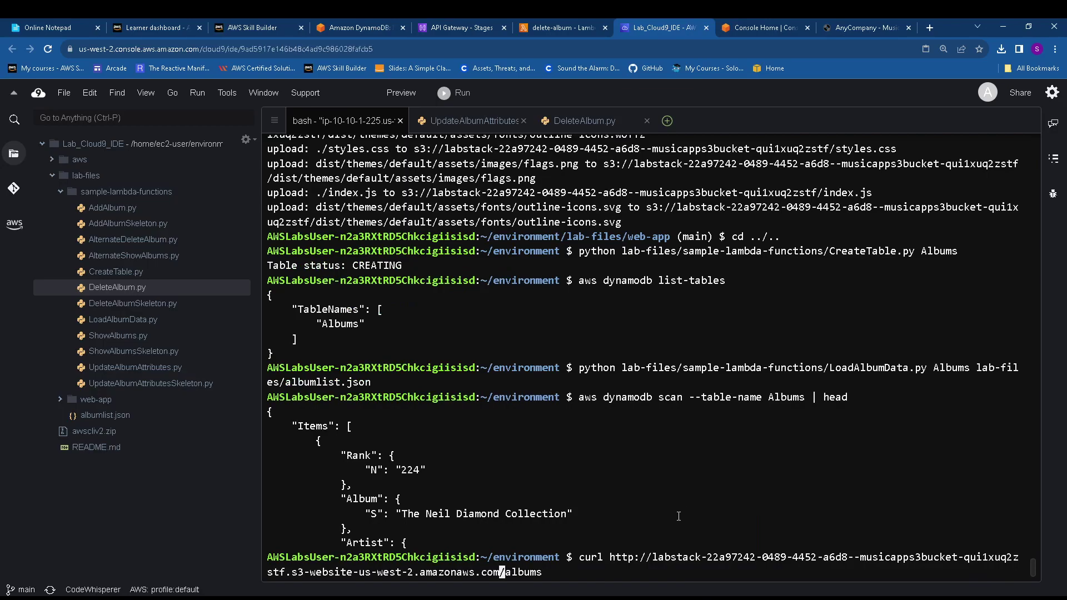
pyautogui.press('Return')
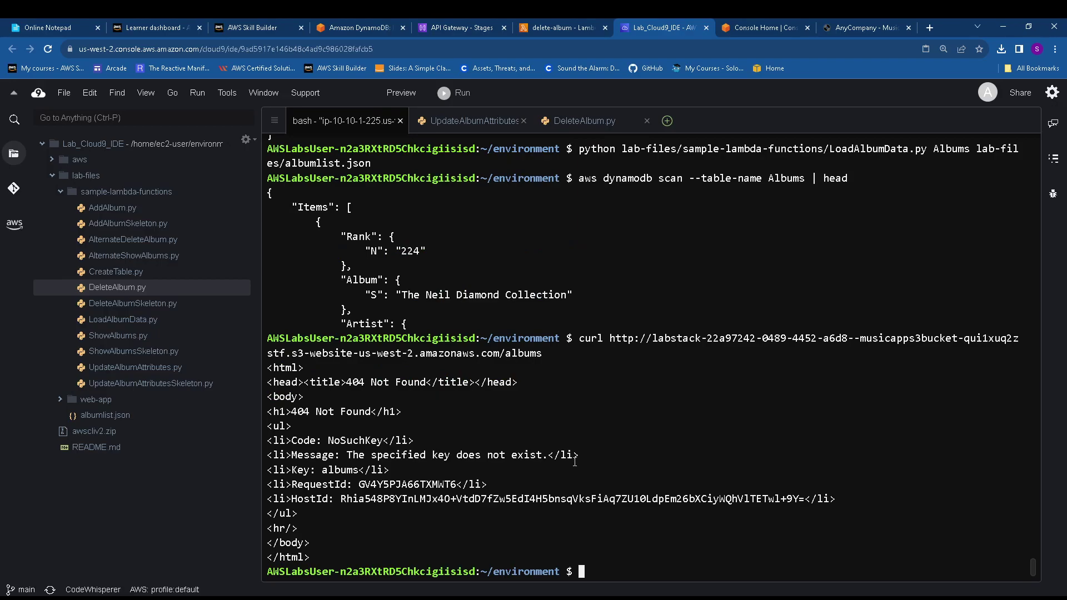
pyautogui.click(364, 24)
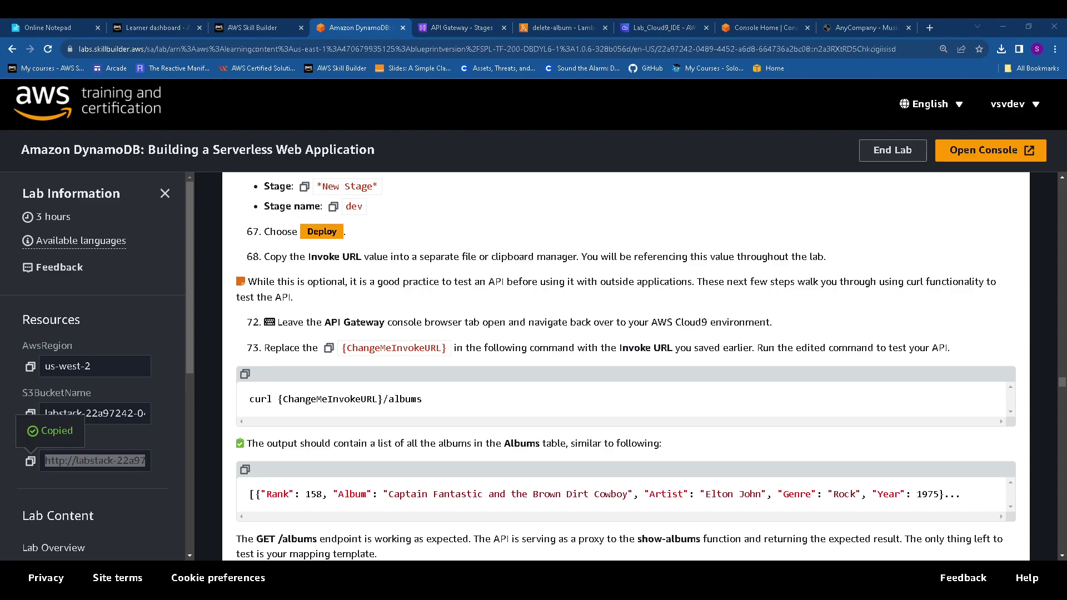
# Dismiss the deployment and CORS success banners and copy the dev stage's Invoke URL
pyautogui.hotkey('ctrl', 'f')
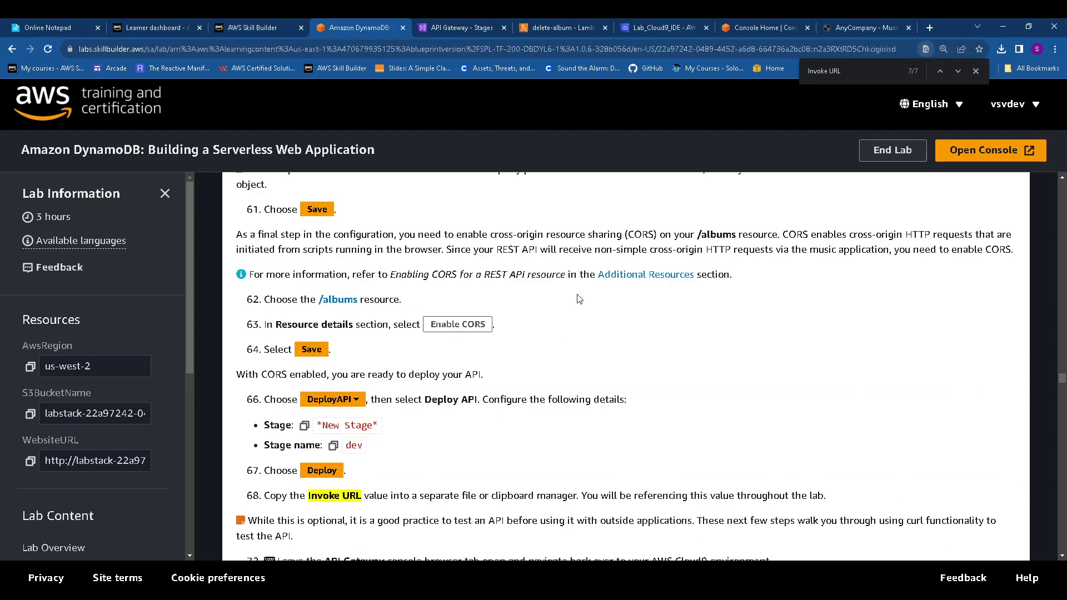
pyautogui.click(469, 26)
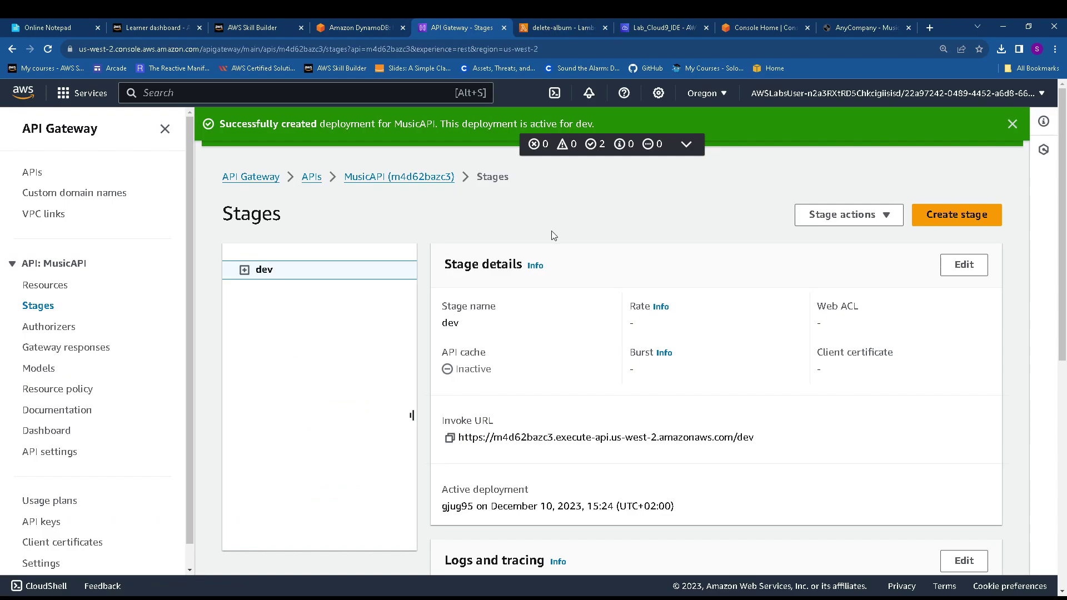
pyautogui.moveTo(443, 421); pyautogui.dragTo(531, 433)
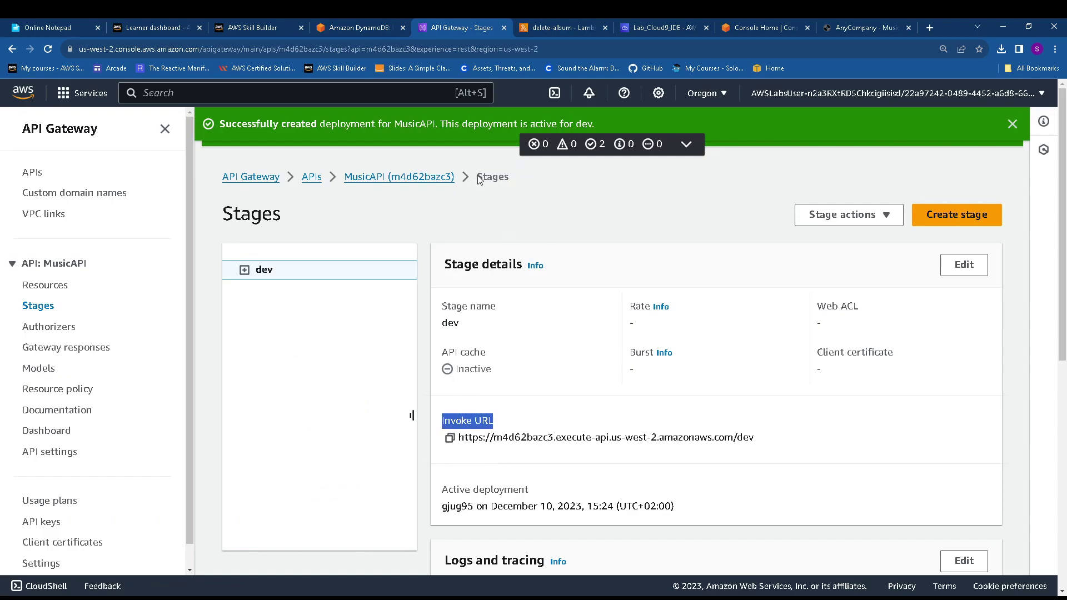
pyautogui.click(686, 144)
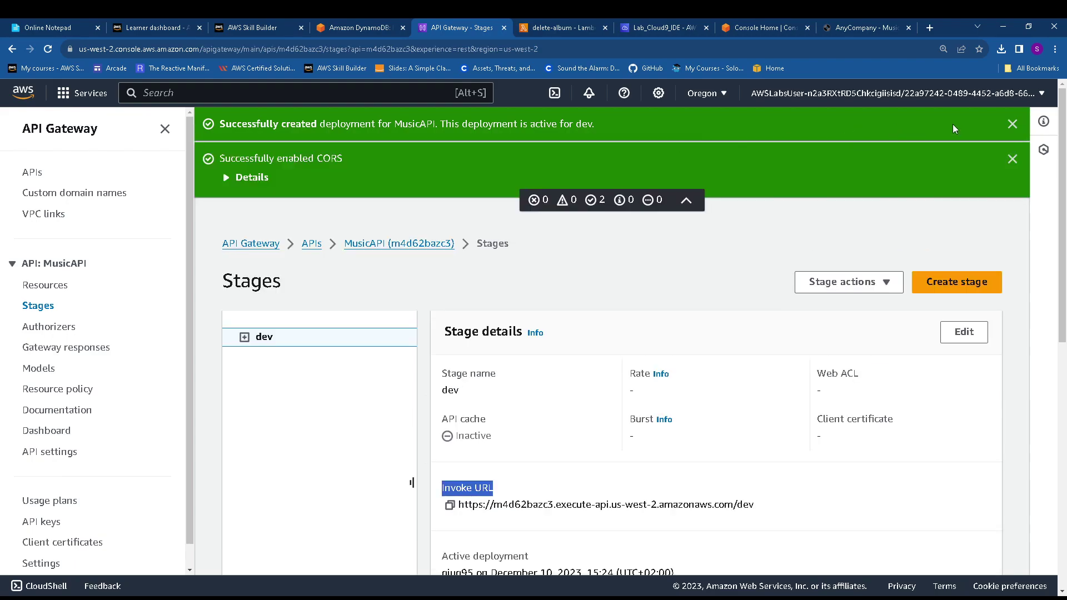
pyautogui.click(1010, 123)
pyautogui.click(1011, 123)
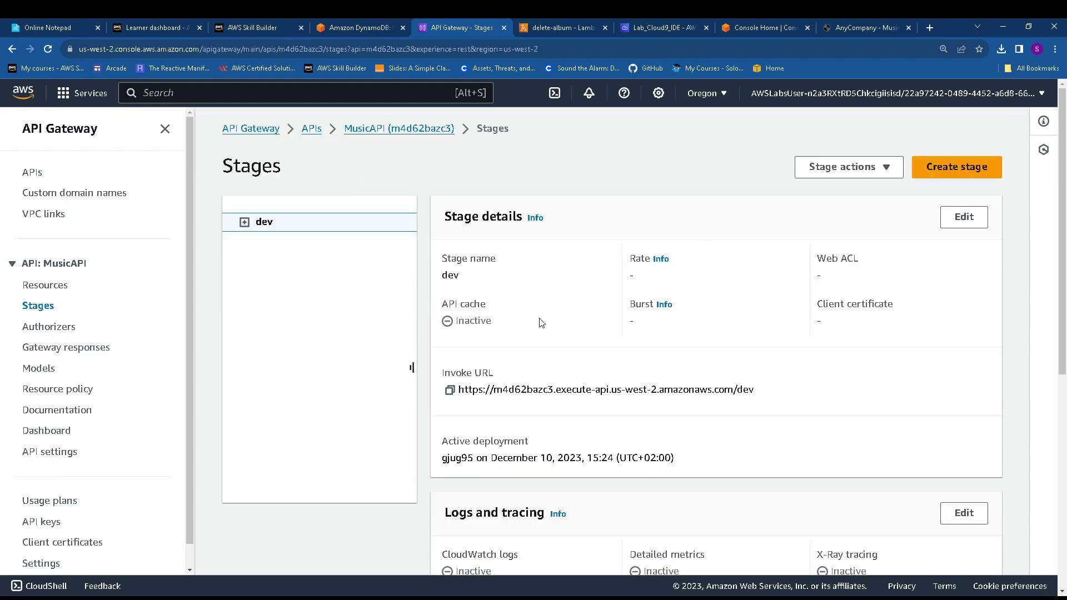
pyautogui.click(449, 389)
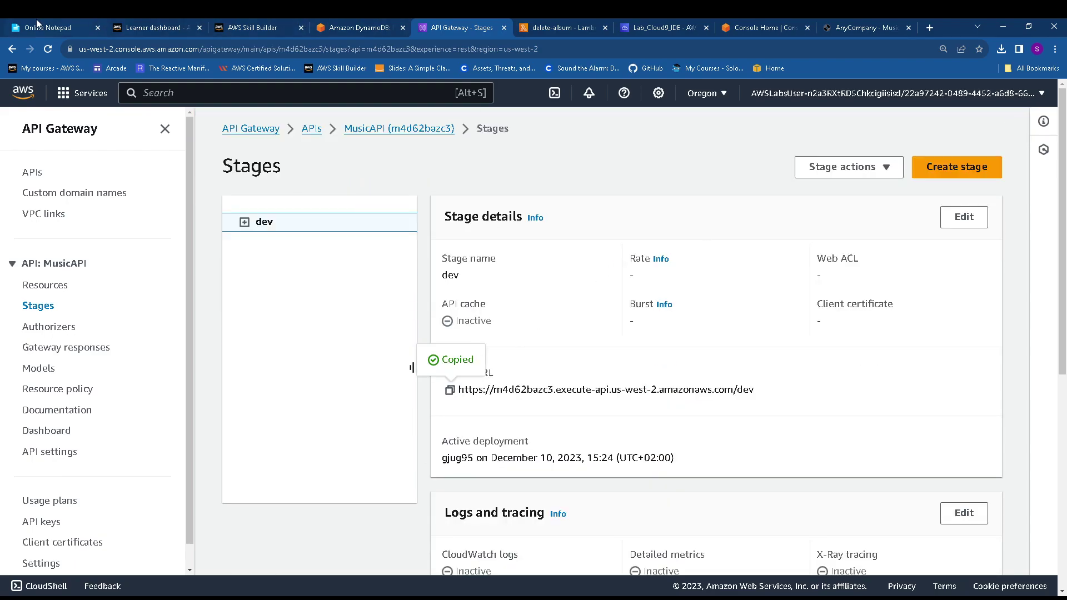
# Paste the Invoke URL into the online notepad on a new line below Albums
pyautogui.click(38, 25)
pyautogui.click(128, 231)
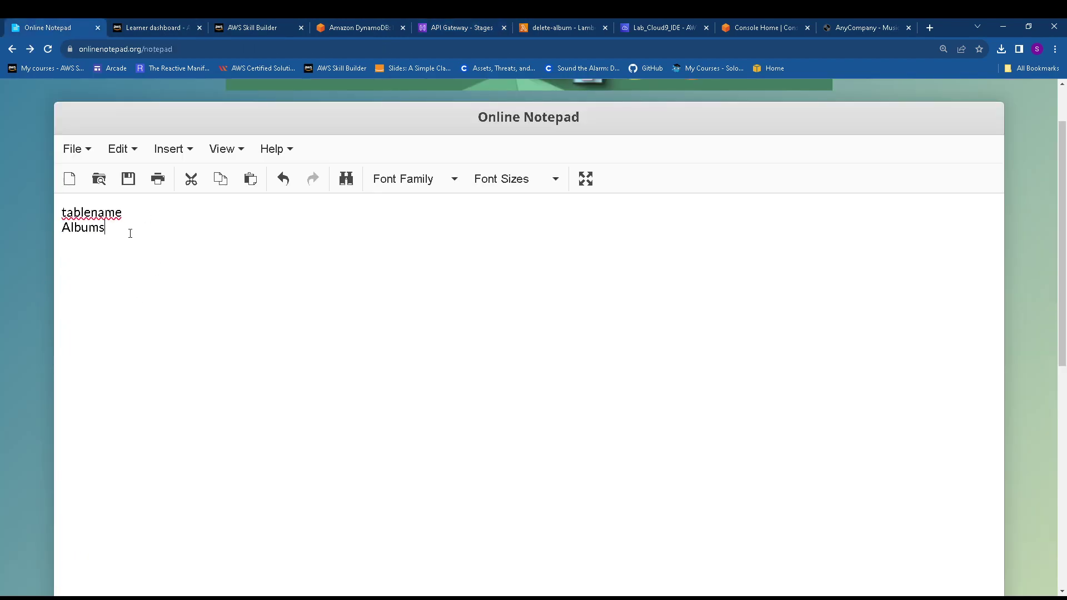
pyautogui.hotkey('ctrl', 'v')
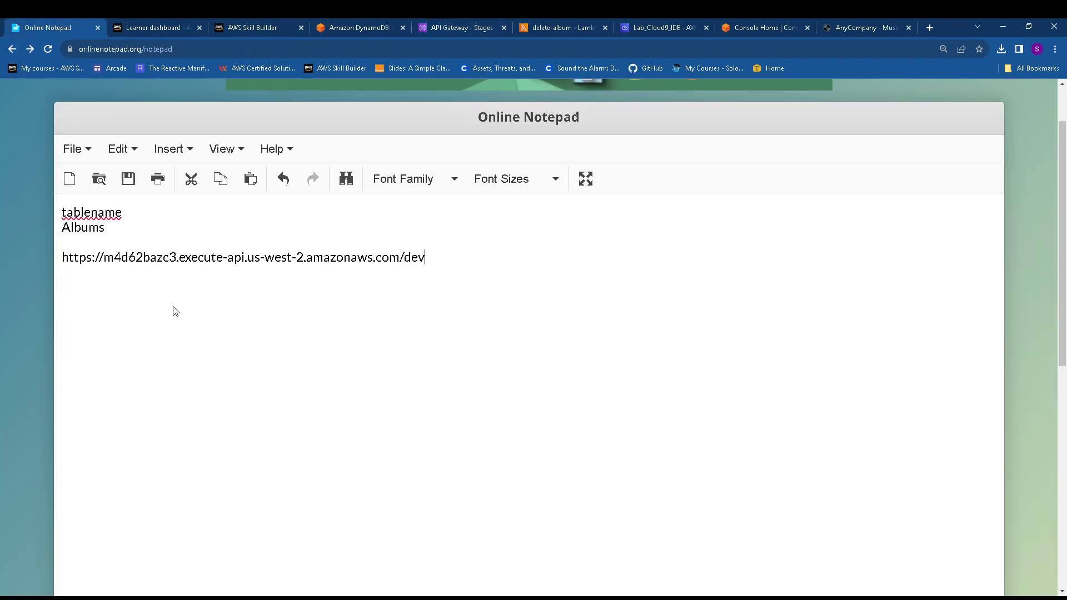
pyautogui.click(643, 28)
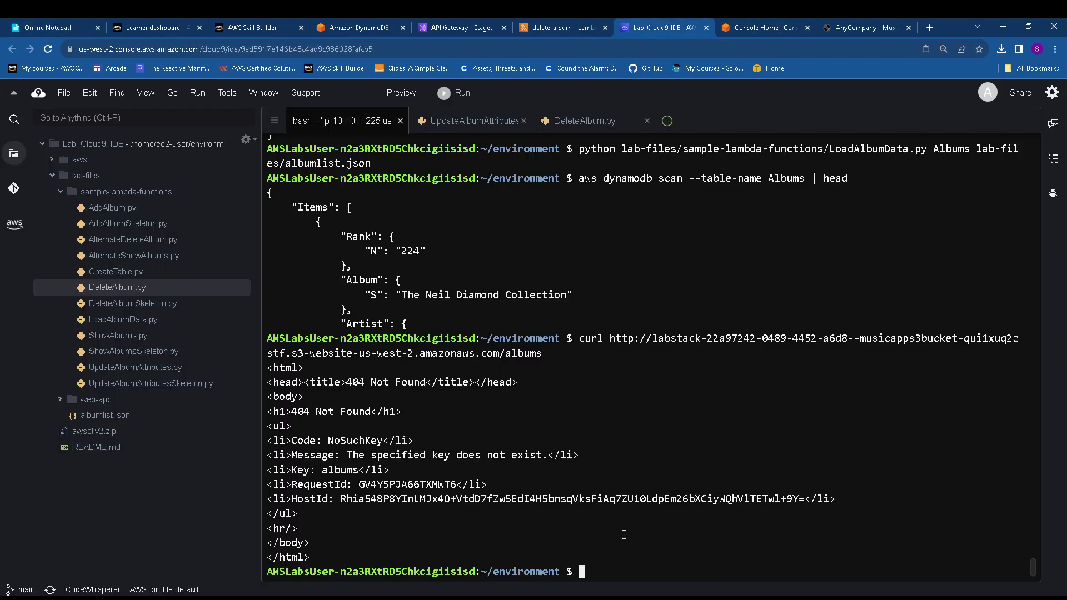
# Swap the old S3 address in the last curl for the invoke URL plus /dev, then run /albums
pyautogui.press('Up')
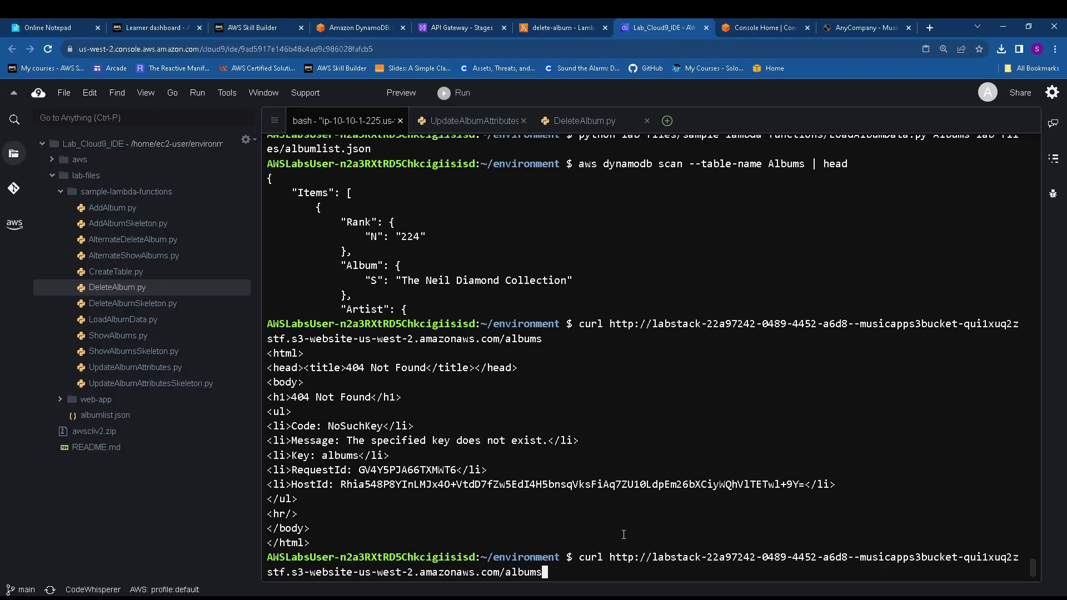
pyautogui.press('Left')
pyautogui.press('Left')
pyautogui.press('Left')
pyautogui.press('Left')
pyautogui.press('Left')
pyautogui.press('Left')
pyautogui.press('Left')
pyautogui.press('Left')
pyautogui.press('Left')
pyautogui.press('Left')
pyautogui.press('Right')
pyautogui.press('Right')
pyautogui.press('Right')
pyautogui.press('BackSpace')
pyautogui.press('BackSpace')
pyautogui.press('BackSpace')
pyautogui.press('BackSpace')
pyautogui.press('BackSpace')
pyautogui.press('BackSpace')
pyautogui.press('BackSpace')
pyautogui.press('BackSpace')
pyautogui.press('BackSpace')
pyautogui.press('BackSpace')
pyautogui.press('BackSpace')
pyautogui.press('BackSpace')
pyautogui.press('BackSpace')
pyautogui.press('BackSpace')
pyautogui.press('BackSpace')
pyautogui.press('BackSpace')
pyautogui.press('BackSpace')
pyautogui.press('BackSpace')
pyautogui.press('BackSpace')
pyautogui.press('BackSpace')
pyautogui.press('BackSpace')
pyautogui.press('BackSpace')
pyautogui.press('BackSpace')
pyautogui.press('BackSpace')
pyautogui.press('BackSpace')
pyautogui.press('BackSpace')
pyautogui.press('BackSpace')
pyautogui.press('BackSpace')
pyautogui.press('BackSpace')
pyautogui.press('BackSpace')
pyautogui.press('BackSpace')
pyautogui.press('BackSpace')
pyautogui.press('BackSpace')
pyautogui.press('BackSpace')
pyautogui.press('BackSpace')
pyautogui.press('BackSpace')
pyautogui.press('BackSpace')
pyautogui.press('BackSpace')
pyautogui.press('BackSpace')
pyautogui.press('BackSpace')
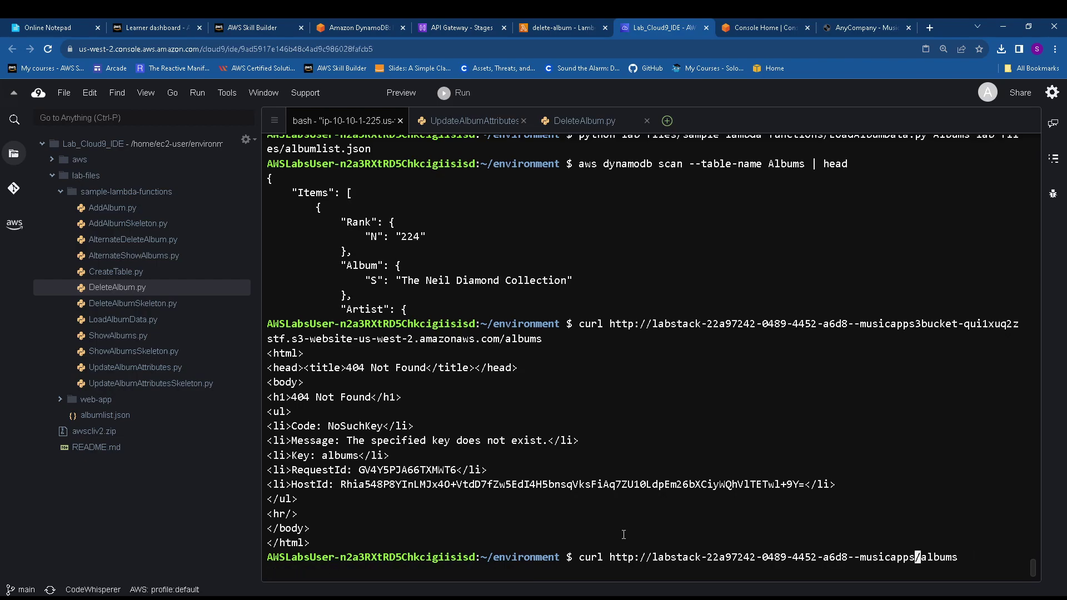
pyautogui.press('BackSpace')
pyautogui.press('BackSpace')
pyautogui.press('BackSpace')
pyautogui.press('BackSpace')
pyautogui.press('BackSpace')
pyautogui.press('BackSpace')
pyautogui.press('BackSpace')
pyautogui.press('BackSpace')
pyautogui.press('BackSpace')
pyautogui.press('BackSpace')
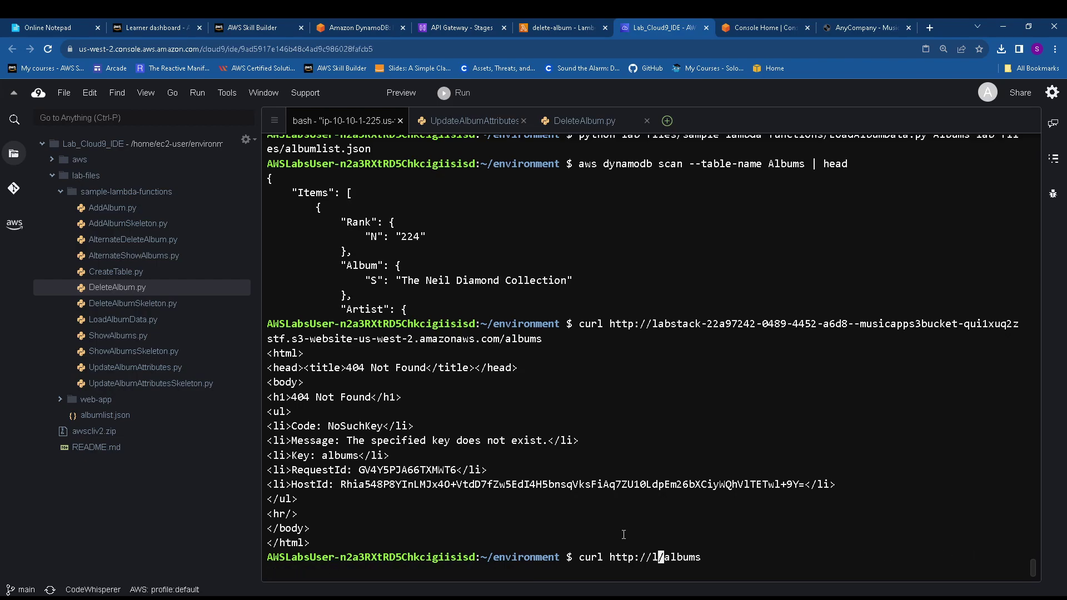
pyautogui.press('BackSpace')
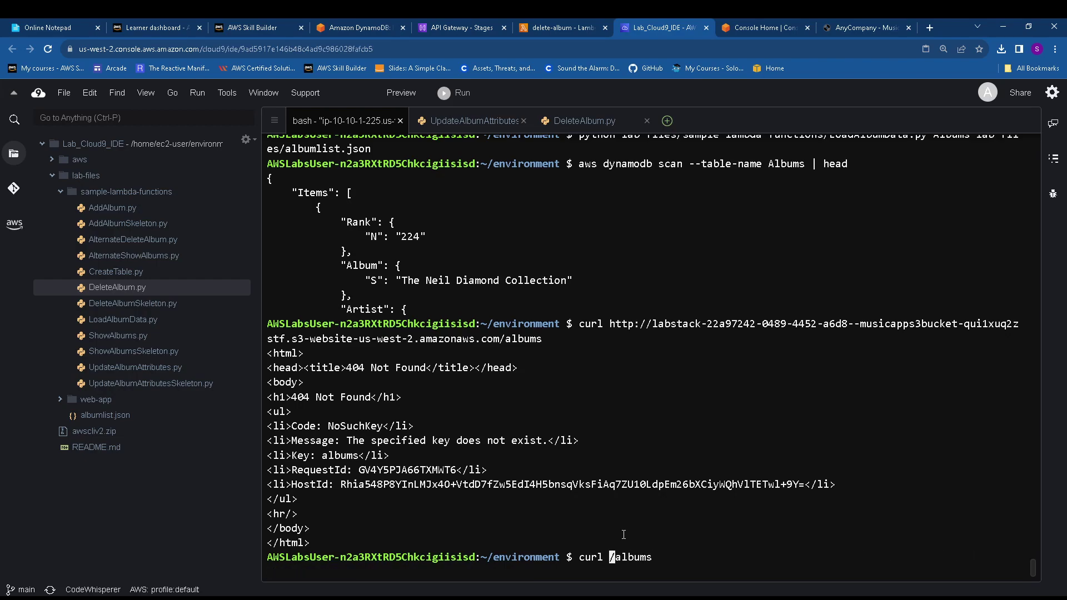
pyautogui.rightClick(617, 550)
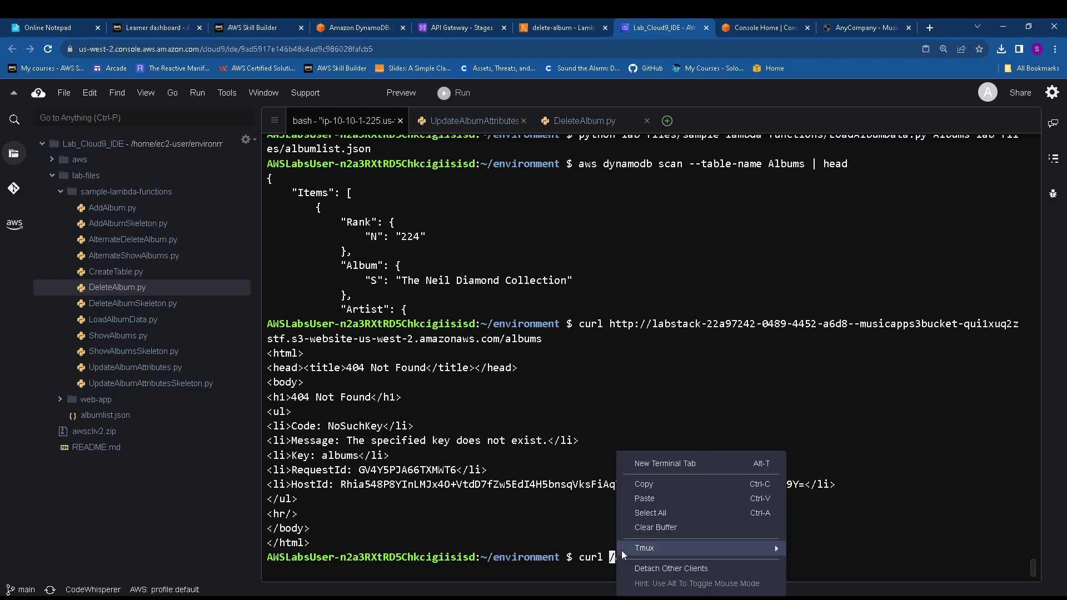
pyautogui.click(644, 510)
pyautogui.write('/dev/albums')
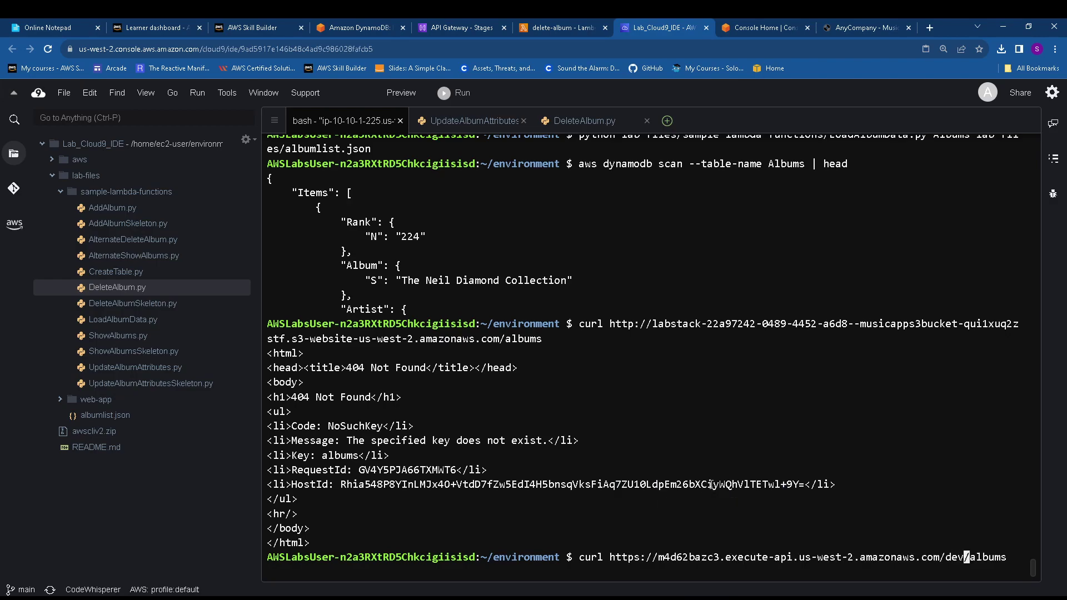
pyautogui.press('Return')
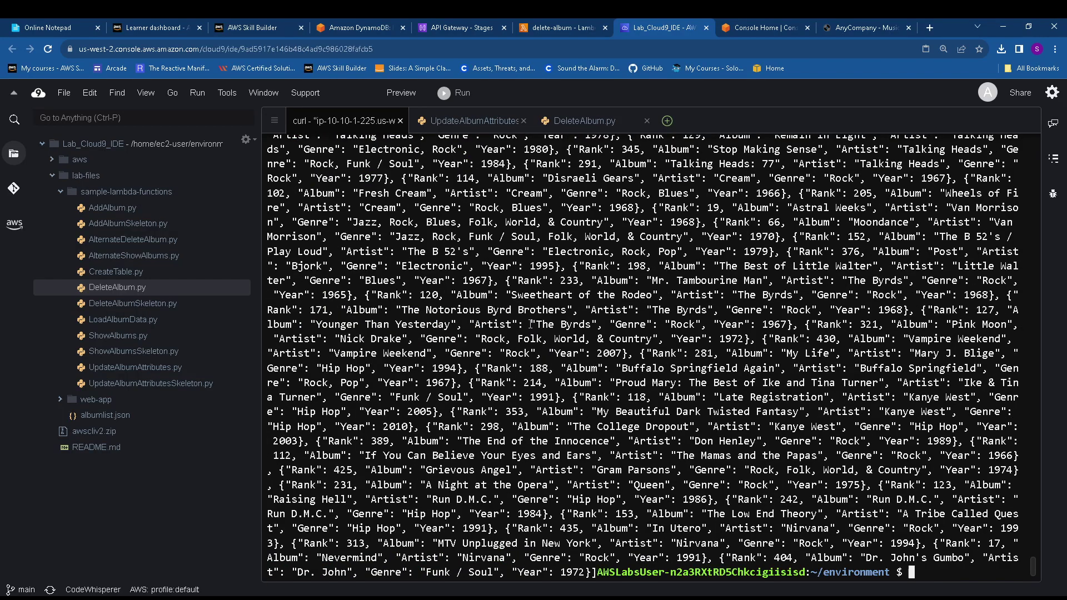
pyautogui.click(453, 29)
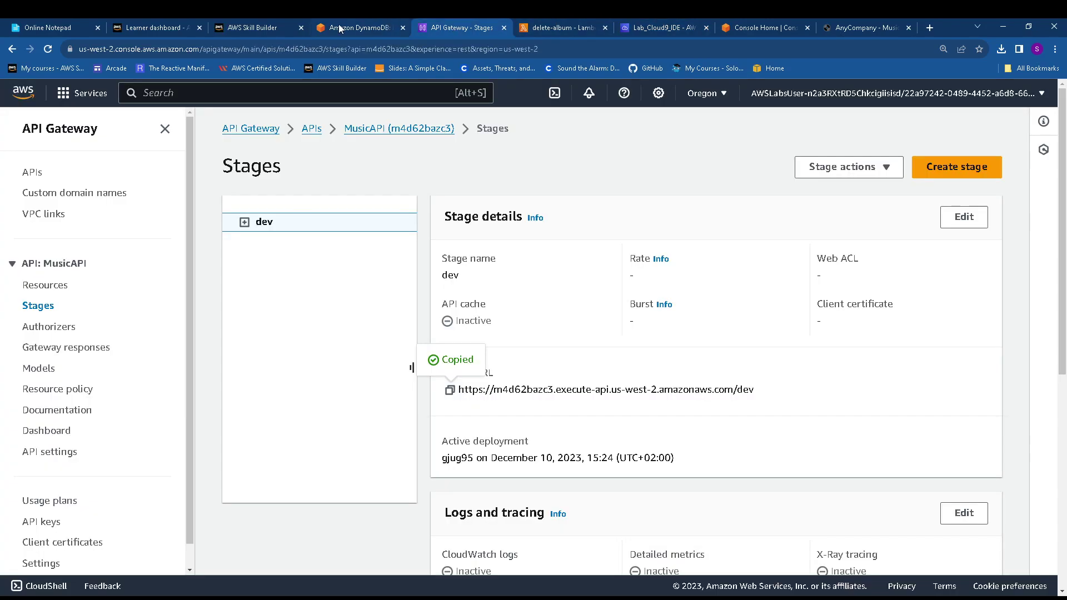
# Copy albums?Genre=Pop from the lab guide's sample curl command
pyautogui.click(340, 29)
pyautogui.scroll(-5, 400, 361)
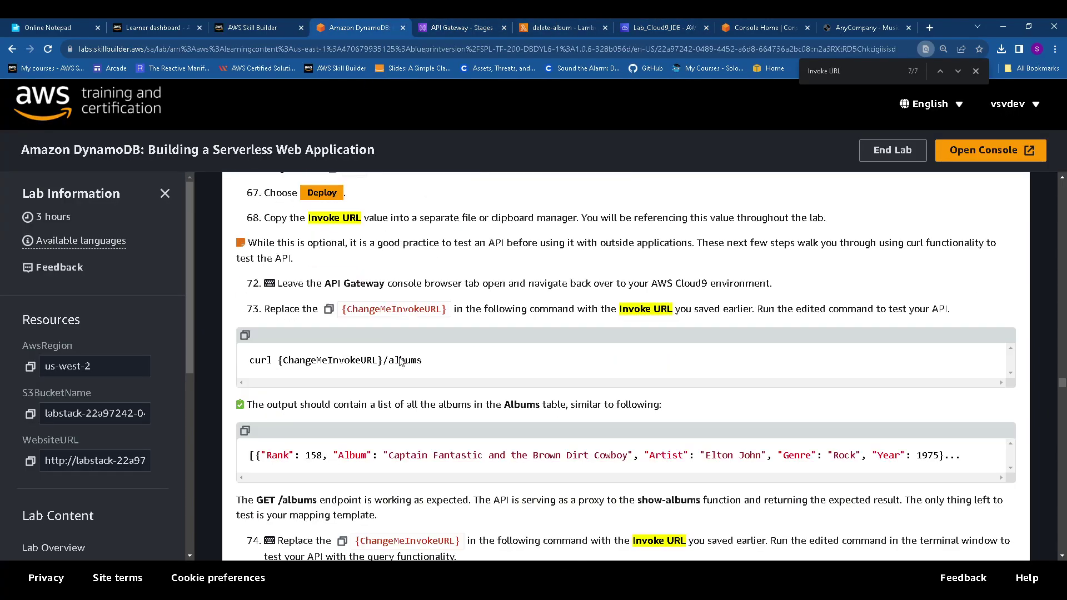
pyautogui.scroll(-4, 383, 362)
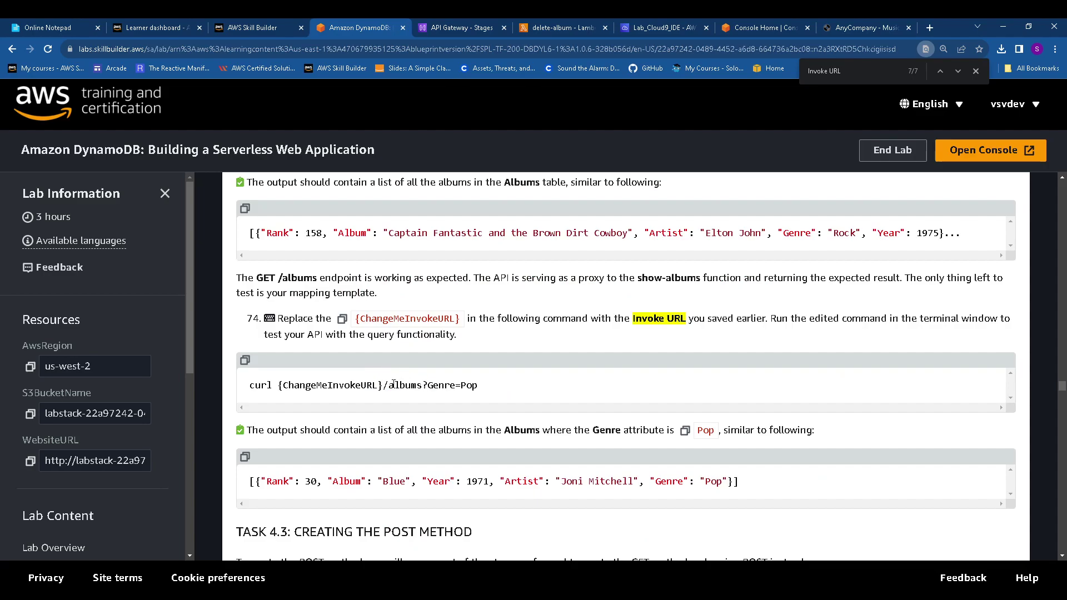
pyautogui.moveTo(387, 385); pyautogui.dragTo(502, 387)
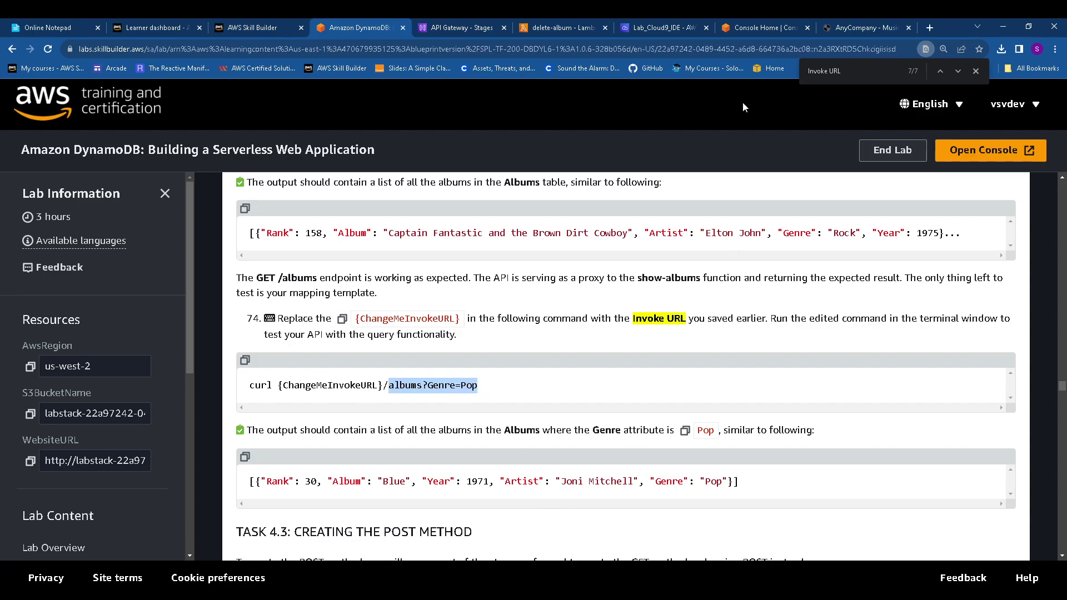
pyautogui.click(665, 28)
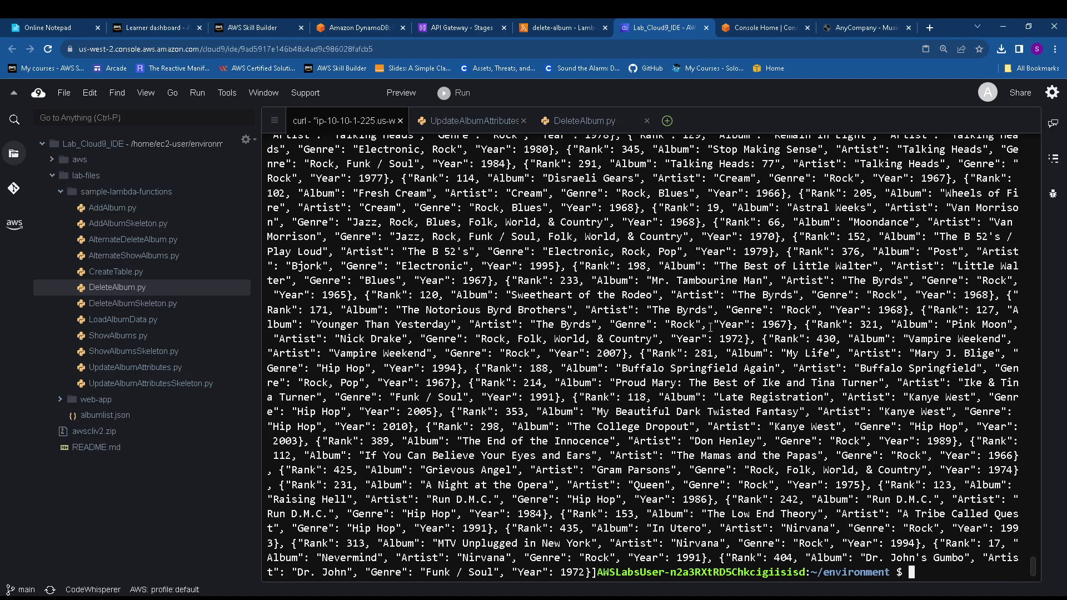
# Replace albums with albums?Genre=Pop in the previous curl and run the query
pyautogui.press('Up')
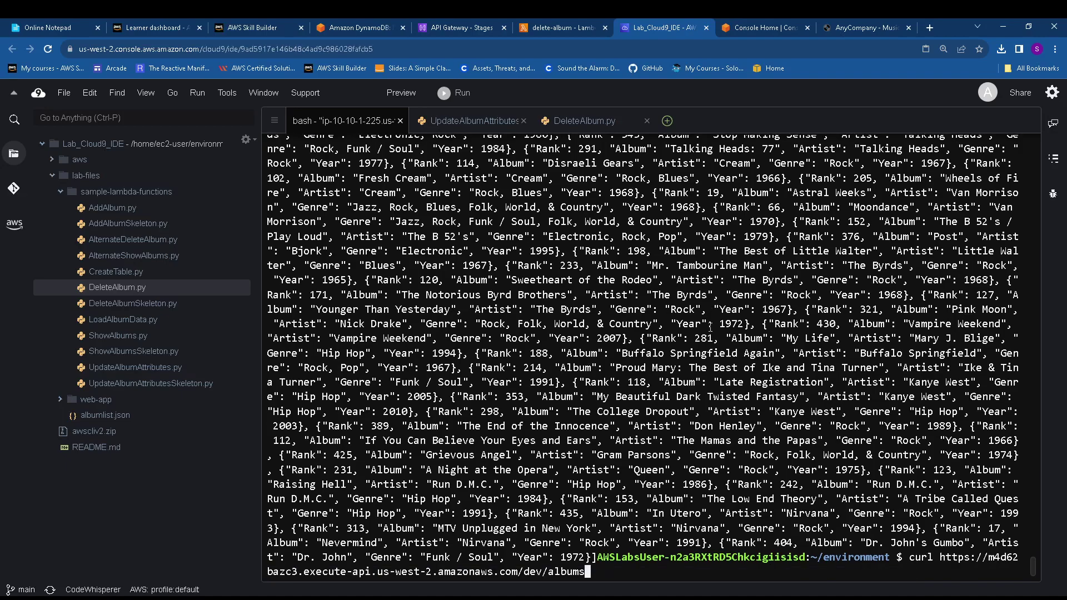
pyautogui.press('BackSpace')
pyautogui.press('BackSpace')
pyautogui.press('BackSpace')
pyautogui.press('BackSpace')
pyautogui.press('BackSpace')
pyautogui.press('BackSpace')
pyautogui.rightClick(596, 572)
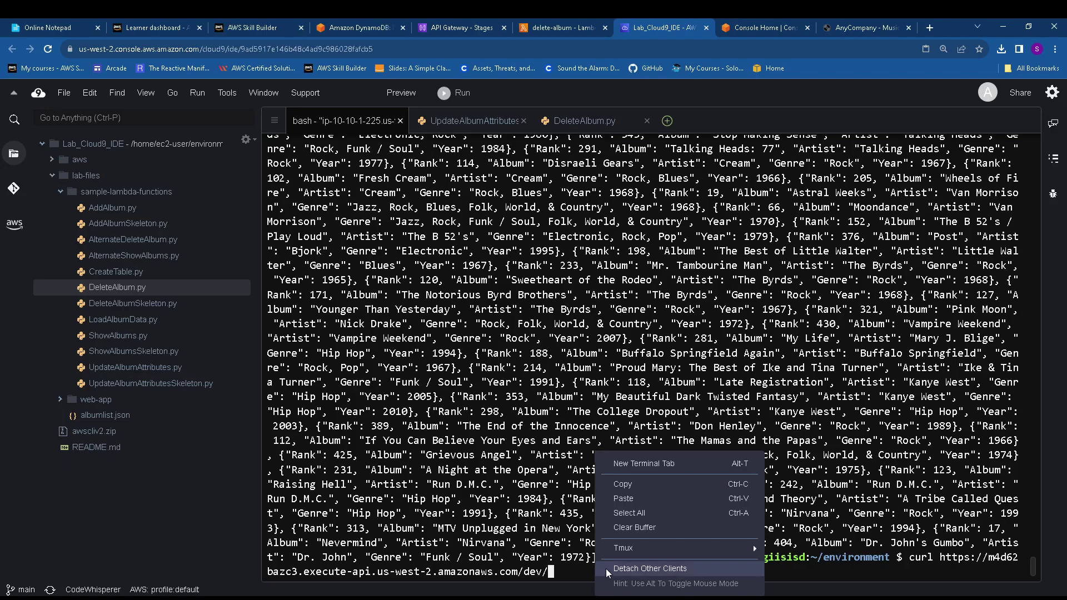
pyautogui.click(637, 501)
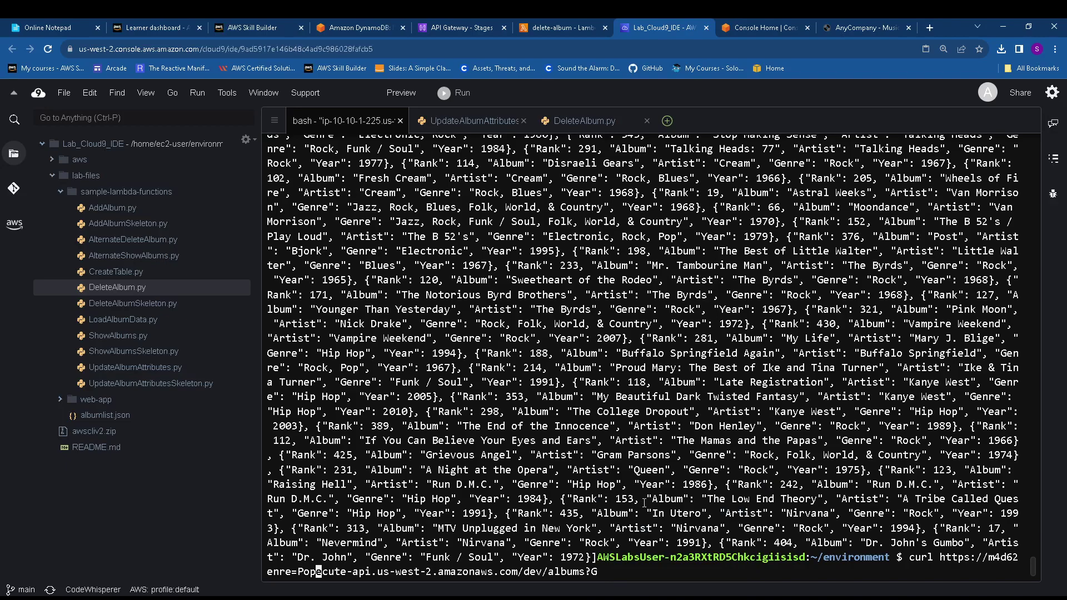
pyautogui.press('Return')
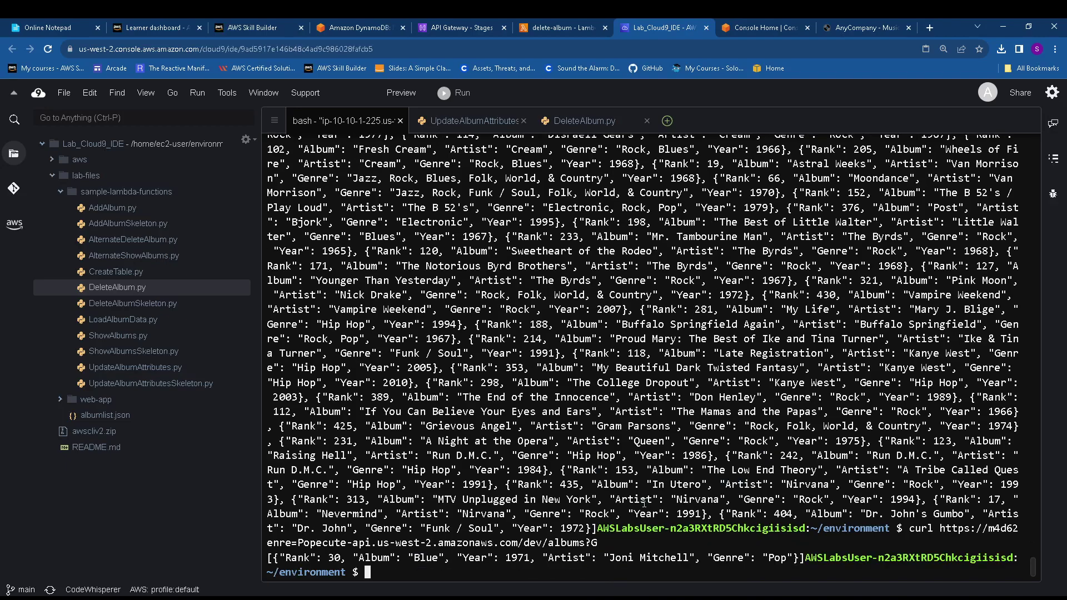
# Start a new method on MusicAPI's root resource with method type POST
pyautogui.click(458, 26)
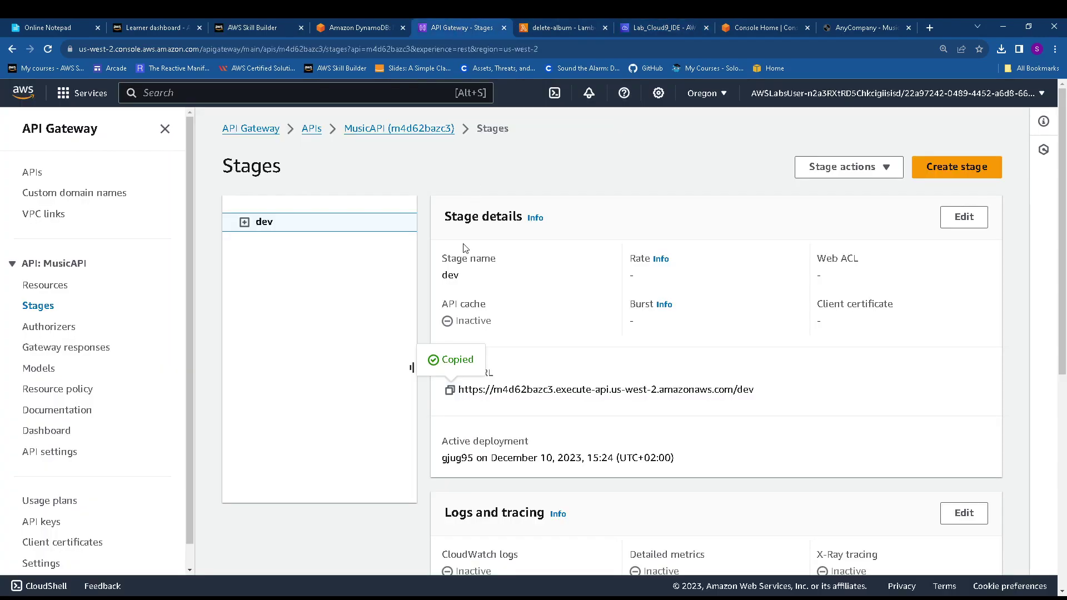
pyautogui.click(356, 27)
pyautogui.scroll(-2, 468, 345)
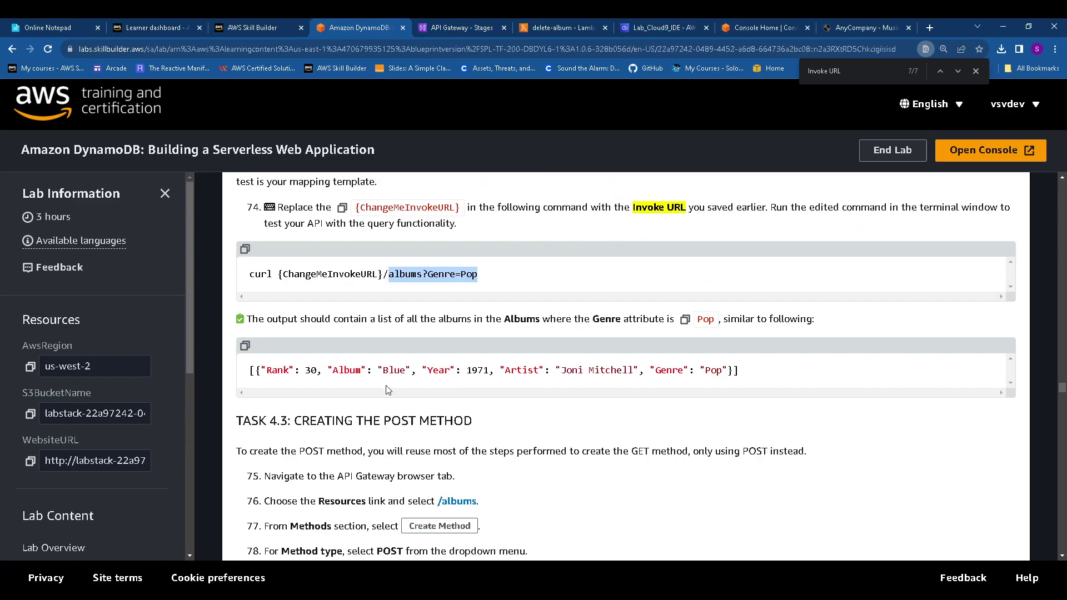
pyautogui.scroll(-3, 375, 404)
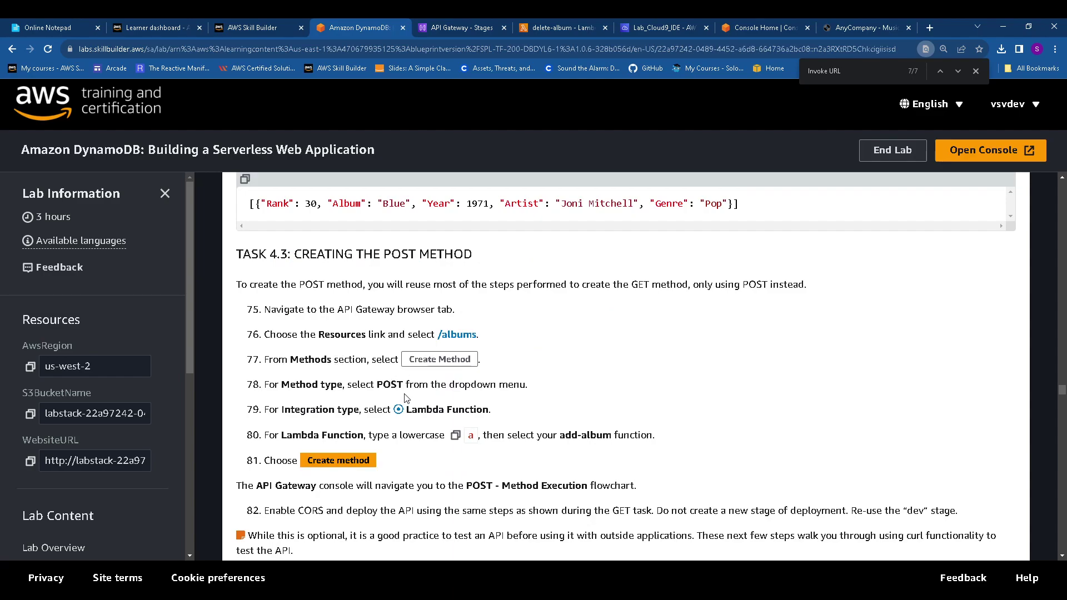
pyautogui.click(449, 27)
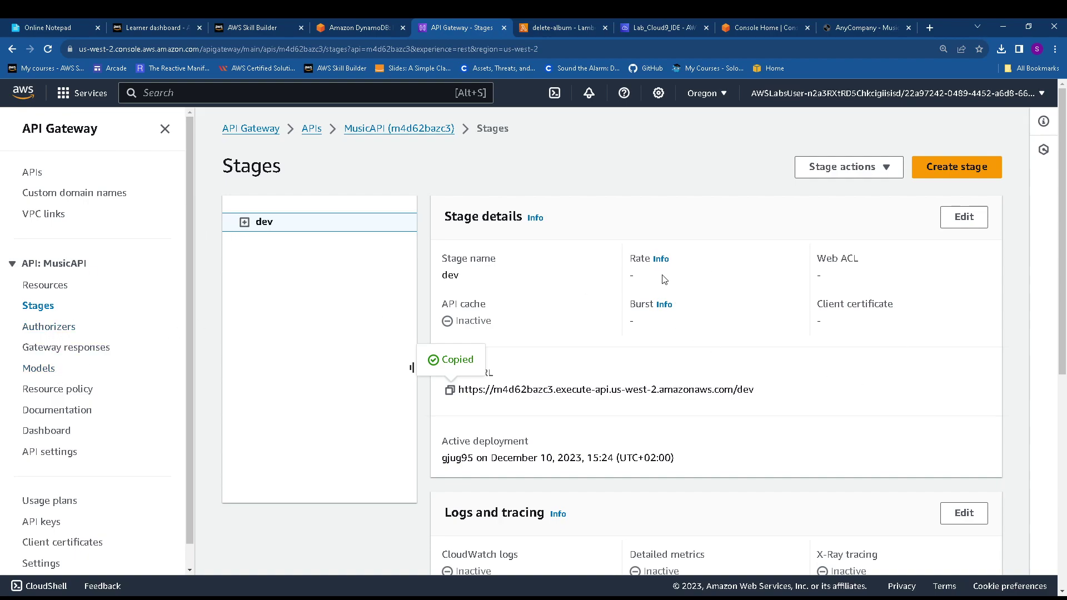
pyautogui.click(361, 131)
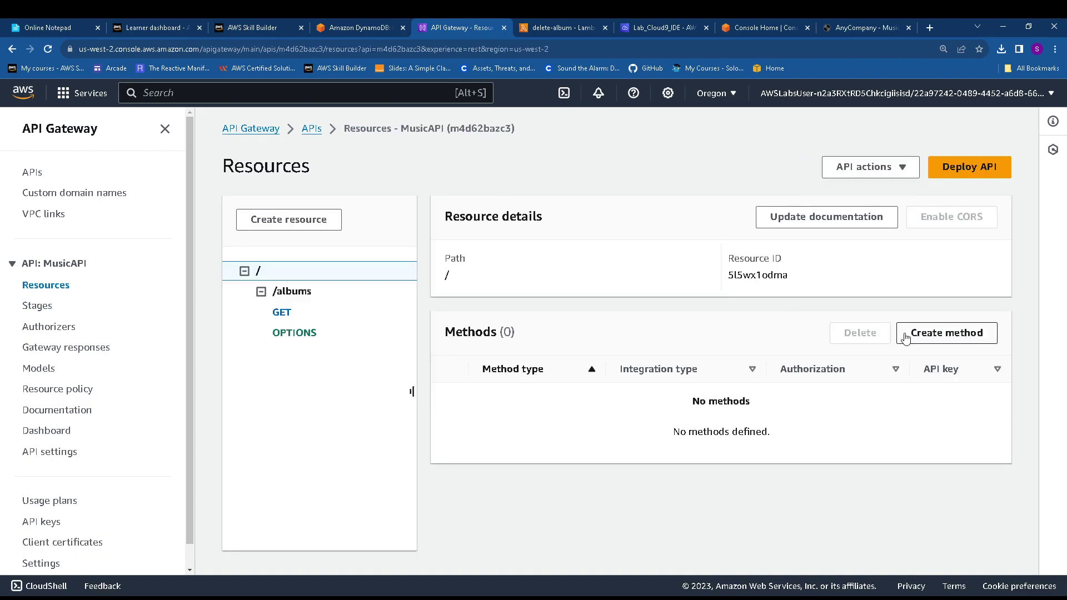
pyautogui.click(965, 334)
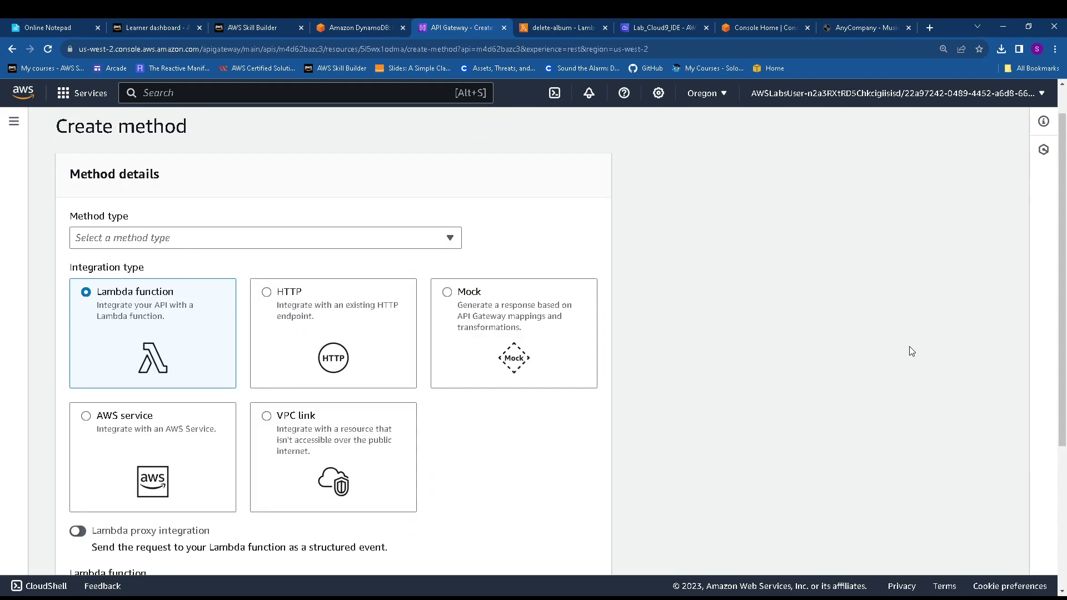
pyautogui.click(185, 240)
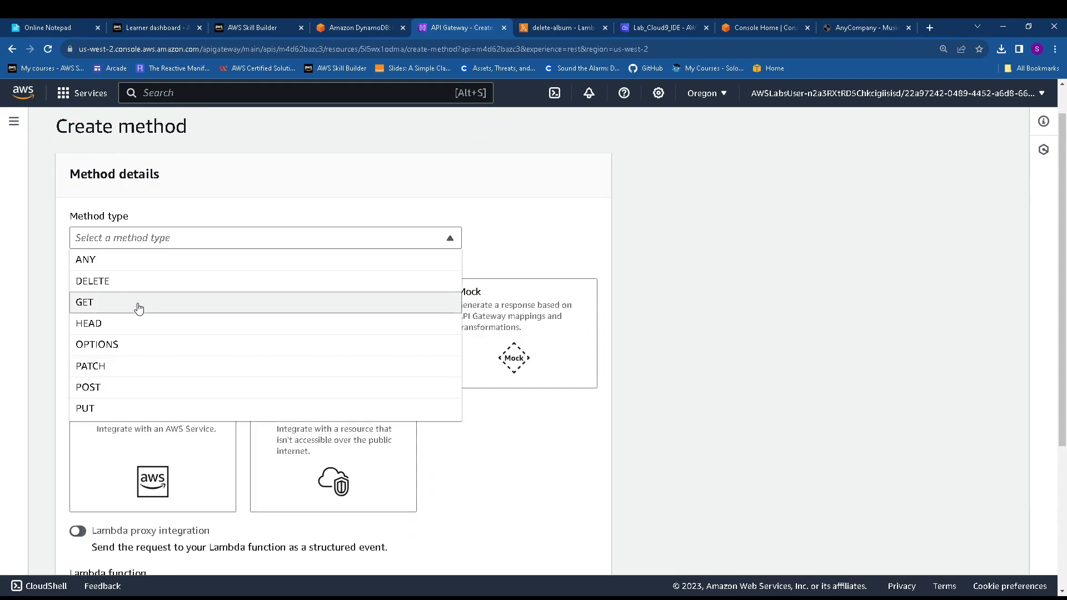
pyautogui.click(136, 387)
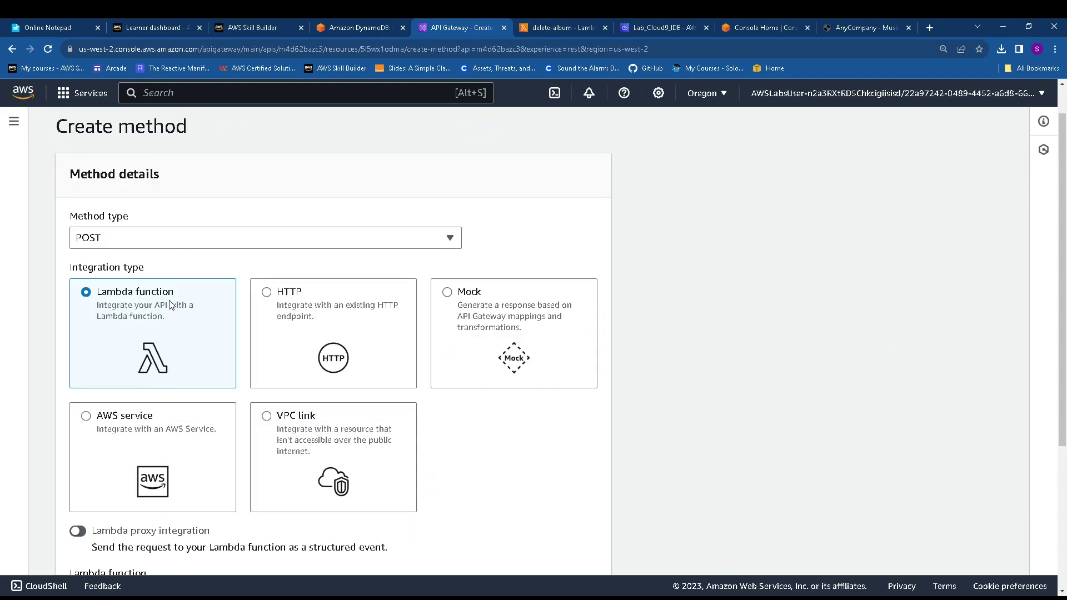
# Copy the add-album name from the lab guide, select that Lambda function, and create the method
pyautogui.click(367, 24)
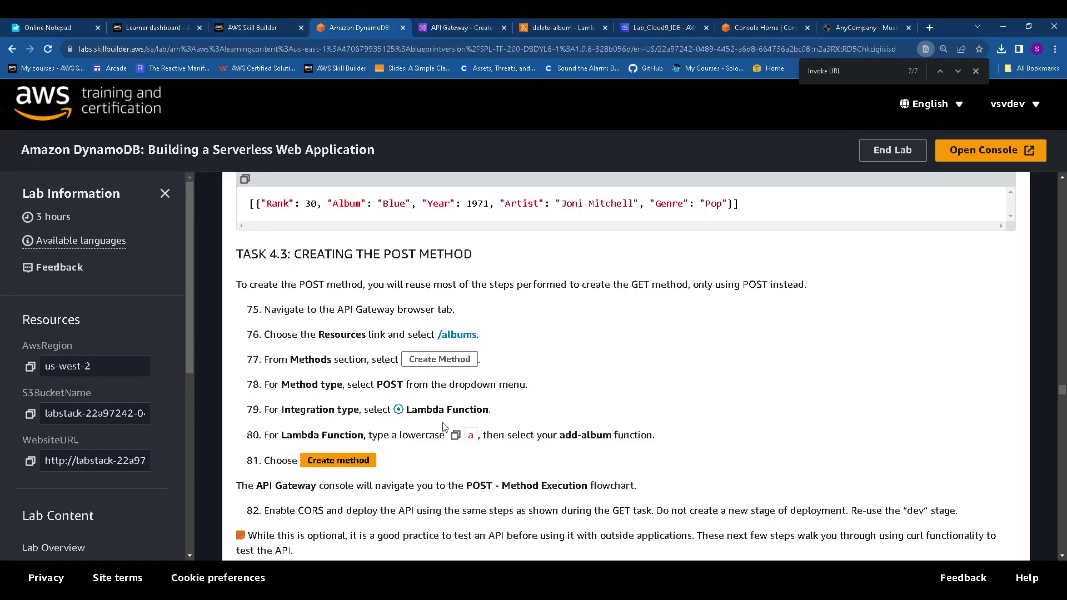
pyautogui.moveTo(560, 435); pyautogui.dragTo(612, 437)
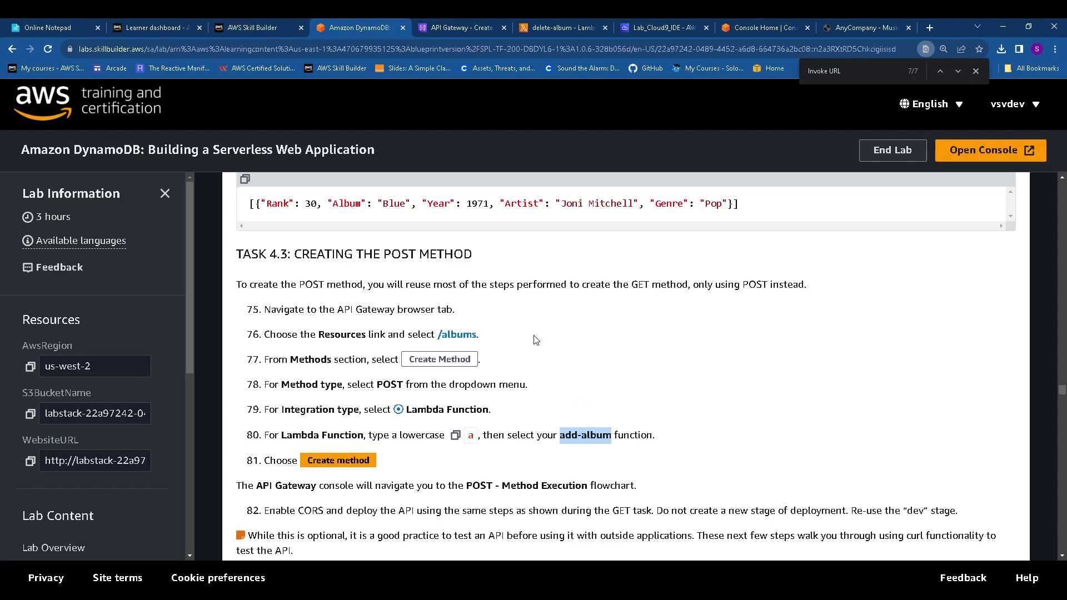
pyautogui.click(479, 35)
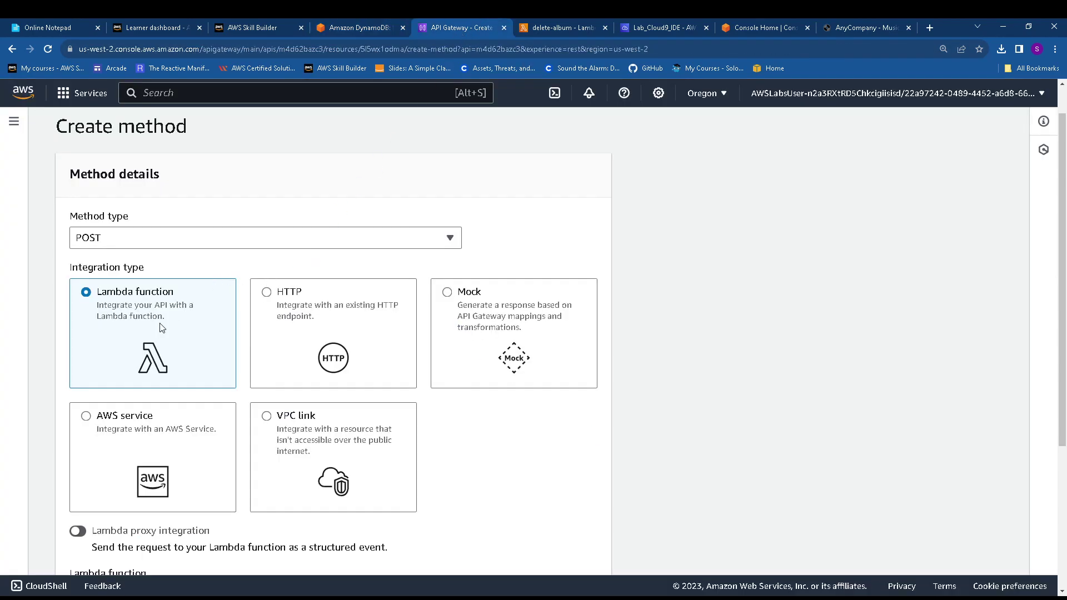
pyautogui.scroll(-3, 139, 400)
pyautogui.scroll(-1, 135, 419)
pyautogui.click(245, 396)
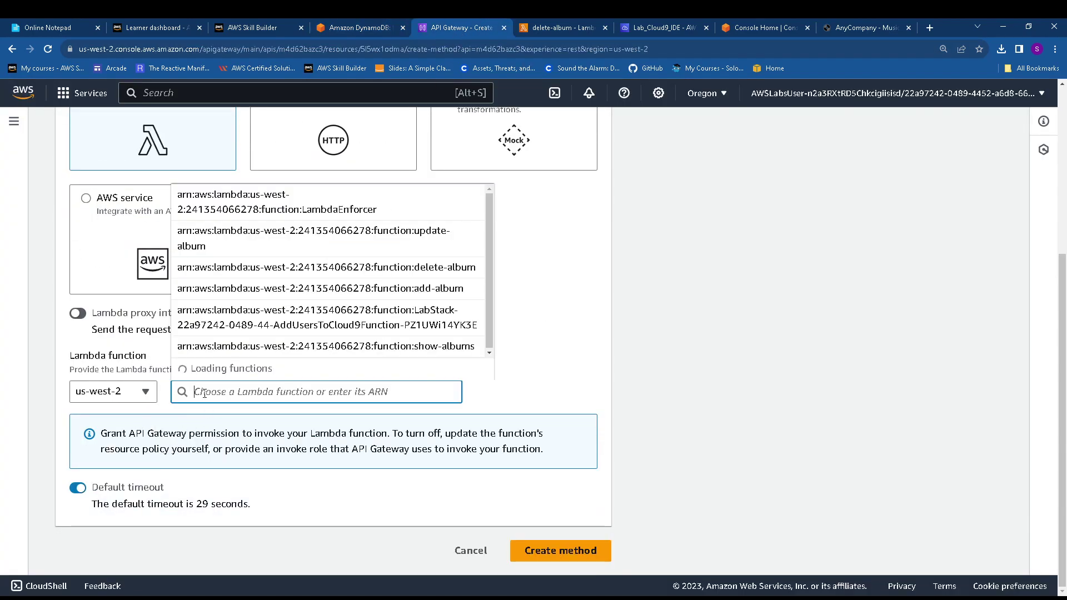
pyautogui.hotkey('ctrl', 'v')
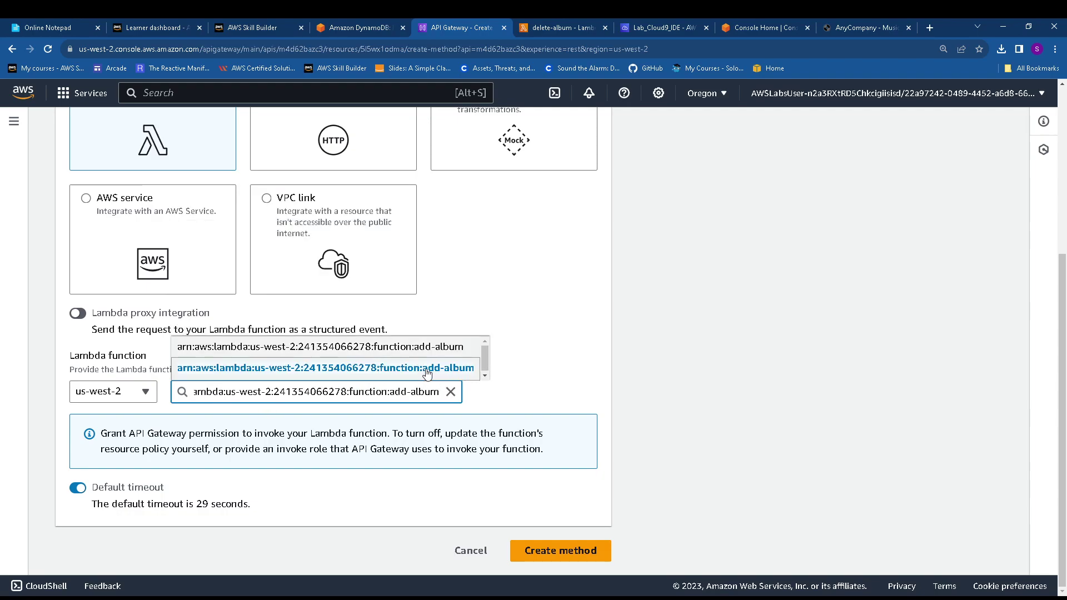
pyautogui.click(427, 371)
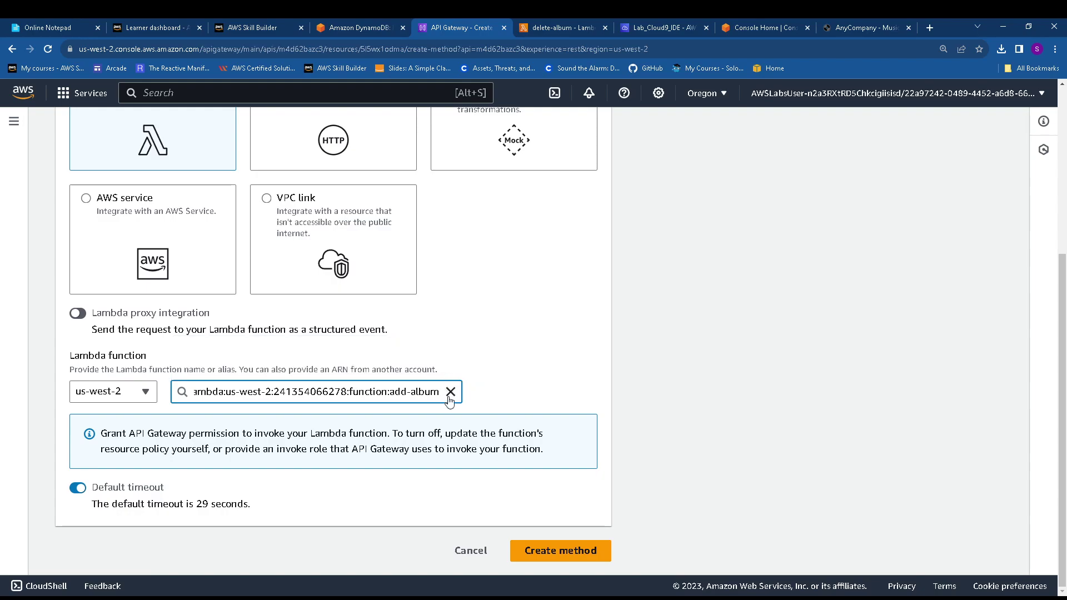
pyautogui.click(572, 553)
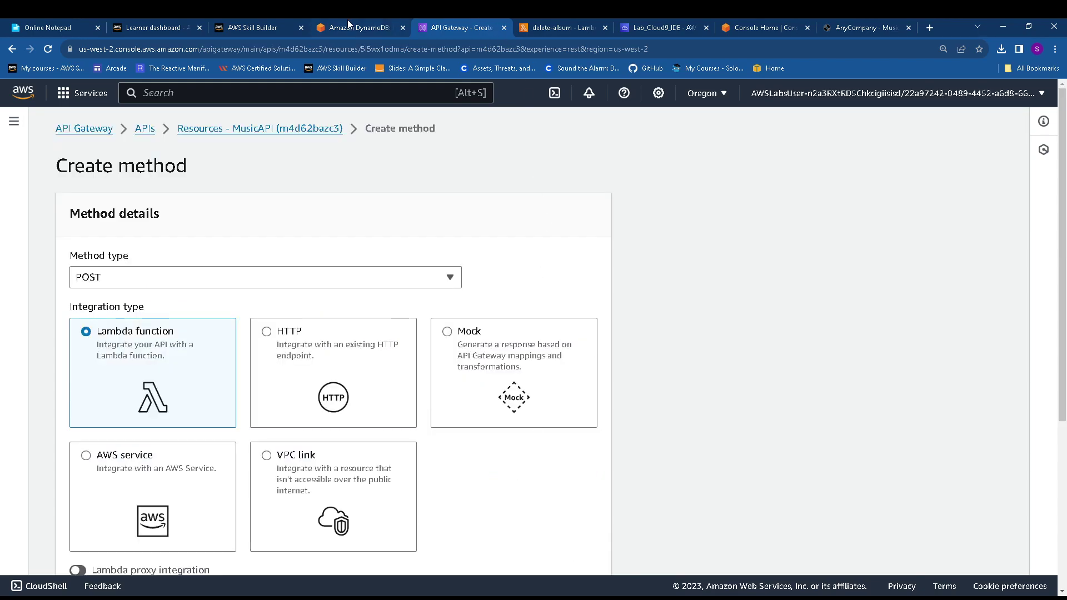
pyautogui.click(350, 27)
# Scroll the lab guide to step 82 on enabling CORS and redeploying to dev, and highlight it
pyautogui.scroll(-2, 502, 326)
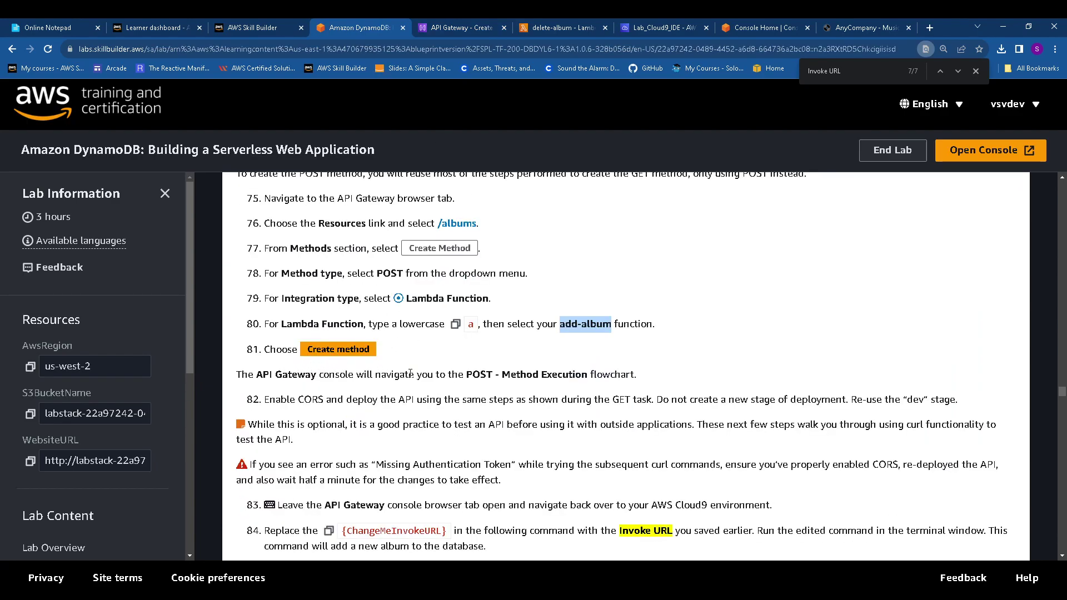
pyautogui.scroll(-1, 566, 380)
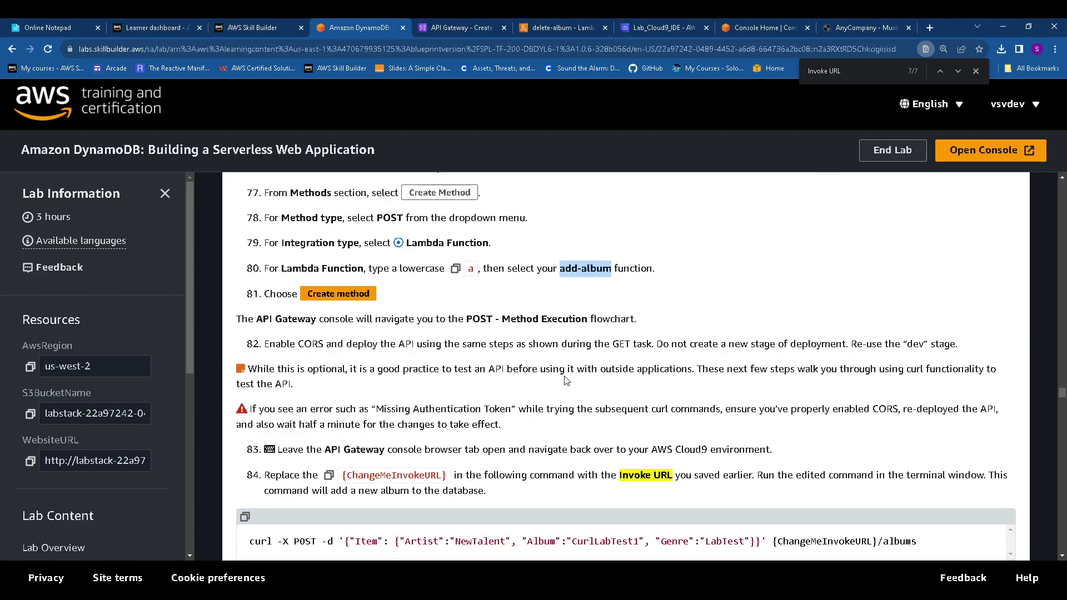
pyautogui.scroll(-1, 336, 363)
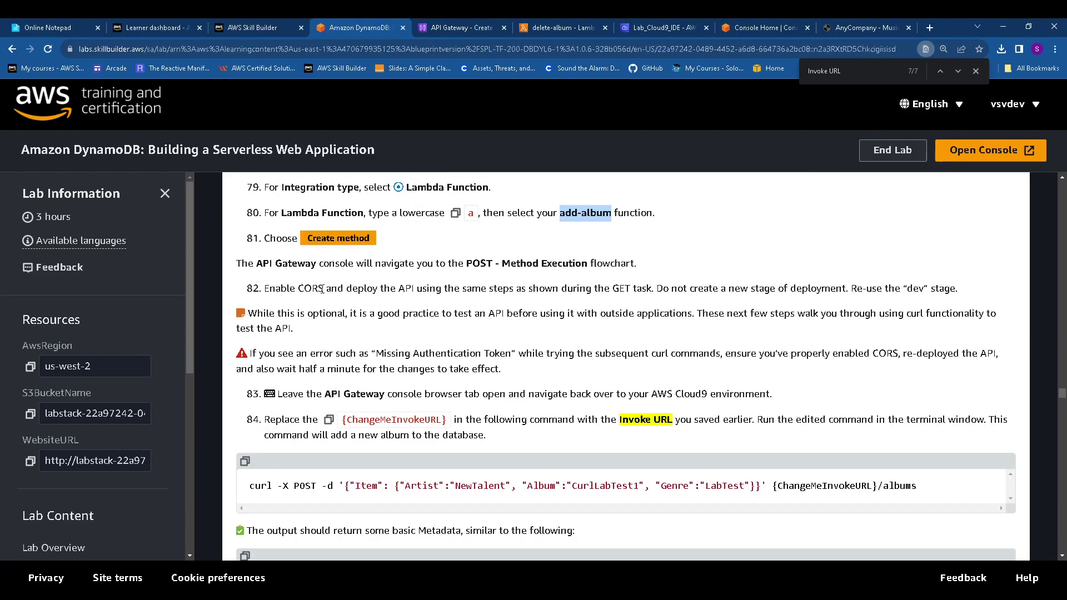
pyautogui.moveTo(322, 289); pyautogui.dragTo(920, 288)
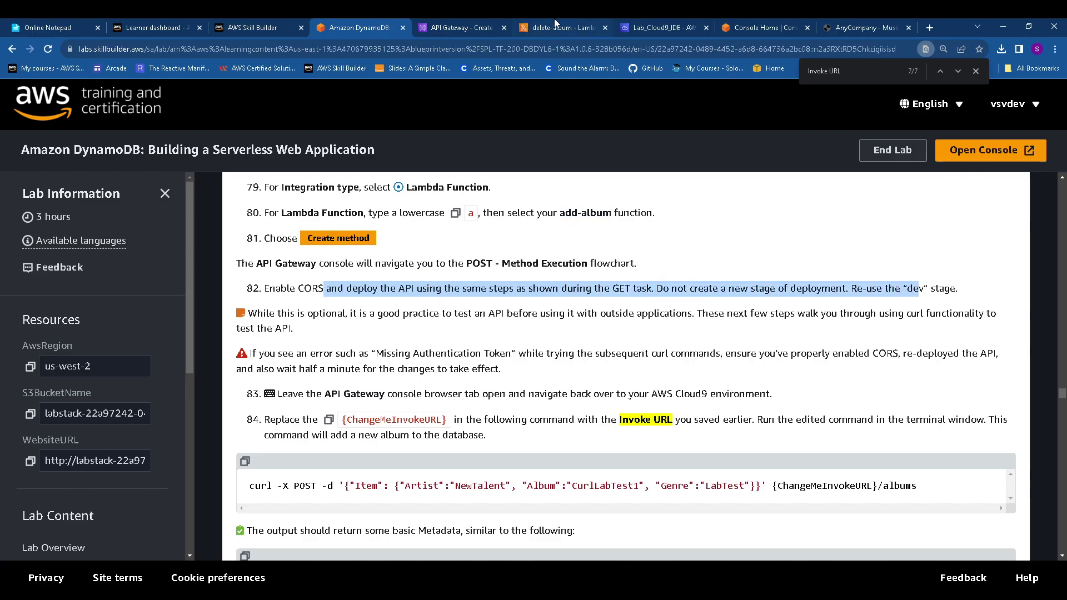
pyautogui.click(975, 70)
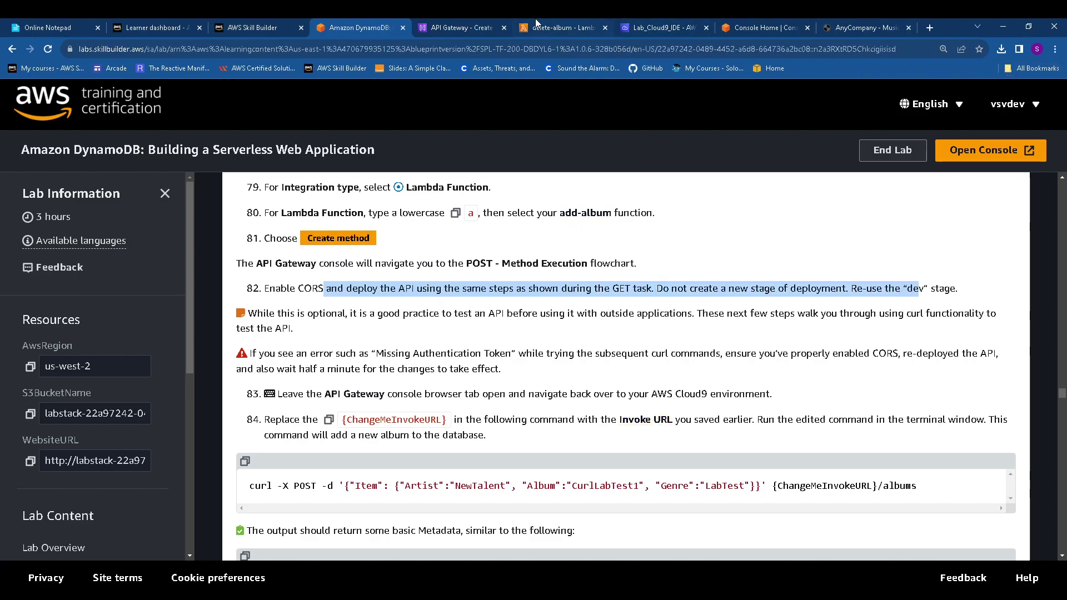
pyautogui.click(461, 28)
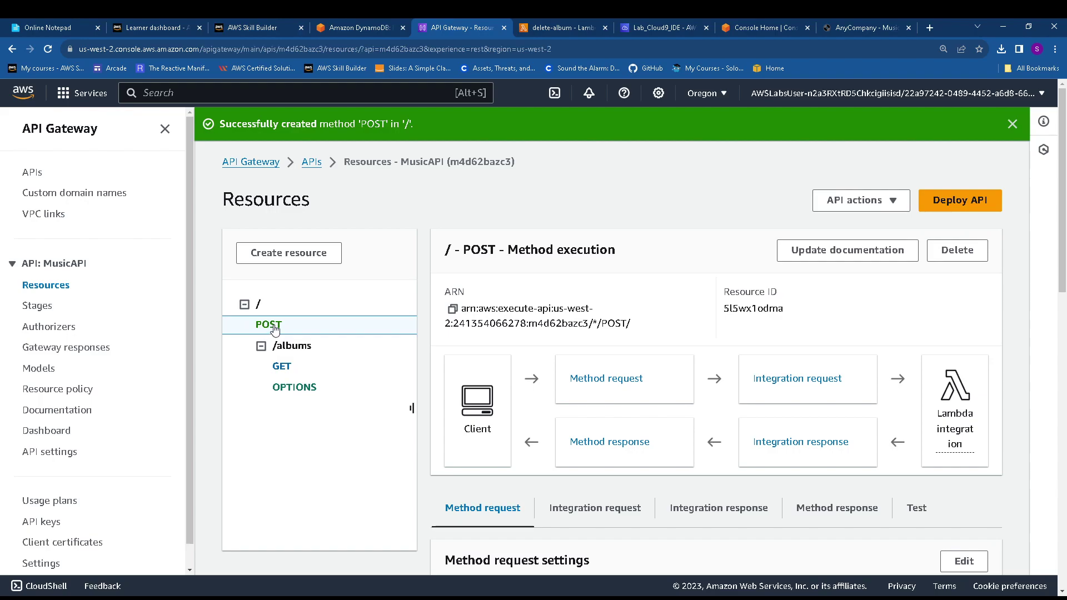
# Delete the POST method from the root resource (/) and confirm the deletion
pyautogui.click(357, 28)
pyautogui.scroll(4, 422, 281)
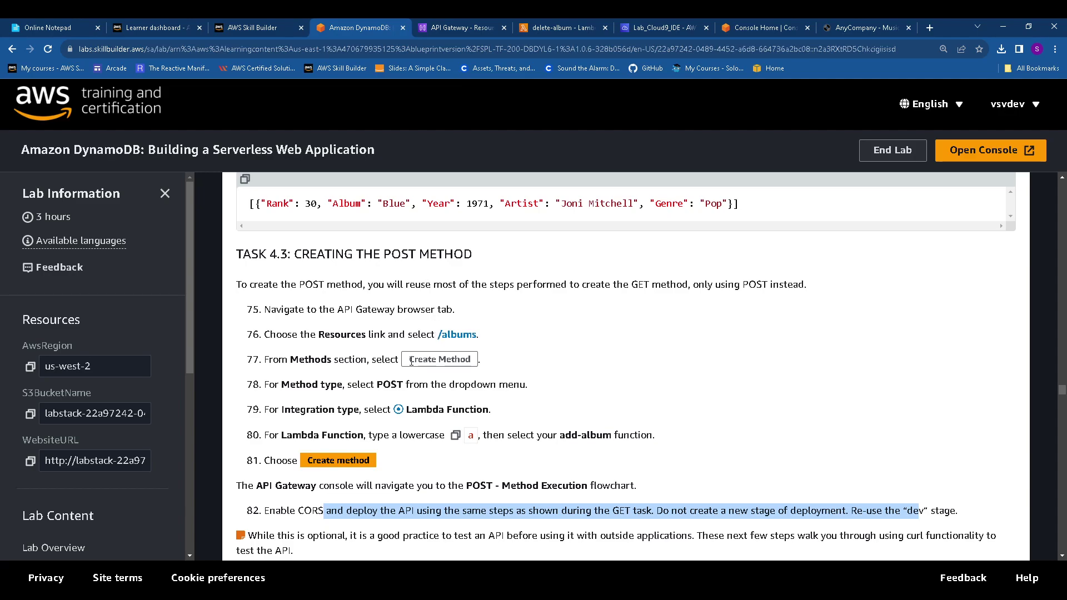
pyautogui.click(464, 28)
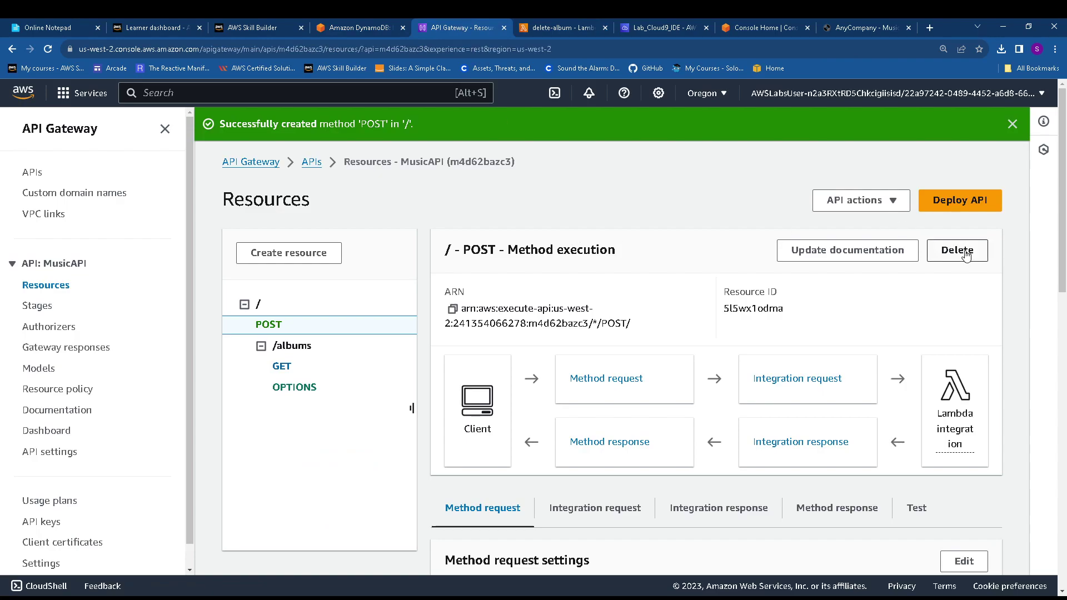
pyautogui.click(966, 254)
pyautogui.click(716, 382)
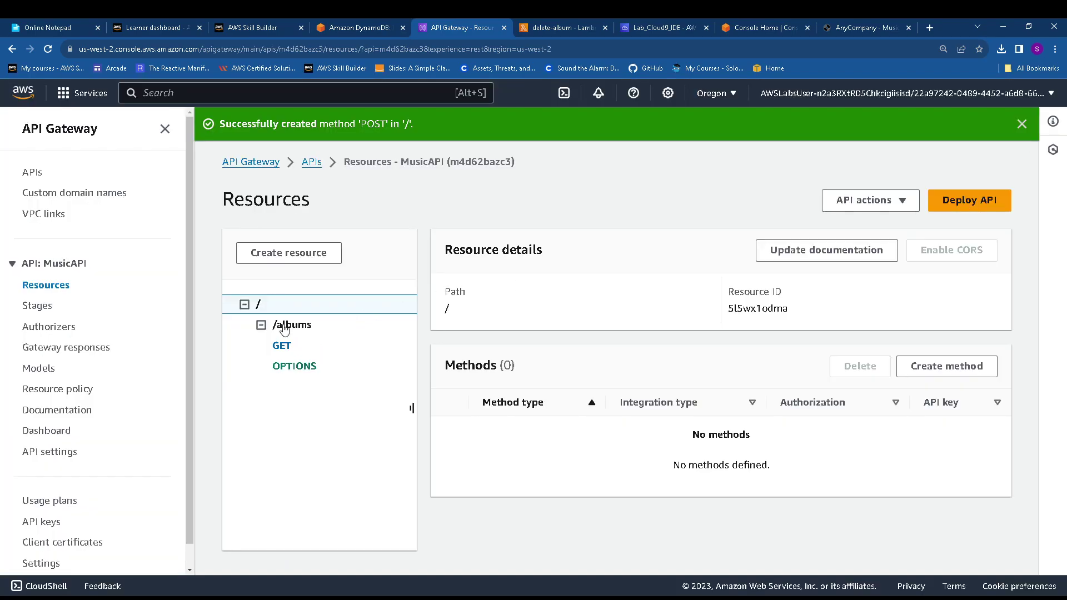
# On /albums, create a POST method with Lambda function integration using add-album
pyautogui.click(284, 330)
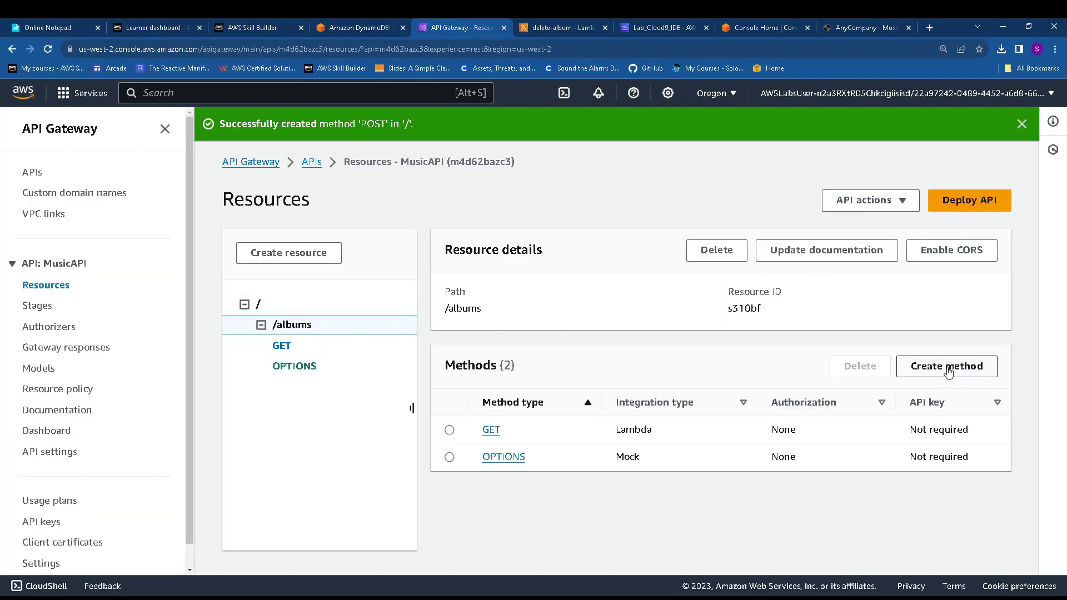
pyautogui.click(948, 367)
pyautogui.click(175, 237)
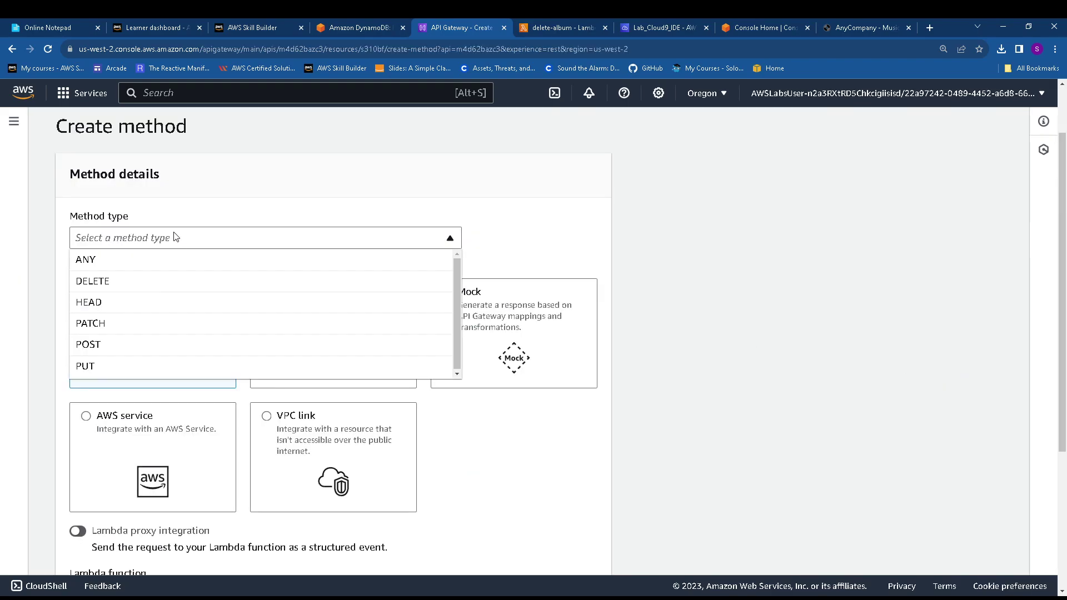
pyautogui.click(144, 345)
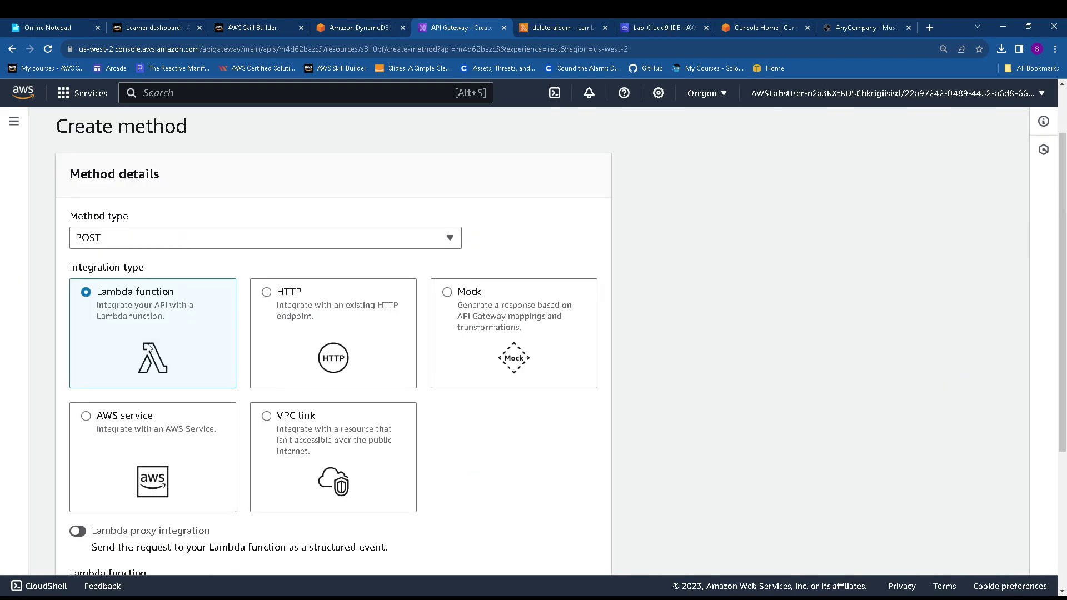
pyautogui.scroll(-4, 149, 348)
pyautogui.click(209, 392)
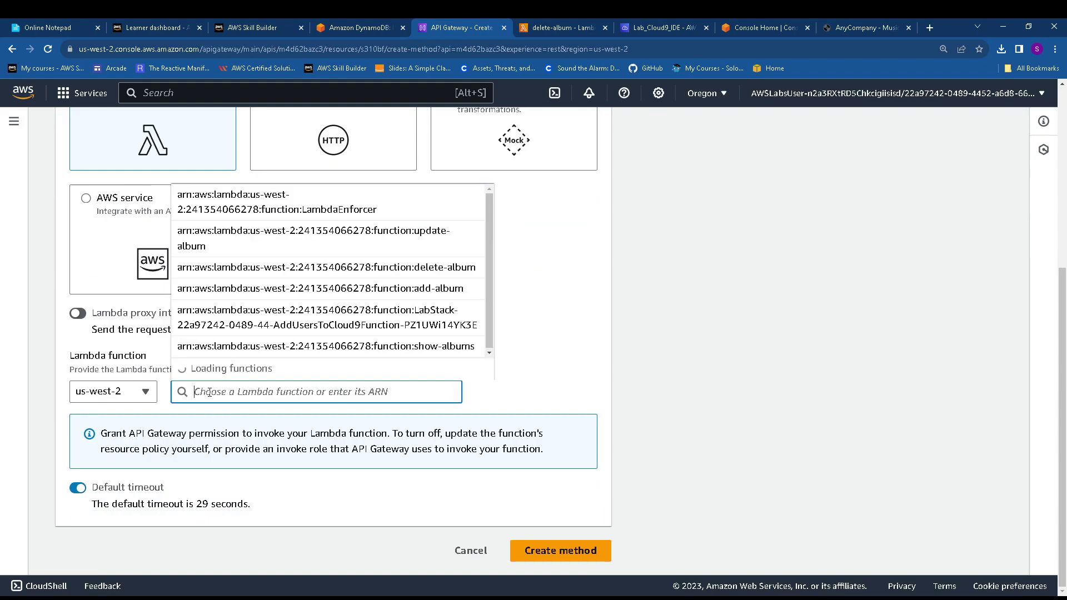
pyautogui.write('add')
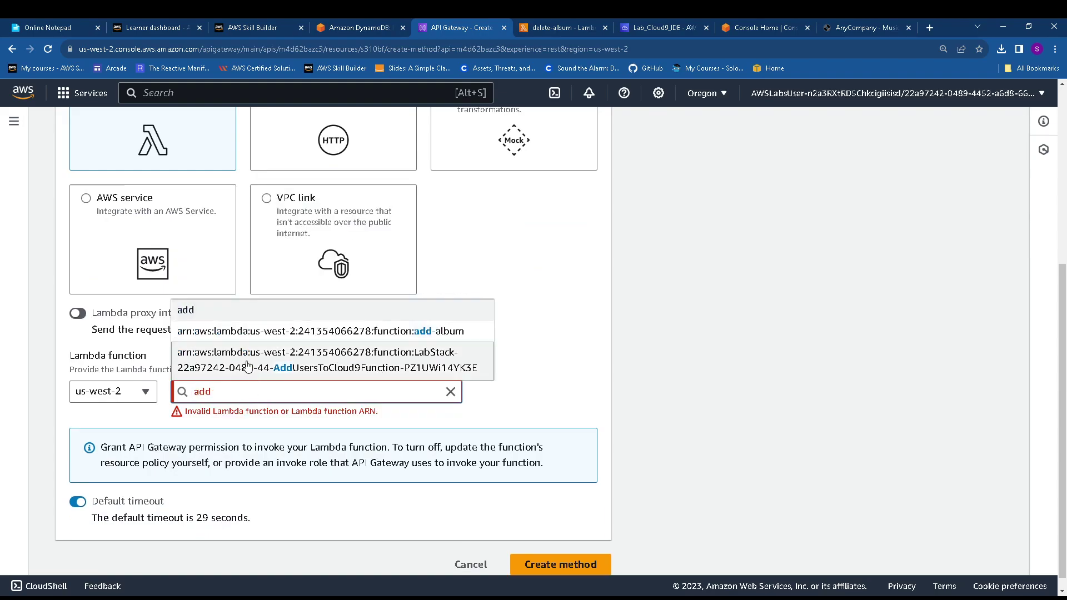
pyautogui.click(307, 334)
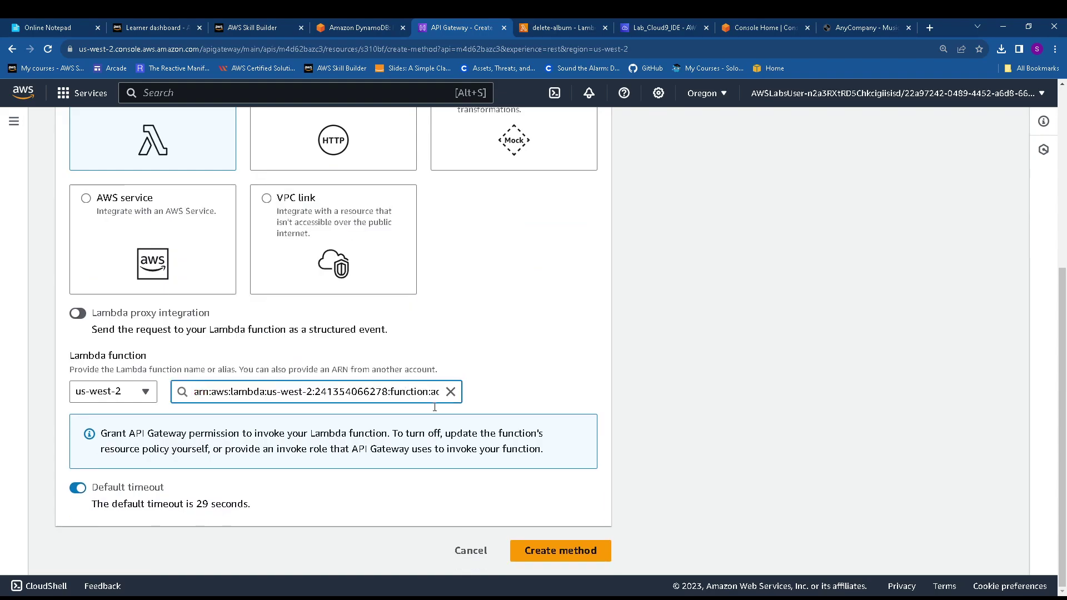
pyautogui.click(562, 550)
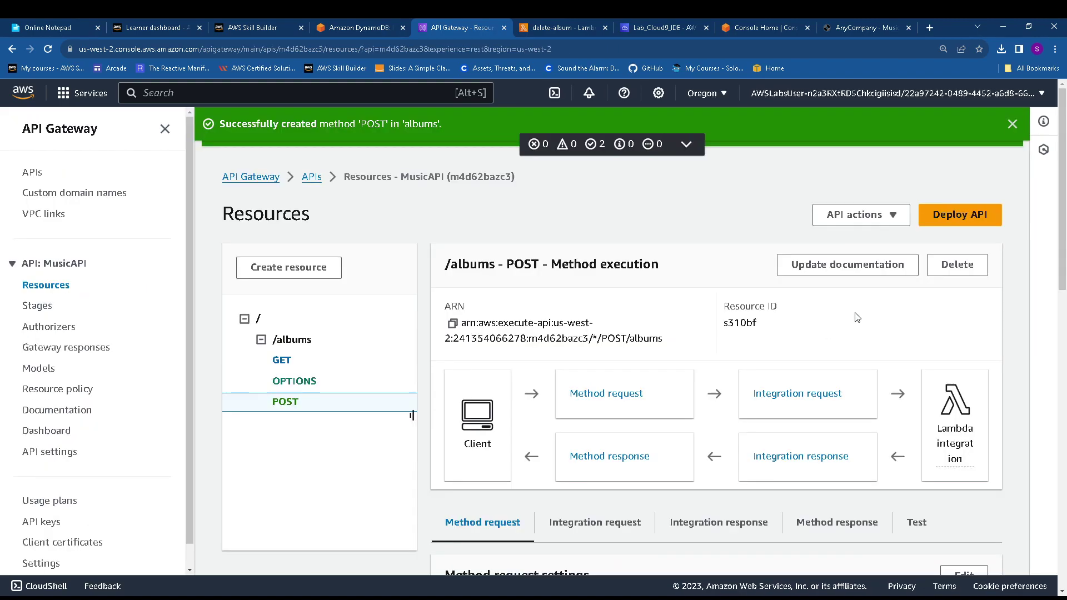
pyautogui.scroll(-3, 884, 292)
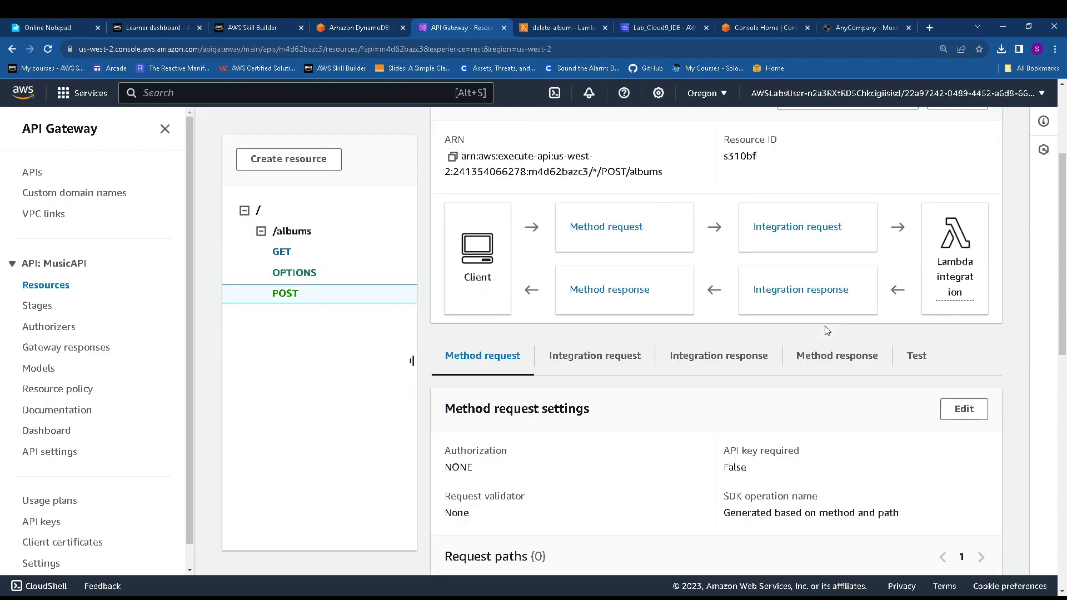
# Copy step 84's curl -X POST command that adds the NewTalent album
pyautogui.click(390, 27)
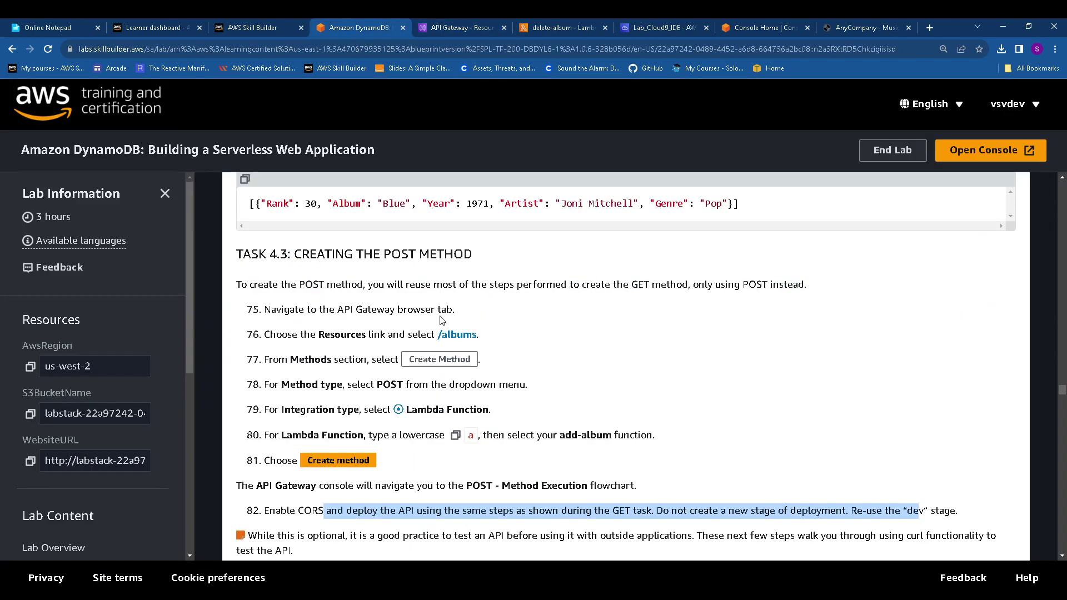
pyautogui.scroll(-1, 442, 321)
pyautogui.scroll(-2, 427, 351)
pyautogui.scroll(-2, 358, 311)
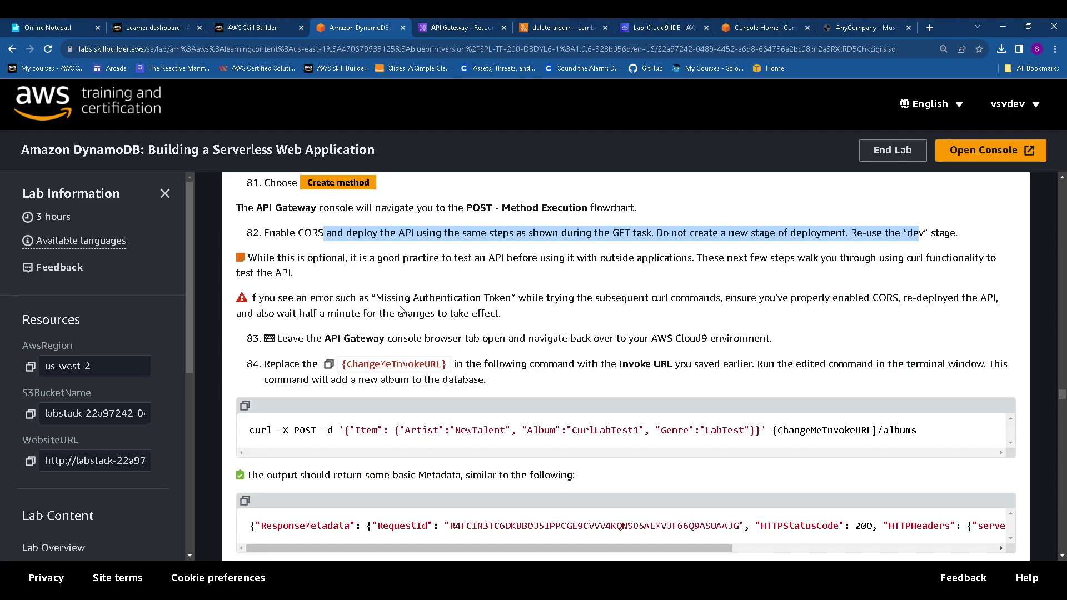
pyautogui.scroll(-1, 423, 312)
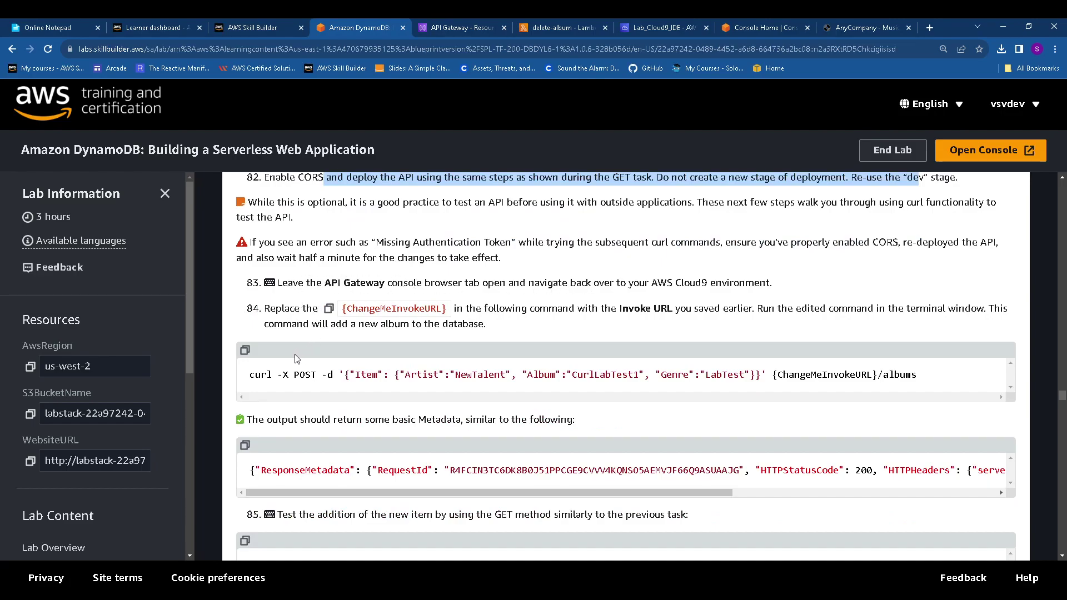
pyautogui.click(245, 352)
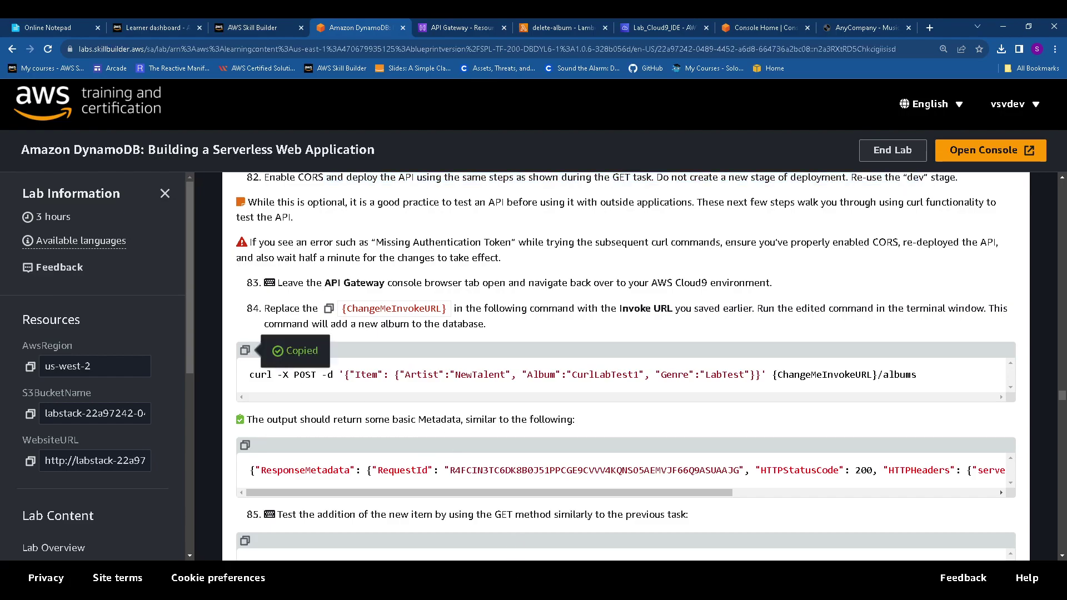
pyautogui.click(651, 27)
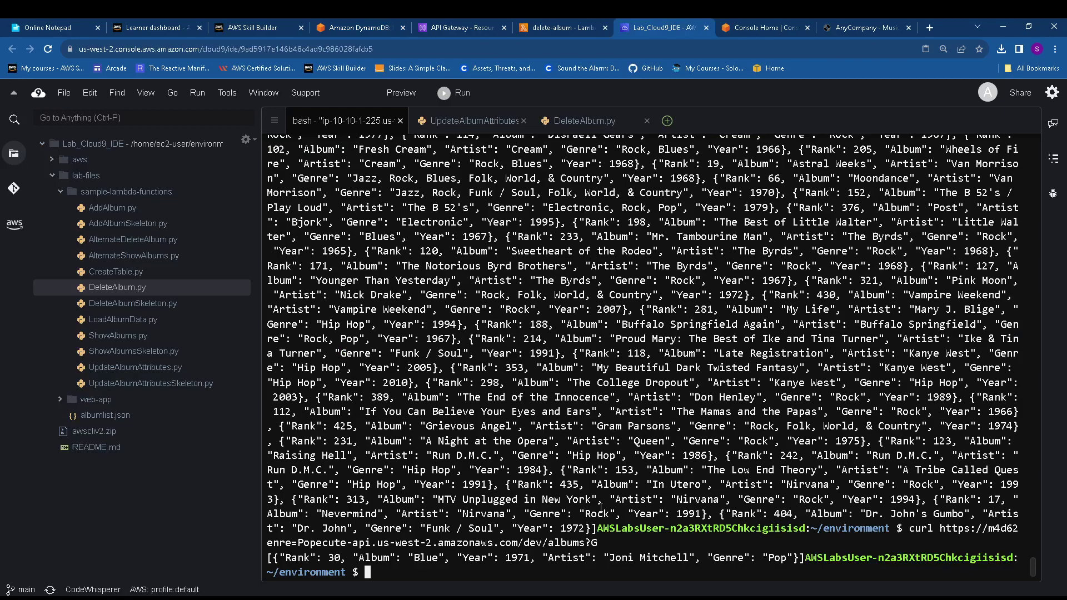
# Clear the Cloud9 terminal and paste the copied curl POST command
pyautogui.rightClick(448, 568)
pyautogui.click(390, 573)
pyautogui.write('clear')
pyautogui.press('Return')
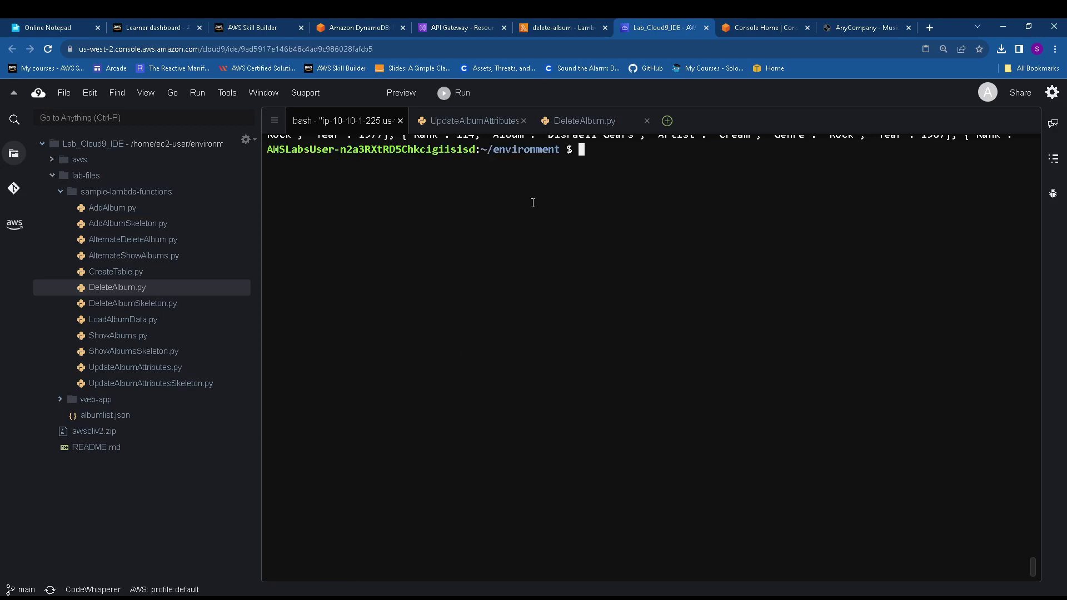
pyautogui.rightClick(604, 155)
pyautogui.click(634, 206)
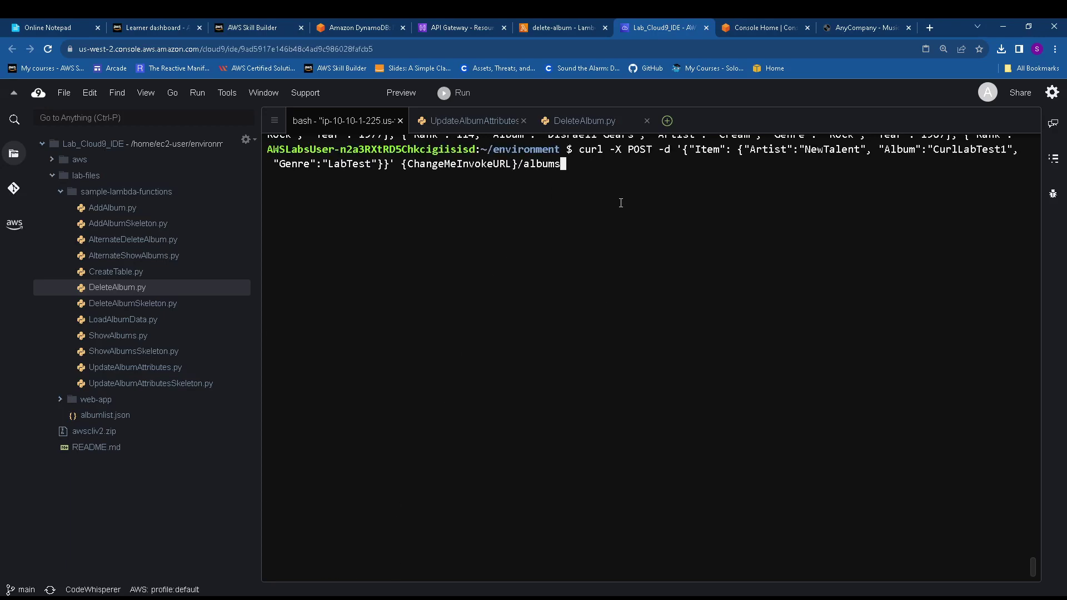
# Replace {ChangeMeInvokeURL} with the saved dev invoke URL and run the POST request
pyautogui.click(53, 27)
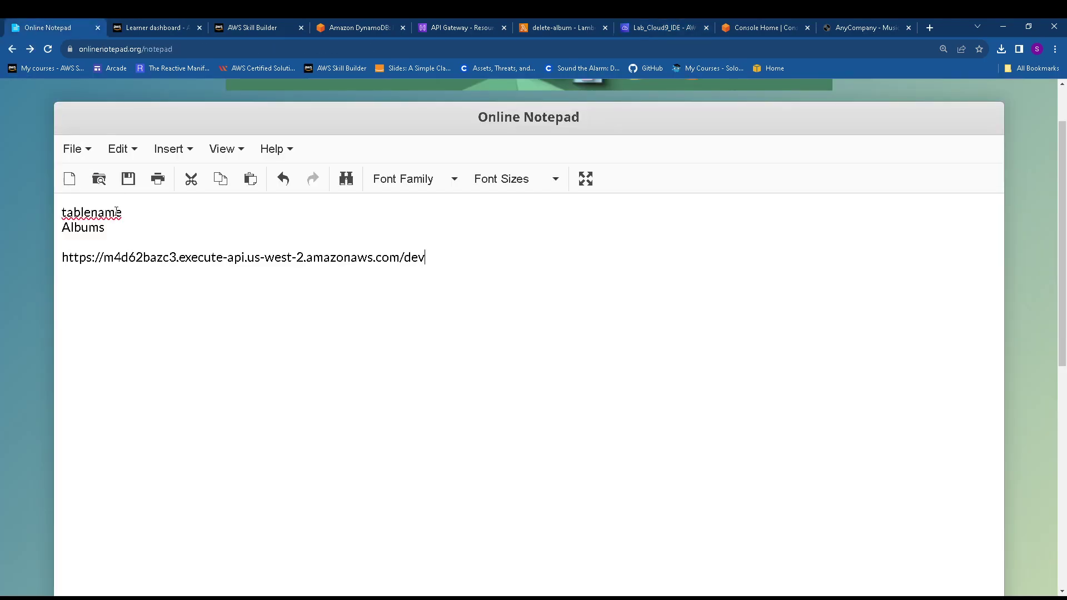
pyautogui.moveTo(426, 258); pyautogui.dragTo(69, 259)
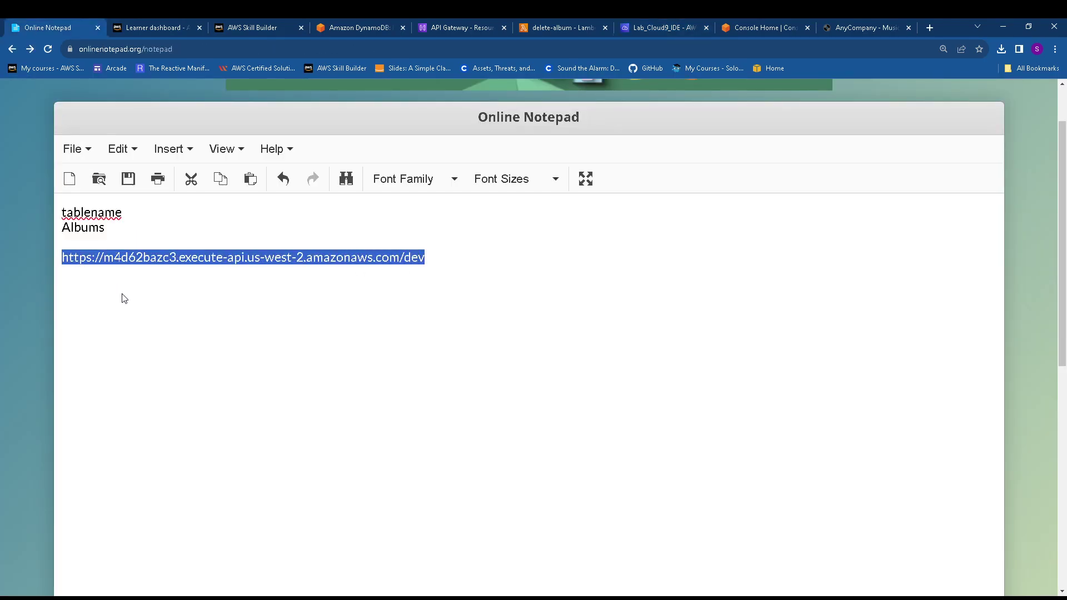
pyautogui.click(667, 26)
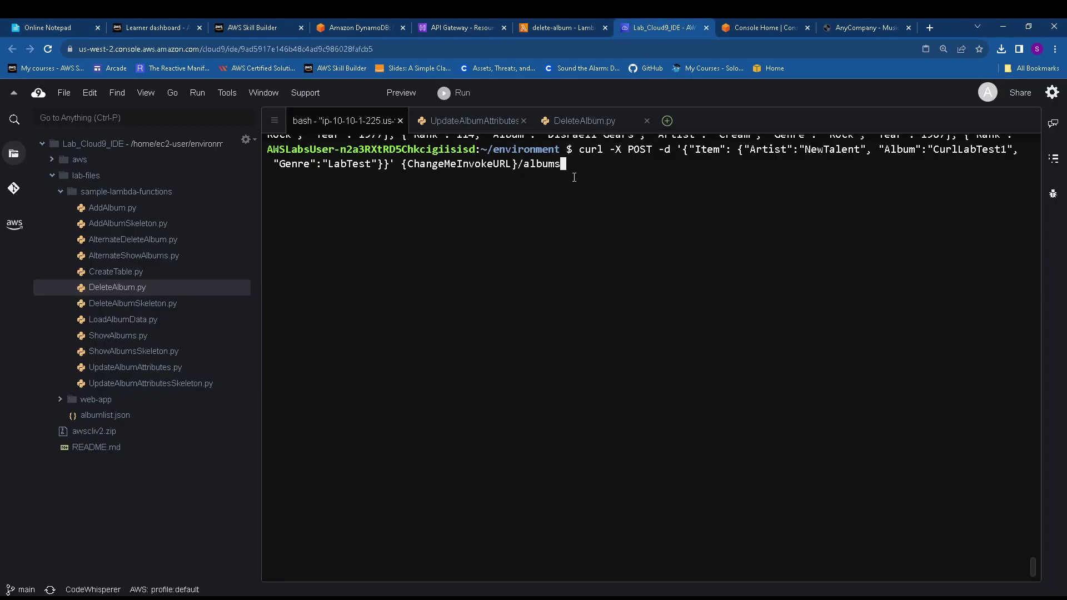
pyautogui.press('Left')
pyautogui.press('Left')
pyautogui.press('Left')
pyautogui.press('Left')
pyautogui.press('Left')
pyautogui.press('Left')
pyautogui.press('Left')
pyautogui.press('BackSpace')
pyautogui.press('BackSpace')
pyautogui.press('BackSpace')
pyautogui.press('BackSpace')
pyautogui.press('BackSpace')
pyautogui.press('BackSpace')
pyautogui.press('BackSpace')
pyautogui.press('BackSpace')
pyautogui.press('BackSpace')
pyautogui.press('BackSpace')
pyautogui.press('BackSpace')
pyautogui.press('BackSpace')
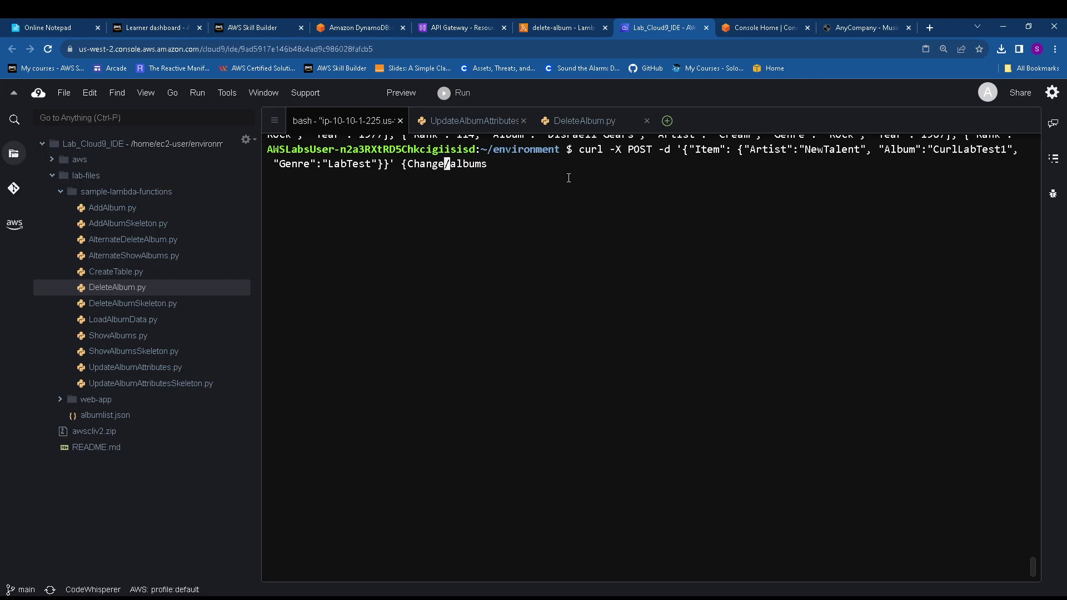
pyautogui.press('BackSpace')
pyautogui.press('BackSpace')
pyautogui.press('BackSpace')
pyautogui.press('BackSpace')
pyautogui.press('BackSpace')
pyautogui.press('BackSpace')
pyautogui.press('BackSpace')
pyautogui.rightClick(402, 162)
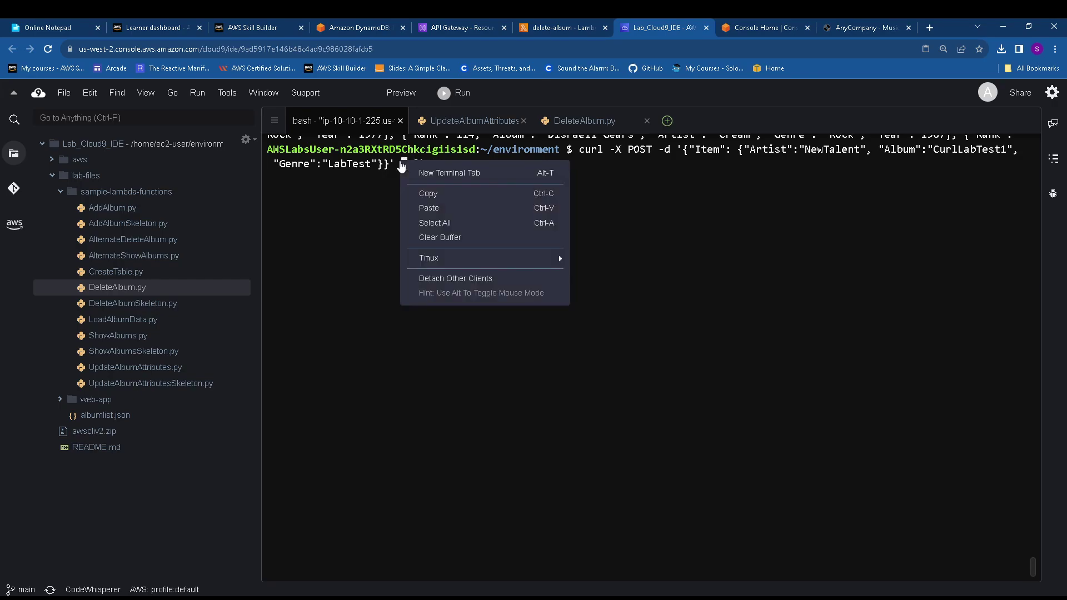
pyautogui.click(437, 208)
pyautogui.press('Return')
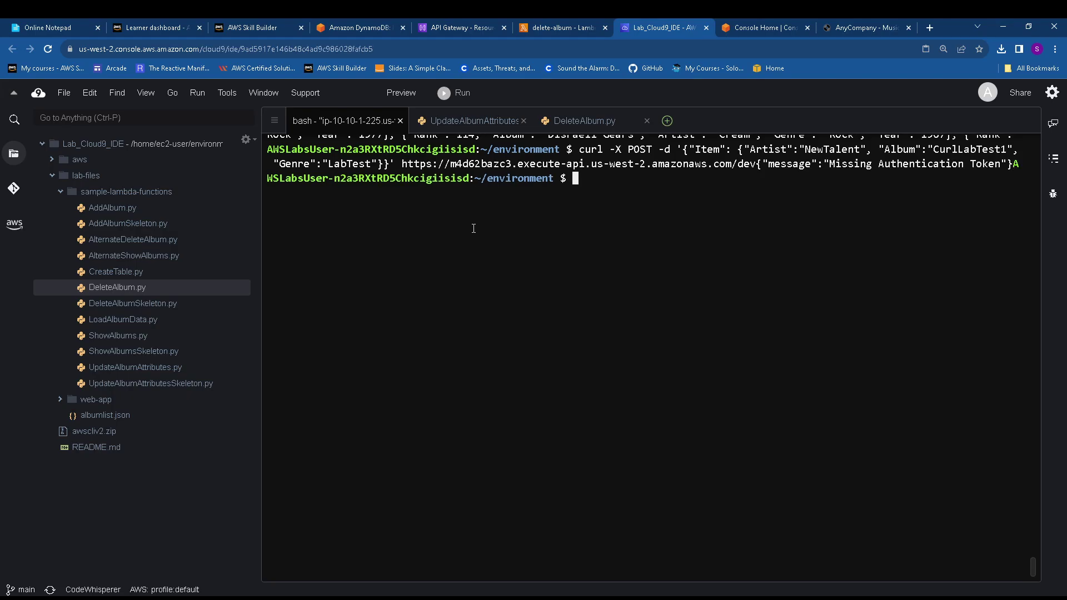
pyautogui.click(445, 28)
pyautogui.click(351, 28)
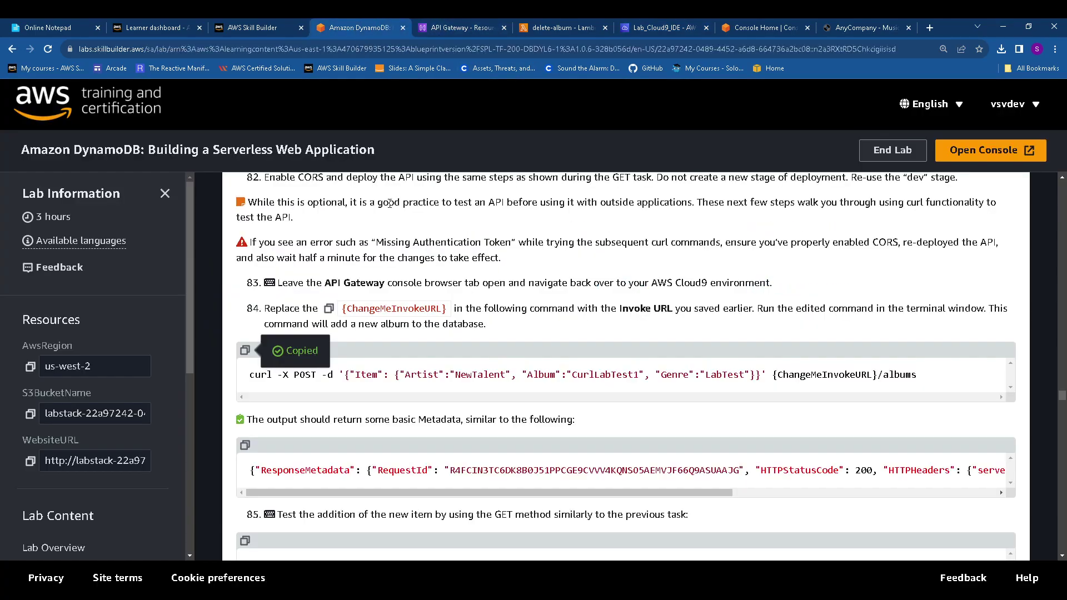
# Copy step 85's command curl {ChangeMeInvokeURL}/albums?Genre=LabTest from the lab guide
pyautogui.scroll(-3, 390, 202)
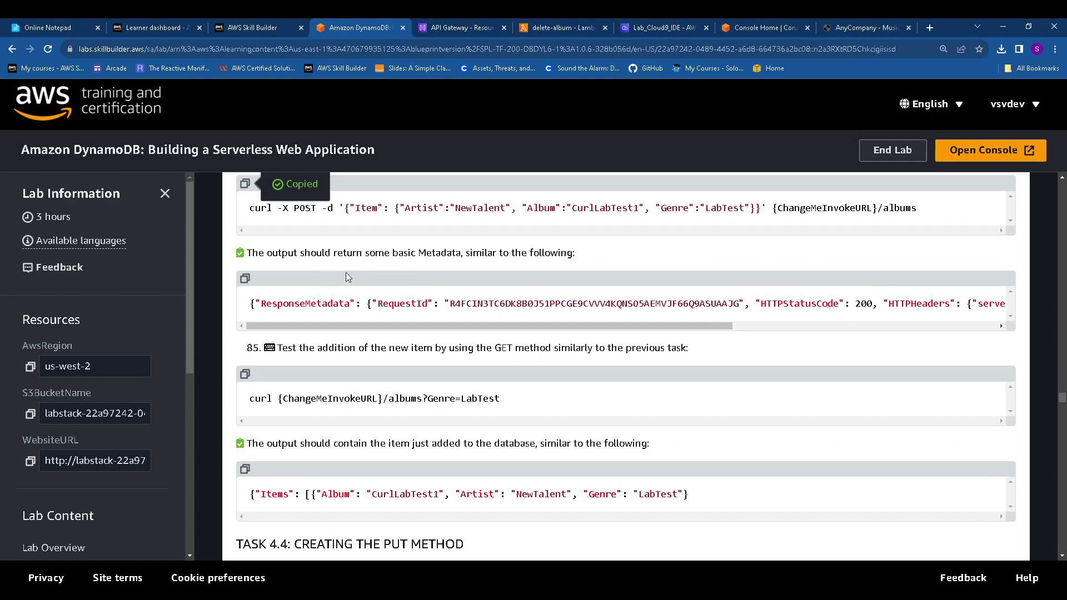
pyautogui.scroll(2, 454, 253)
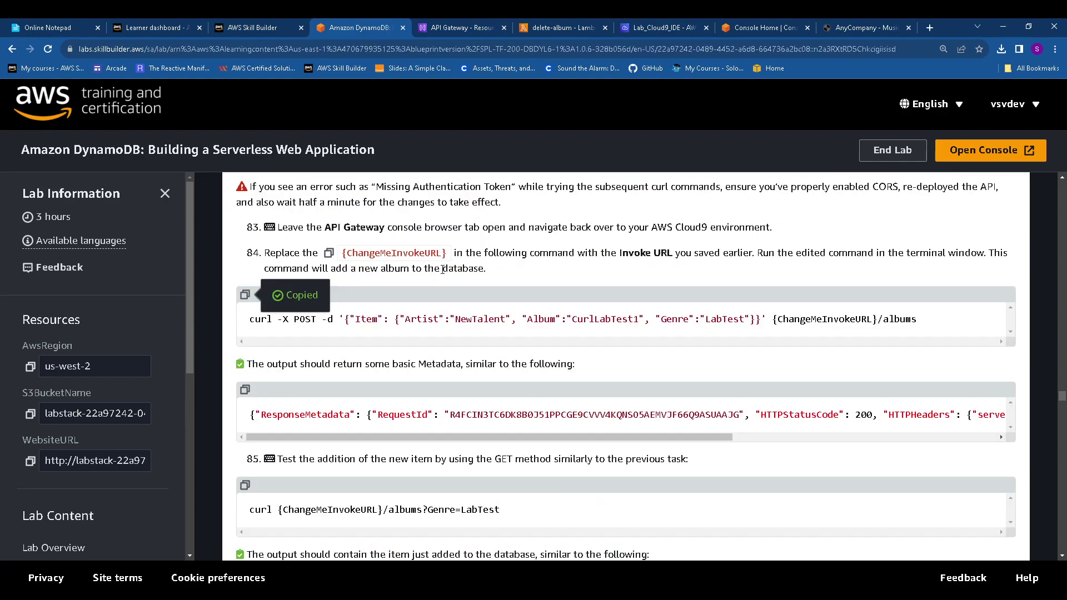
pyautogui.scroll(-2, 423, 309)
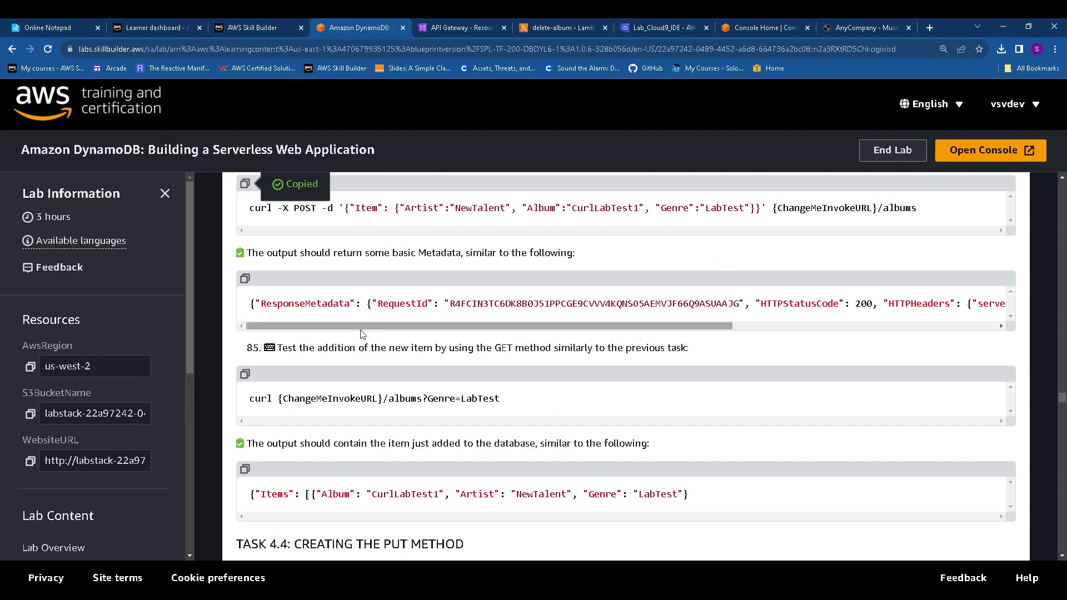
pyautogui.click(244, 375)
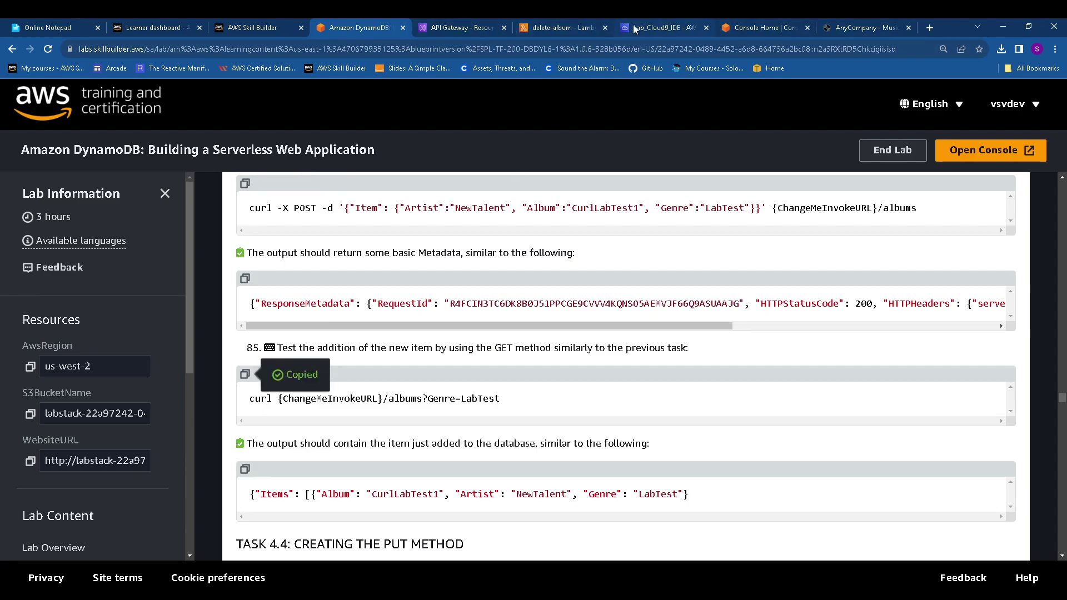
pyautogui.click(651, 29)
pyautogui.rightClick(565, 223)
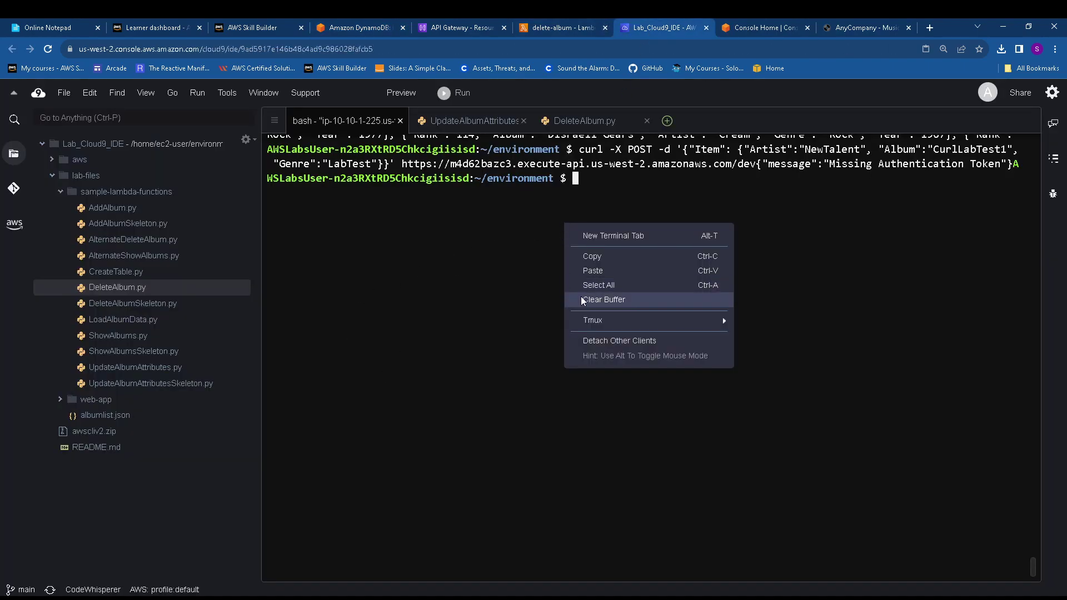
# Paste the placeholder GET curl command at the Cloud9 terminal prompt
pyautogui.click(596, 275)
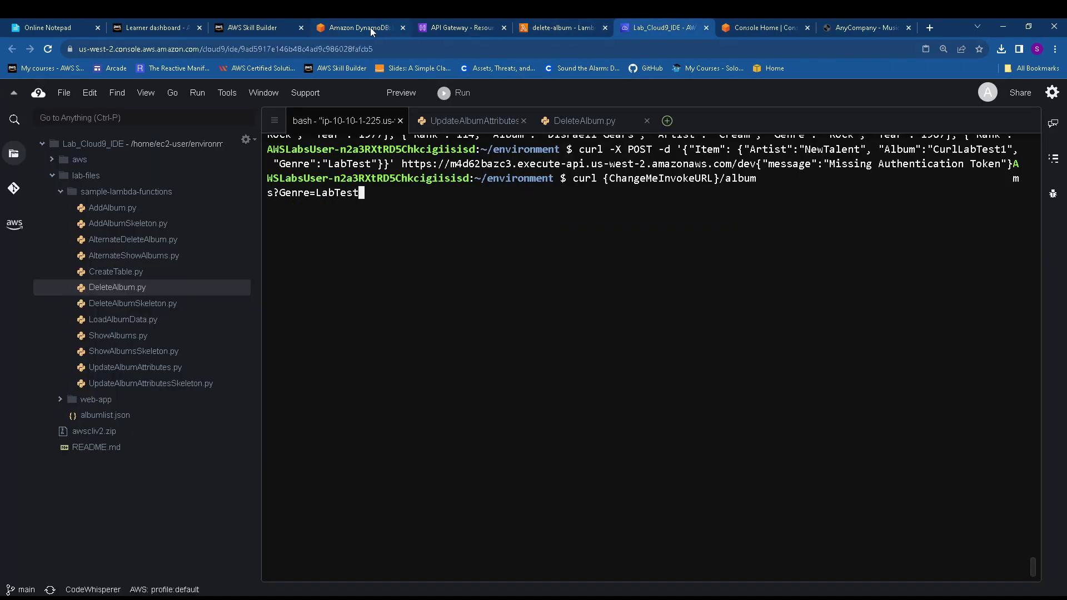
pyautogui.click(37, 29)
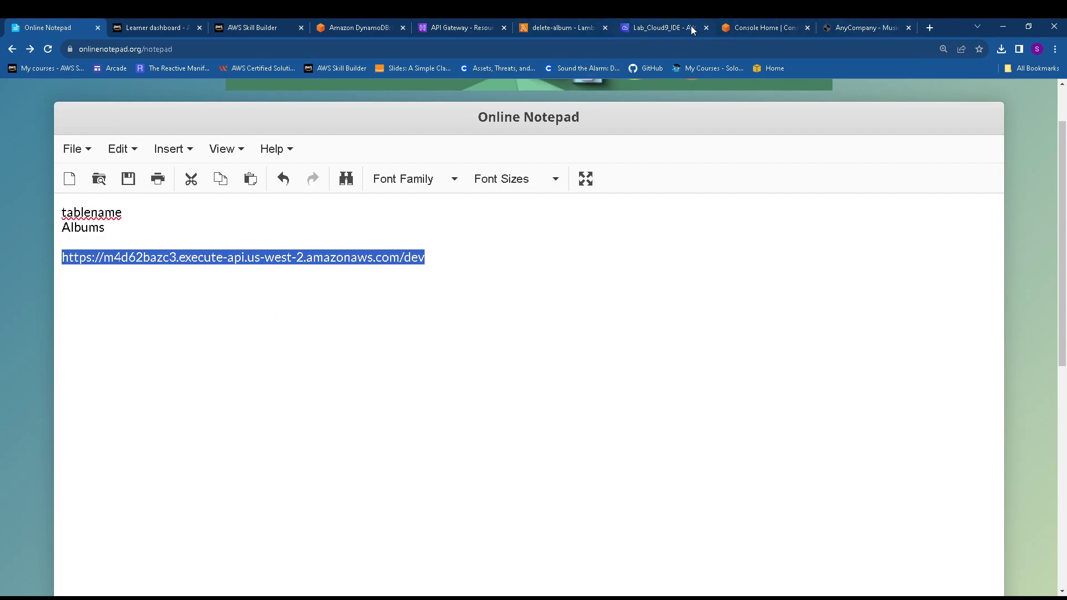
pyautogui.click(662, 29)
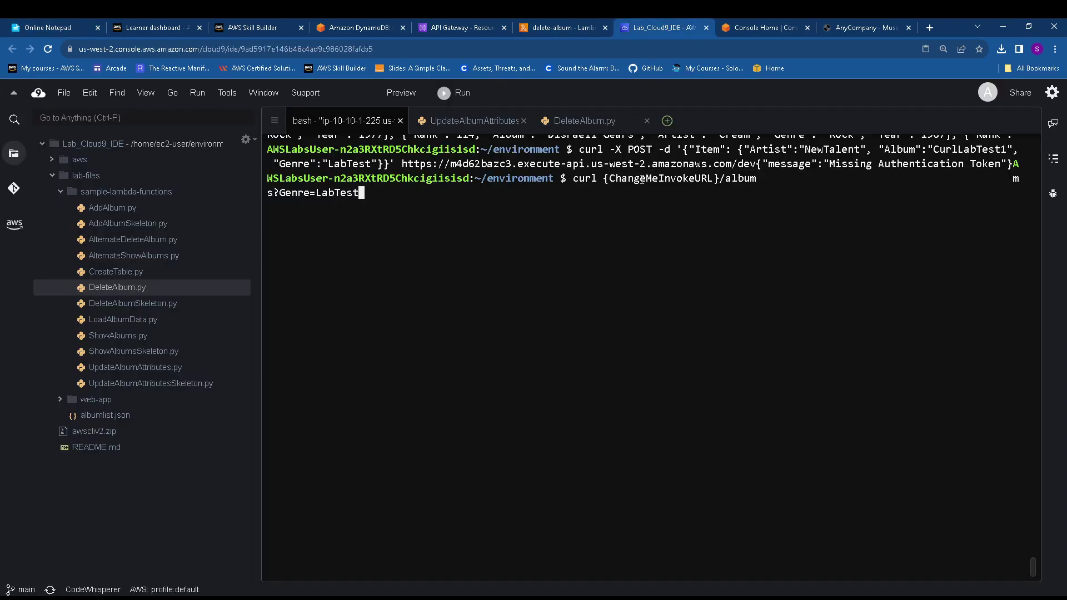
pyautogui.press('Left')
pyautogui.press('Left')
pyautogui.press('Left')
pyautogui.press('Left')
pyautogui.press('Left')
pyautogui.press('Left')
pyautogui.press('Left')
pyautogui.press('Left')
pyautogui.press('Left')
pyautogui.press('Left')
pyautogui.press('Left')
pyautogui.press('Left')
pyautogui.press('Left')
pyautogui.press('Left')
pyautogui.press('Left')
pyautogui.press('Left')
pyautogui.press('Left')
pyautogui.press('Left')
pyautogui.press('Left')
pyautogui.press('Left')
pyautogui.press('Left')
pyautogui.press('Left')
pyautogui.press('Left')
pyautogui.press('Left')
# In the notepad, paste the GET curl command below a copy of the dev invoke URL
pyautogui.click(50, 27)
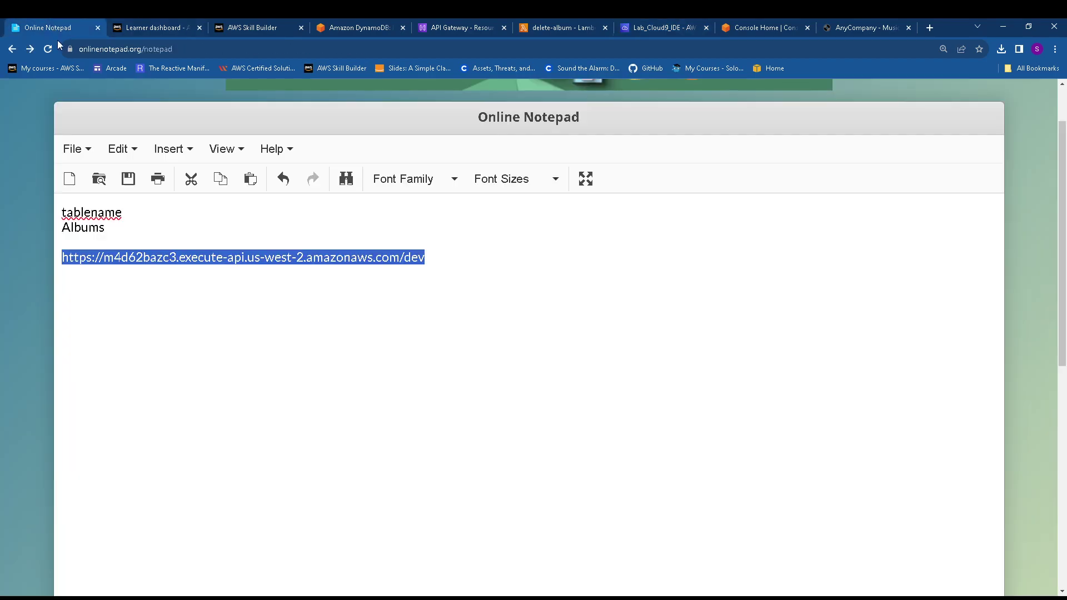
pyautogui.click(231, 312)
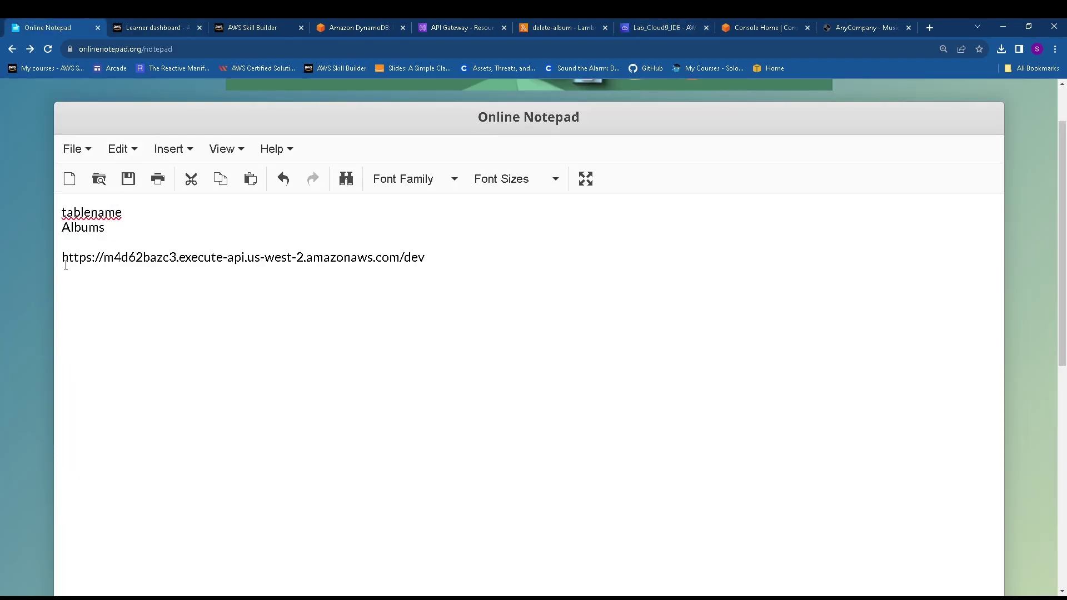
pyautogui.moveTo(65, 265); pyautogui.dragTo(383, 319)
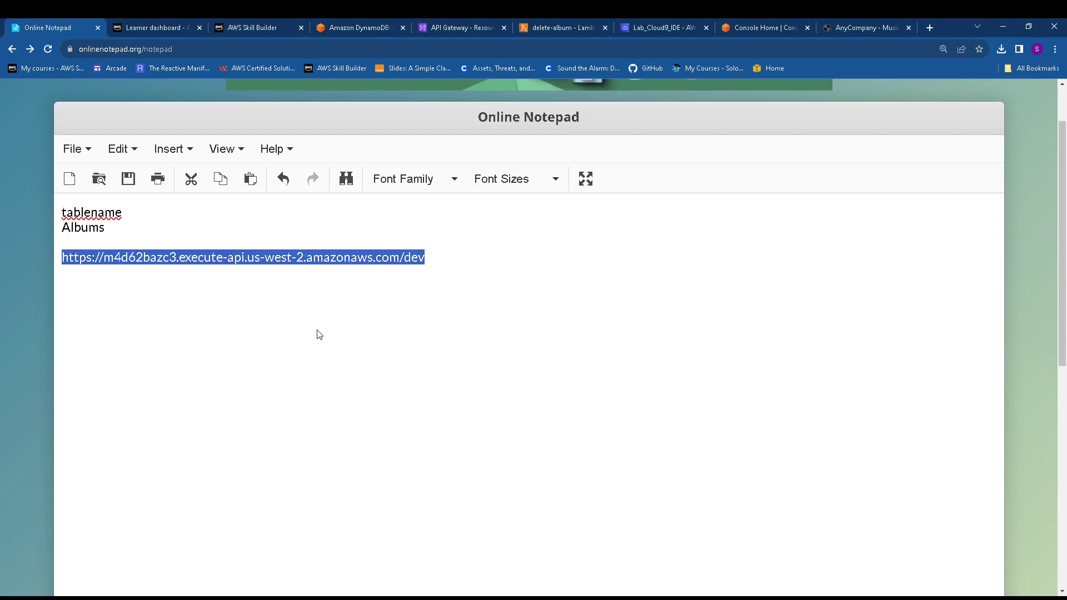
pyautogui.click(164, 323)
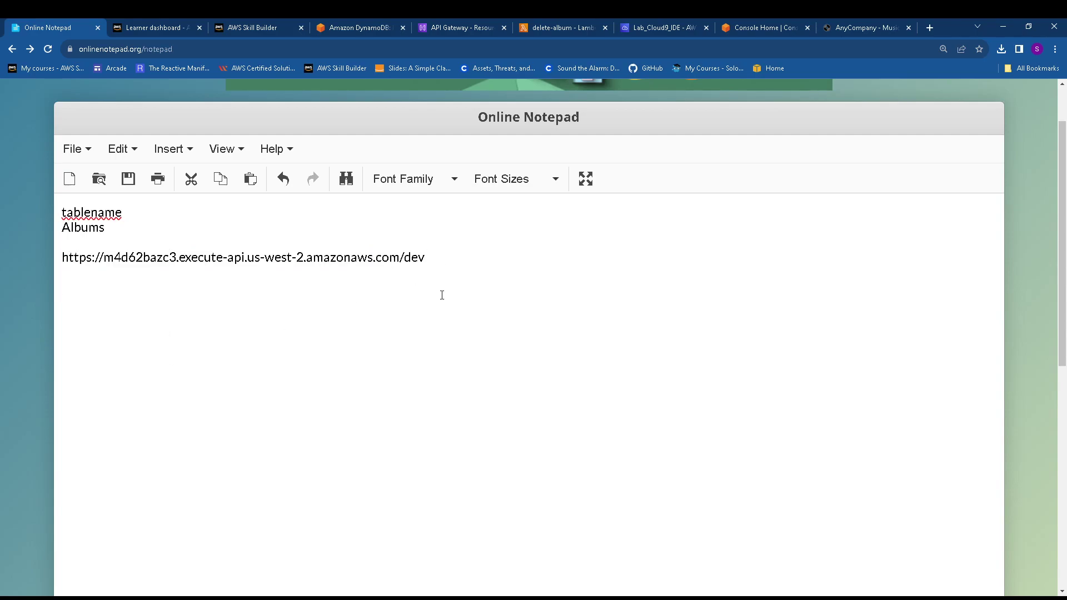
pyautogui.hotkey('ctrl', 'v')
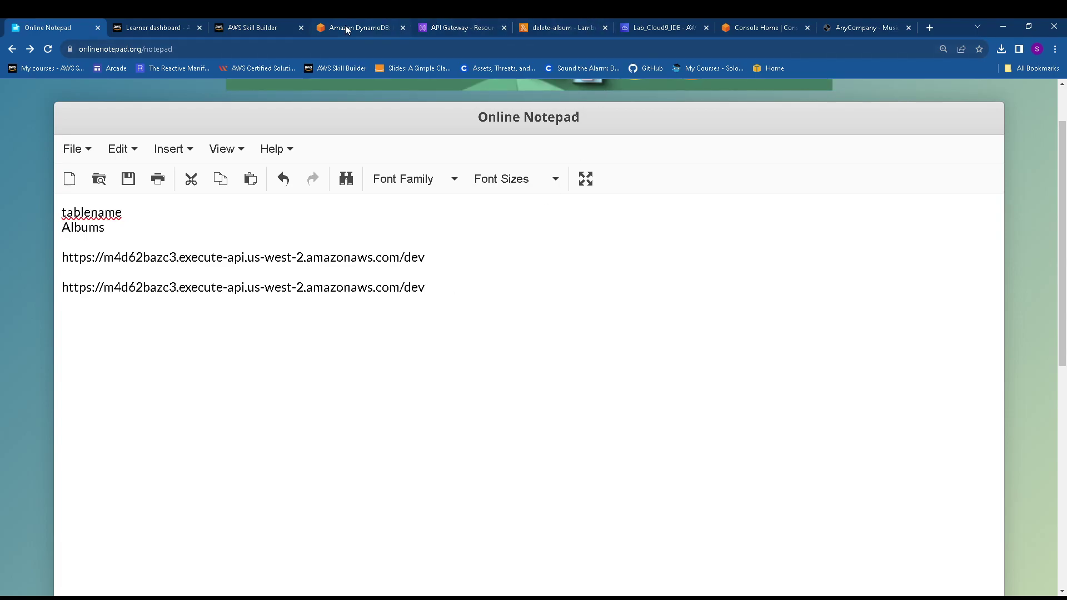
pyautogui.click(345, 25)
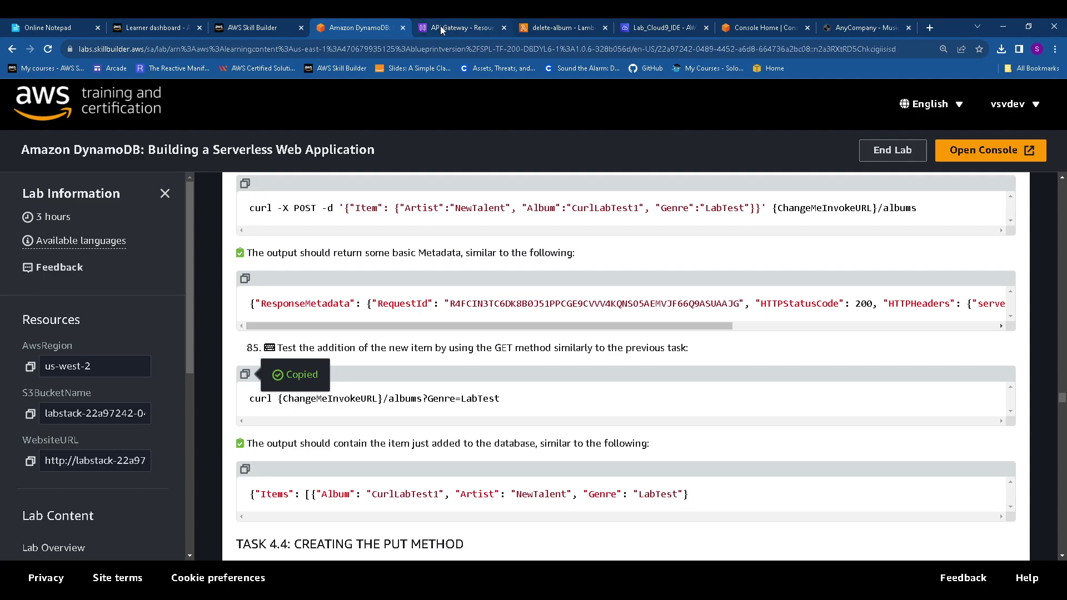
pyautogui.click(55, 31)
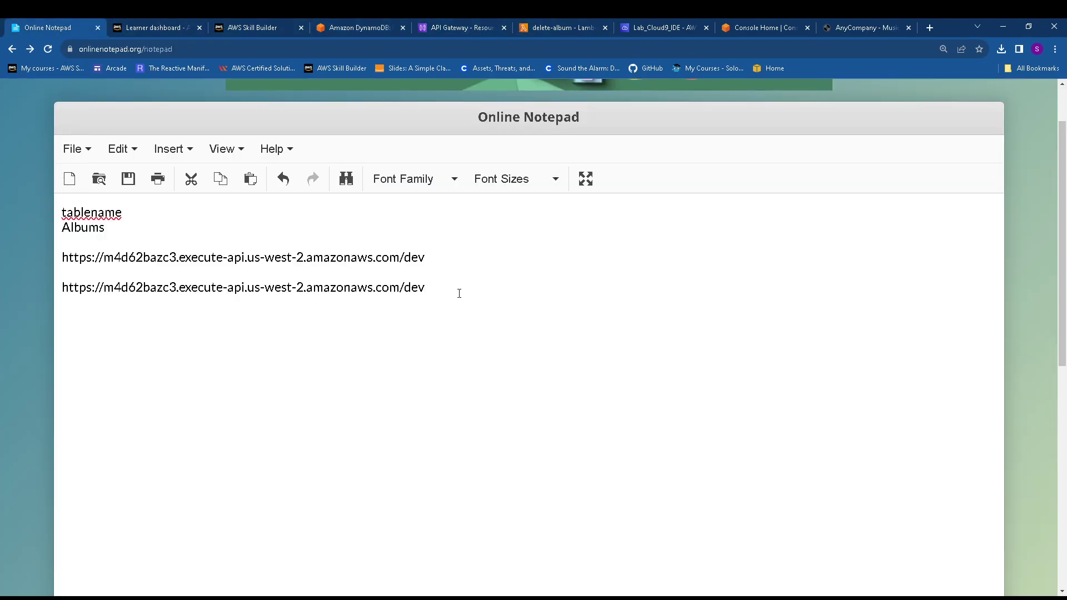
pyautogui.hotkey('ctrl', 'v')
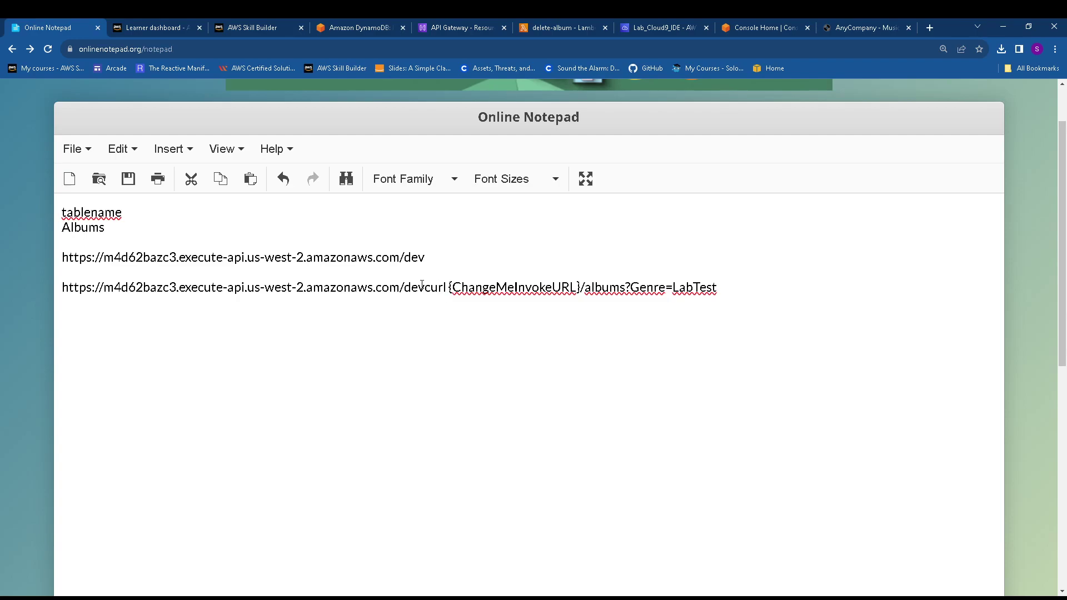
pyautogui.moveTo(424, 287); pyautogui.dragTo(54, 289)
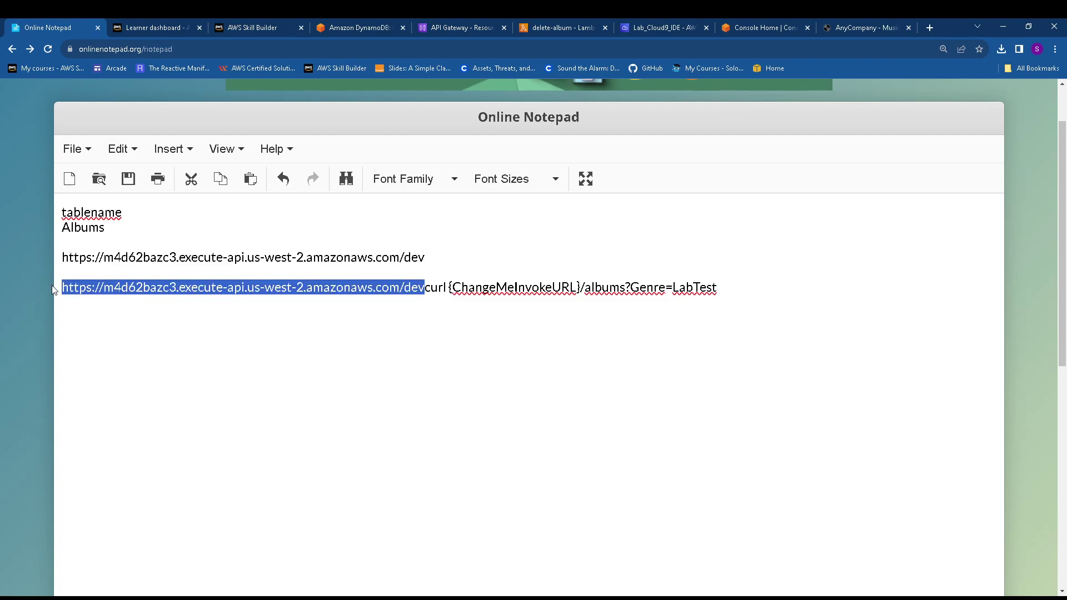
pyautogui.press('BackSpace')
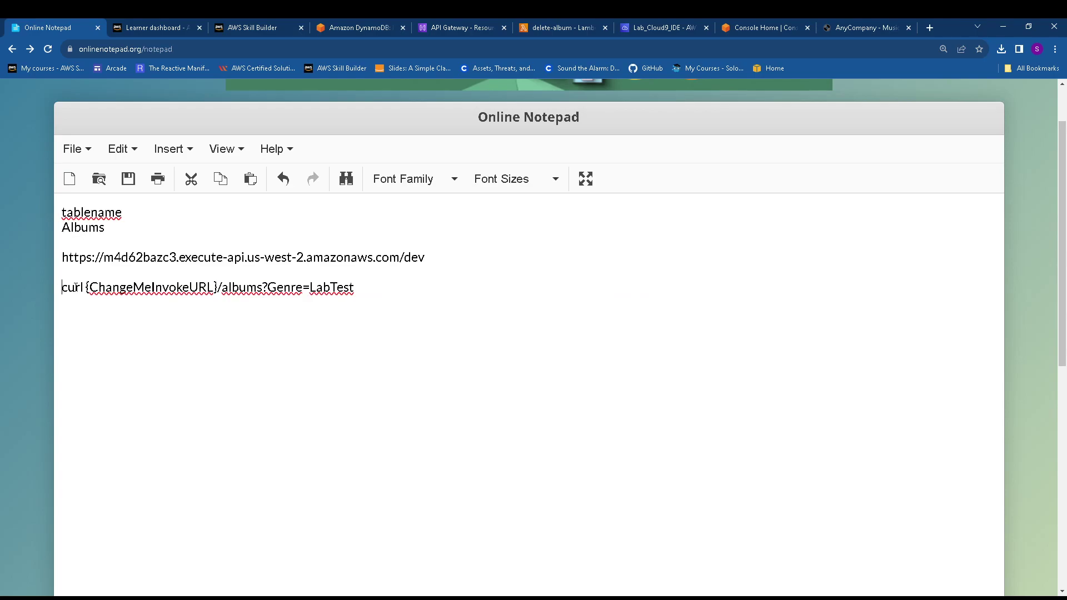
# Replace {ChangeMeInvokeURL} with the invoke URL and select the finished /albums?Genre=LabTest curl line
pyautogui.moveTo(85, 287)
pyautogui.mouseDown()
pyautogui.moveTo(217, 287)
pyautogui.moveTo(87, 284)
pyautogui.mouseUp()
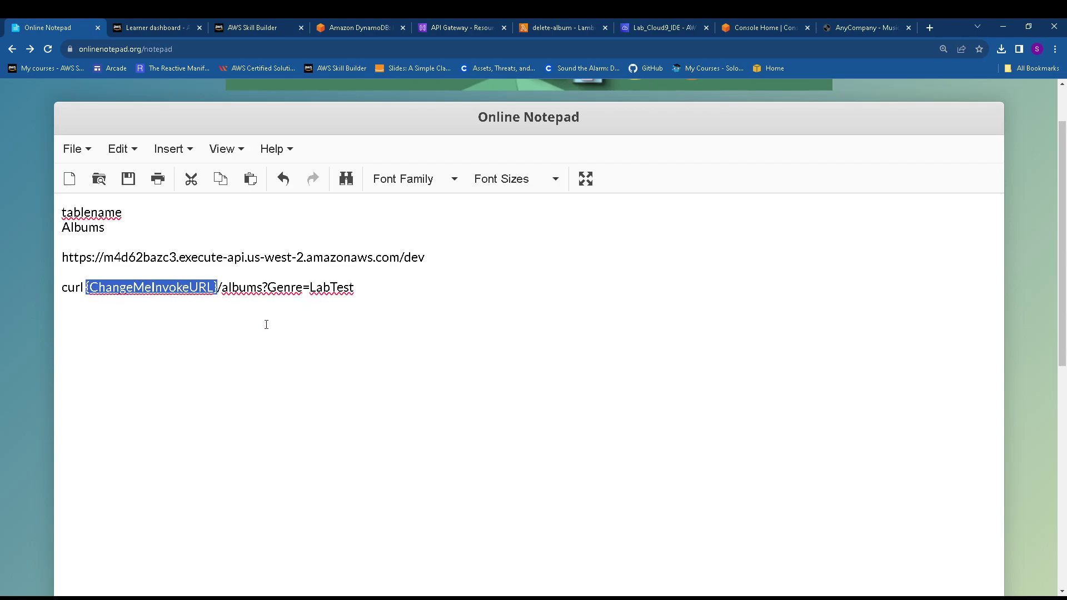
pyautogui.press('BackSpace')
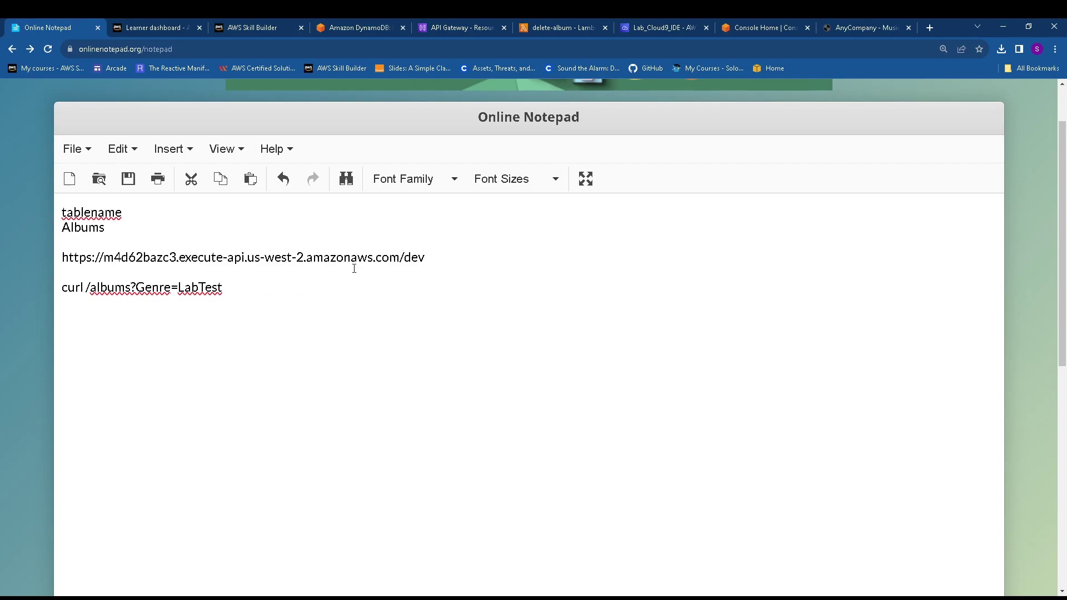
pyautogui.moveTo(443, 260); pyautogui.dragTo(25, 265)
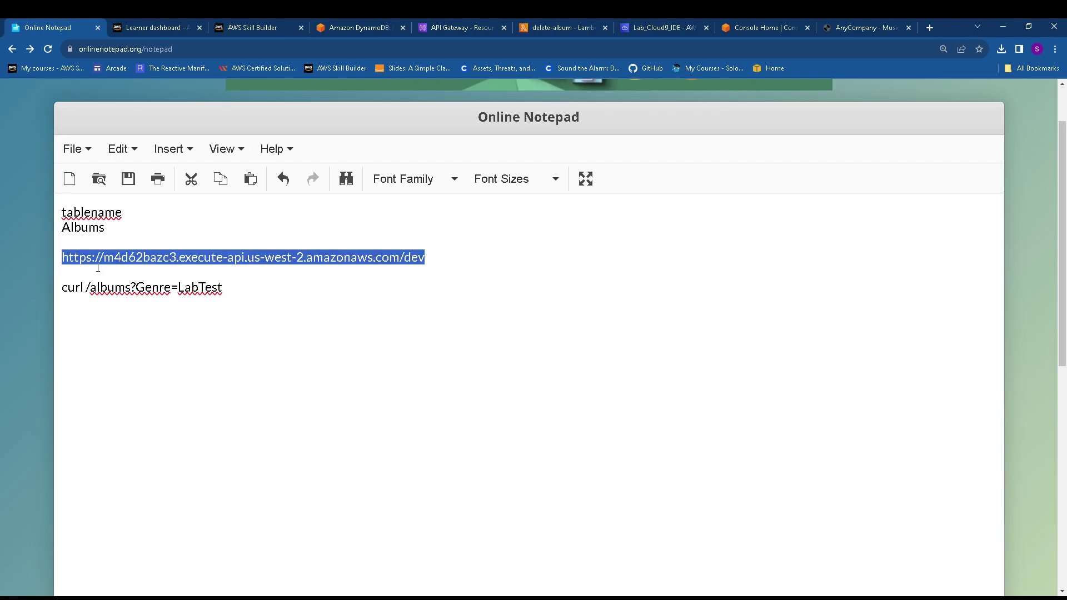
pyautogui.click(88, 287)
pyautogui.hotkey('ctrl', 'v')
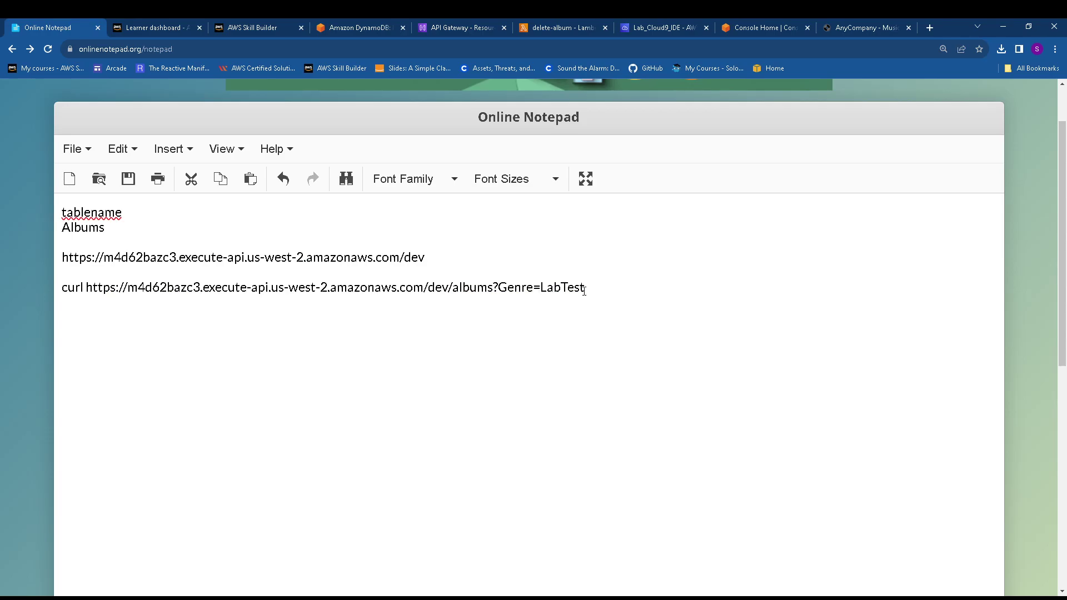
pyautogui.moveTo(585, 290); pyautogui.dragTo(67, 303)
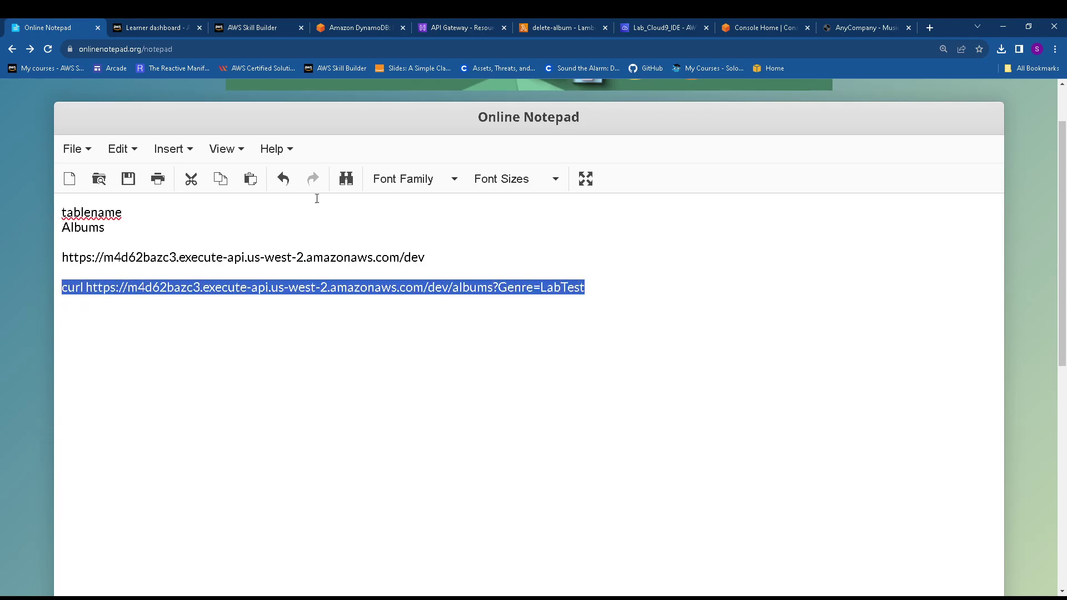
# Run the placeholder GET command already waiting in the Cloud9 terminal
pyautogui.click(688, 27)
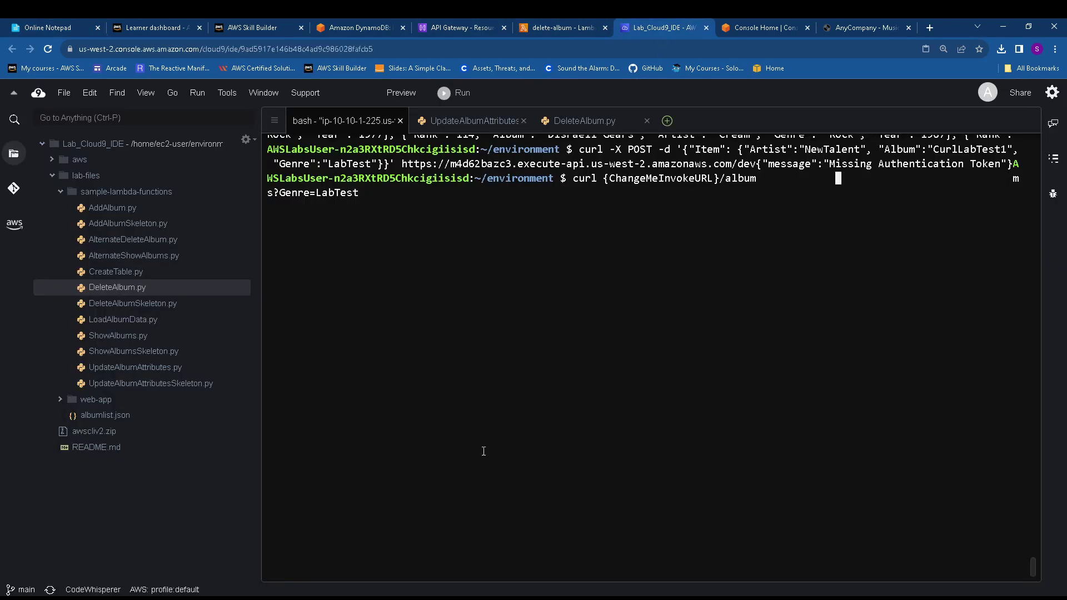
pyautogui.rightClick(527, 248)
pyautogui.click(721, 274)
pyautogui.press('Return')
# Paste and run the LabTest GET curl against the dev invoke URL, returning an empty list
pyautogui.rightClick(688, 273)
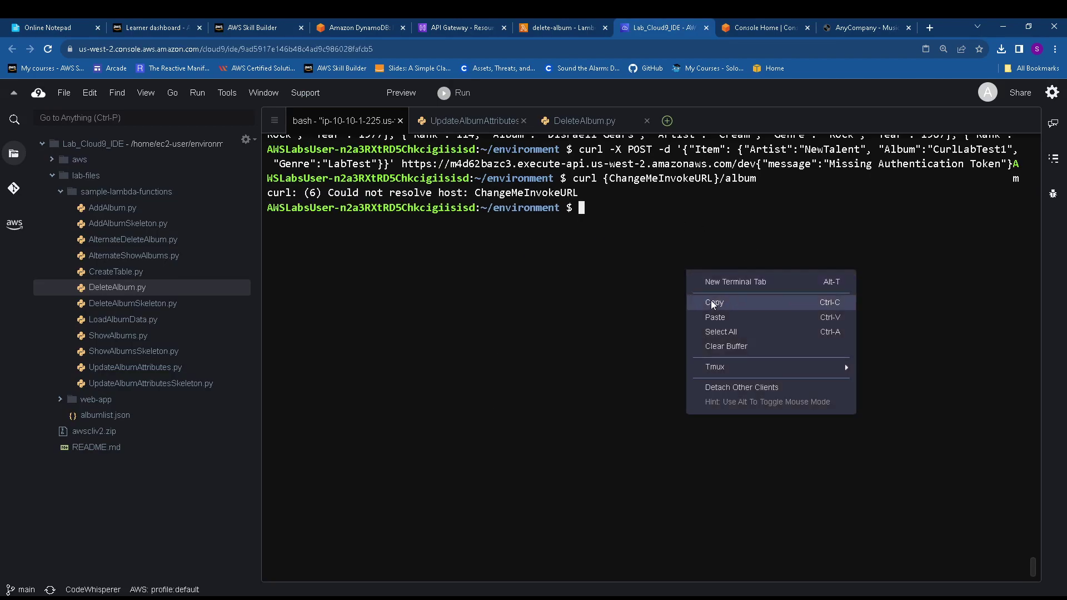
pyautogui.click(732, 321)
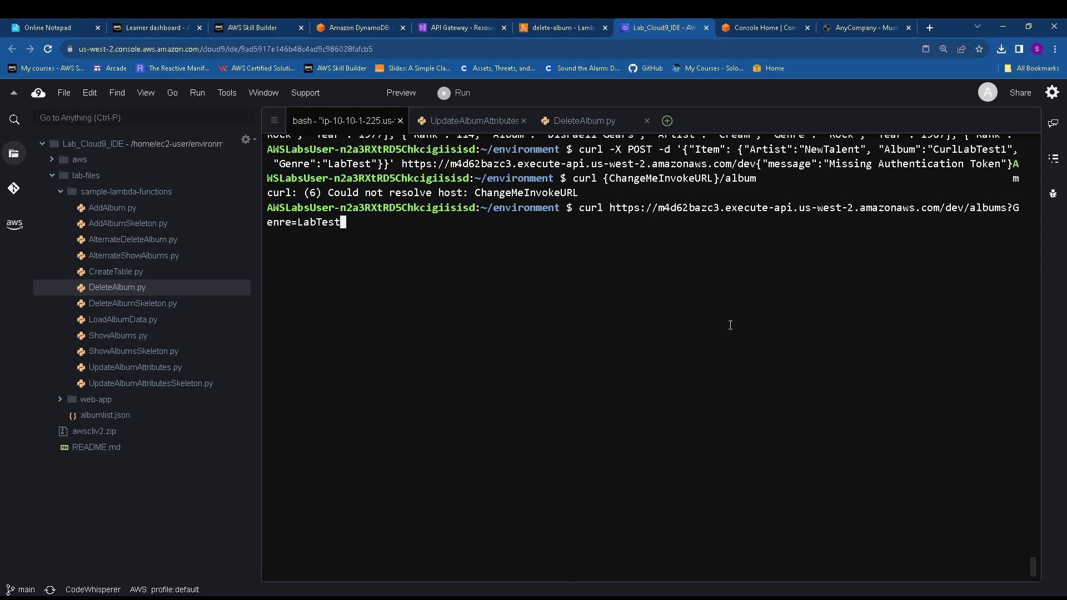
pyautogui.press('Return')
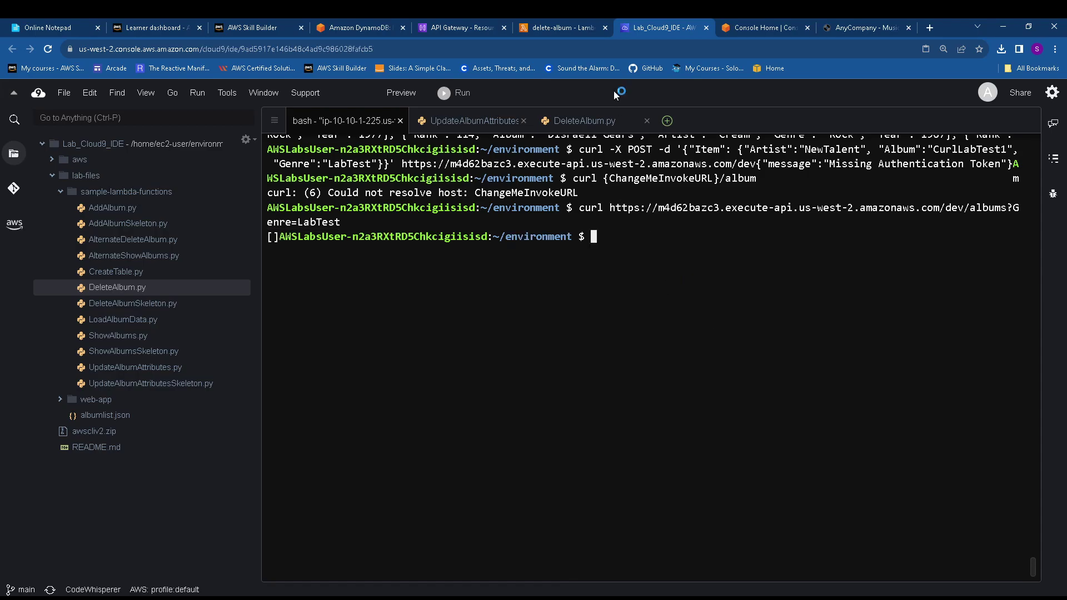
pyautogui.click(355, 25)
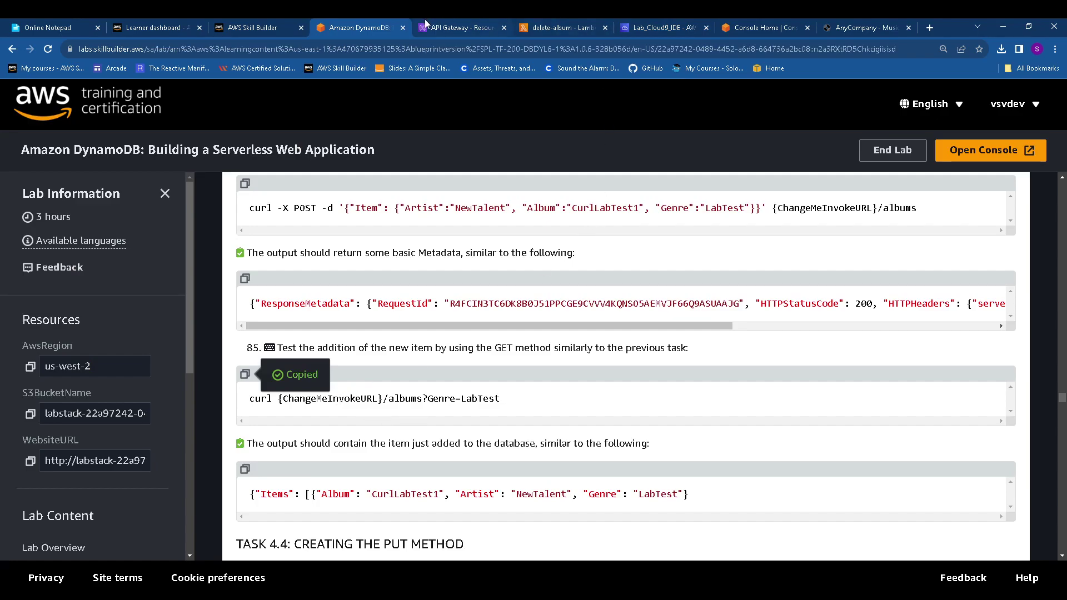
# Review the /albums POST method's Integration request settings in API Gateway
pyautogui.click(465, 26)
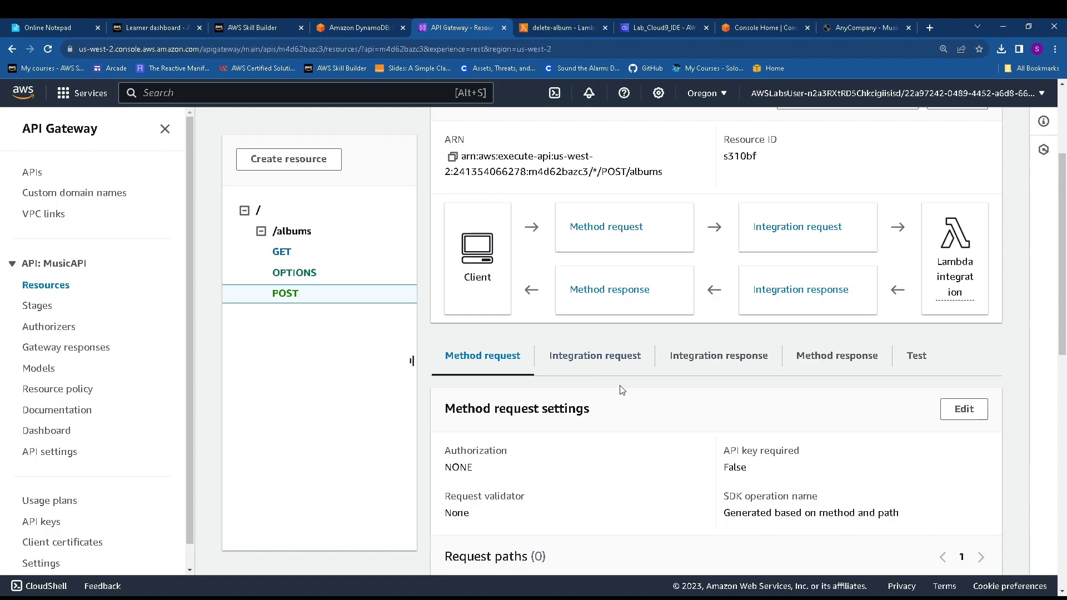
pyautogui.scroll(-1, 619, 390)
pyautogui.scroll(-1, 620, 390)
pyautogui.scroll(1, 619, 390)
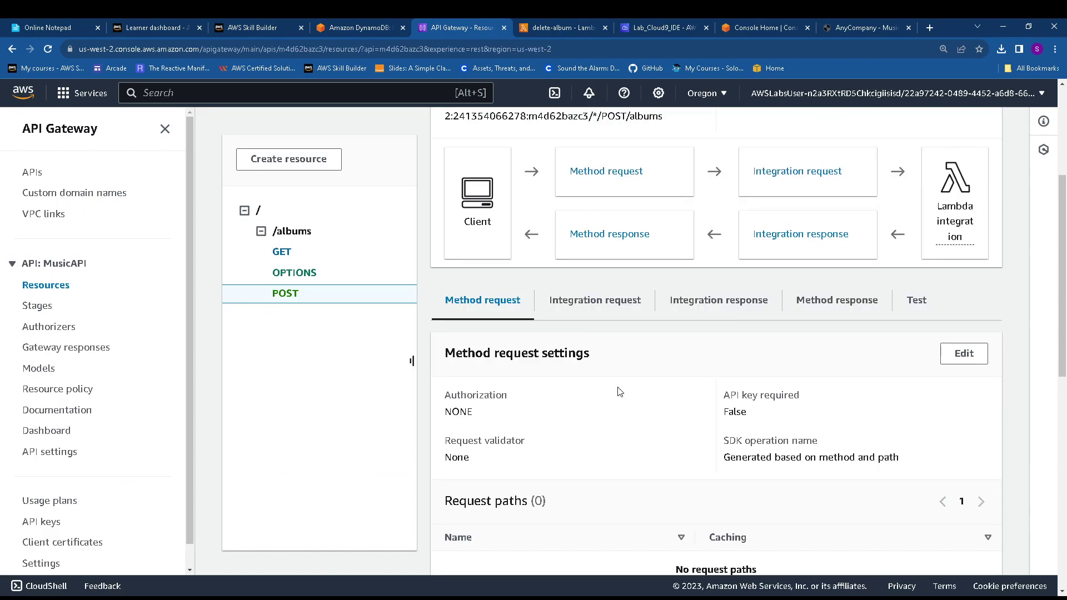
pyautogui.scroll(-6, 624, 365)
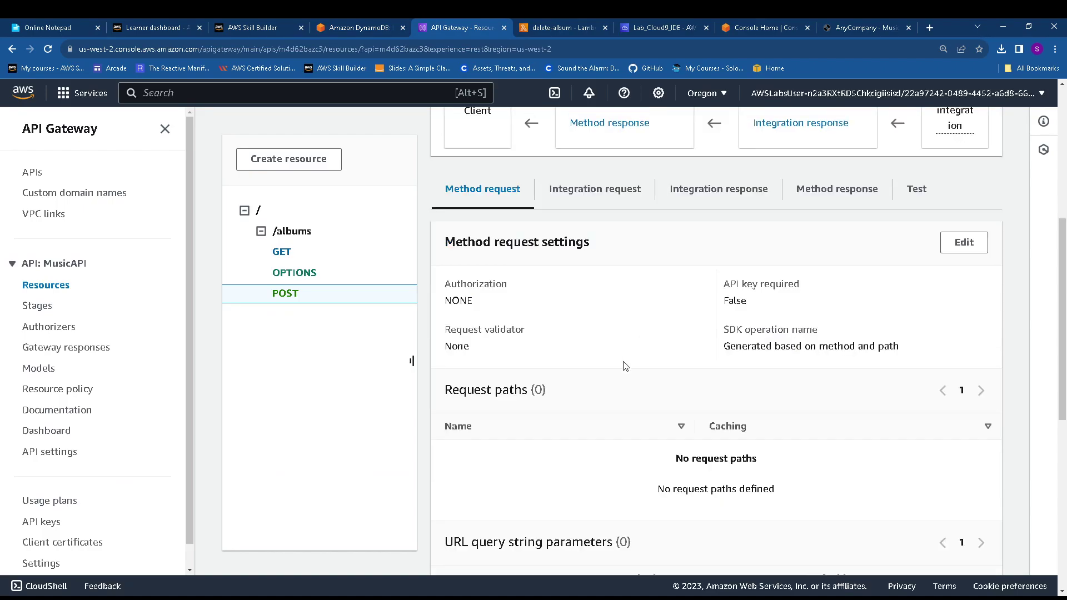
pyautogui.scroll(-4, 625, 367)
pyautogui.scroll(9, 623, 367)
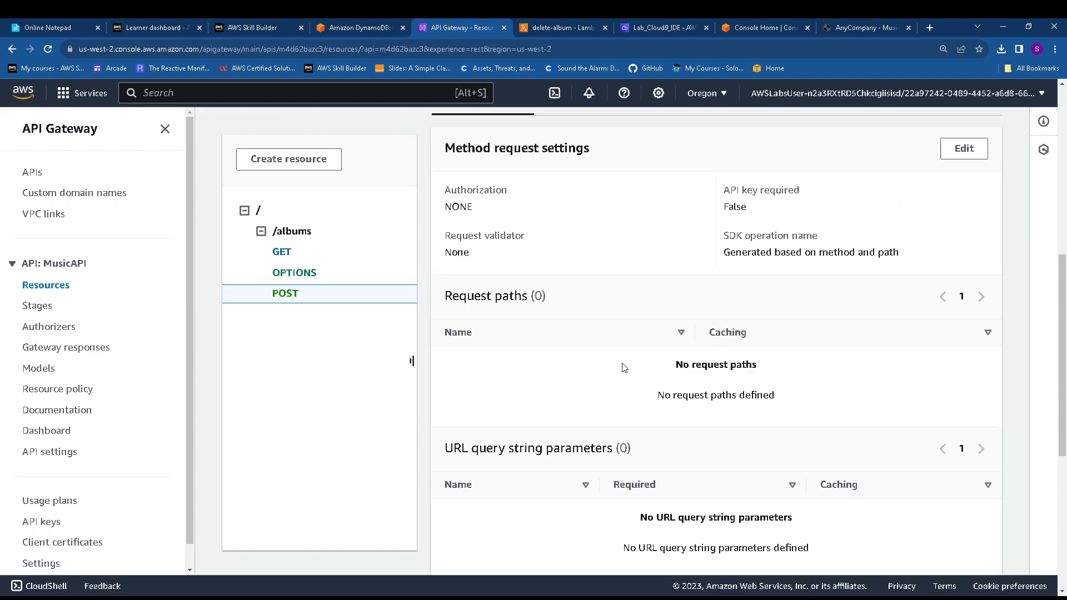
pyautogui.click(591, 280)
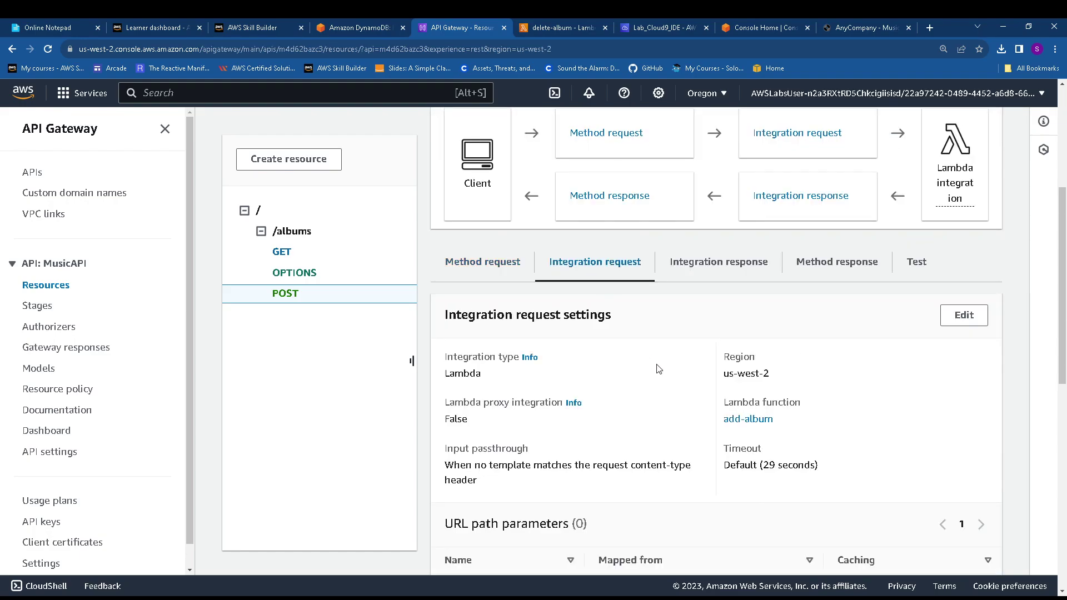
pyautogui.scroll(-2, 616, 386)
pyautogui.scroll(-4, 615, 386)
pyautogui.scroll(9, 615, 386)
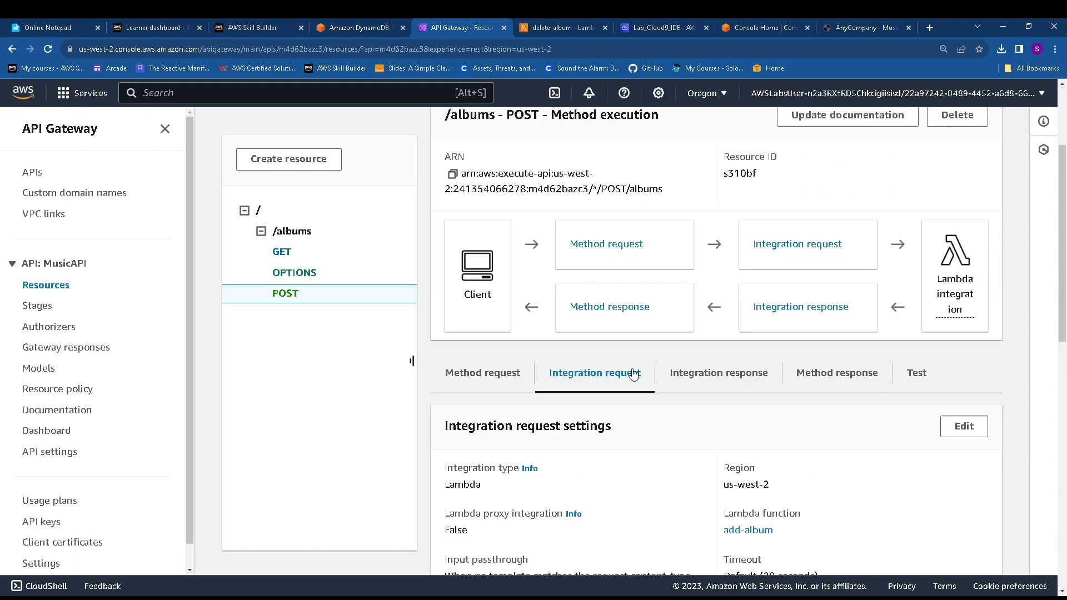
# Inspect the POST method's Integration response, Method response and Test tabs
pyautogui.click(714, 447)
pyautogui.scroll(-4, 703, 447)
pyautogui.scroll(3, 728, 412)
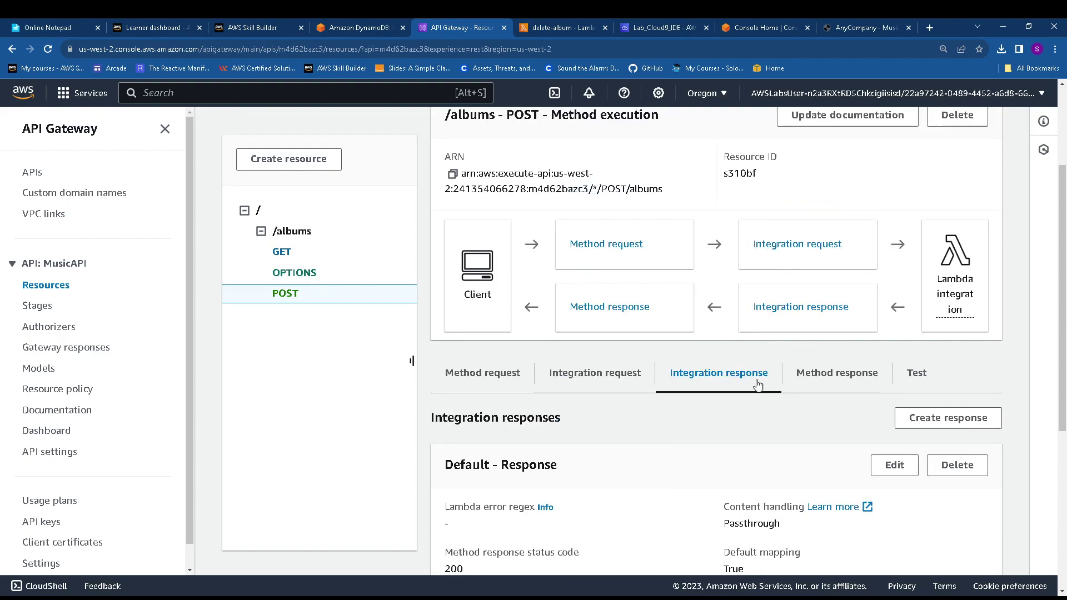
pyautogui.click(841, 379)
pyautogui.scroll(-2, 845, 399)
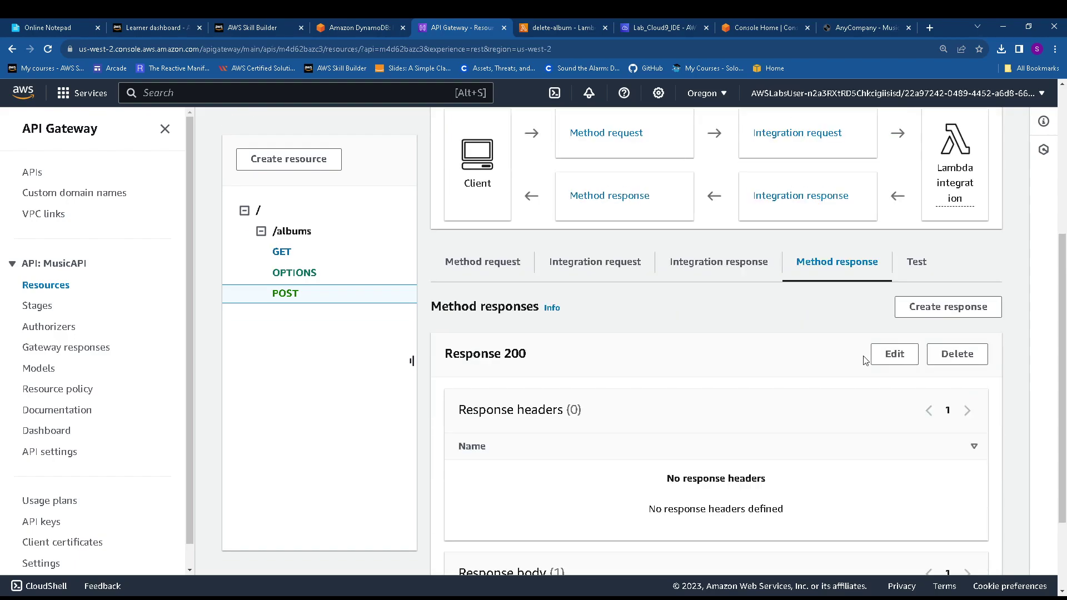
pyautogui.click(915, 270)
pyautogui.scroll(-2, 712, 423)
pyautogui.scroll(-3, 711, 420)
pyautogui.scroll(4, 710, 421)
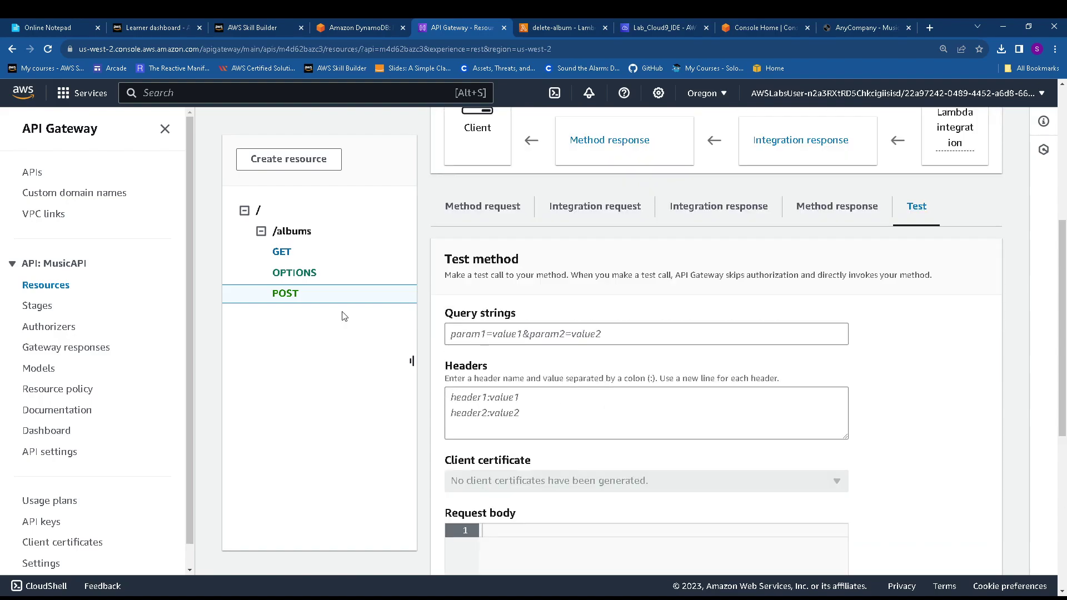
pyautogui.scroll(5, 654, 300)
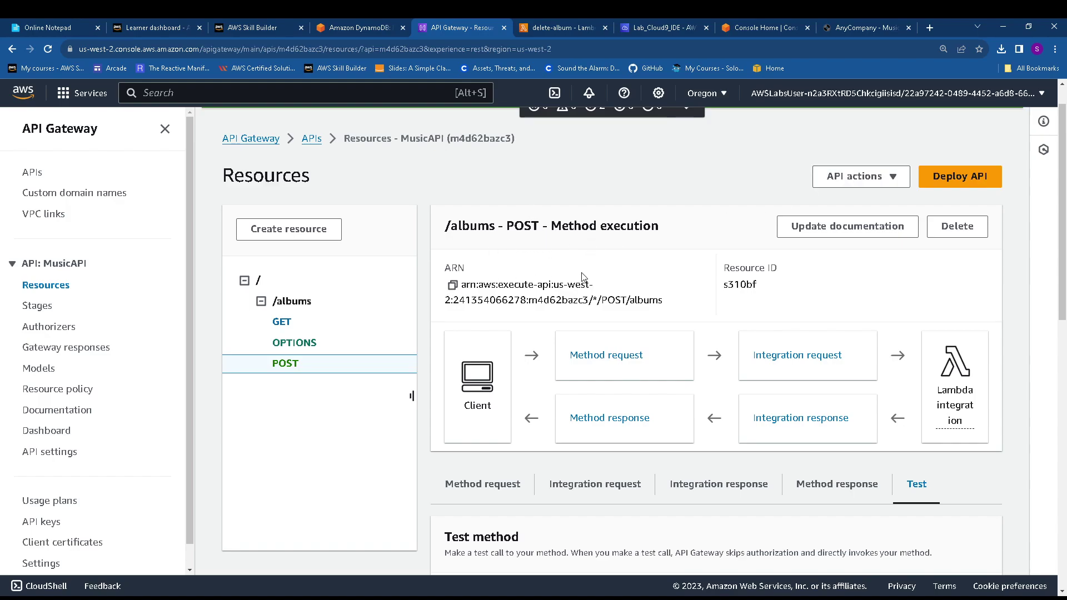
pyautogui.scroll(-2, 773, 345)
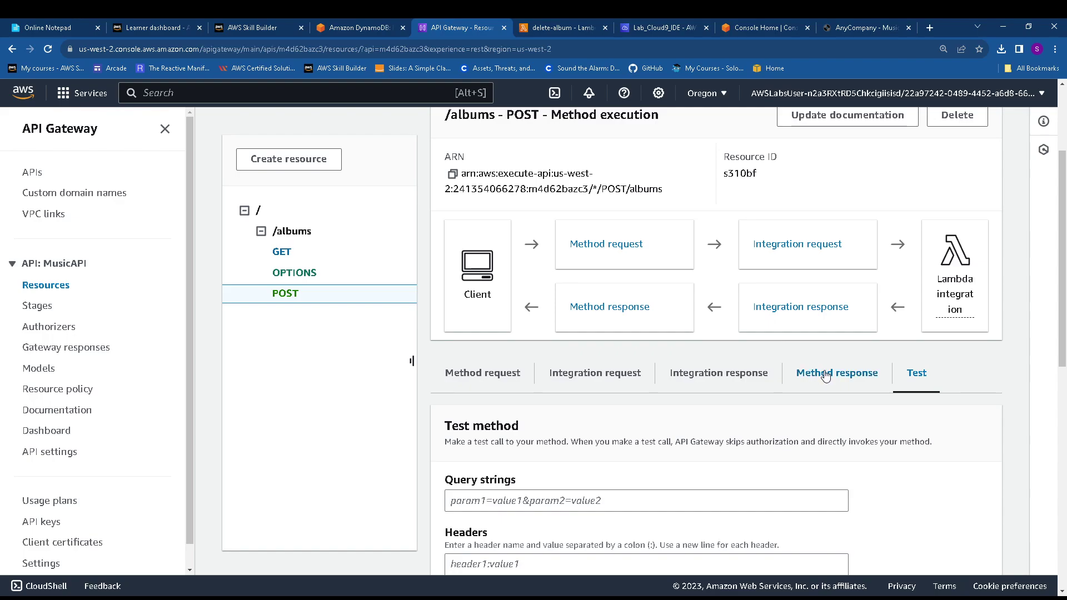
# Recheck the POST integration request, then go back to the /albums resource
pyautogui.click(581, 375)
pyautogui.scroll(-3, 671, 420)
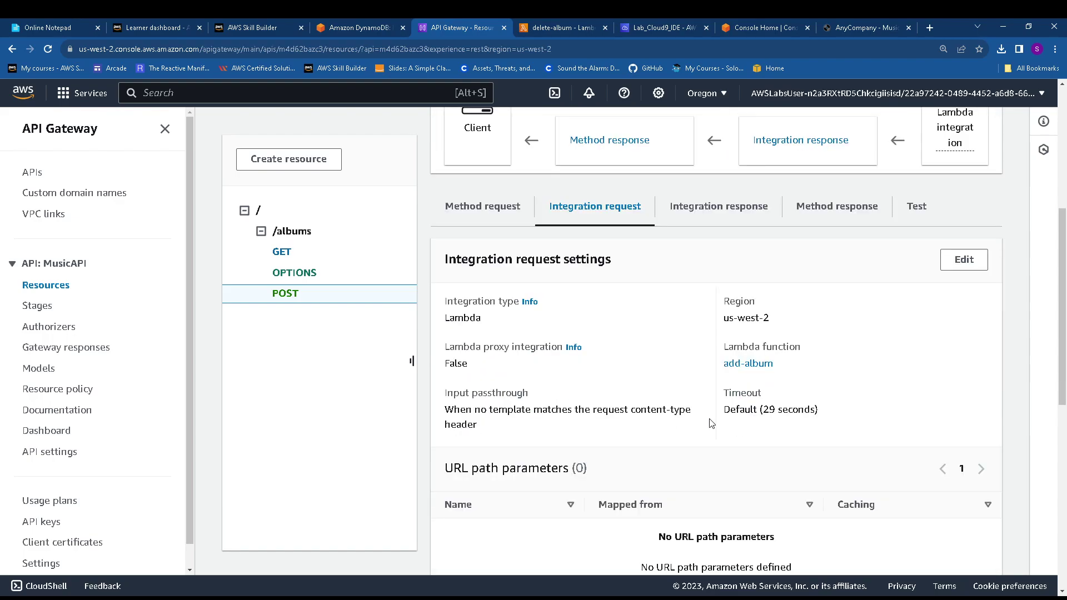
pyautogui.scroll(-9, 578, 388)
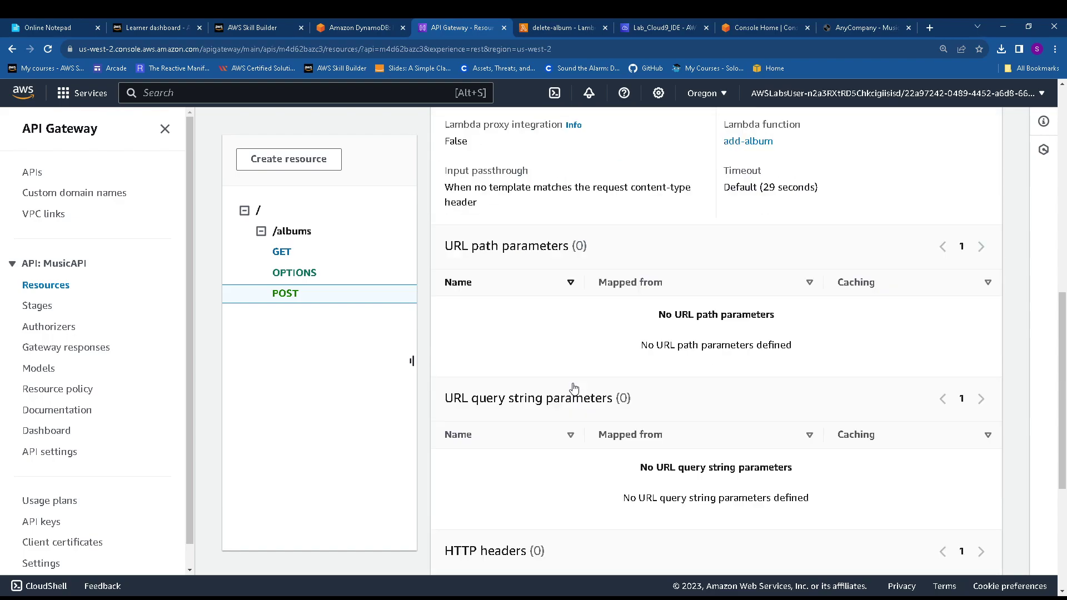
pyautogui.scroll(5, 496, 370)
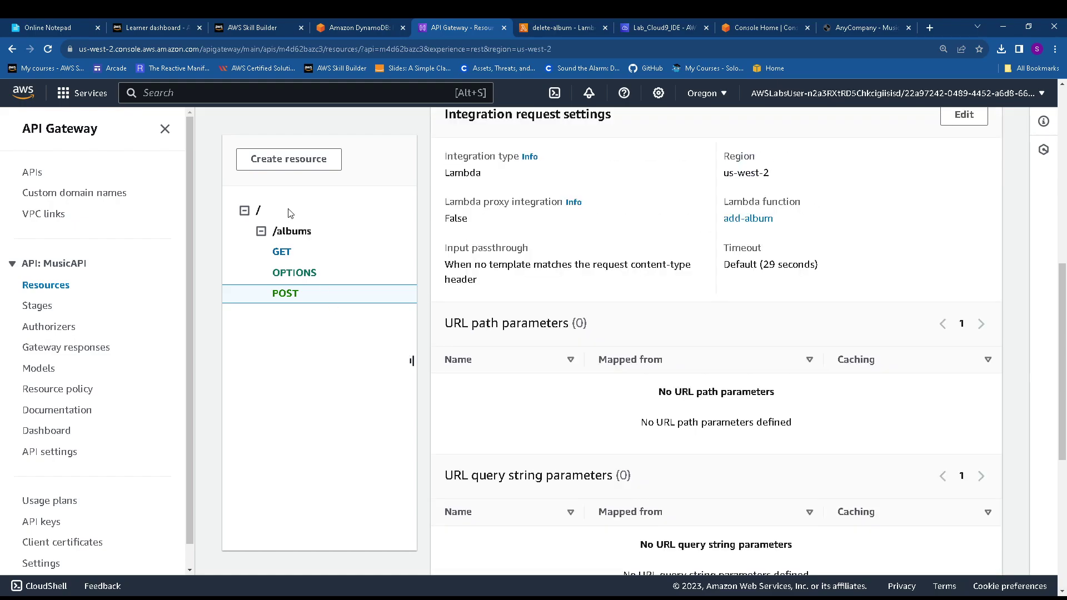
pyautogui.click(295, 230)
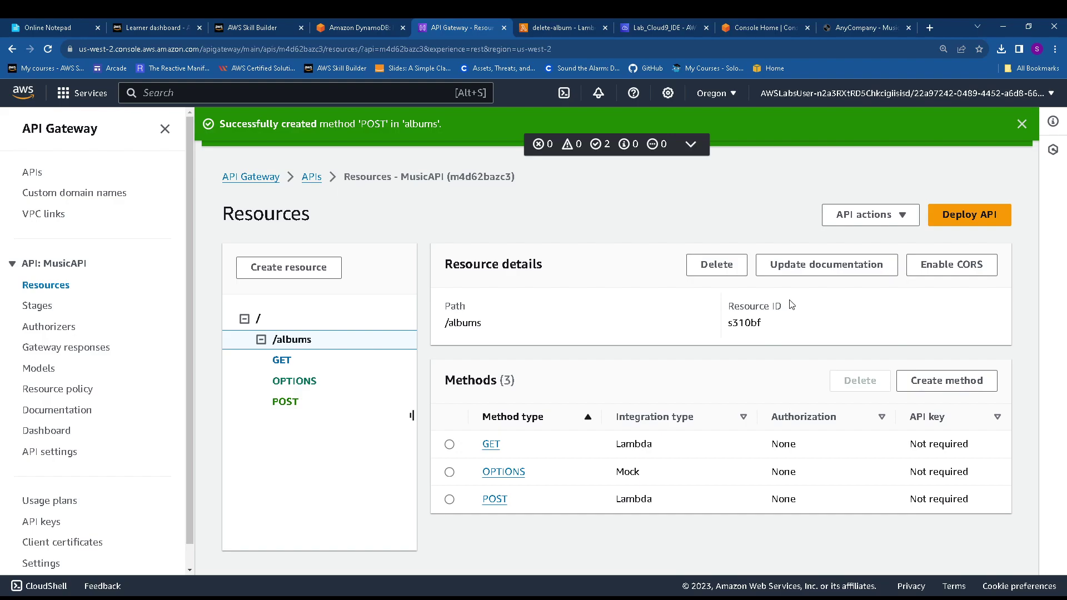
# Enable CORS on /albums allowing GET and POST methods with the * origin, and save
pyautogui.click(958, 265)
pyautogui.scroll(-3, 389, 345)
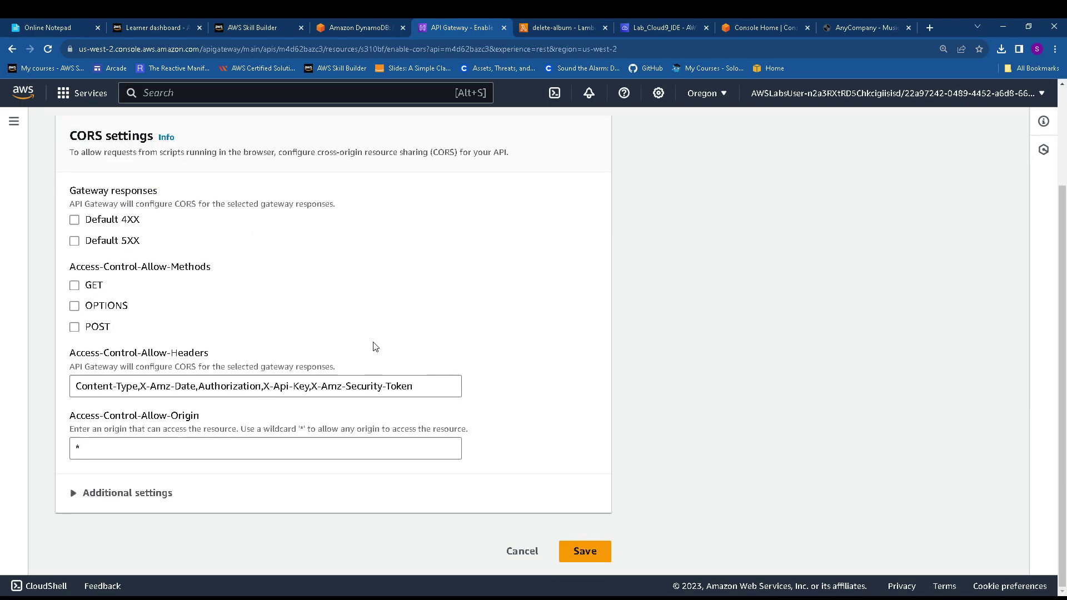
pyautogui.click(583, 548)
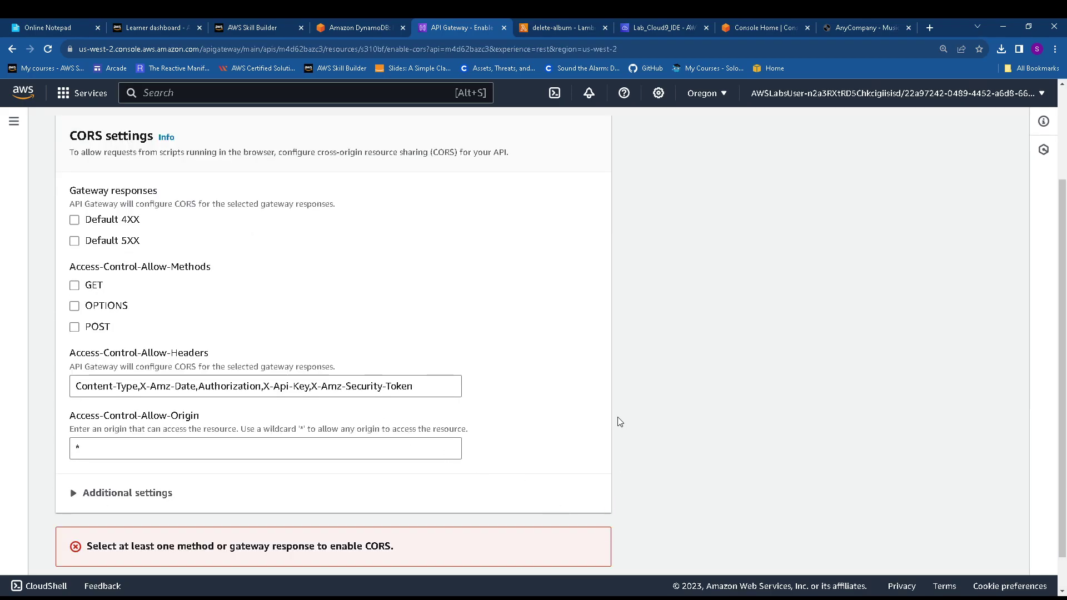
pyautogui.click(368, 449)
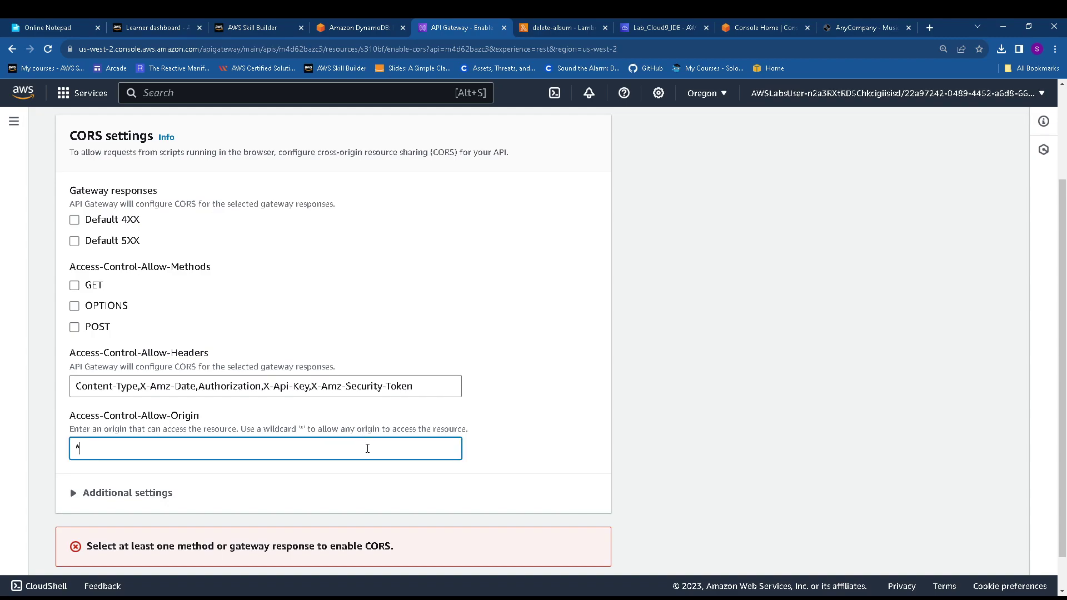
pyautogui.click(75, 327)
pyautogui.click(75, 285)
pyautogui.scroll(-1, 505, 490)
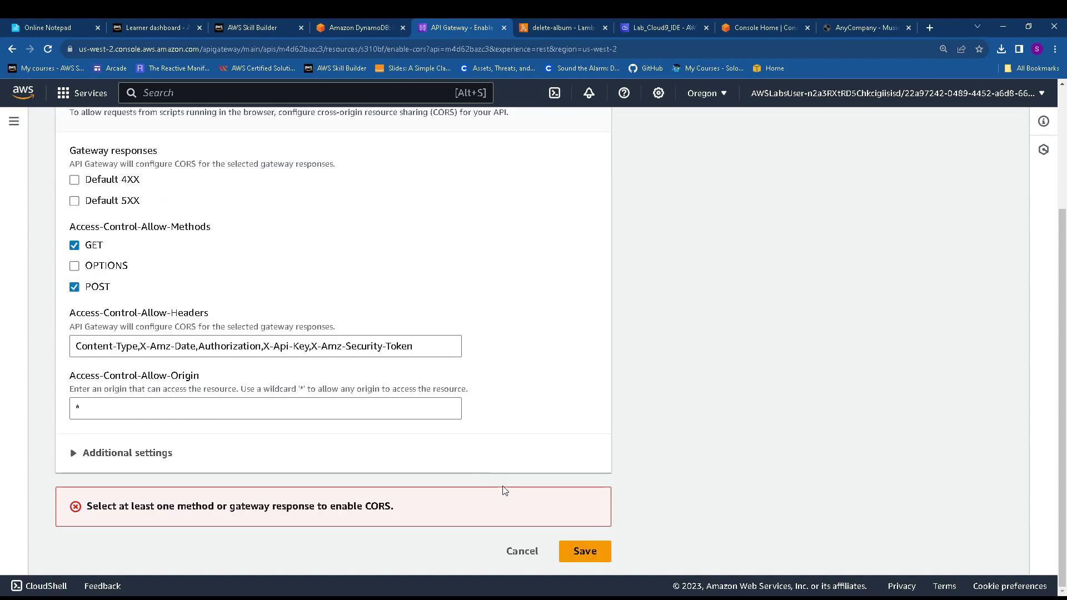
pyautogui.click(584, 551)
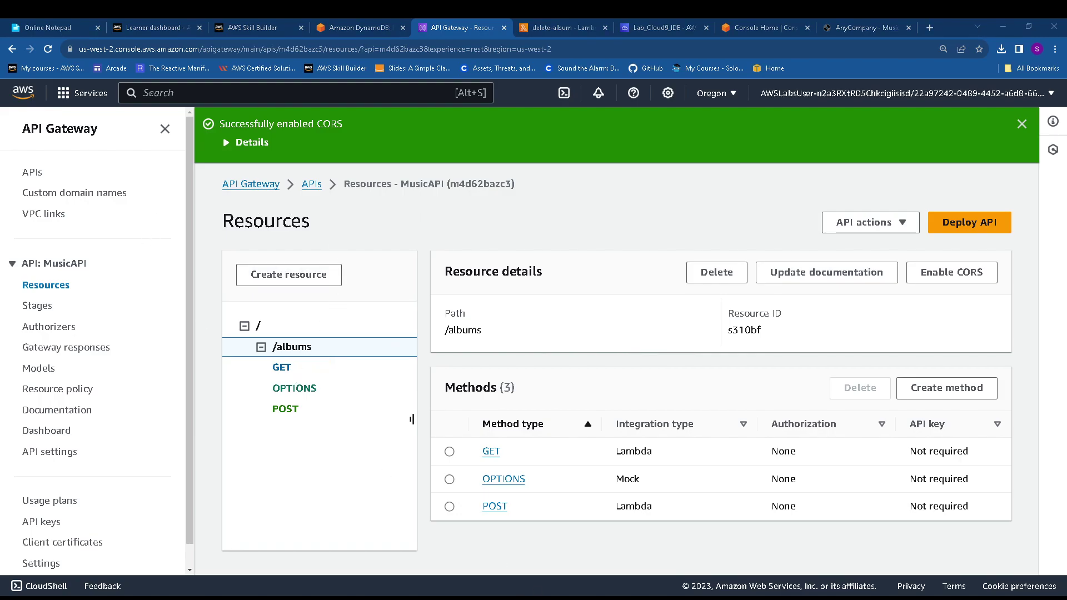
# Redeploy MusicAPI to the existing dev stage
pyautogui.hotkey('alt', 'Tab')
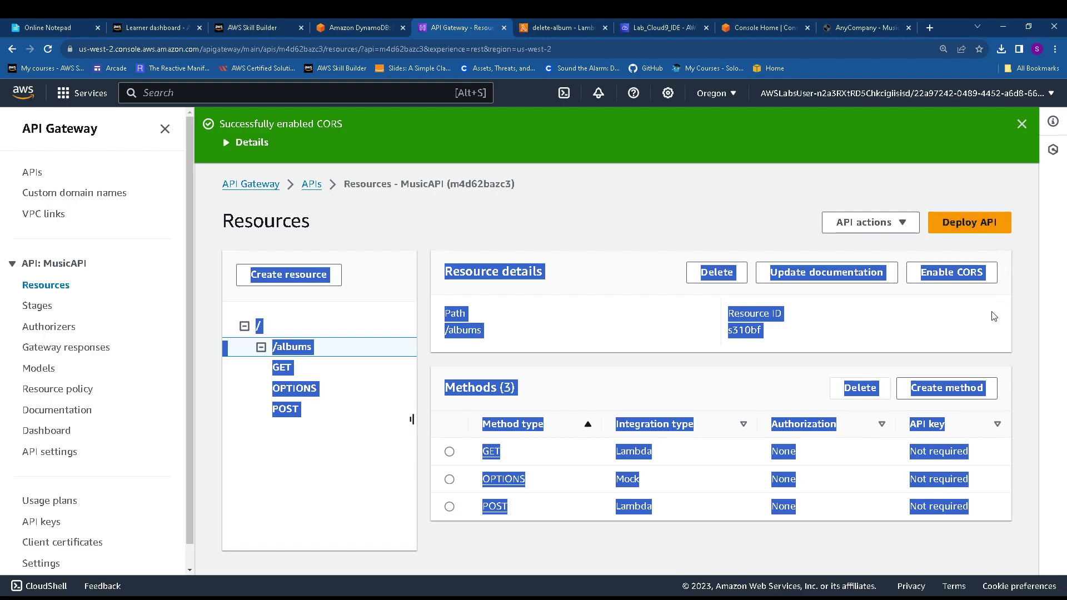
pyautogui.click(929, 325)
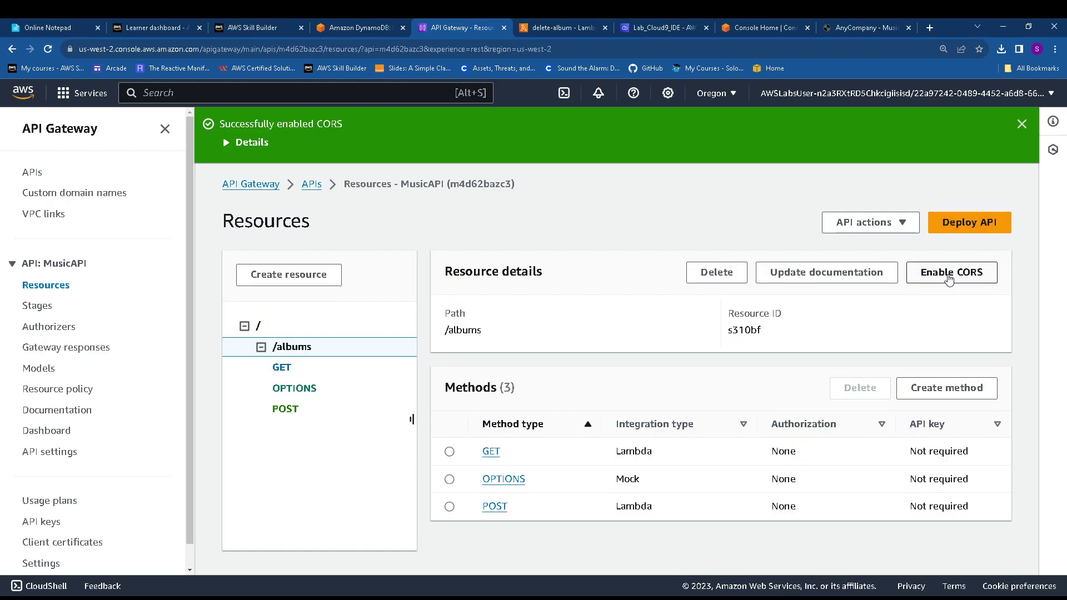
pyautogui.click(969, 225)
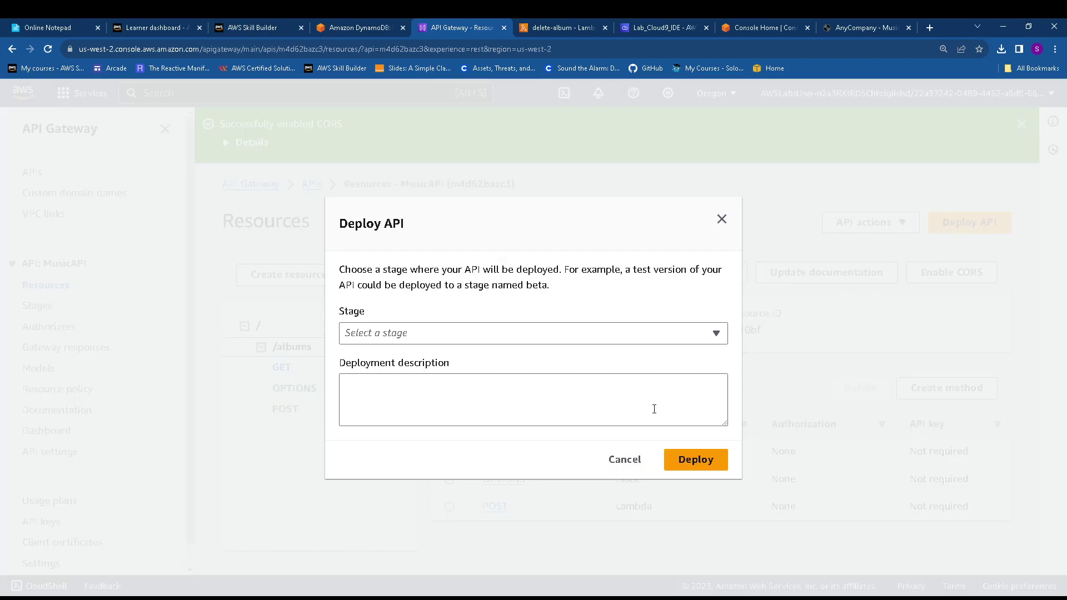
pyautogui.click(424, 335)
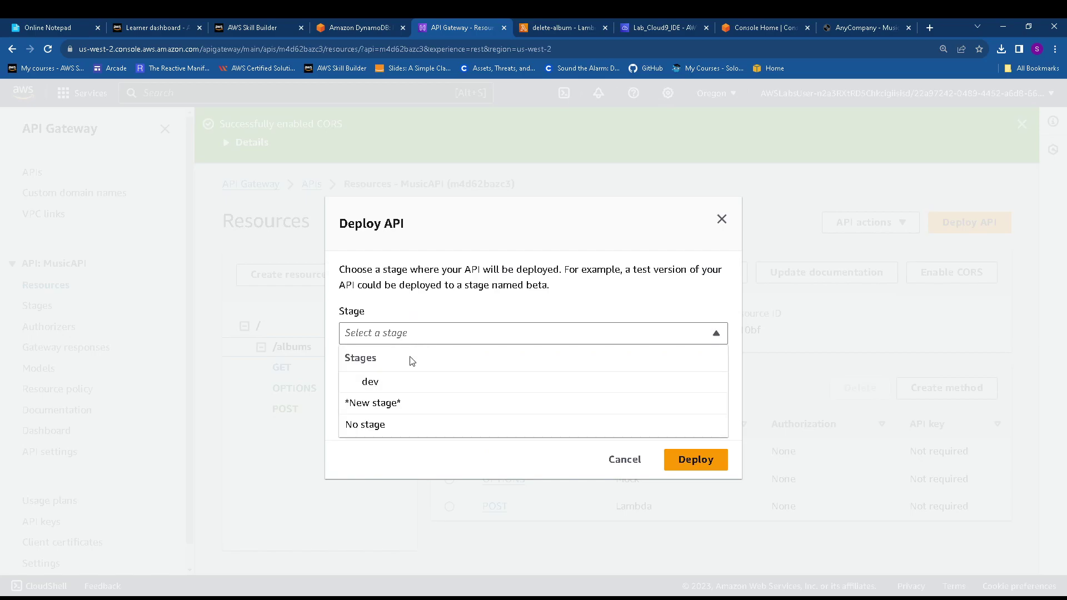
pyautogui.click(398, 405)
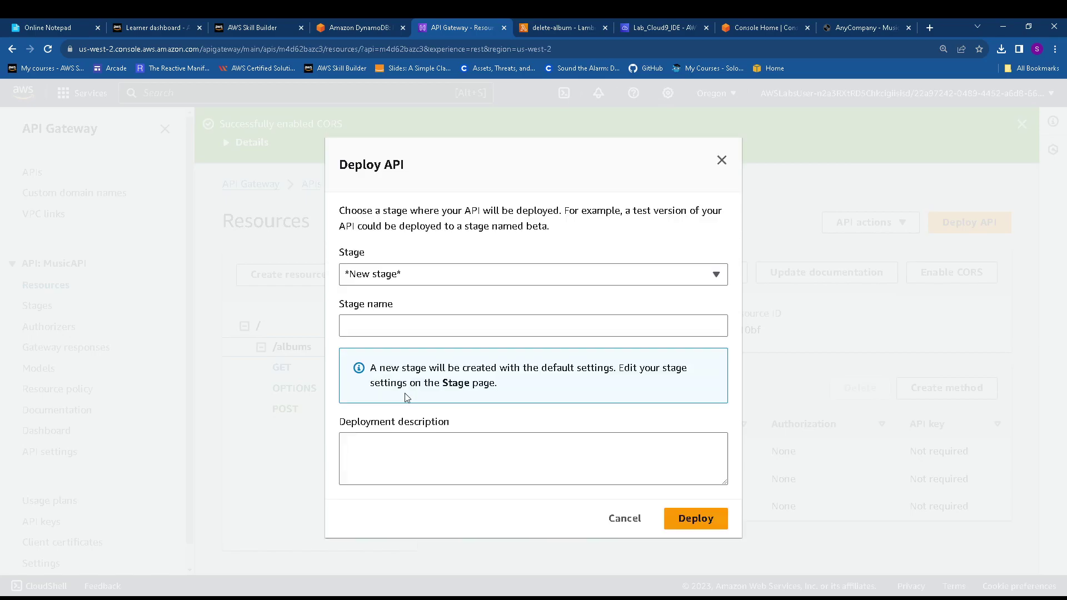
pyautogui.click(422, 327)
pyautogui.click(422, 280)
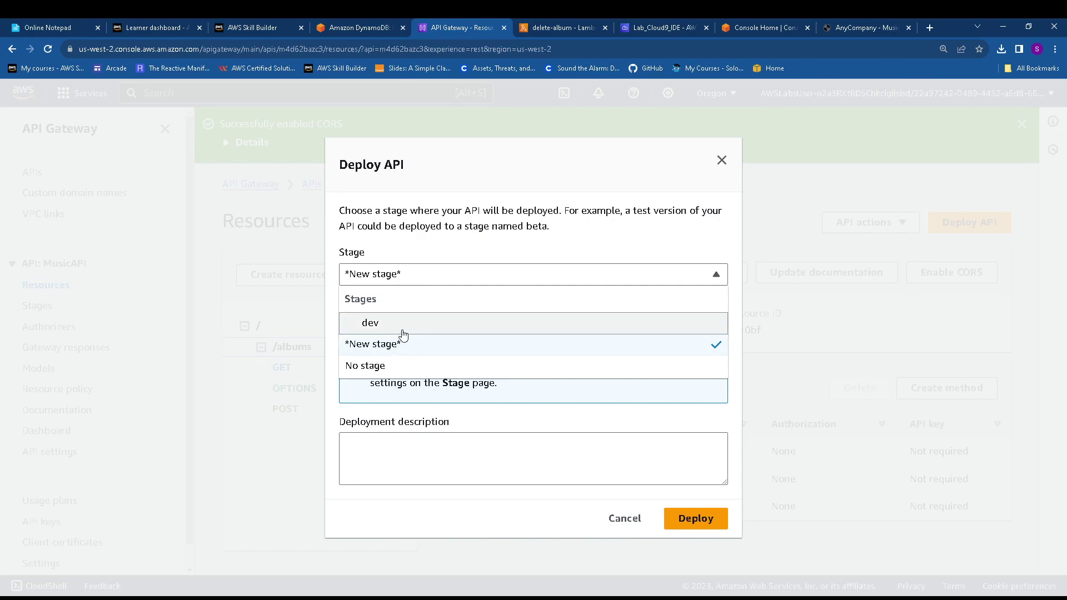
pyautogui.click(403, 332)
pyautogui.click(688, 465)
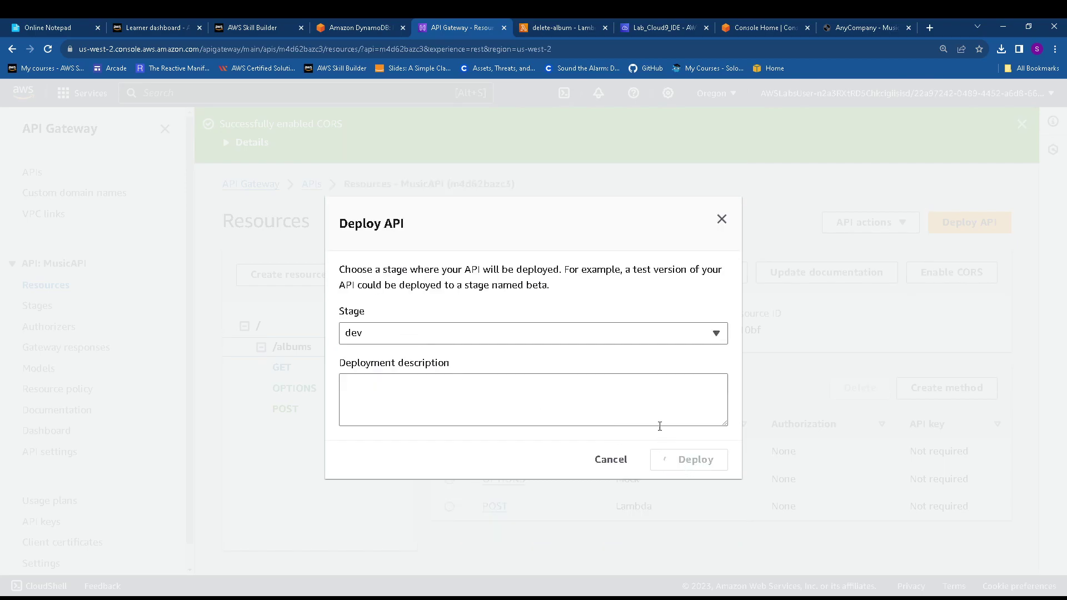
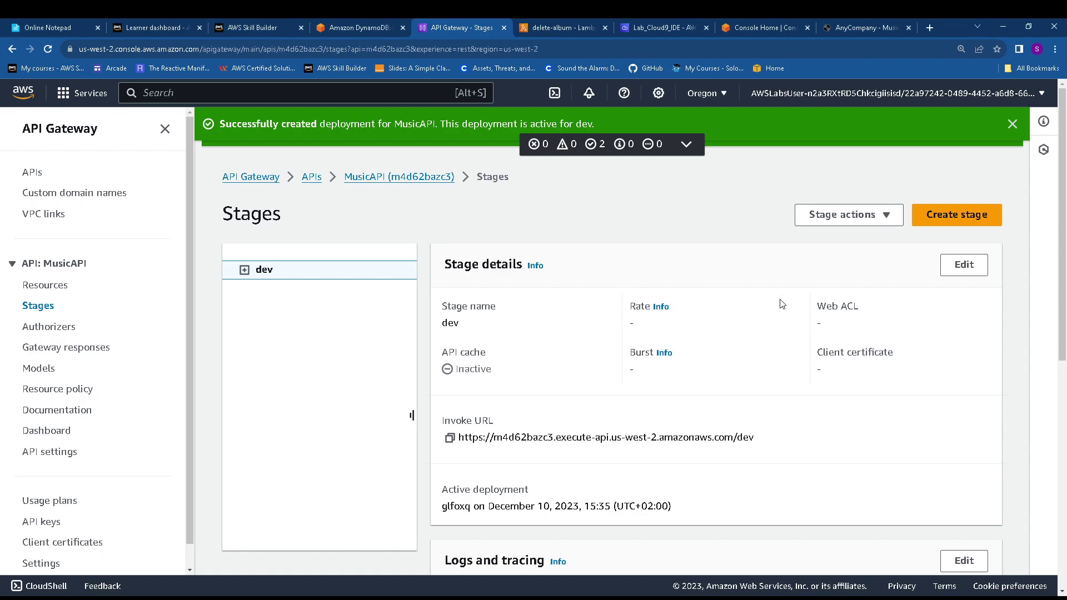
# Copy the dev stage invoke URL and paste it on a new line in Online Notepad
pyautogui.click(450, 439)
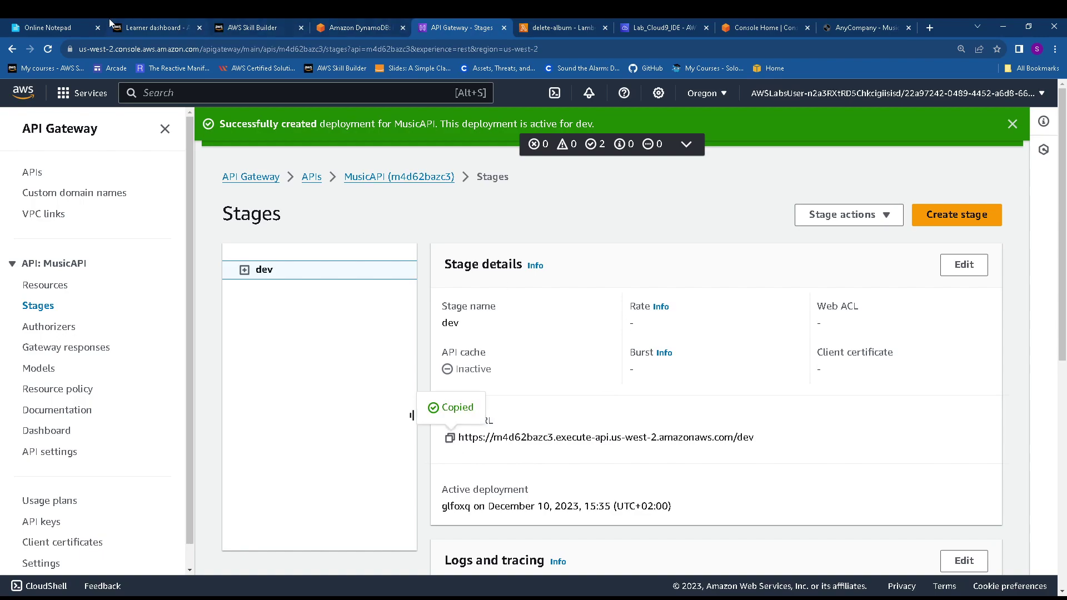
pyautogui.click(54, 27)
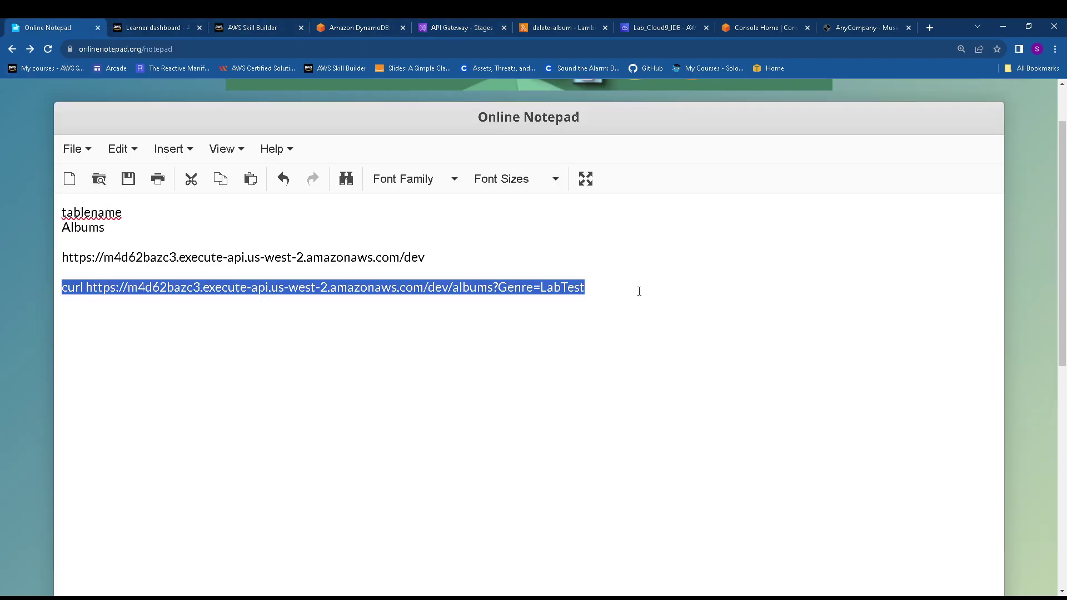
pyautogui.click(591, 286)
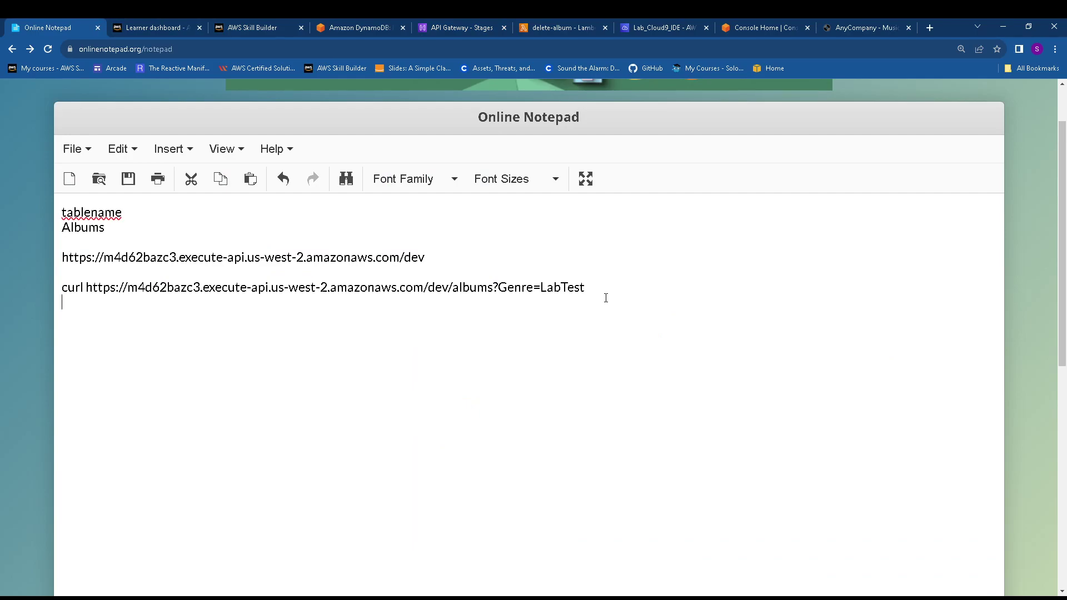
pyautogui.hotkey('ctrl', 'v')
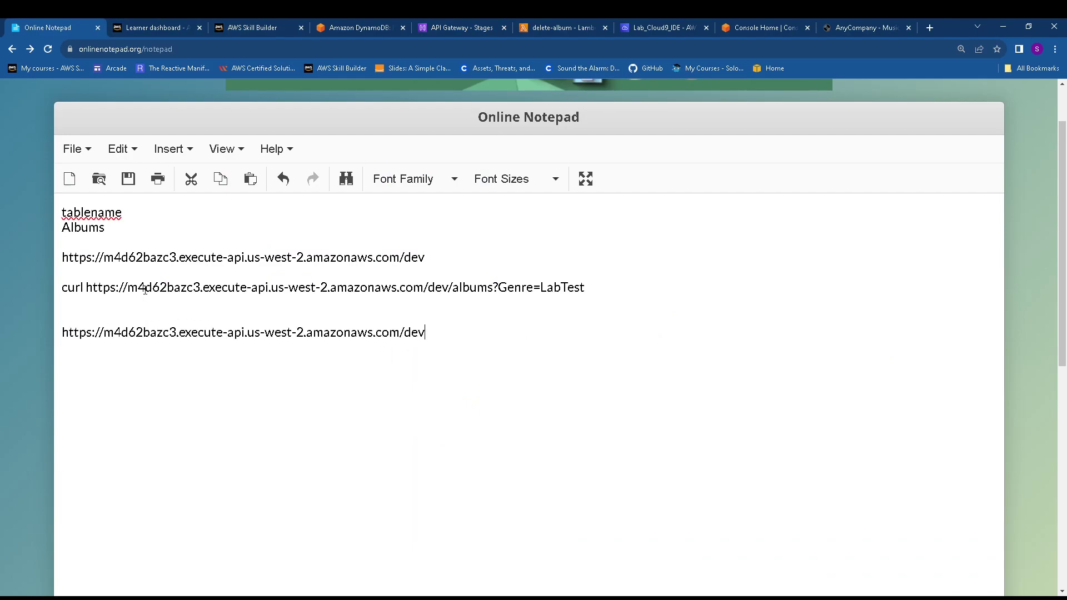
pyautogui.moveTo(145, 289); pyautogui.dragTo(253, 296)
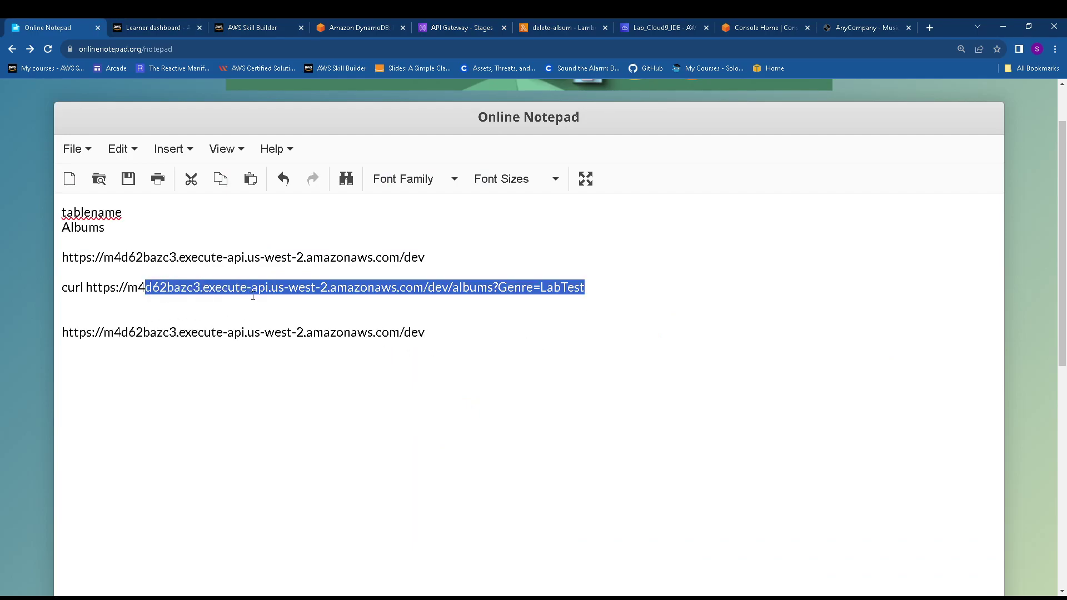
pyautogui.click(204, 348)
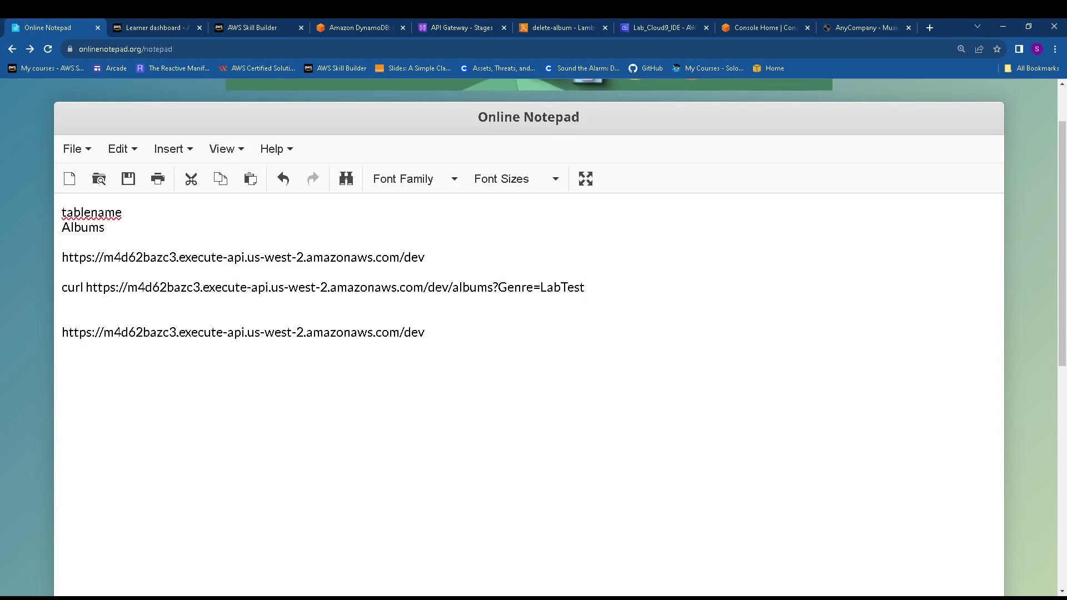
# Paste the guide's curl POST command and replace {ChangeMeInvokeURL} with the invoke URL
pyautogui.click(381, 21)
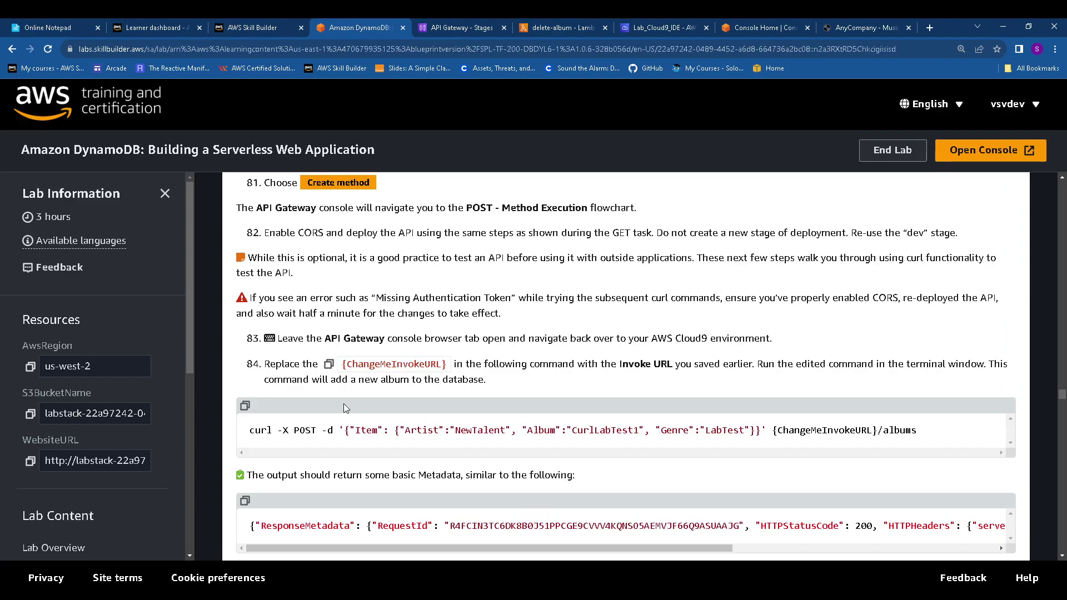
pyautogui.click(245, 406)
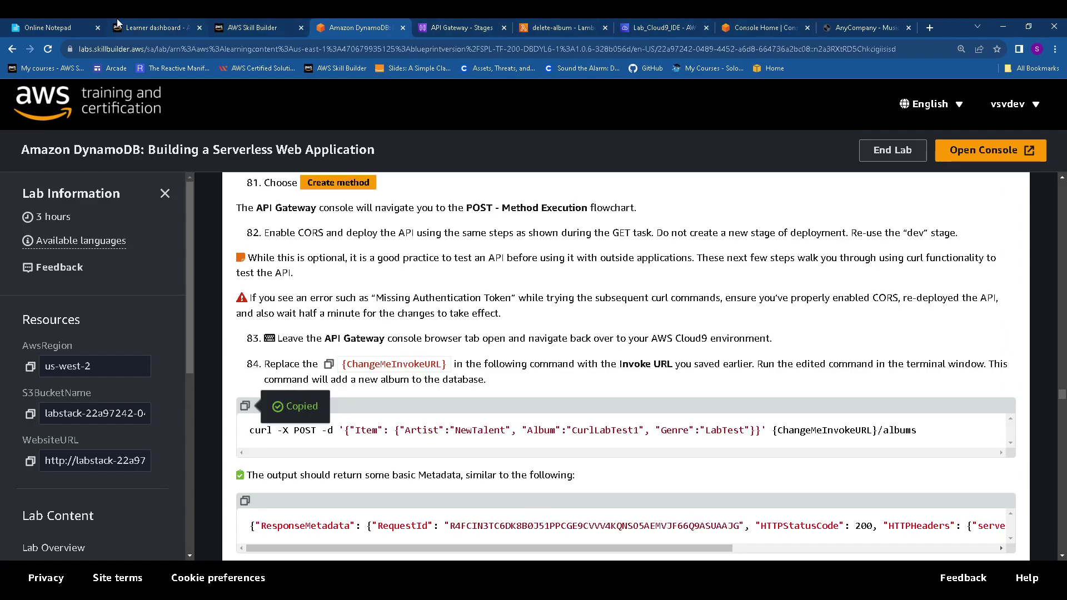
pyautogui.click(65, 26)
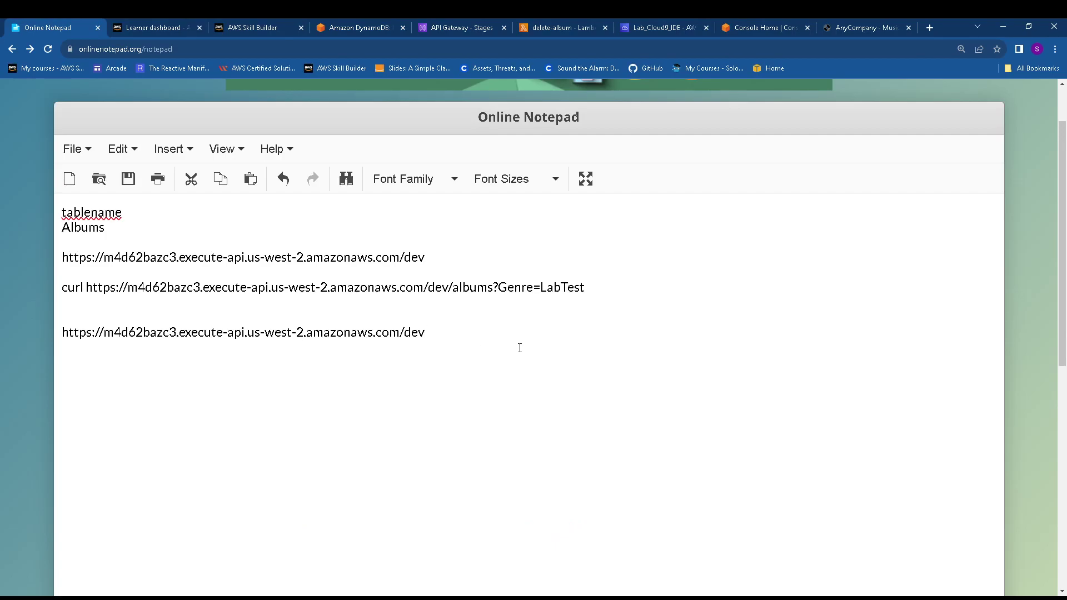
pyautogui.hotkey('ctrl', 'v')
pyautogui.moveTo(62, 332); pyautogui.dragTo(427, 334)
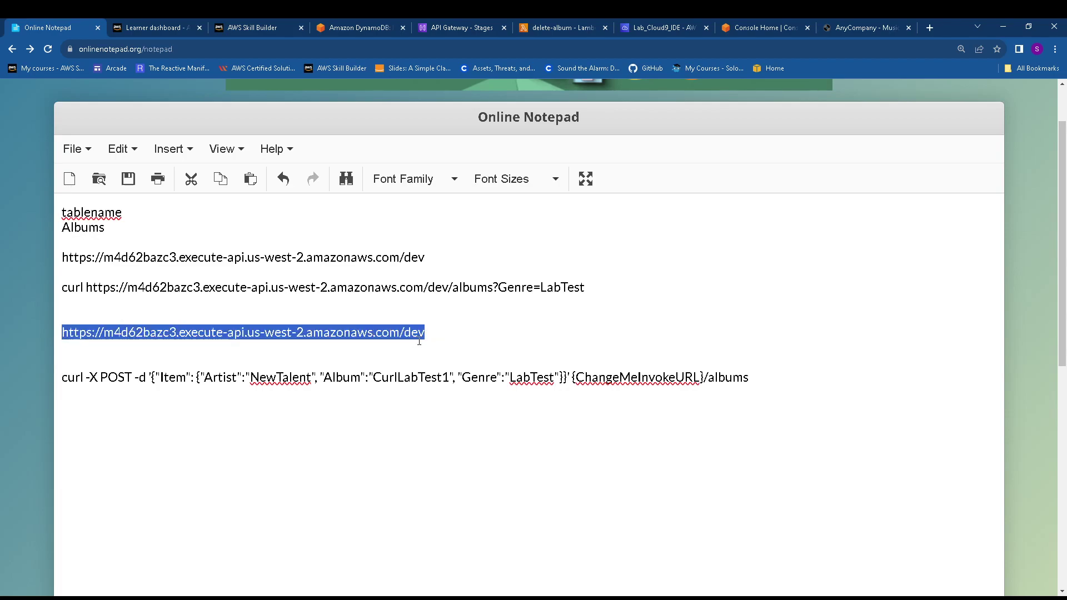
pyautogui.click(478, 400)
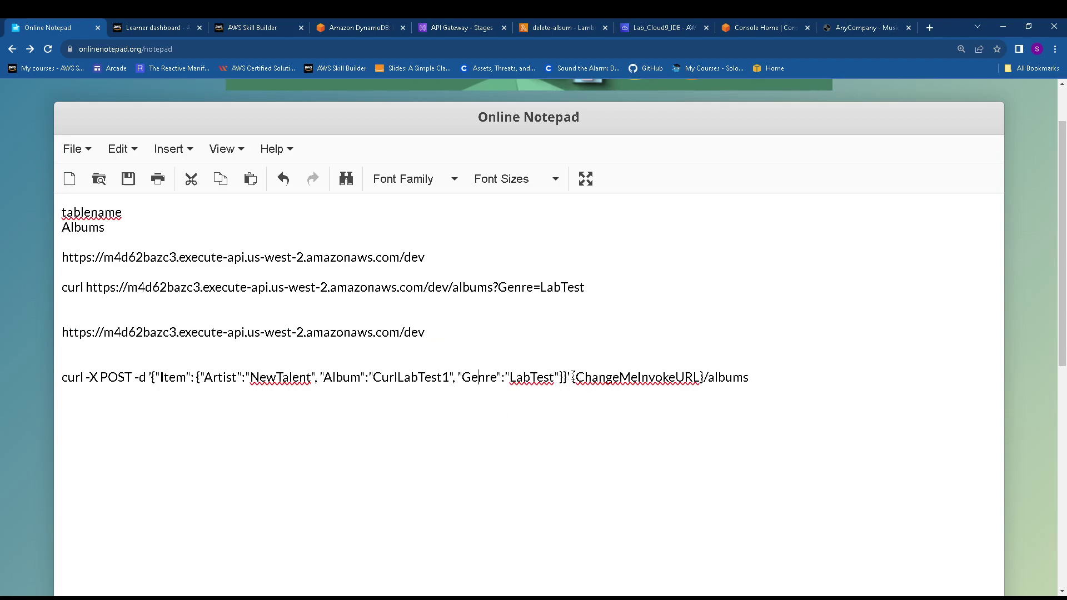
pyautogui.moveTo(573, 377); pyautogui.dragTo(704, 377)
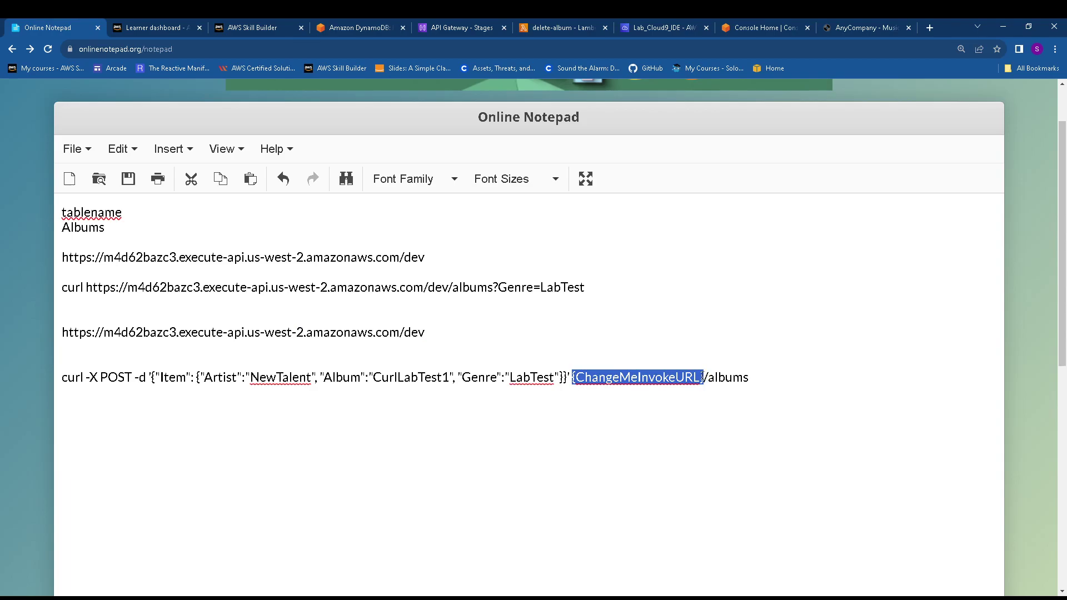
pyautogui.press('BackSpace')
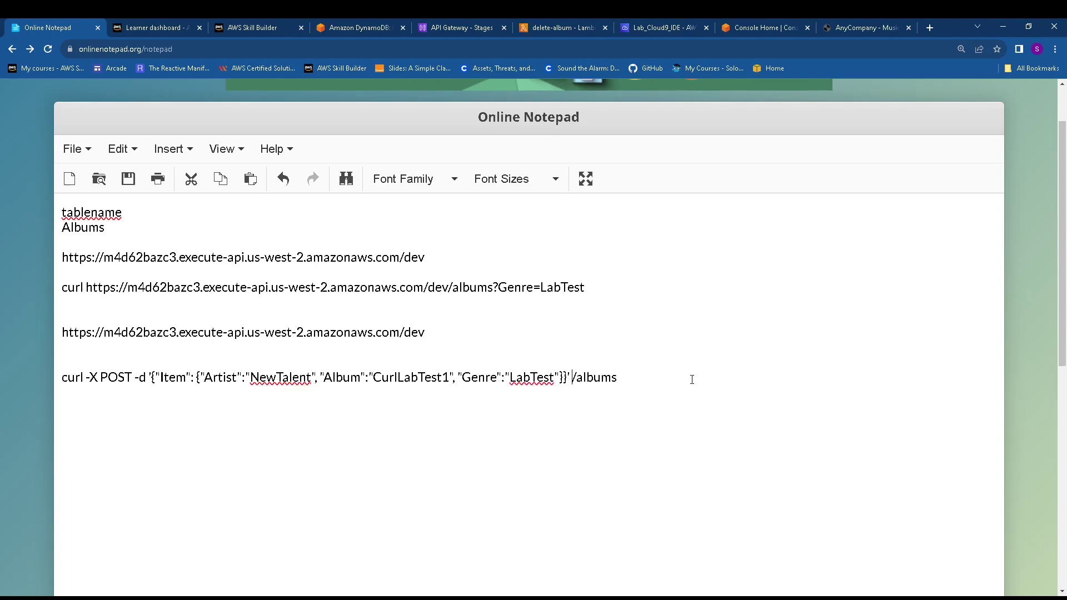
pyautogui.hotkey('ctrl', 'v')
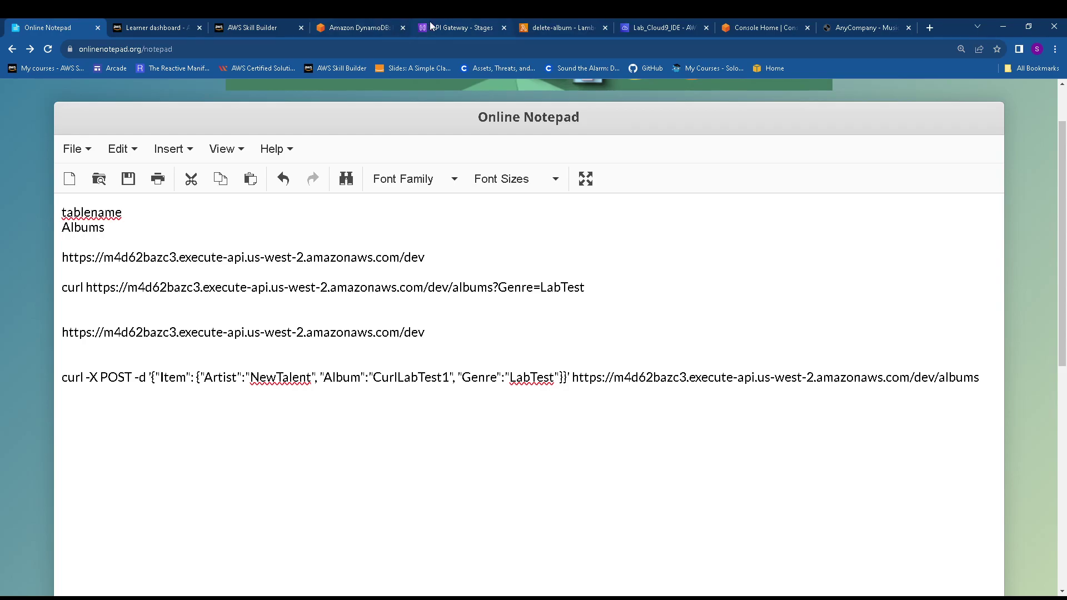
pyautogui.click(455, 22)
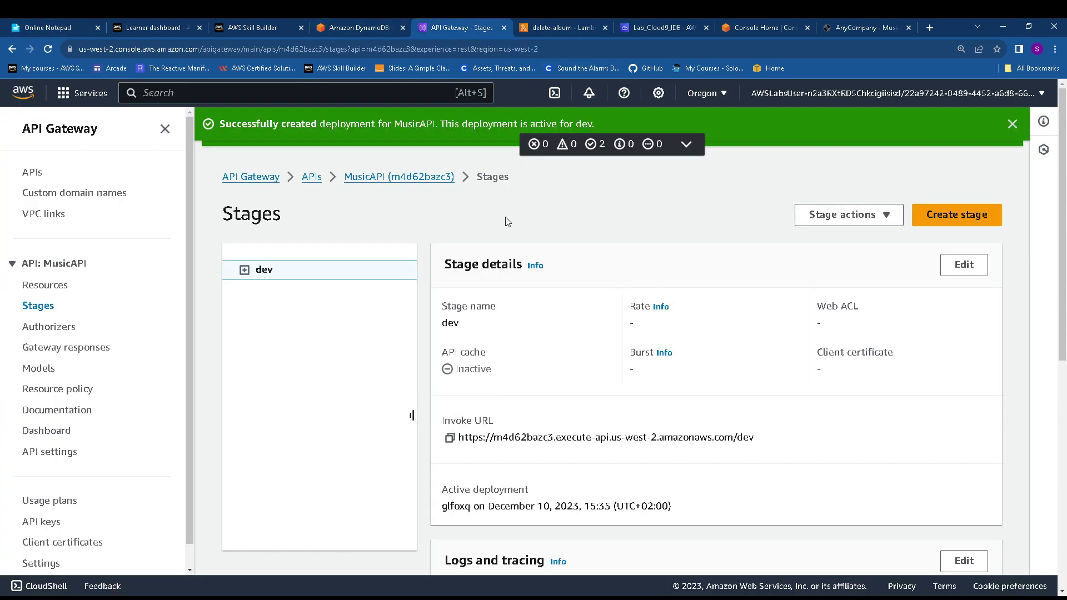
# Dismiss the deployment and CORS success messages and open the MusicAPI resources page
pyautogui.click(1012, 124)
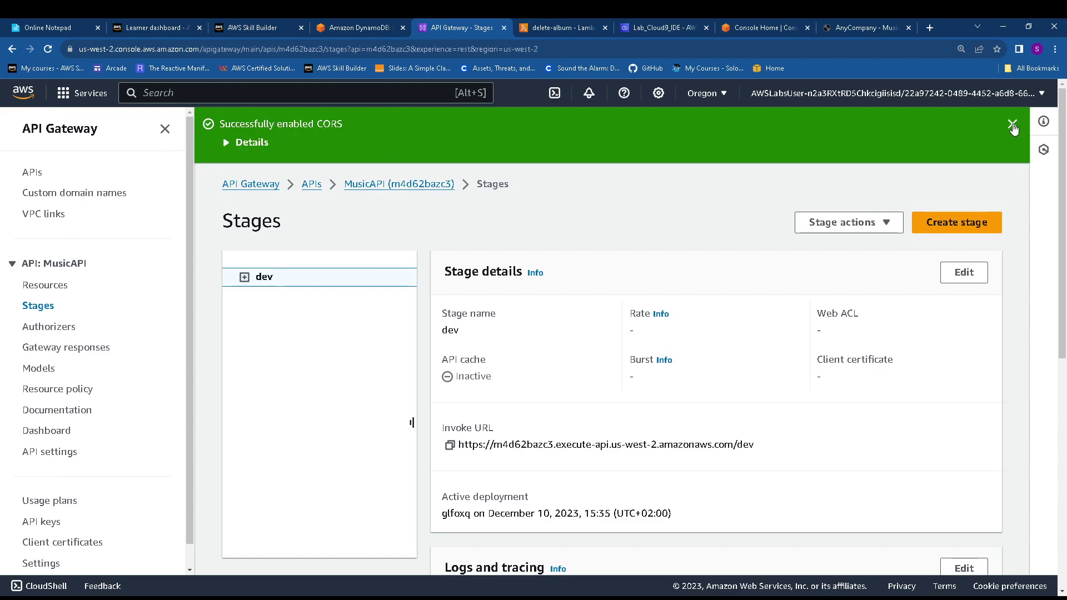
pyautogui.click(1013, 124)
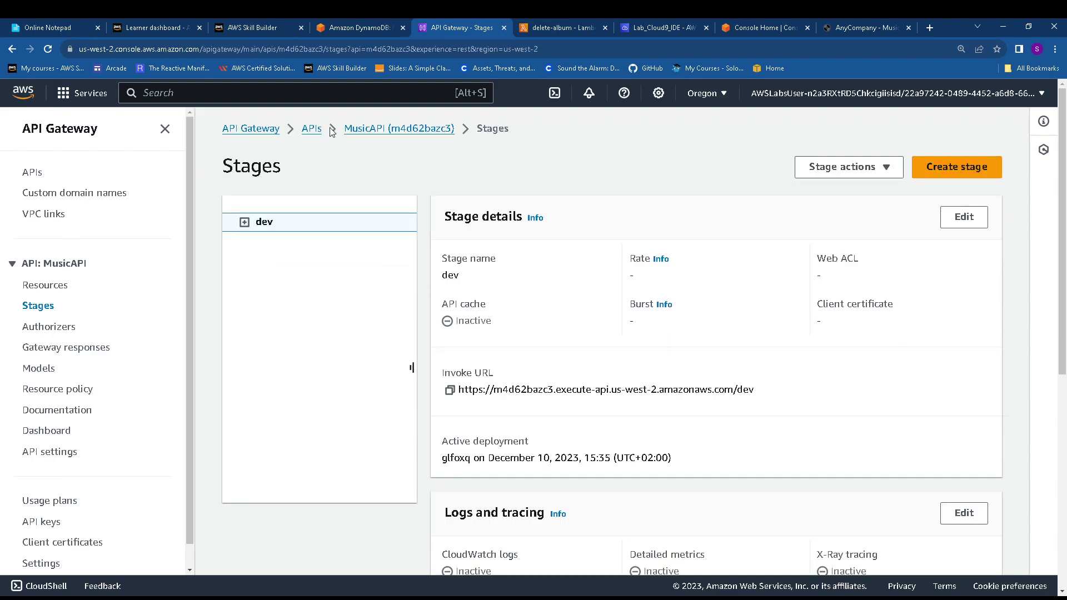
pyautogui.click(384, 131)
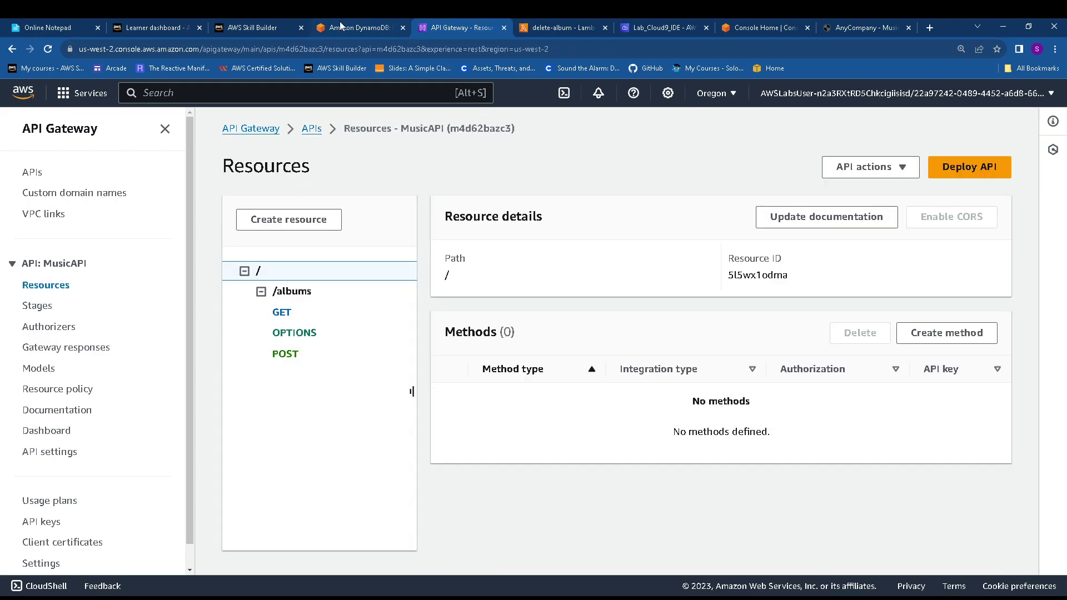
# Run the CurlLabTest1 curl POST command in the Cloud9 terminal
pyautogui.click(49, 27)
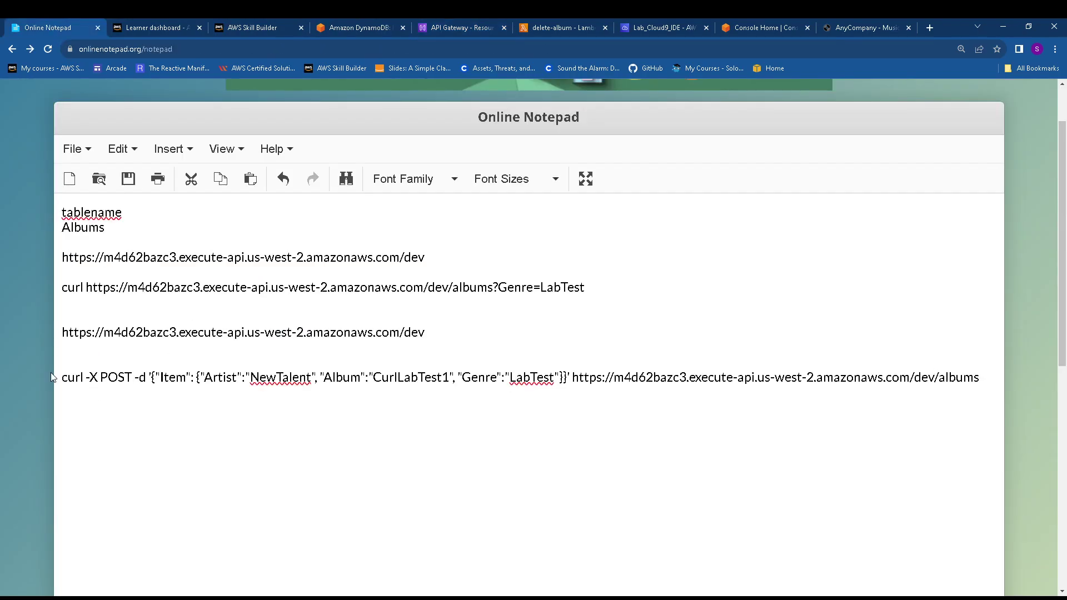
pyautogui.moveTo(61, 377); pyautogui.dragTo(994, 379)
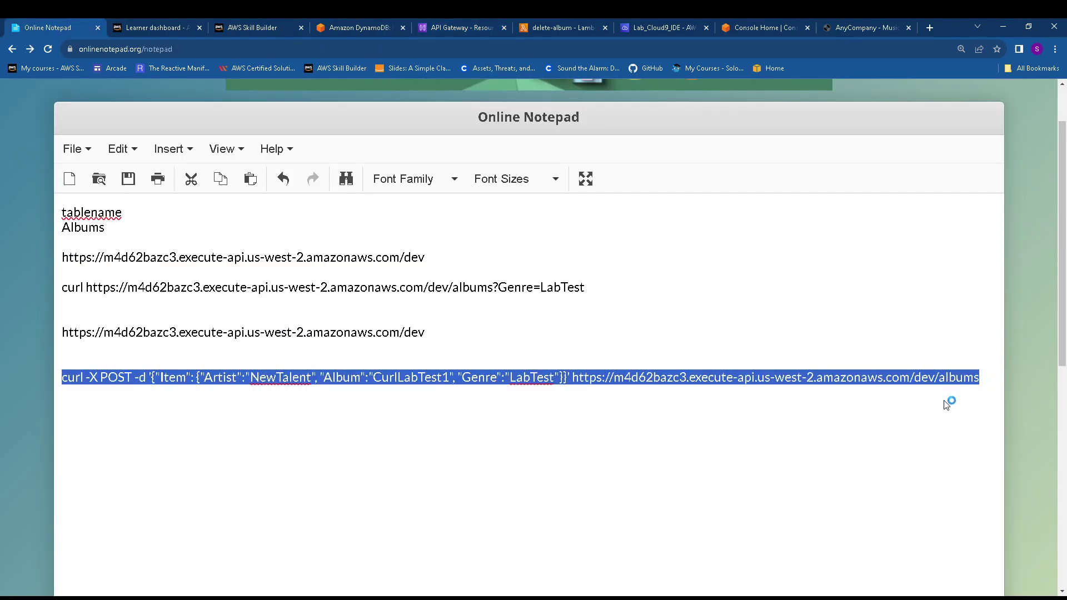
pyautogui.click(661, 27)
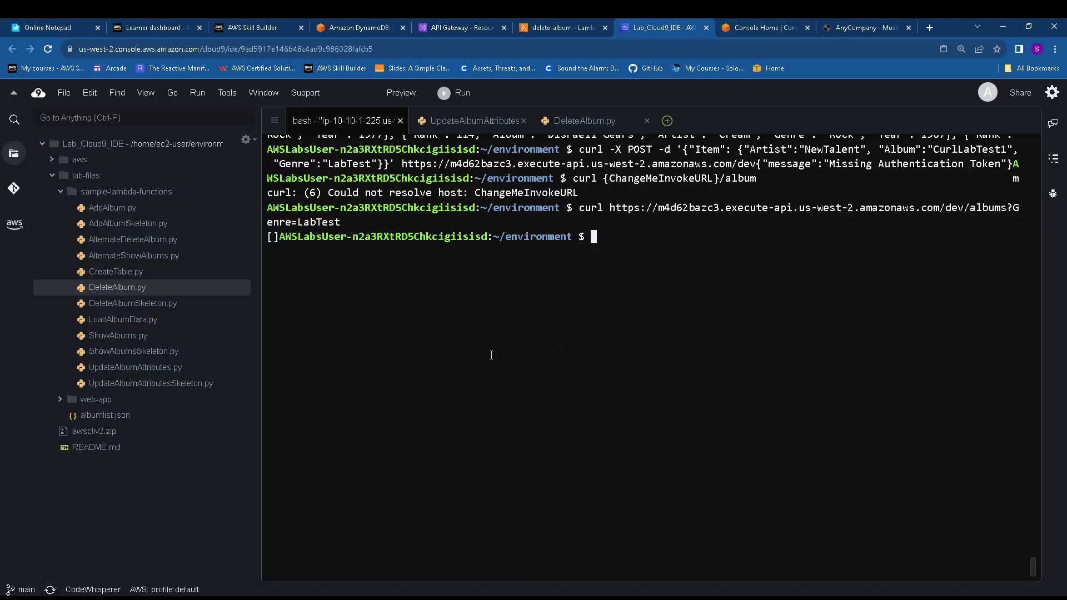
pyautogui.rightClick(633, 245)
pyautogui.click(662, 292)
pyautogui.press('Return')
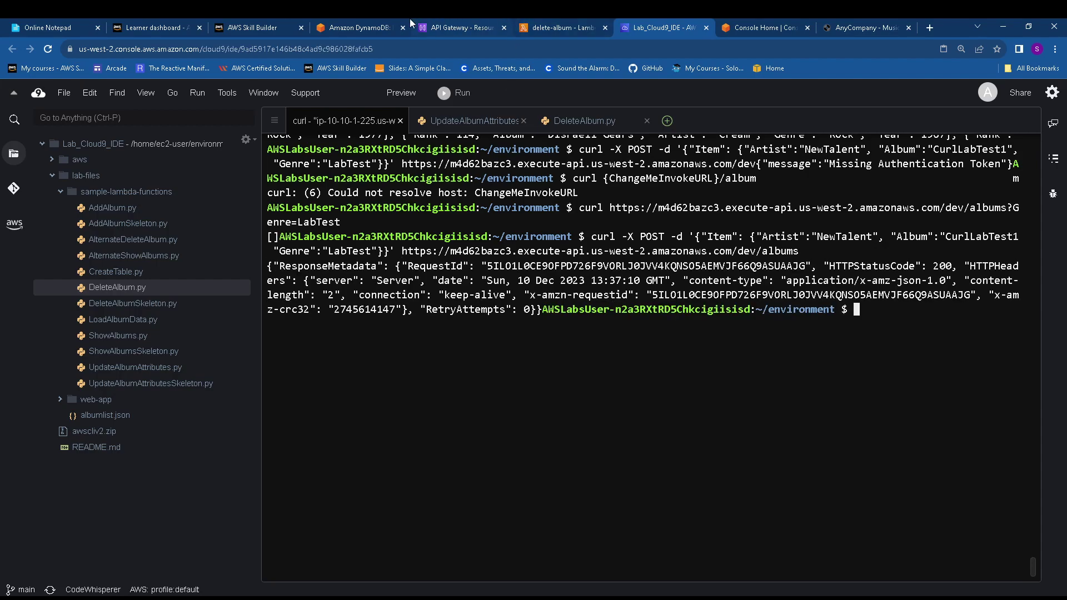
pyautogui.click(356, 25)
pyautogui.scroll(-5, 385, 336)
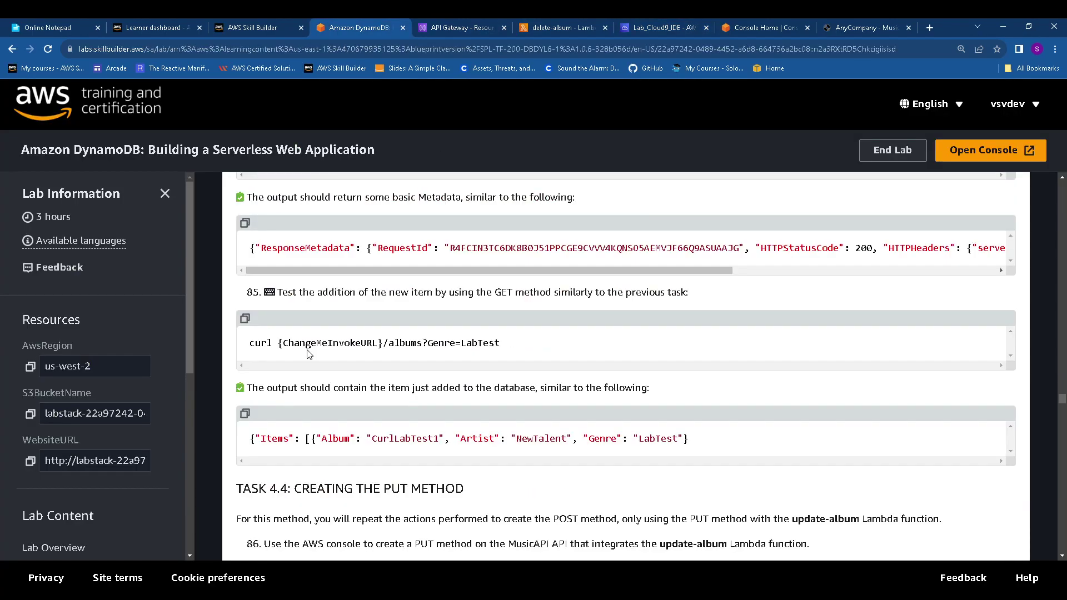
# Add the guide's curl GET test command to the notes with the invoke URL replacing the placeholder
pyautogui.click(245, 318)
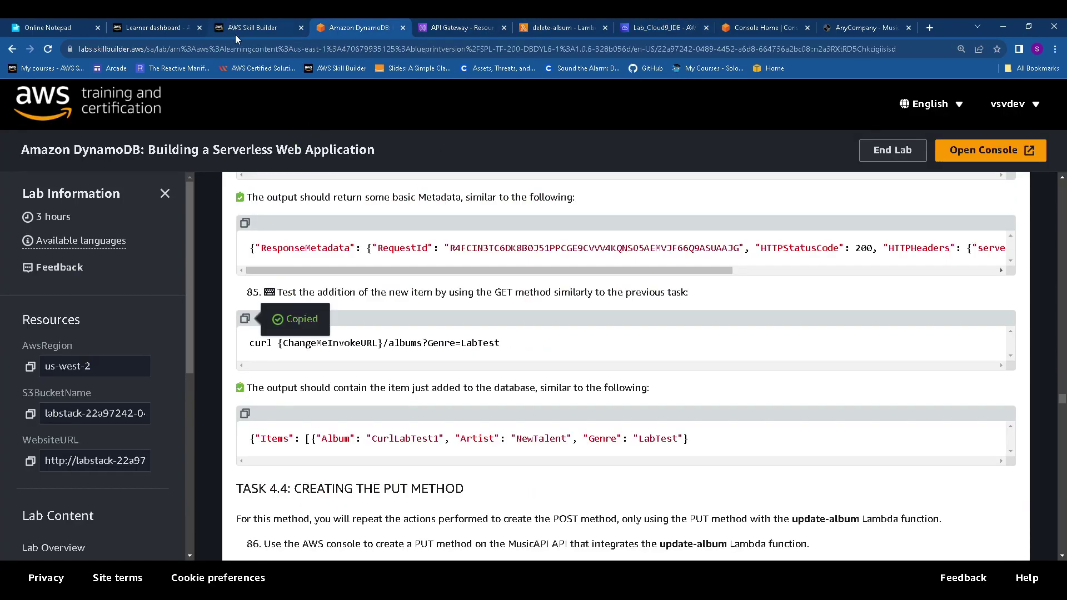
pyautogui.click(56, 25)
pyautogui.click(128, 422)
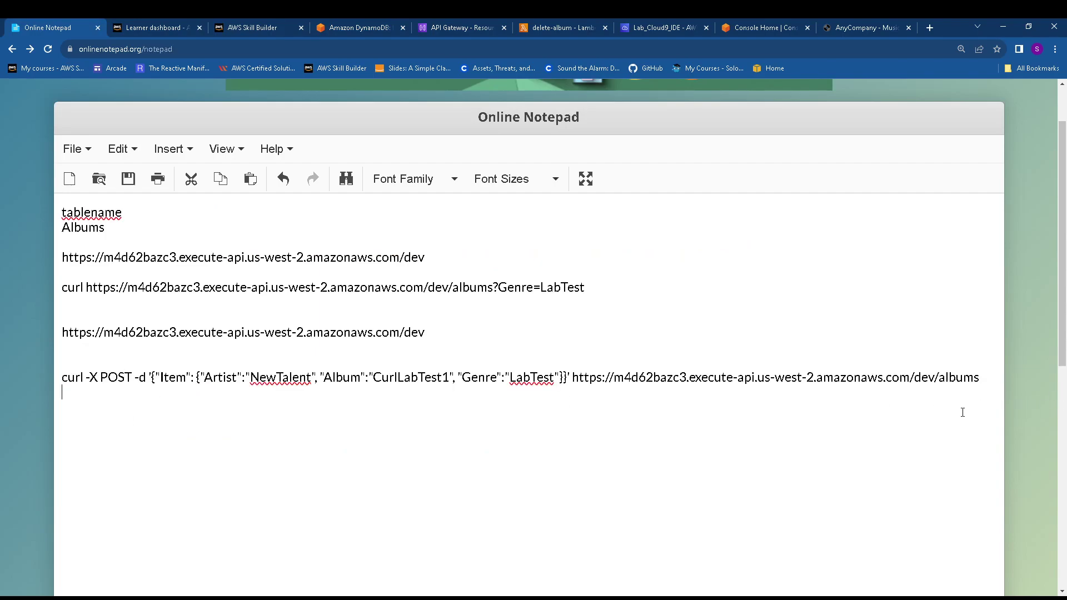
pyautogui.hotkey('ctrl', 'v')
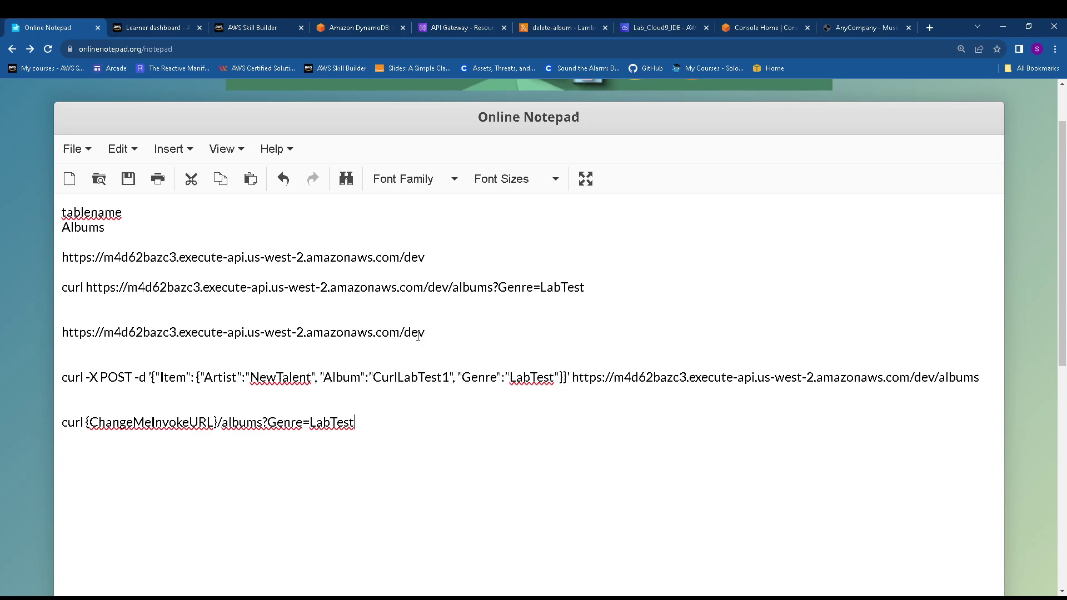
pyautogui.moveTo(61, 332); pyautogui.dragTo(436, 329)
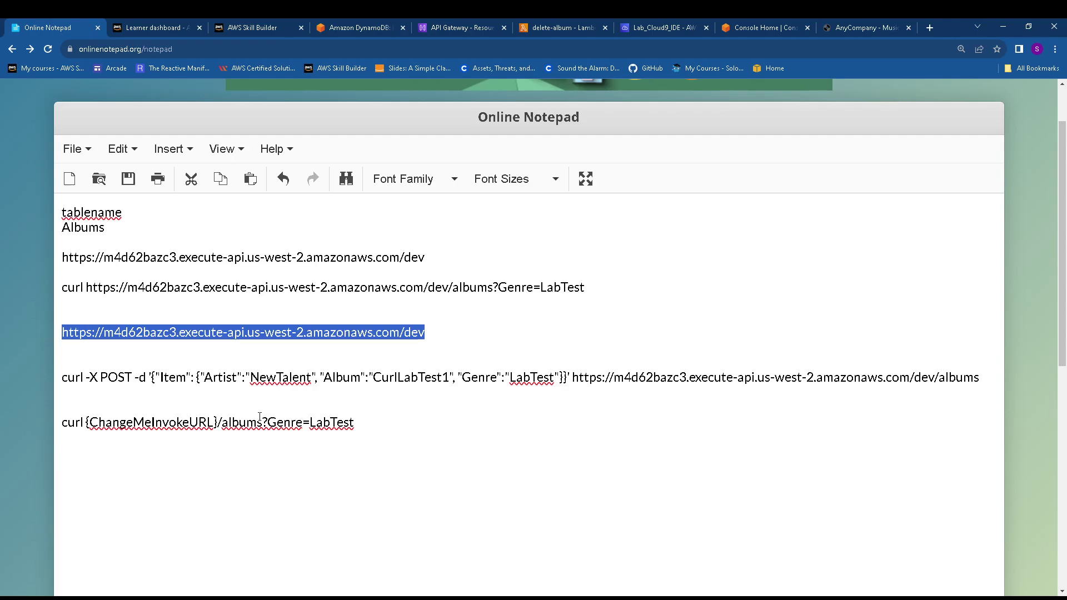
pyautogui.click(219, 418)
pyautogui.press('BackSpace')
pyautogui.press('BackSpace')
pyautogui.press('BackSpace')
pyautogui.press('BackSpace')
pyautogui.press('BackSpace')
pyautogui.press('BackSpace')
pyautogui.press('BackSpace')
pyautogui.press('BackSpace')
pyautogui.press('BackSpace')
pyautogui.press('BackSpace')
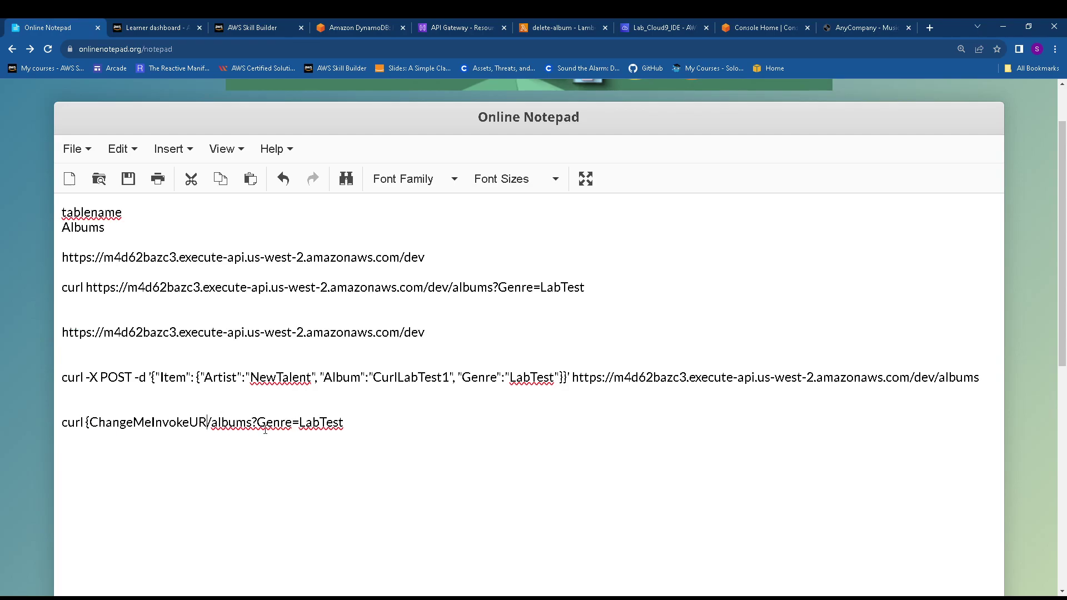
pyautogui.press('BackSpace')
pyautogui.press('BackSpace')
pyautogui.press('BackSpace')
pyautogui.press('BackSpace')
pyautogui.press('BackSpace')
pyautogui.press('BackSpace')
pyautogui.press('BackSpace')
pyautogui.press('BackSpace')
pyautogui.press('BackSpace')
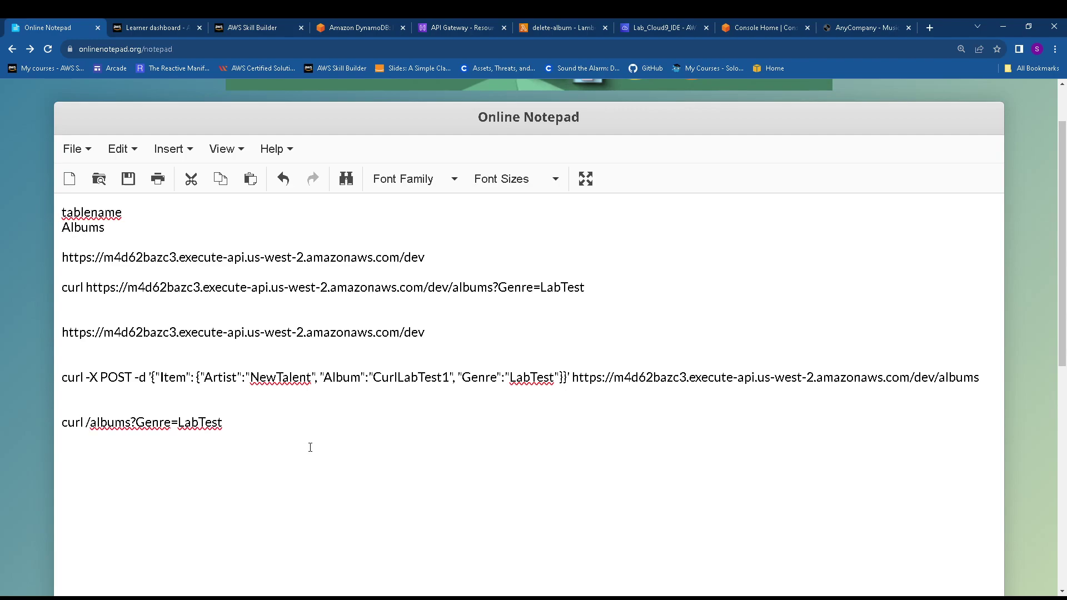
pyautogui.hotkey('ctrl', 'v')
pyautogui.moveTo(625, 422); pyautogui.dragTo(56, 422)
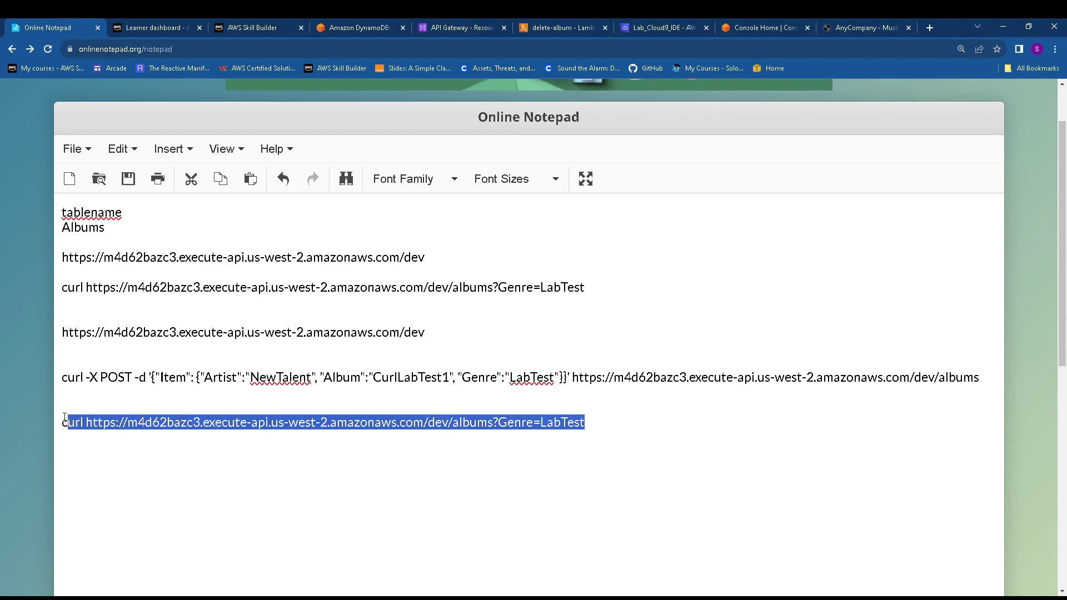
# Run the LabTest genre GET query in Cloud9, then scroll the guide to Task 4.4
pyautogui.click(676, 28)
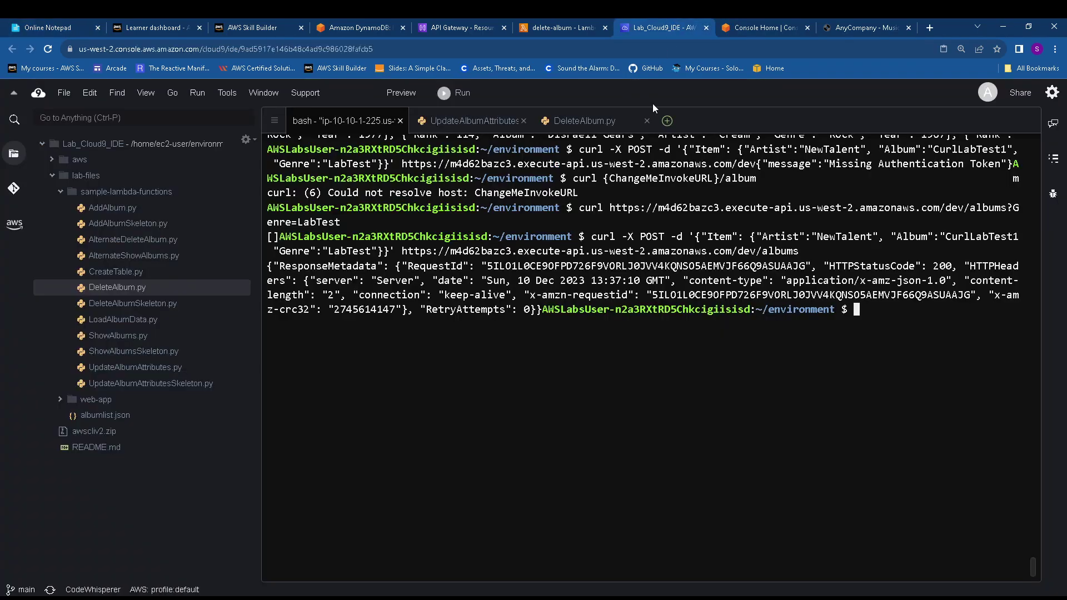
pyautogui.rightClick(898, 322)
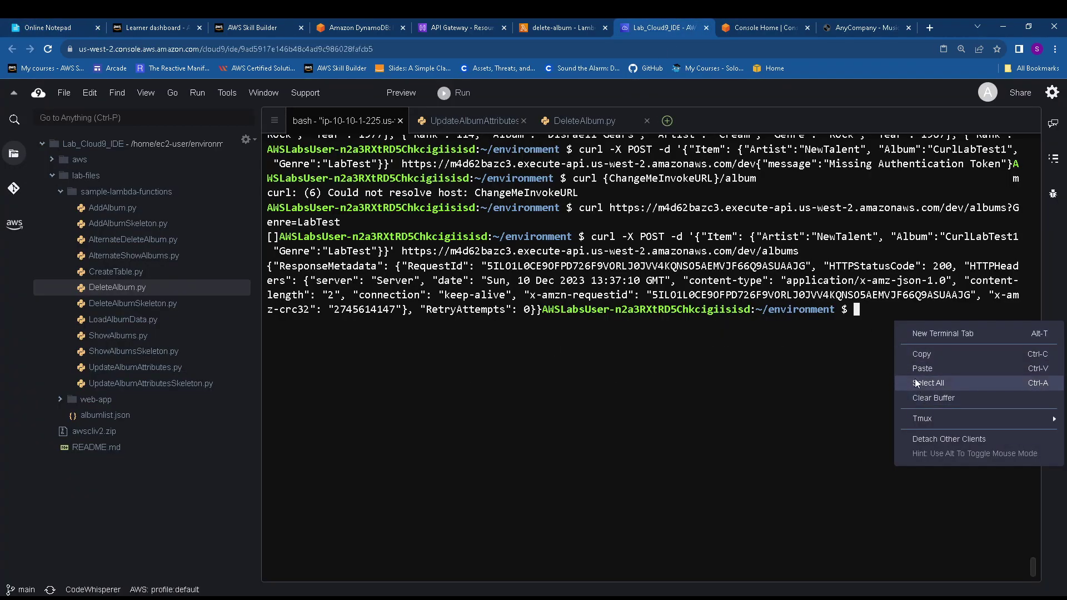
pyautogui.click(891, 387)
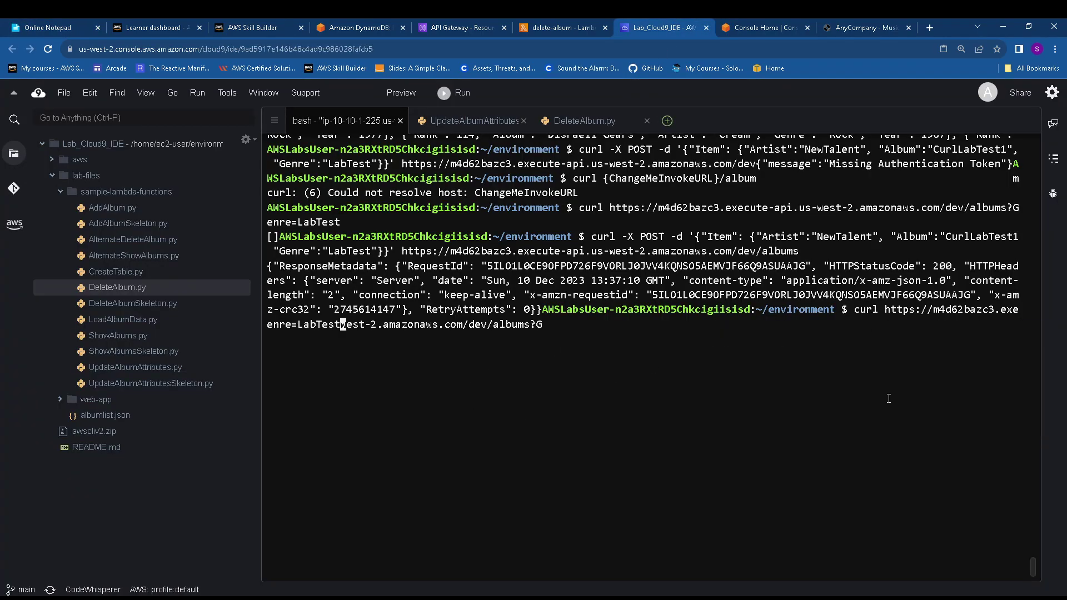
pyautogui.press('Return')
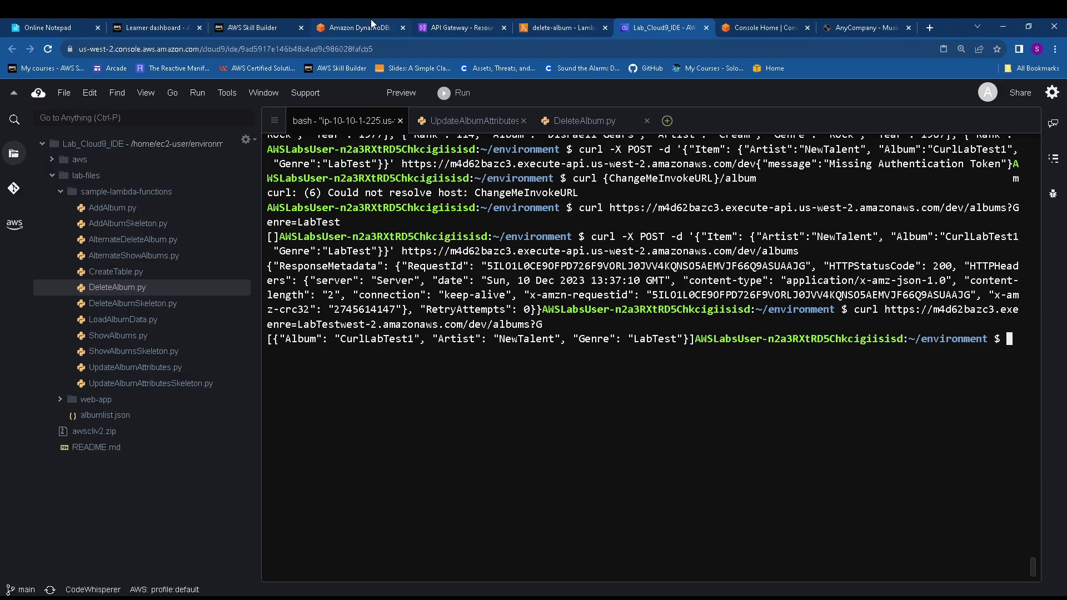
pyautogui.click(384, 22)
pyautogui.scroll(-2, 416, 311)
pyautogui.scroll(-1, 416, 312)
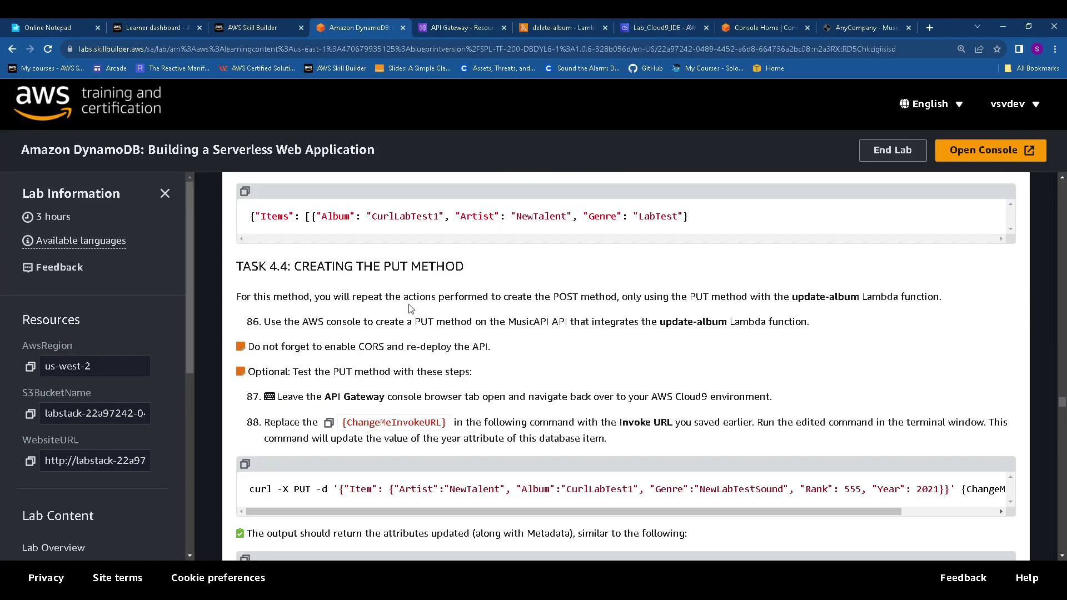
# Review Task 4.4 in the guide, then select /albums in the MusicAPI Resources tree
pyautogui.moveTo(479, 272); pyautogui.dragTo(247, 267)
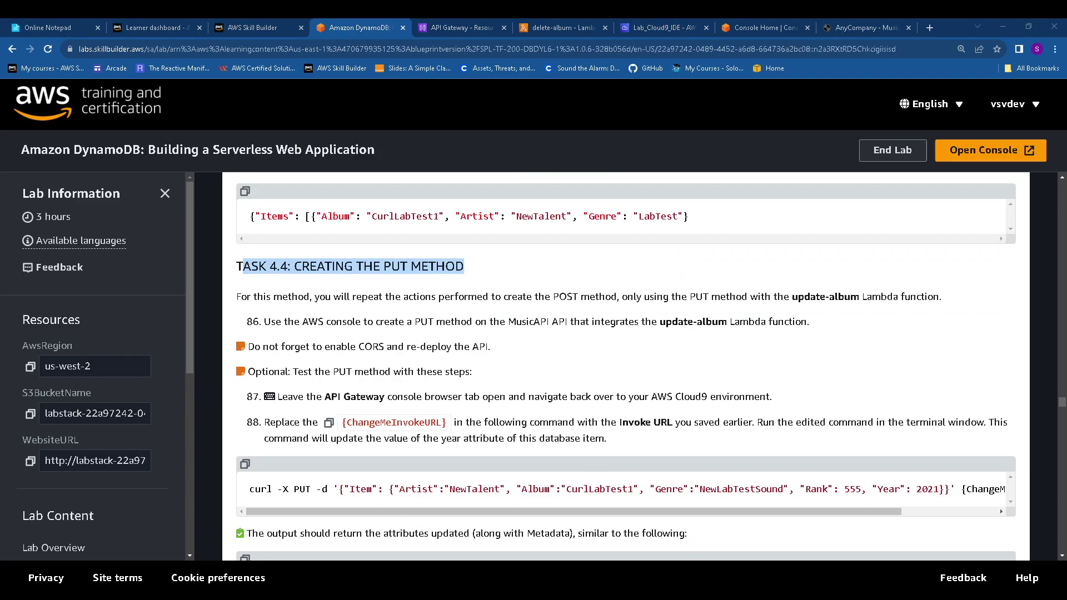
pyautogui.click(878, 388)
pyautogui.scroll(-2, 395, 333)
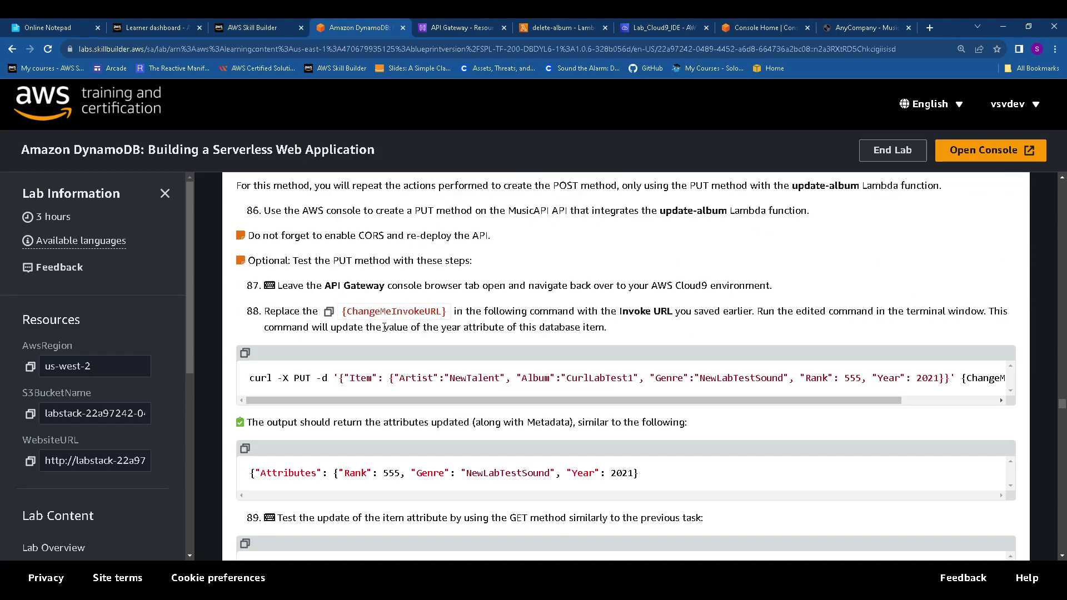
pyautogui.scroll(1, 392, 325)
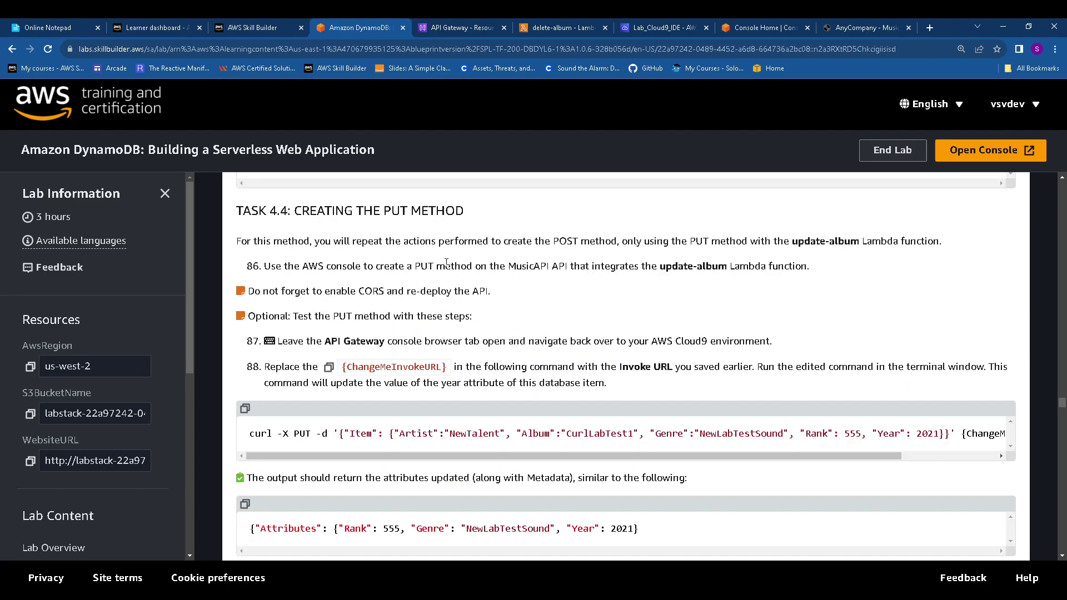
pyautogui.click(453, 26)
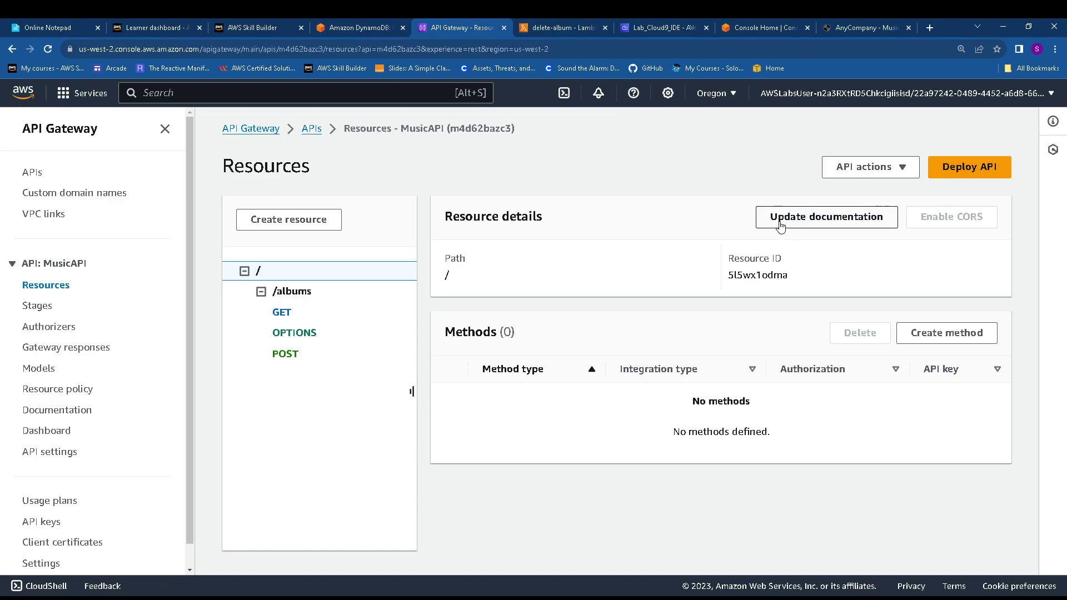
pyautogui.click(298, 298)
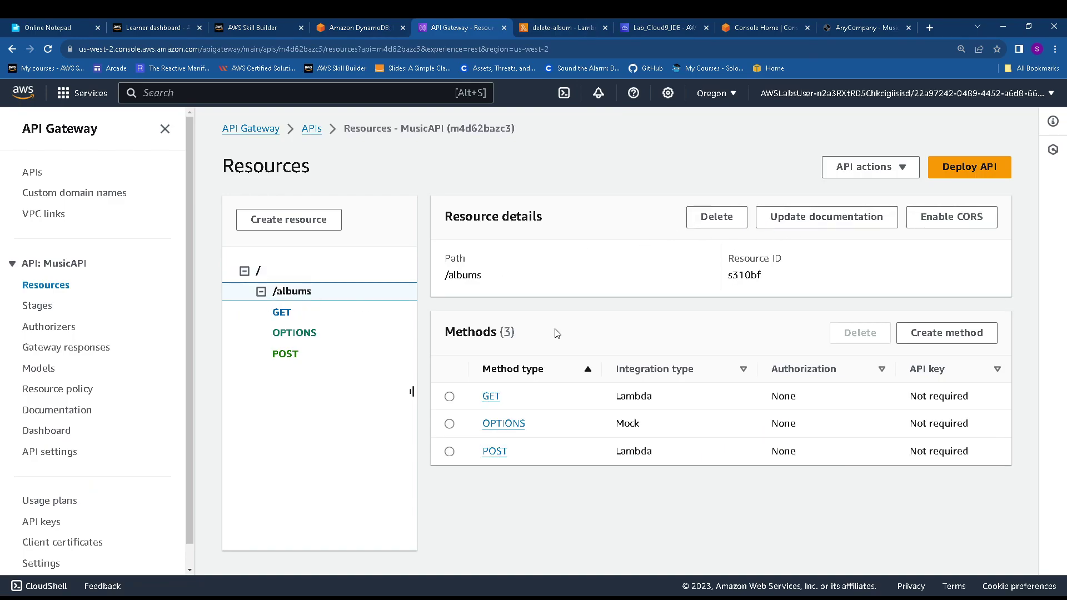
# Start a new method on /albums with PUT as the method type
pyautogui.click(947, 332)
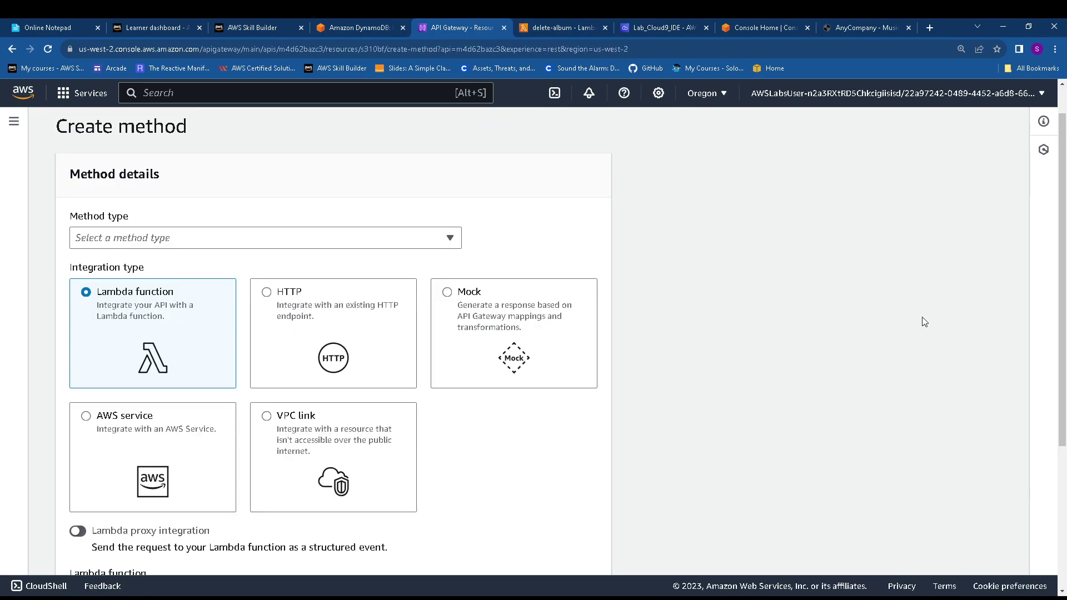
pyautogui.click(194, 242)
pyautogui.click(133, 343)
pyautogui.scroll(-3, 166, 345)
pyautogui.scroll(-1, 189, 389)
# Integrate the PUT method with the update-album Lambda function and create it
pyautogui.click(228, 391)
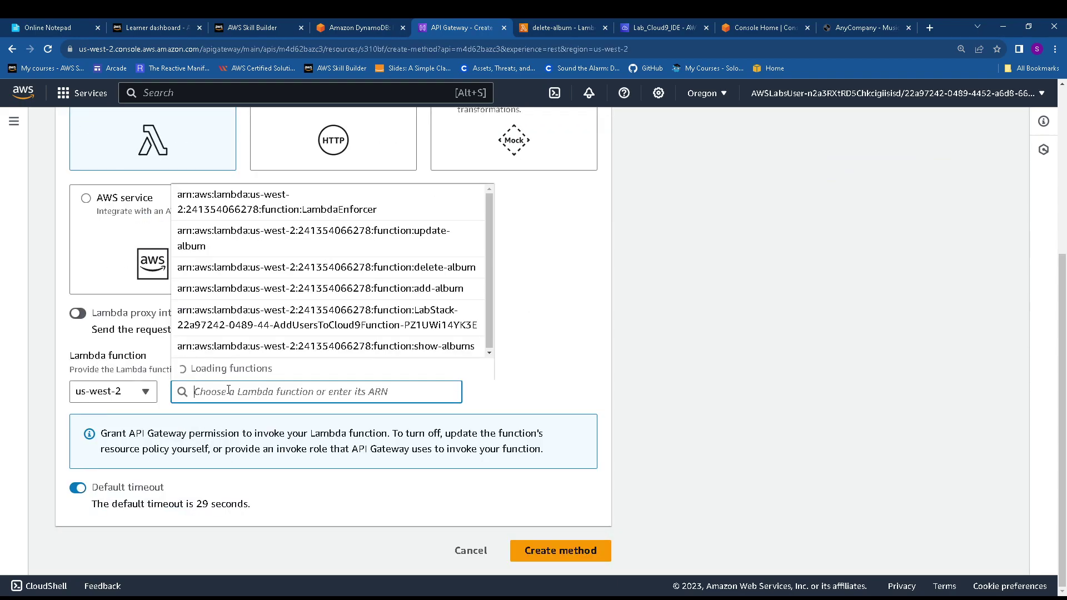
pyautogui.write('put')
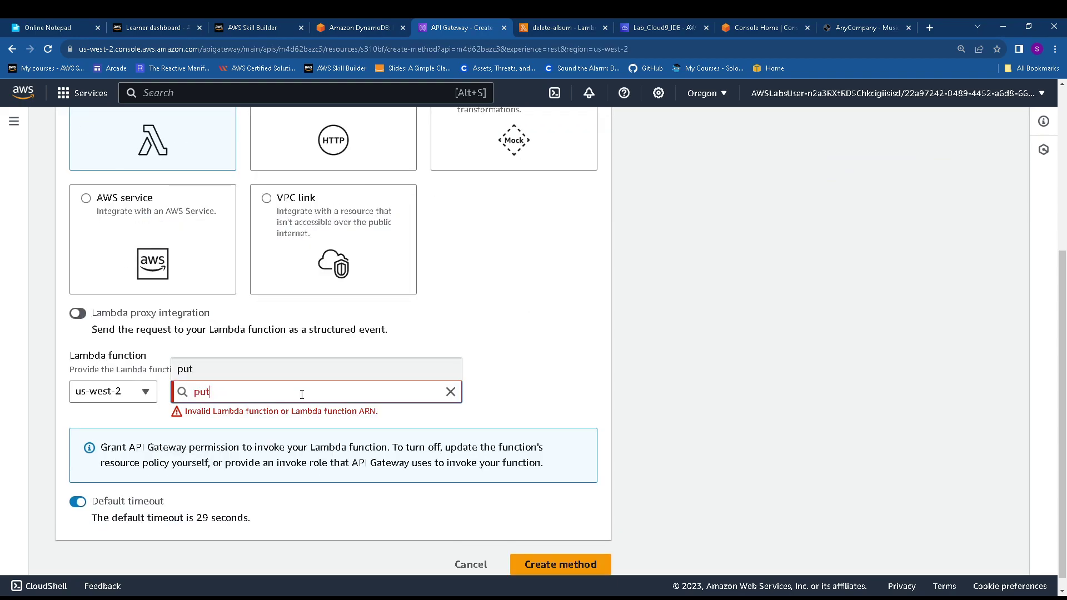
pyautogui.press('BackSpace')
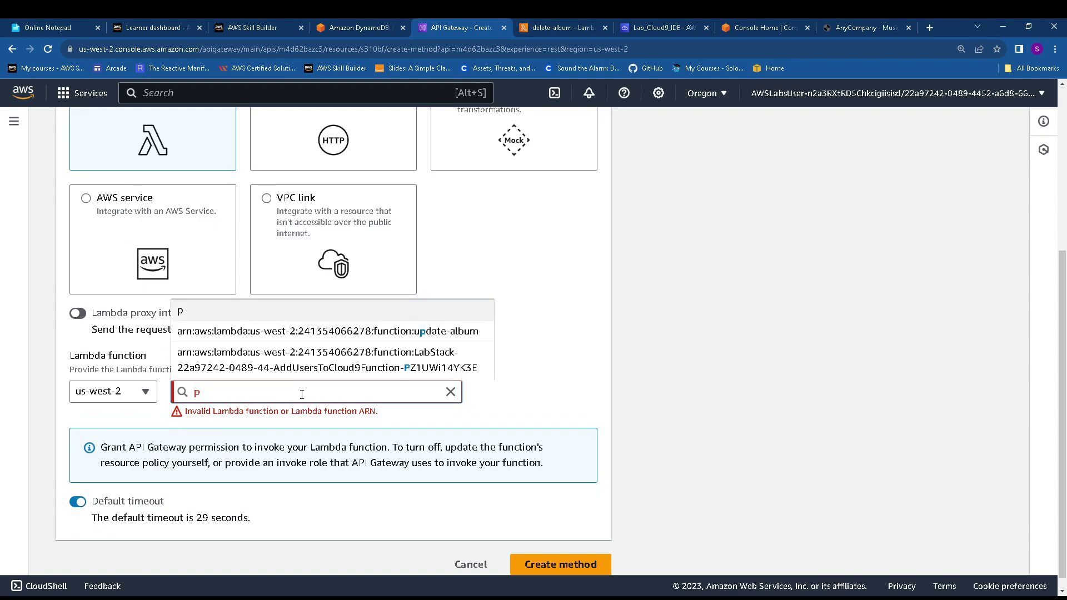
pyautogui.press('BackSpace')
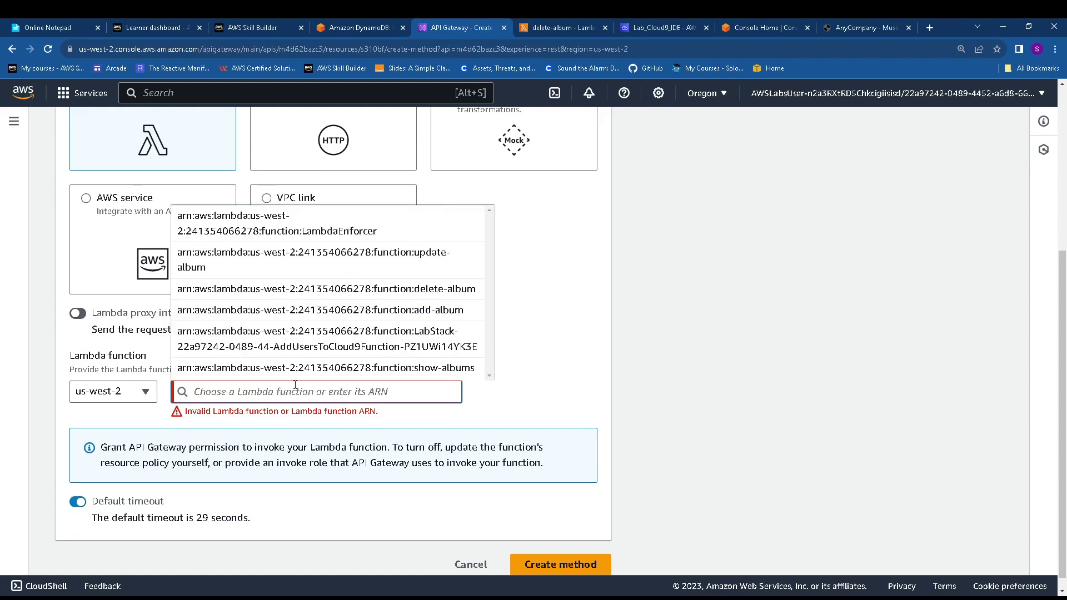
pyautogui.click(349, 27)
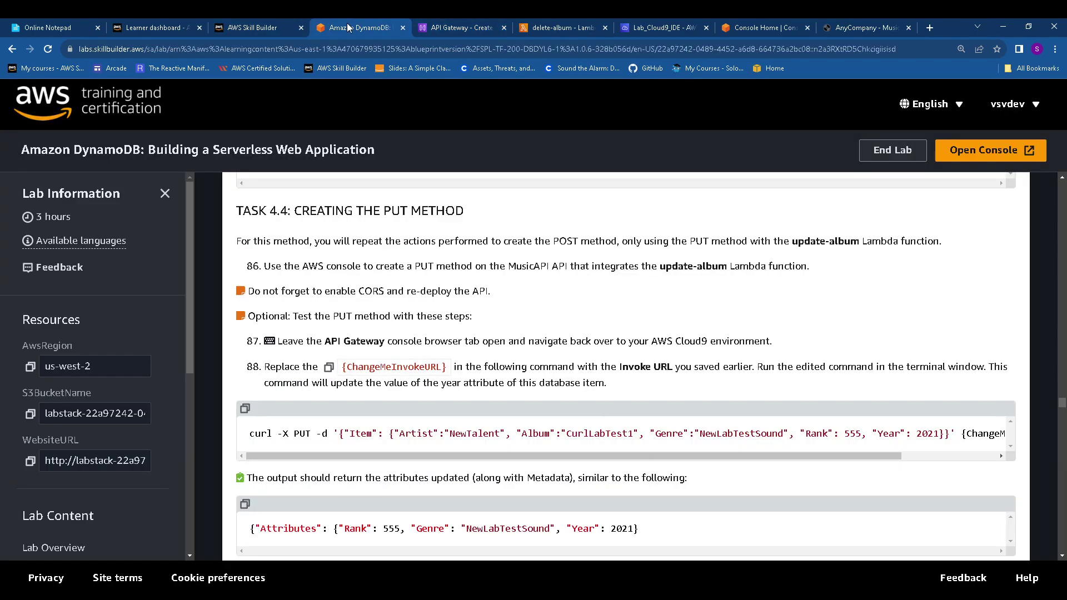
pyautogui.doubleClick(677, 266)
pyautogui.hotkey('ctrl', 'c')
pyautogui.click(450, 25)
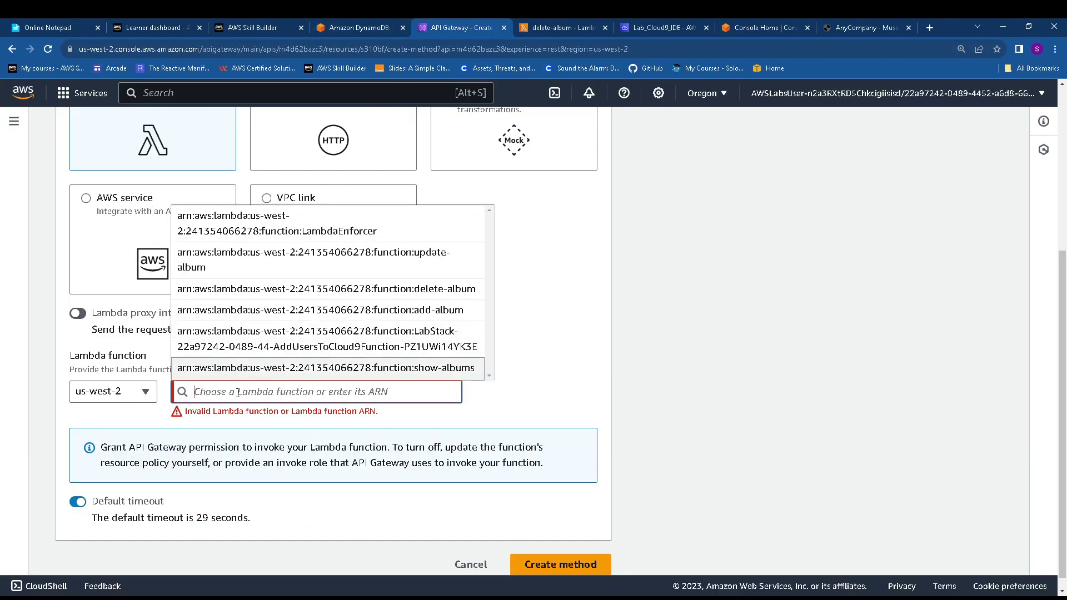
pyautogui.hotkey('ctrl', 'v')
pyautogui.click(359, 361)
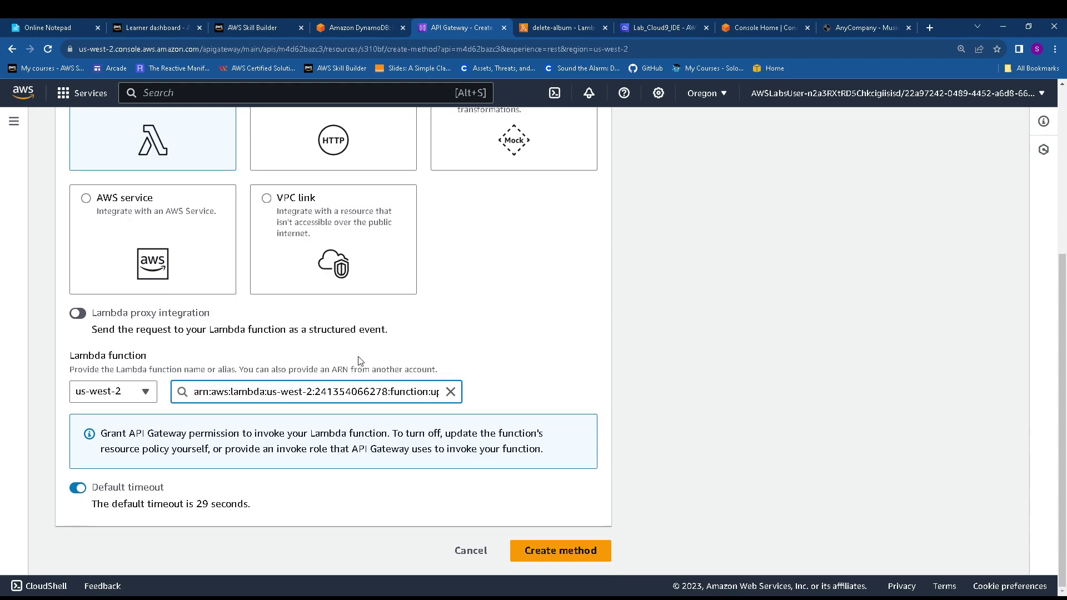
pyautogui.click(567, 553)
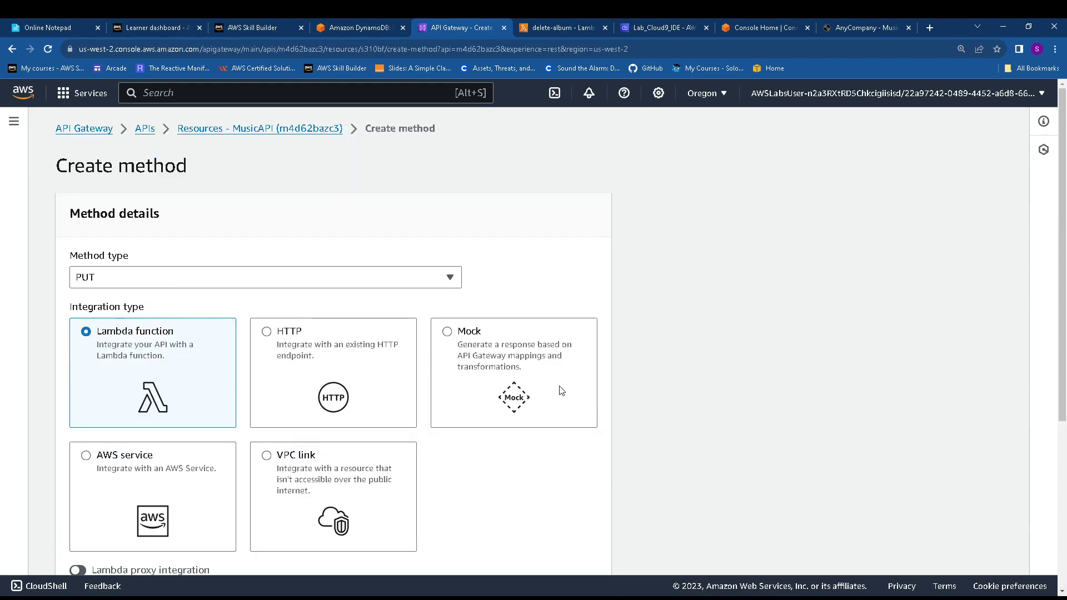
pyautogui.scroll(-5, 560, 392)
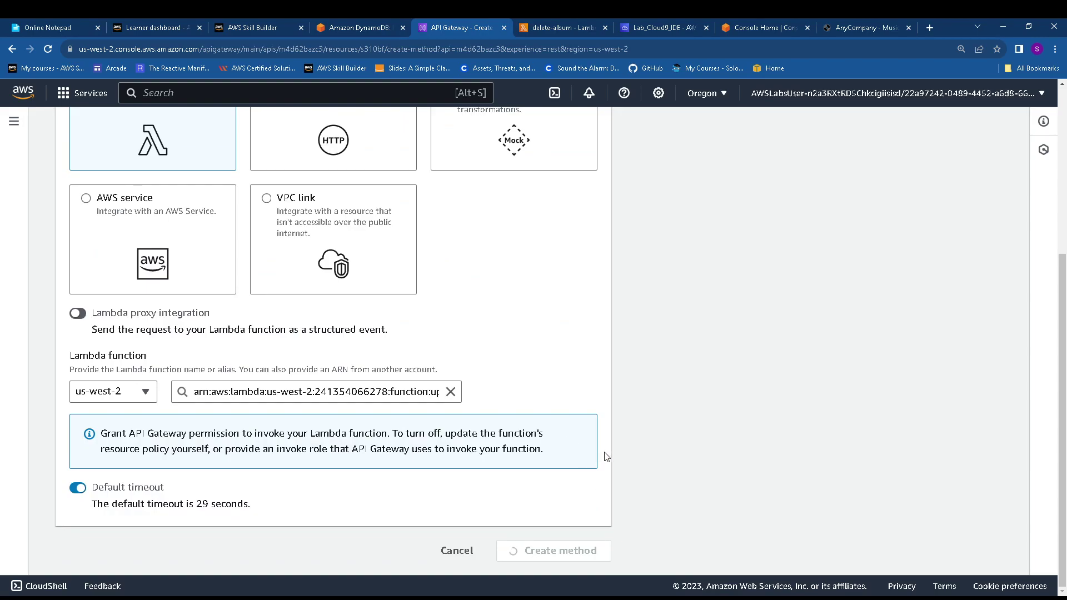
pyautogui.scroll(-4, 645, 318)
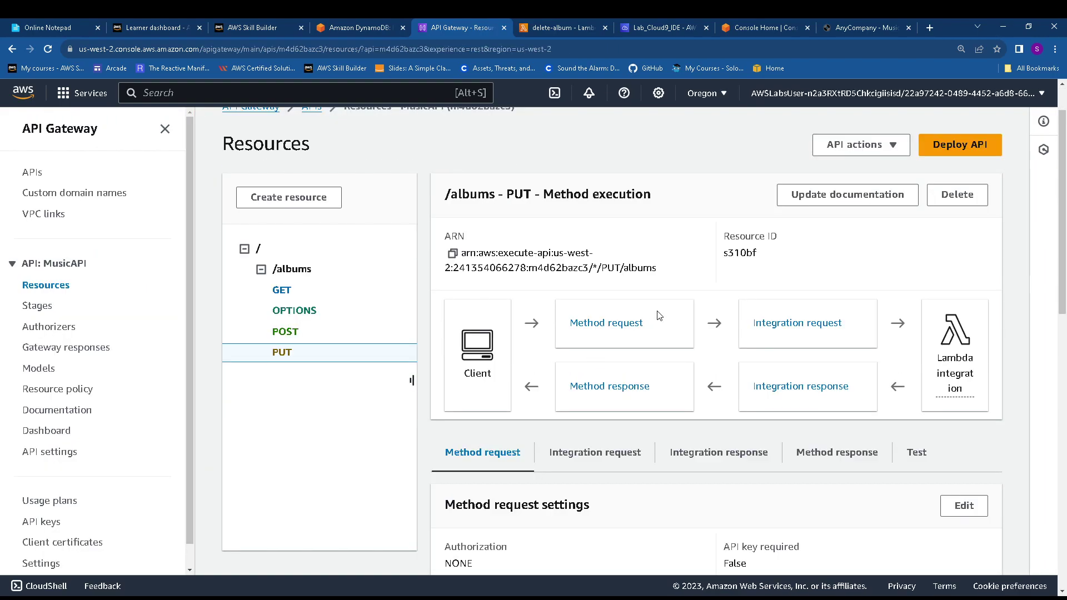
# Paste the guide's curl PUT command (Rank 555, Year 2021) below the existing commands in the notes
pyautogui.scroll(-7, 660, 315)
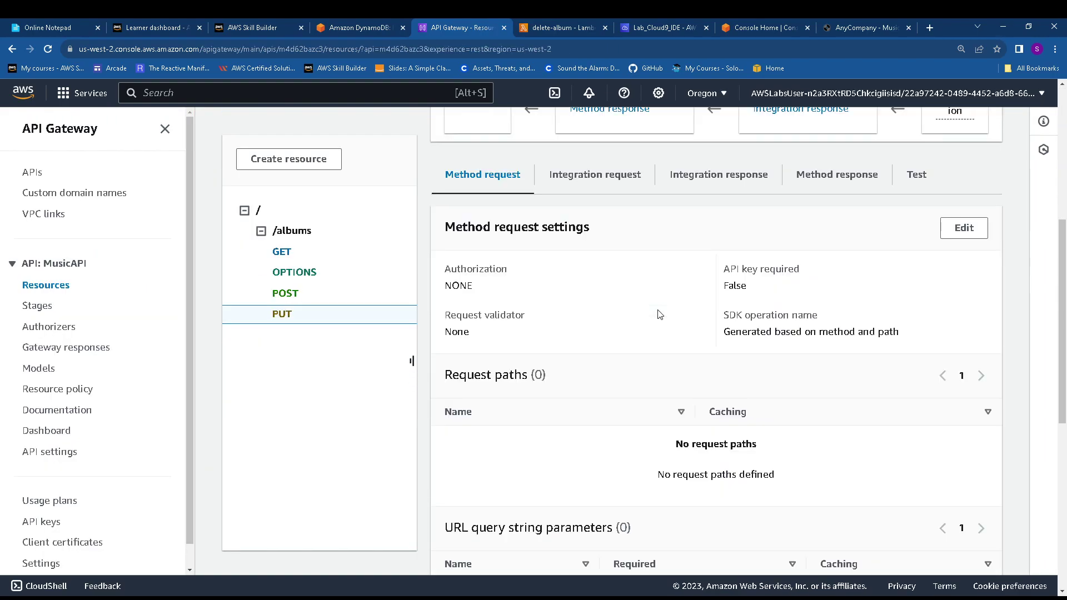
pyautogui.scroll(4, 667, 315)
pyautogui.click(354, 26)
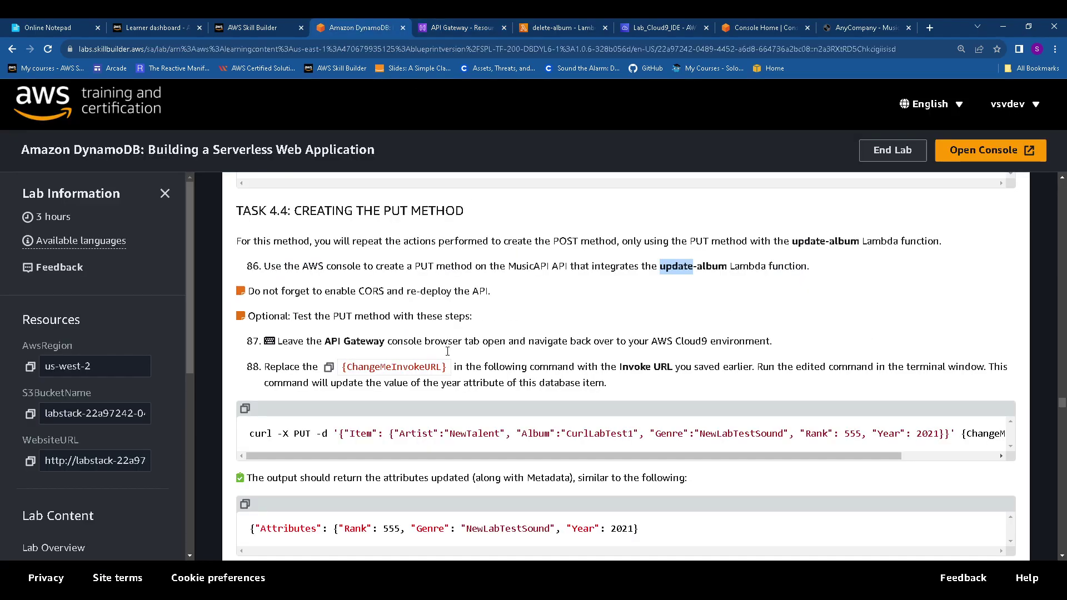
pyautogui.click(244, 410)
pyautogui.click(76, 25)
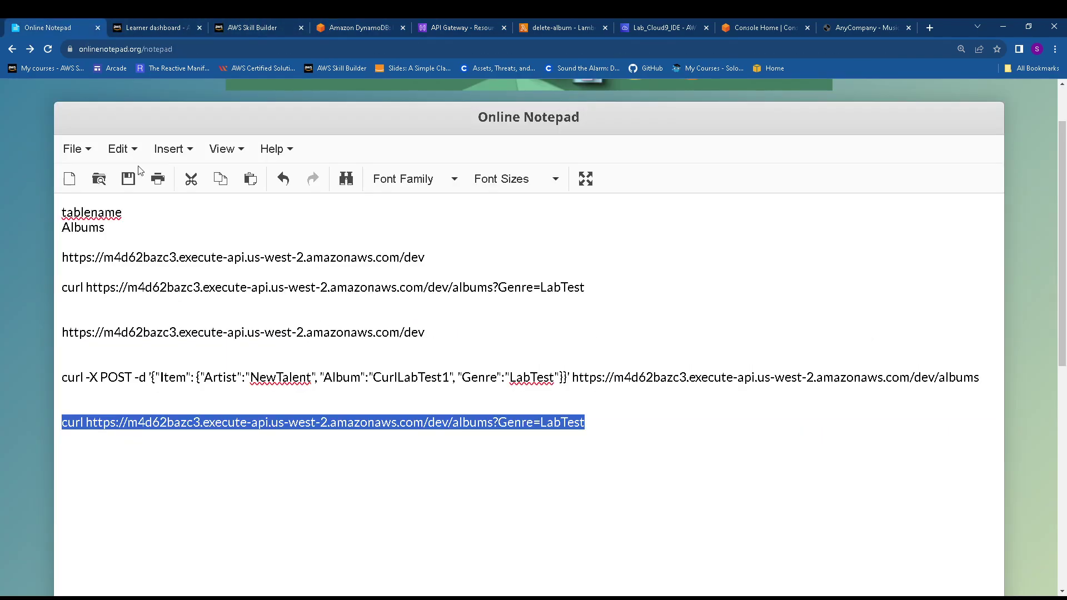
pyautogui.click(135, 497)
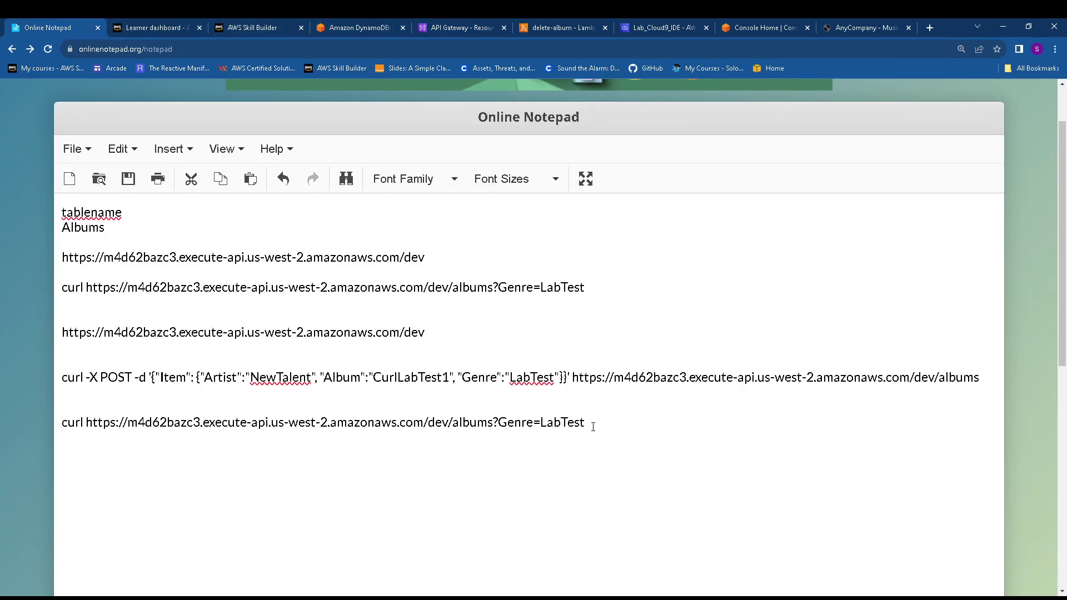
pyautogui.hotkey('ctrl', 'v')
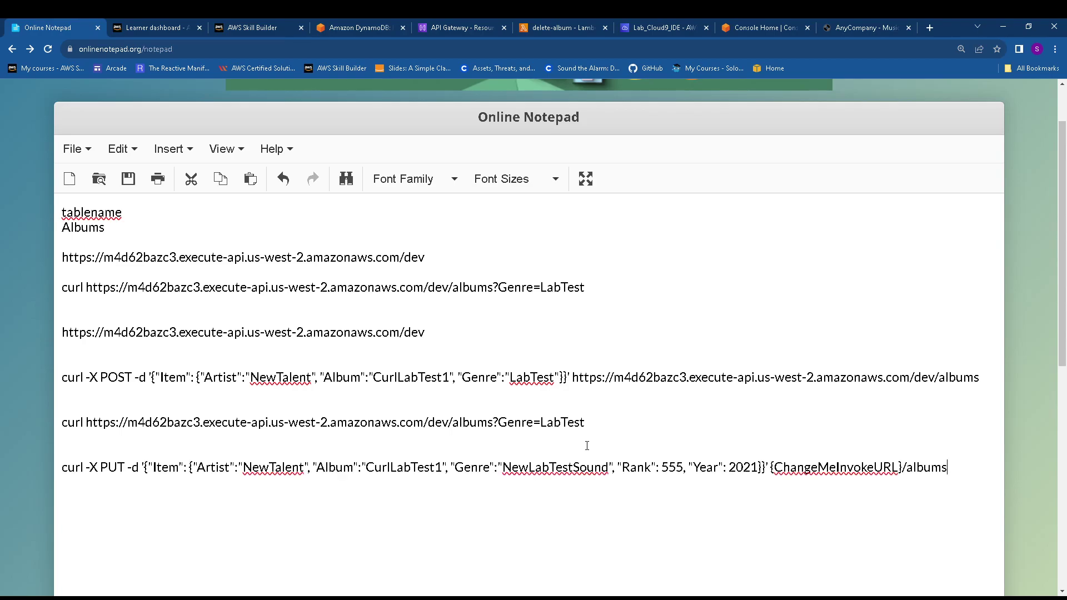
pyautogui.click(466, 25)
pyautogui.scroll(5, 914, 244)
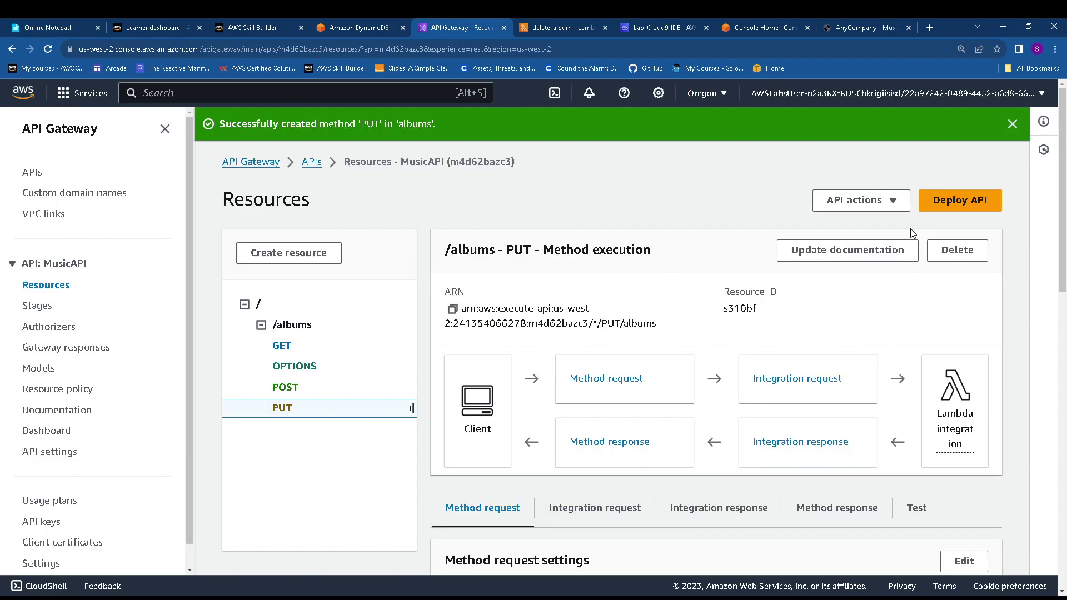
# Deploy MusicAPI to the dev stage, clear the success messages, and select the invoke URL's API id
pyautogui.click(959, 205)
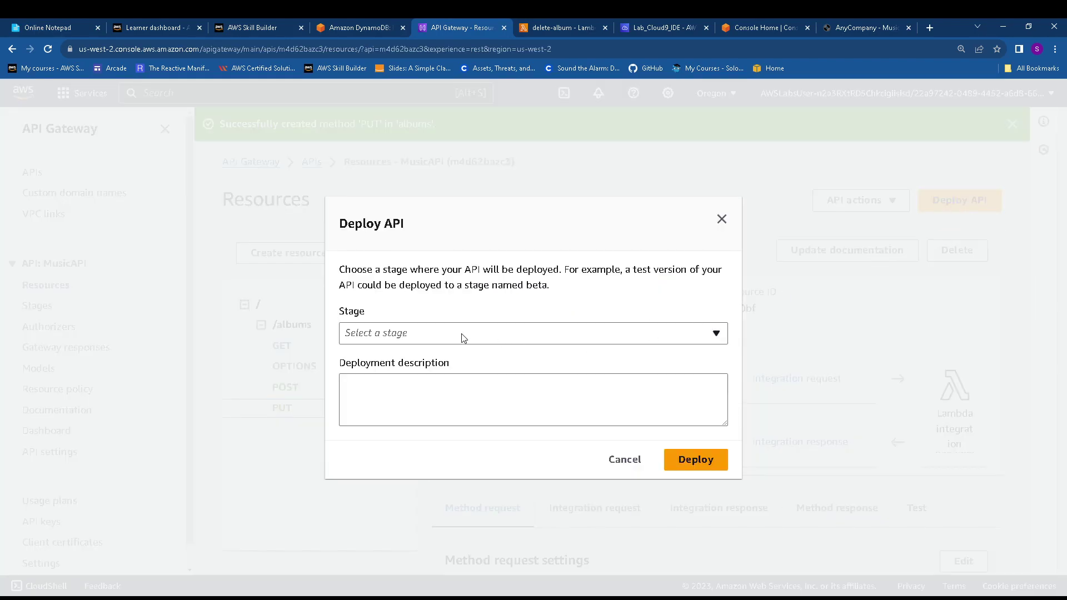
pyautogui.click(410, 337)
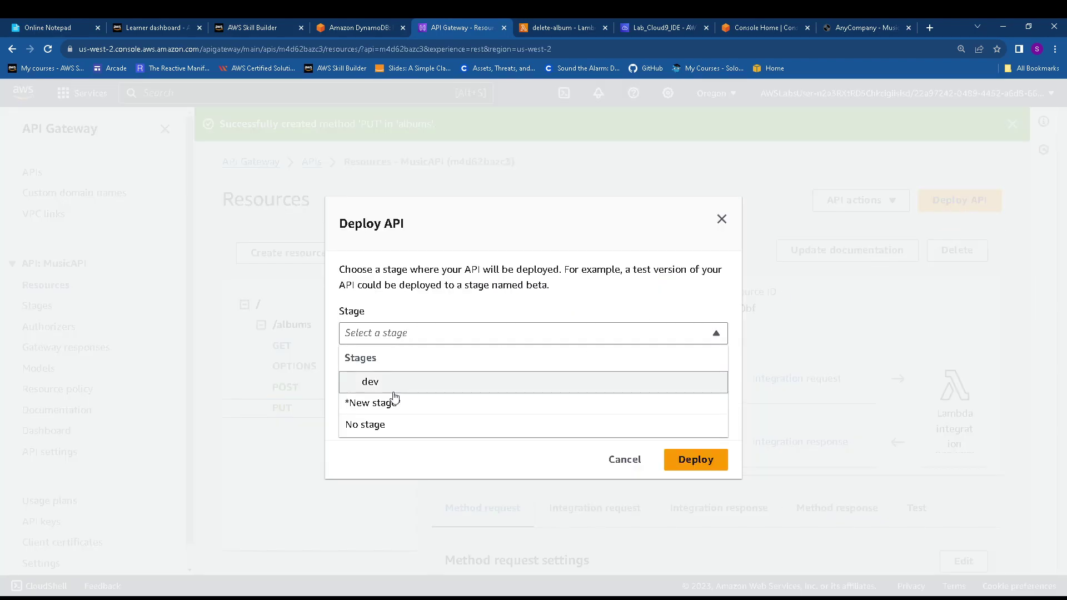
pyautogui.click(705, 462)
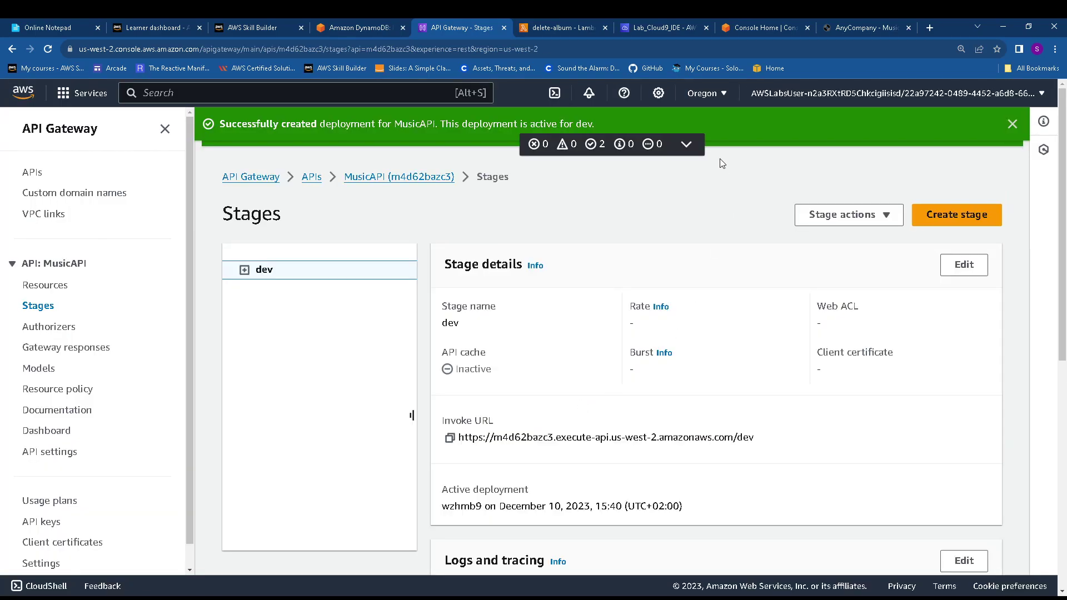
pyautogui.click(686, 144)
pyautogui.click(1010, 159)
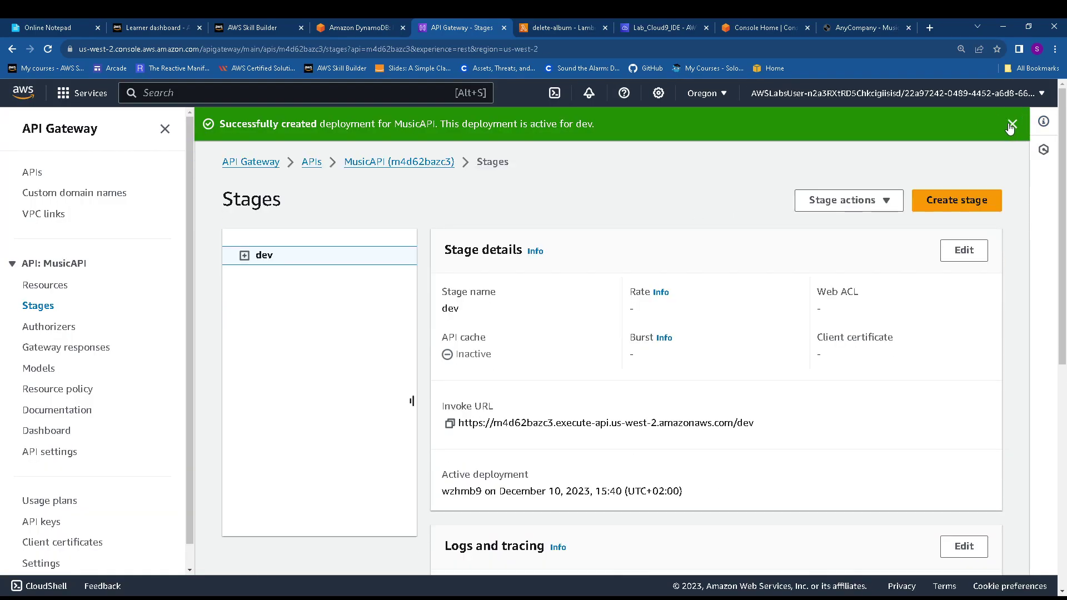
pyautogui.click(1012, 124)
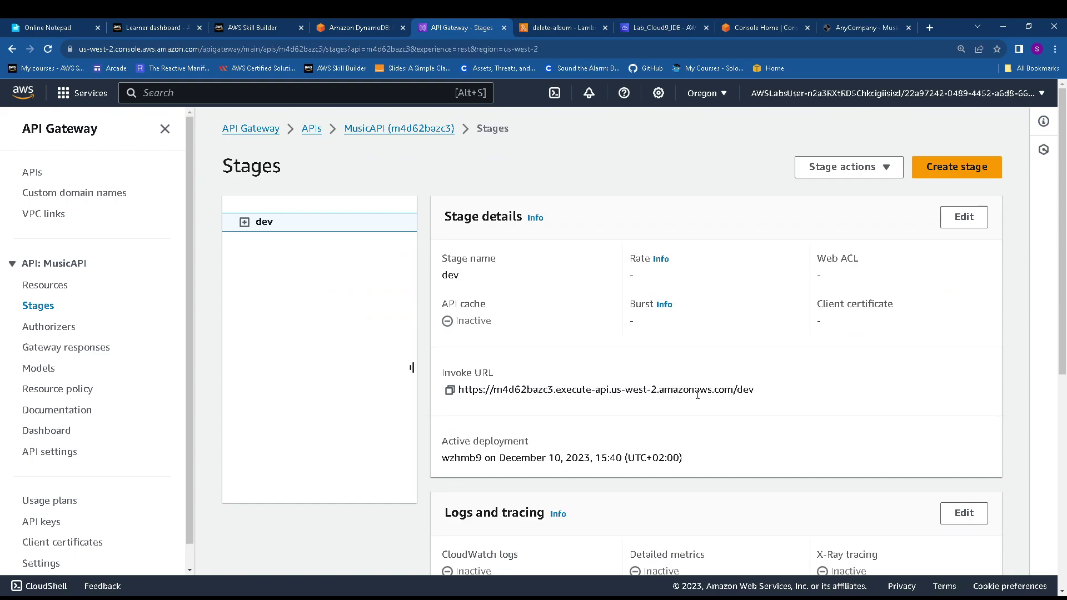
pyautogui.moveTo(499, 388); pyautogui.dragTo(550, 390)
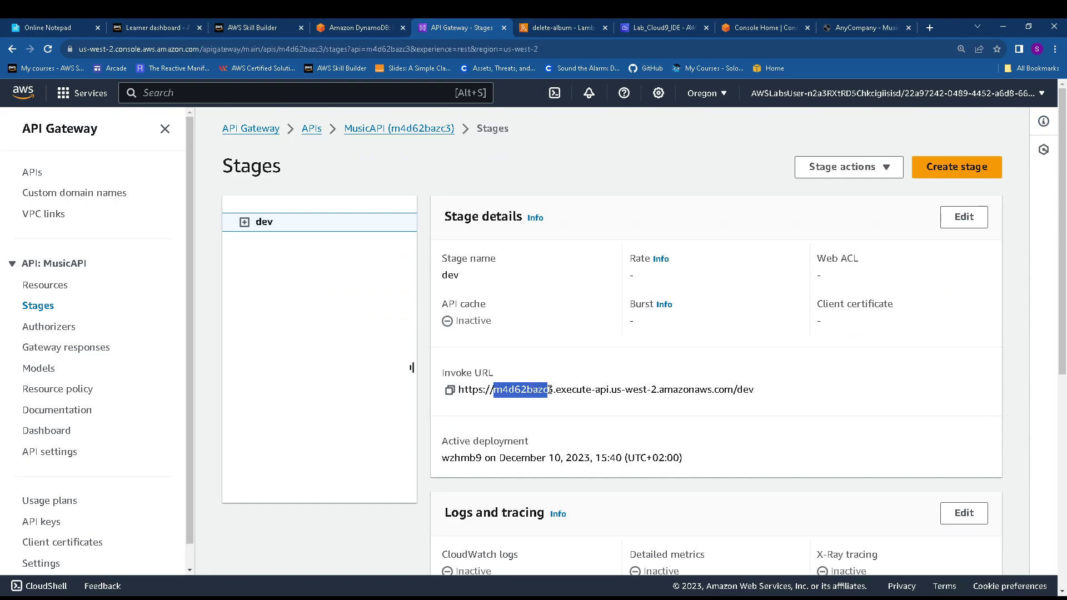
pyautogui.click(355, 27)
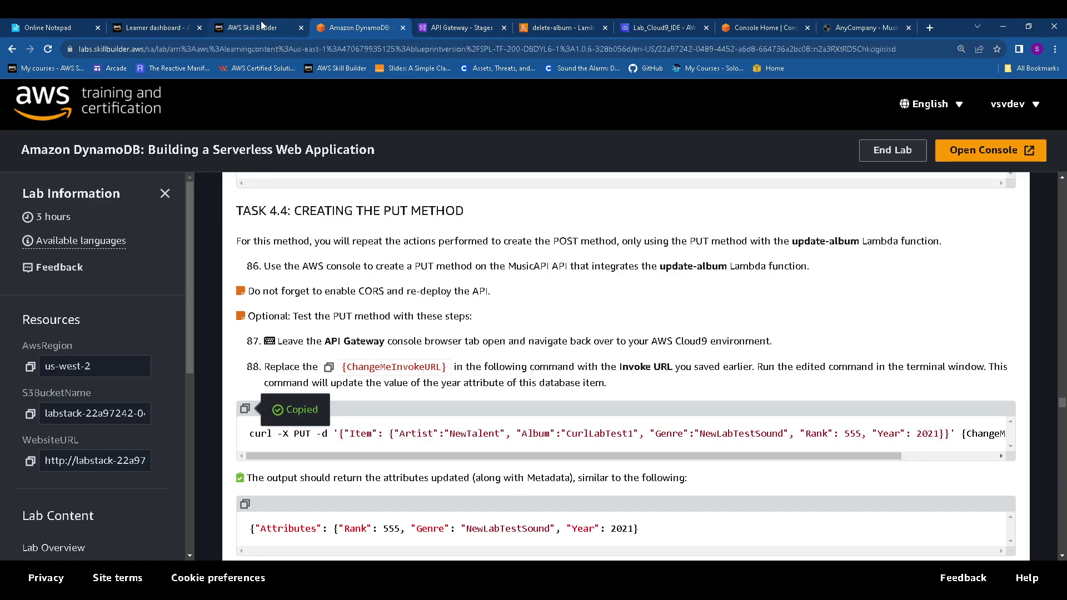
# Replace {ChangeMeInvokeURL} in the curl PUT command with the dev invoke URL
pyautogui.click(45, 25)
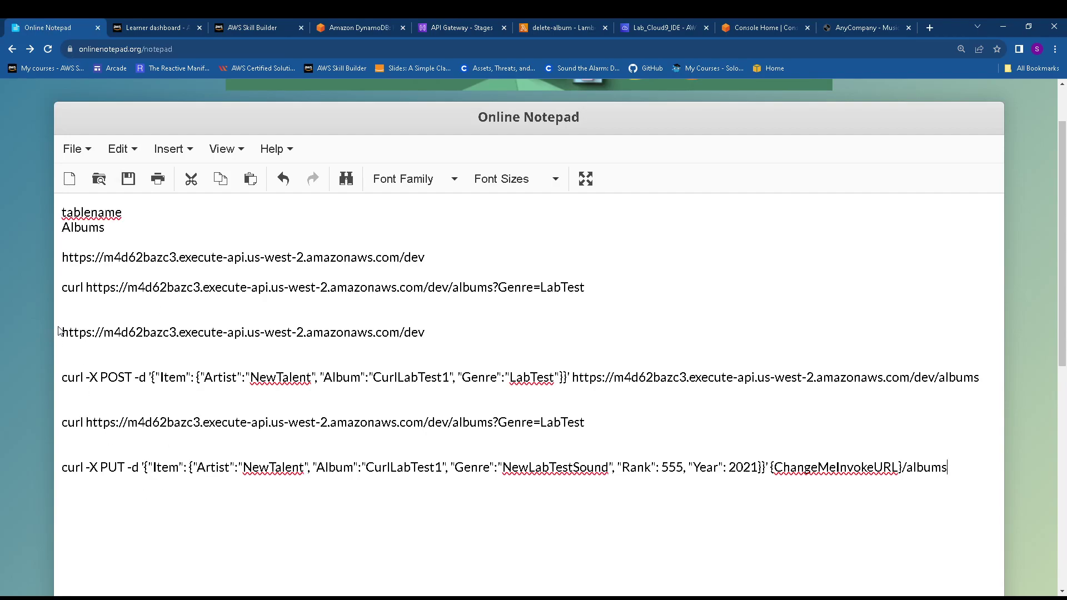
pyautogui.moveTo(438, 336); pyautogui.dragTo(59, 333)
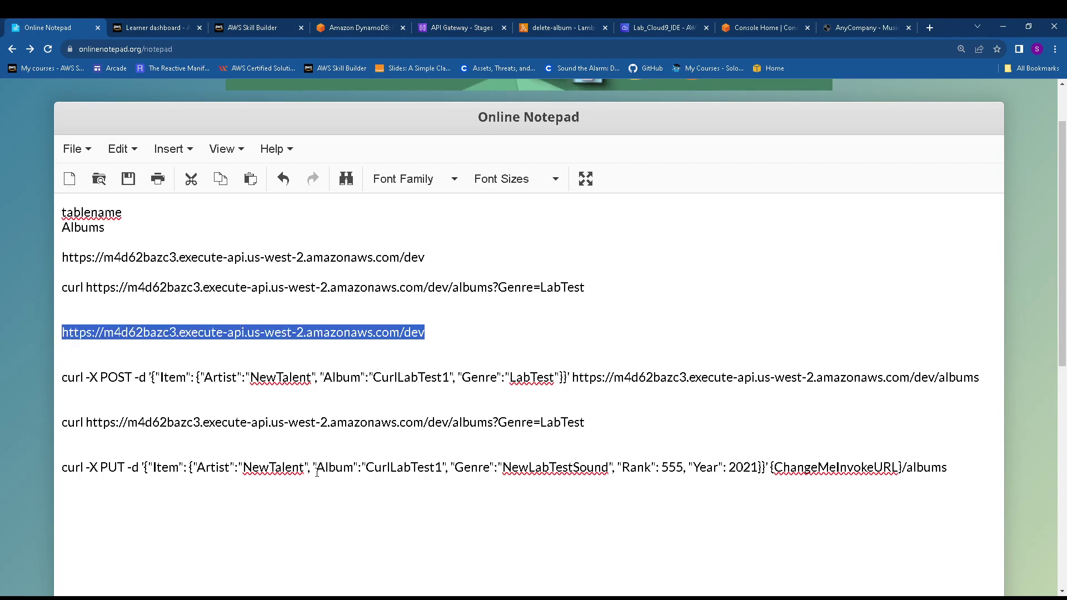
pyautogui.moveTo(772, 466); pyautogui.dragTo(903, 465)
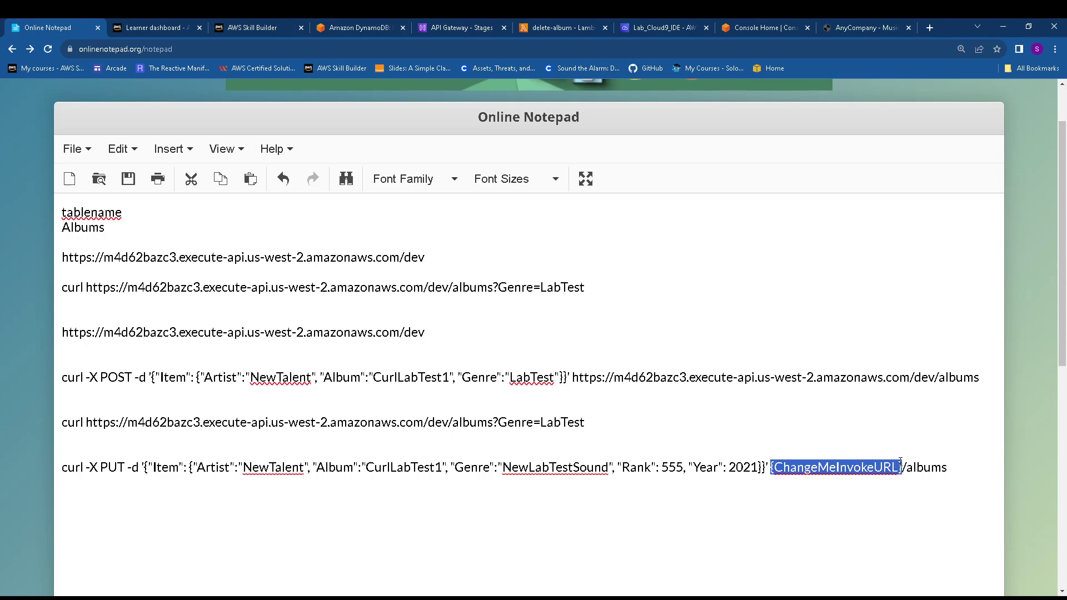
pyautogui.press('BackSpace')
pyautogui.hotkey('ctrl', 'v')
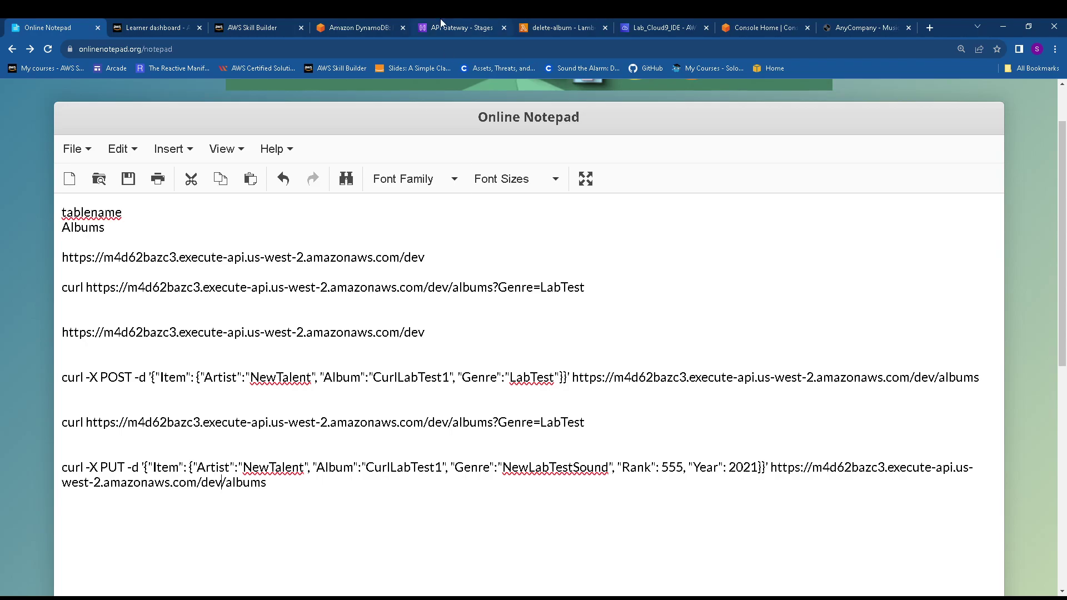
# Add the NewLabTestSound curl GET command below, pointing it at the dev invoke URL
pyautogui.click(349, 22)
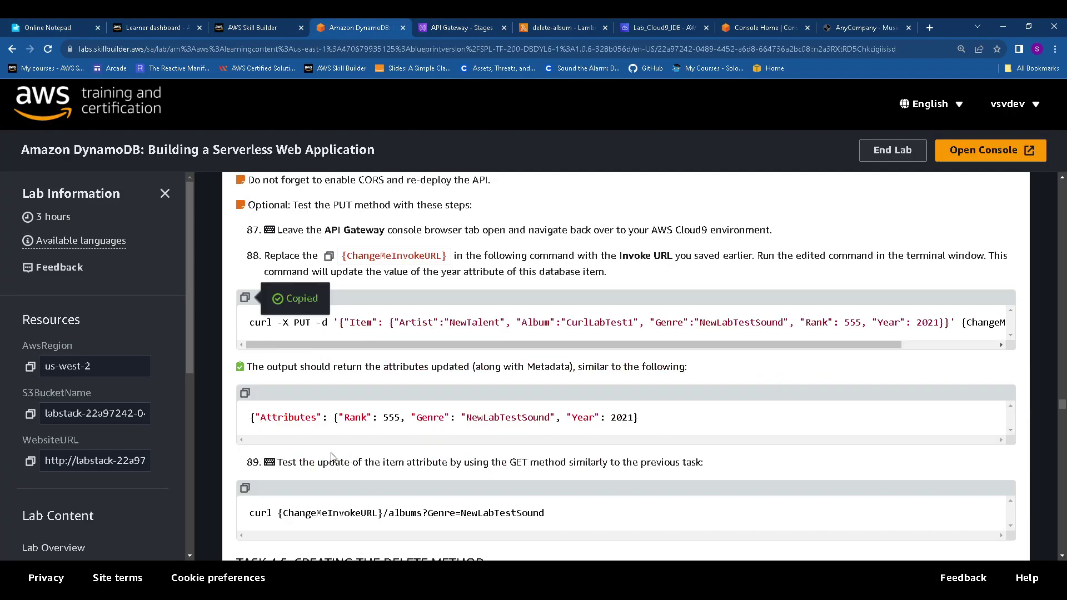
pyautogui.scroll(-2, 331, 457)
pyautogui.click(245, 377)
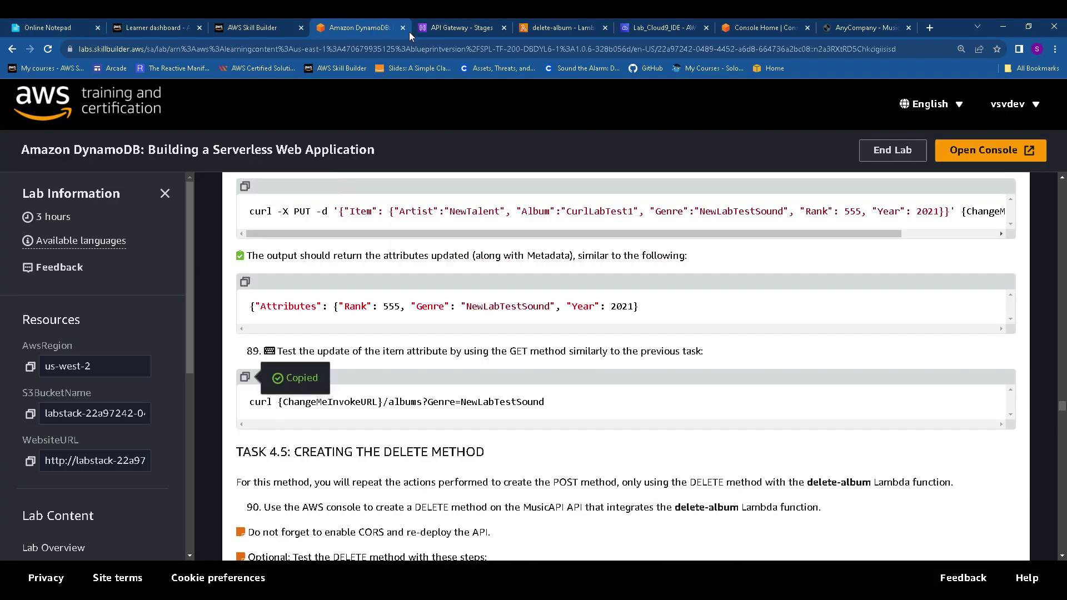
pyautogui.click(47, 27)
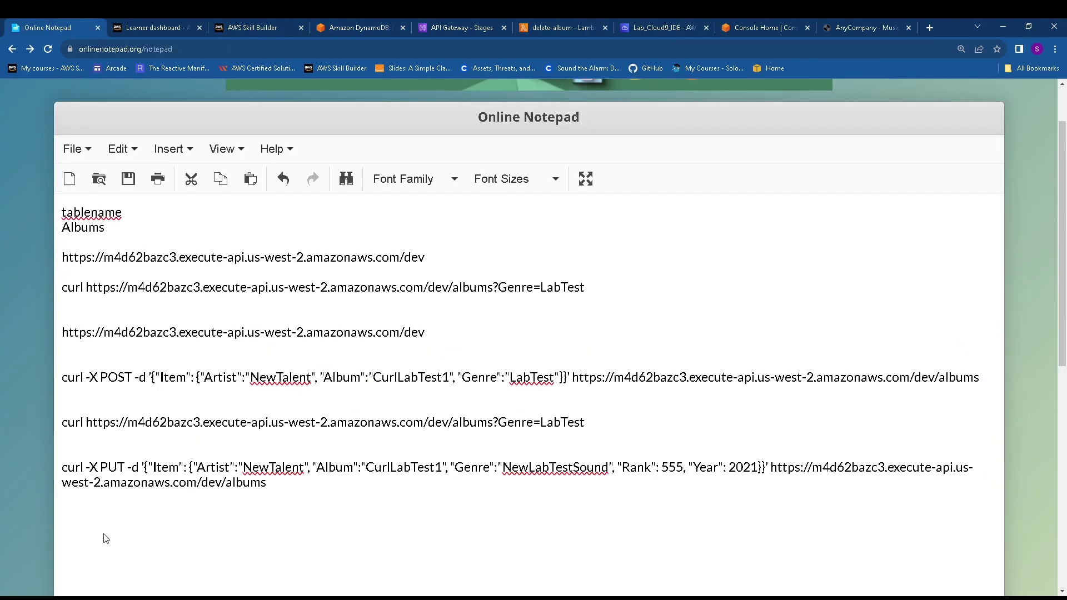
pyautogui.press('Return')
pyautogui.hotkey('ctrl', 'v')
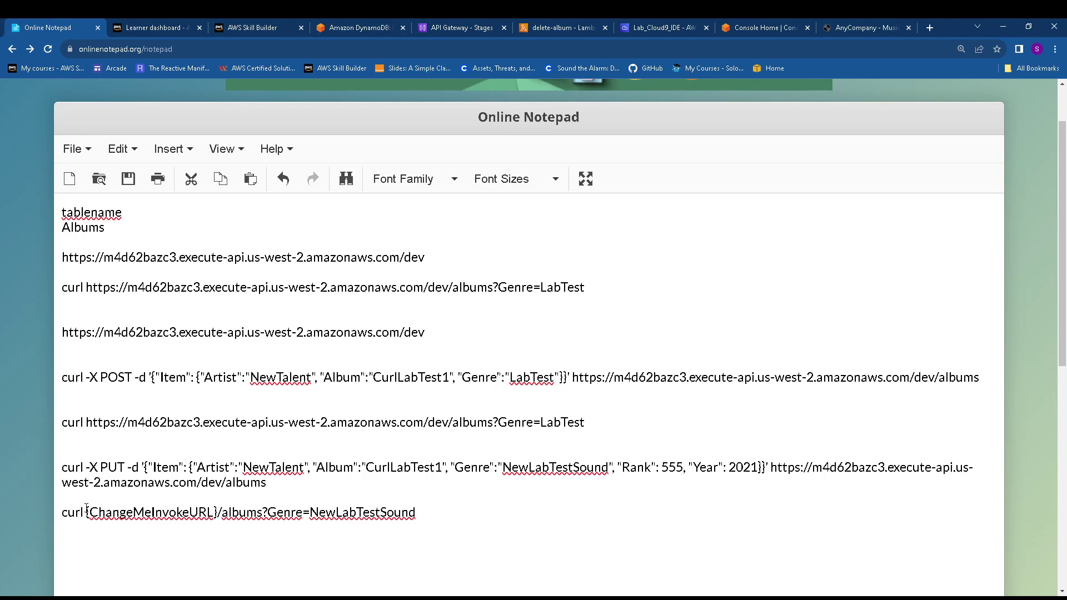
pyautogui.moveTo(86, 511); pyautogui.dragTo(218, 511)
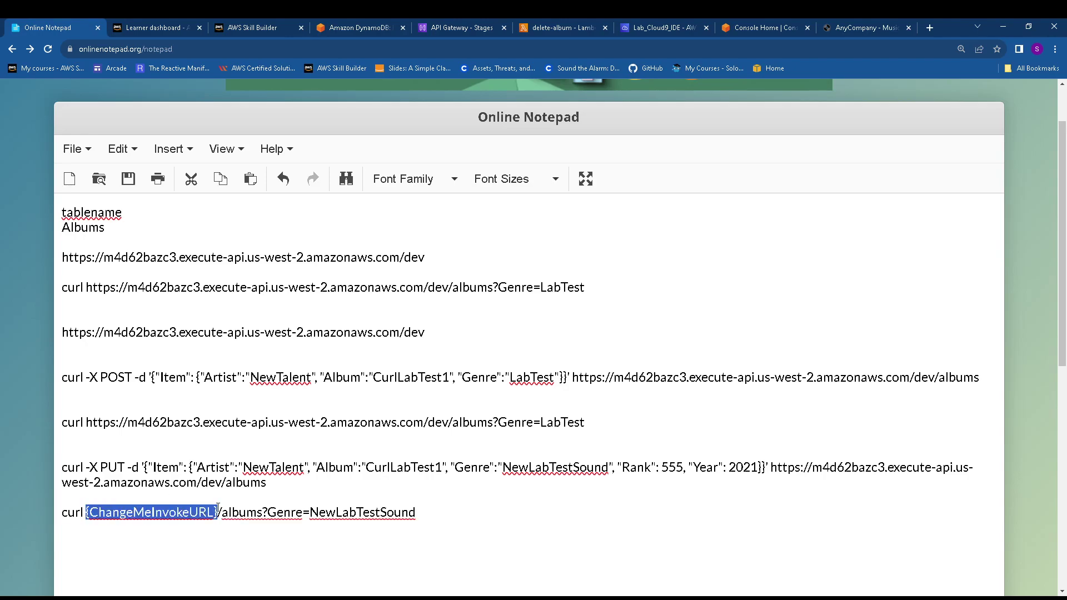
pyautogui.press('BackSpace')
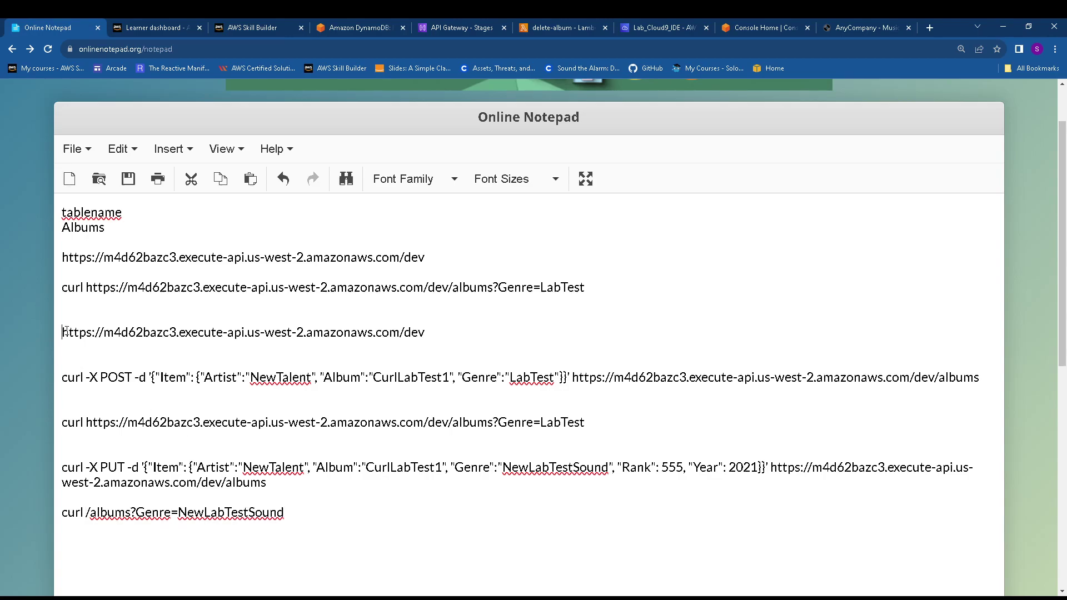
pyautogui.moveTo(63, 332); pyautogui.dragTo(437, 337)
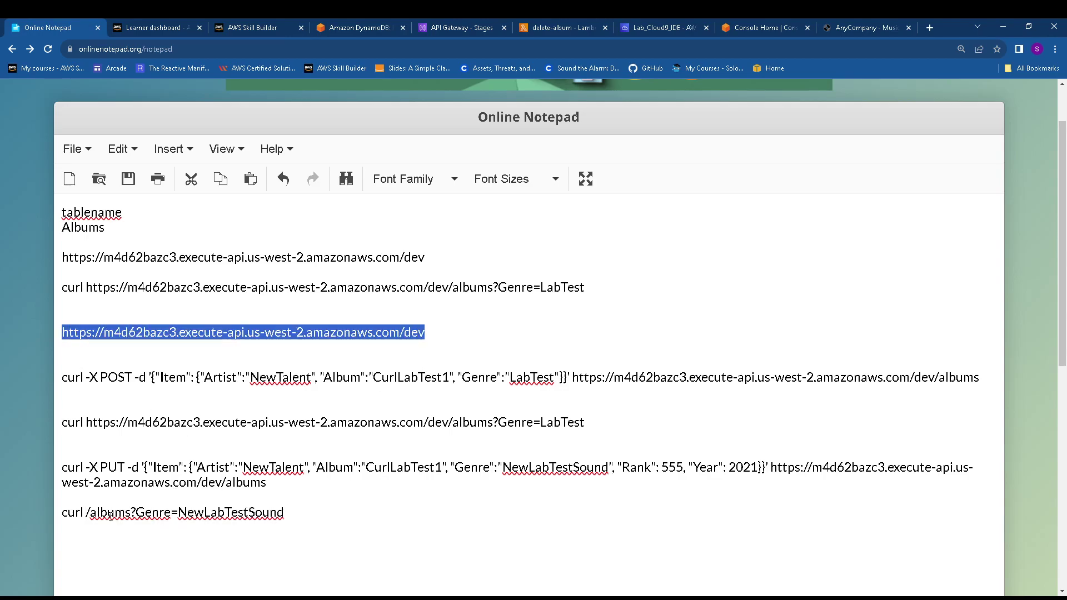
pyautogui.click(90, 512)
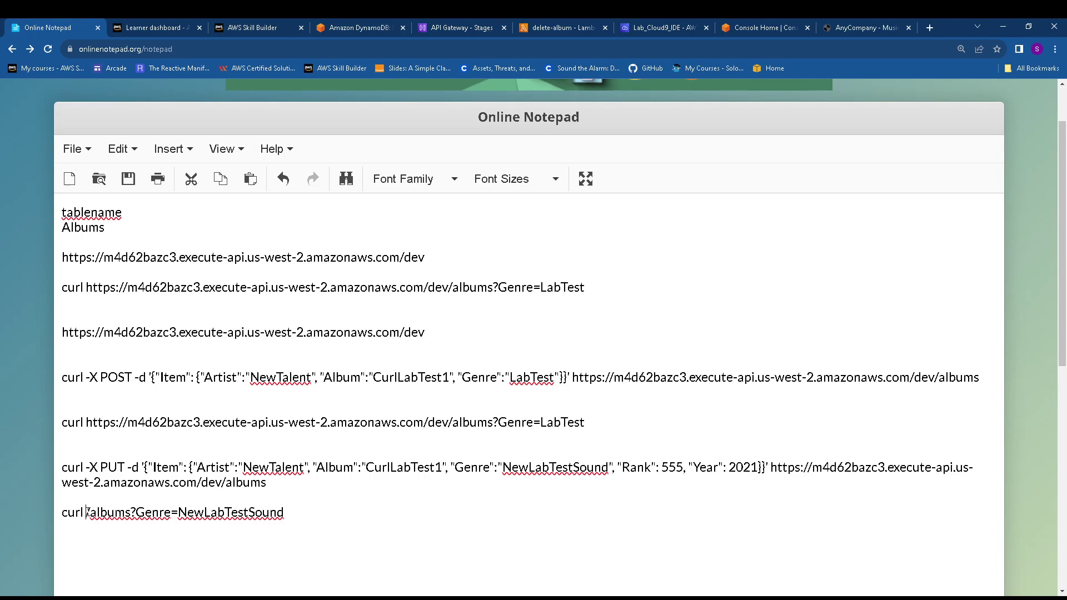
pyautogui.hotkey('ctrl', 'v')
pyautogui.moveTo(64, 467); pyautogui.dragTo(265, 485)
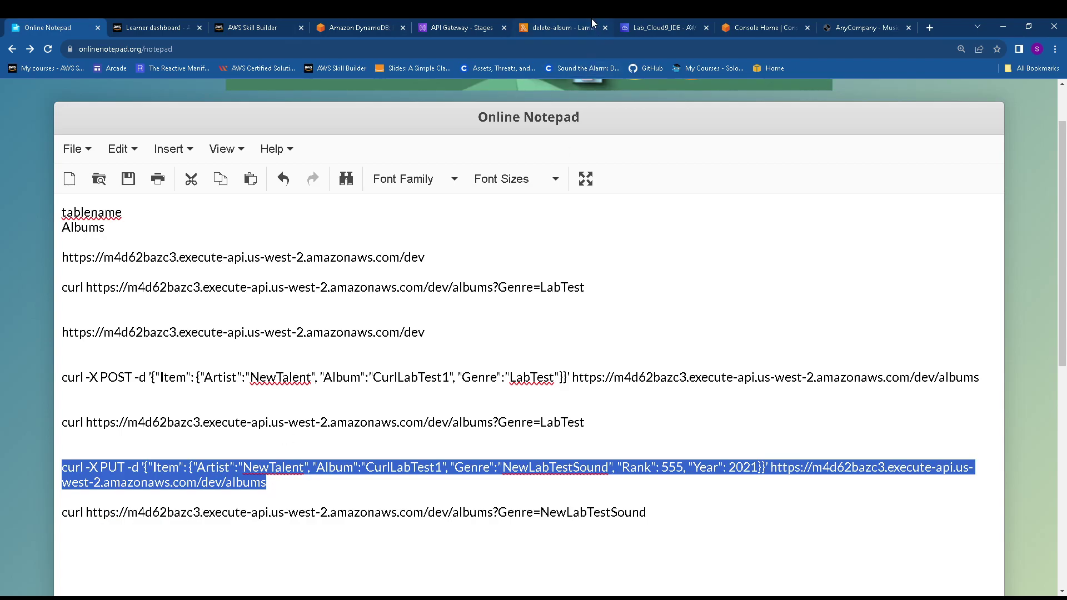
# Run the curl PUT command in Cloud9 to update CurlLabTest1 to Rank 555, Year 2021
pyautogui.click(671, 22)
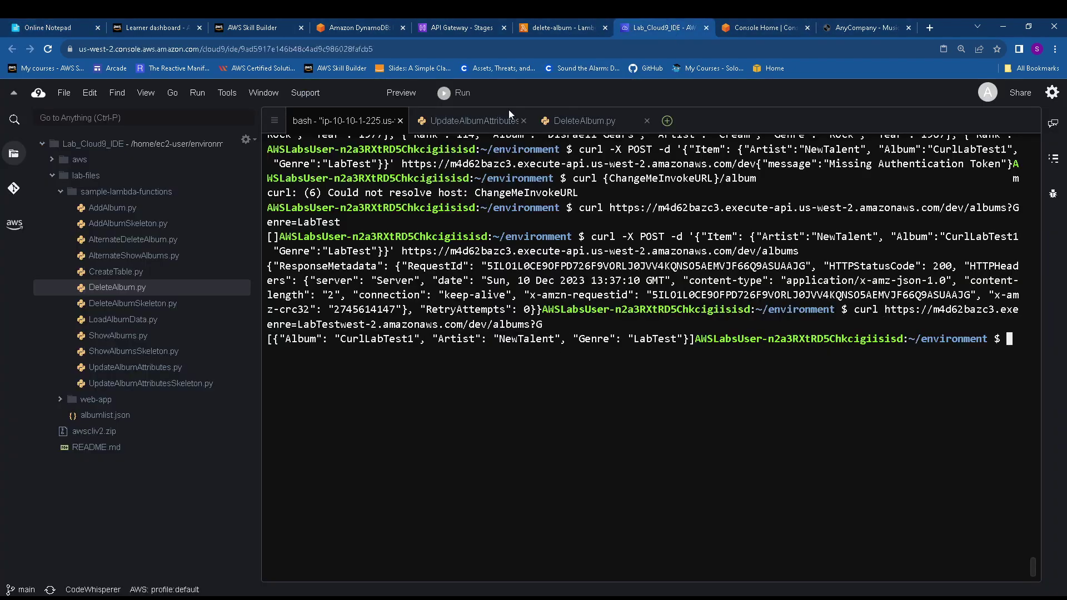
pyautogui.click(467, 25)
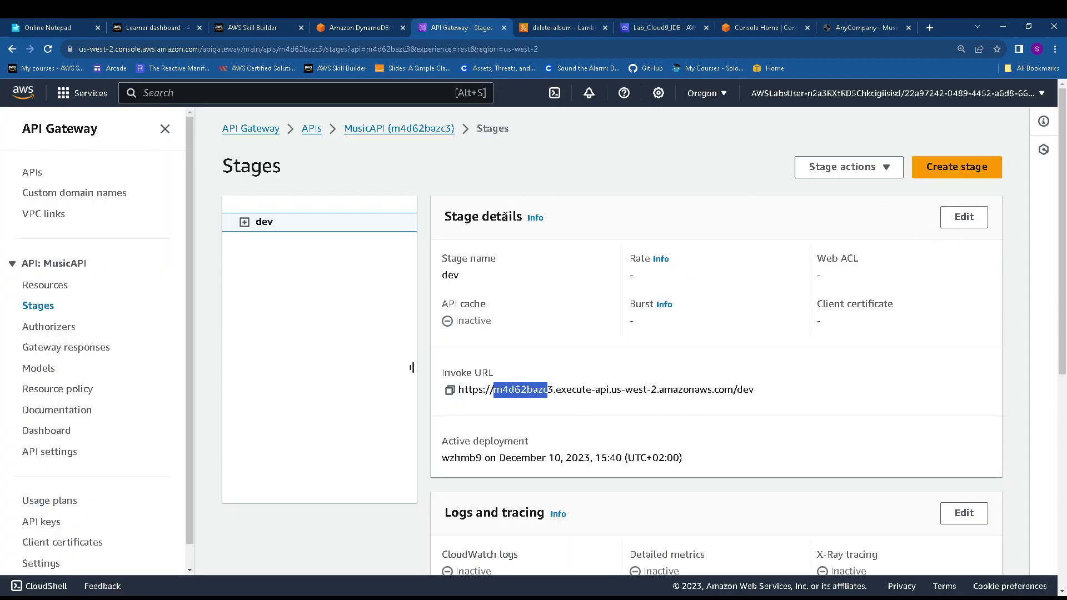
pyautogui.click(400, 130)
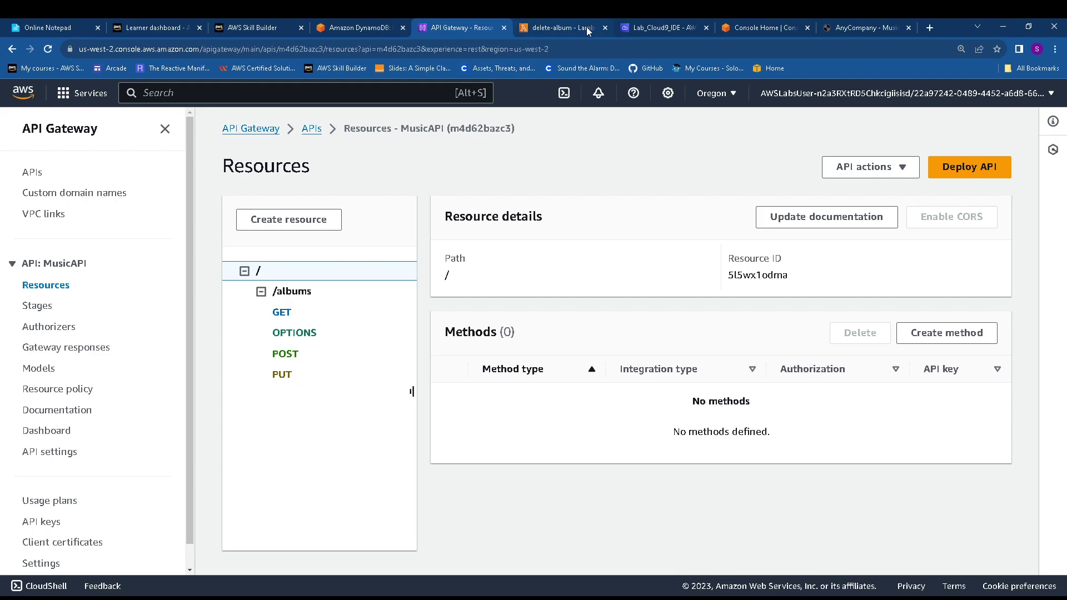
pyautogui.click(651, 27)
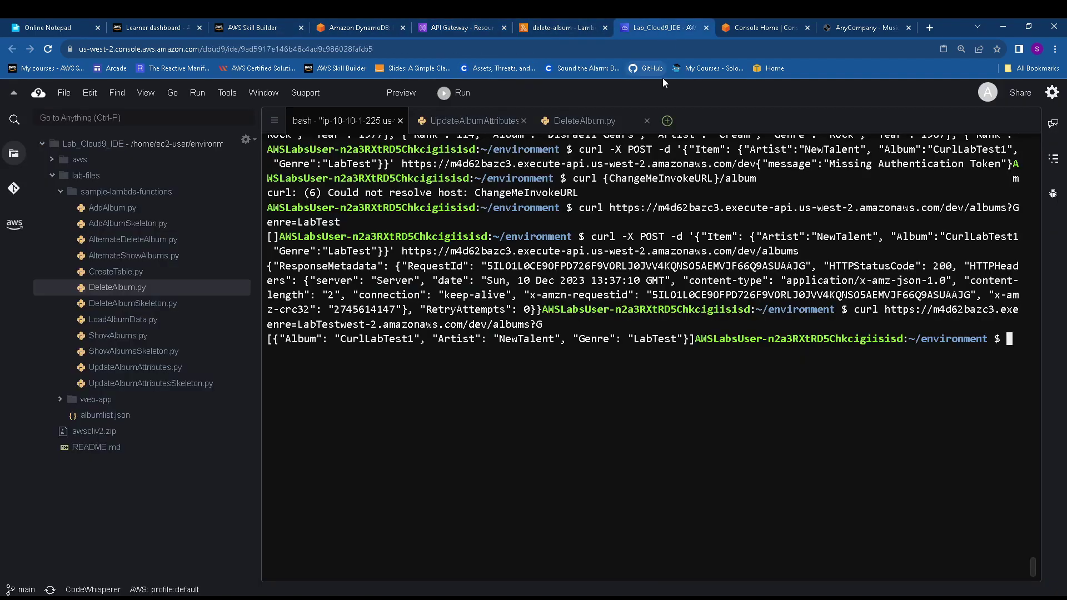
pyautogui.rightClick(621, 375)
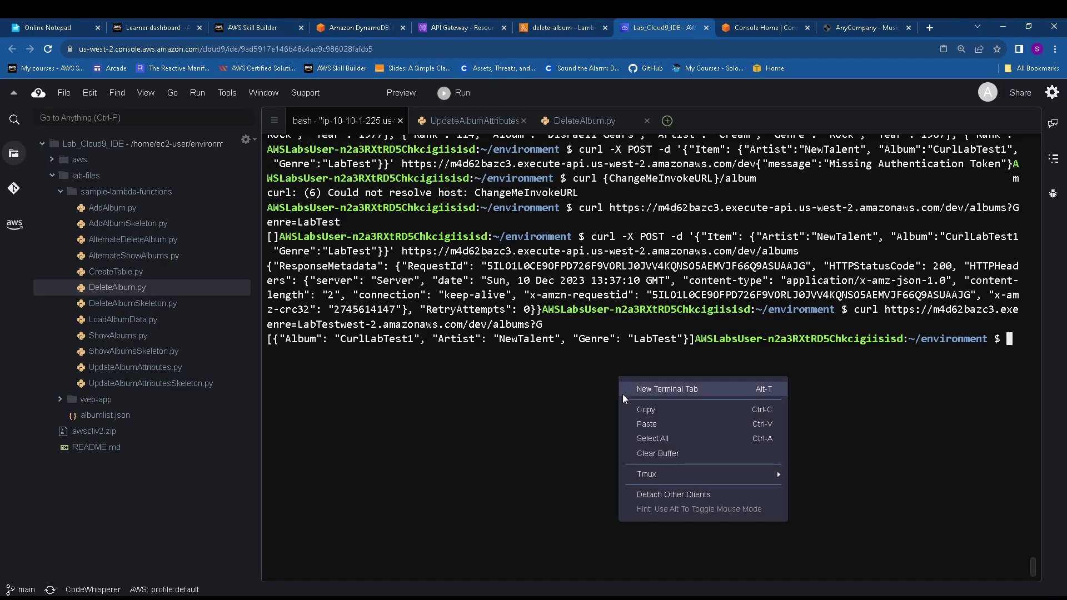
pyautogui.click(636, 437)
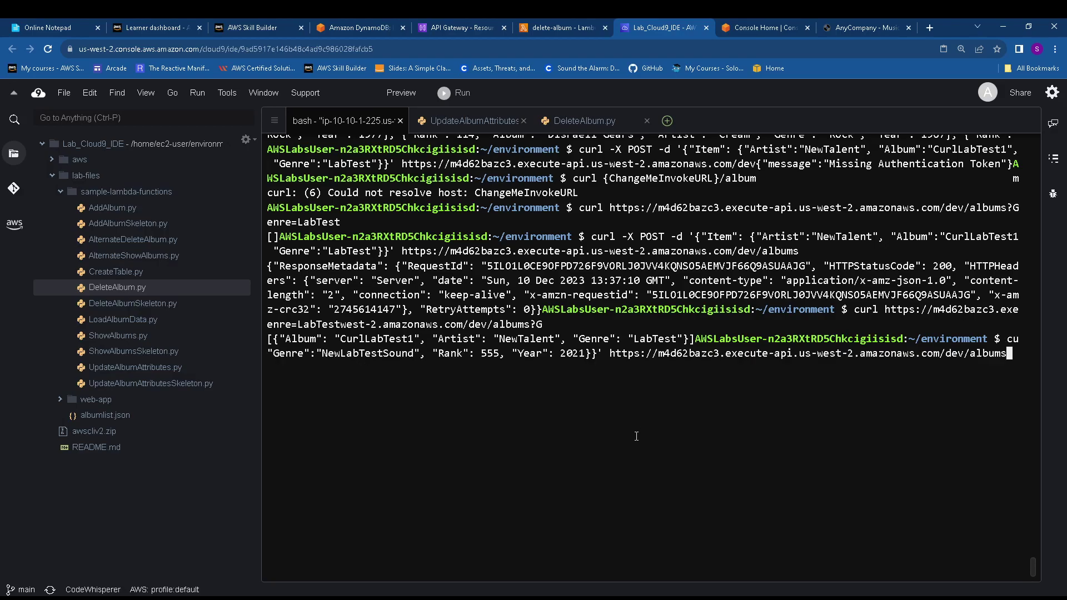
pyautogui.press('Return')
# Run the NewLabTestSound GET query in Cloud9 to confirm the update, then scroll to Task 4.5
pyautogui.click(84, 27)
pyautogui.moveTo(646, 502); pyautogui.dragTo(53, 509)
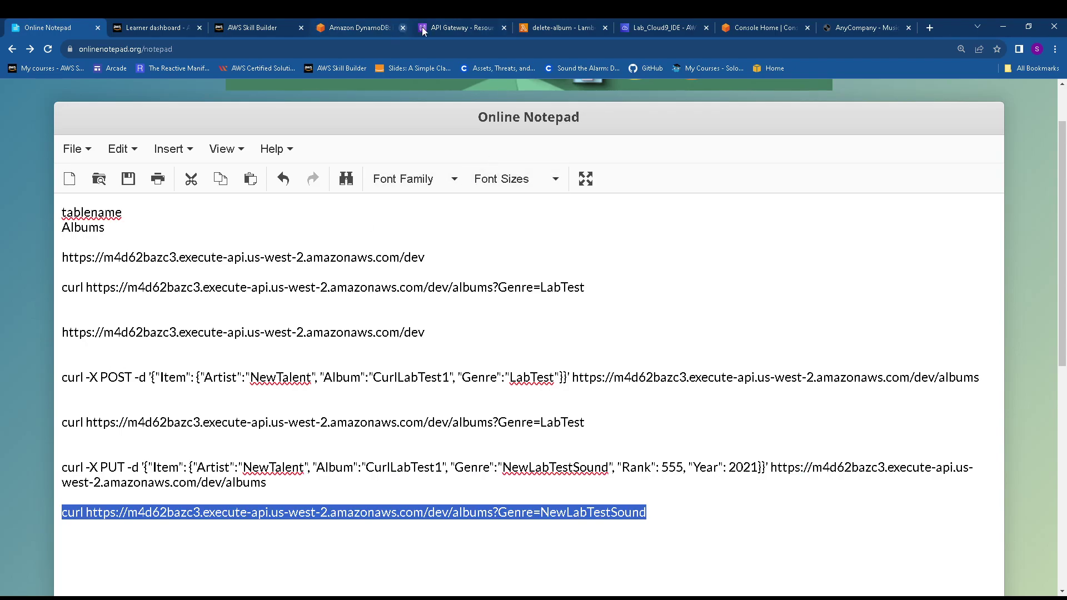
pyautogui.click(658, 23)
pyautogui.rightClick(901, 407)
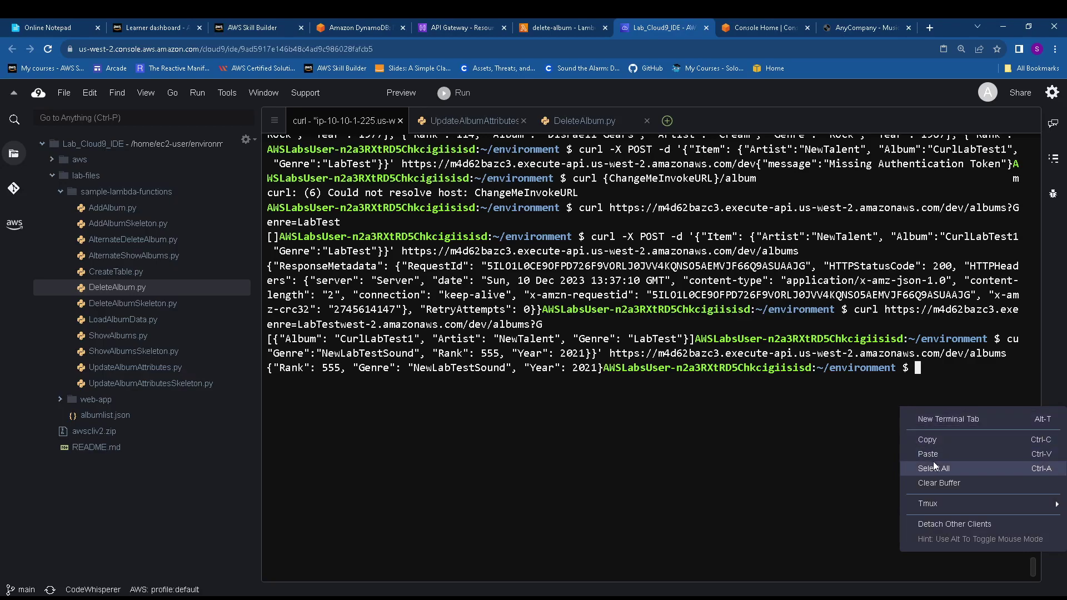
pyautogui.click(923, 450)
pyautogui.press('Return')
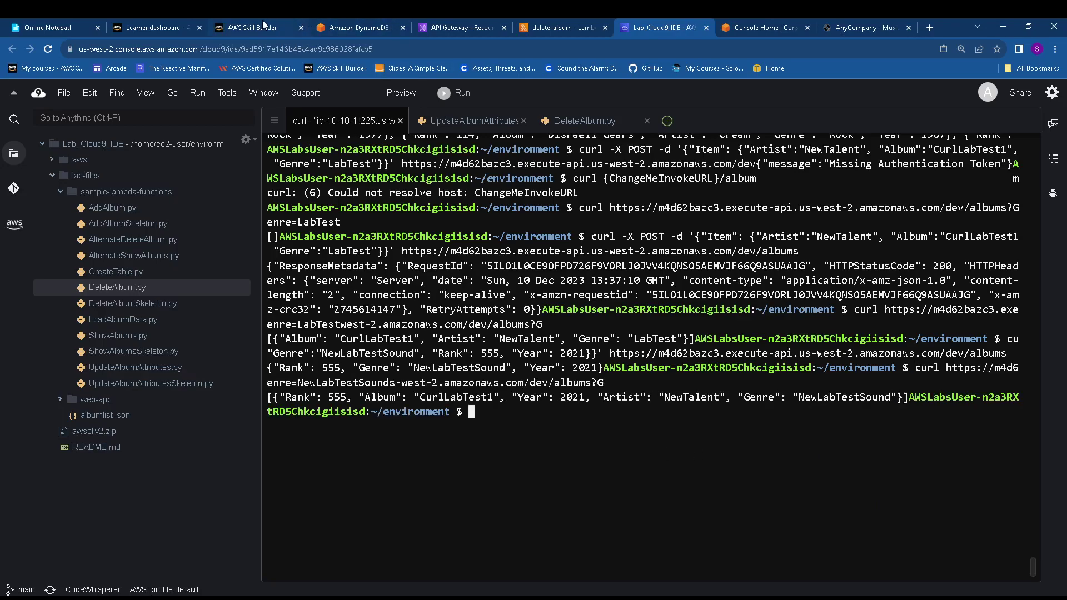
pyautogui.click(382, 29)
pyautogui.scroll(-4, 417, 382)
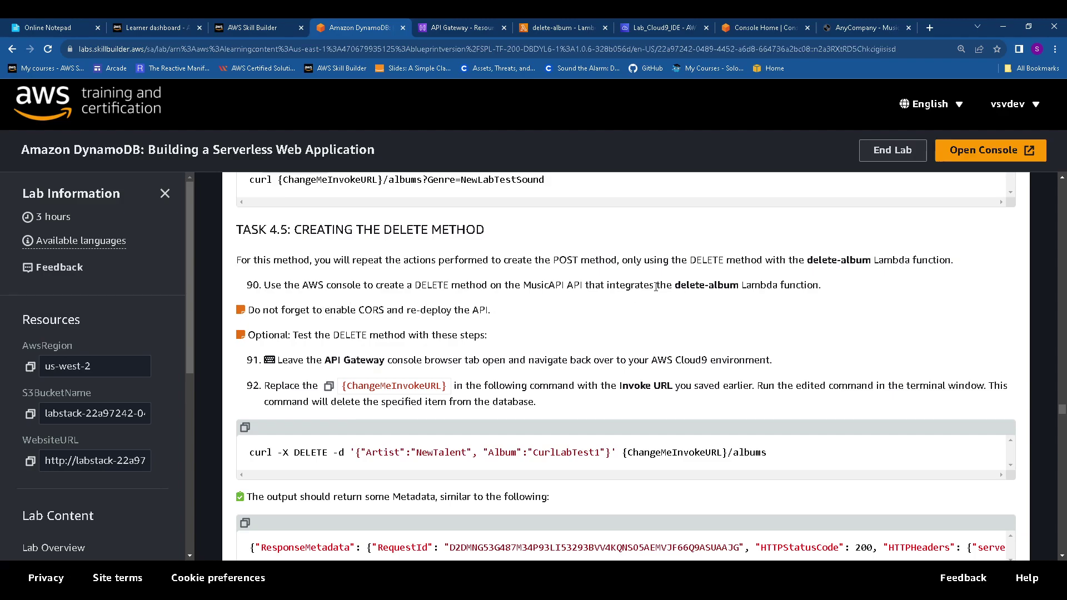
# Start a new DELETE method on the /albums resource
pyautogui.doubleClick(690, 285)
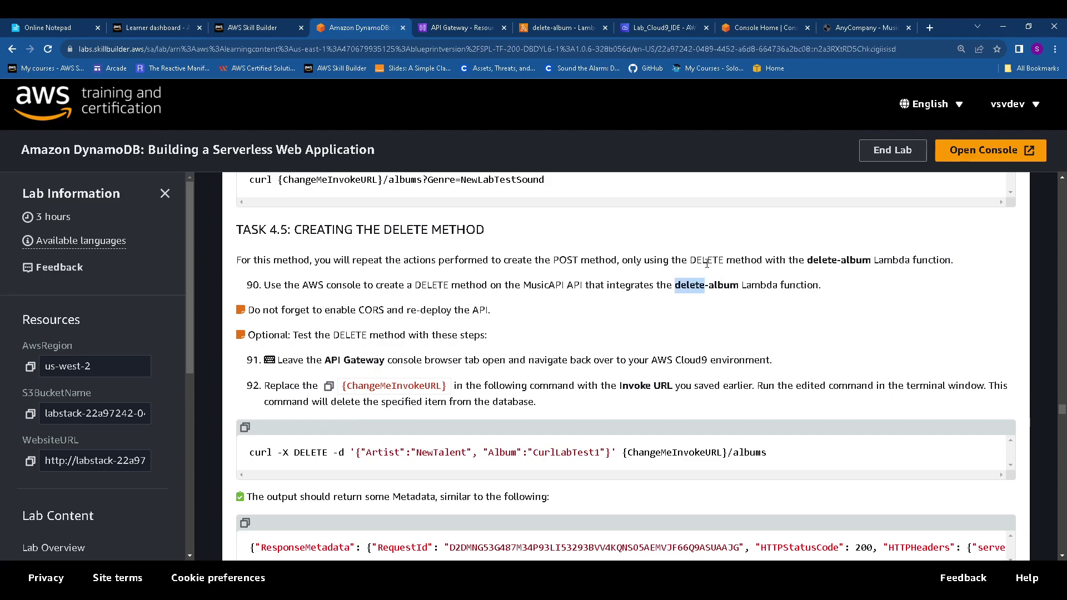
pyautogui.click(466, 28)
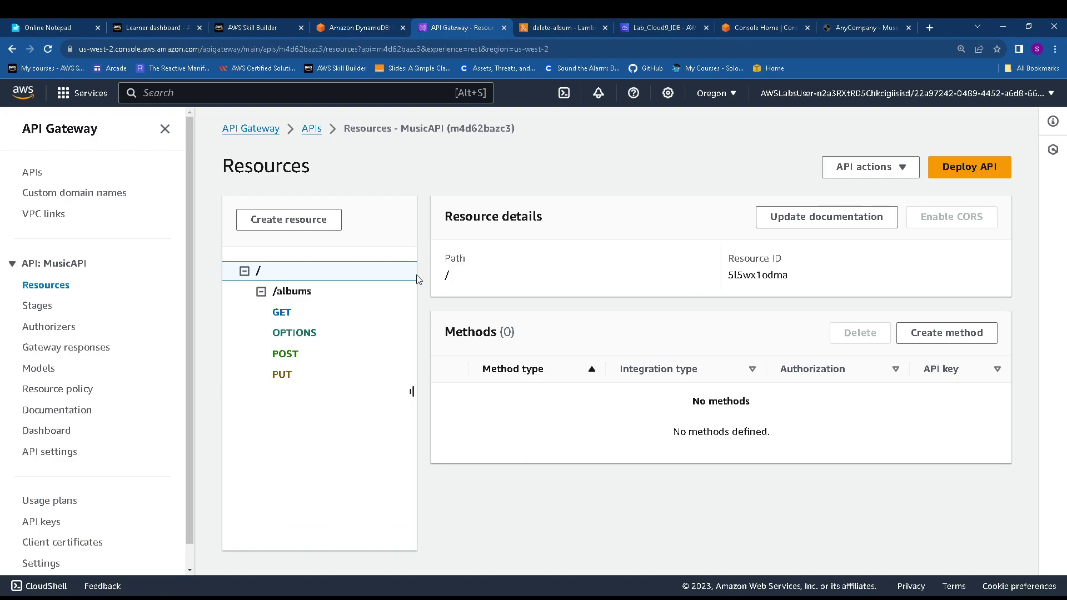
pyautogui.click(298, 294)
pyautogui.click(954, 335)
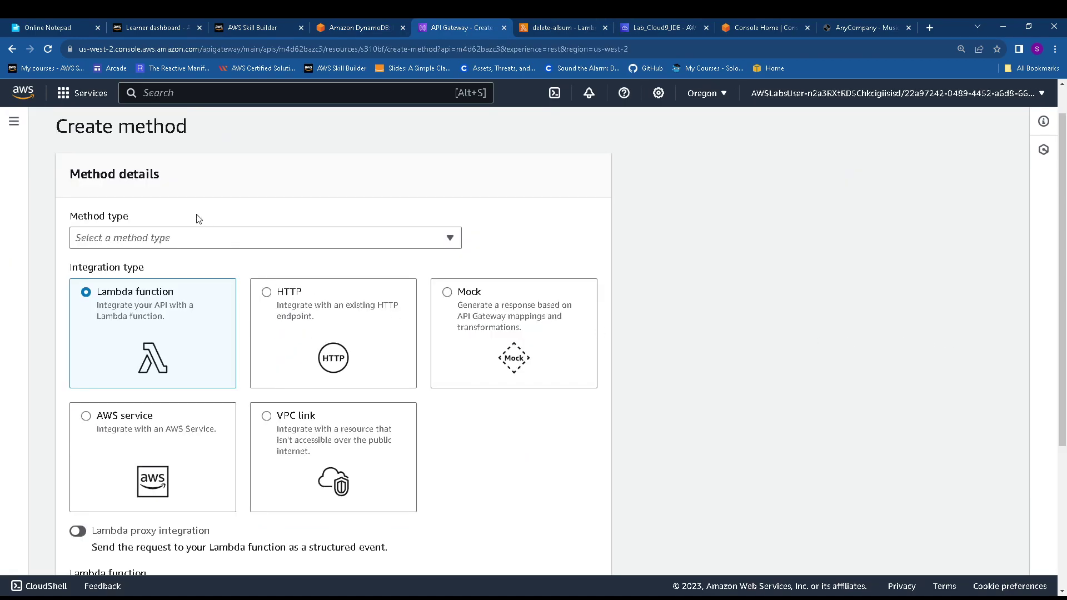
pyautogui.click(192, 241)
pyautogui.scroll(-1, 162, 308)
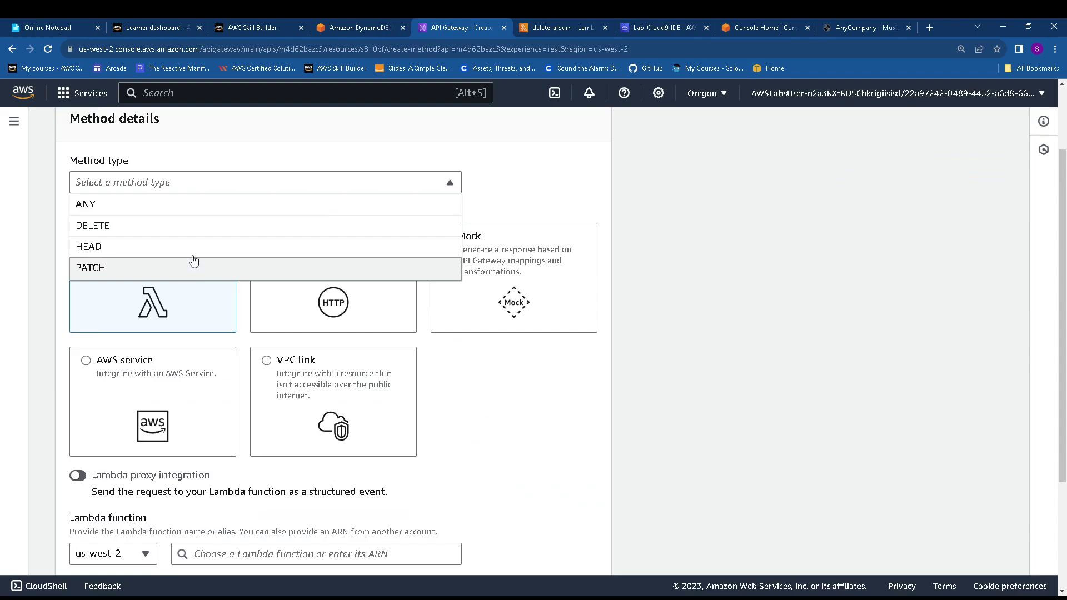
pyautogui.scroll(2, 194, 261)
pyautogui.click(129, 321)
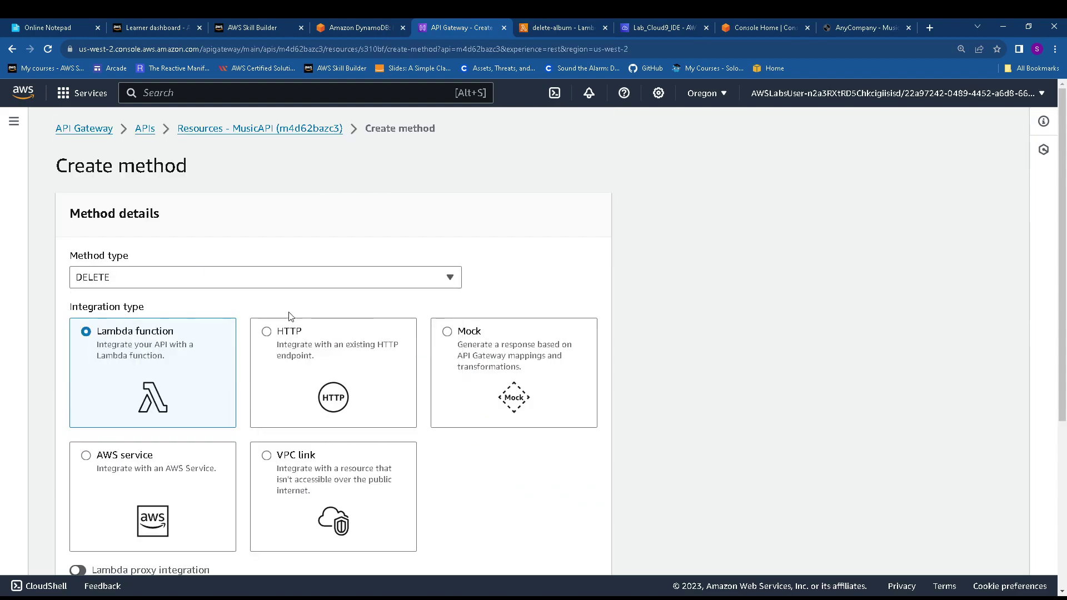
# Integrate the DELETE method with the delete-album Lambda function and create it
pyautogui.scroll(-3, 289, 316)
pyautogui.click(241, 483)
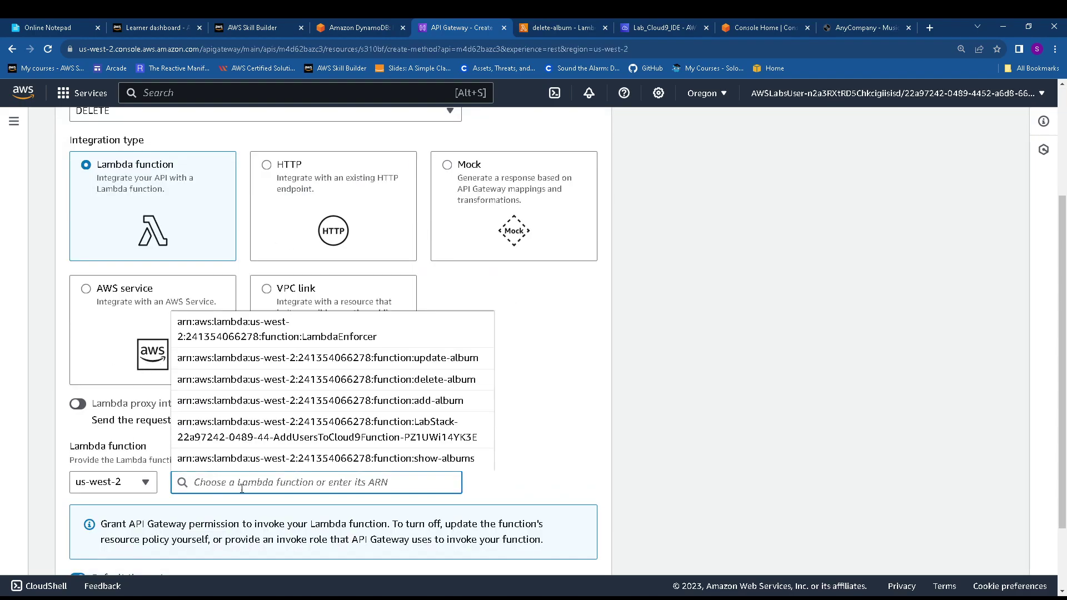
pyautogui.write('delete')
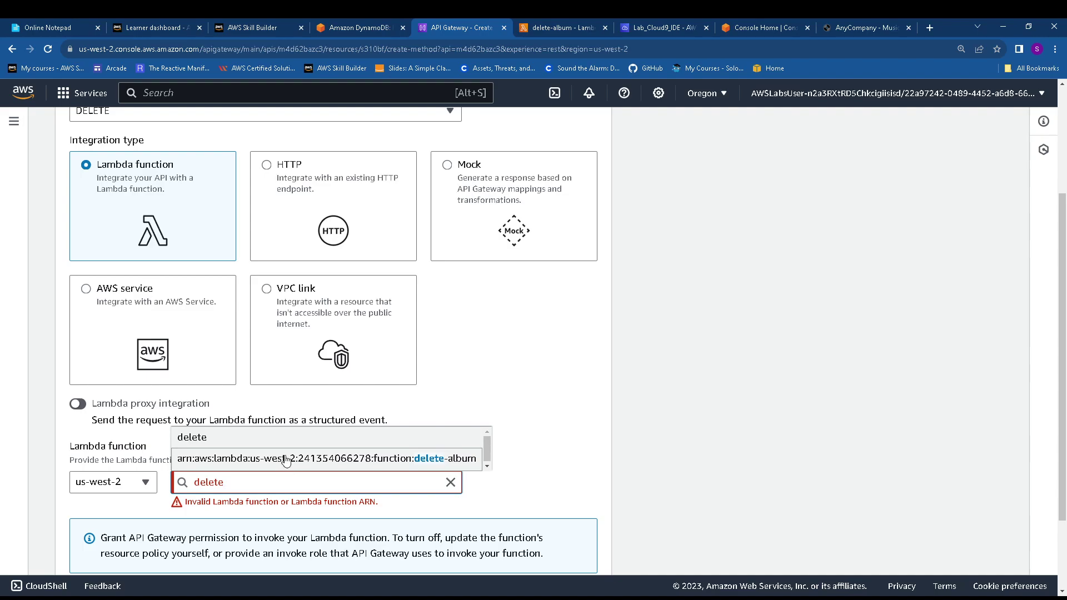
pyautogui.click(285, 459)
pyautogui.scroll(-2, 334, 333)
pyautogui.click(556, 551)
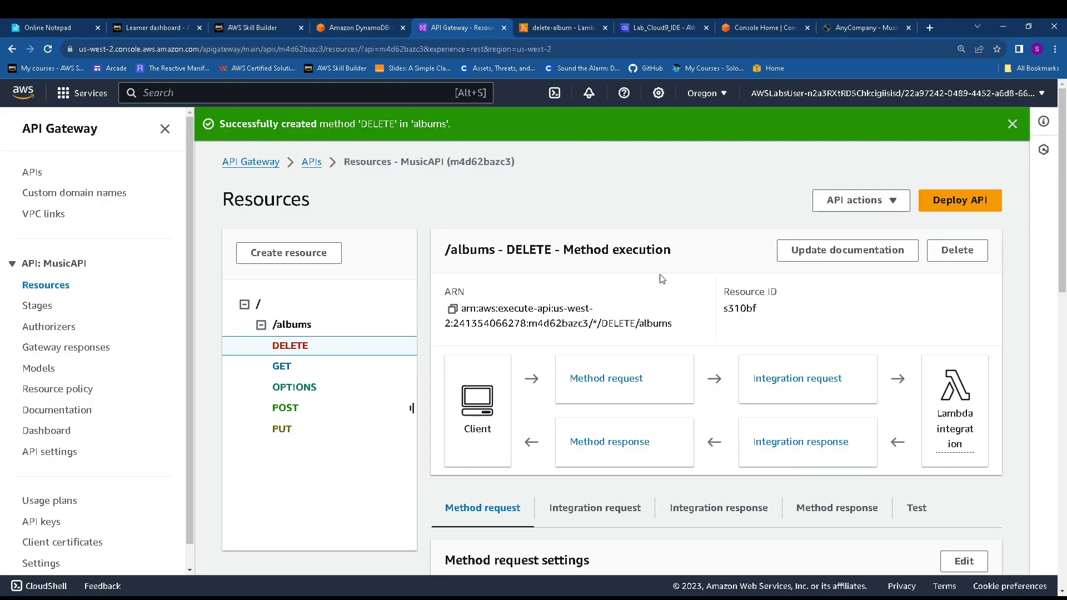
pyautogui.scroll(-3, 661, 279)
pyautogui.scroll(3, 662, 279)
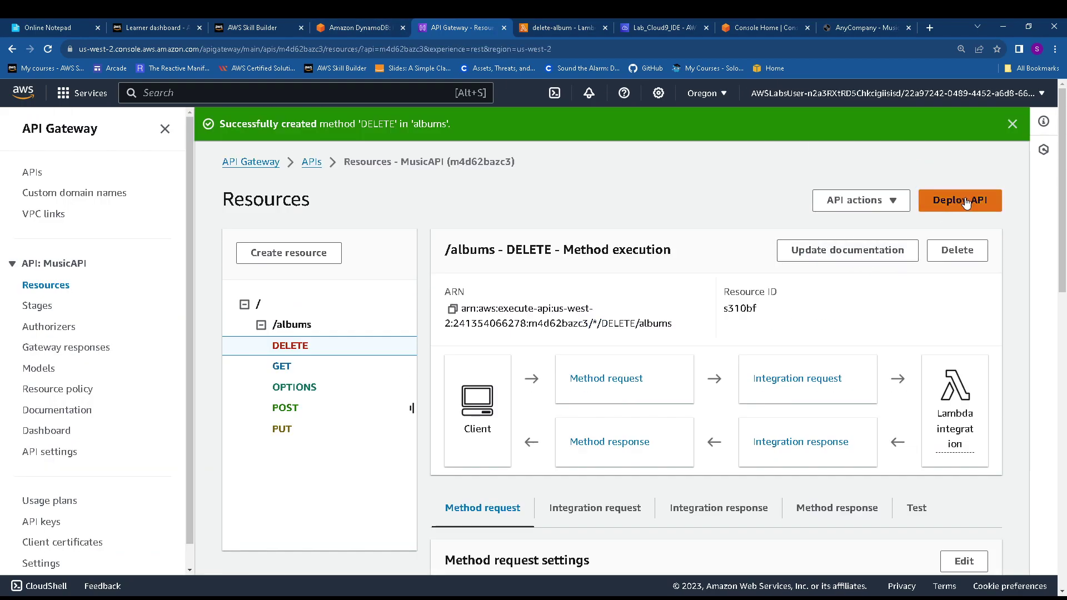
# Deploy MusicAPI to the dev stage
pyautogui.click(966, 202)
pyautogui.click(405, 333)
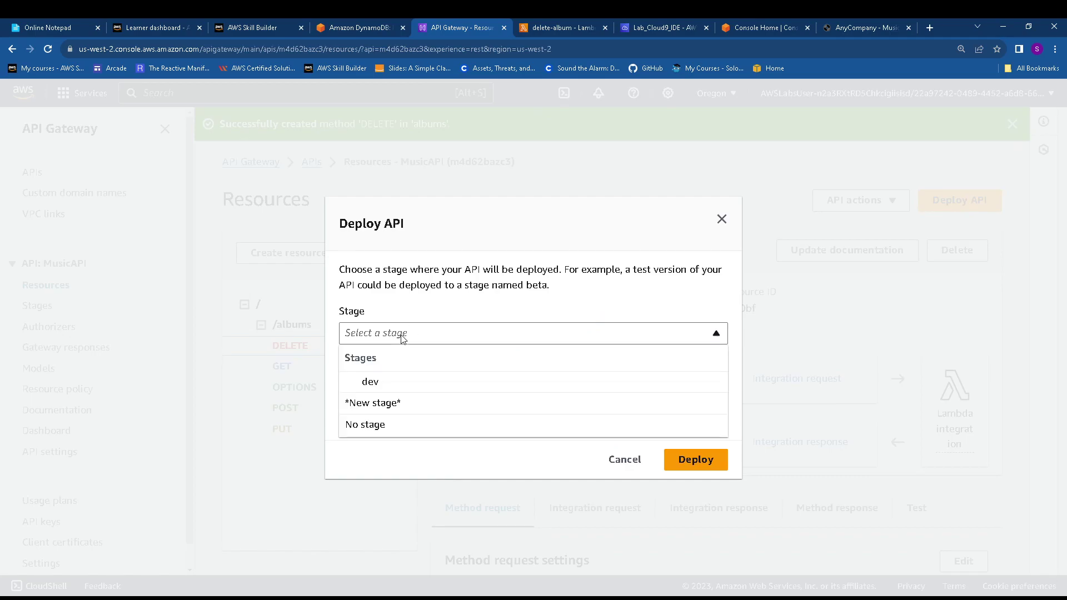
pyautogui.click(417, 383)
pyautogui.click(689, 460)
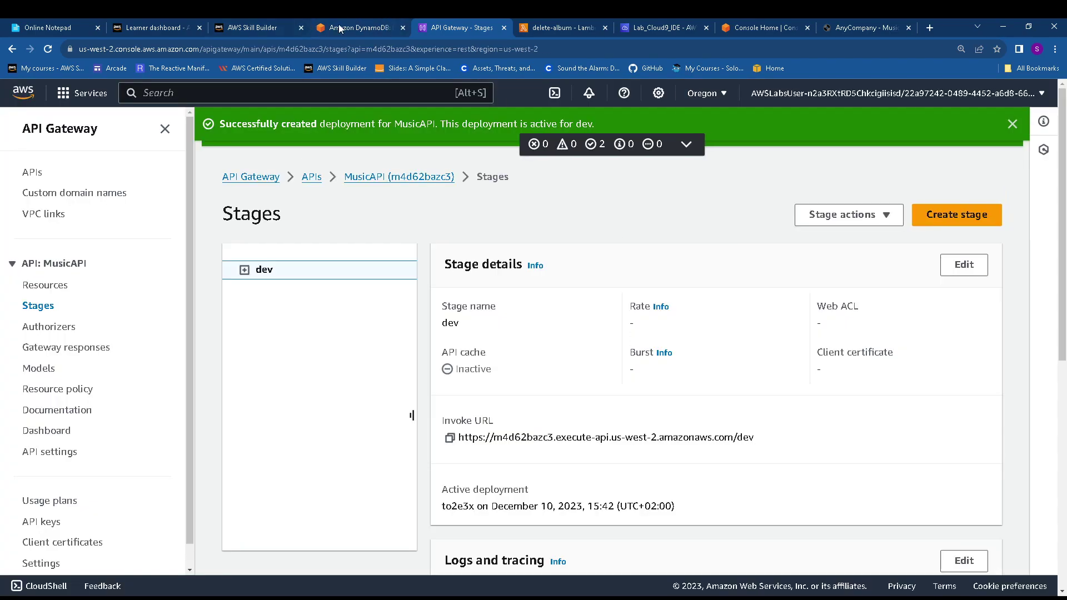
pyautogui.click(339, 26)
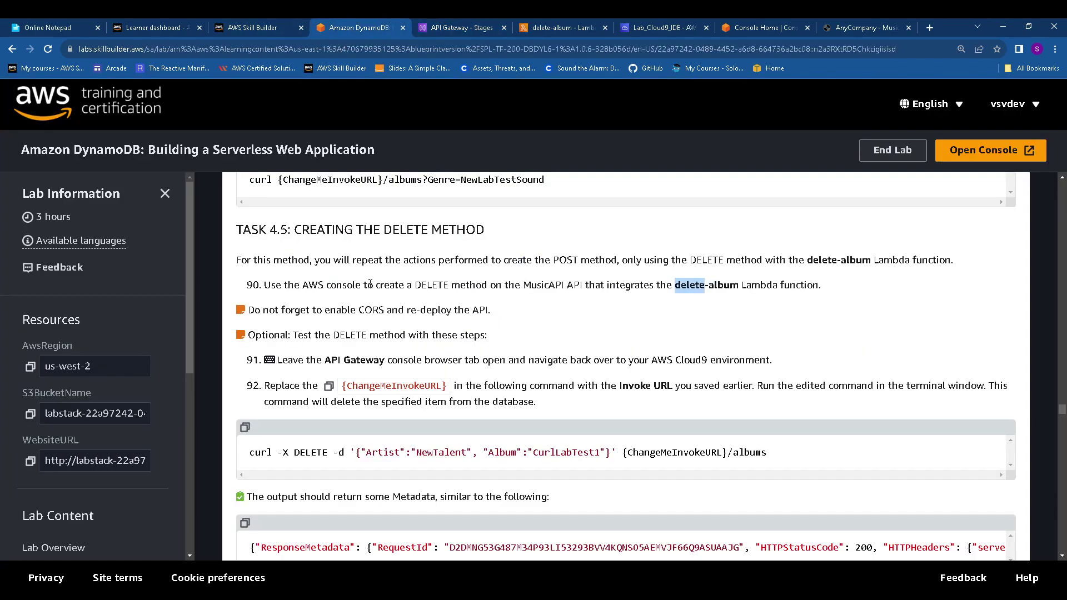
# Add the lab's DELETE curl command for CurlLabTest1 to the notes, using the dev invoke URL
pyautogui.click(244, 427)
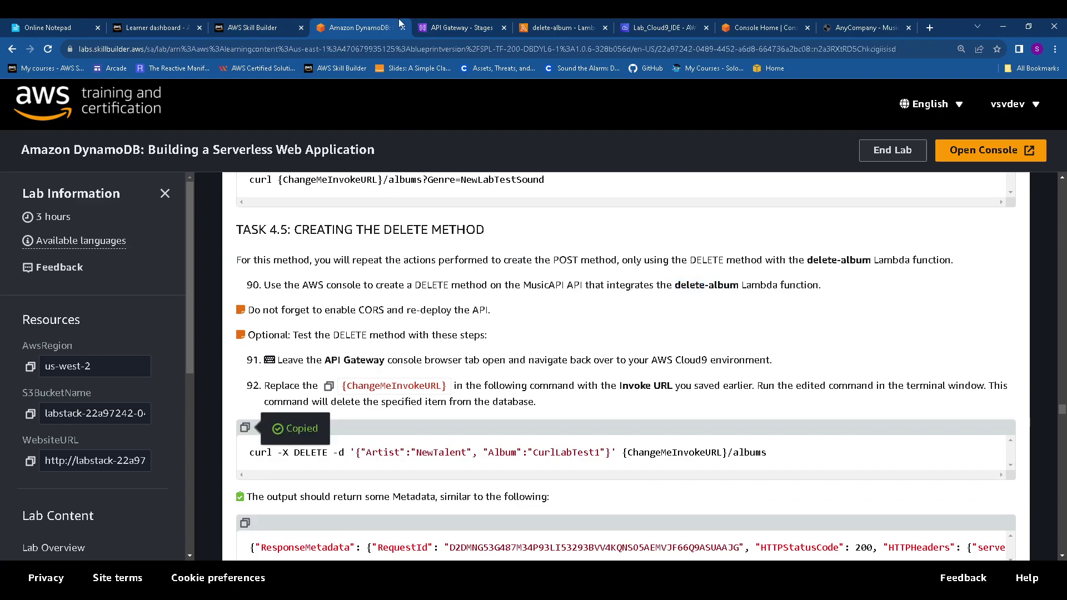
pyautogui.click(48, 28)
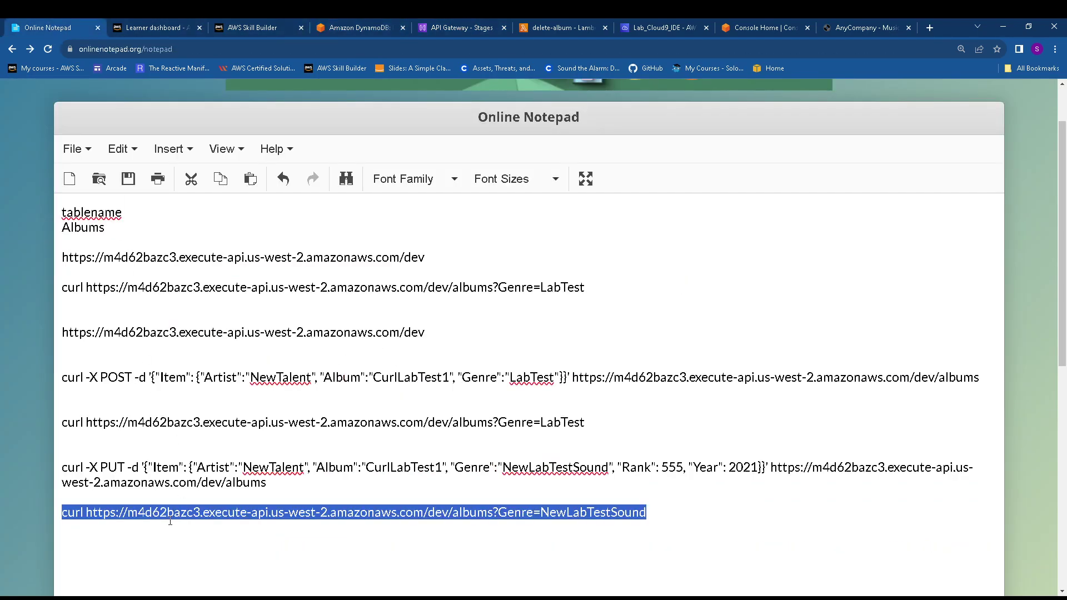
pyautogui.scroll(-3, 598, 546)
pyautogui.click(672, 422)
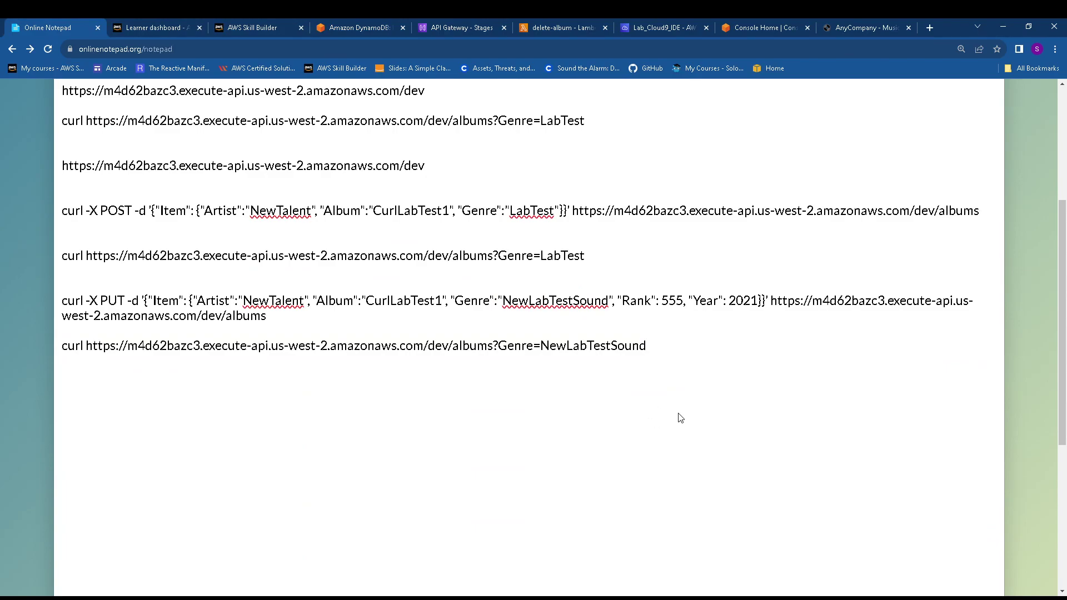
pyautogui.hotkey('ctrl', 'v')
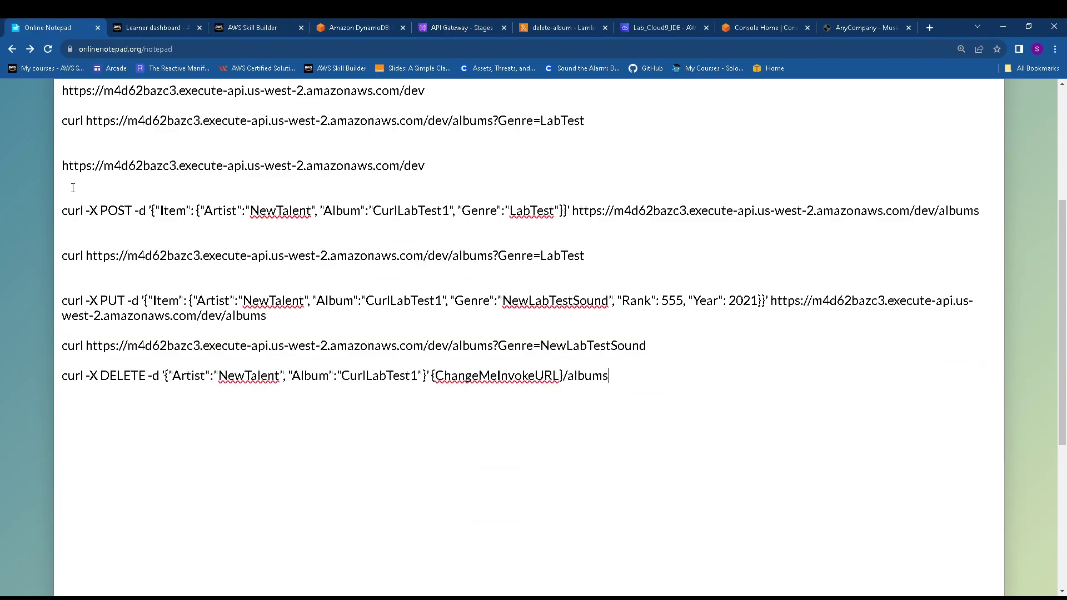
pyautogui.moveTo(63, 165); pyautogui.dragTo(447, 169)
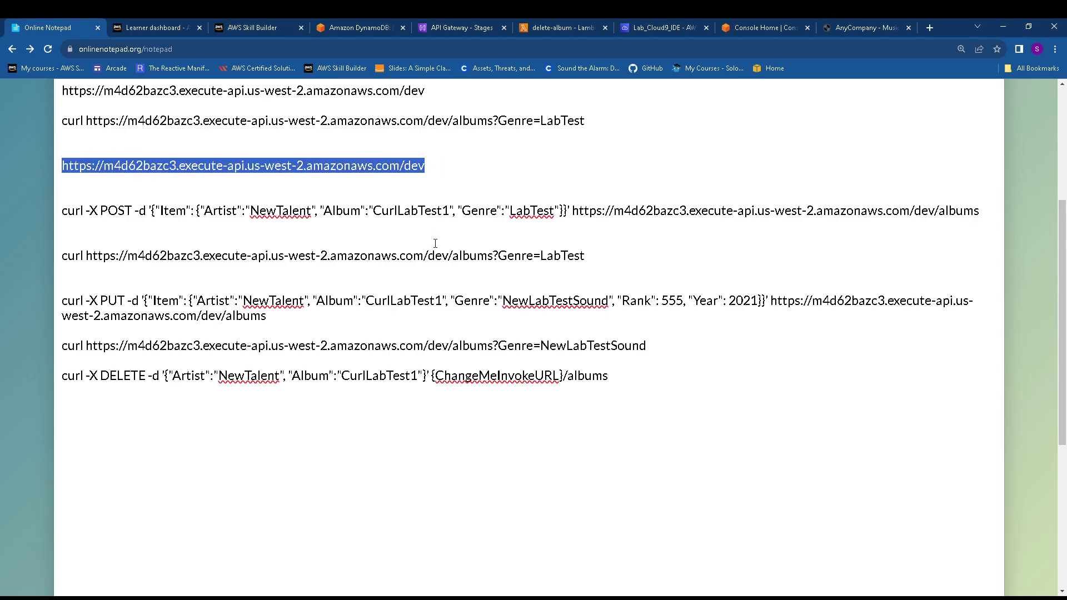
pyautogui.click(432, 375)
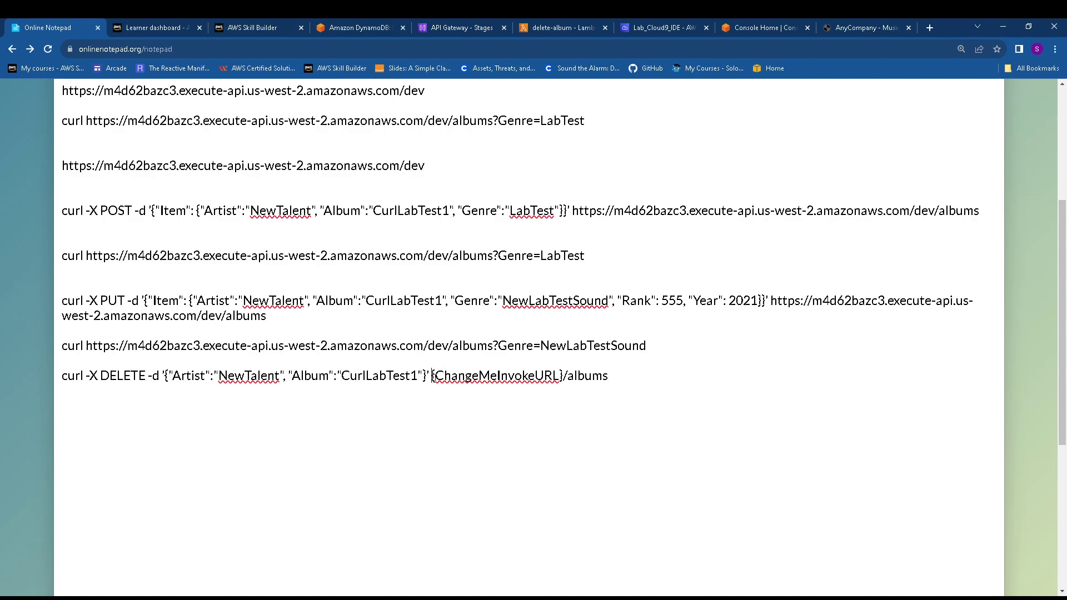
pyautogui.press('Delete')
pyautogui.press('Delete')
pyautogui.press('Delete')
pyautogui.press('Delete')
pyautogui.press('Delete')
pyautogui.press('Delete')
pyautogui.press('Delete')
pyautogui.press('Delete')
pyautogui.press('Delete')
pyautogui.press('Delete')
pyautogui.press('Delete')
pyautogui.press('Delete')
pyautogui.press('Delete')
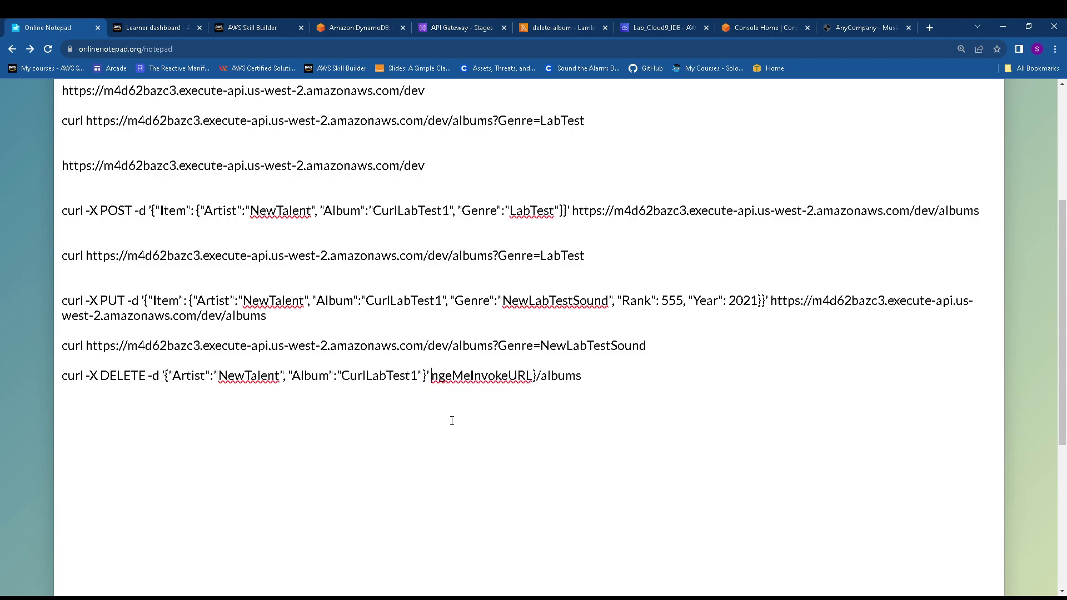
pyautogui.press('Delete')
pyautogui.press('Delete')
pyautogui.press('Delete')
pyautogui.press('Delete')
pyautogui.press('Delete')
pyautogui.press('Delete')
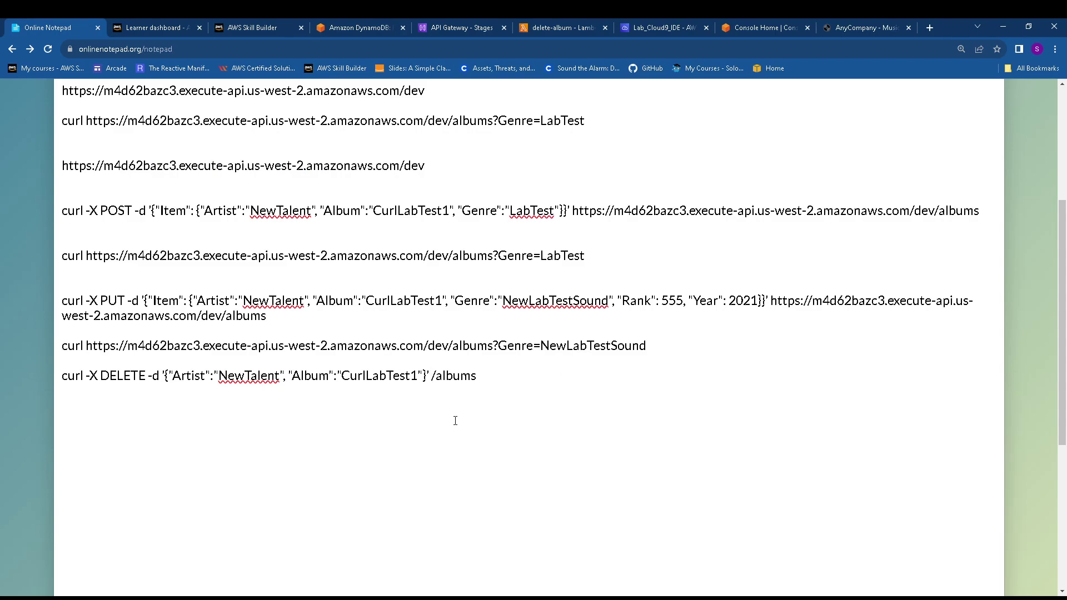
pyautogui.hotkey('ctrl', 'v')
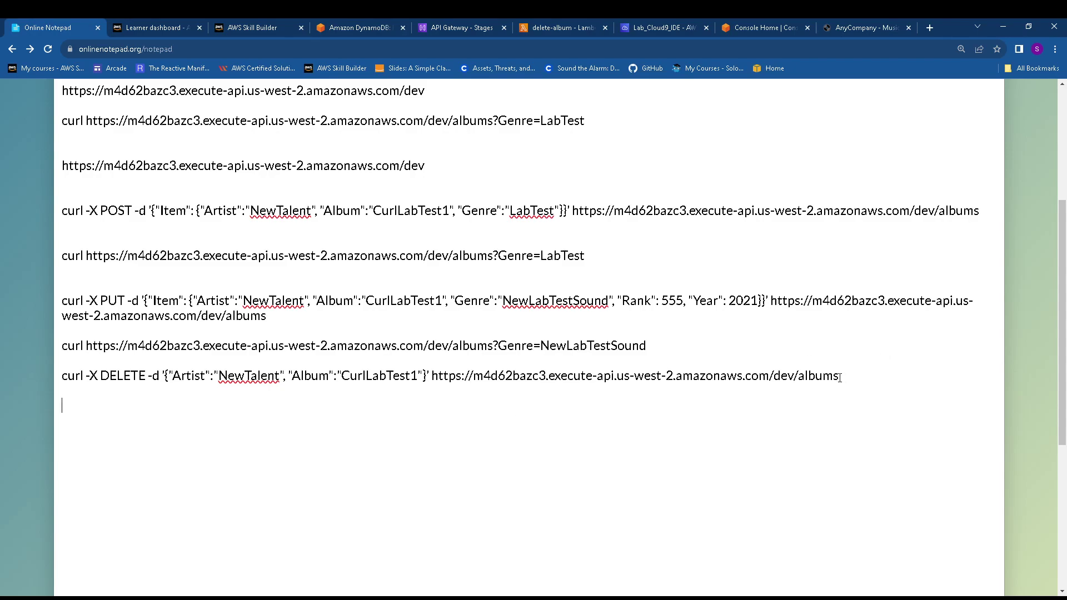
# Add the NewLabTestSound GET curl command with the dev invoke URL, then copy the DELETE command
pyautogui.click(358, 25)
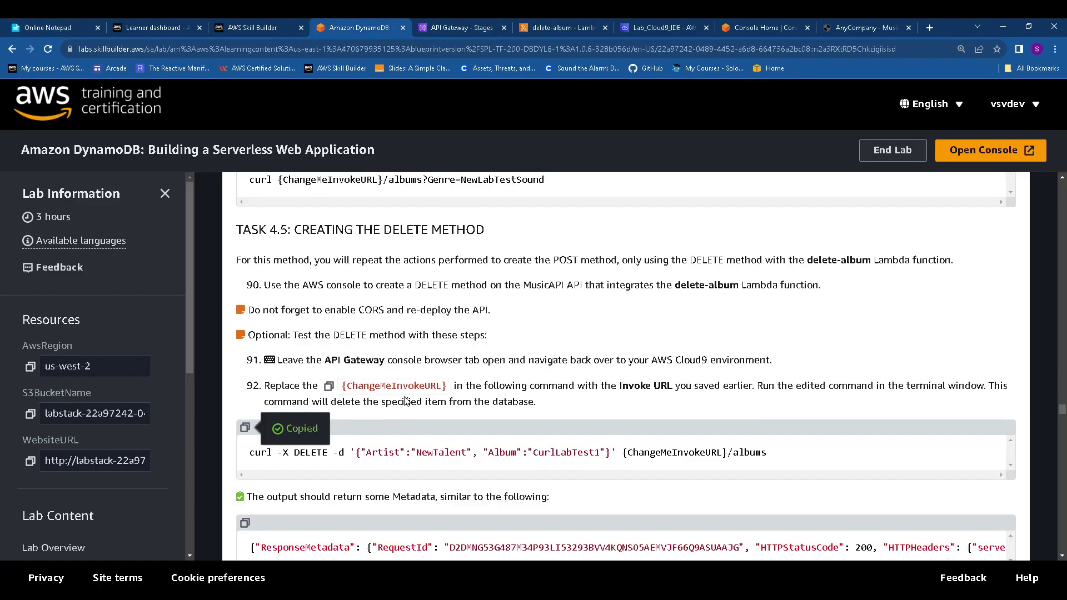
pyautogui.scroll(-4, 359, 392)
pyautogui.scroll(-1, 358, 392)
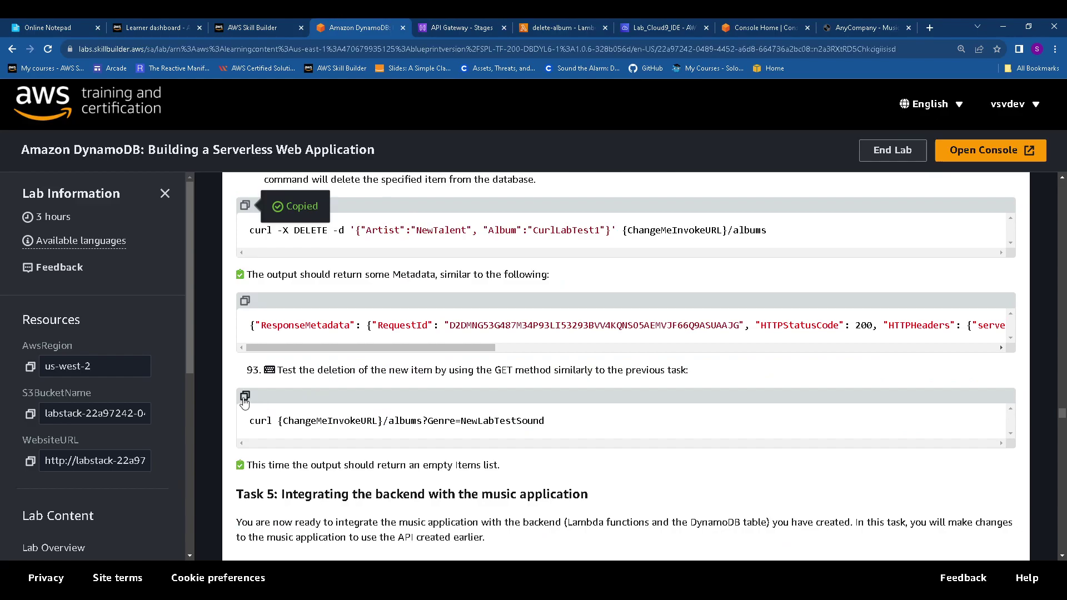
pyautogui.click(246, 397)
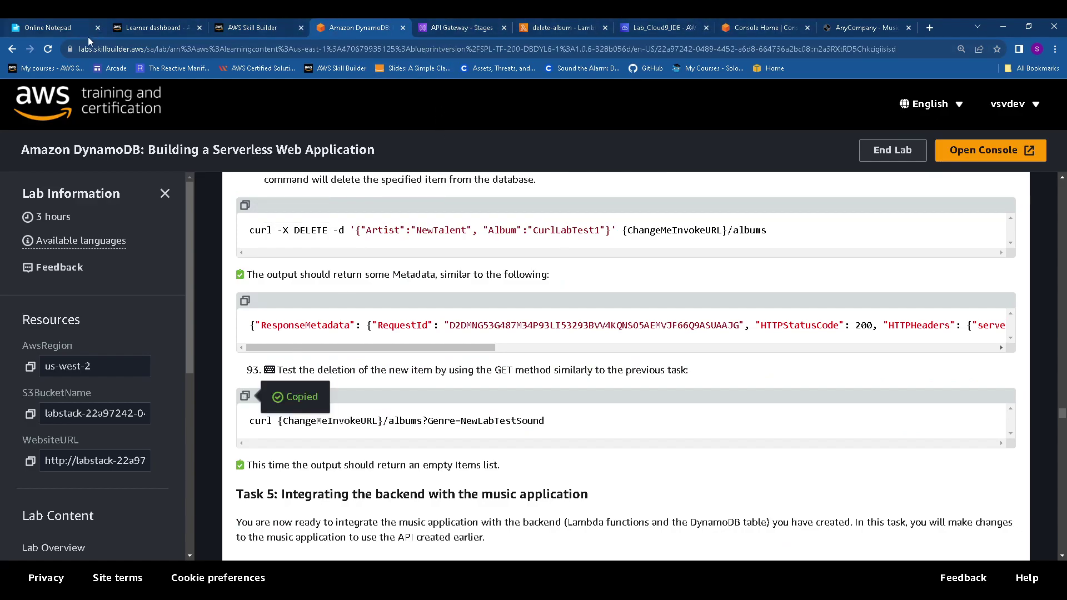
pyautogui.click(50, 28)
pyautogui.click(135, 423)
pyautogui.hotkey('ctrl', 'v')
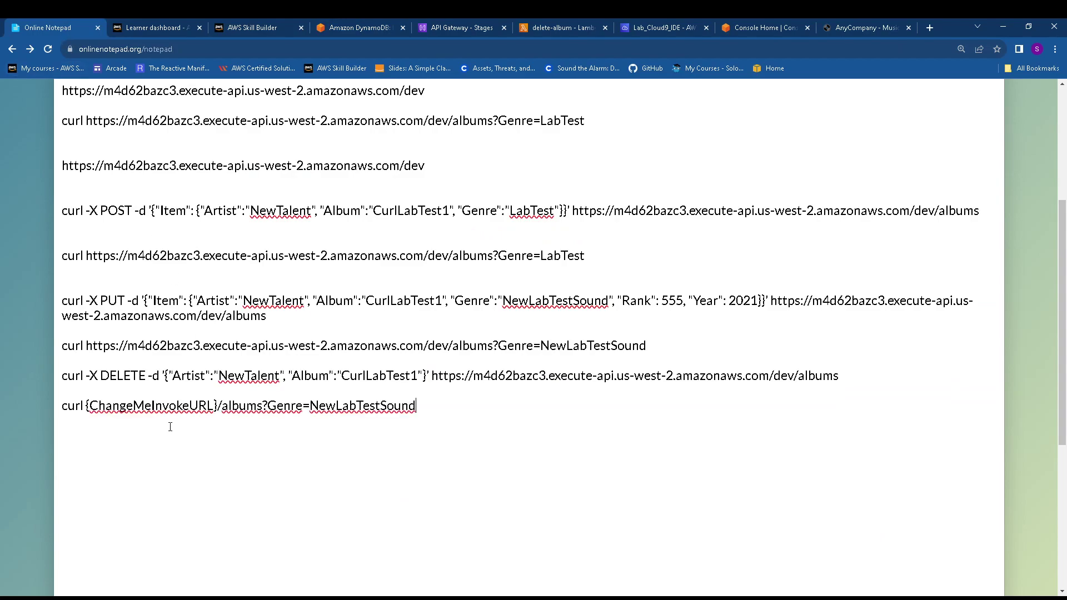
pyautogui.click(221, 401)
pyautogui.press('BackSpace')
pyautogui.press('BackSpace')
pyautogui.press('BackSpace')
pyautogui.press('BackSpace')
pyautogui.press('BackSpace')
pyautogui.press('BackSpace')
pyautogui.press('BackSpace')
pyautogui.press('BackSpace')
pyautogui.press('BackSpace')
pyautogui.press('BackSpace')
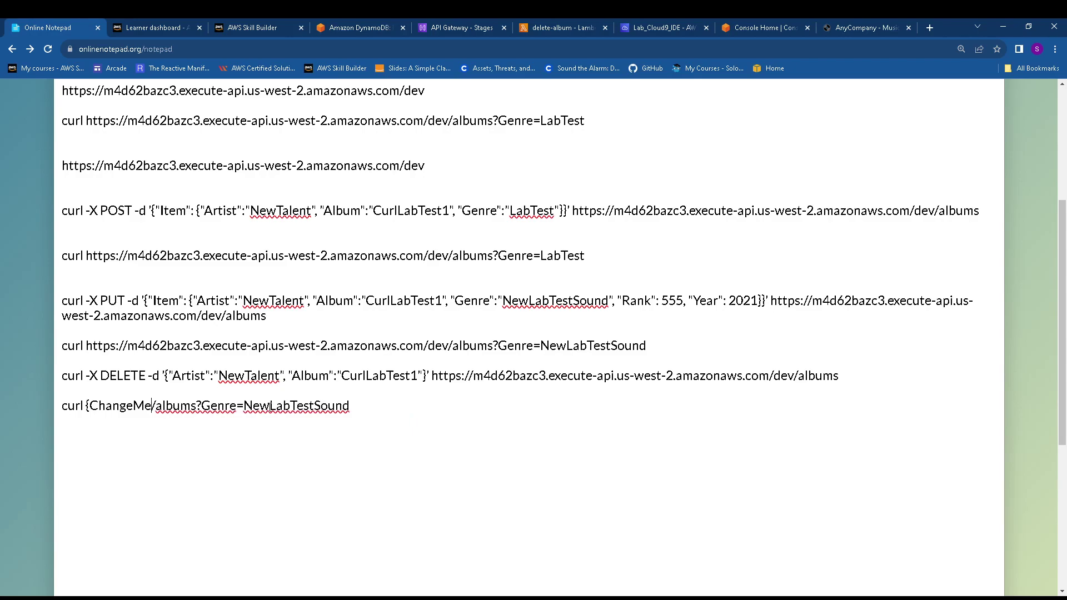
pyautogui.press('BackSpace')
pyautogui.press('BackSpace')
pyautogui.press('BackSpace')
pyautogui.press('BackSpace')
pyautogui.press('BackSpace')
pyautogui.press('BackSpace')
pyautogui.press('BackSpace')
pyautogui.press('BackSpace')
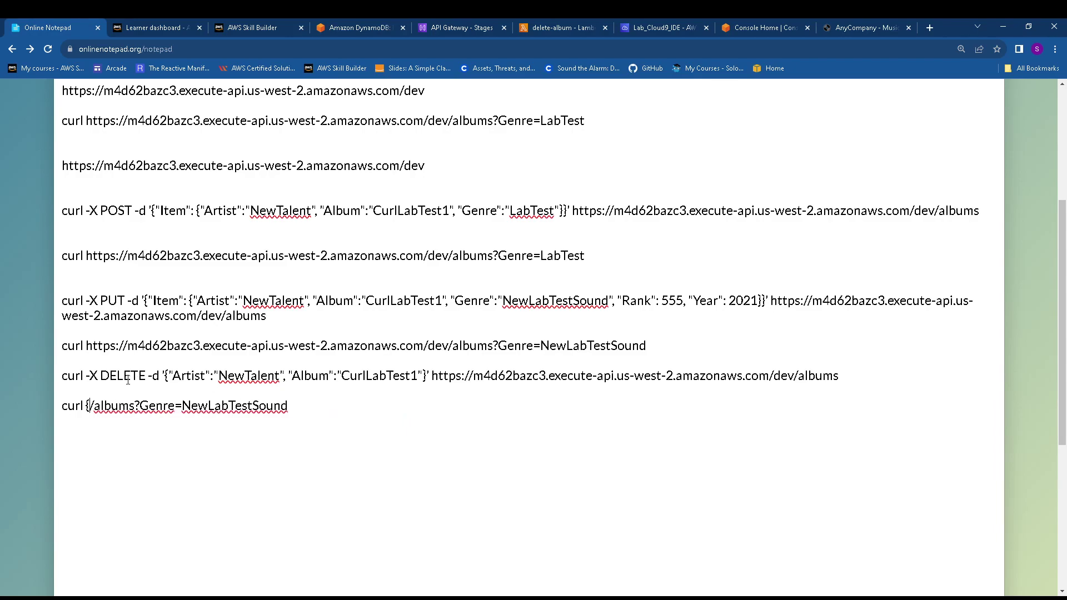
pyautogui.press('BackSpace')
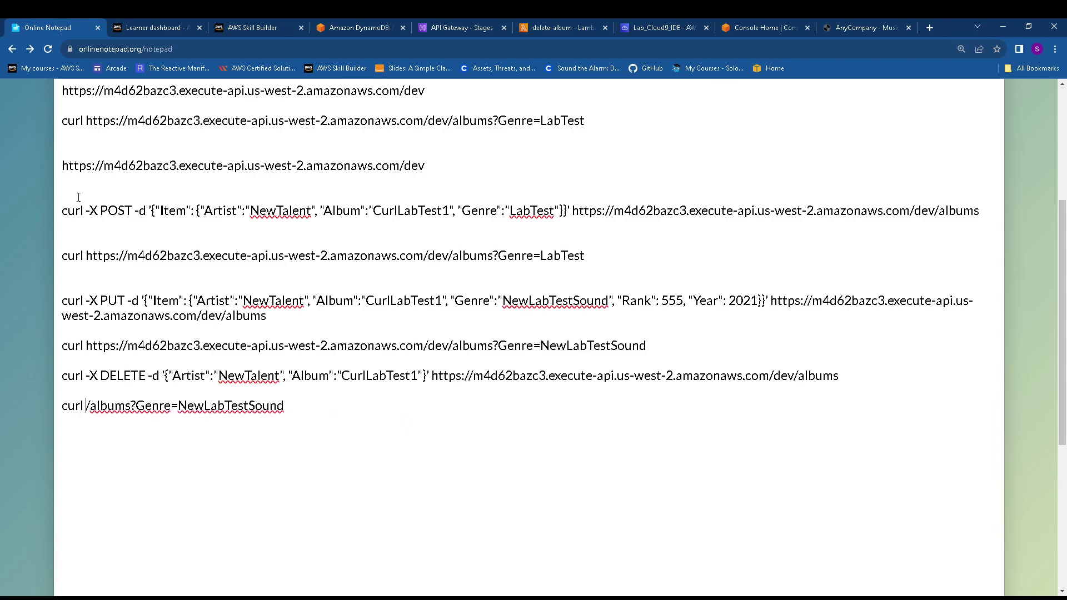
pyautogui.moveTo(67, 165)
pyautogui.mouseDown()
pyautogui.moveTo(428, 166)
pyautogui.moveTo(62, 166)
pyautogui.mouseUp()
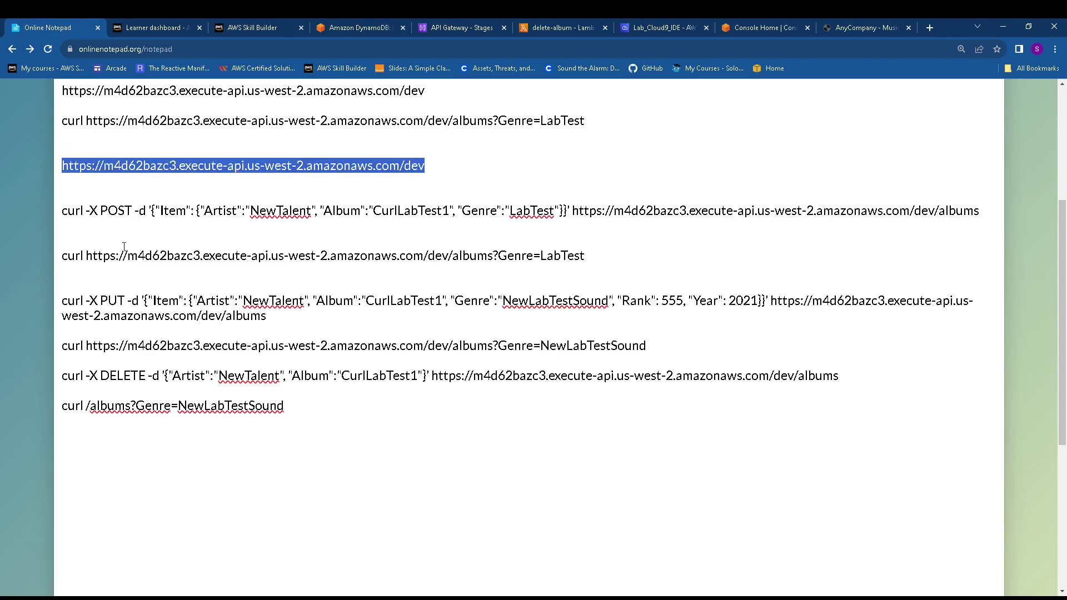
pyautogui.click(86, 406)
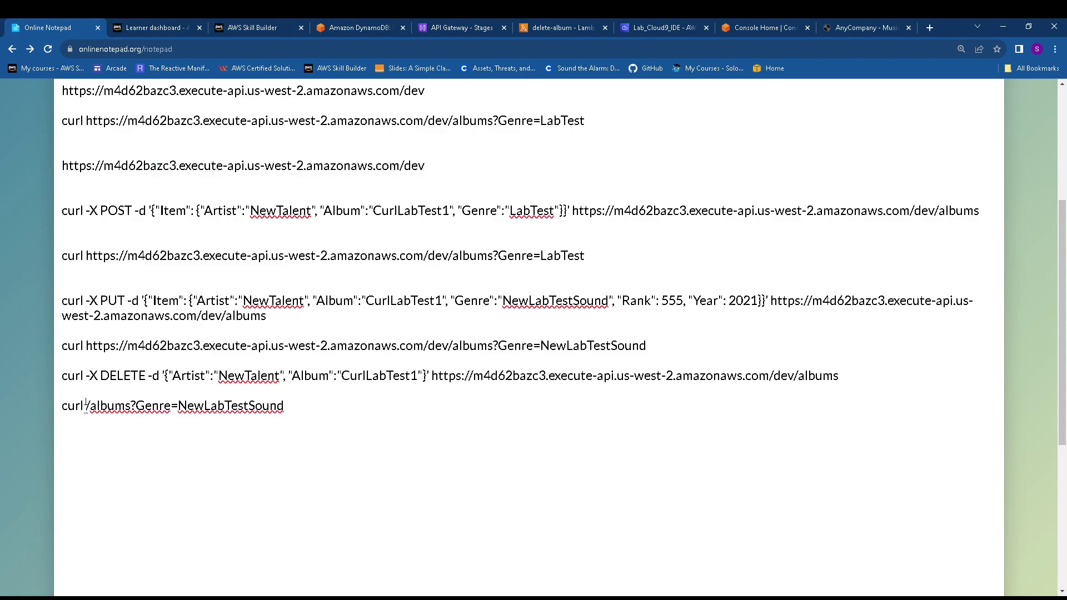
pyautogui.hotkey('ctrl', 'v')
pyautogui.moveTo(869, 385); pyautogui.dragTo(62, 378)
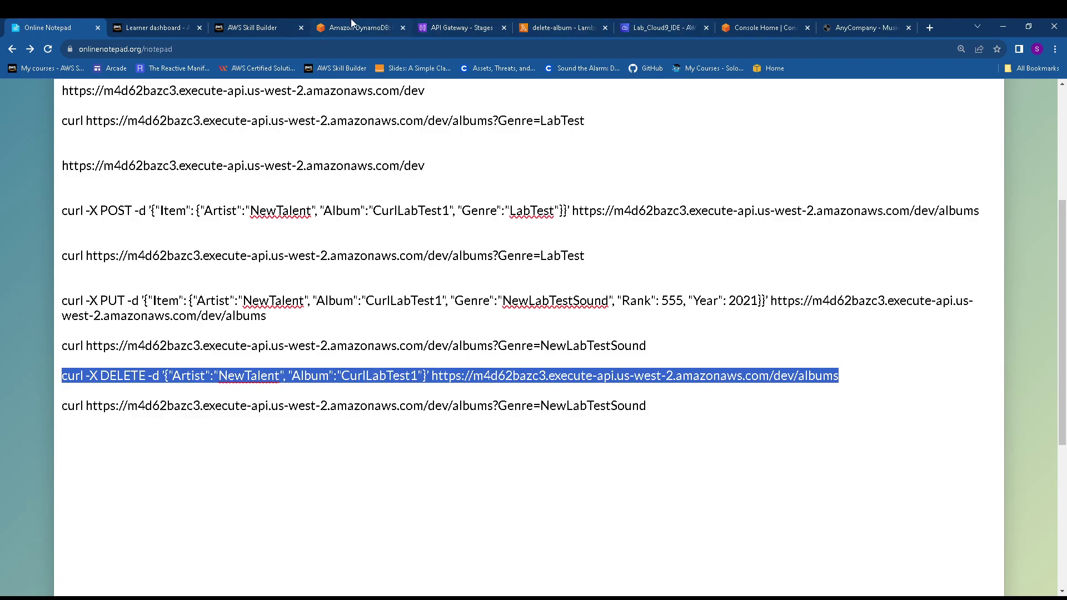
pyautogui.click(699, 22)
# Run the DELETE command in the Cloud9 terminal, then the NewLabTestSound GET query, which returns an empty list
pyautogui.rightClick(518, 432)
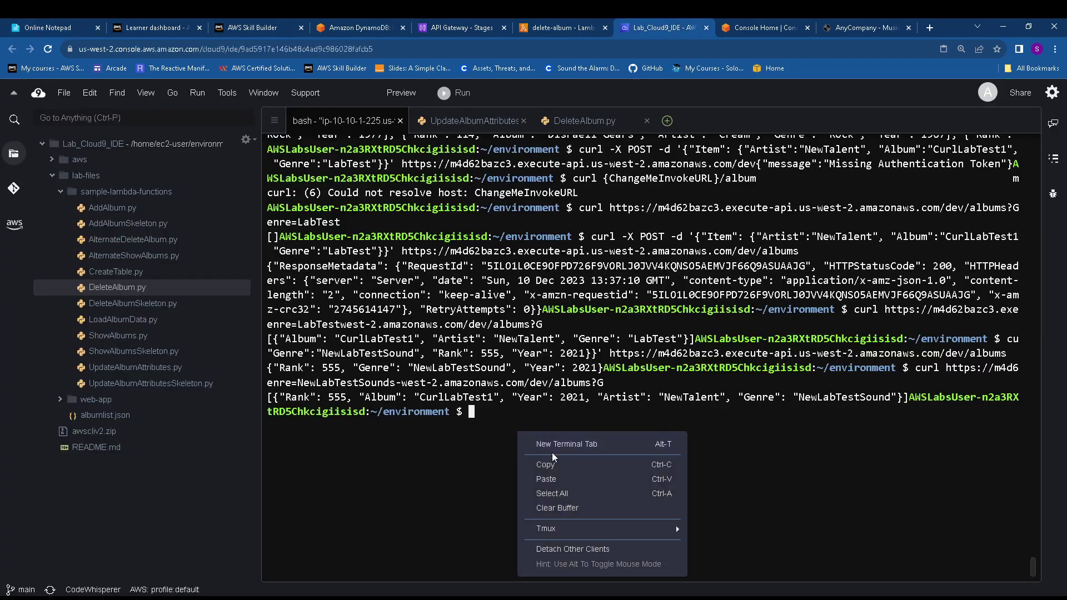
pyautogui.click(573, 481)
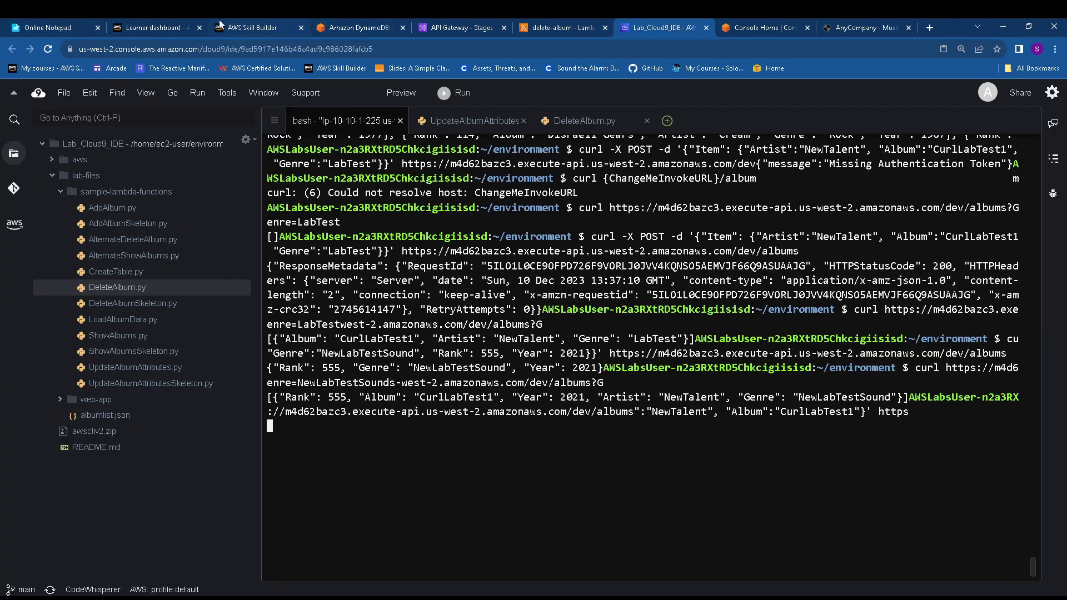
pyautogui.click(67, 26)
pyautogui.moveTo(647, 407); pyautogui.dragTo(40, 415)
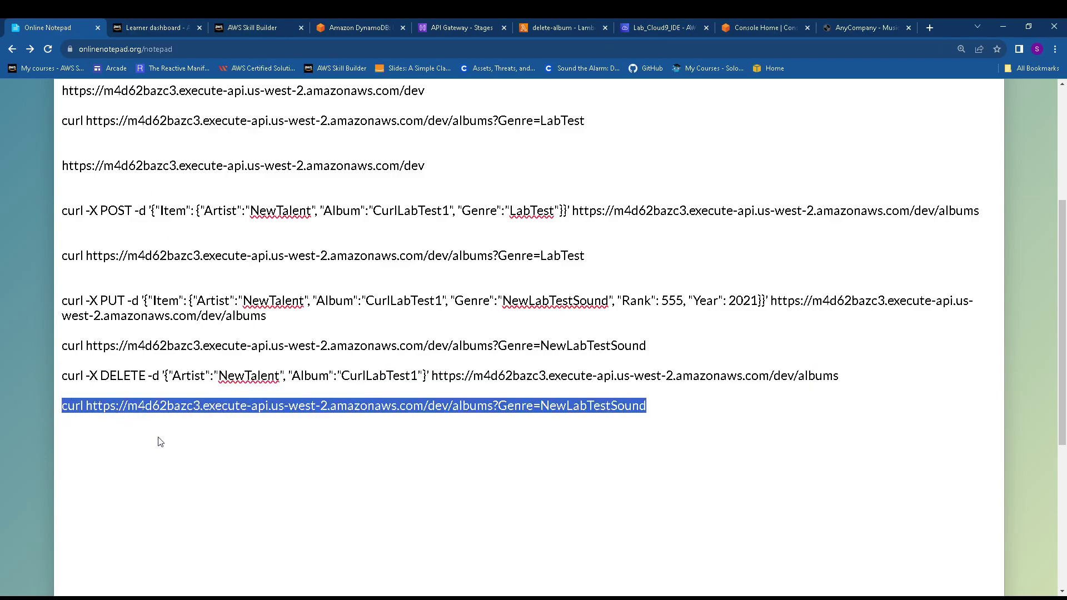
pyautogui.click(667, 20)
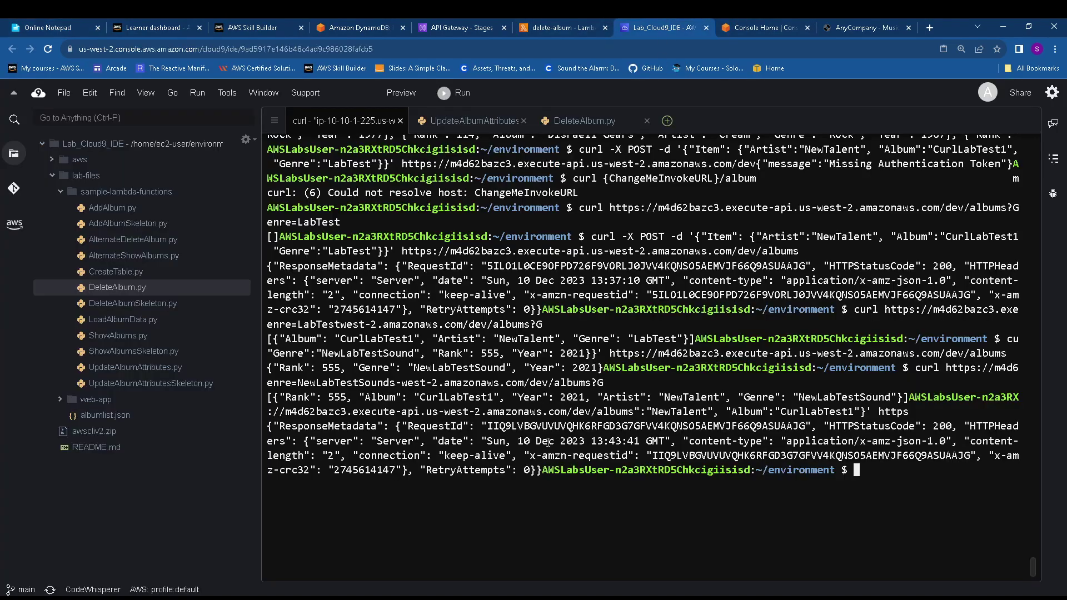
pyautogui.rightClick(607, 506)
pyautogui.click(645, 505)
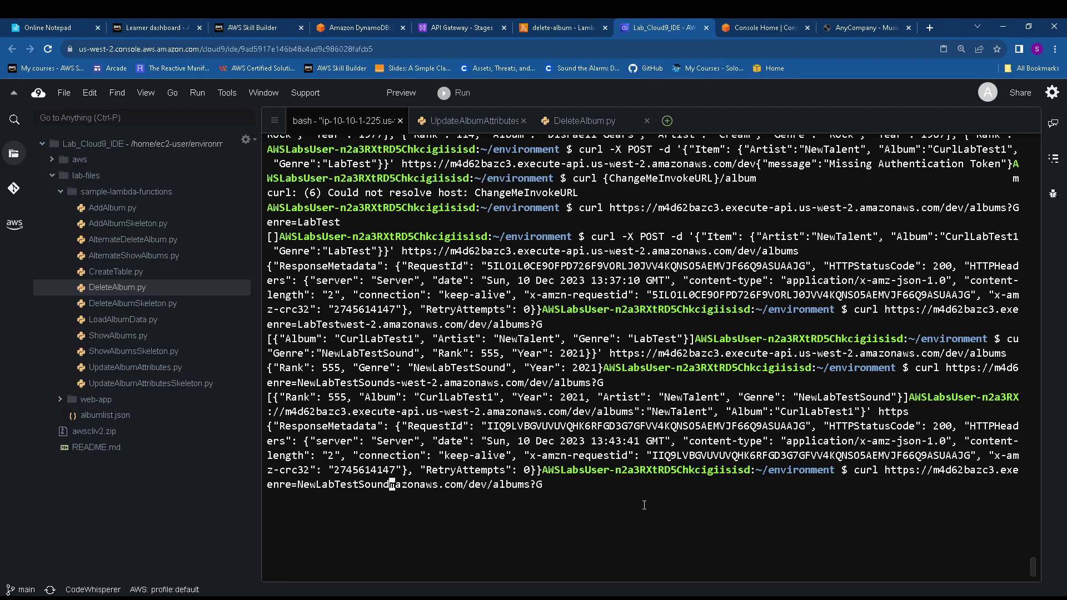
pyautogui.press('Return')
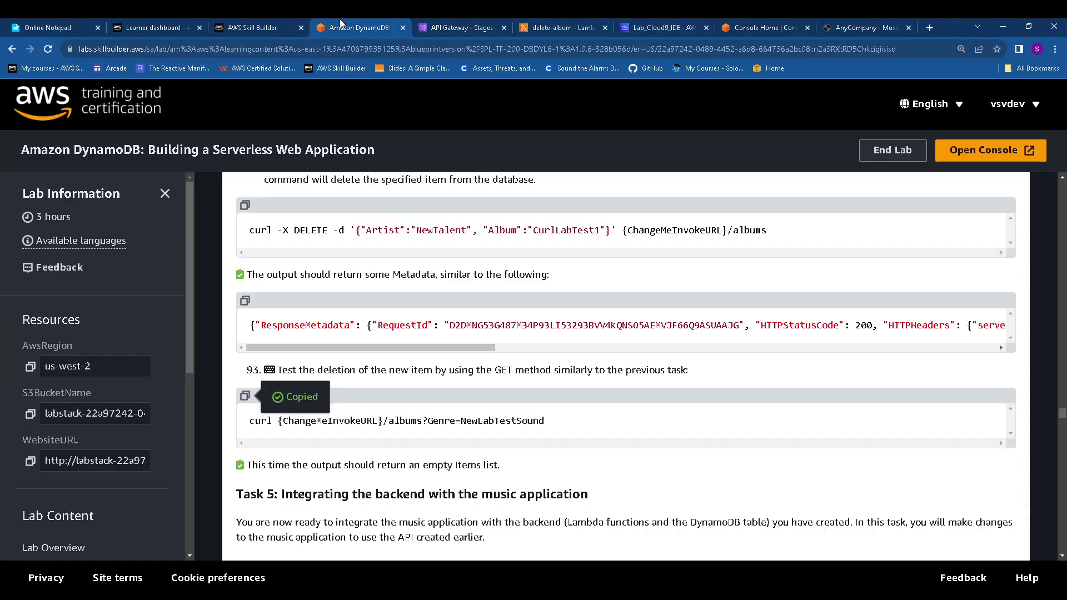
pyautogui.click(356, 27)
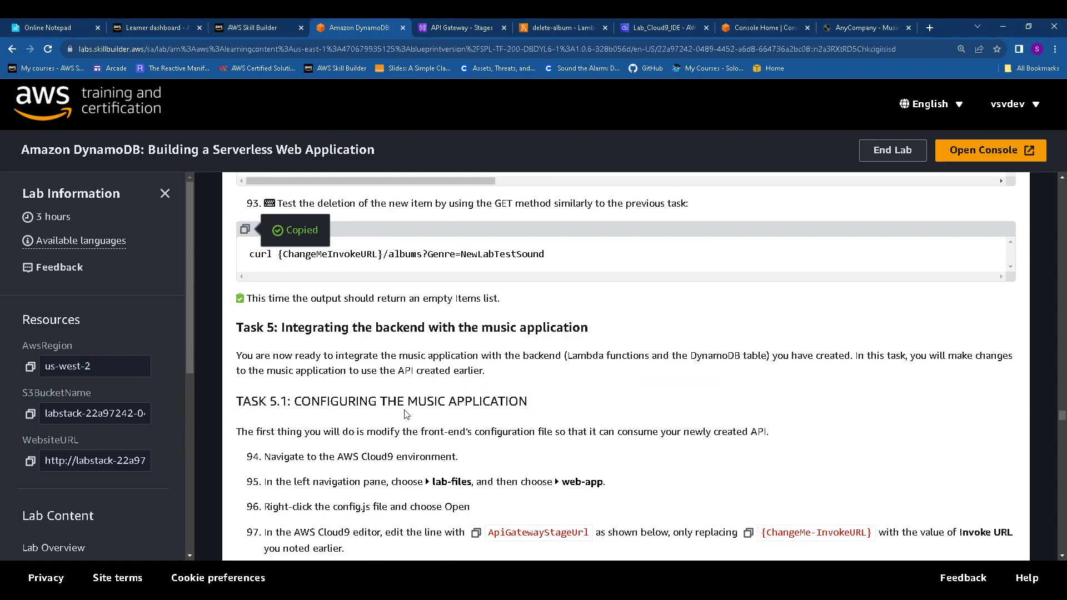
# Read Task 5.1, Configuring the Music Application, in the lab guide
pyautogui.scroll(-1, 403, 395)
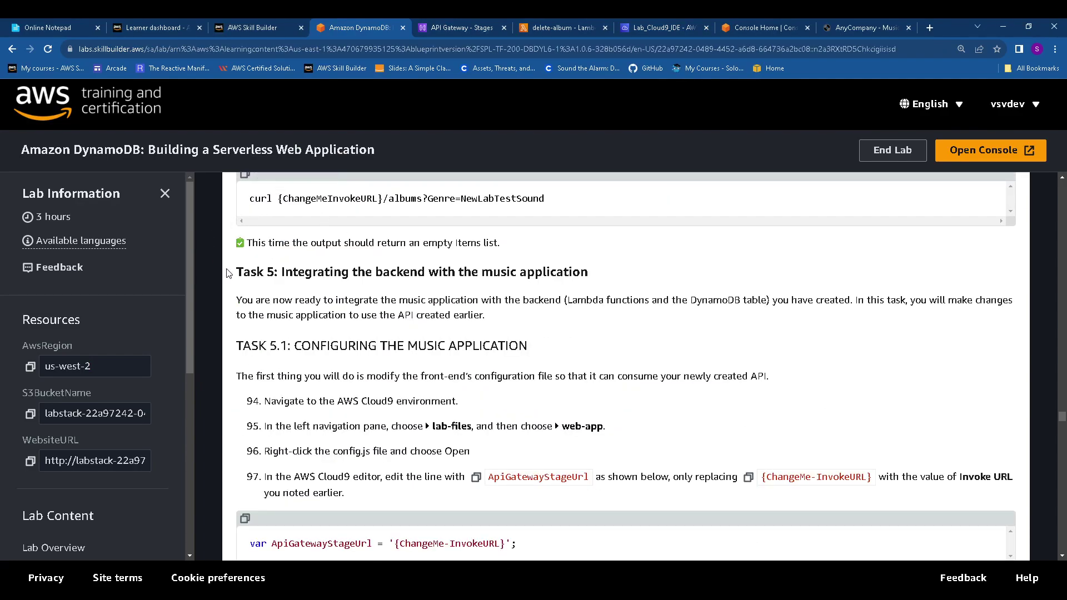
pyautogui.moveTo(228, 275); pyautogui.dragTo(703, 275)
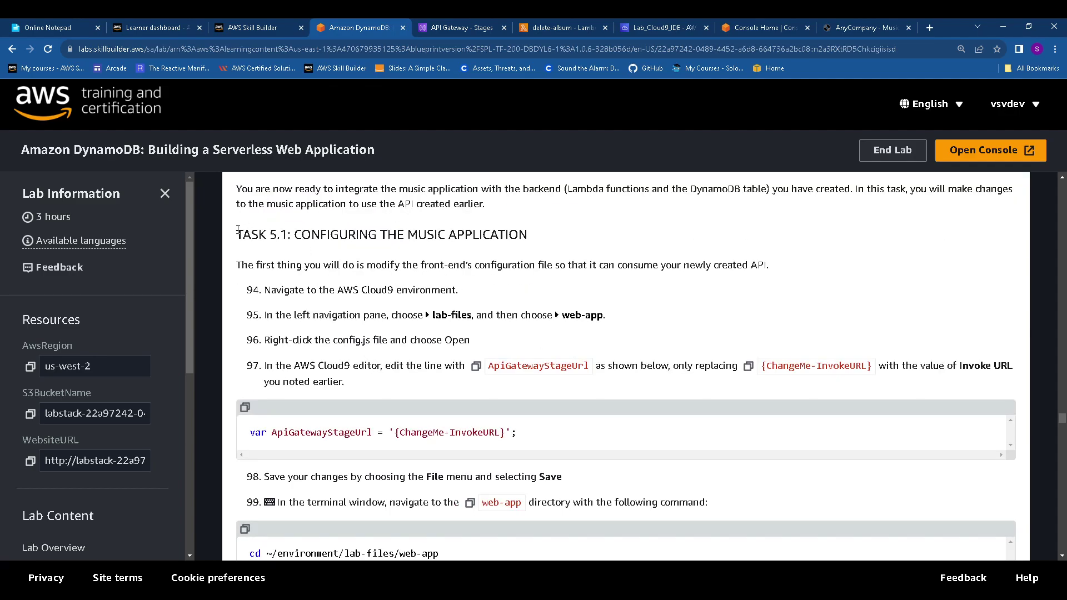
pyautogui.moveTo(237, 230); pyautogui.dragTo(553, 239)
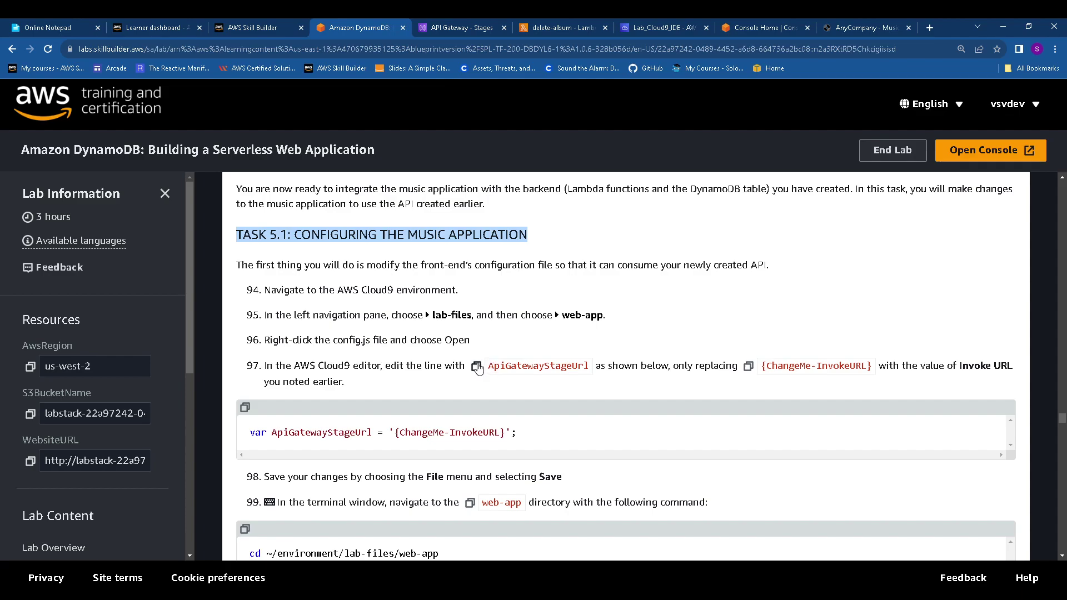
pyautogui.click(690, 26)
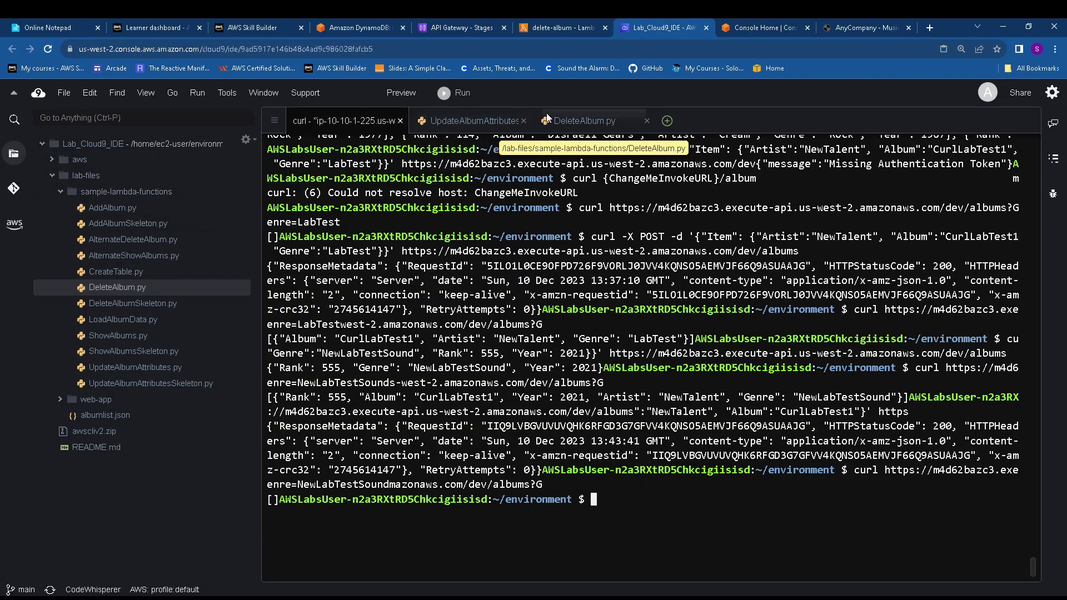
# Close UpdateAlbumAttributes.py and DeleteAlbum.py, then open lab-files/web-app/config.js in the editor
pyautogui.click(524, 120)
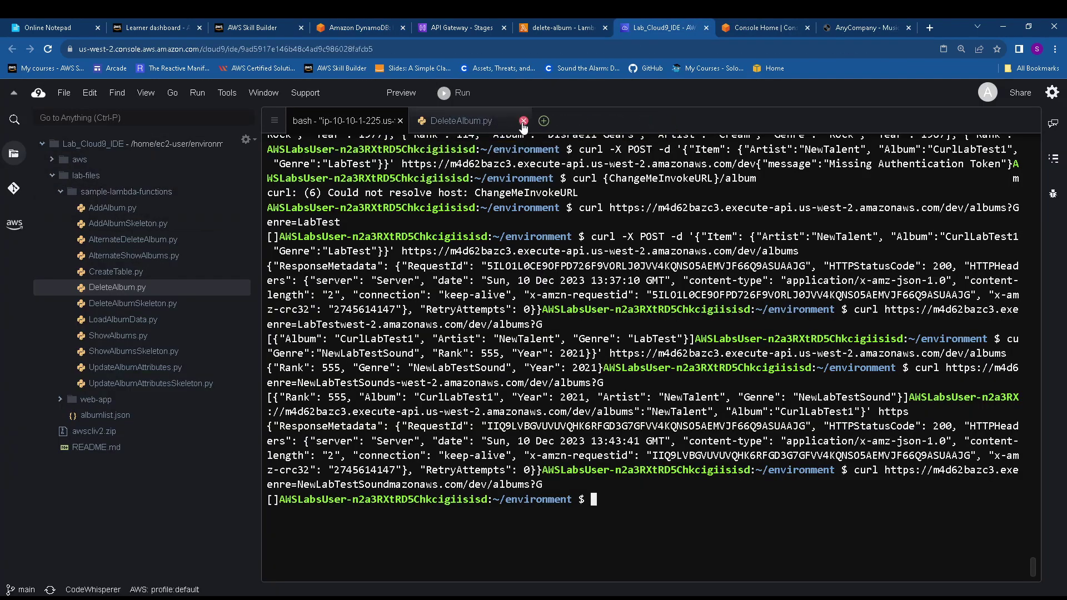
pyautogui.click(524, 121)
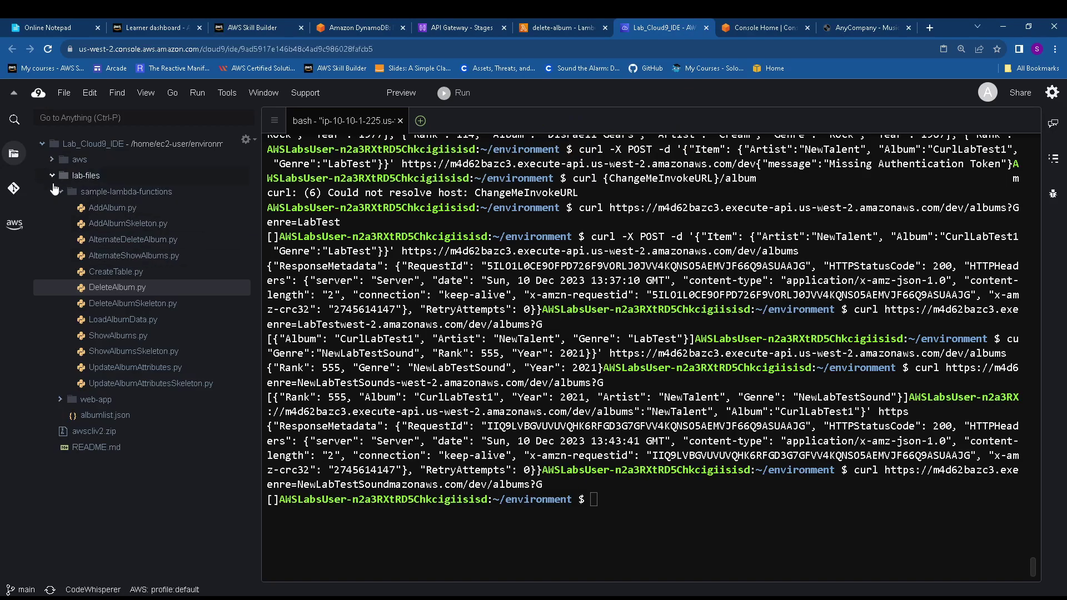
pyautogui.click(52, 177)
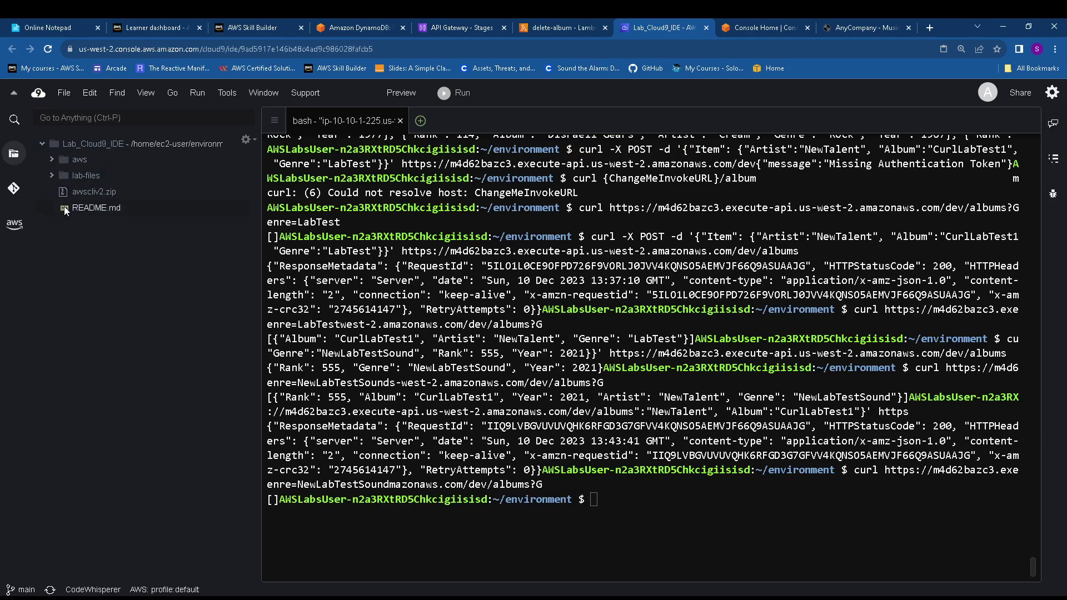
pyautogui.click(52, 161)
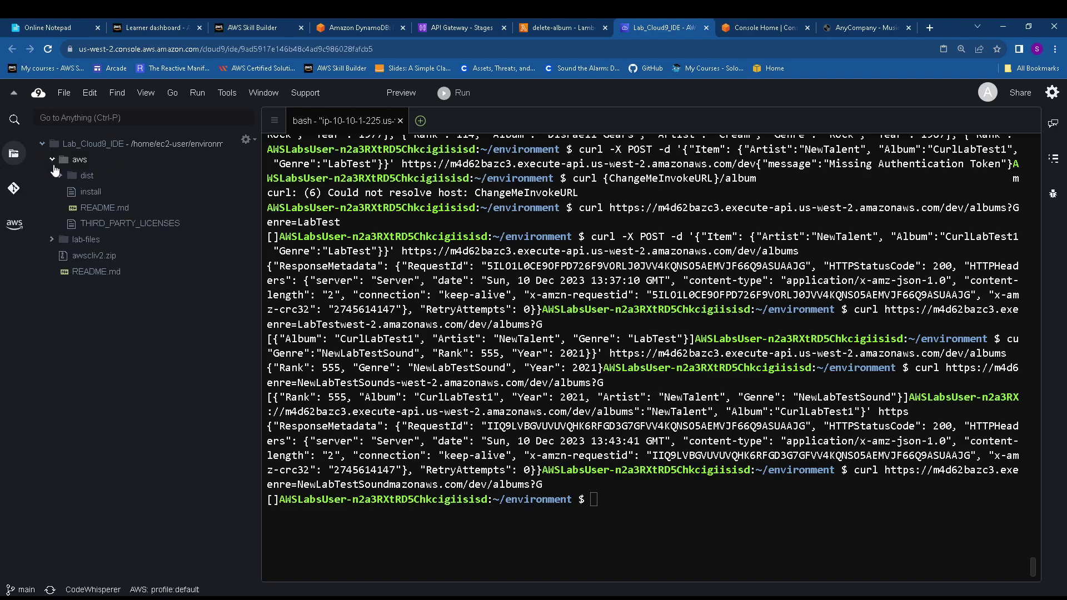
pyautogui.click(51, 240)
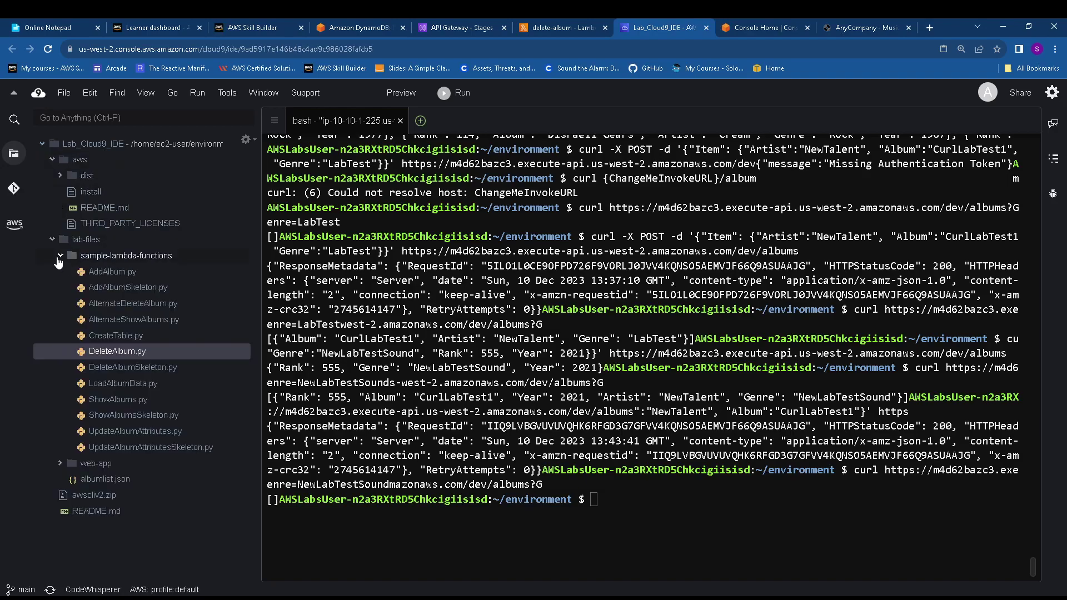
pyautogui.click(60, 256)
pyautogui.click(61, 272)
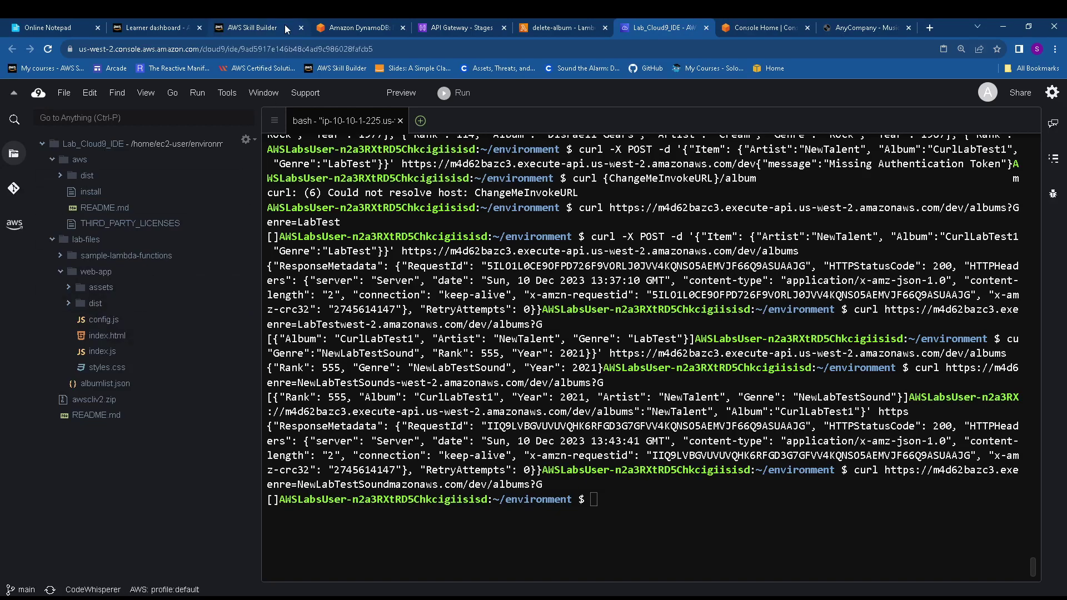
pyautogui.click(350, 27)
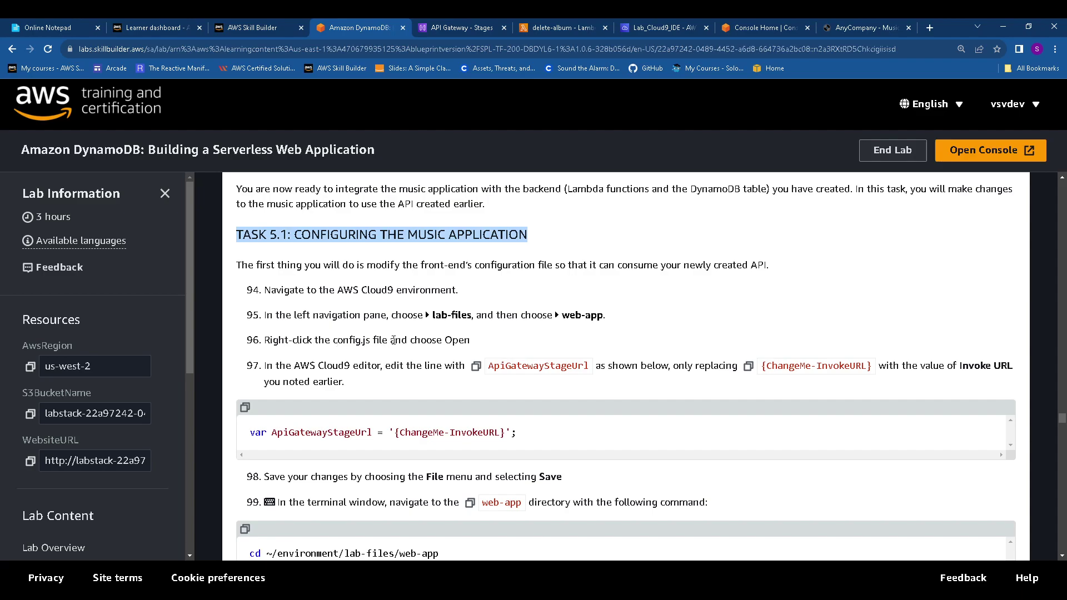
pyautogui.doubleClick(349, 341)
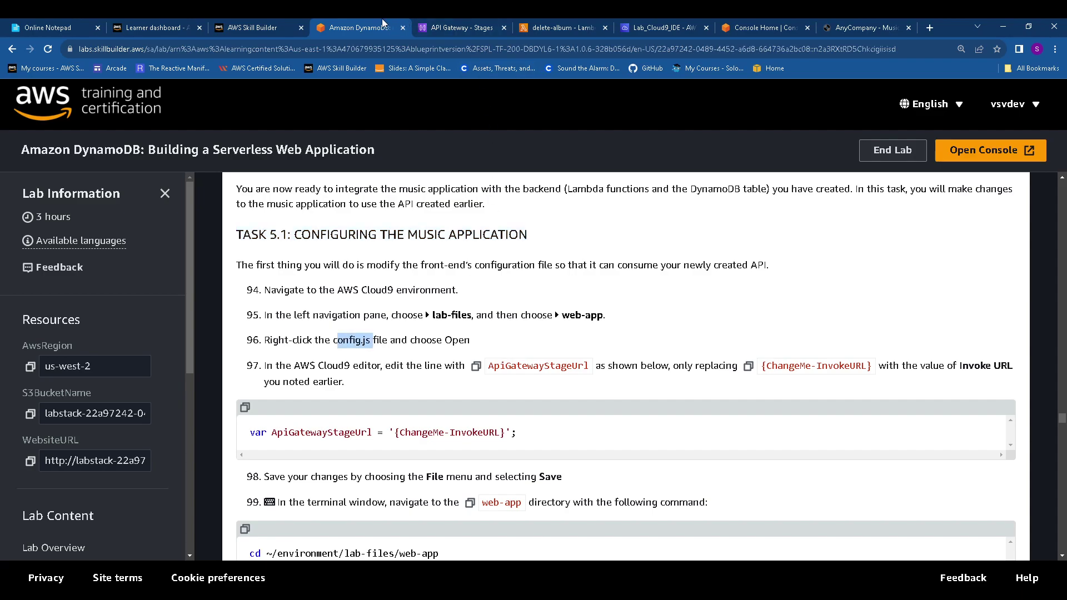
pyautogui.click(652, 30)
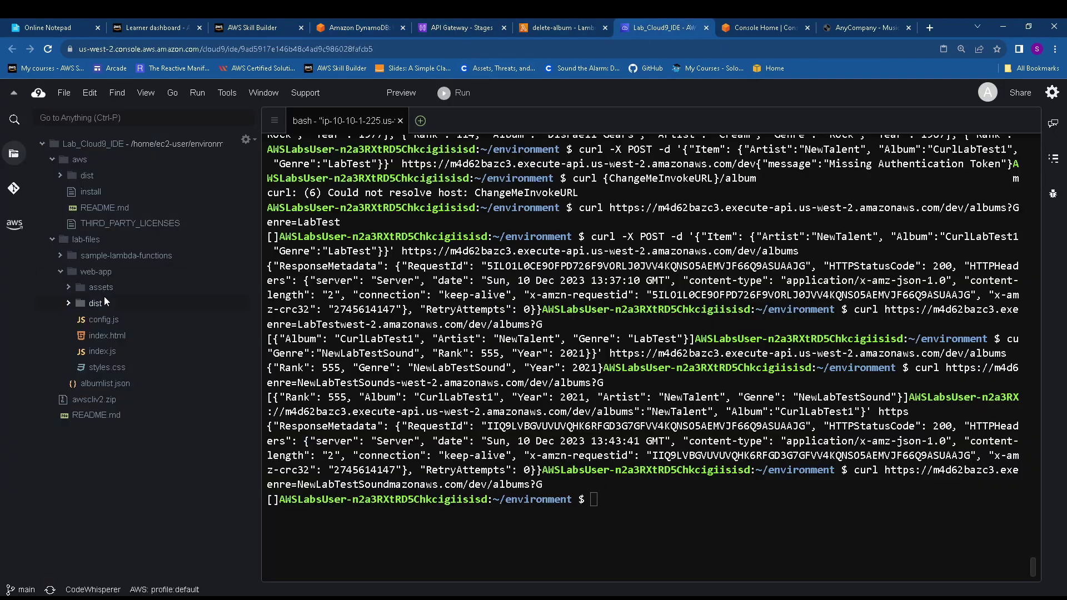
pyautogui.doubleClick(106, 324)
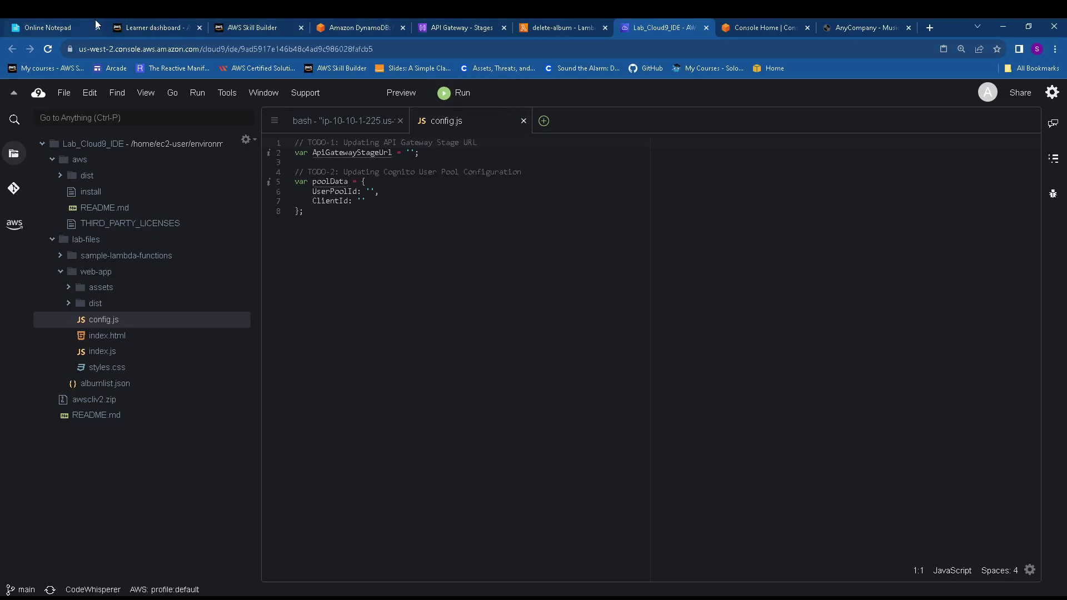
# Paste the dev invoke URL into ApiGatewayStageUrl in config.js and save the file
pyautogui.click(58, 25)
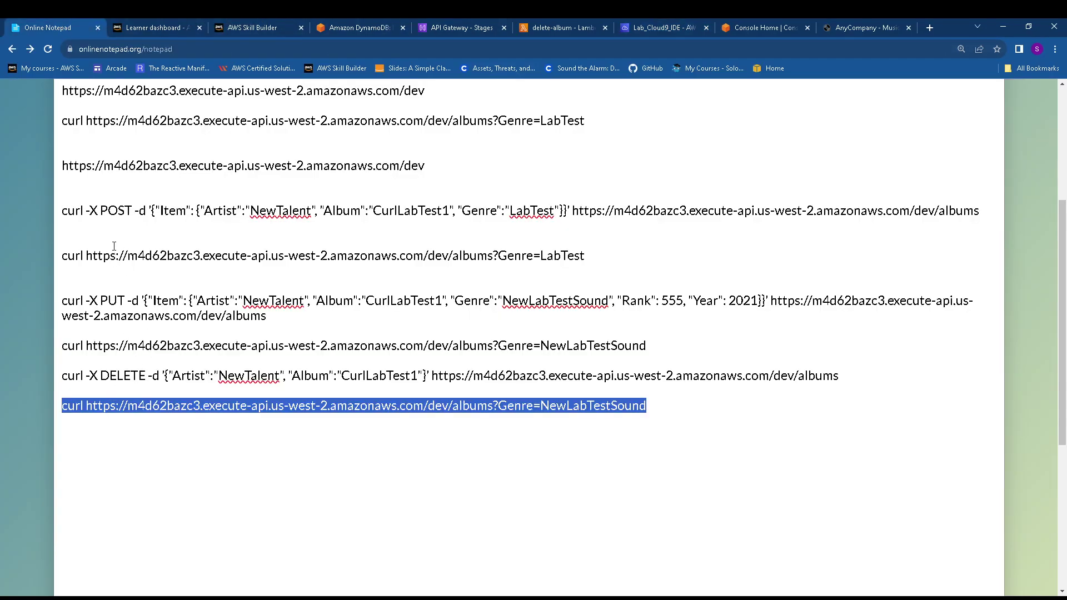
pyautogui.moveTo(440, 165); pyautogui.dragTo(60, 168)
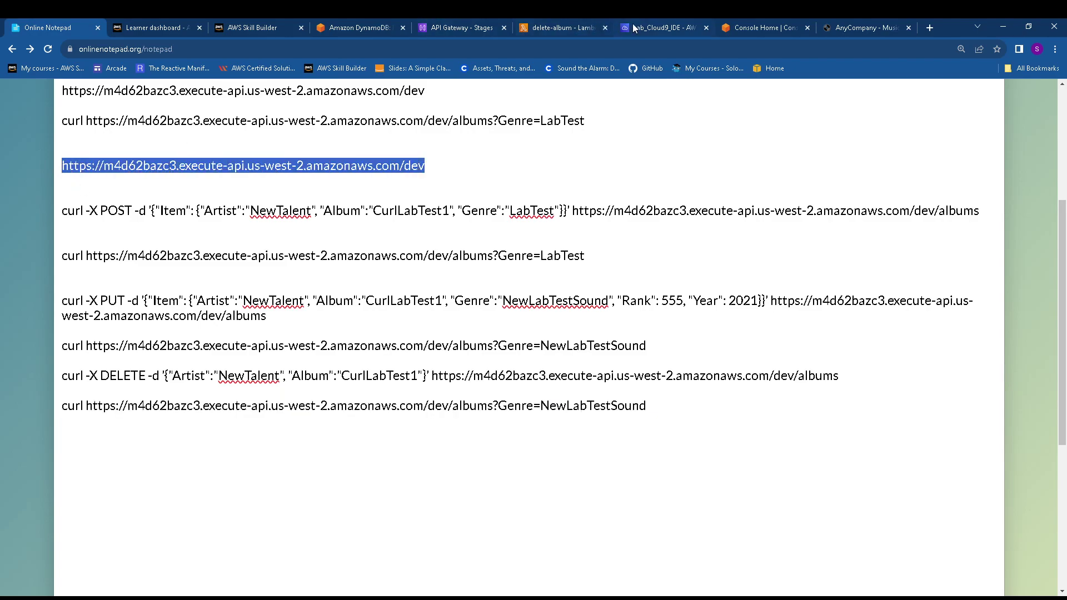
pyautogui.click(669, 20)
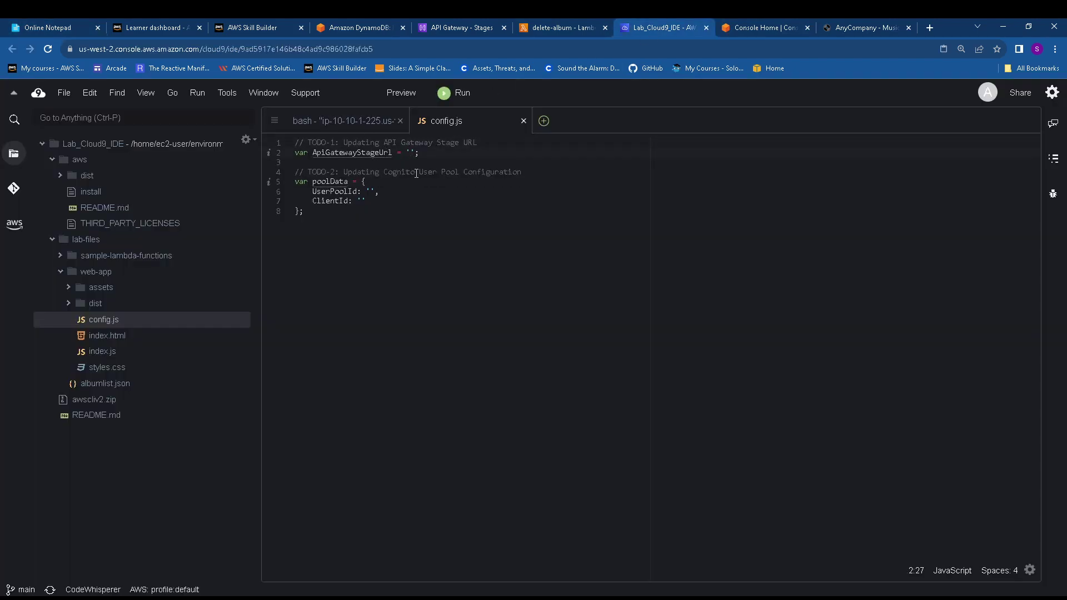
pyautogui.hotkey('ctrl', 'v')
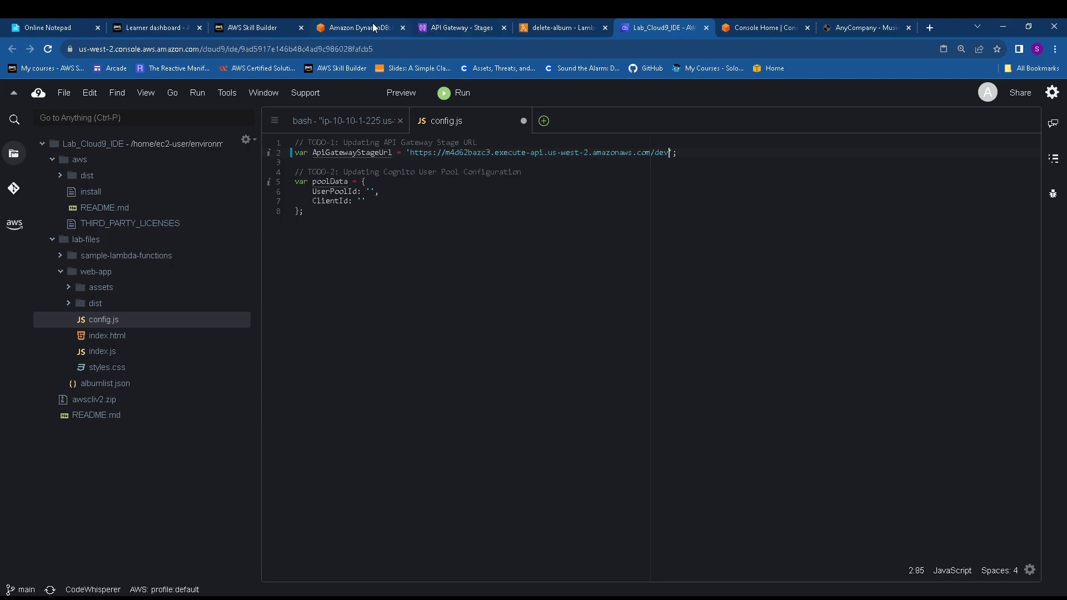
pyautogui.click(374, 27)
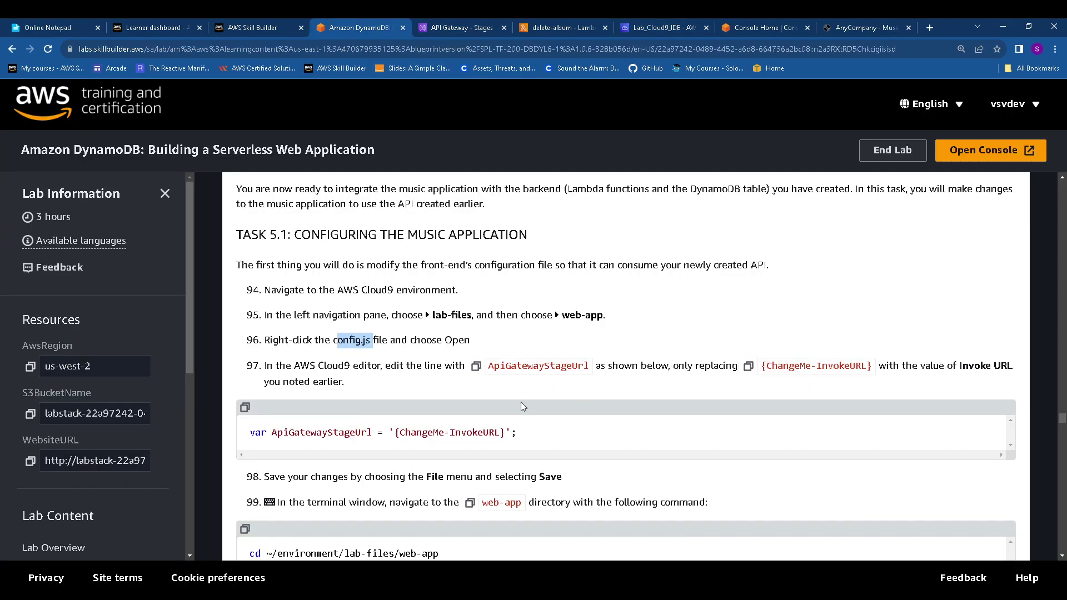
pyautogui.scroll(-2, 500, 394)
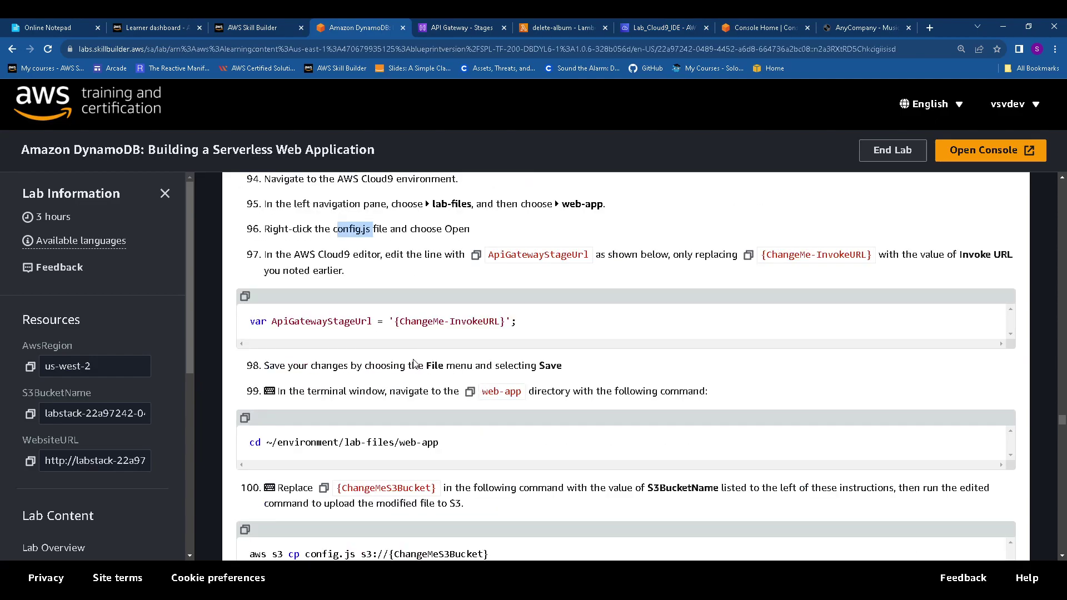
pyautogui.scroll(-1, 414, 365)
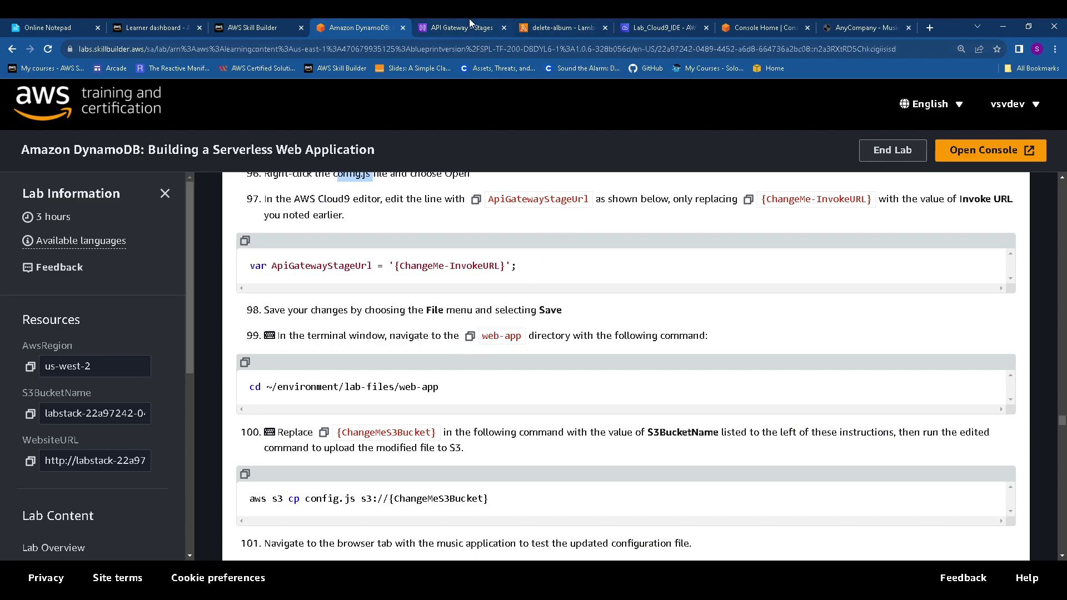
pyautogui.click(661, 29)
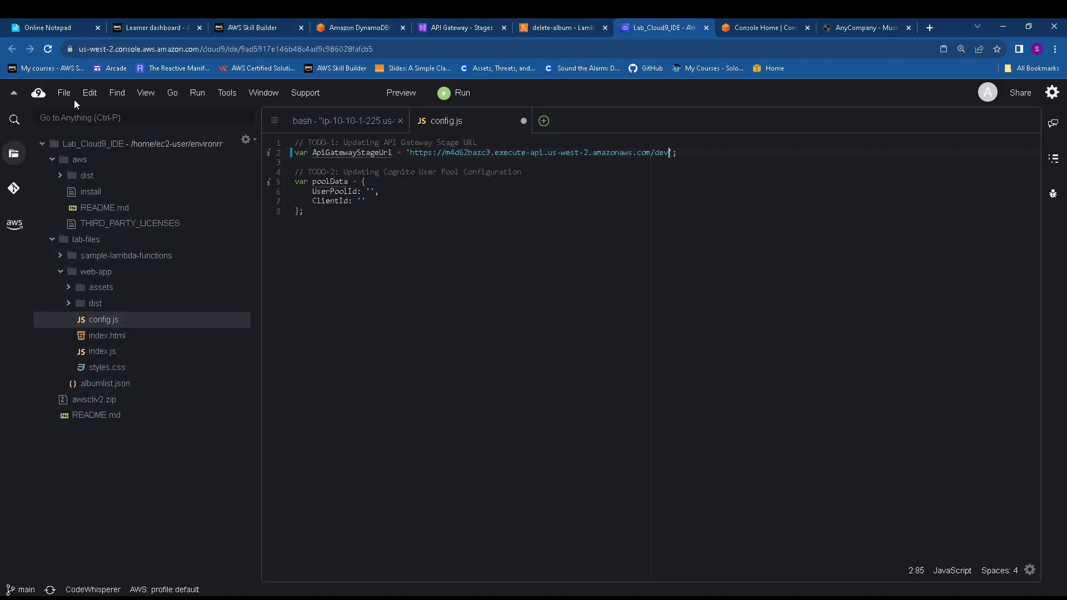
pyautogui.click(63, 94)
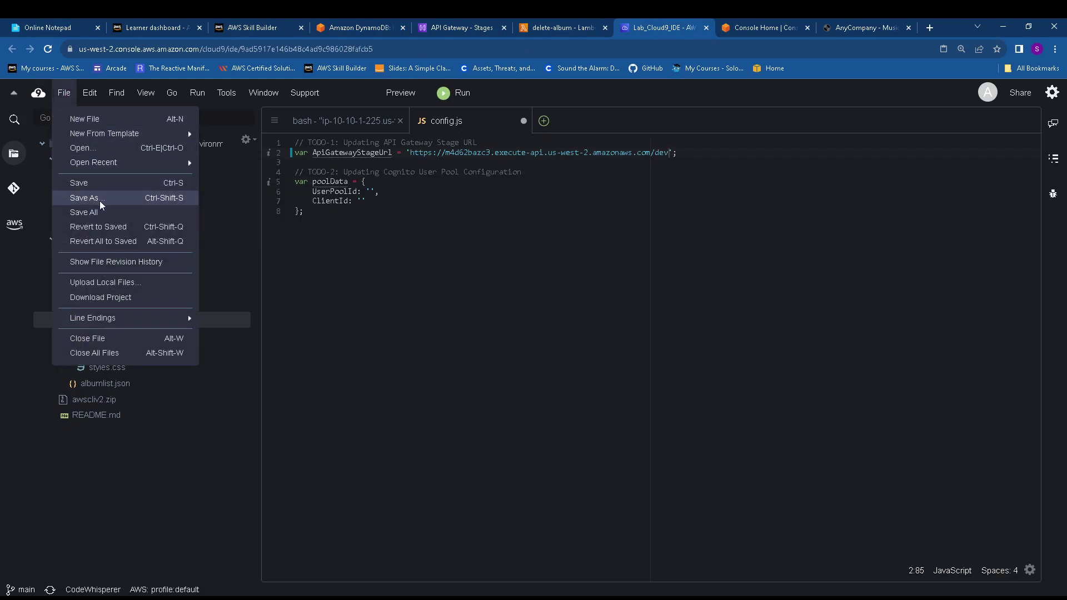
pyautogui.click(101, 184)
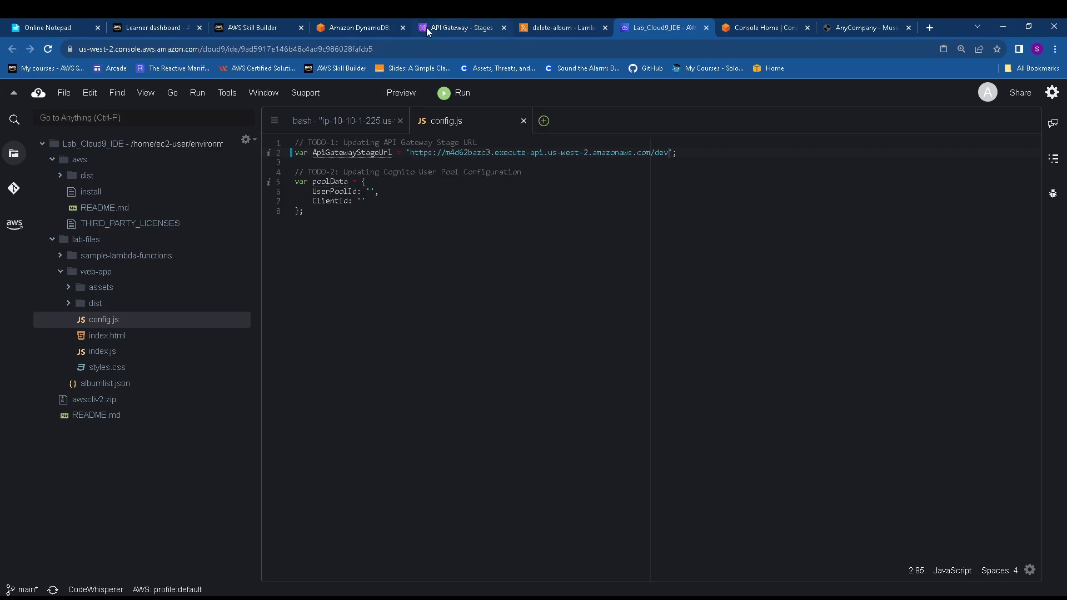
# Check the terminal's working directory and its contents with pwd and ls
pyautogui.click(360, 119)
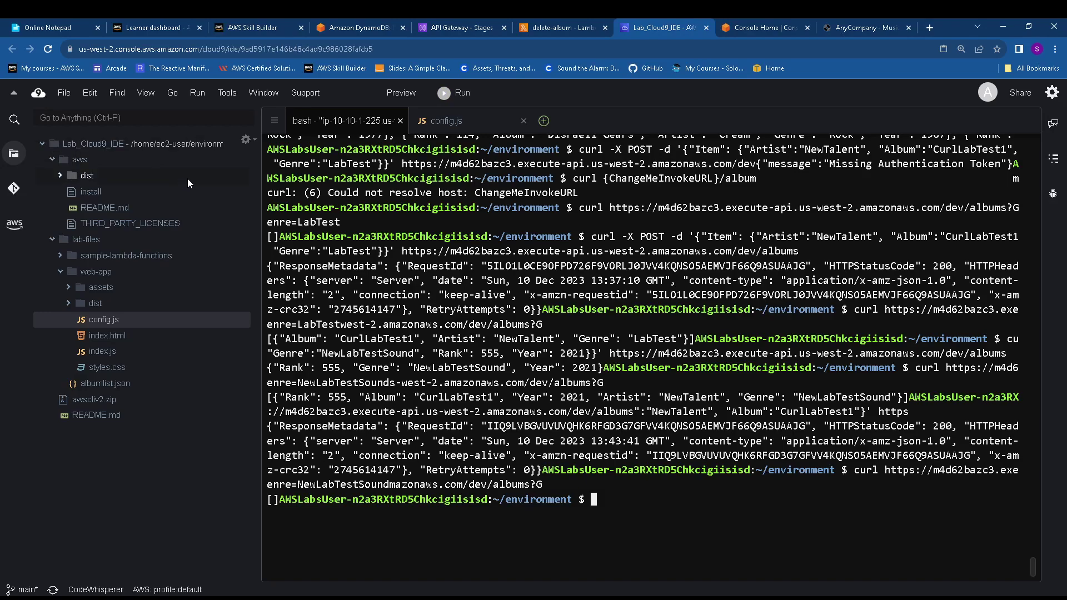
pyautogui.write('pwd')
pyautogui.press('Return')
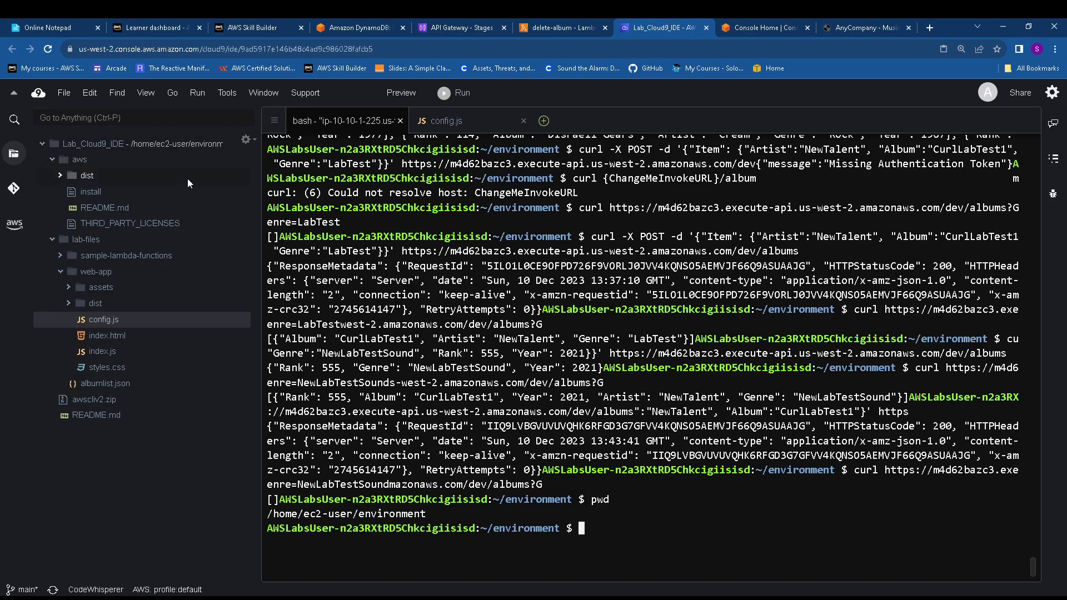
pyautogui.write('ls')
pyautogui.press('Return')
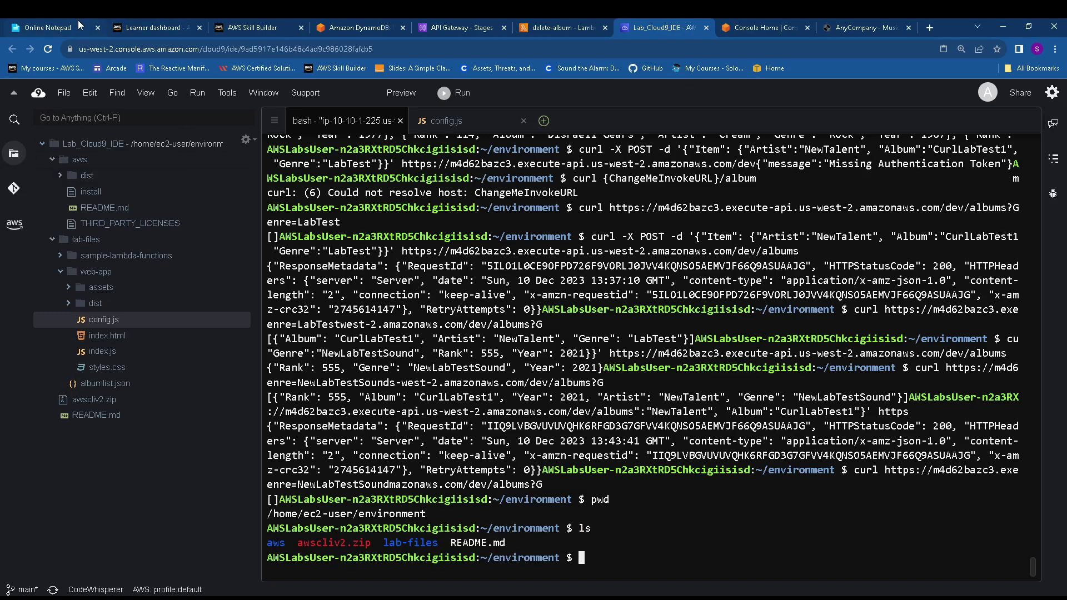
# Change into ~/environment/lab-files/web-app with the lab's cd command
pyautogui.click(363, 26)
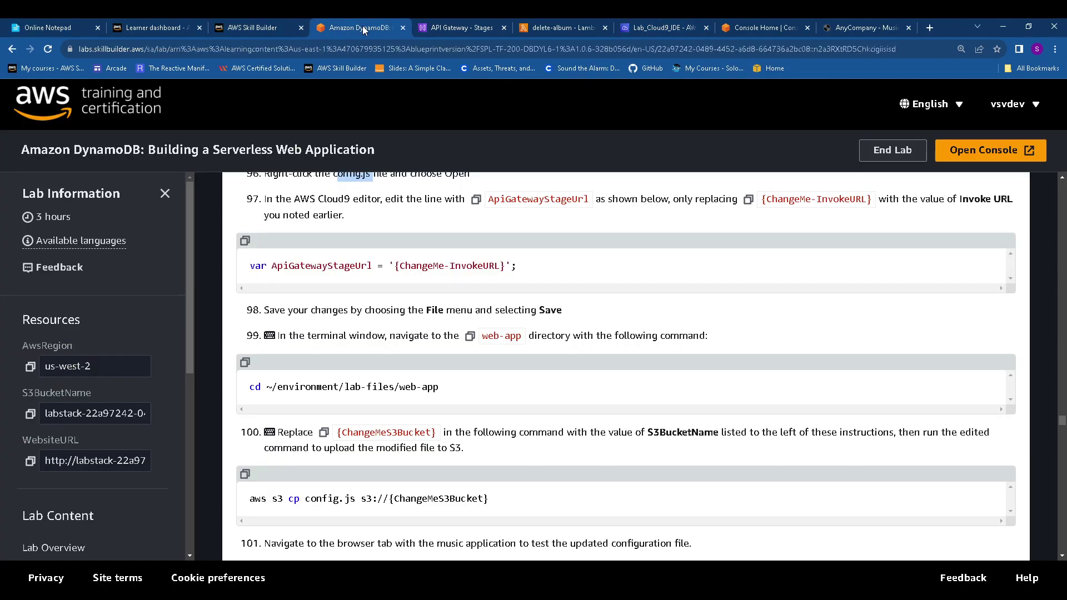
pyautogui.click(245, 363)
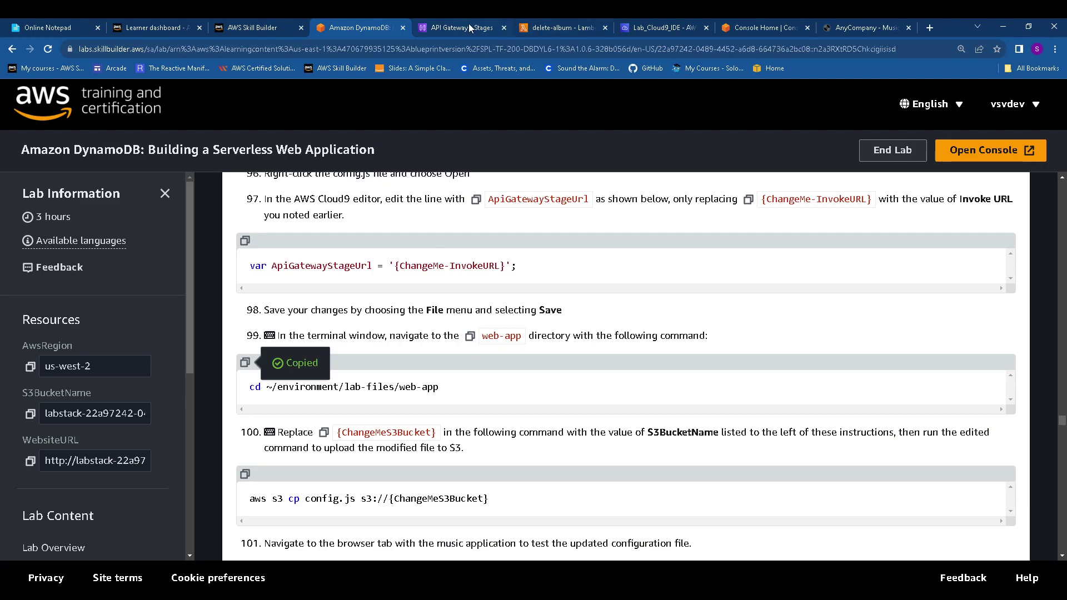
pyautogui.click(664, 28)
pyautogui.rightClick(641, 549)
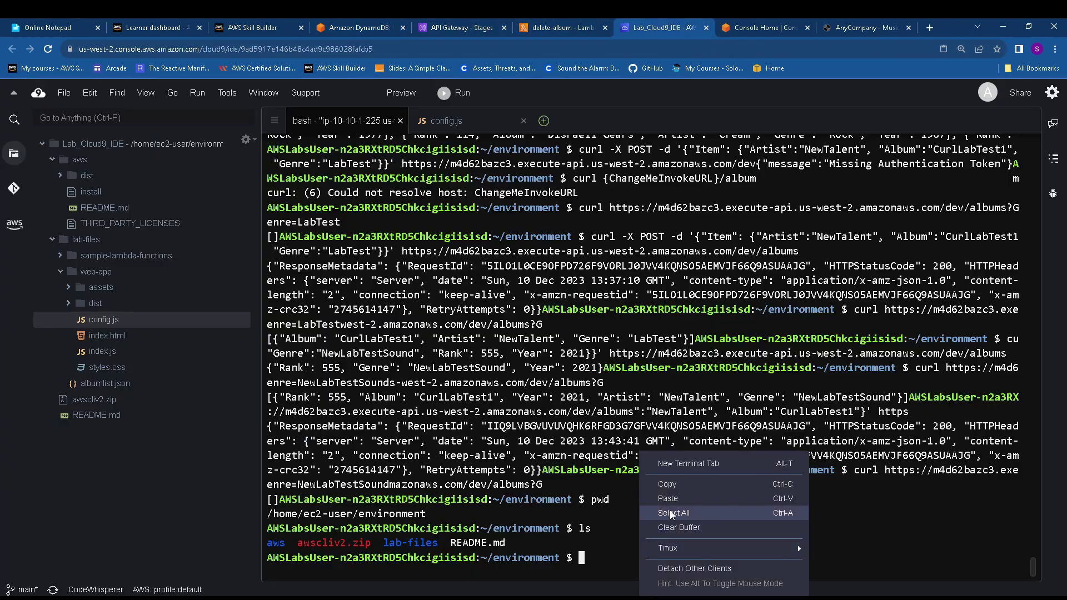
pyautogui.click(671, 498)
pyautogui.press('Return')
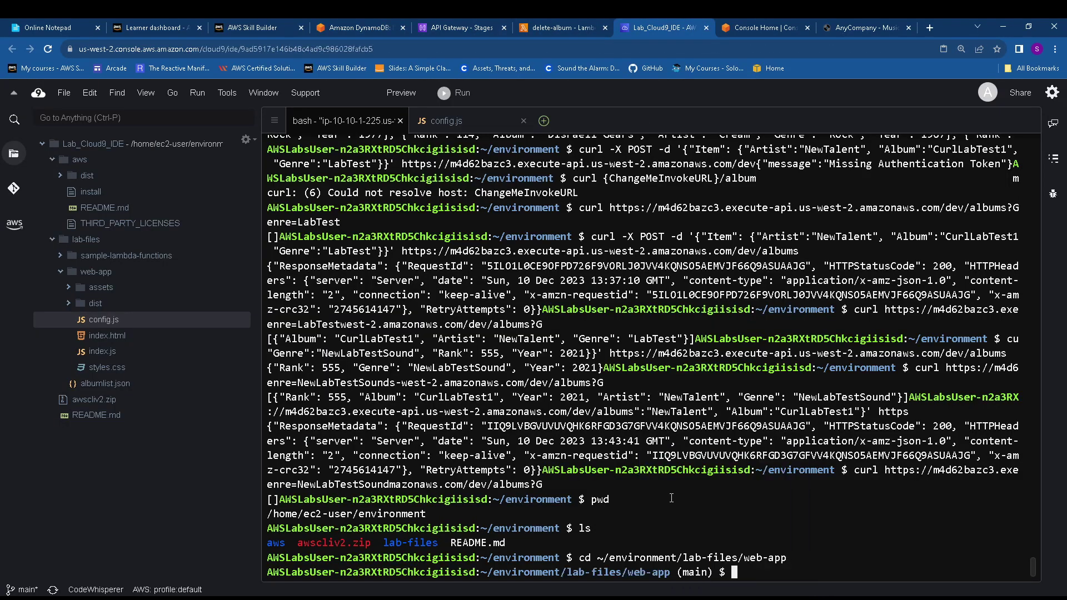
# Upload config.js with 'aws s3 cp config.js s3://' plus the lab's S3 bucket name
pyautogui.click(352, 25)
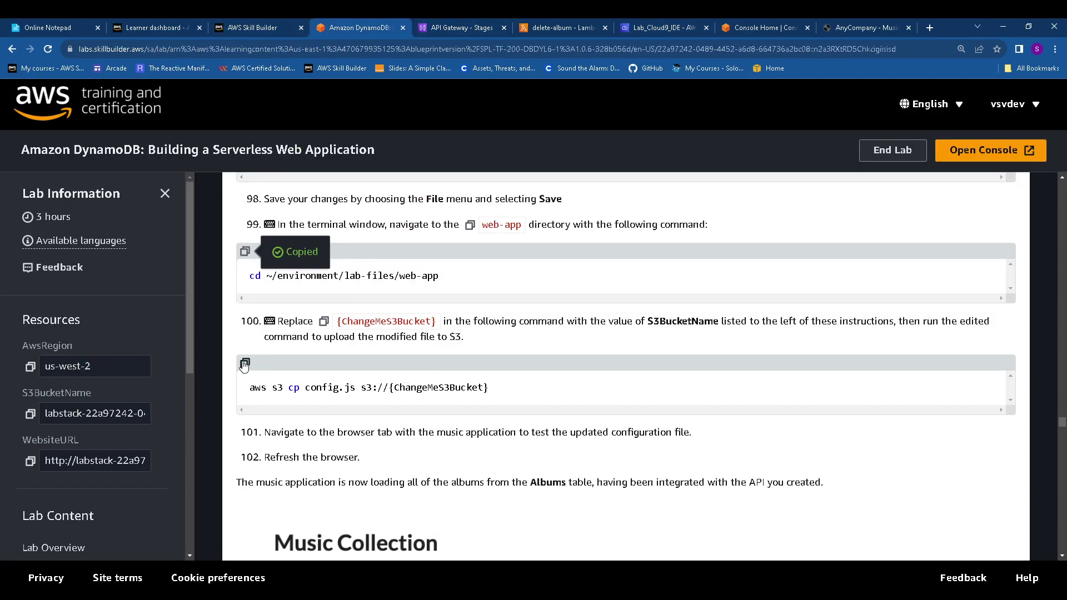
pyautogui.click(244, 363)
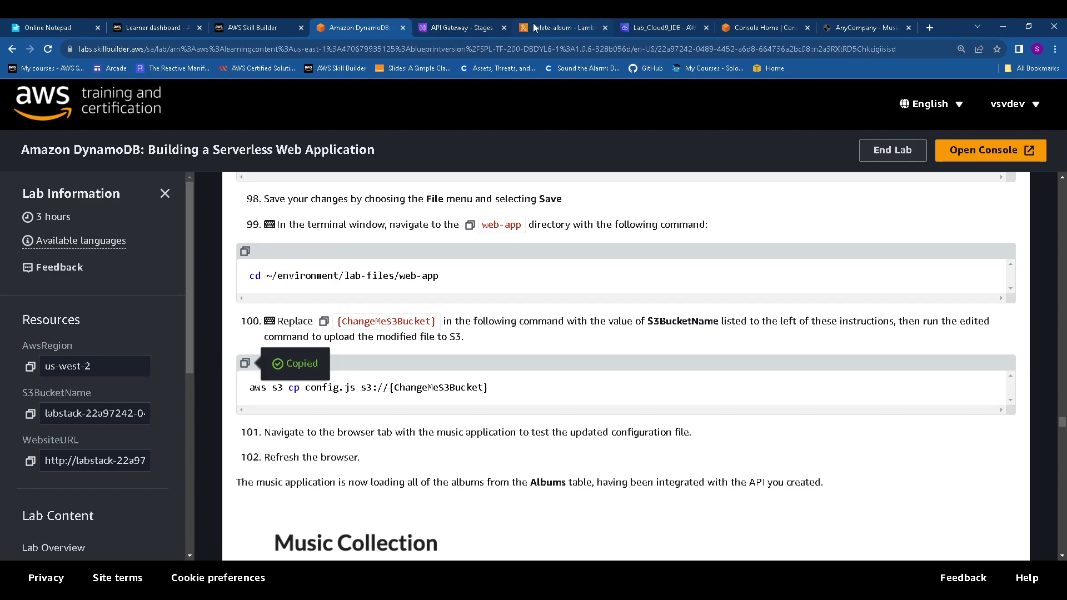
pyautogui.click(662, 28)
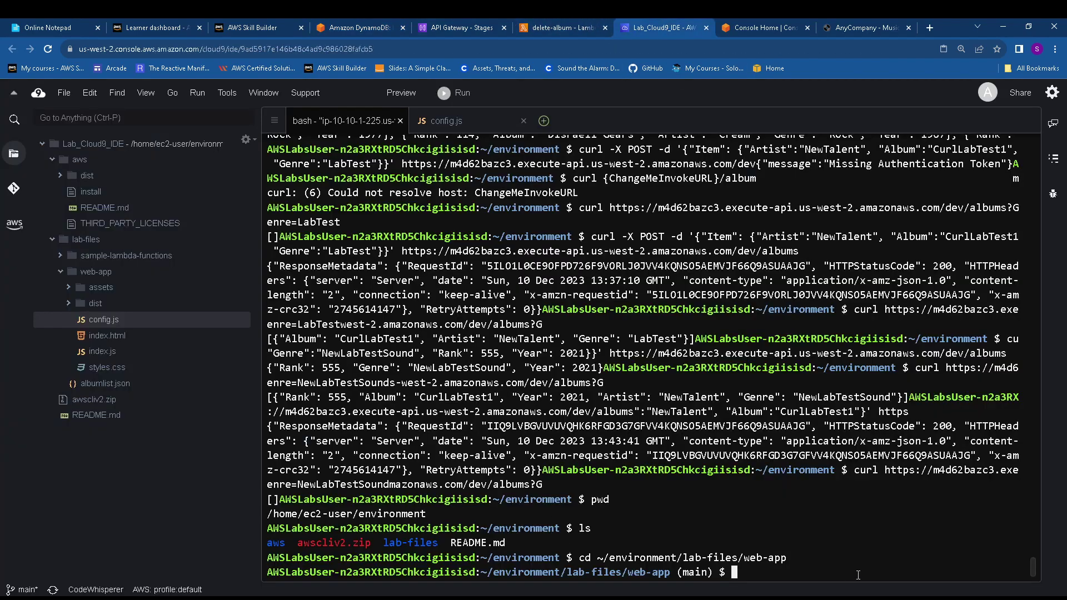
pyautogui.rightClick(803, 567)
pyautogui.click(828, 501)
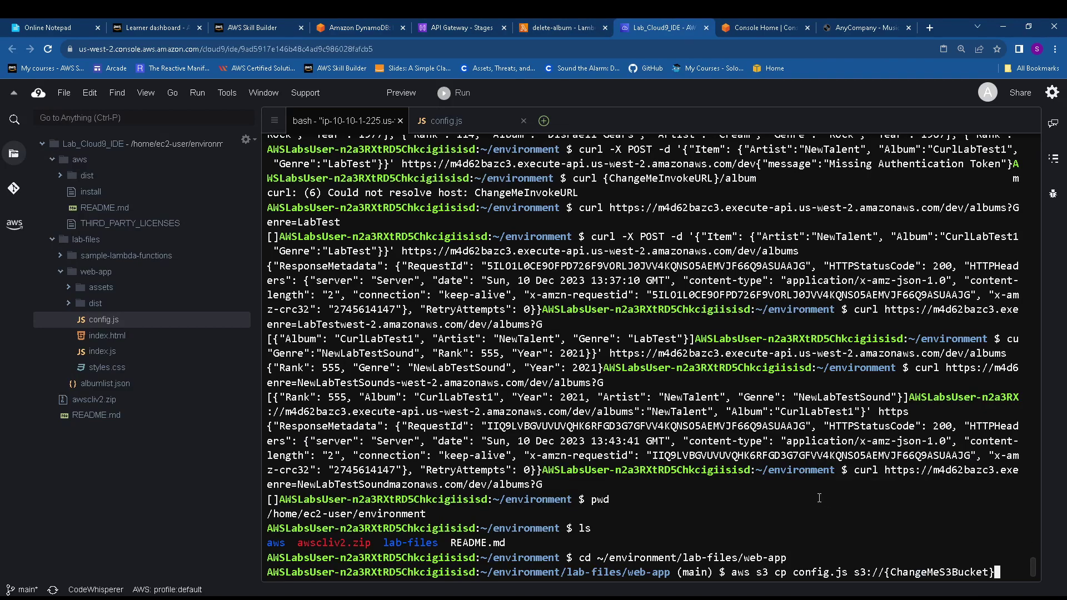
pyautogui.press('BackSpace')
pyautogui.press('BackSpace')
pyautogui.press('BackSpace')
pyautogui.press('BackSpace')
pyautogui.press('BackSpace')
pyautogui.press('BackSpace')
pyautogui.press('BackSpace')
pyautogui.press('BackSpace')
pyautogui.press('BackSpace')
pyautogui.press('BackSpace')
pyautogui.press('BackSpace')
pyautogui.press('BackSpace')
pyautogui.press('BackSpace')
pyautogui.press('BackSpace')
pyautogui.press('BackSpace')
pyautogui.press('BackSpace')
pyautogui.press('BackSpace')
pyautogui.press('BackSpace')
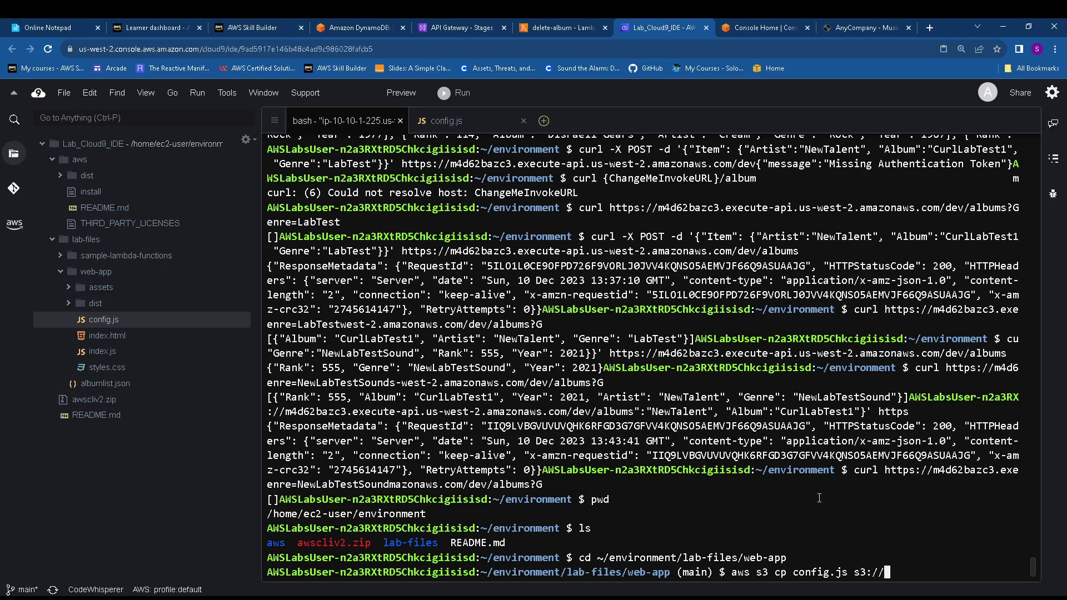
pyautogui.click(62, 27)
pyautogui.click(356, 27)
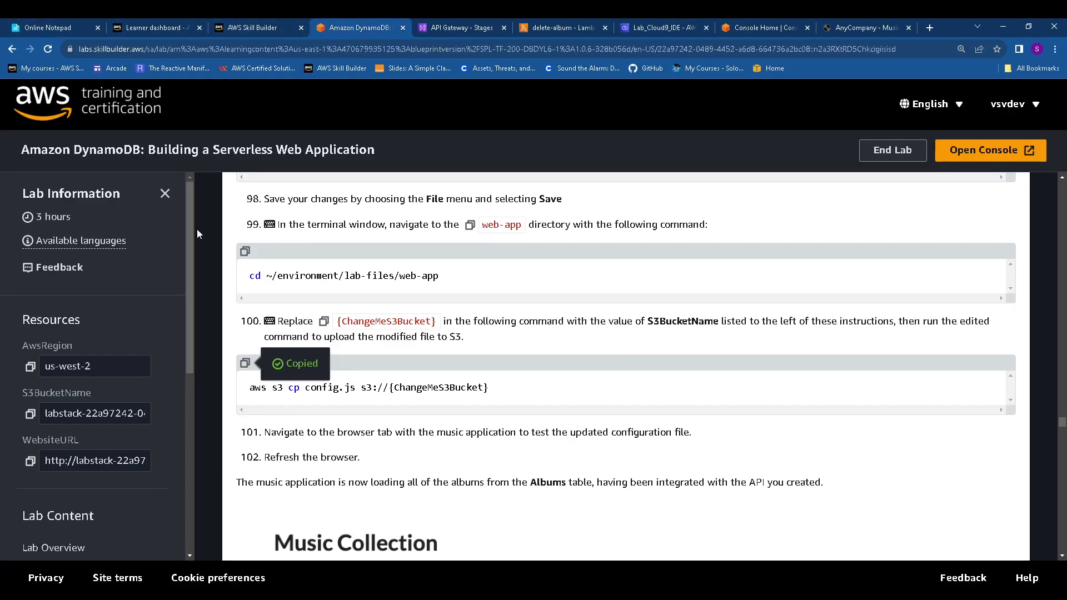
pyautogui.click(31, 413)
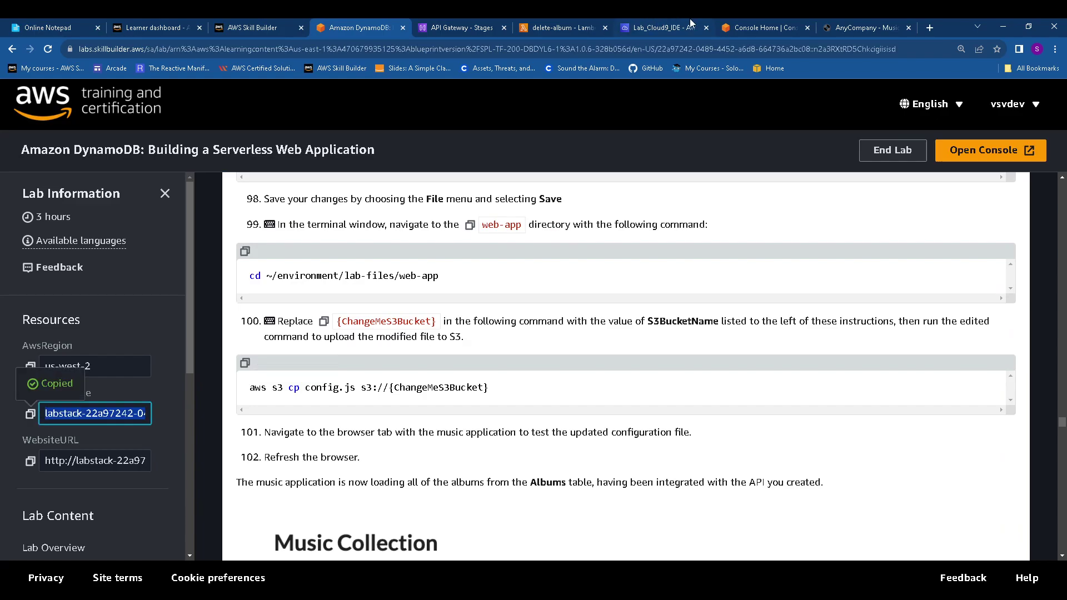
pyautogui.click(673, 28)
pyautogui.rightClick(912, 568)
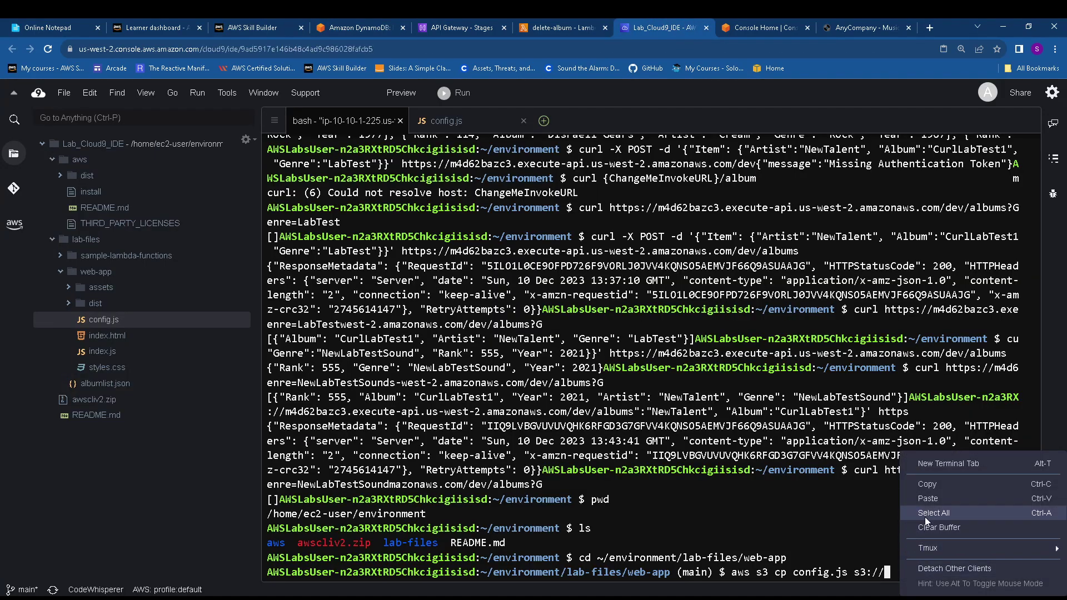
pyautogui.click(950, 508)
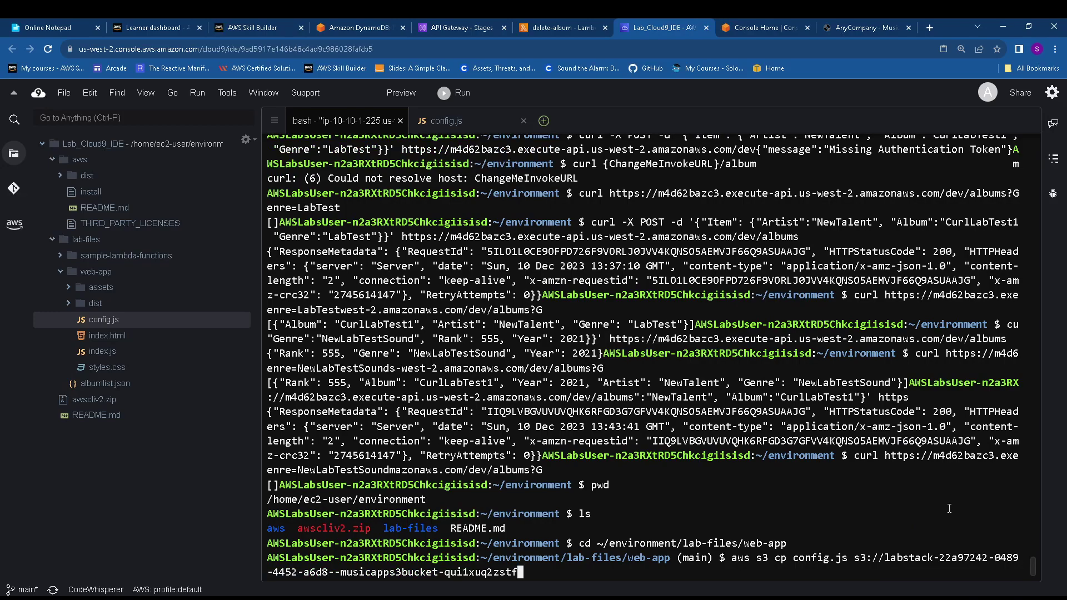
pyautogui.press('Return')
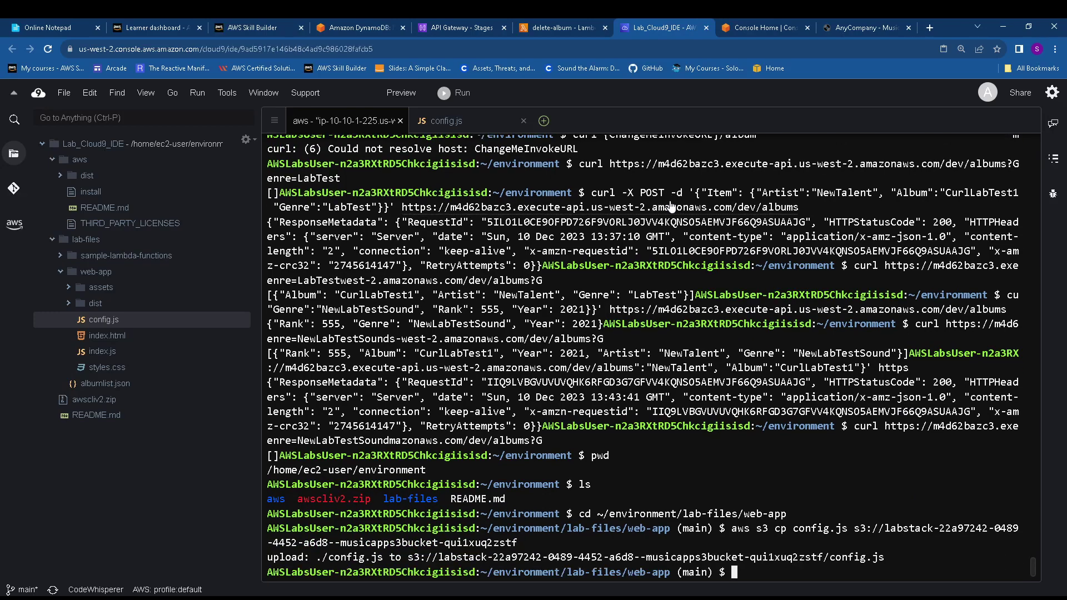
# Scroll further through the lab guide before returning to the music app
pyautogui.click(350, 28)
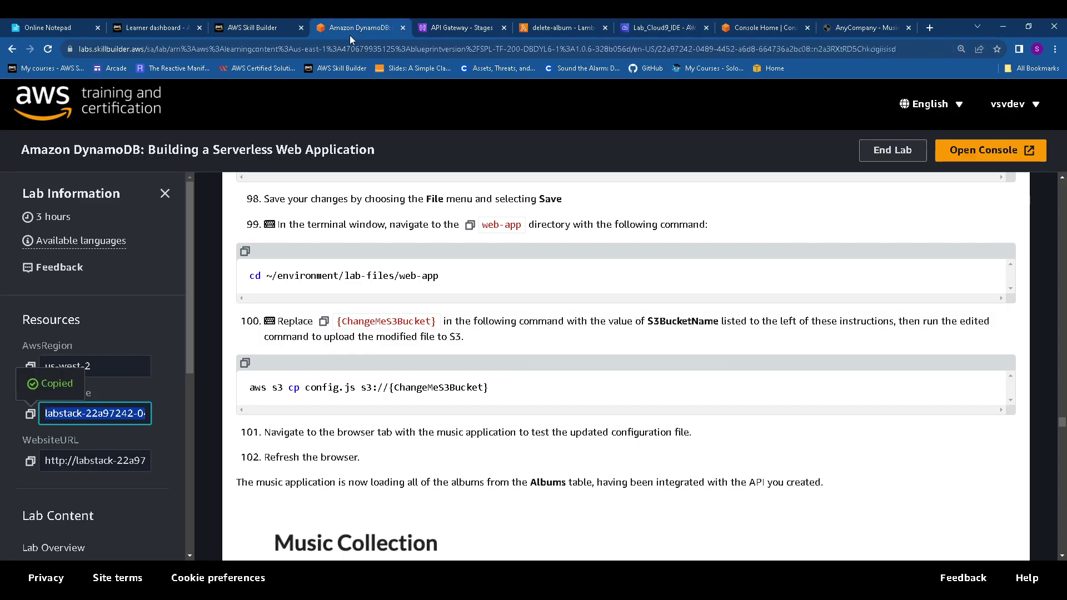
pyautogui.scroll(-2, 446, 326)
pyautogui.scroll(-1, 445, 324)
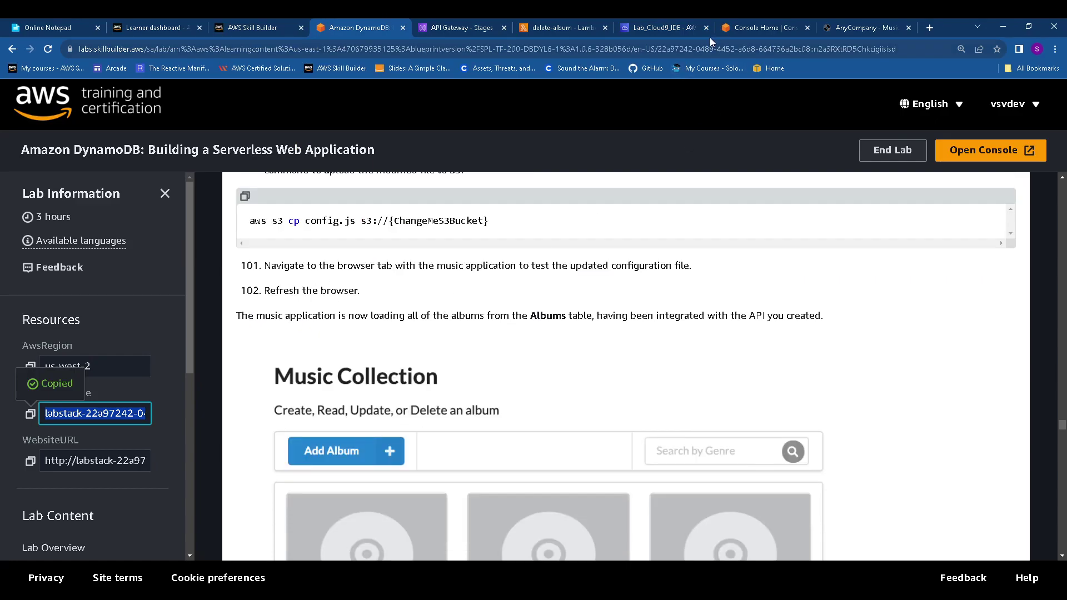
pyautogui.click(855, 29)
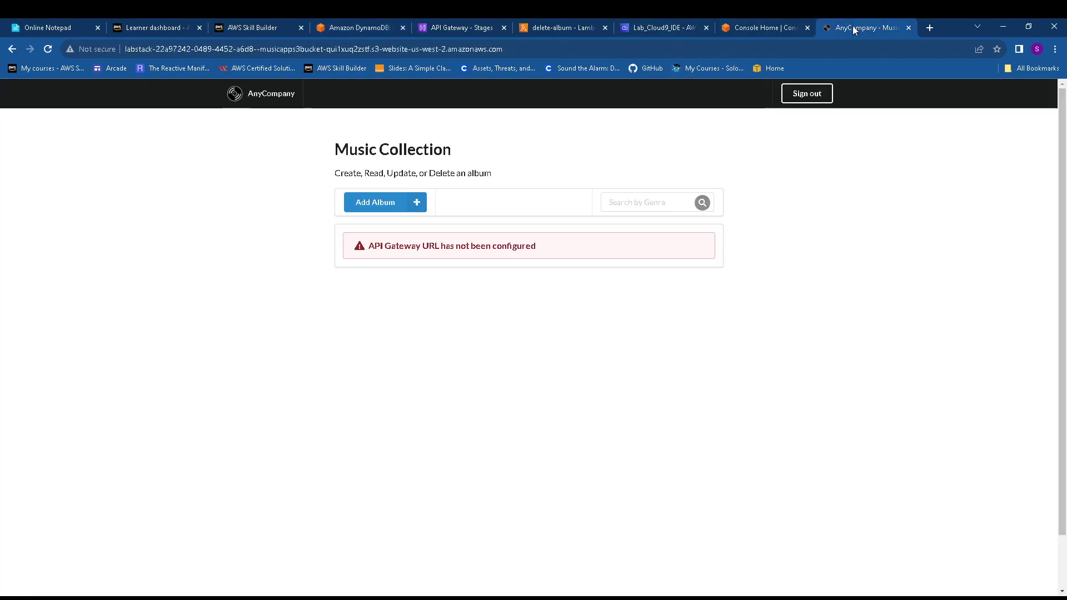
# Reload the music app so albums load, copy the Artist value Test, and open Add Album
pyautogui.click(47, 48)
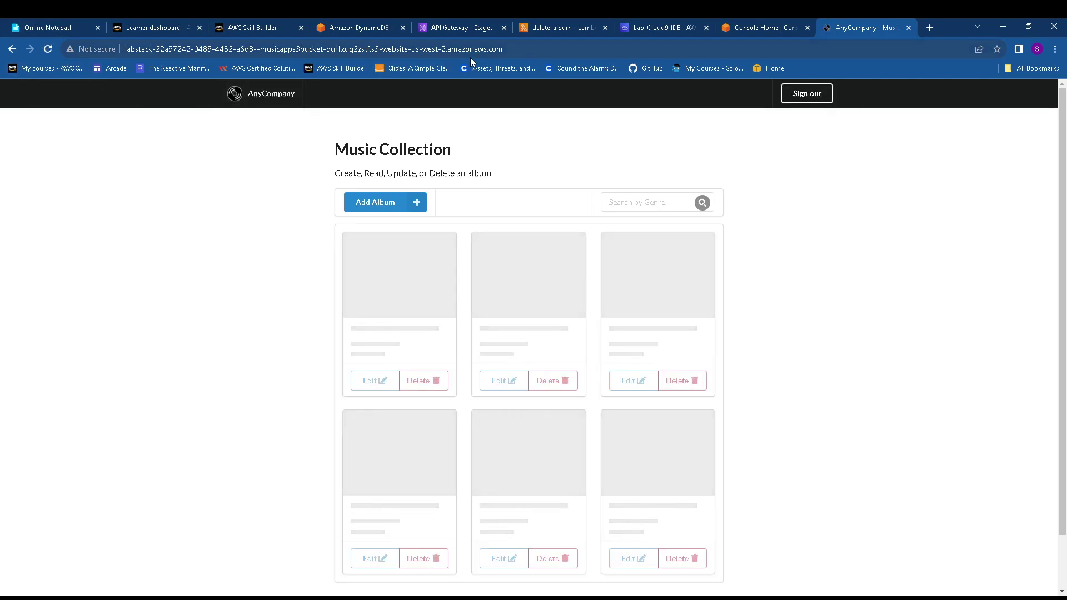
pyautogui.click(359, 29)
pyautogui.scroll(-8, 404, 261)
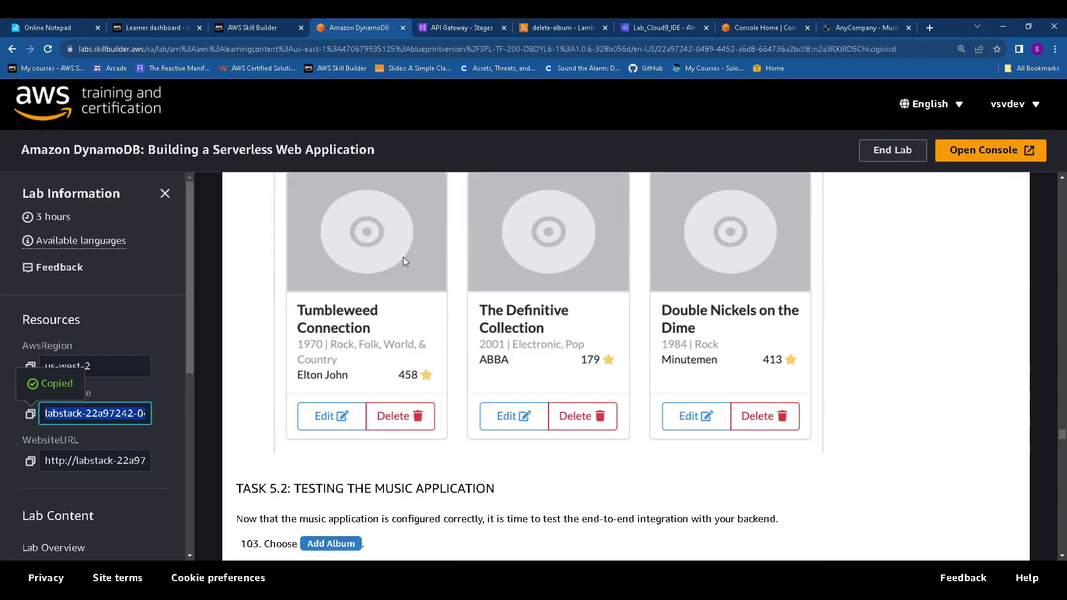
pyautogui.scroll(-4, 405, 261)
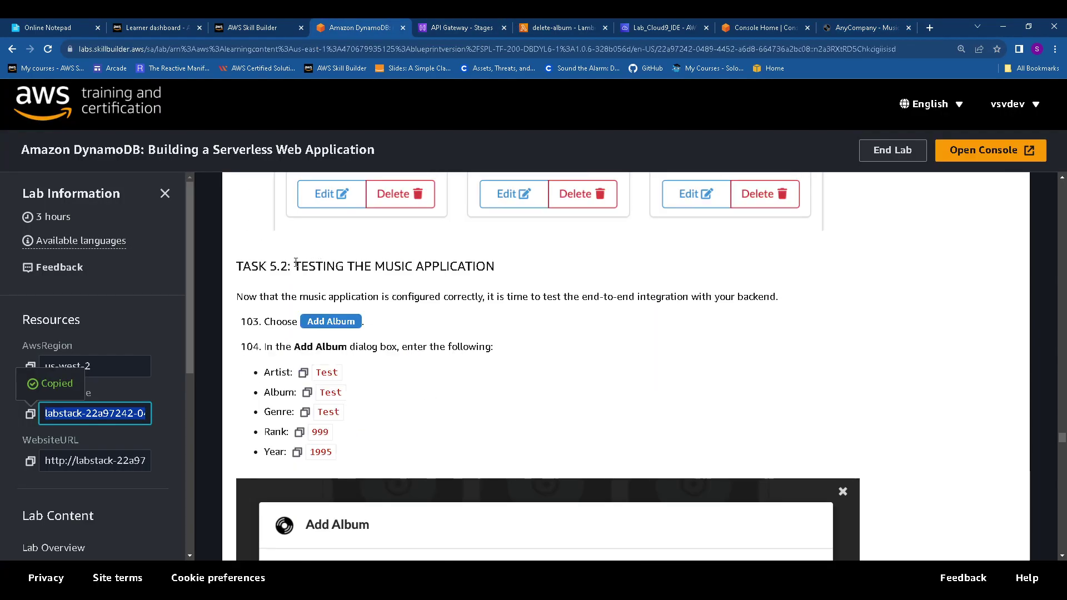
pyautogui.moveTo(296, 262); pyautogui.dragTo(517, 267)
pyautogui.scroll(-1, 411, 323)
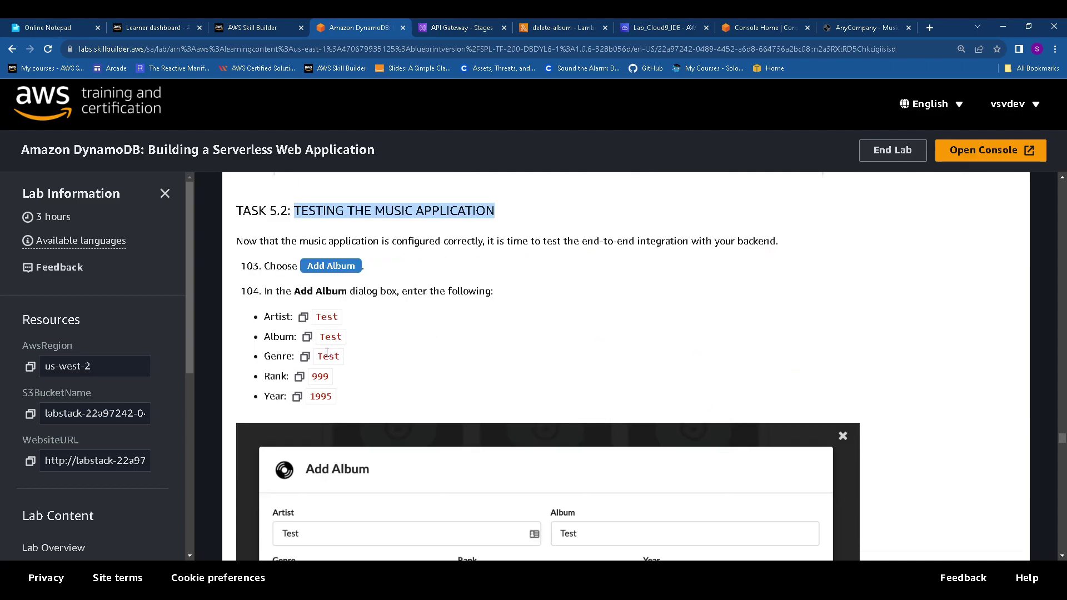
pyautogui.click(303, 317)
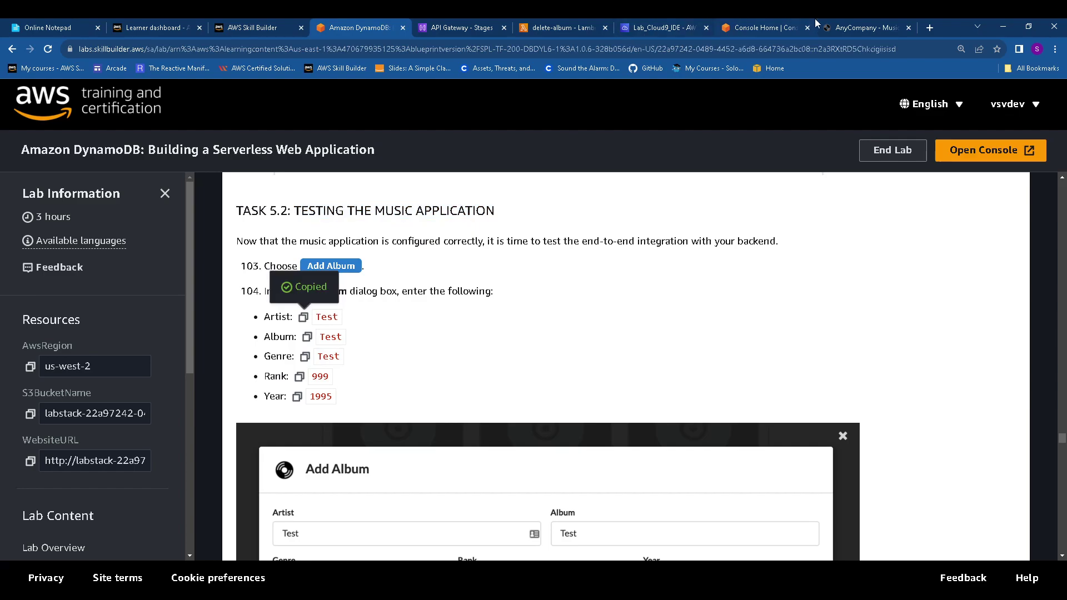
pyautogui.click(846, 22)
pyautogui.click(388, 206)
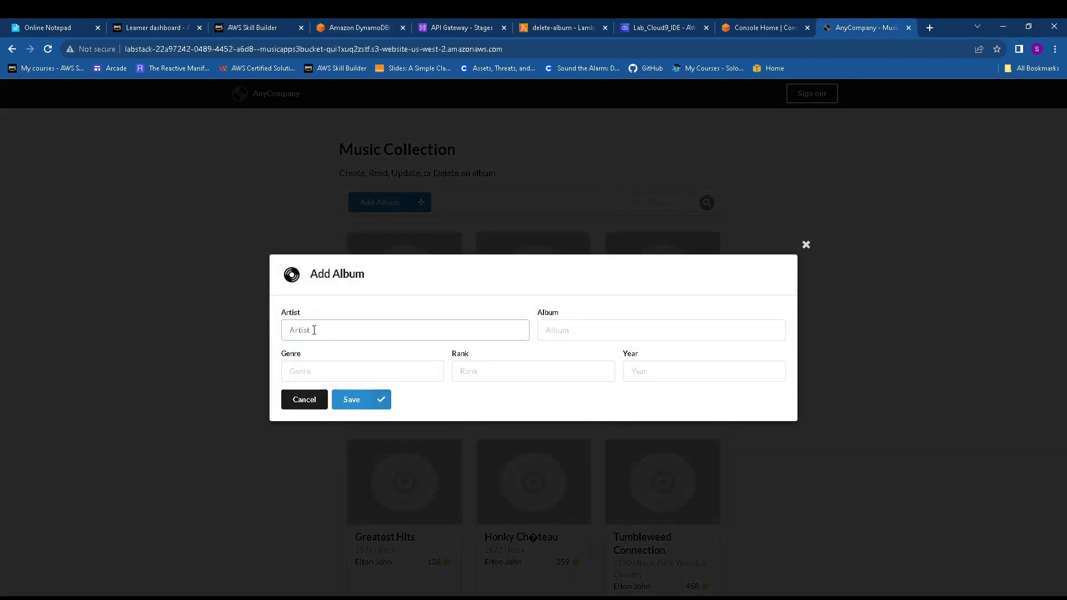
# Enter Test as the new album's artist, album name and genre
pyautogui.click(314, 331)
pyautogui.hotkey('ctrl', 'v')
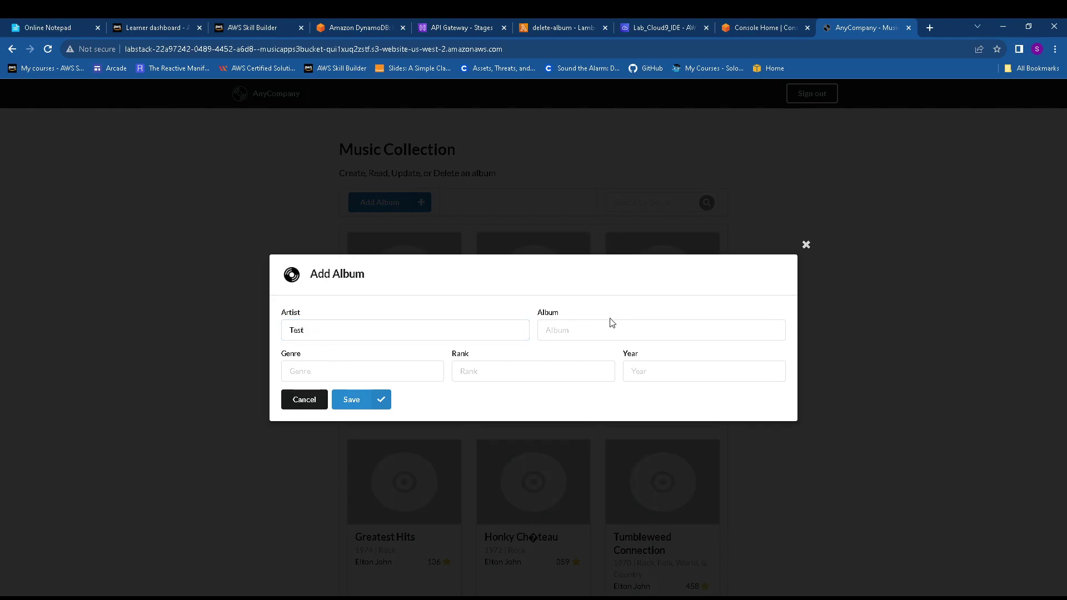
pyautogui.click(607, 327)
pyautogui.hotkey('ctrl', 'v')
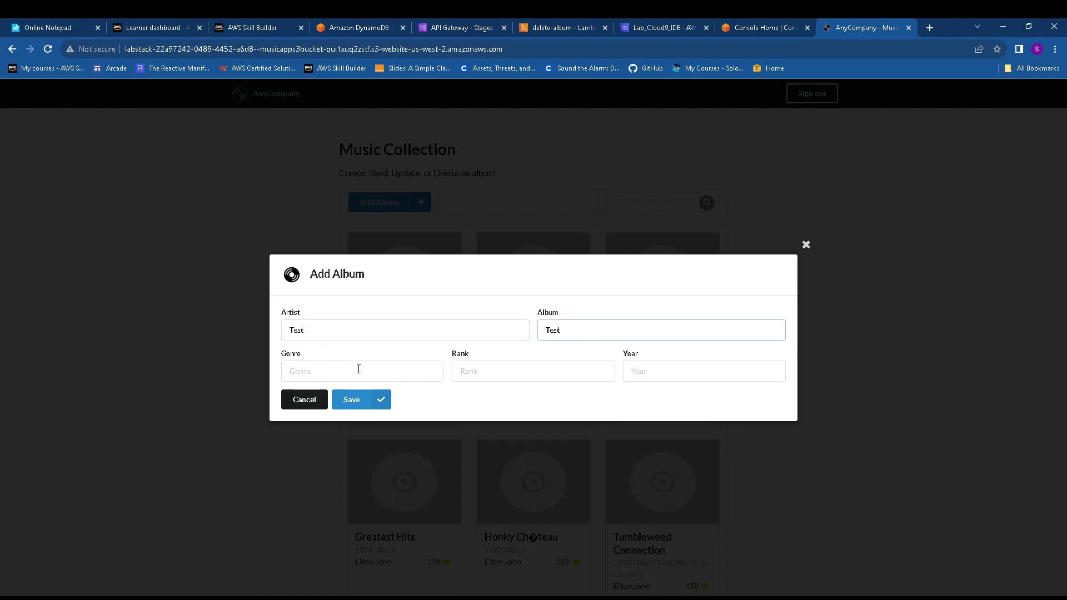
pyautogui.click(359, 369)
pyautogui.hotkey('ctrl', 'v')
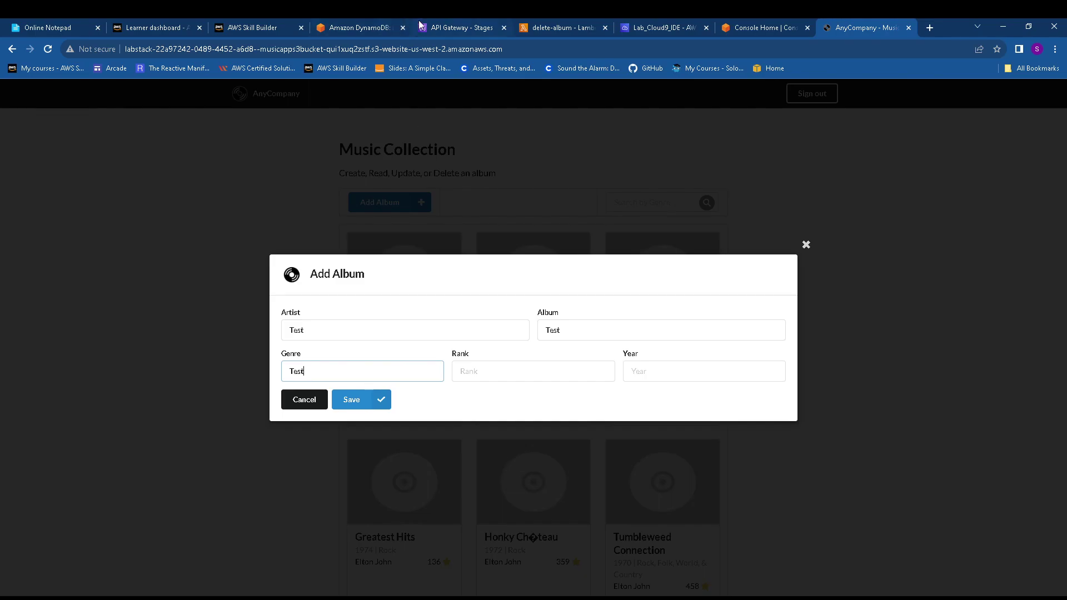
# Set rank 999 and year 1995, then save the Test album
pyautogui.click(350, 28)
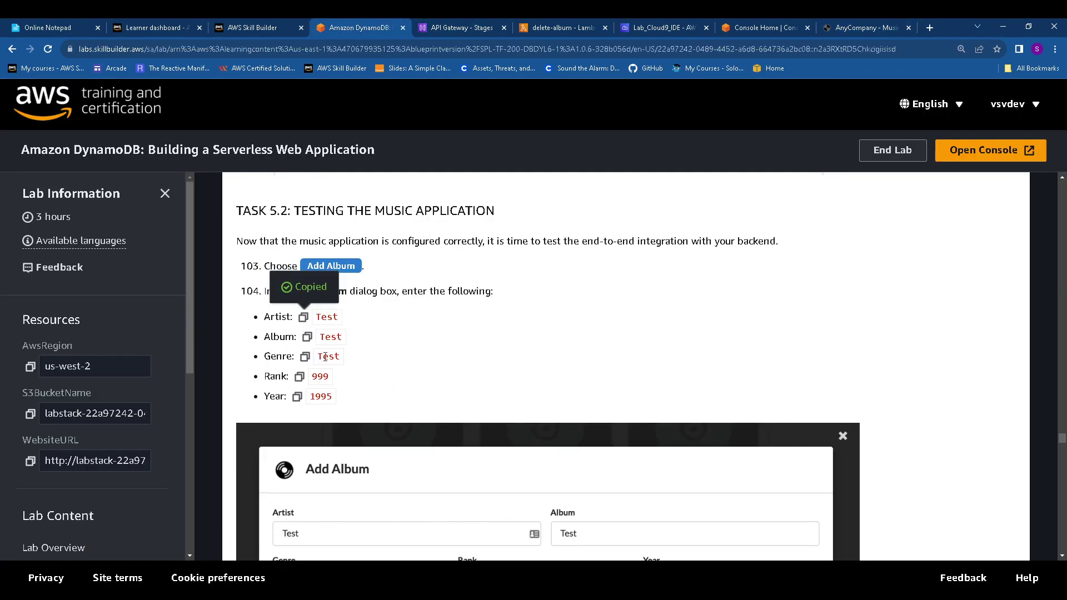
pyautogui.click(299, 376)
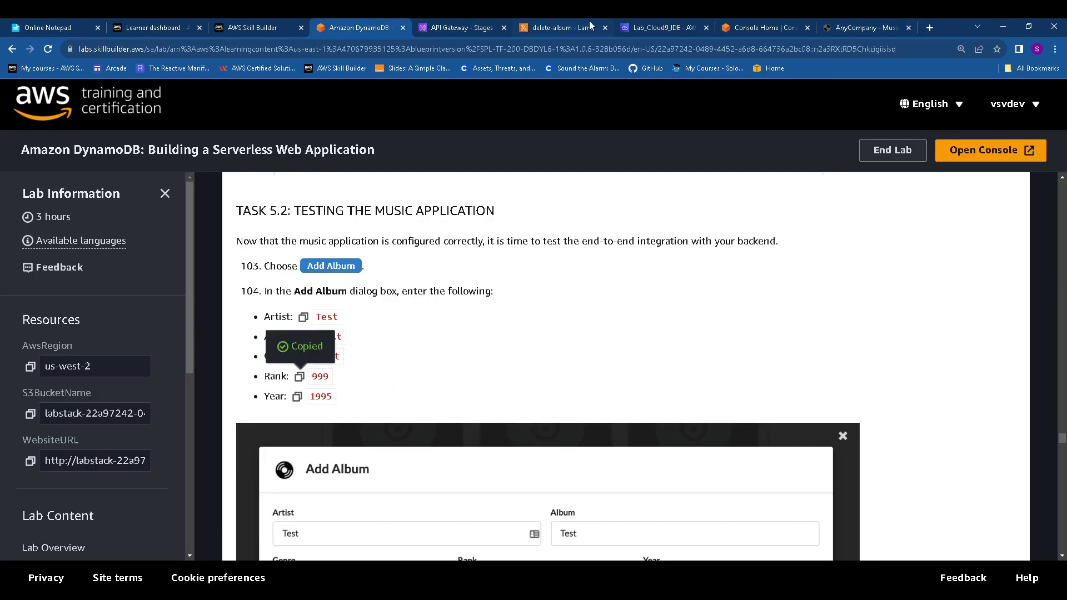
pyautogui.click(672, 26)
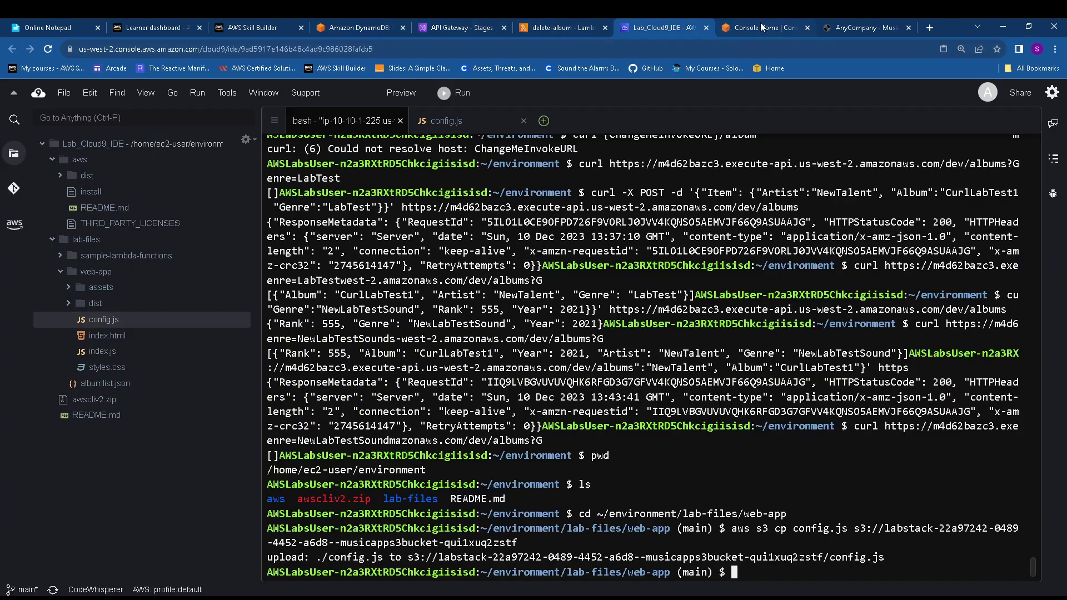
pyautogui.click(876, 28)
pyautogui.click(493, 372)
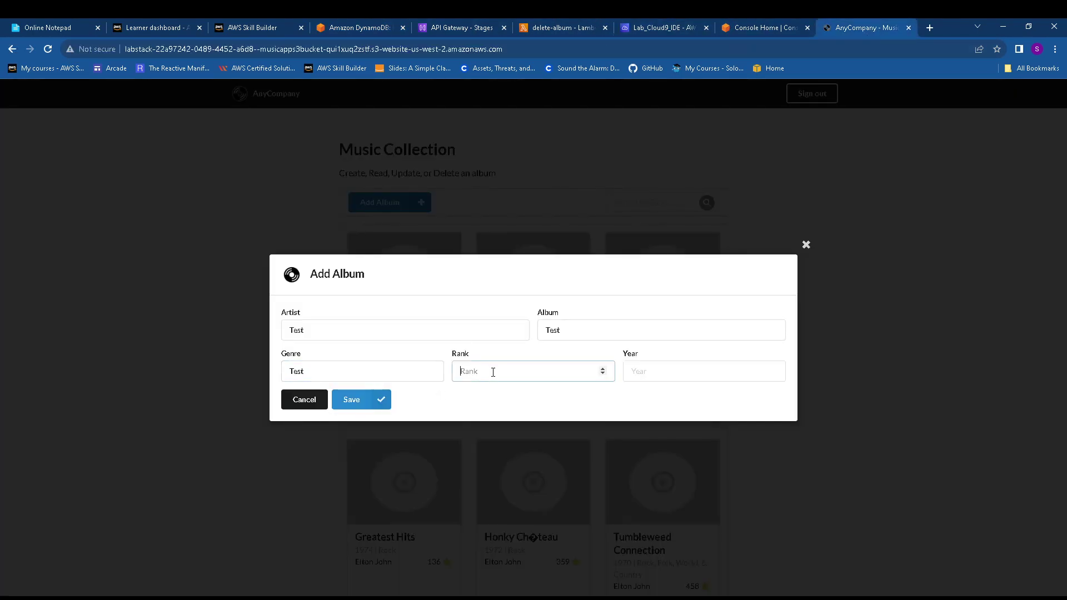
pyautogui.hotkey('ctrl', 'v')
pyautogui.click(355, 27)
pyautogui.click(298, 397)
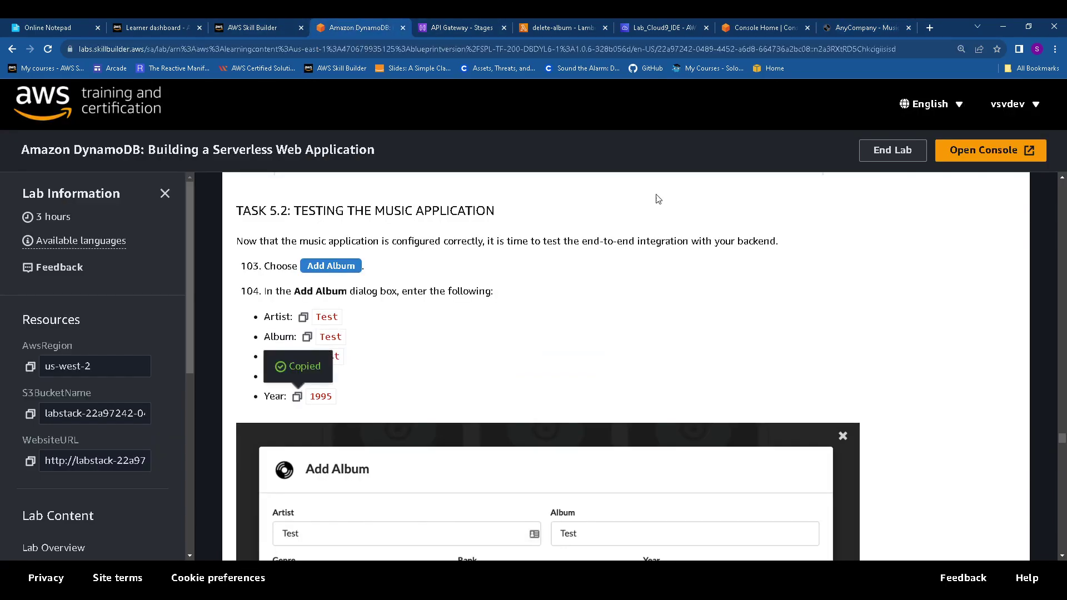
pyautogui.click(851, 28)
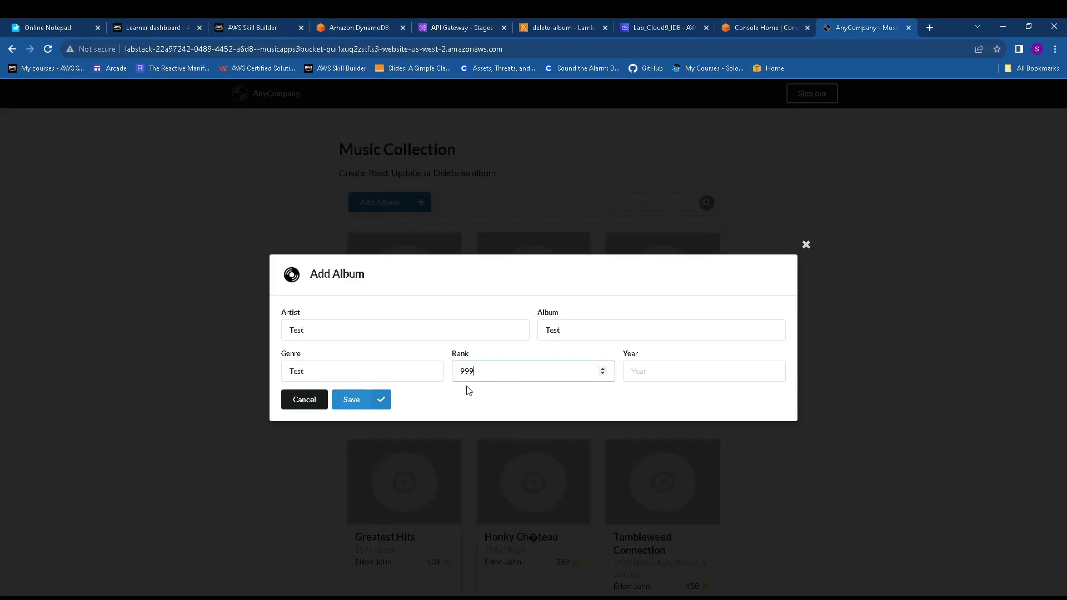
pyautogui.click(645, 365)
pyautogui.hotkey('ctrl', 'v')
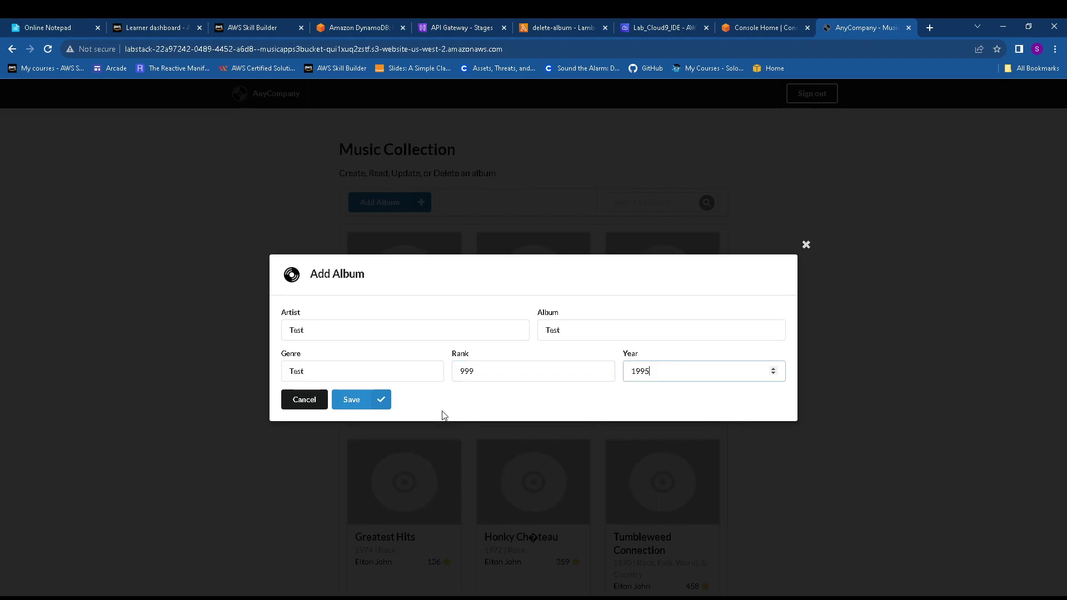
pyautogui.click(362, 402)
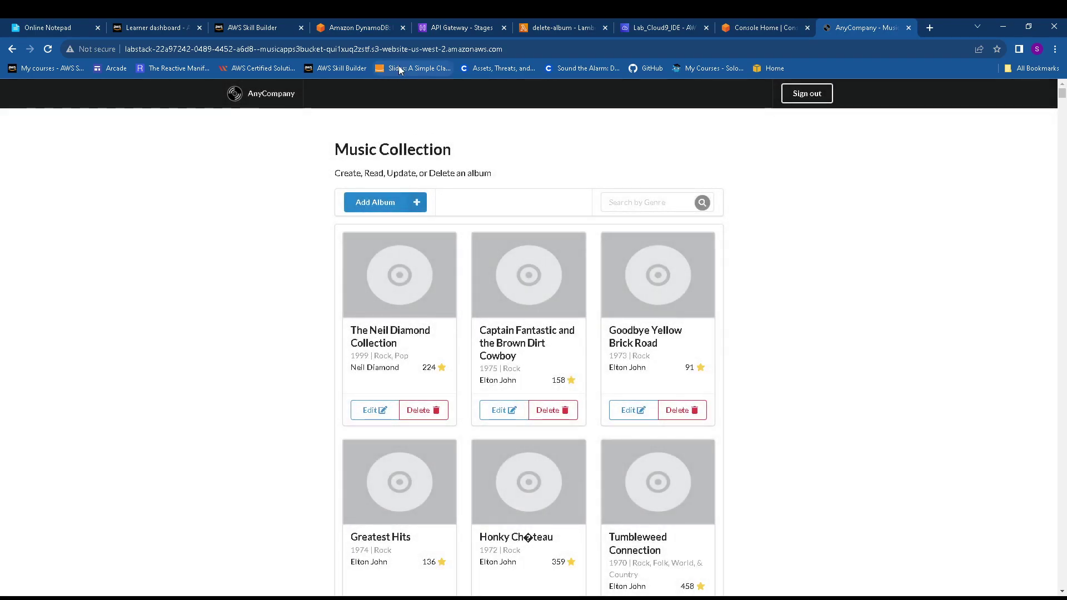
# Search albums by genre Test so only the new Test album card shows
pyautogui.click(354, 28)
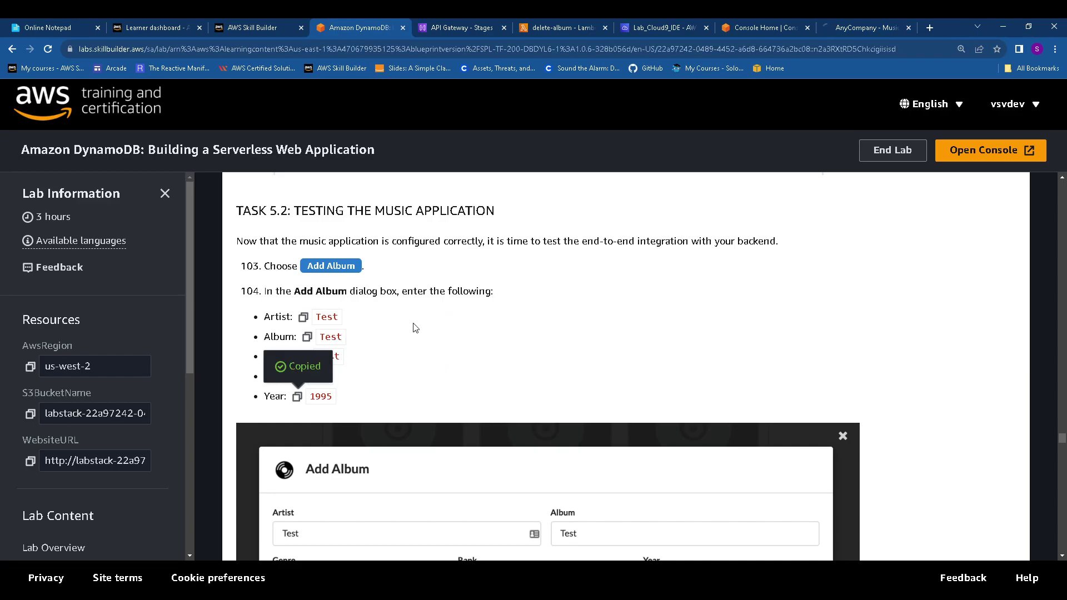
pyautogui.scroll(-6, 412, 324)
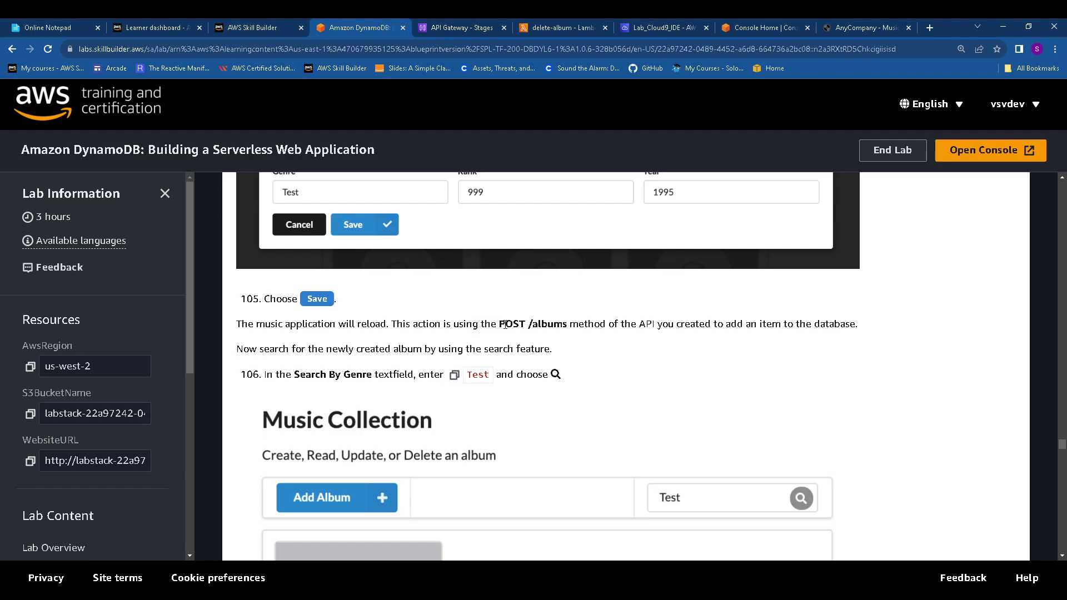
pyautogui.moveTo(480, 323); pyautogui.dragTo(603, 323)
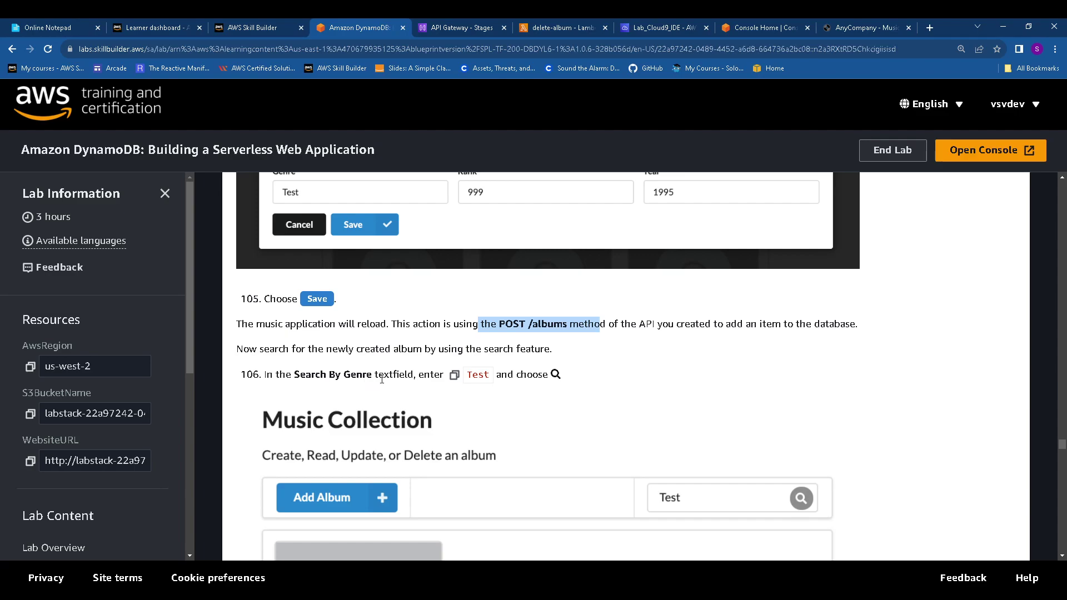
pyautogui.click(454, 375)
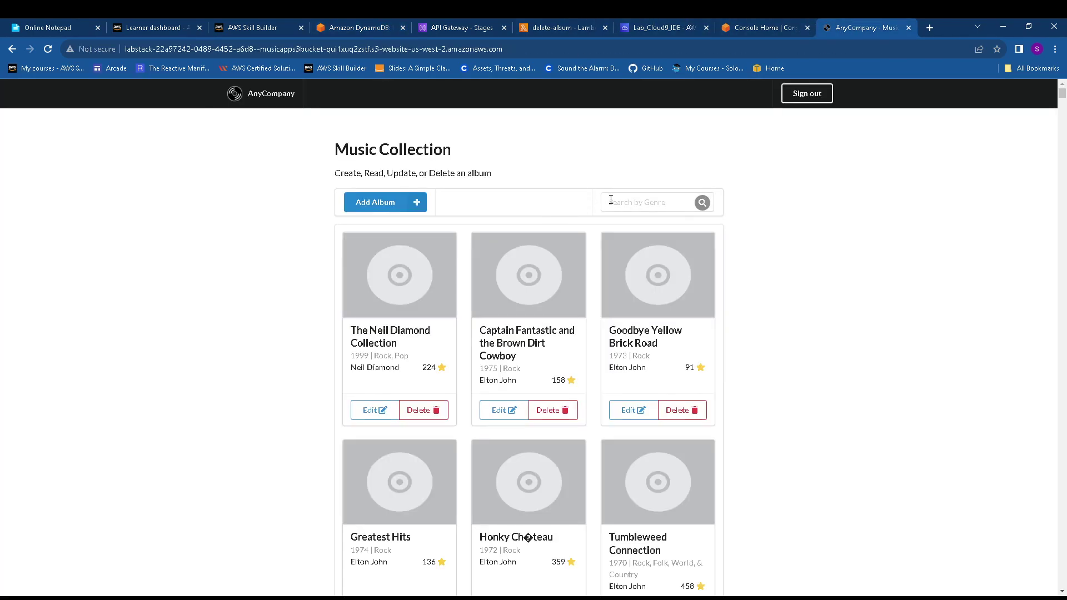
pyautogui.click(617, 202)
pyautogui.write('Test')
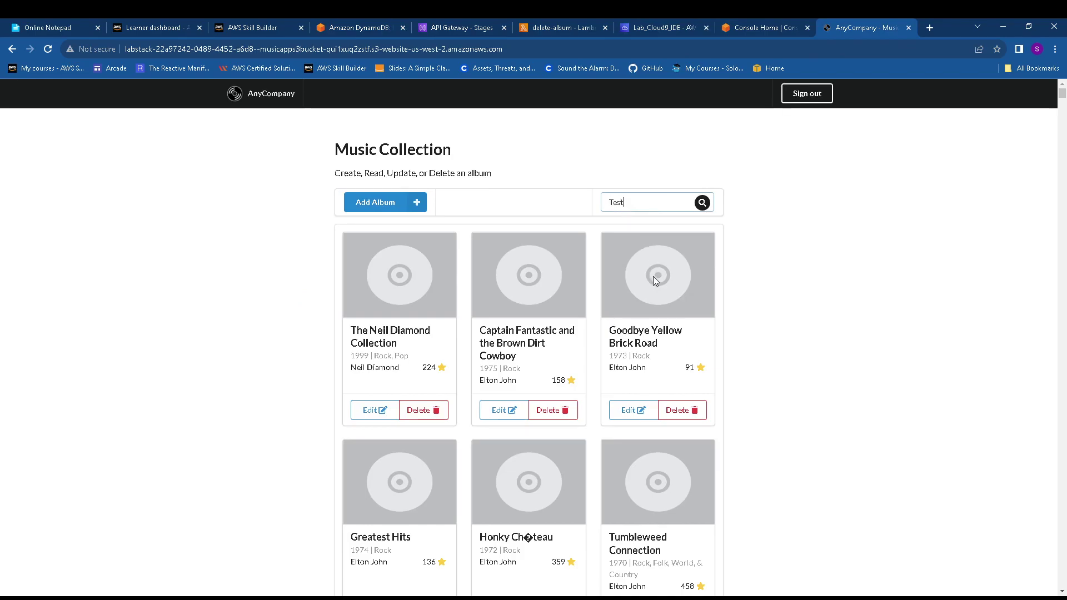
pyautogui.click(702, 202)
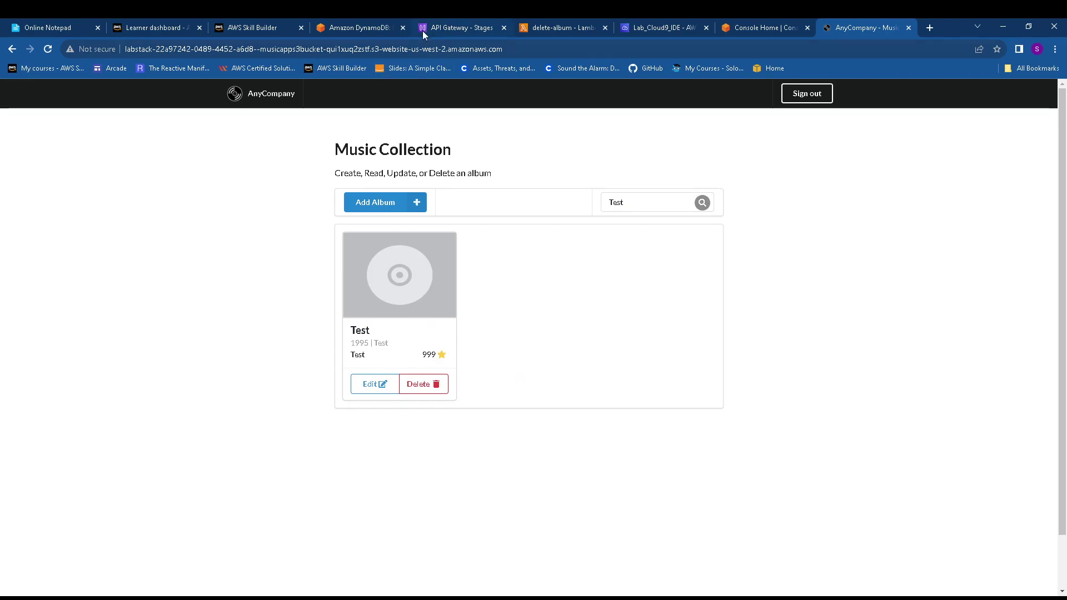
pyautogui.click(364, 23)
# Change the Test album's year from 1995 to 2000 and save
pyautogui.scroll(-9, 403, 261)
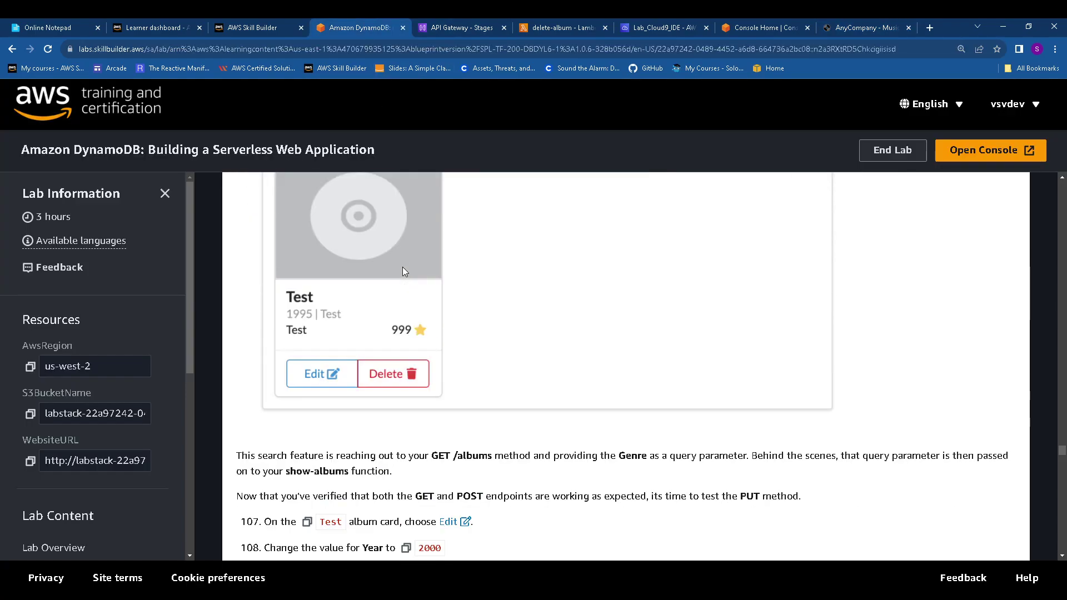
pyautogui.moveTo(420, 343); pyautogui.dragTo(654, 342)
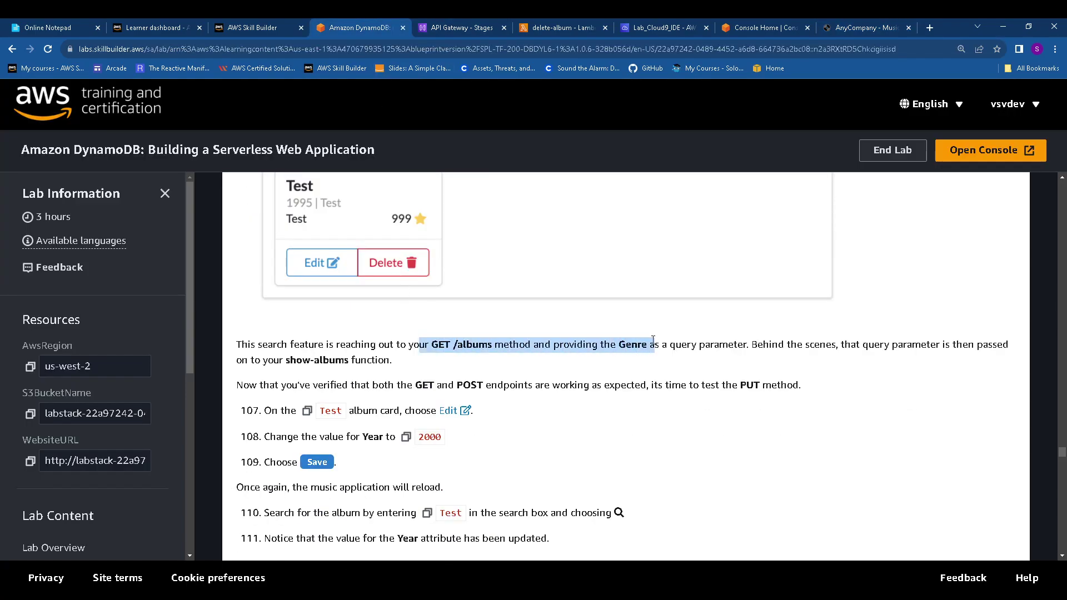
pyautogui.scroll(-1, 496, 364)
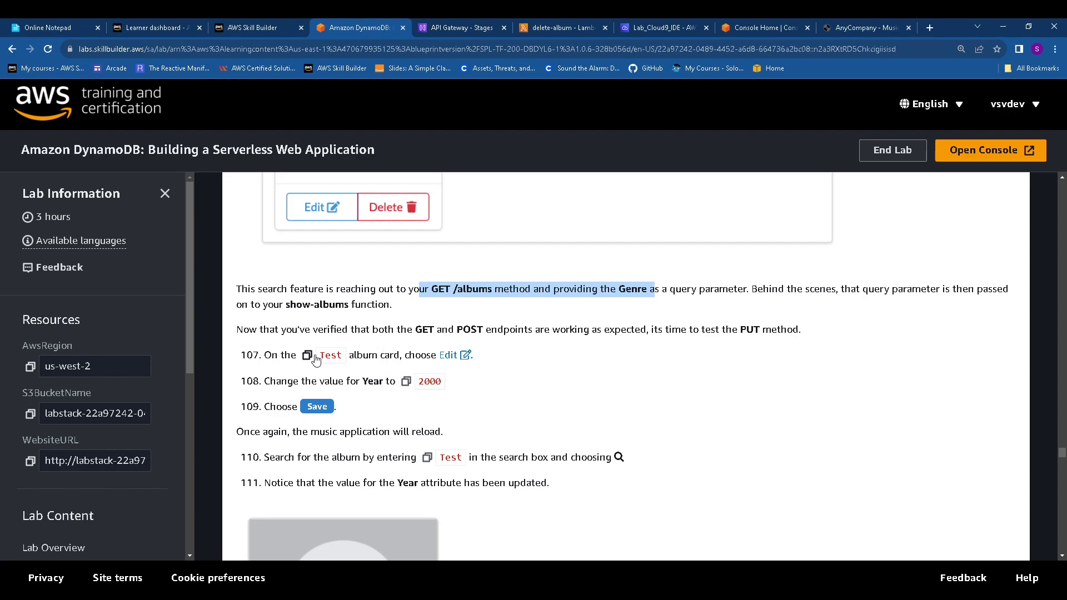
pyautogui.click(406, 383)
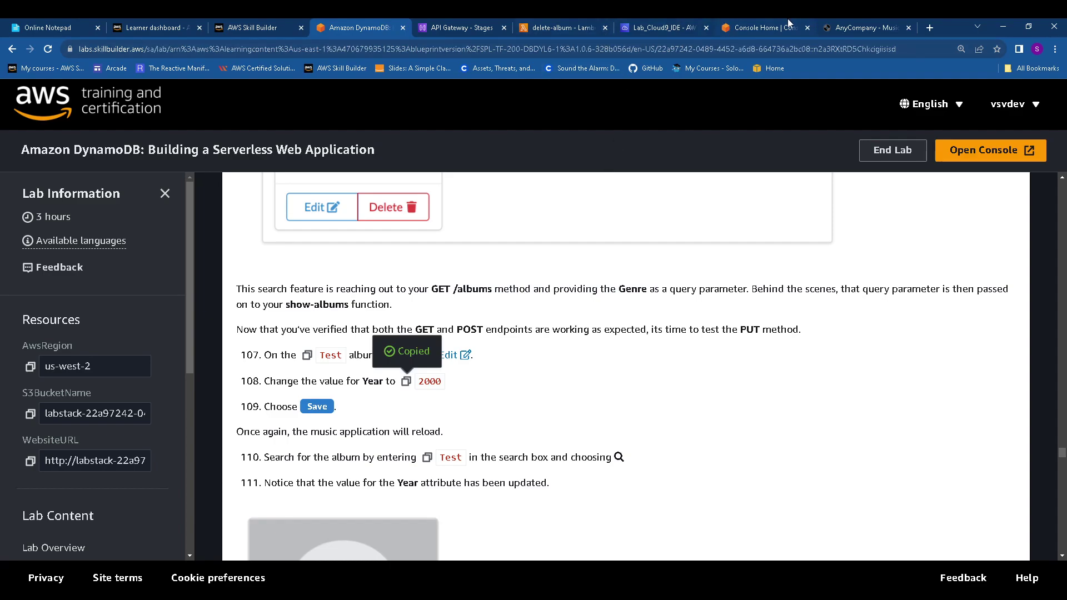
pyautogui.click(856, 28)
pyautogui.click(373, 384)
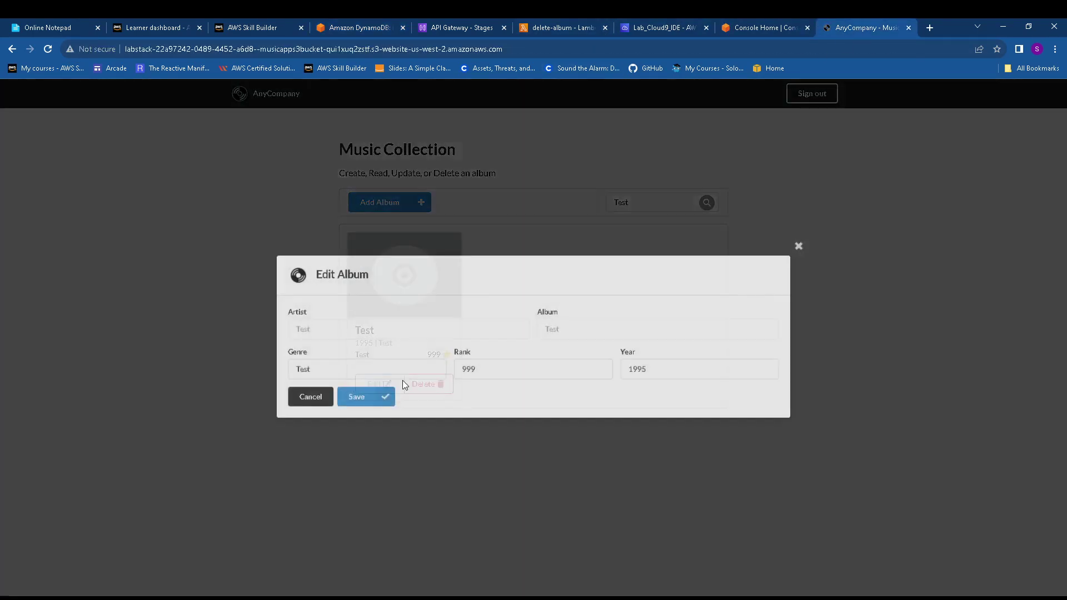
pyautogui.moveTo(653, 374); pyautogui.dragTo(625, 376)
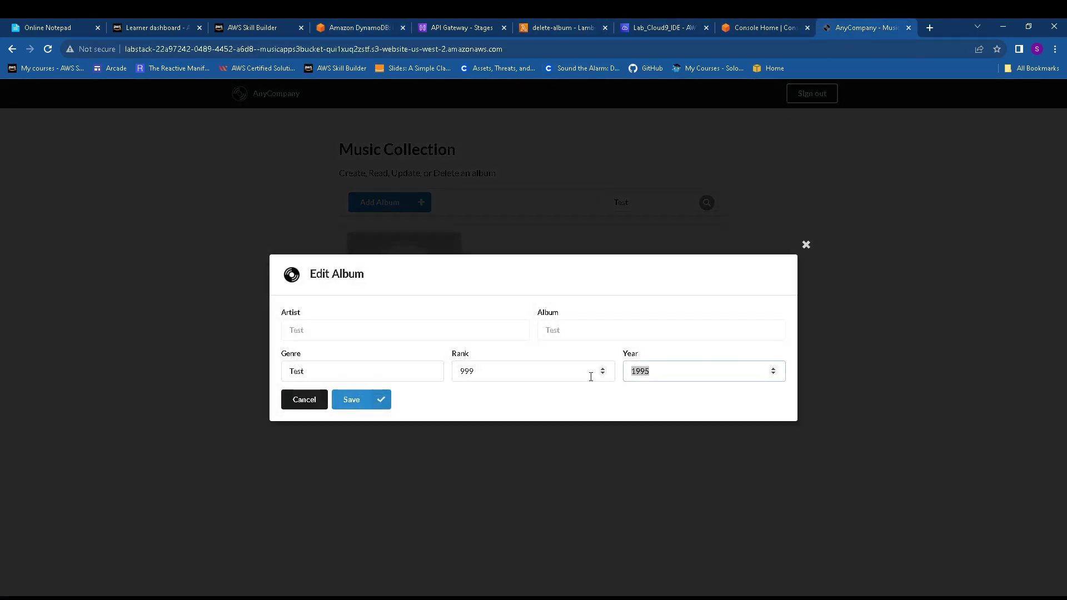
pyautogui.hotkey('ctrl', 'v')
pyautogui.click(374, 400)
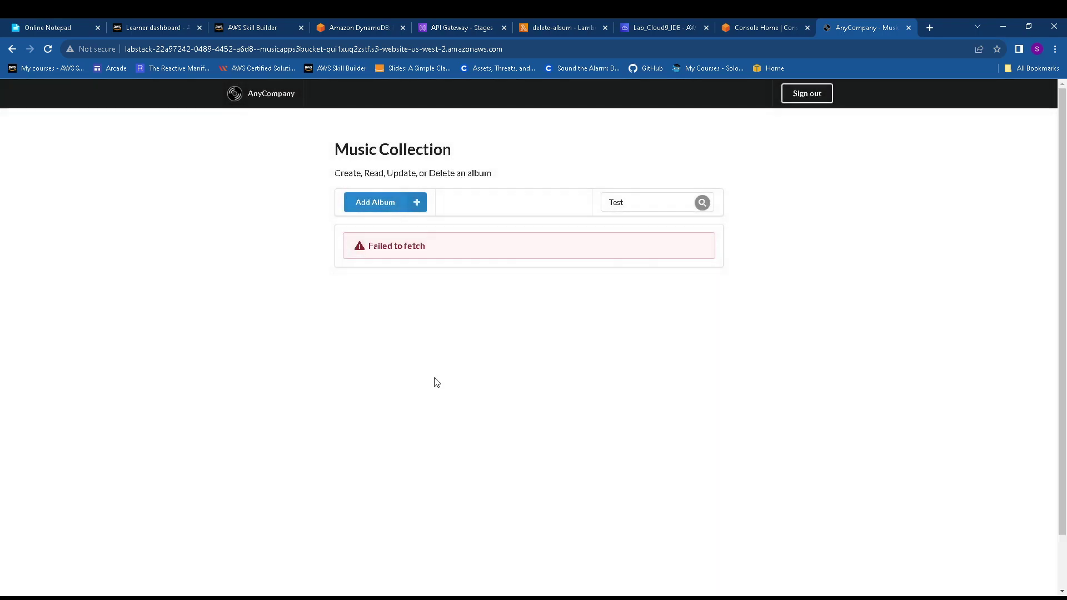
# Search Test again and re-edit the album, typing year 2000 and saving
pyautogui.click(702, 203)
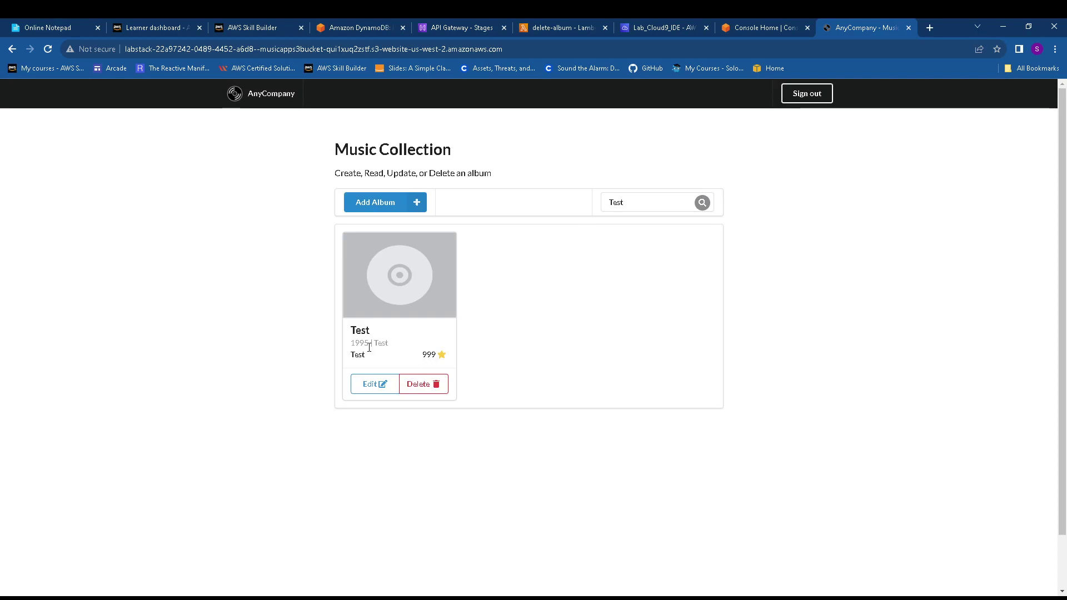
pyautogui.click(376, 385)
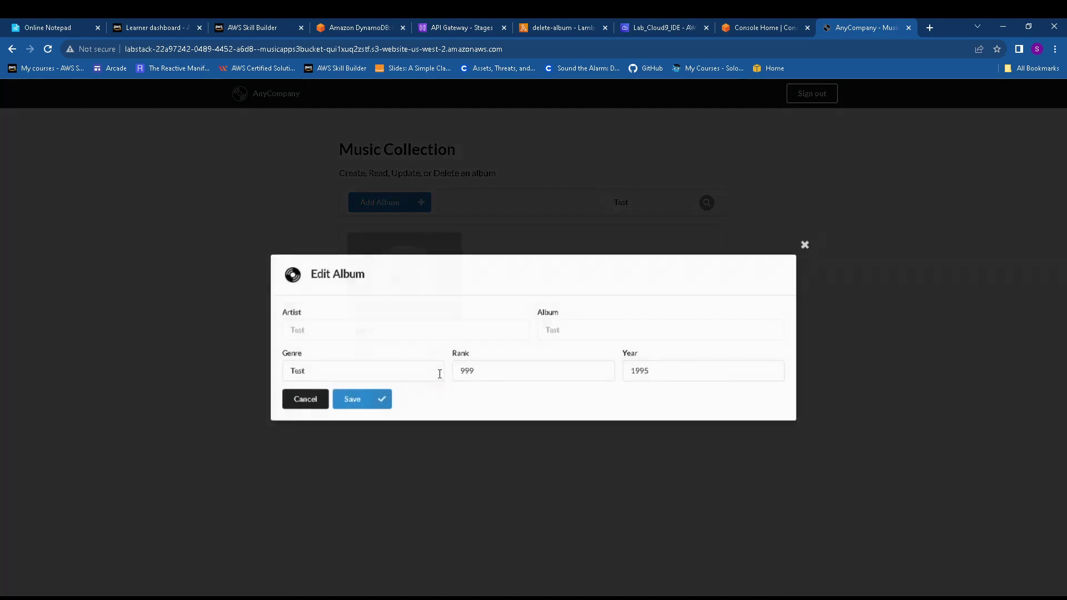
pyautogui.moveTo(669, 368); pyautogui.dragTo(620, 372)
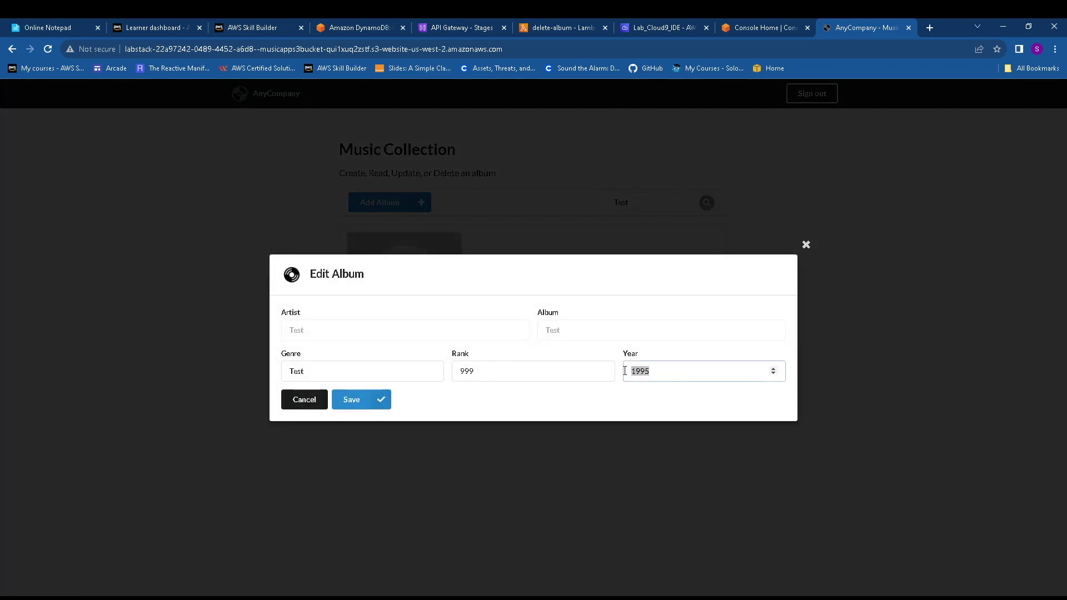
pyautogui.write('2000')
pyautogui.click(378, 400)
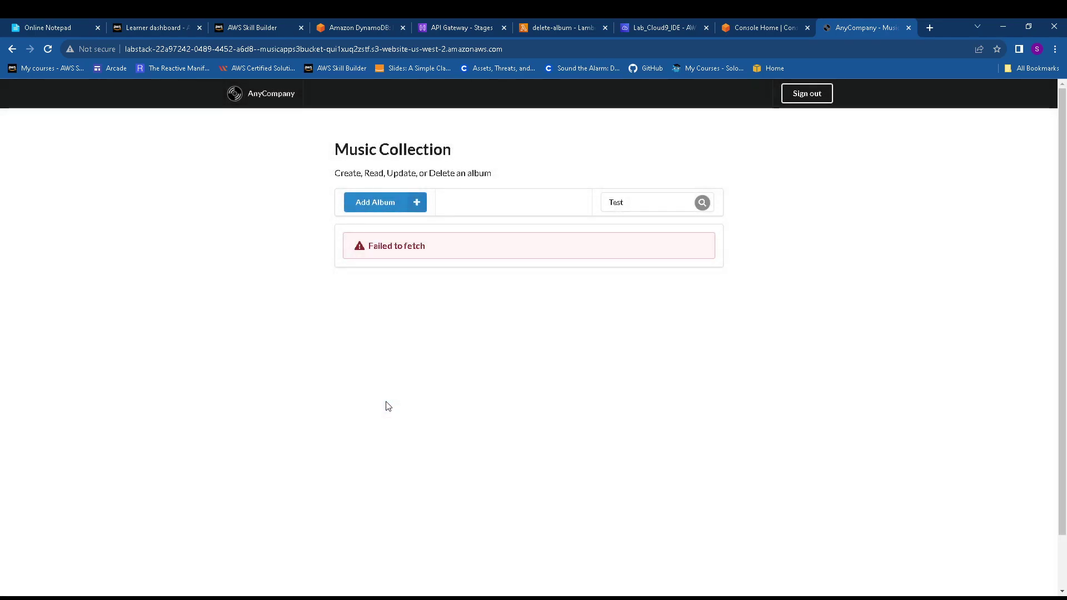
# Highlight the Failed to fetch error and compare it with lab guide steps 107–111
pyautogui.moveTo(373, 246); pyautogui.dragTo(429, 246)
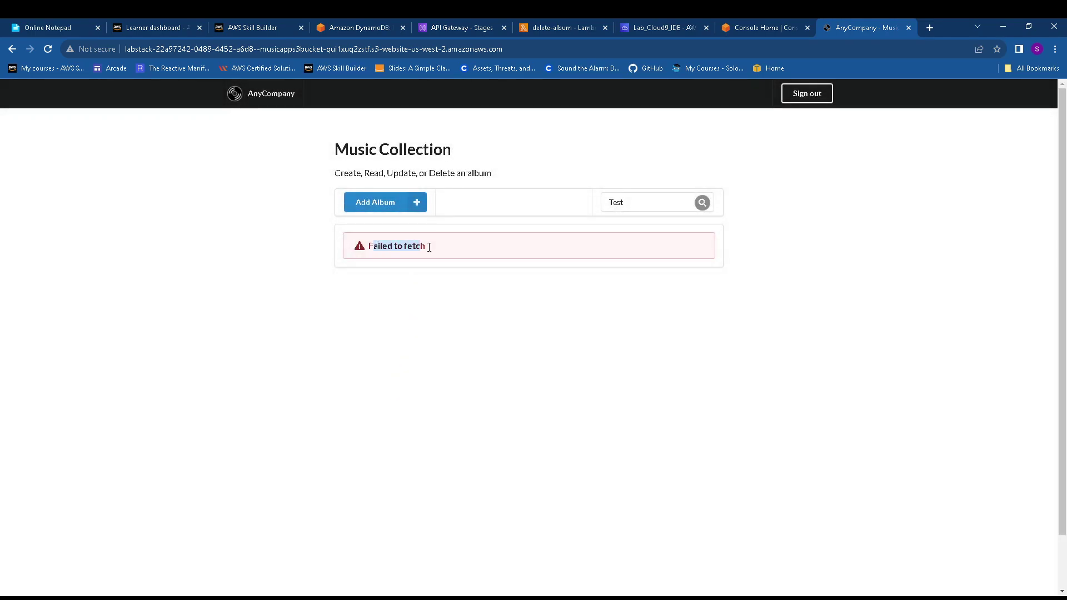
pyautogui.click(448, 20)
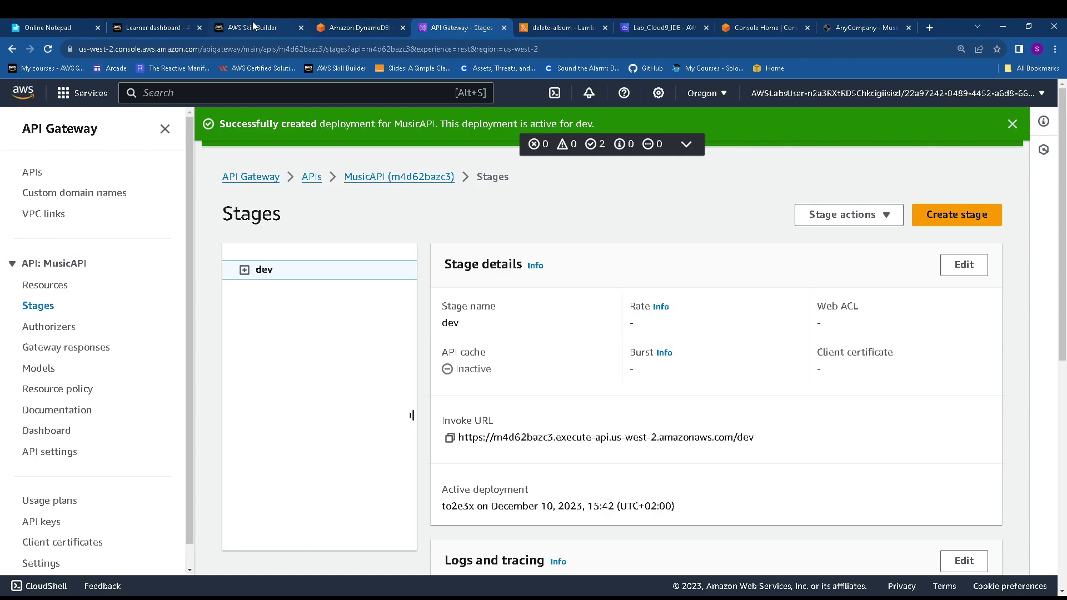
pyautogui.click(253, 25)
pyautogui.click(359, 27)
pyautogui.scroll(-4, 404, 395)
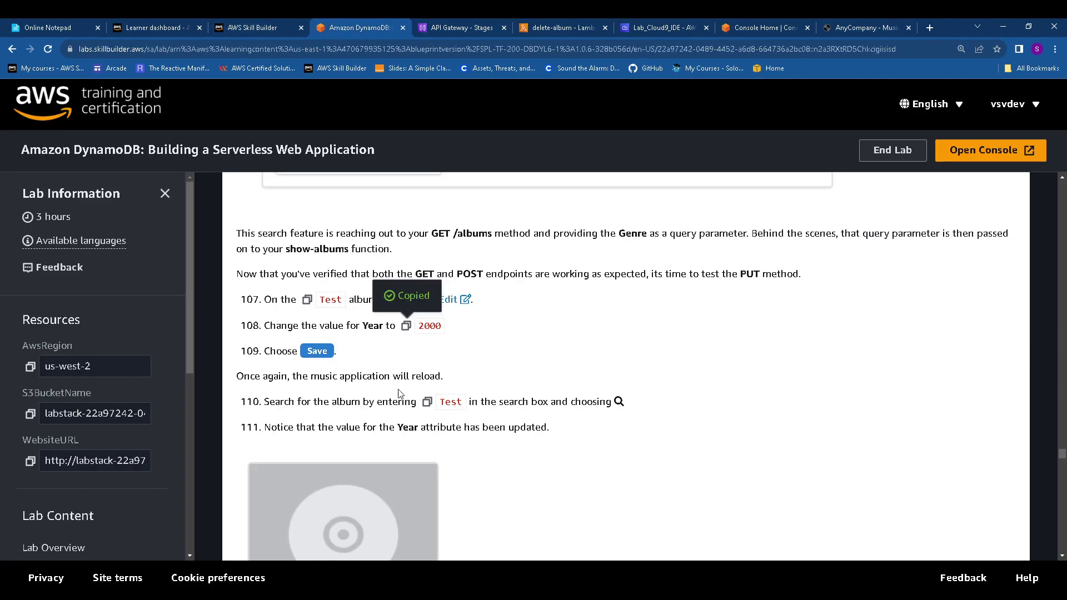
# Copy the year value 2000 from the guide and return to the MusicAPI dev stage page
pyautogui.scroll(3, 405, 399)
pyautogui.click(407, 326)
pyautogui.scroll(1, 439, 361)
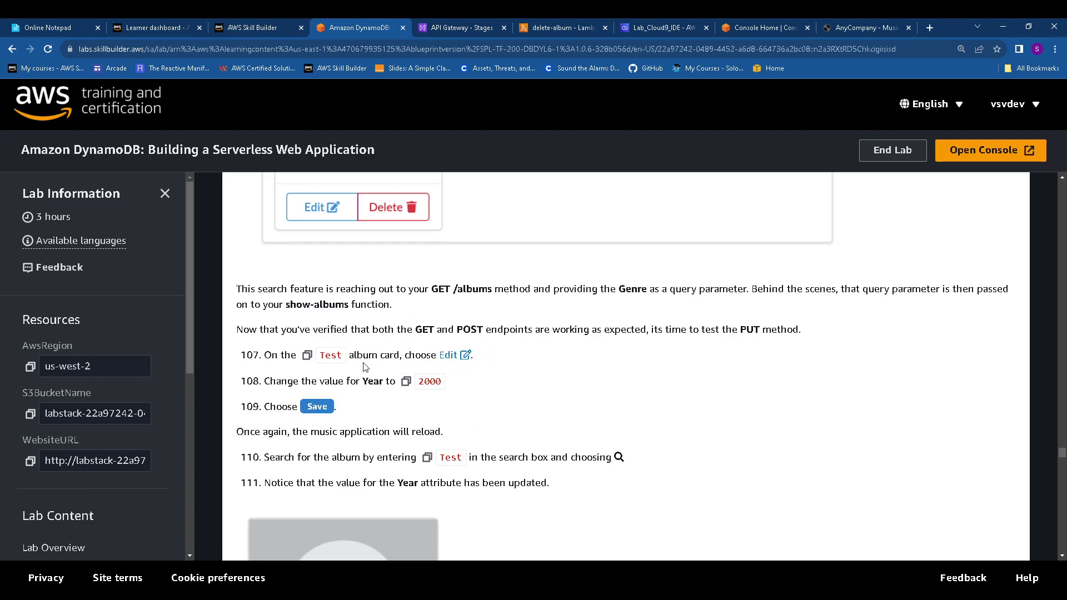
pyautogui.click(545, 27)
pyautogui.click(483, 27)
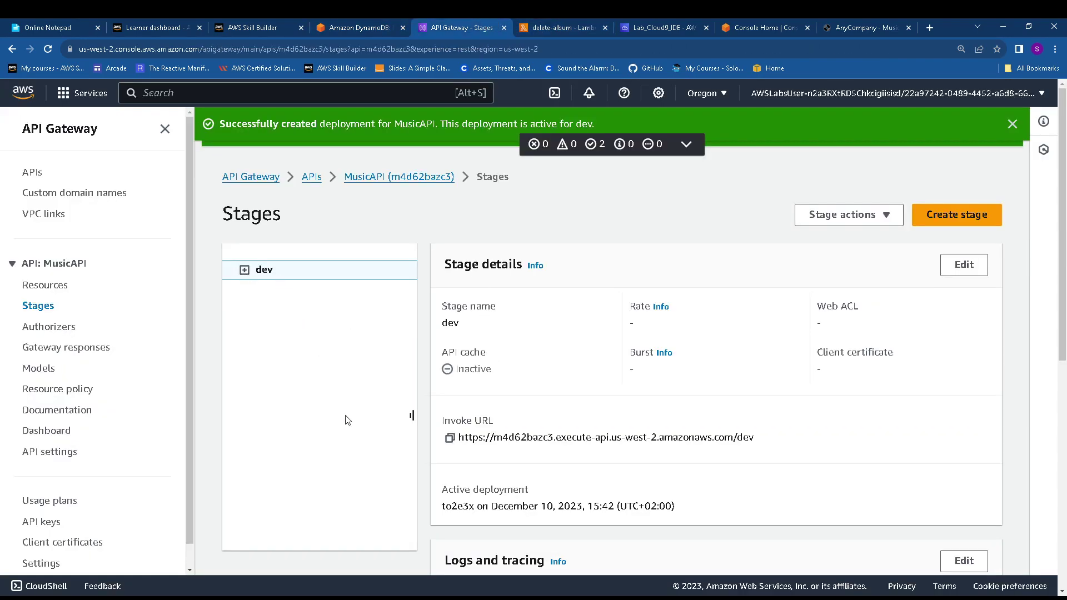
# Inspect the dev stage's /albums PUT method overrides and leave them unchanged
pyautogui.click(244, 270)
pyautogui.click(262, 290)
pyautogui.click(278, 311)
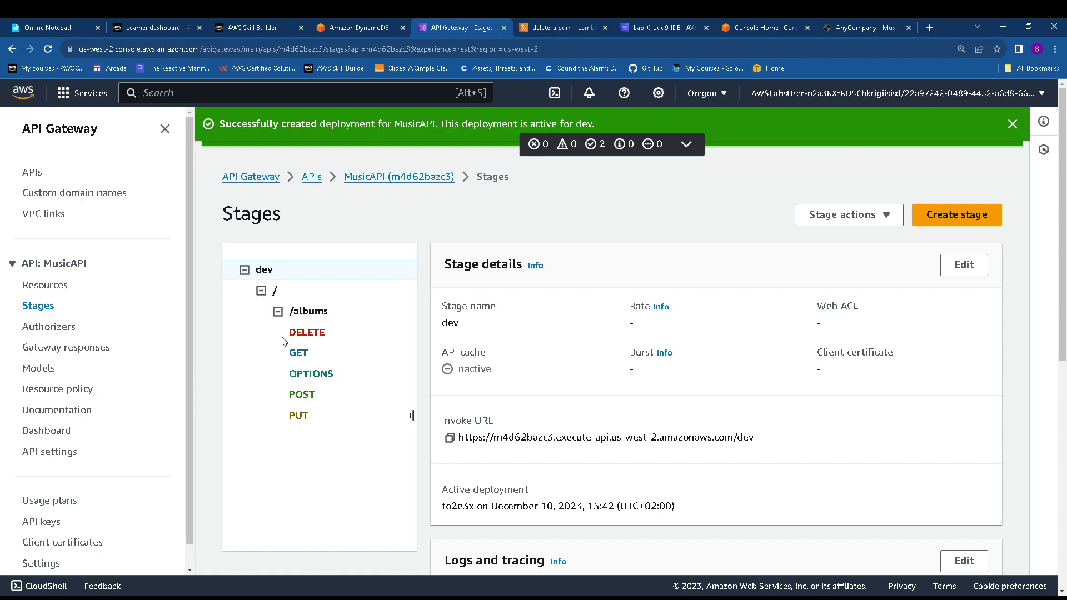
pyautogui.click(310, 414)
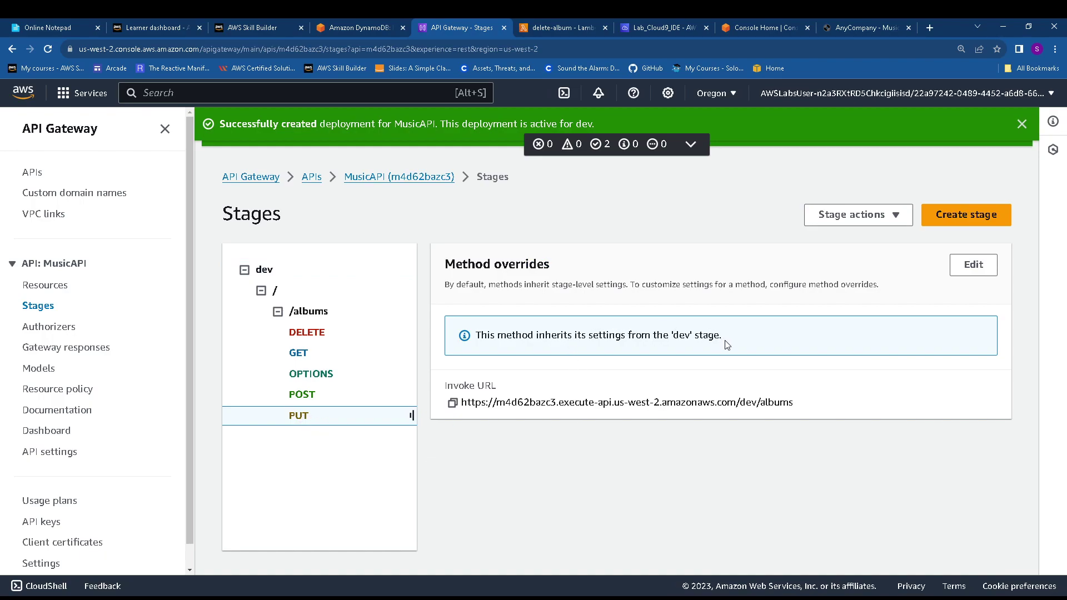
pyautogui.click(973, 265)
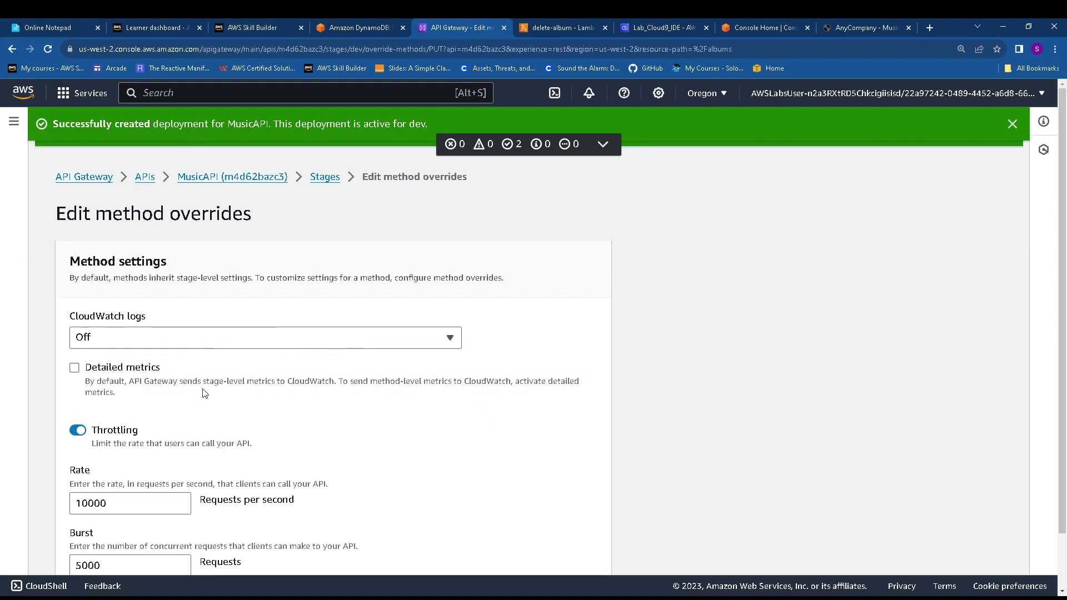
pyautogui.scroll(-2, 206, 395)
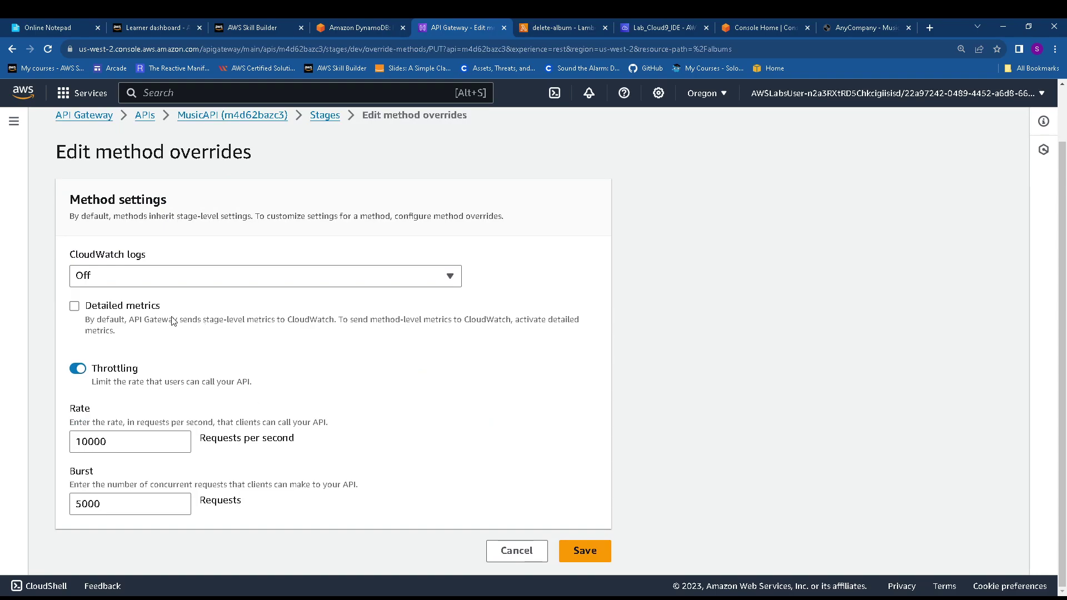
pyautogui.scroll(1, 191, 339)
pyautogui.scroll(-1, 191, 339)
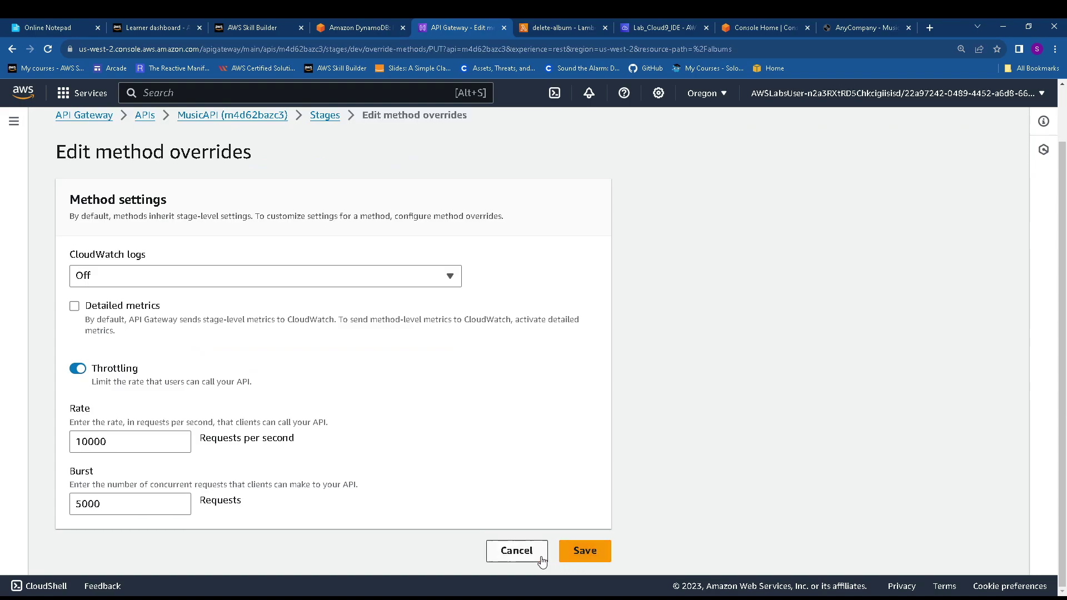
pyautogui.click(515, 556)
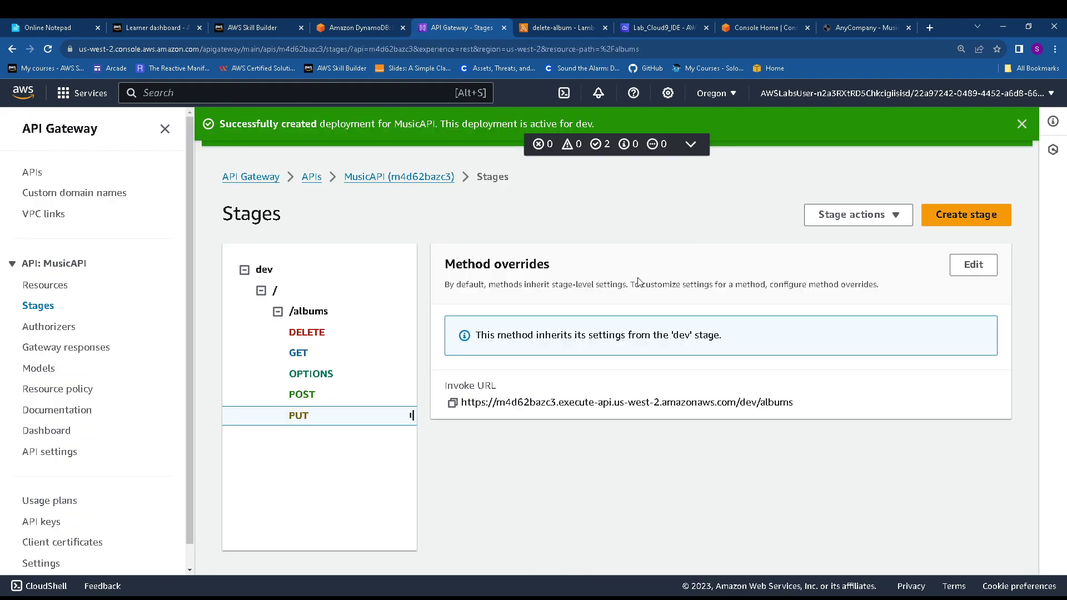
# Check the dev stage actions list, then return to the MusicAPI resource tree
pyautogui.click(846, 220)
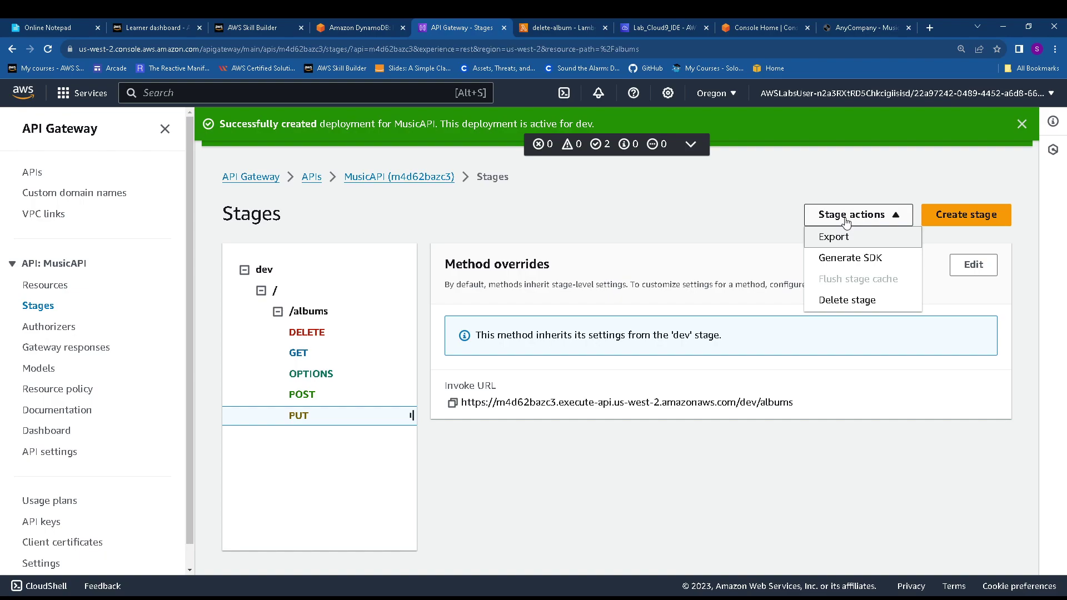
pyautogui.click(846, 218)
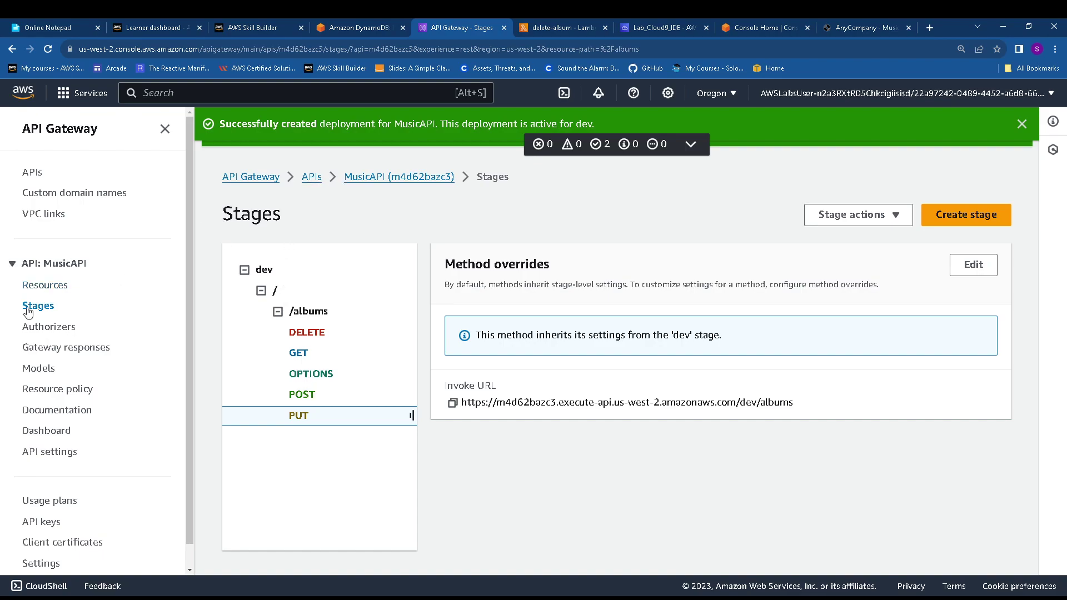
pyautogui.click(48, 287)
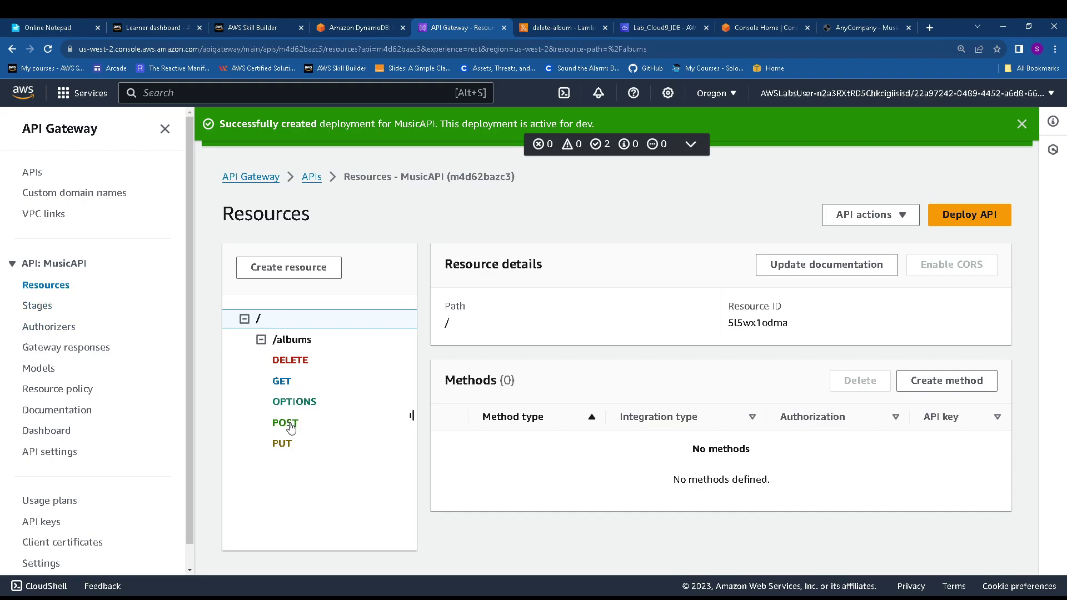
# Select POST under /albums and review its integration request settings
pyautogui.click(314, 428)
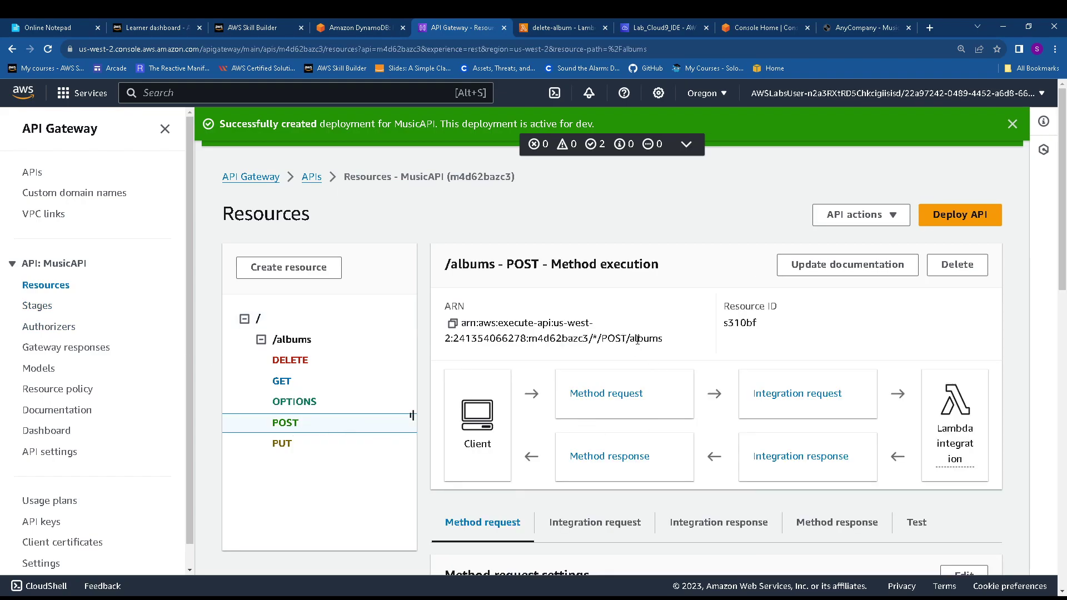
pyautogui.scroll(-4, 678, 360)
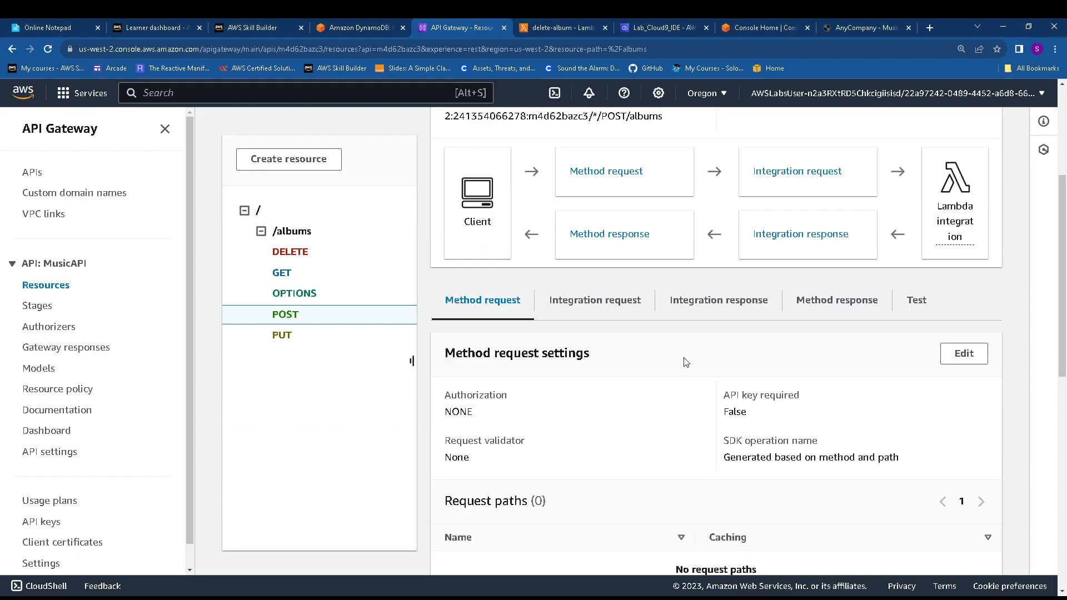
pyautogui.scroll(-5, 681, 359)
pyautogui.scroll(7, 677, 361)
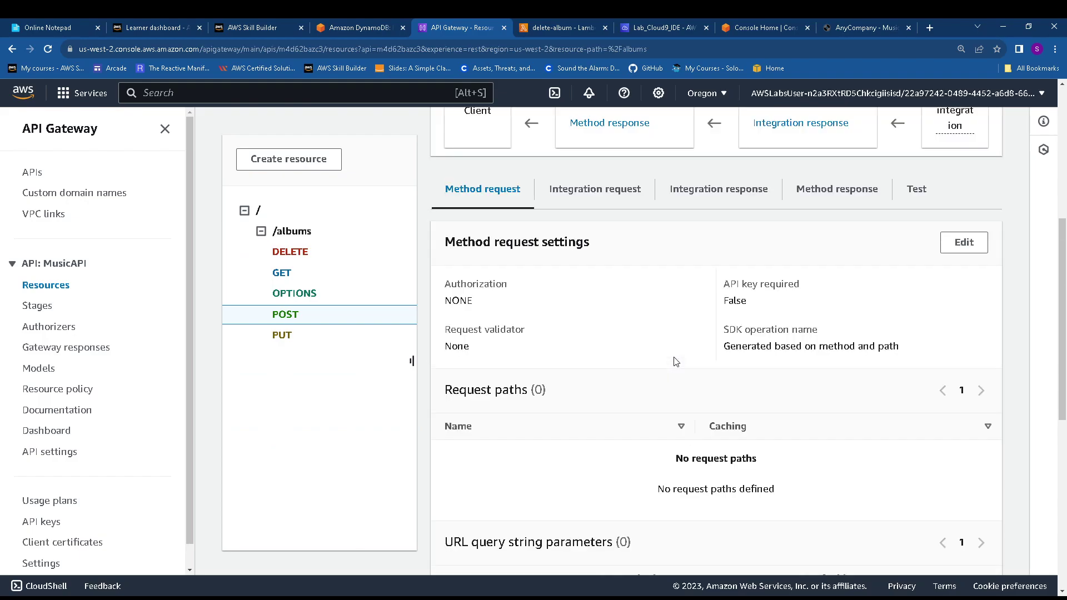
pyautogui.scroll(1, 677, 363)
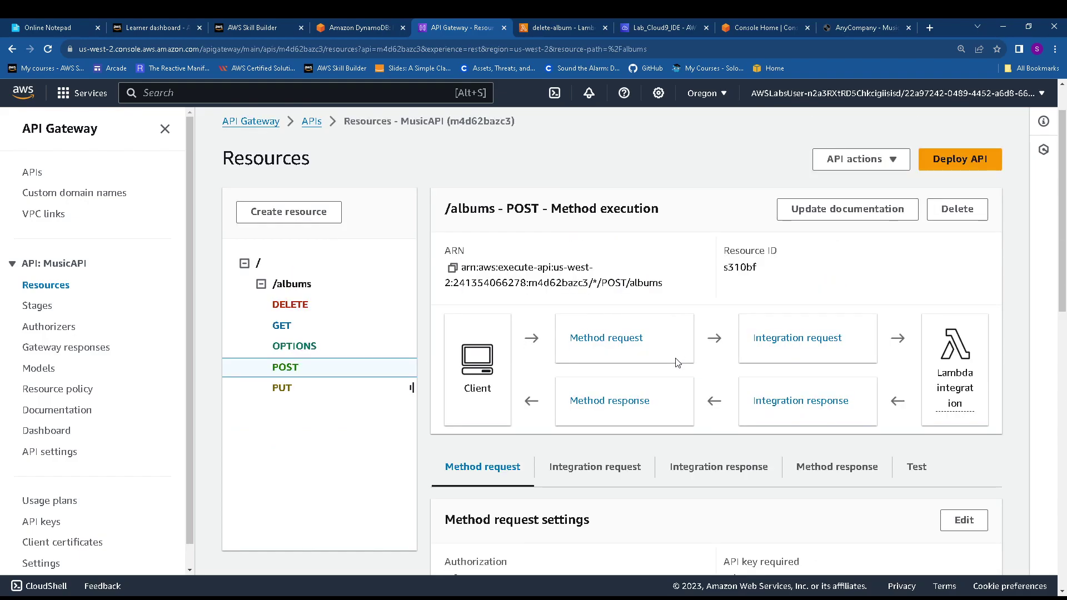
pyautogui.scroll(1, 678, 362)
pyautogui.scroll(-2, 677, 363)
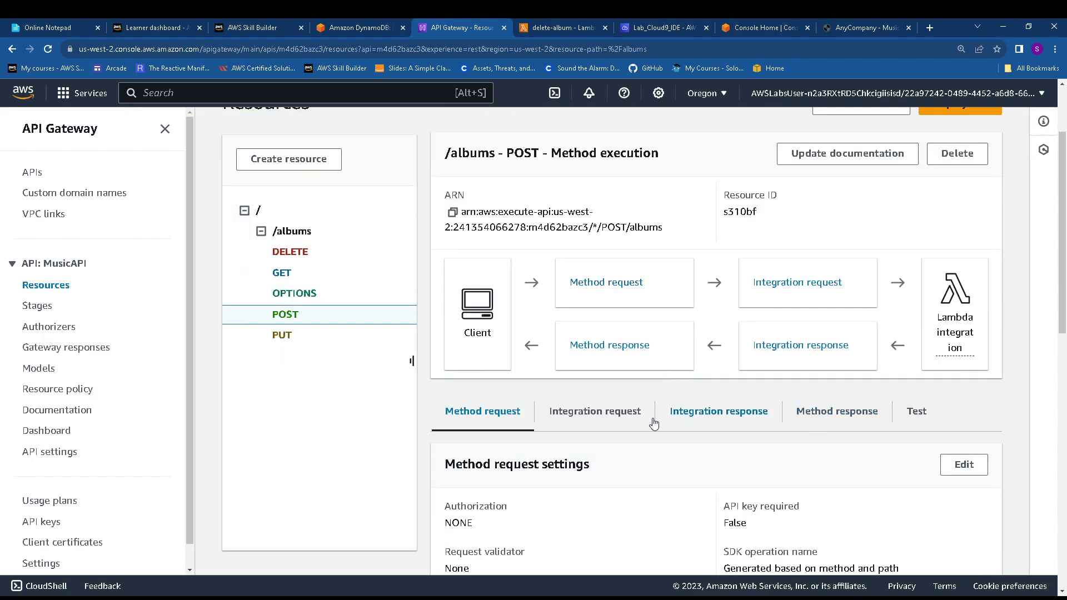
pyautogui.click(608, 423)
pyautogui.scroll(-1, 677, 430)
pyautogui.scroll(-1, 680, 423)
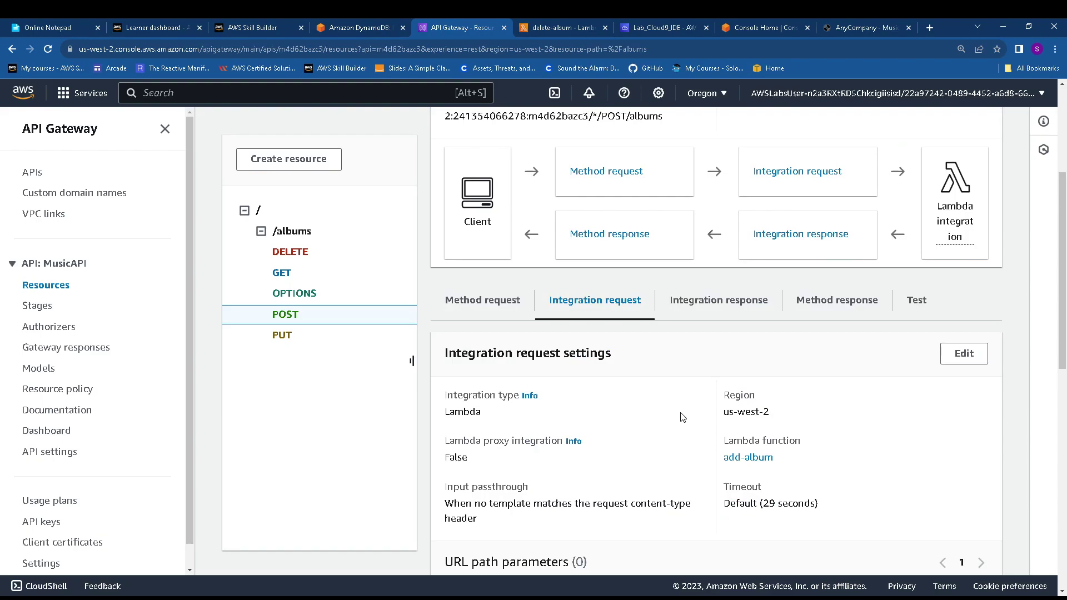
# Review the POST integration response, then the integration request again
pyautogui.click(706, 309)
pyautogui.scroll(-3, 673, 383)
pyautogui.scroll(1, 671, 393)
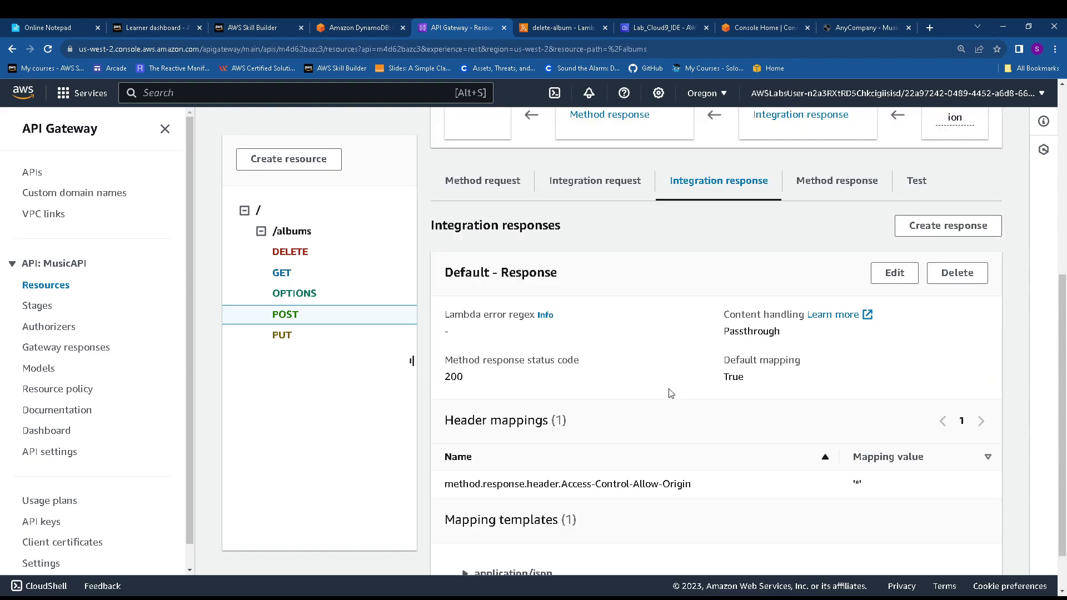
pyautogui.scroll(3, 640, 384)
pyautogui.click(595, 348)
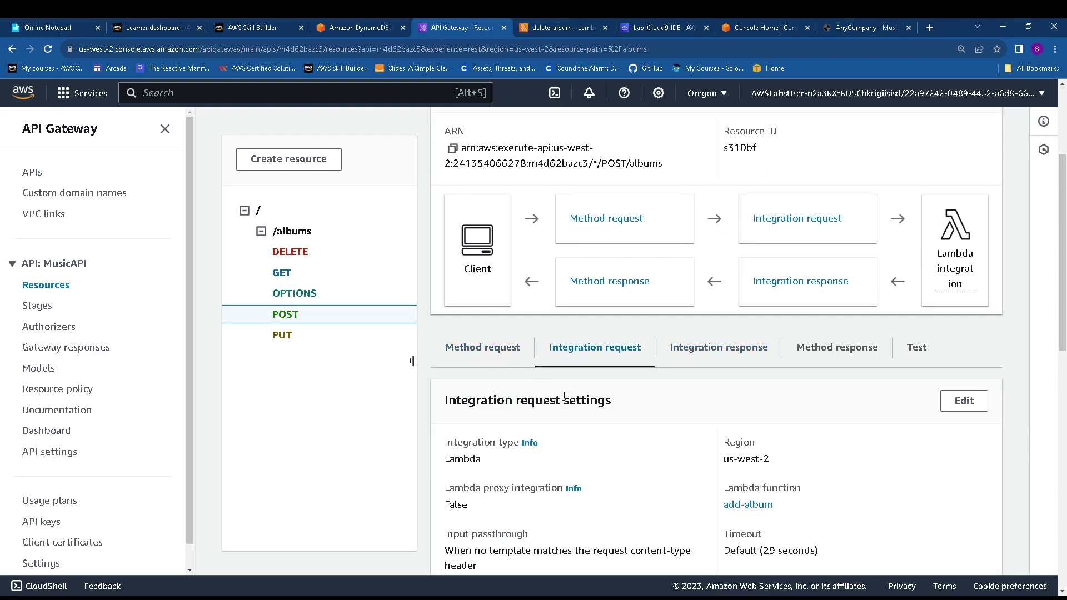
pyautogui.scroll(-3, 574, 411)
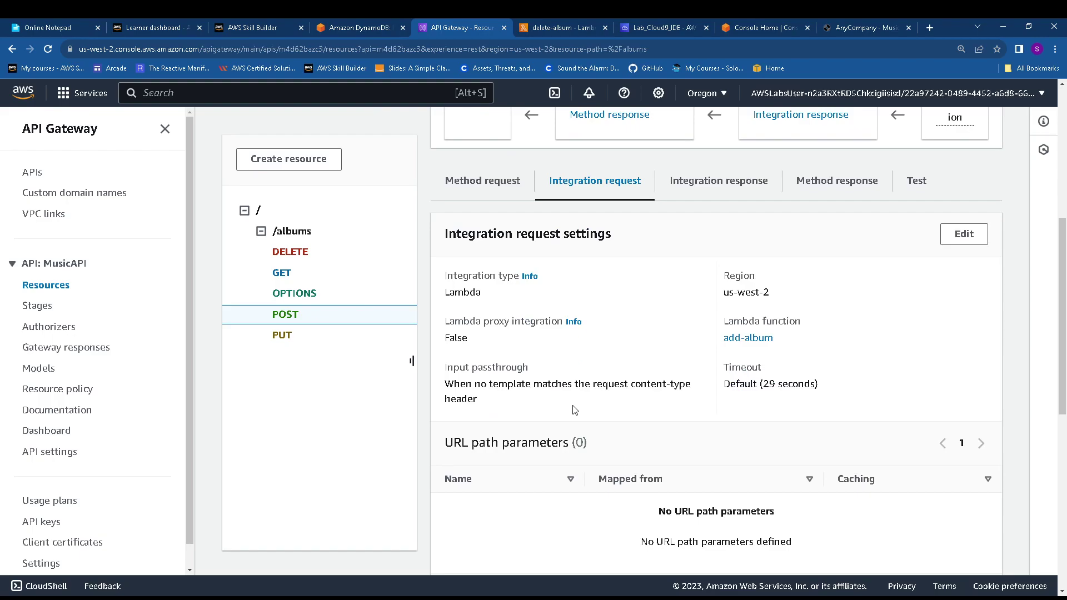
pyautogui.scroll(3, 575, 410)
# Check the POST method request, then start editing the integration request
pyautogui.click(503, 410)
pyautogui.scroll(-3, 601, 452)
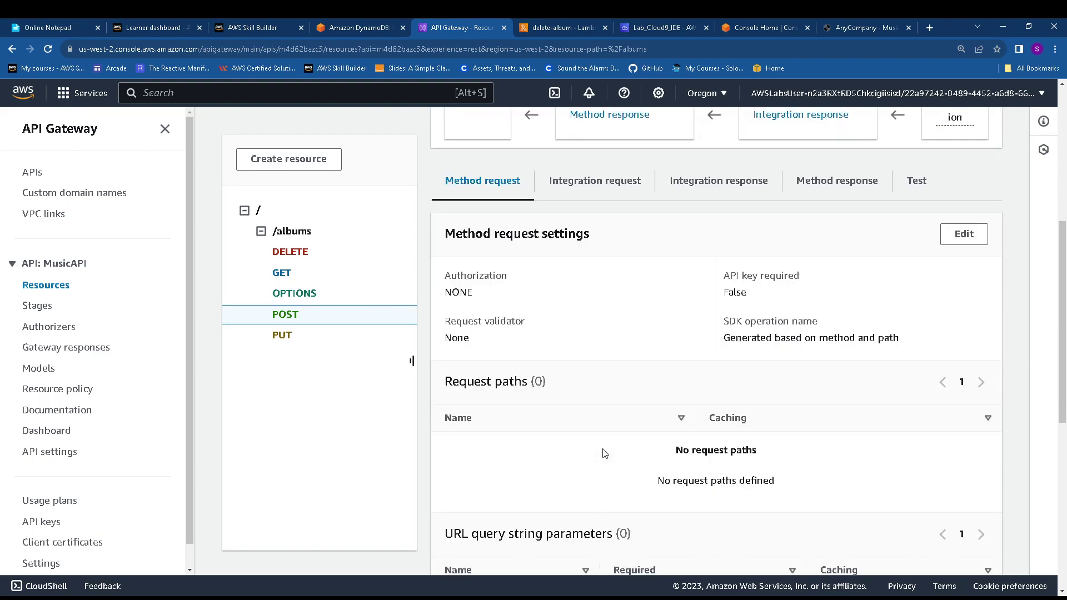
pyautogui.scroll(3, 606, 451)
pyautogui.click(573, 410)
pyautogui.scroll(-3, 646, 458)
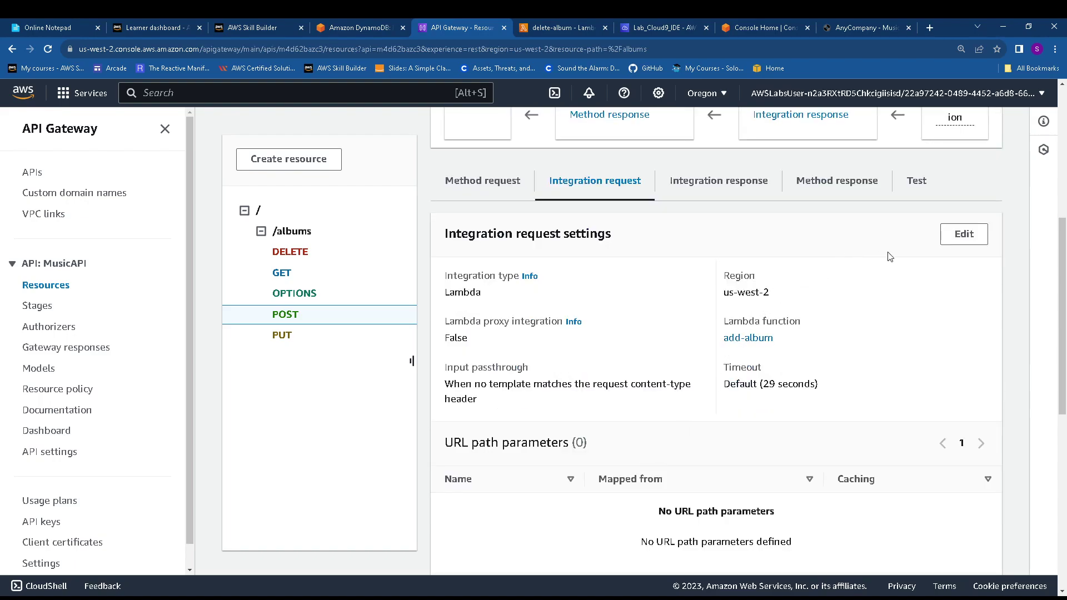
pyautogui.click(968, 235)
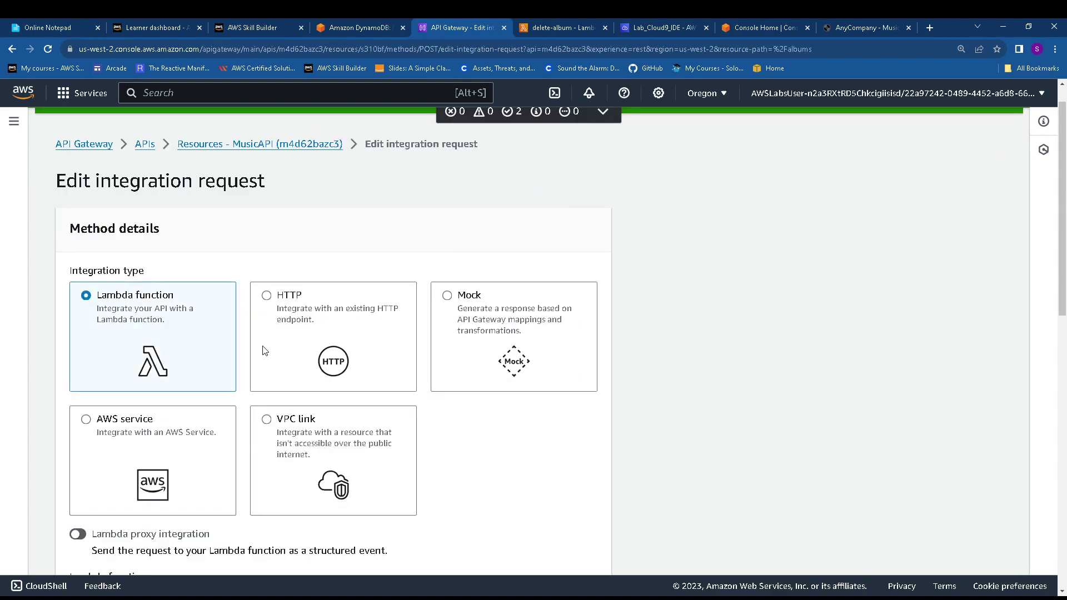
# Point the /albums POST integration to the update-album Lambda function and save
pyautogui.scroll(-4, 238, 369)
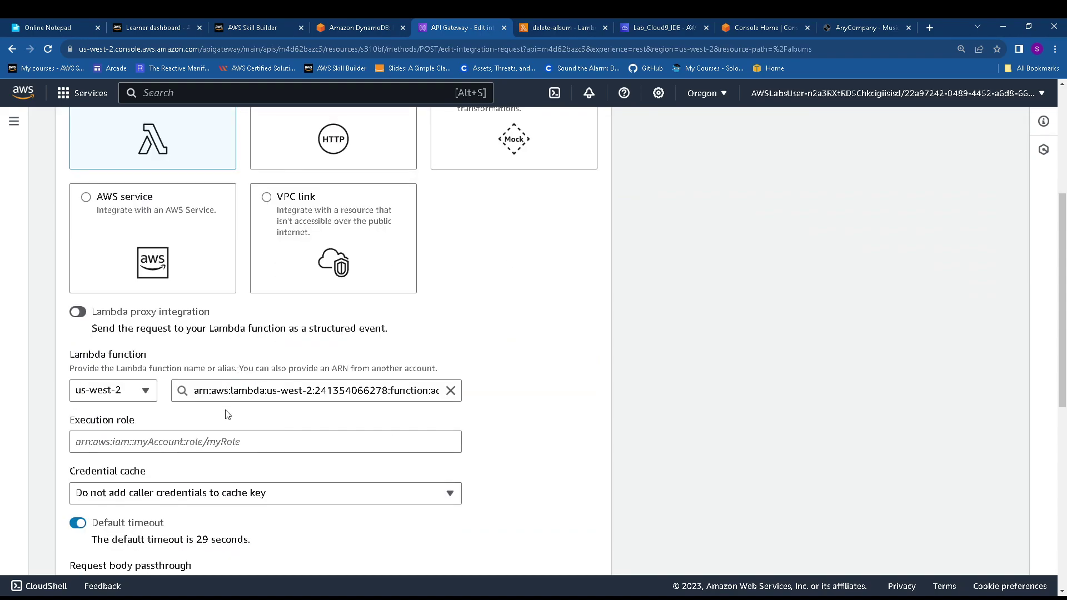
pyautogui.click(407, 391)
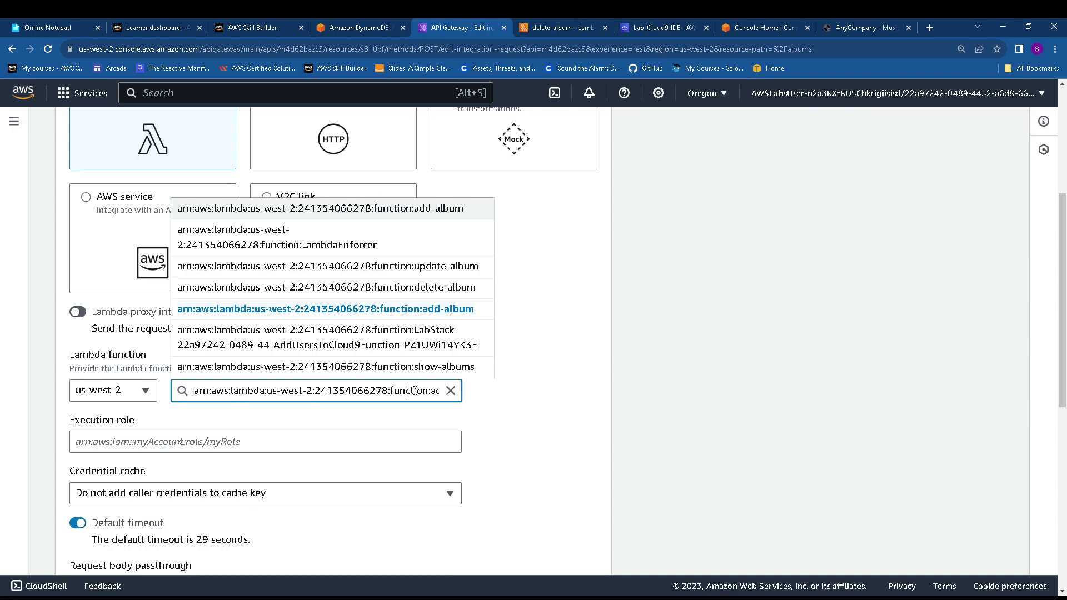
pyautogui.click(410, 270)
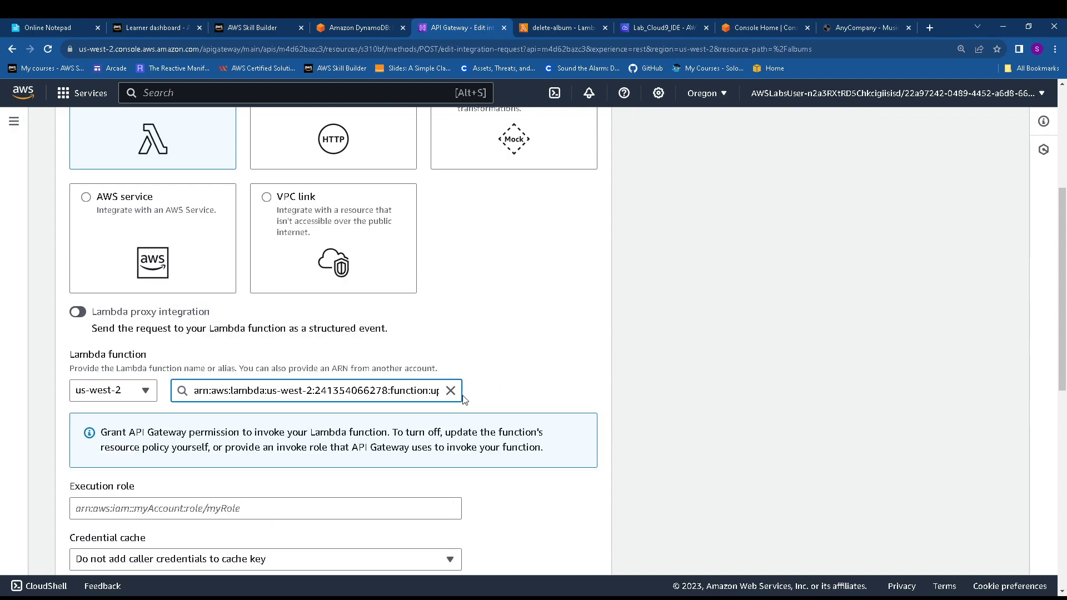
pyautogui.scroll(-4, 462, 402)
pyautogui.scroll(-5, 457, 404)
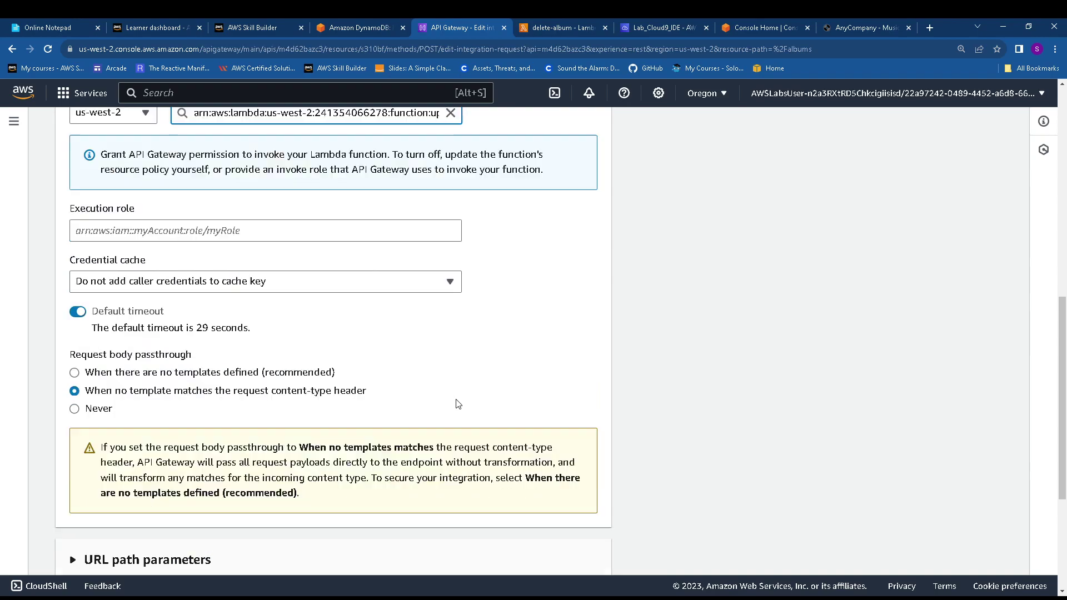
pyautogui.click(605, 550)
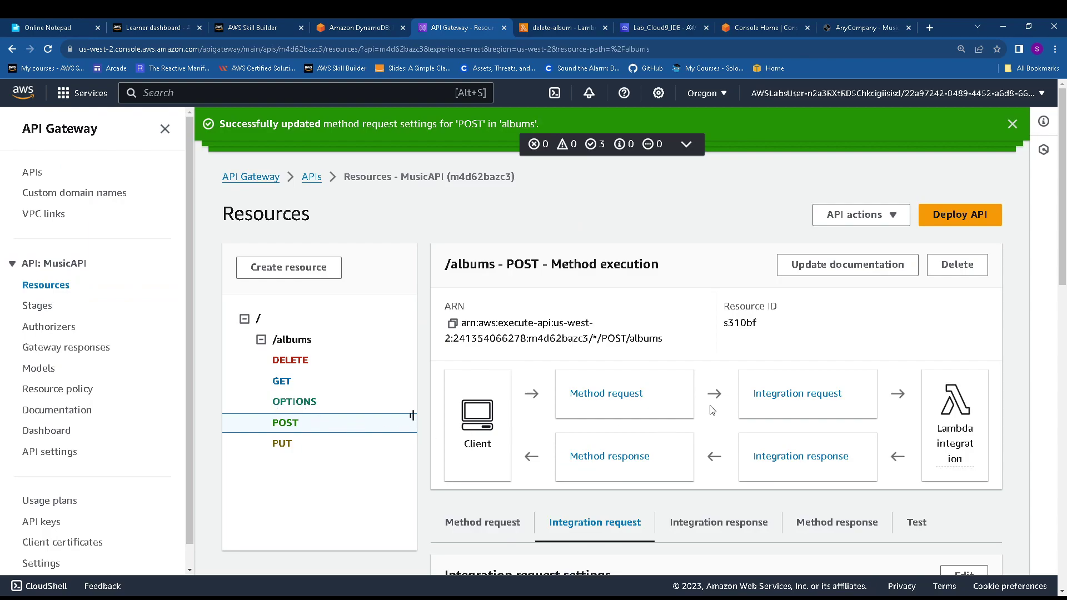
# Switch the POST integration back to the add-album Lambda function and save
pyautogui.scroll(-3, 711, 417)
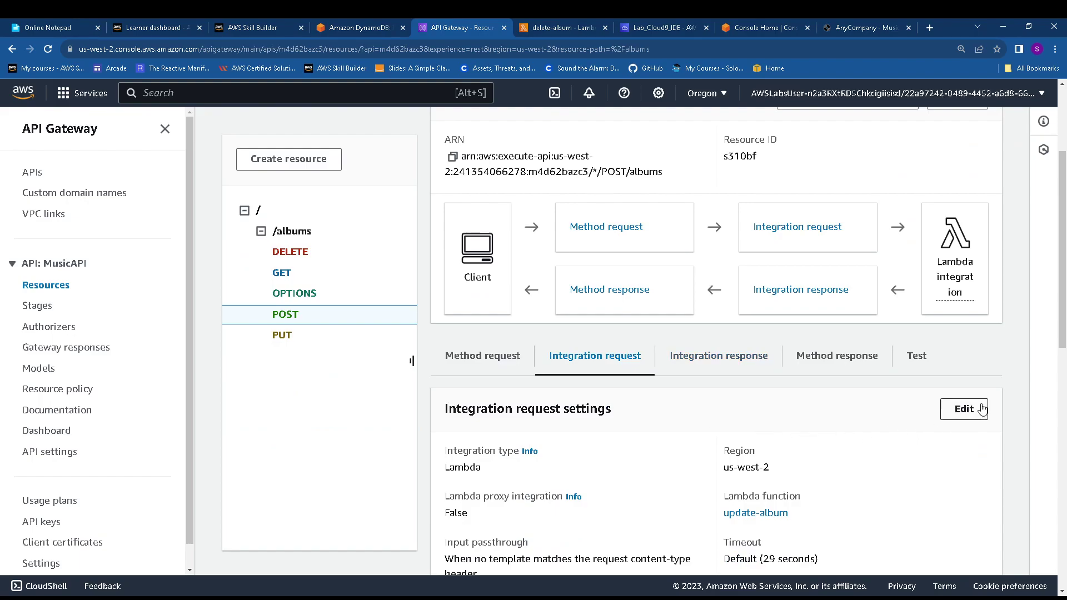
pyautogui.click(970, 415)
pyautogui.scroll(-4, 201, 366)
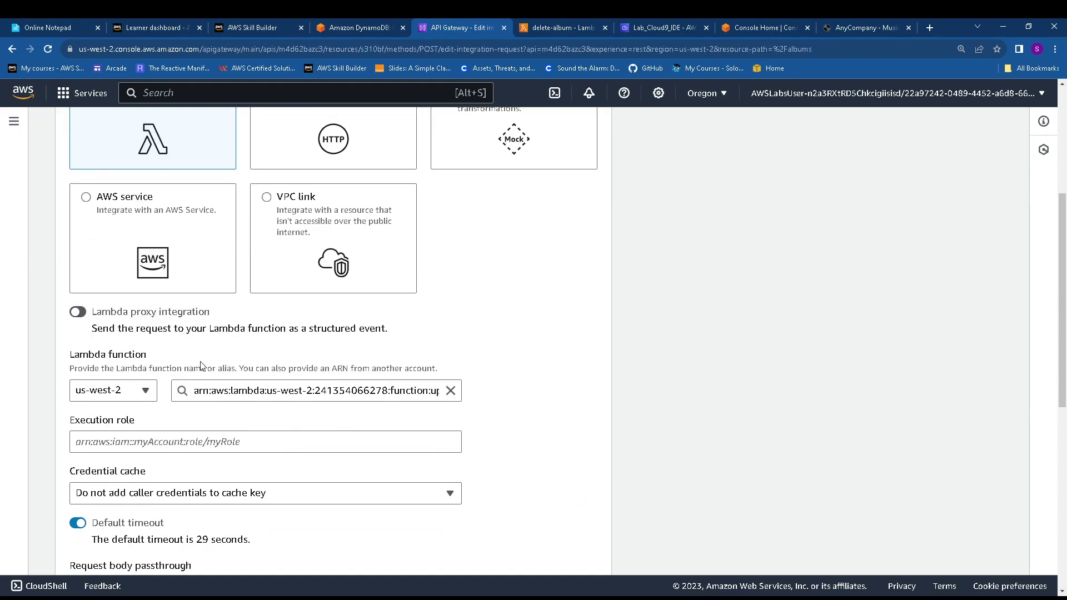
pyautogui.click(341, 391)
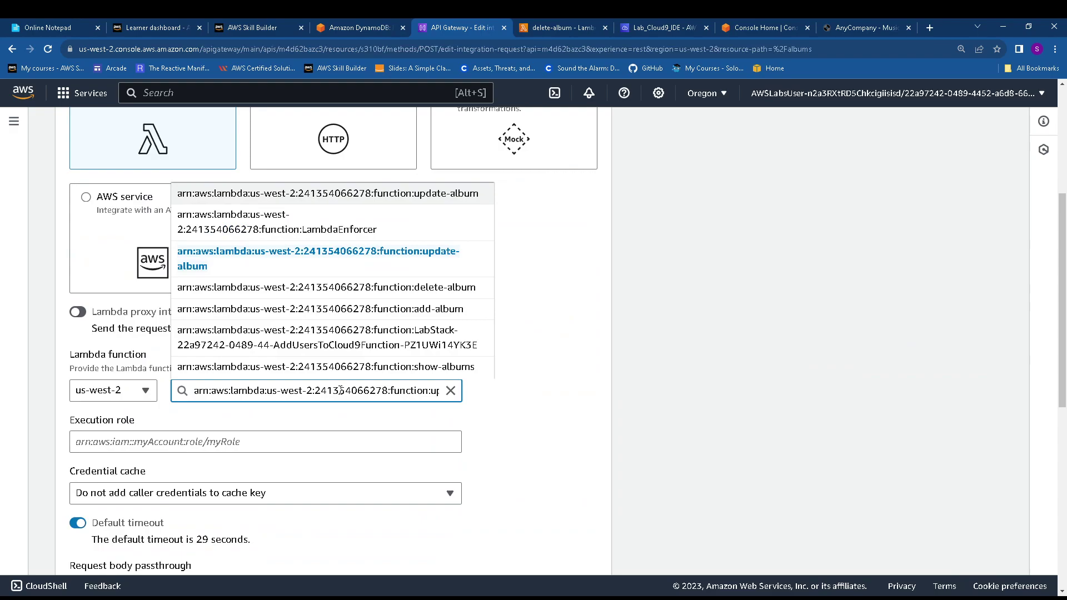
pyautogui.click(364, 309)
pyautogui.scroll(-9, 561, 404)
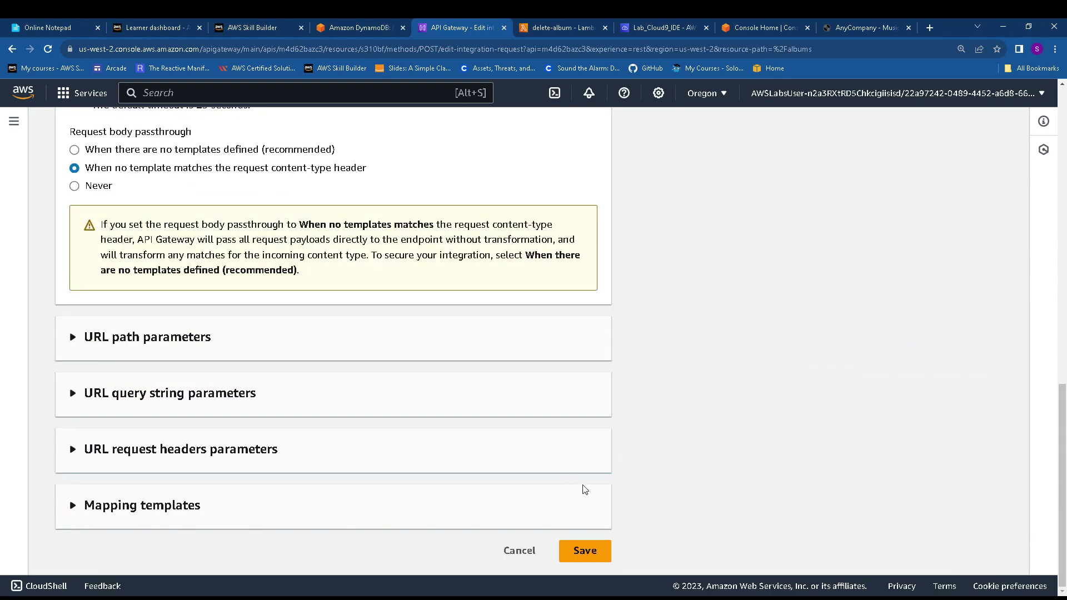
pyautogui.click(589, 551)
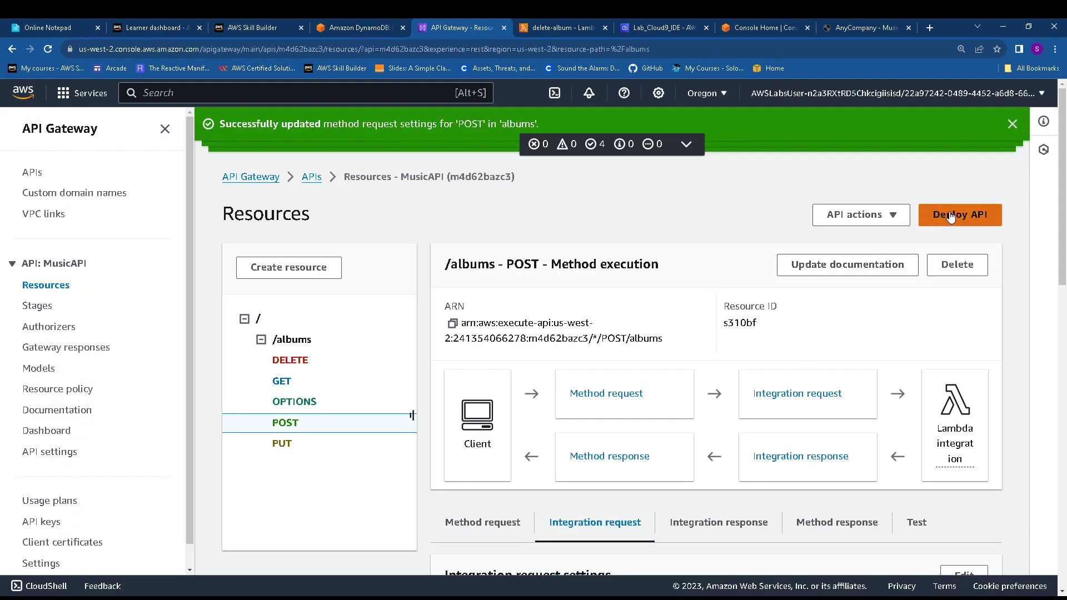
# Edit the /albums PUT integration request and list the available Lambda function ARNs
pyautogui.click(290, 447)
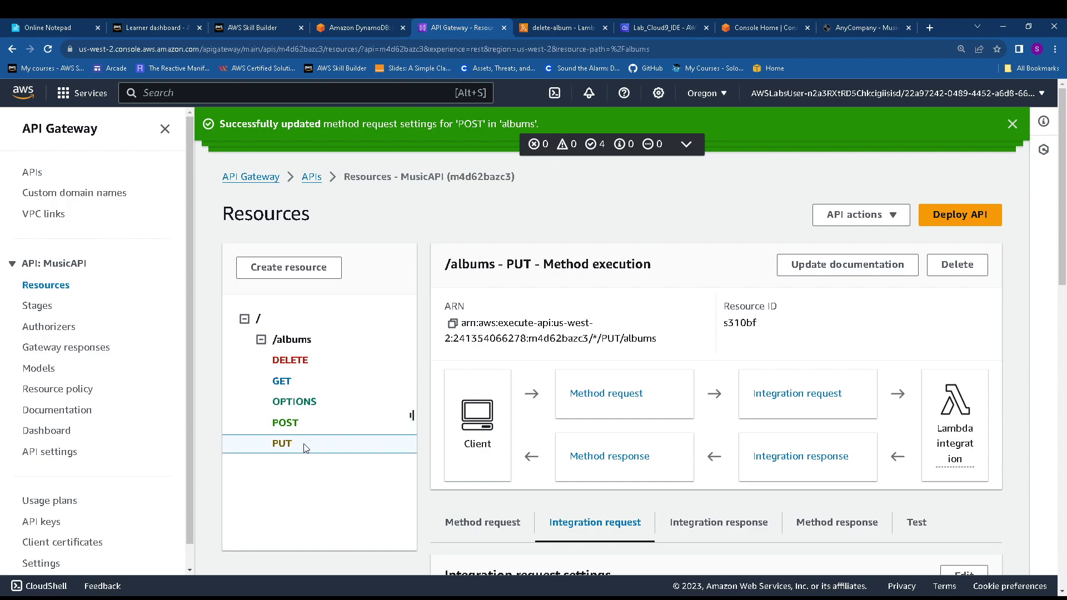
pyautogui.scroll(-3, 957, 422)
pyautogui.click(964, 354)
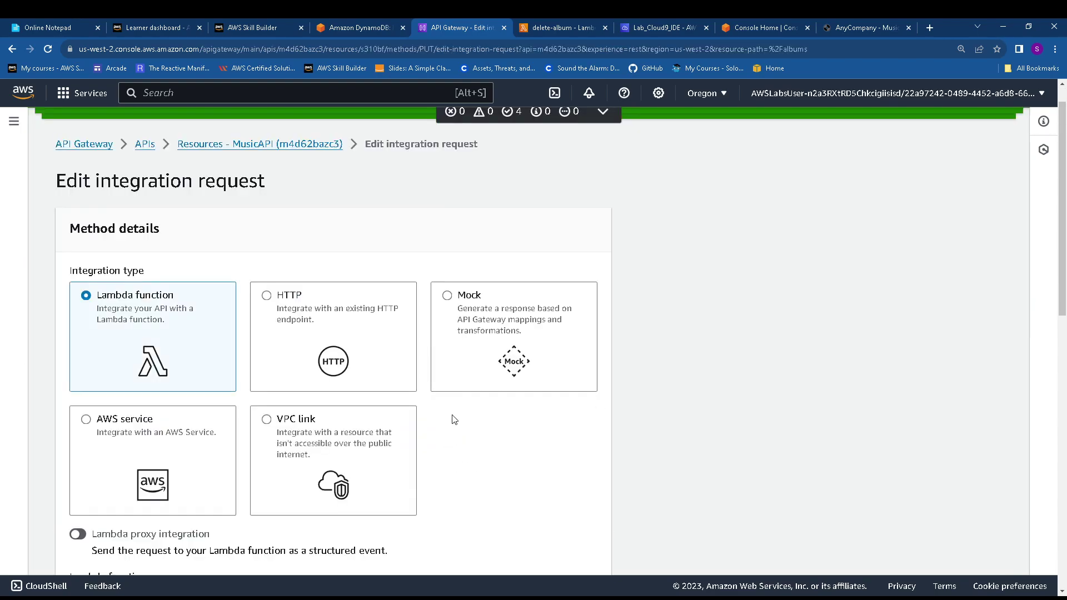
pyautogui.scroll(-3, 372, 422)
pyautogui.click(359, 448)
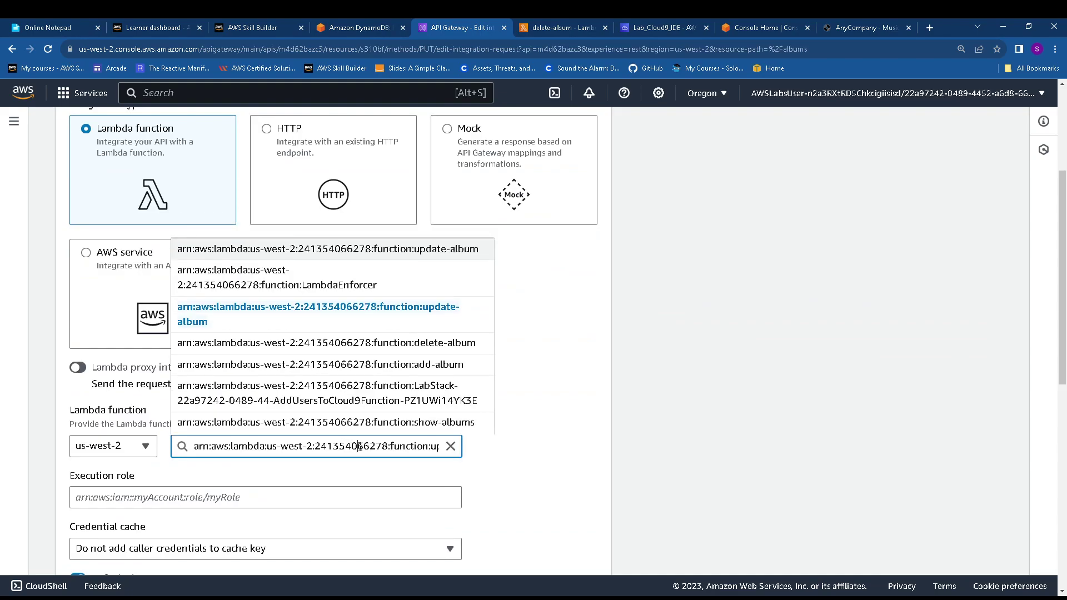
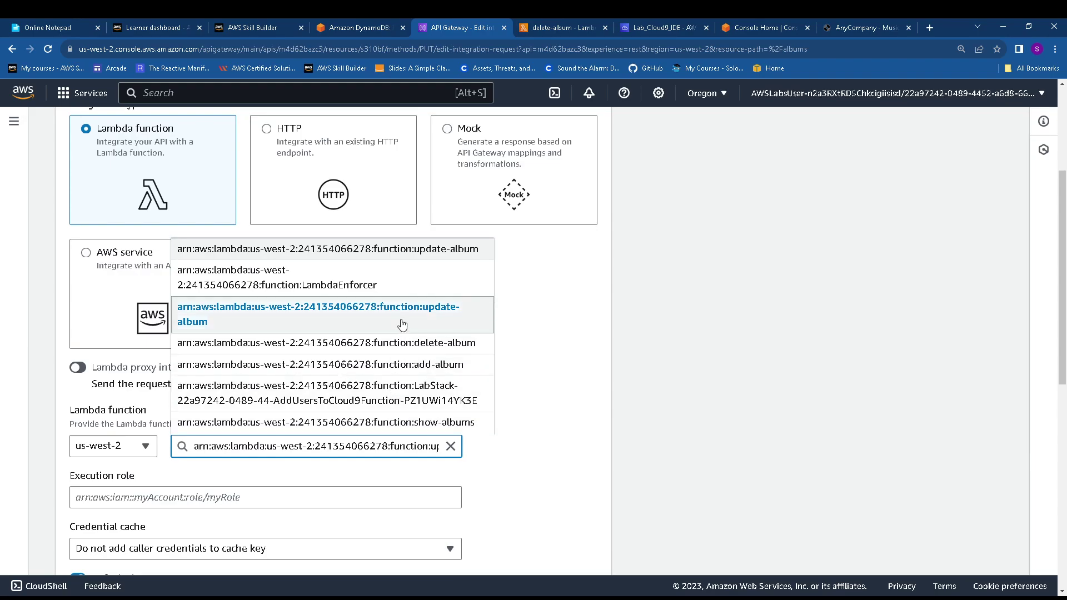
# Integrate the PUT method on /albums with the update-album Lambda function and save
pyautogui.click(417, 260)
pyautogui.scroll(-10, 489, 427)
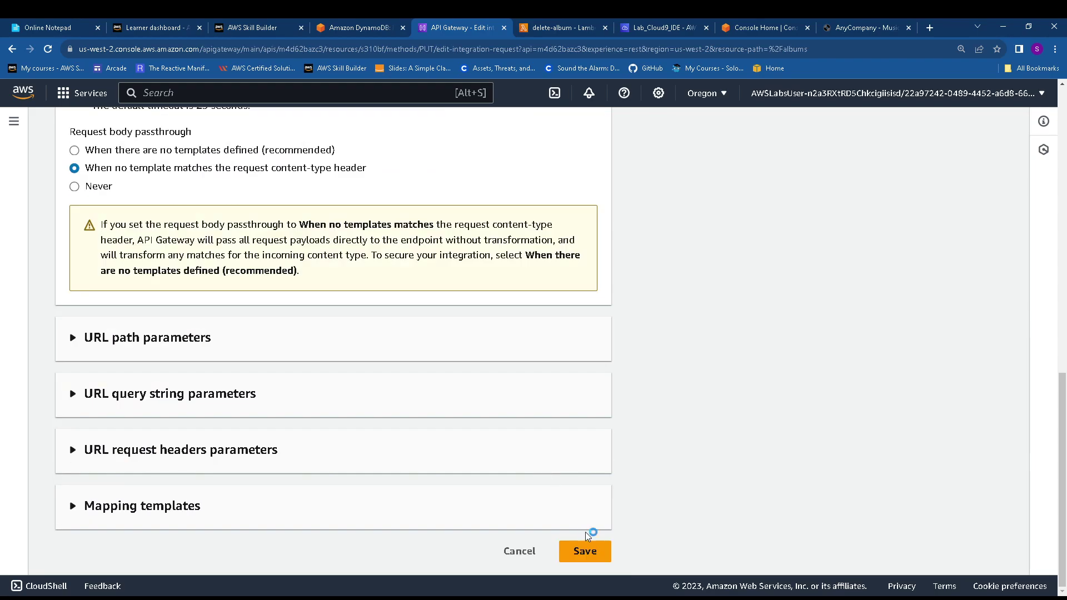
pyautogui.click(585, 551)
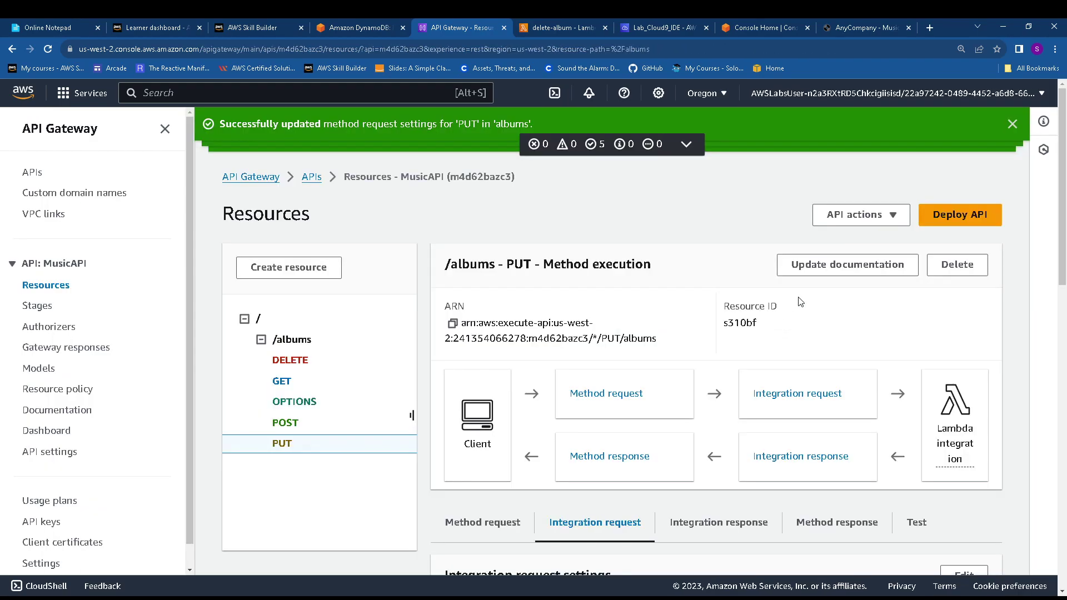
# Deploy MusicAPI to the dev stage, then search the Music Collection app for Test albums
pyautogui.click(938, 222)
pyautogui.click(507, 333)
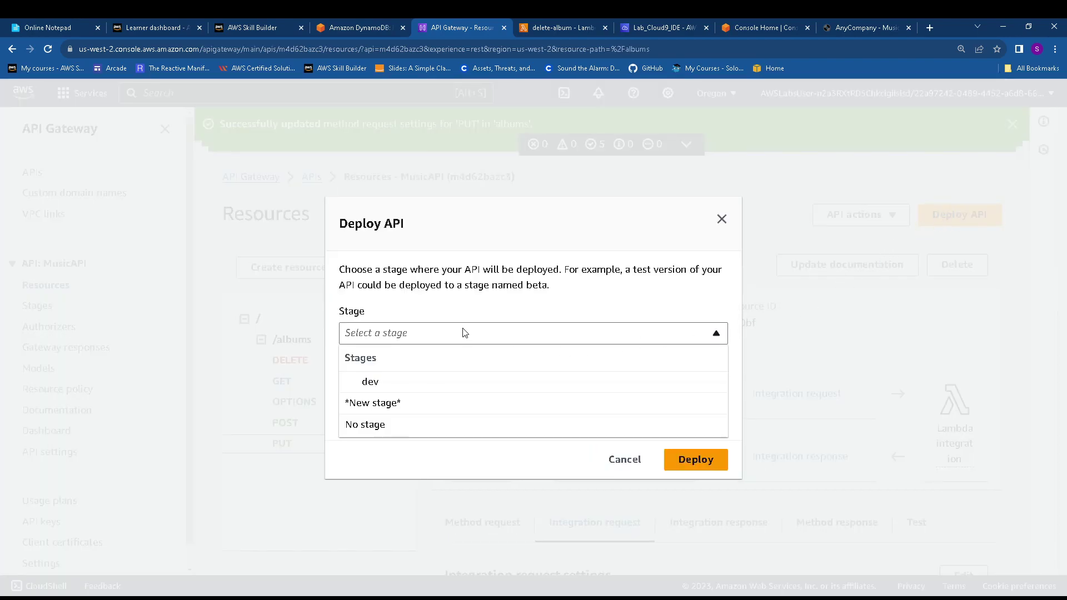
pyautogui.click(393, 383)
pyautogui.click(691, 461)
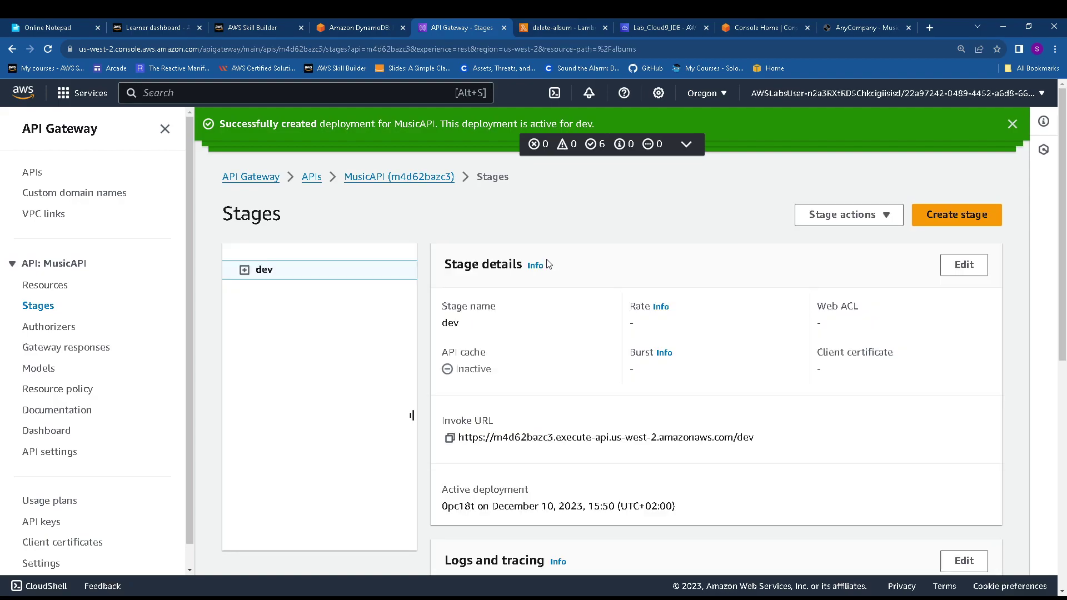
pyautogui.click(1013, 123)
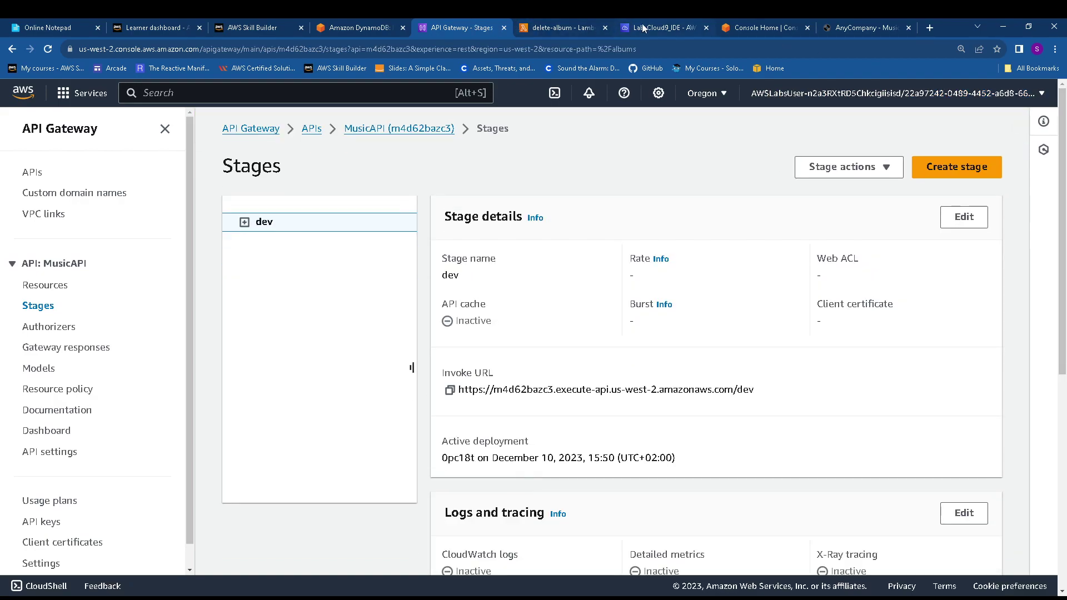
pyautogui.click(854, 26)
pyautogui.click(703, 203)
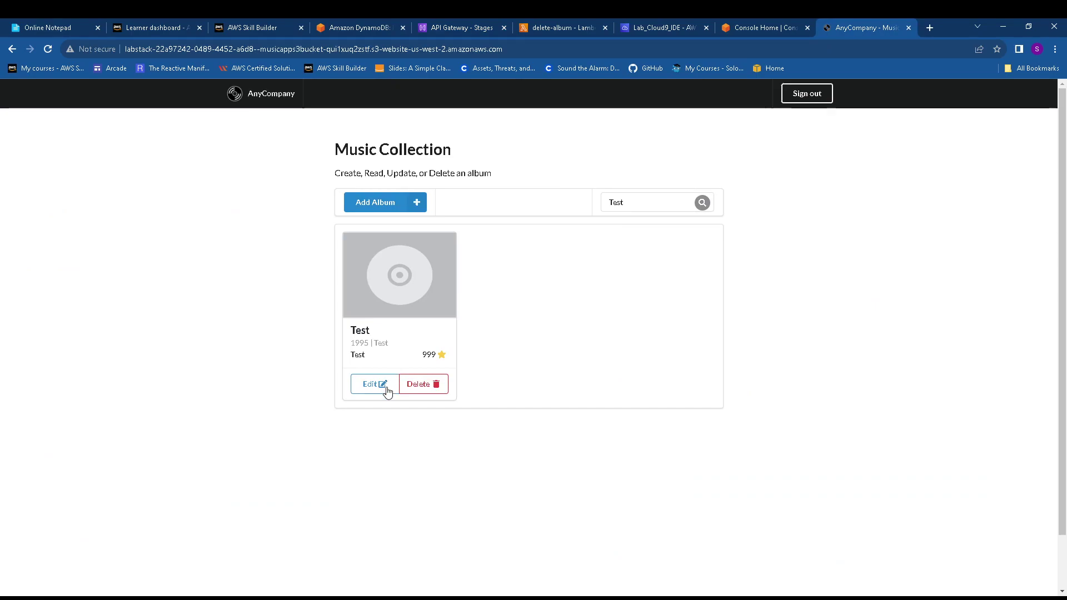
# Change the Test album's Year from 1995 to 2000 and review the lab instructions
pyautogui.click(382, 385)
pyautogui.doubleClick(625, 370)
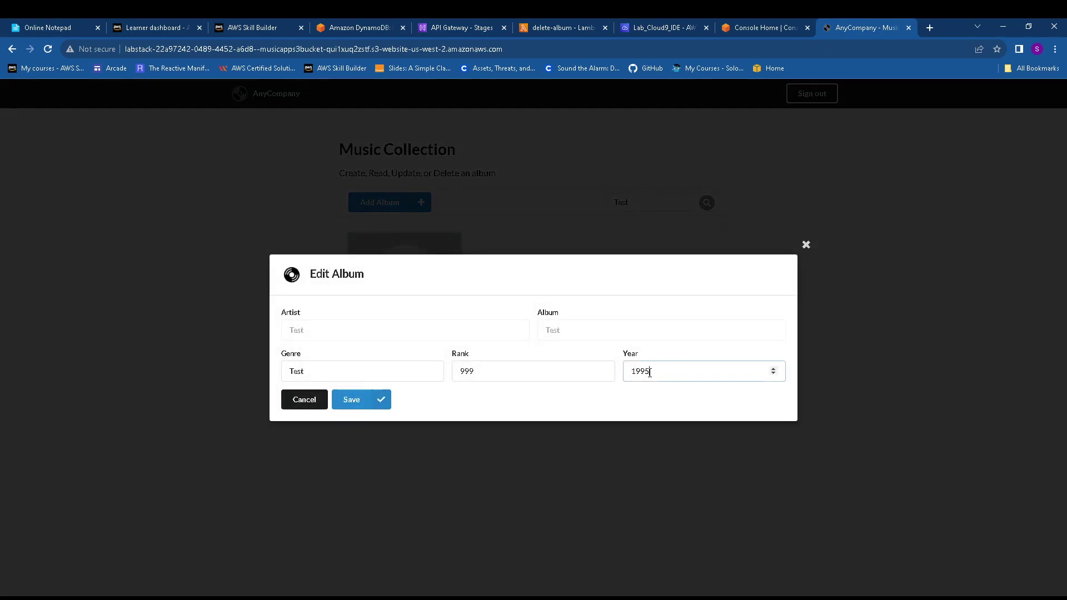
pyautogui.write('2000')
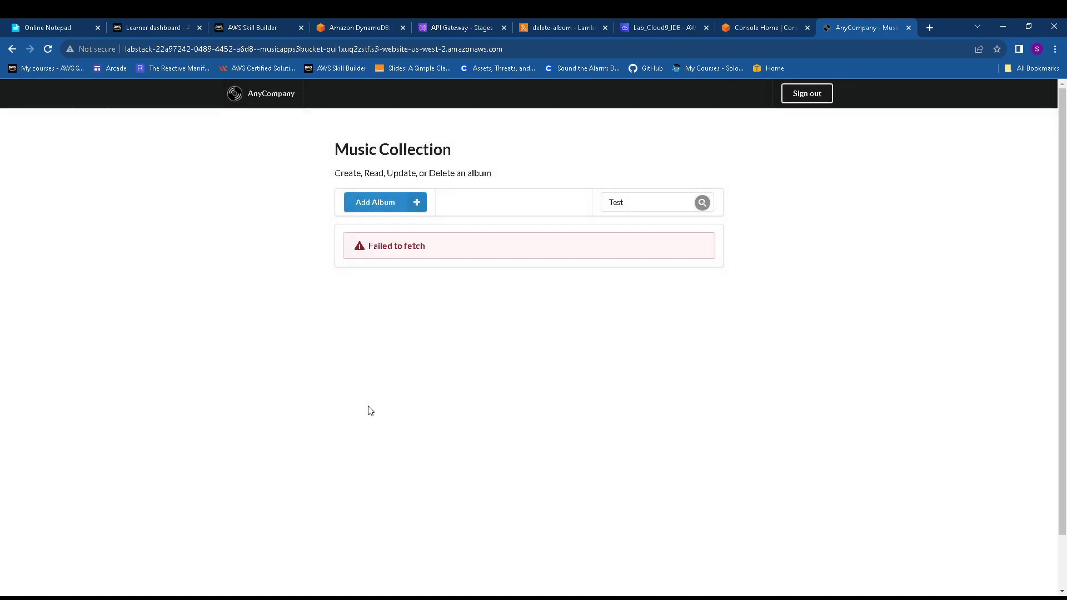
pyautogui.click(358, 28)
pyautogui.scroll(-5, 412, 307)
pyautogui.scroll(-6, 412, 307)
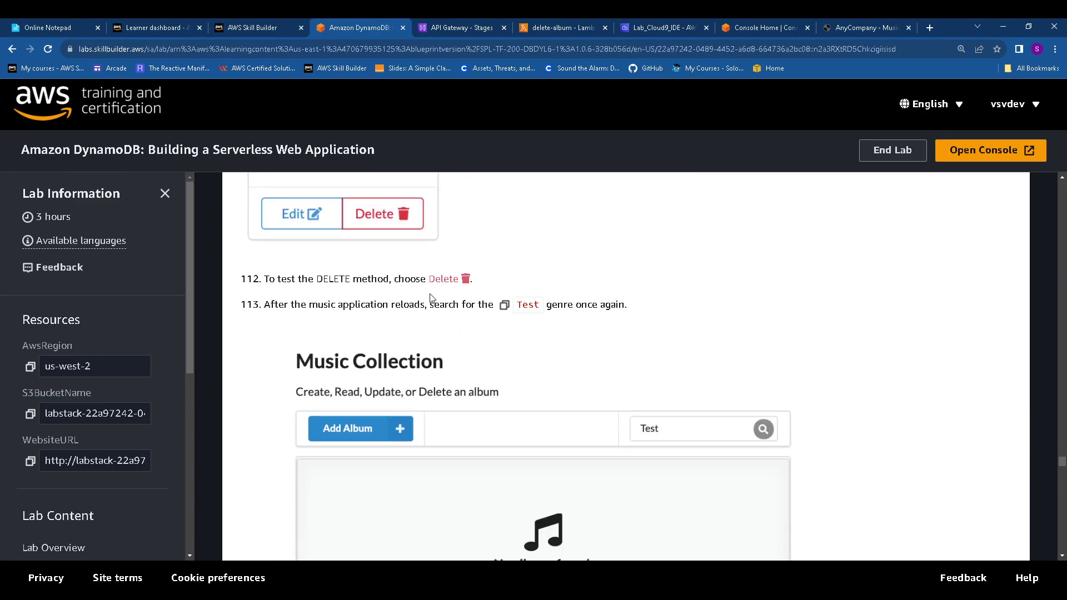
pyautogui.scroll(2, 526, 219)
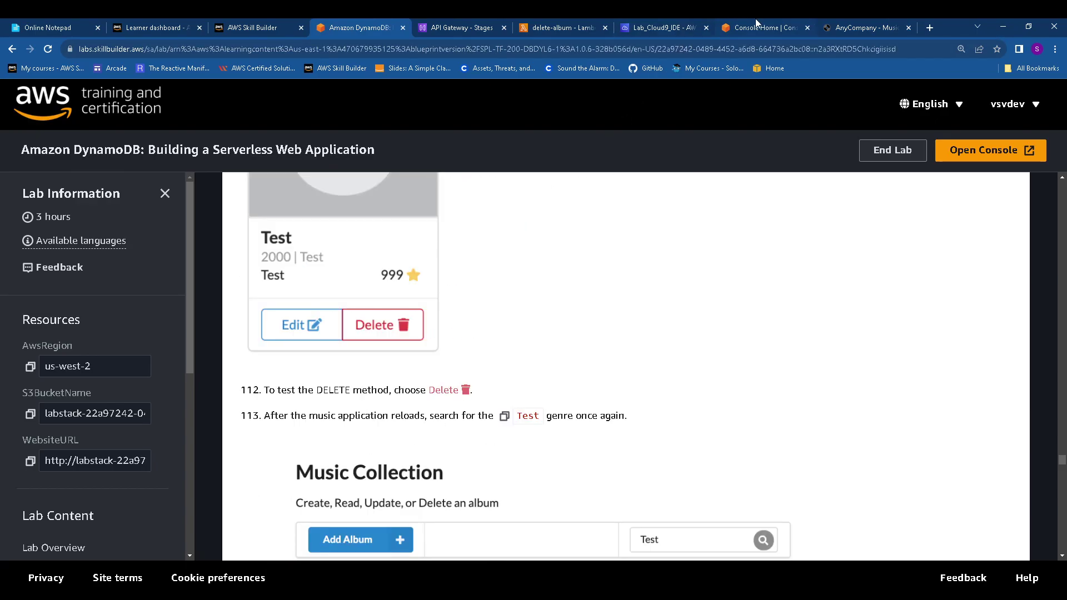
# Search for Test again and try deleting the Test album, which fails to fetch
pyautogui.click(840, 24)
pyautogui.click(702, 203)
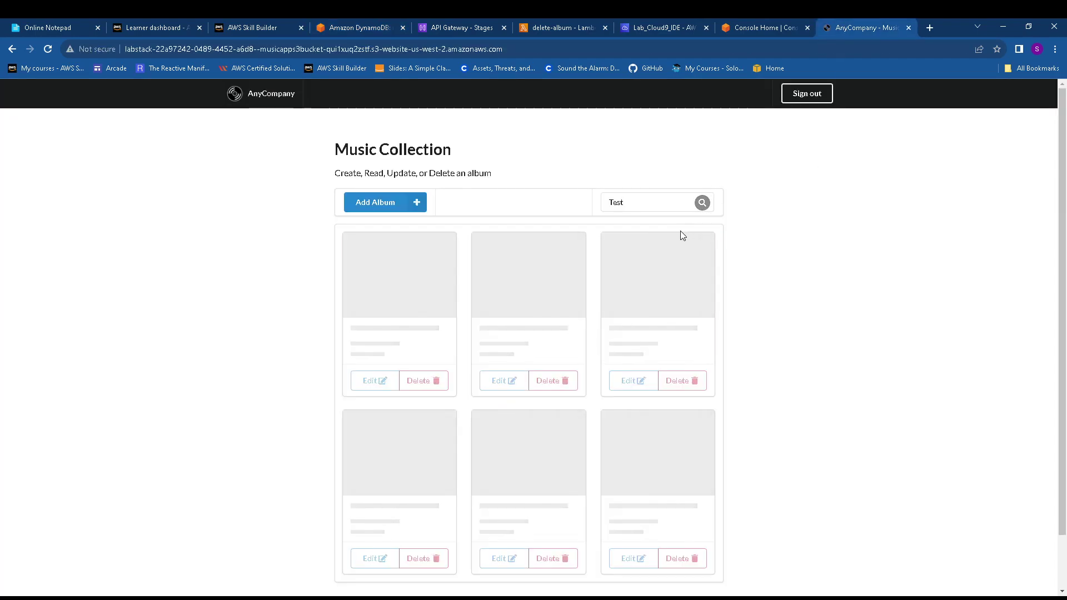
pyautogui.click(434, 383)
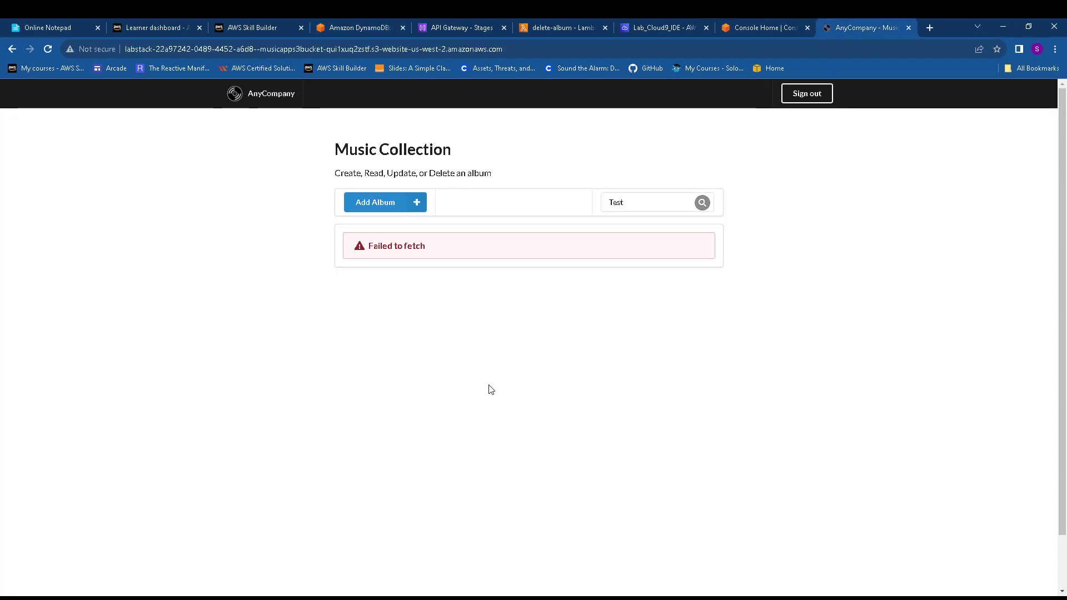
pyautogui.click(769, 22)
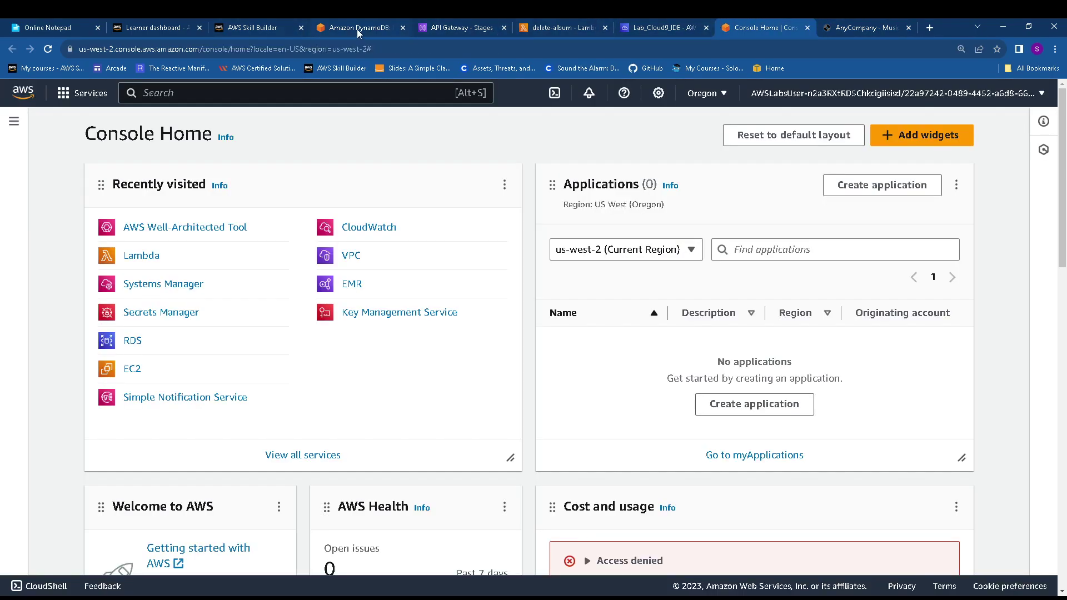
pyautogui.click(841, 28)
pyautogui.click(702, 203)
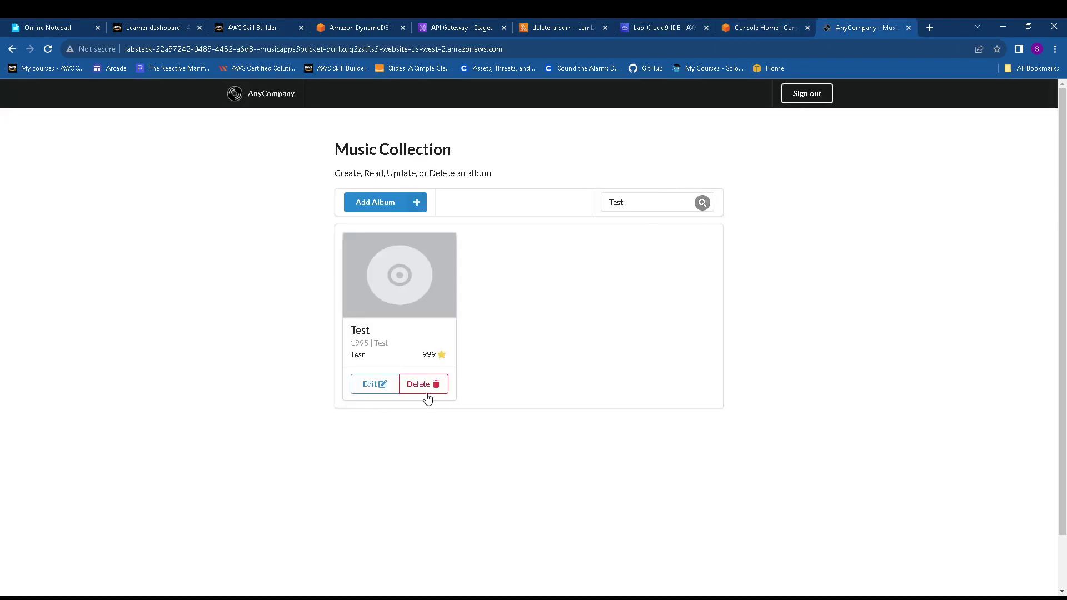
pyautogui.click(423, 383)
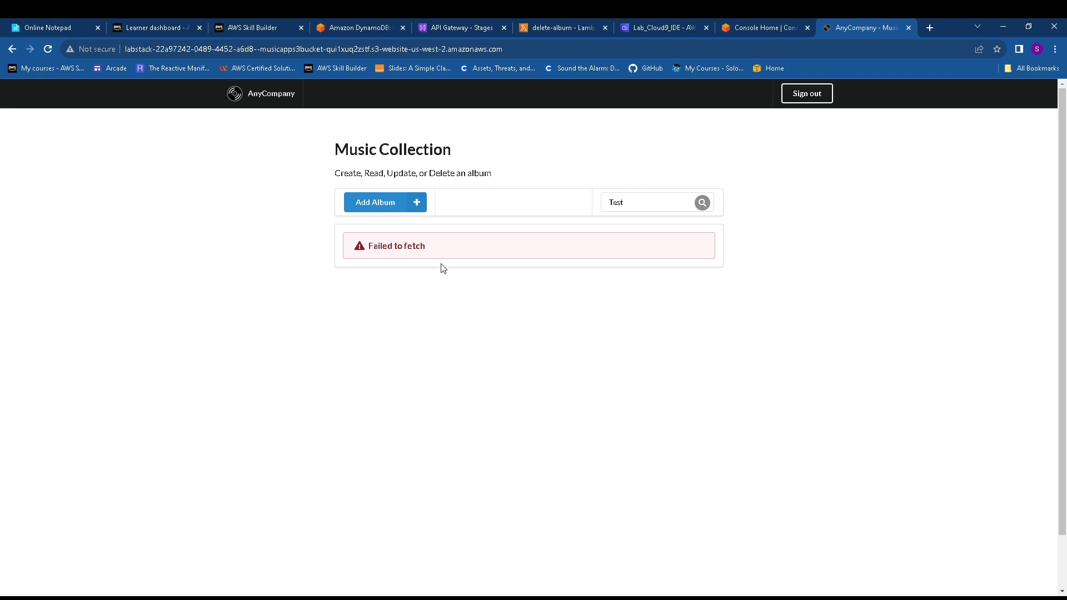
# Copy the genre name Rock from step 114 of the lab guide
pyautogui.click(365, 26)
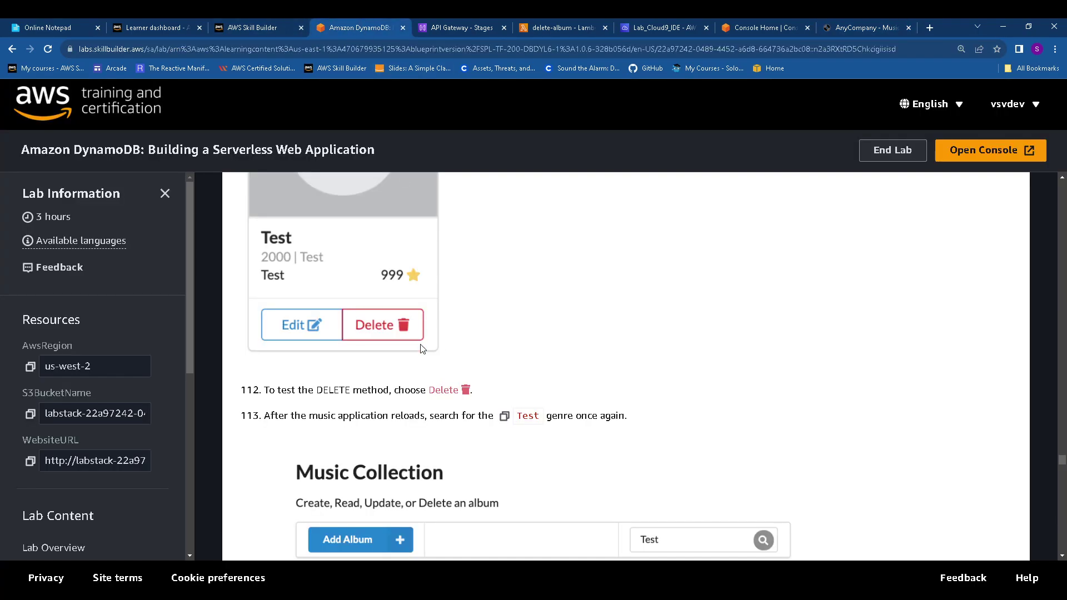
pyautogui.scroll(-9, 467, 389)
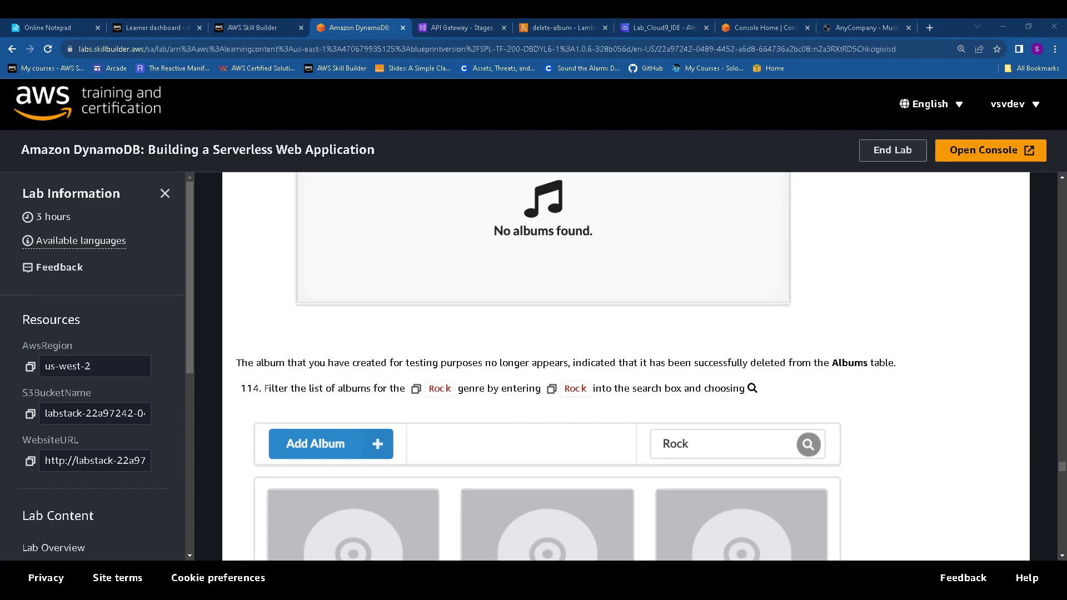
pyautogui.scroll(-1, 565, 367)
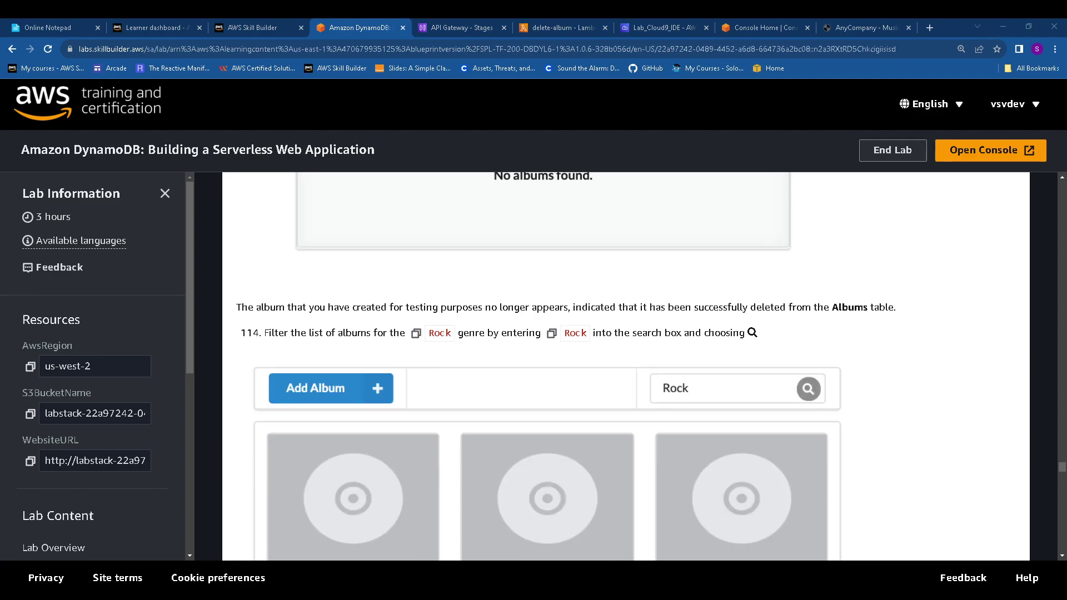
pyautogui.click(417, 334)
# Replace the search text Test with Rock and list the Rock albums
pyautogui.click(843, 26)
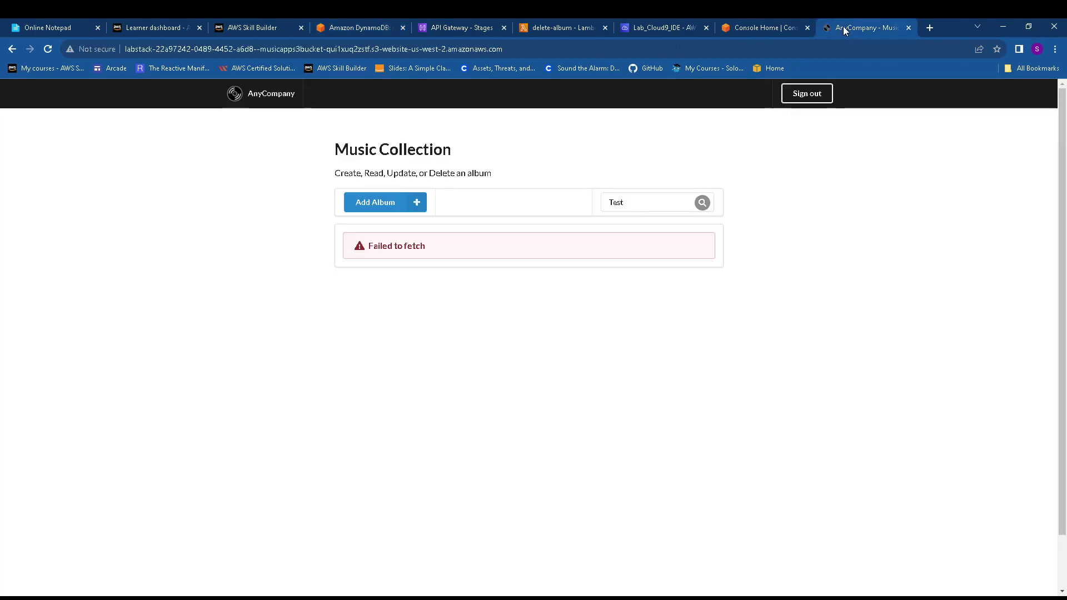
pyautogui.moveTo(655, 204); pyautogui.dragTo(594, 207)
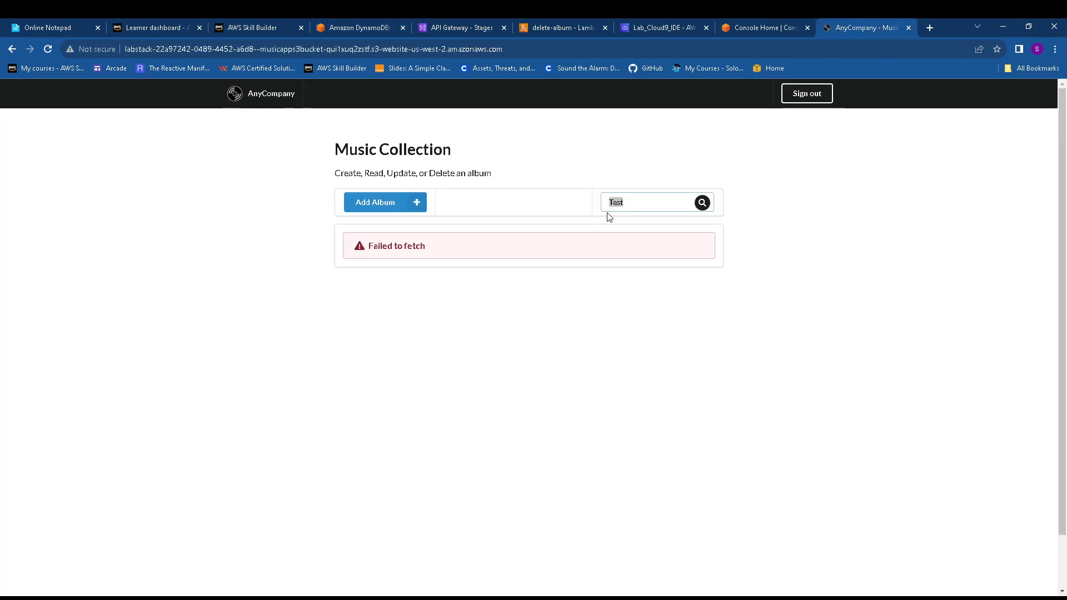
pyautogui.hotkey('ctrl', 'v')
pyautogui.click(702, 203)
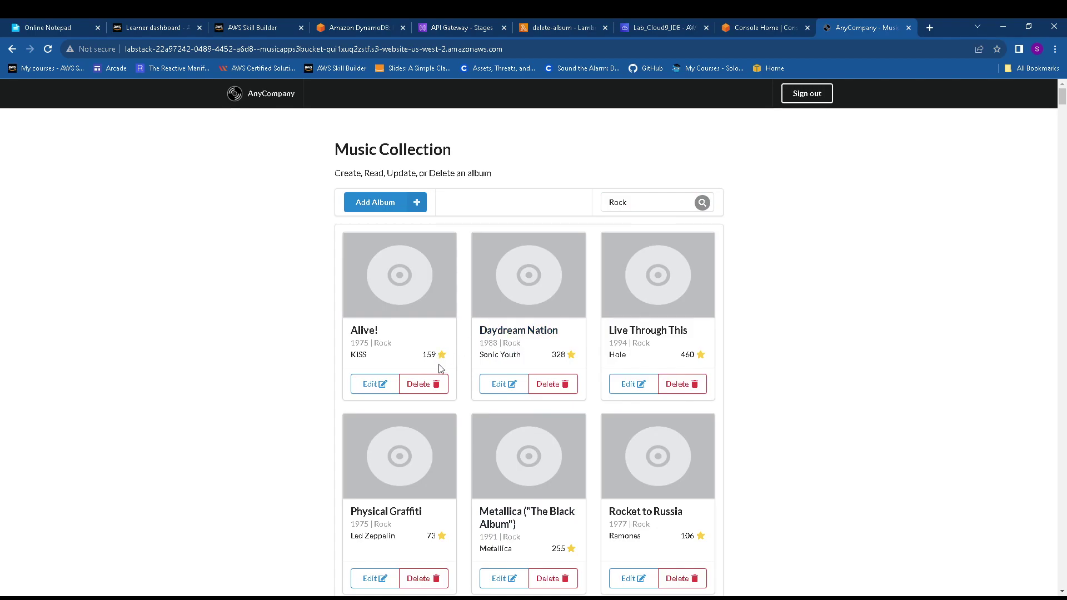
pyautogui.scroll(-1, 509, 393)
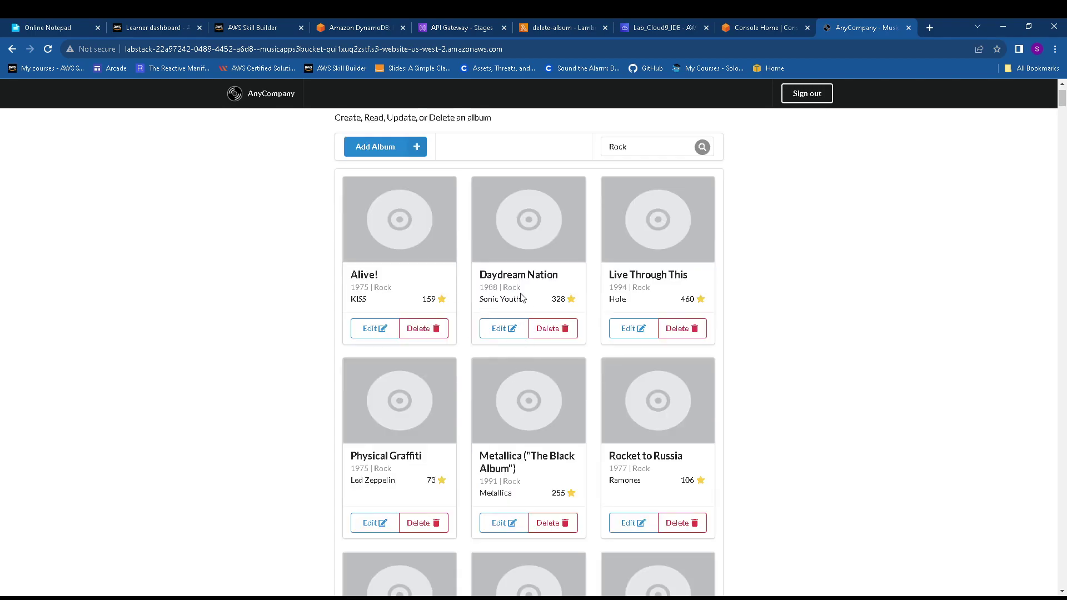
pyautogui.scroll(-5, 603, 324)
pyautogui.scroll(-2, 530, 405)
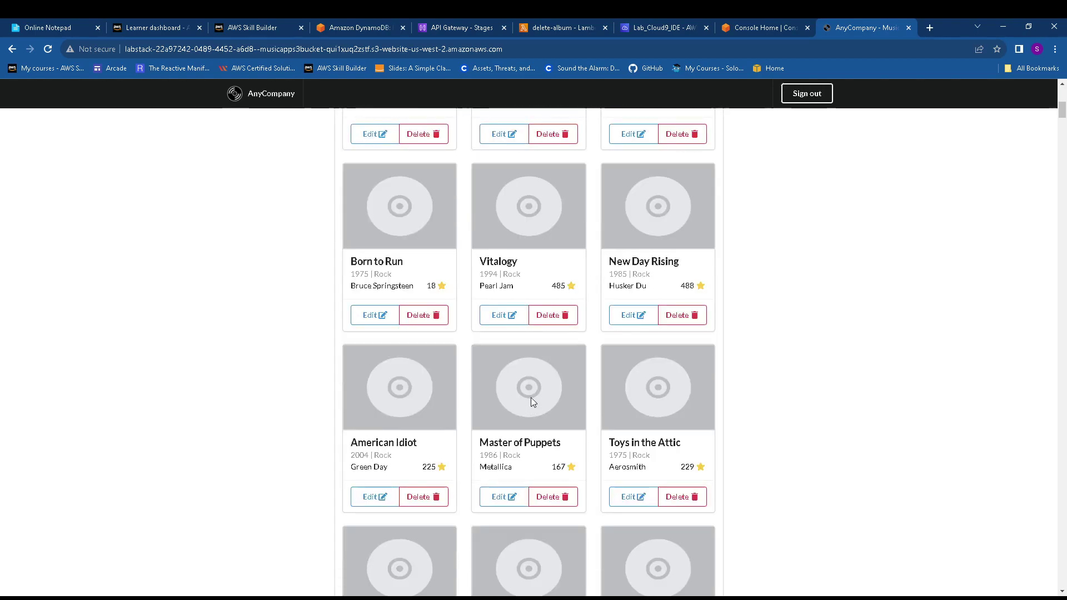
pyautogui.scroll(5, 531, 398)
# Check the lab's Rank 100-or-less condition, try deleting Metallica and Physical Graffiti, and reload Rock
pyautogui.click(402, 27)
pyautogui.scroll(-4, 429, 388)
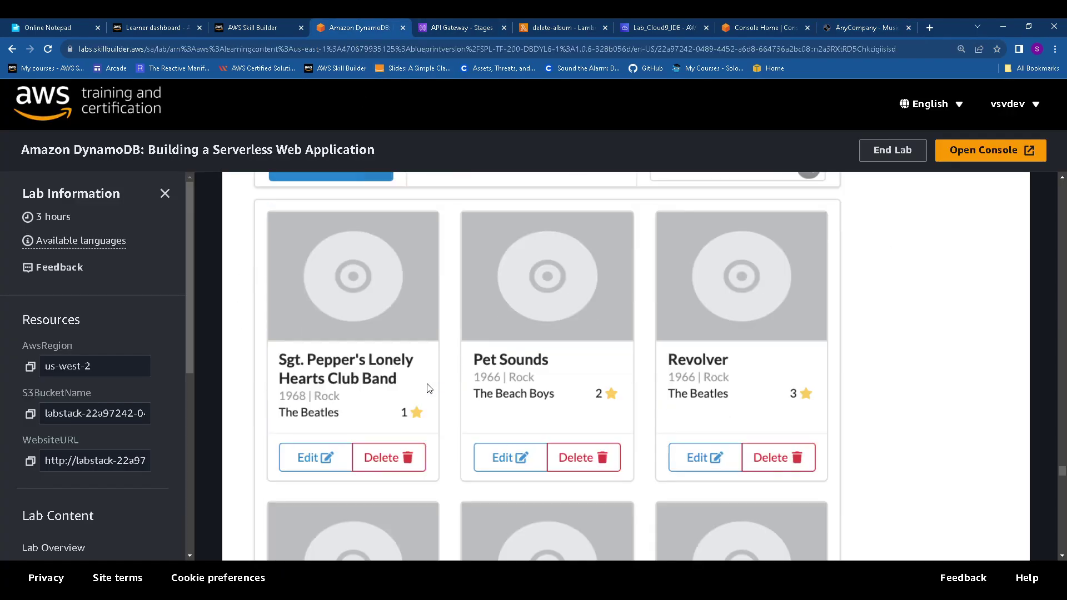
pyautogui.scroll(-8, 429, 388)
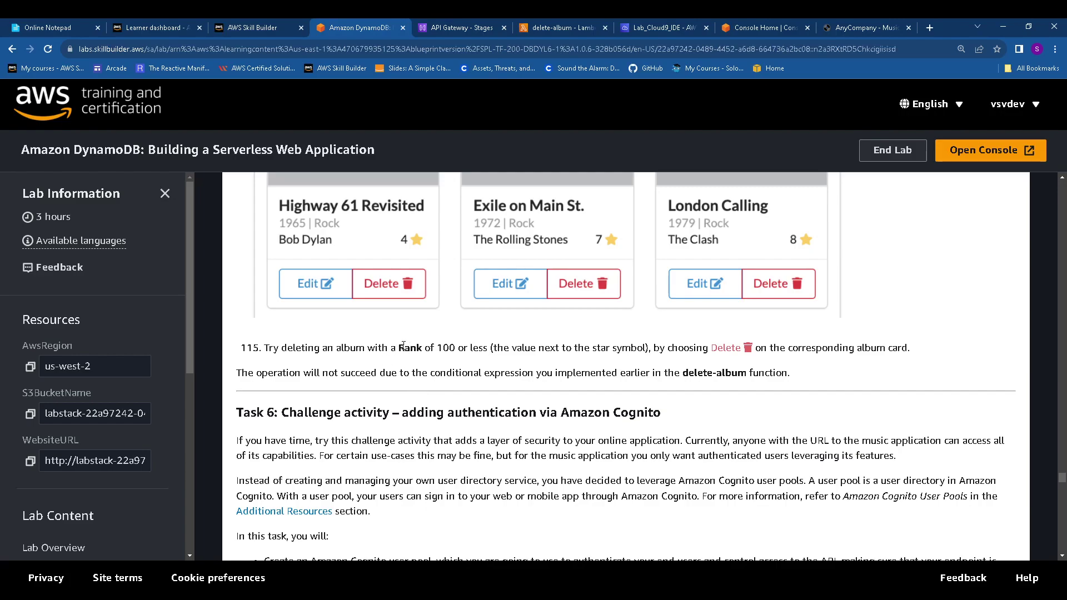
pyautogui.moveTo(404, 345); pyautogui.dragTo(490, 348)
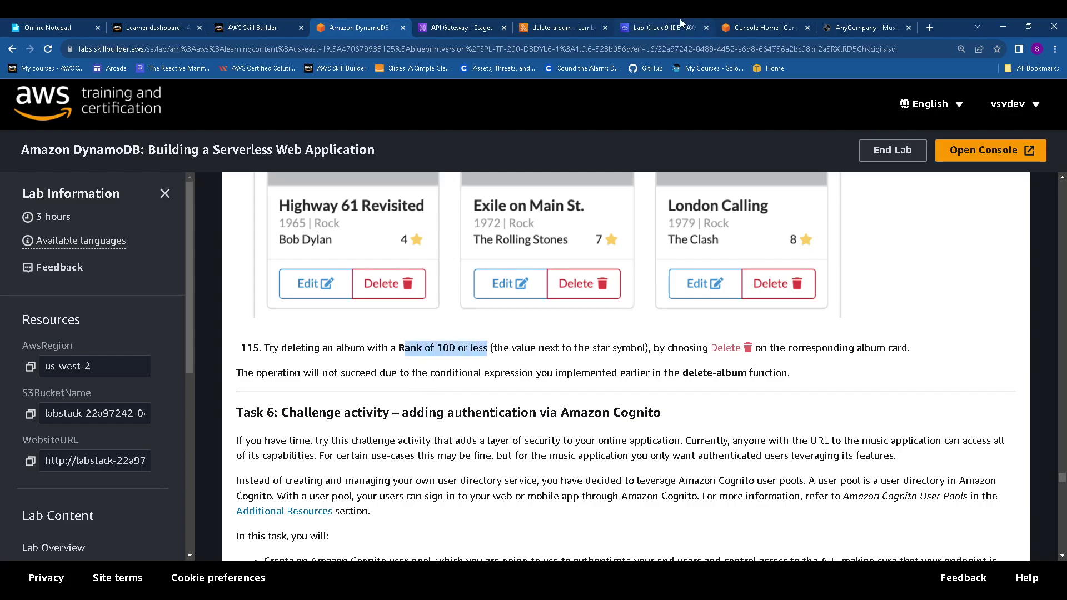
pyautogui.click(842, 27)
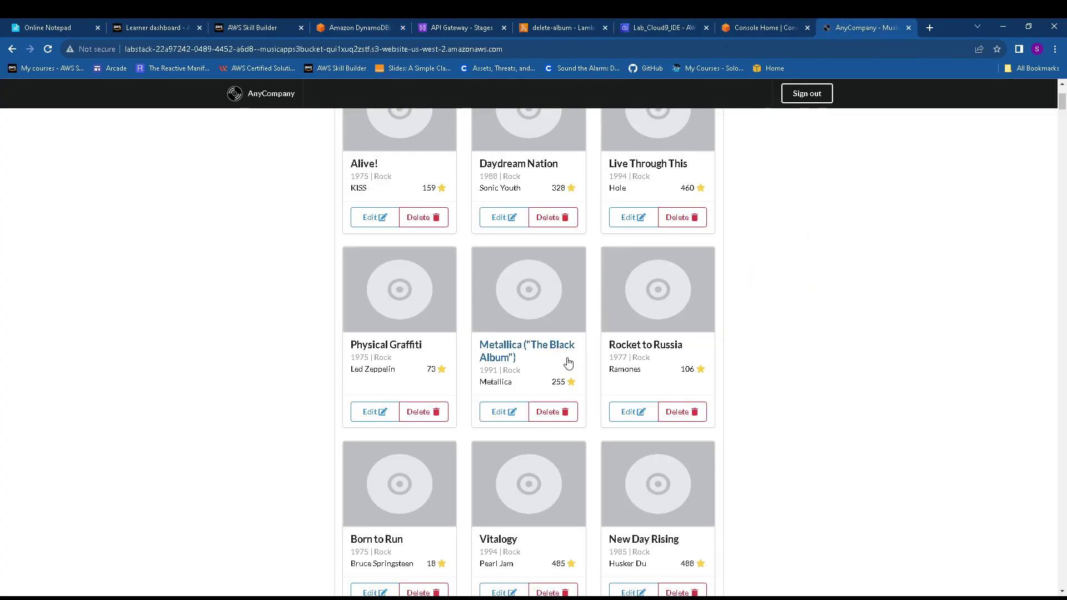
pyautogui.click(556, 413)
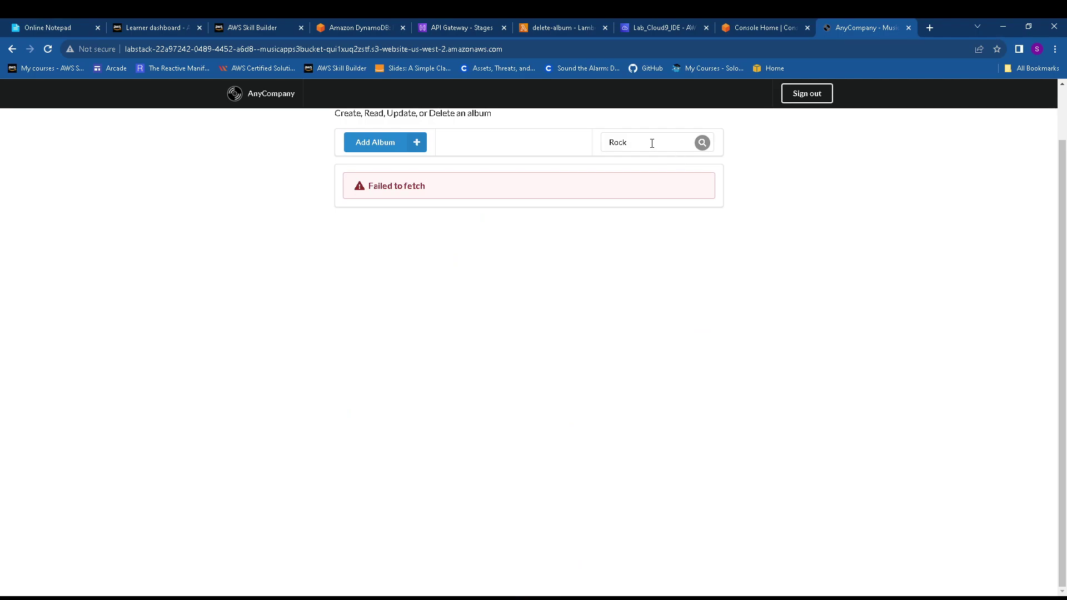
pyautogui.click(702, 143)
pyautogui.scroll(-3, 610, 319)
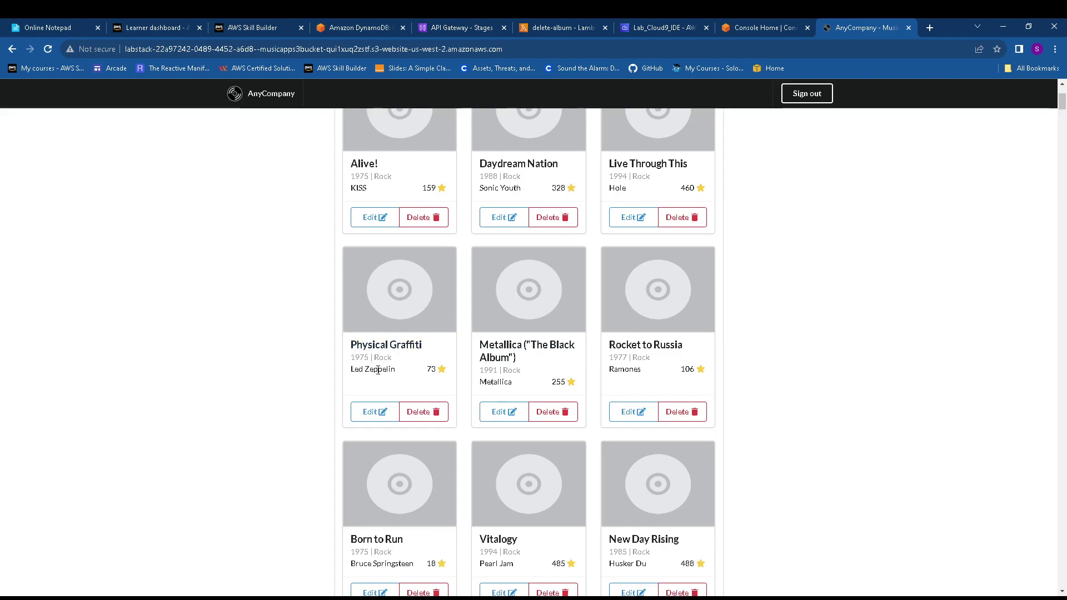
pyautogui.click(435, 412)
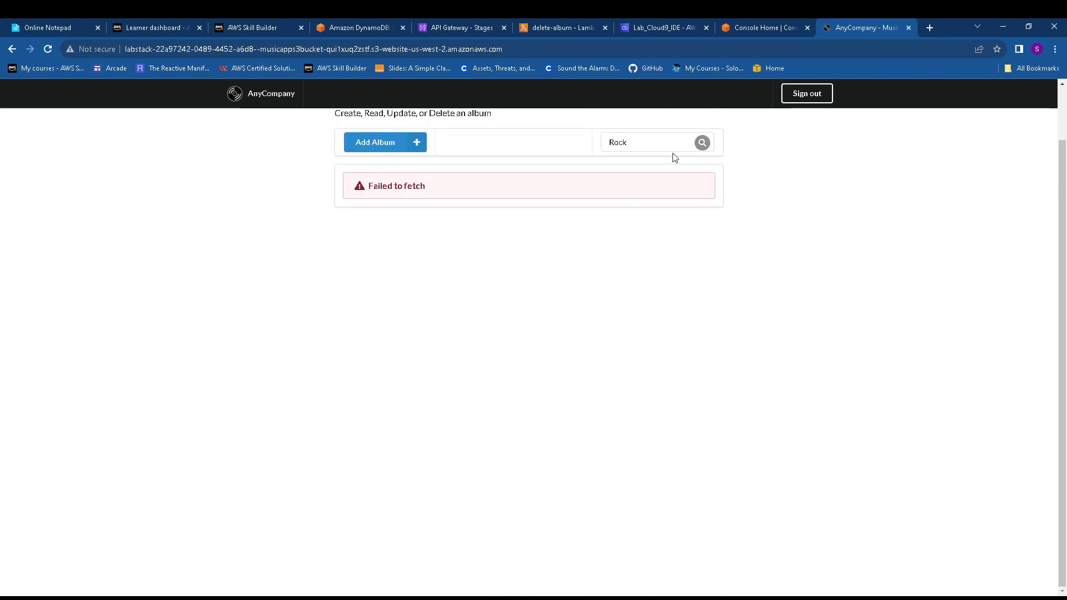
pyautogui.click(703, 143)
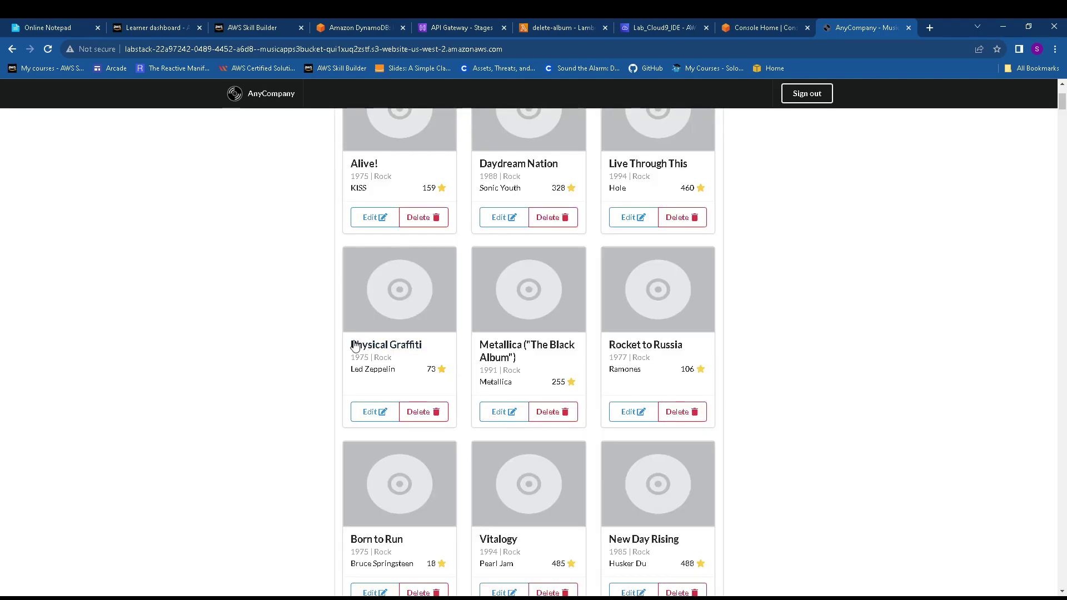
# Review the Task 6 Cognito challenge and the notepad note about delete and put bugs
pyautogui.click(370, 32)
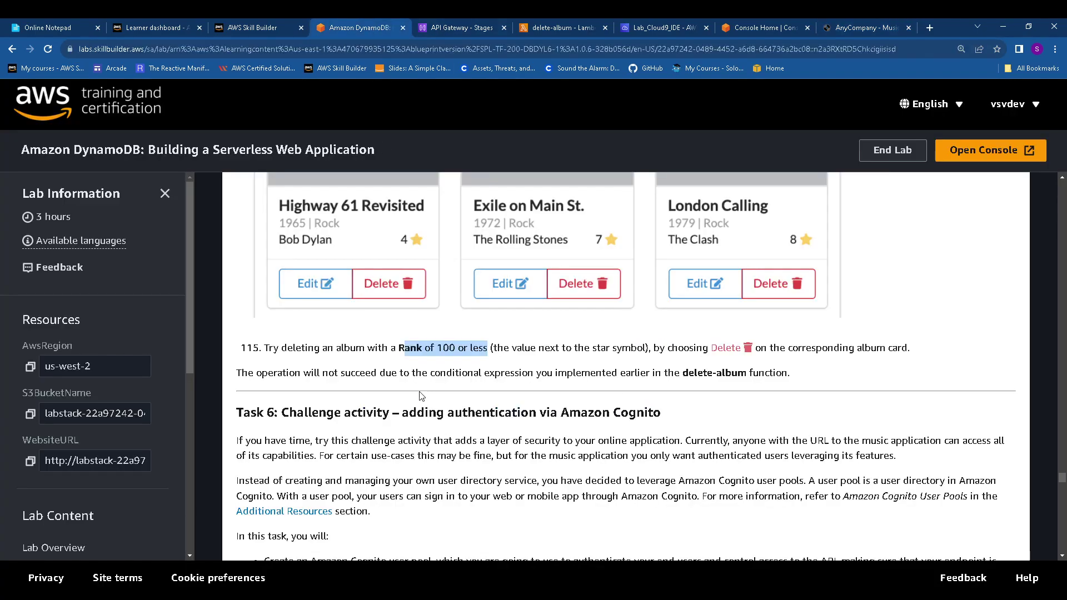
pyautogui.scroll(-1, 421, 395)
pyautogui.moveTo(239, 356); pyautogui.dragTo(725, 356)
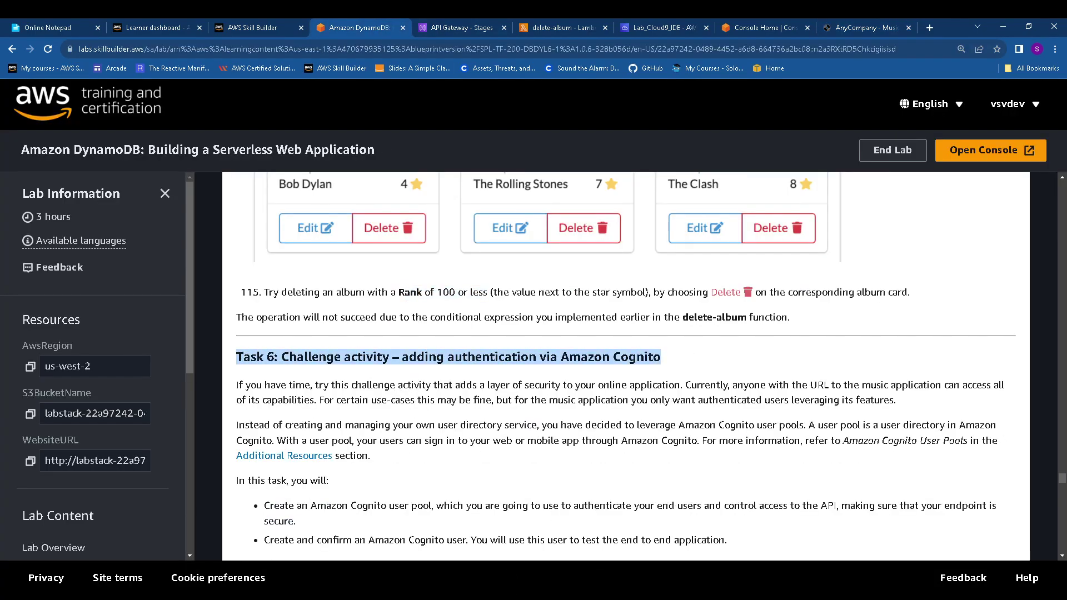
pyautogui.hotkey('ctrl', '1')
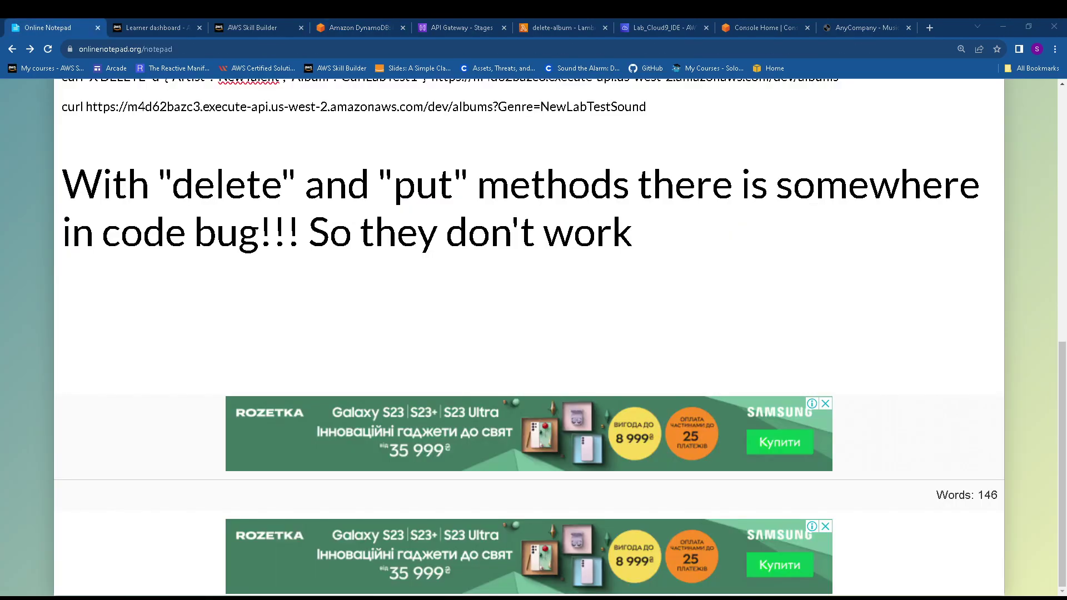
pyautogui.moveTo(62, 204); pyautogui.dragTo(671, 242)
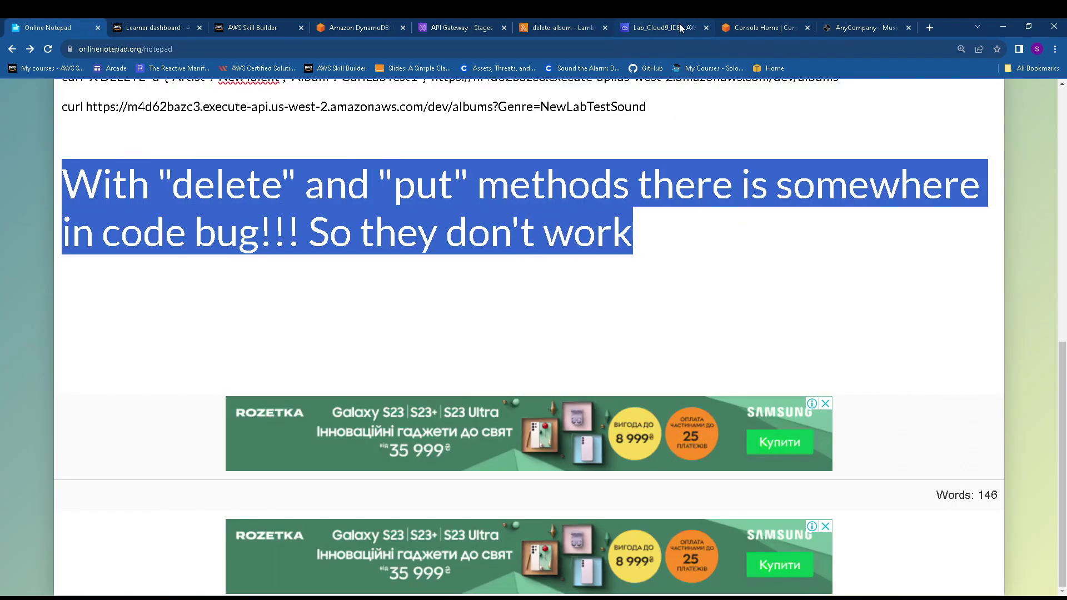
# Copy the service name Cognito from Task 6.1 of the lab guide
pyautogui.click(362, 21)
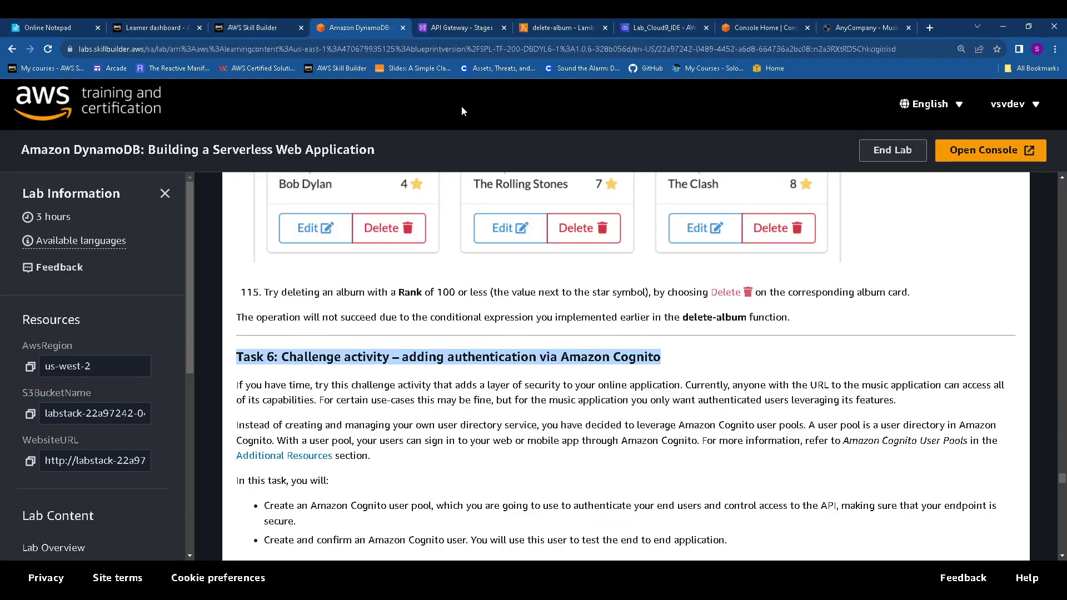
pyautogui.scroll(-4, 492, 295)
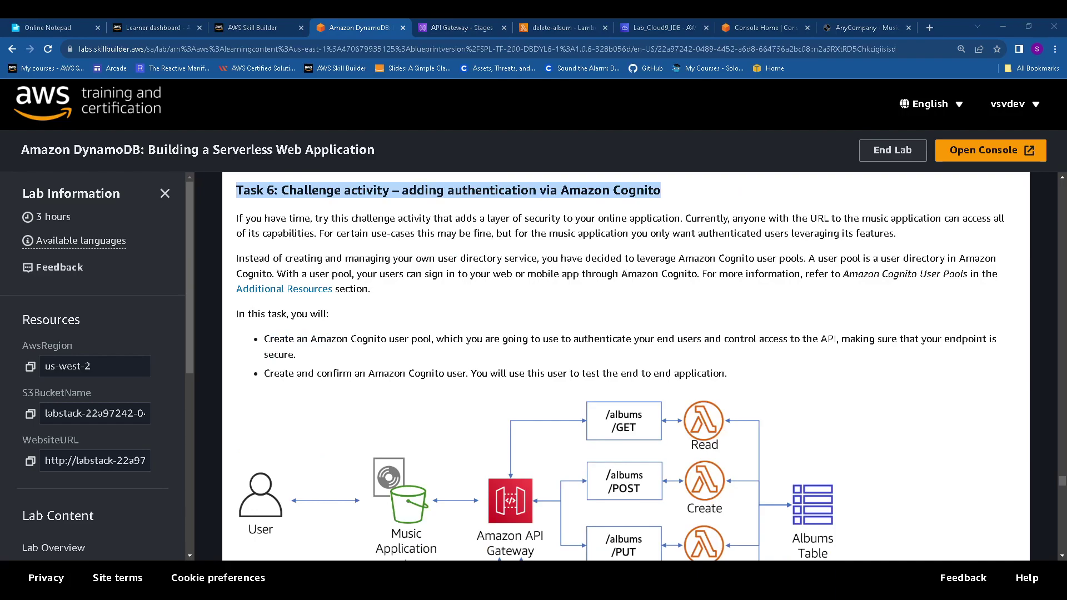
pyautogui.scroll(-2, 316, 342)
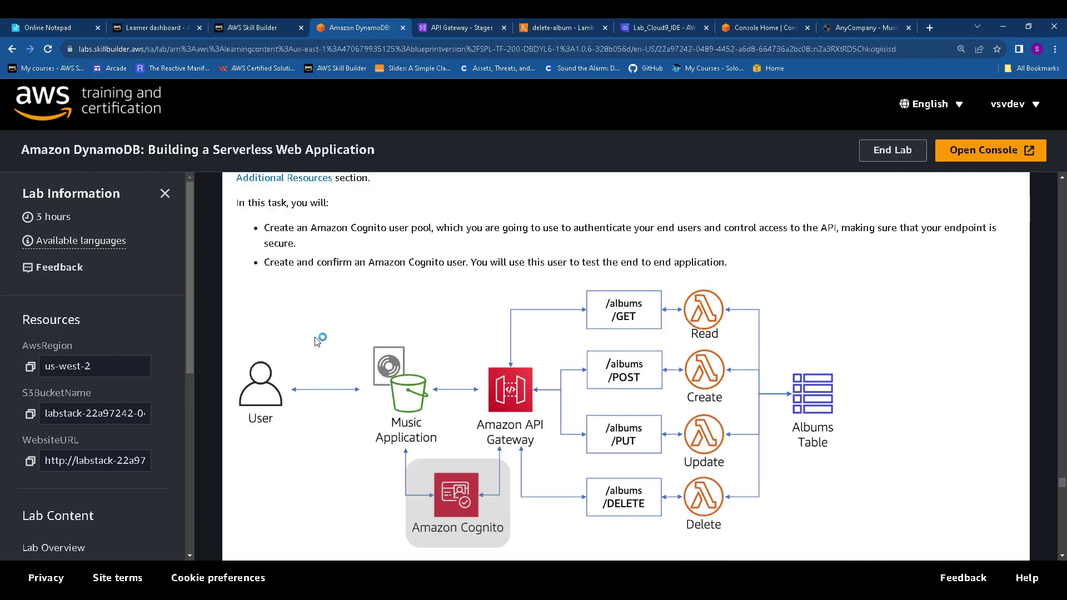
pyautogui.scroll(-3, 318, 343)
pyautogui.scroll(-2, 323, 356)
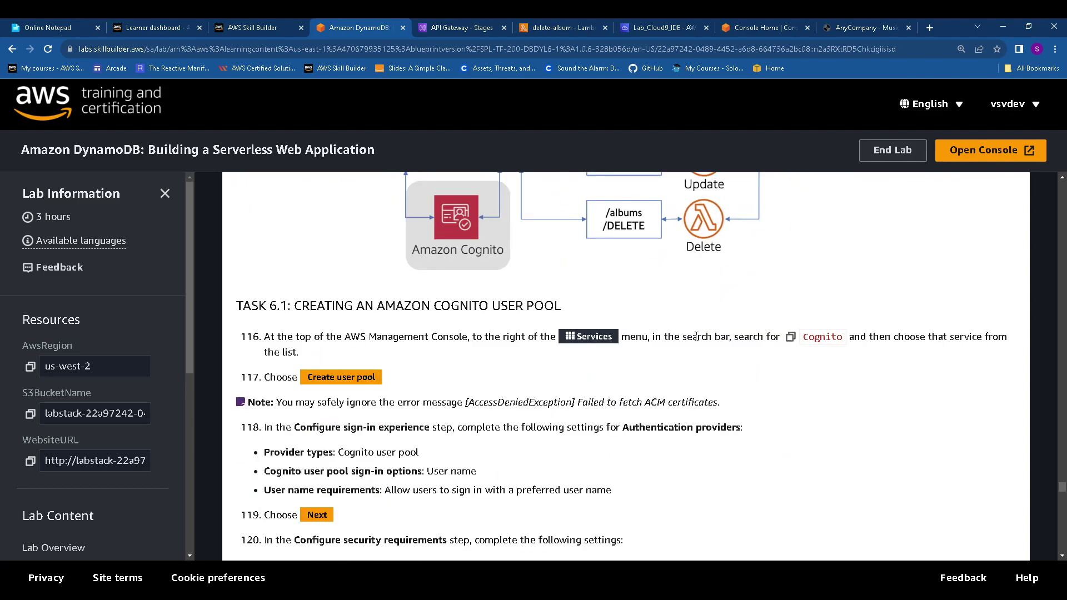
pyautogui.click(791, 337)
pyautogui.click(553, 28)
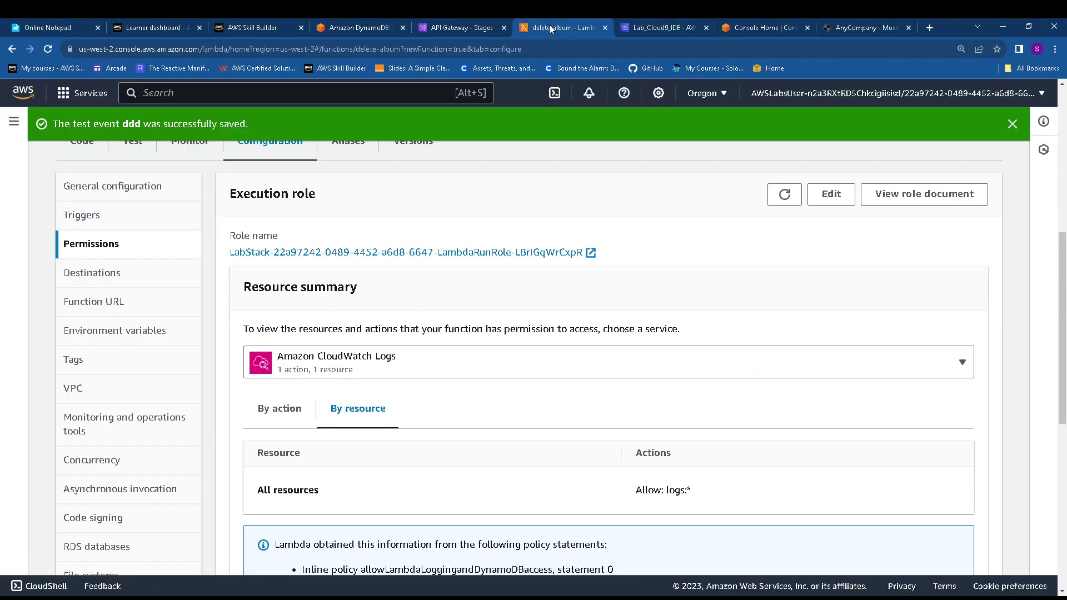
# Open Amazon Cognito through the service search and start creating a user pool
pyautogui.click(258, 97)
pyautogui.hotkey('ctrl', 'v')
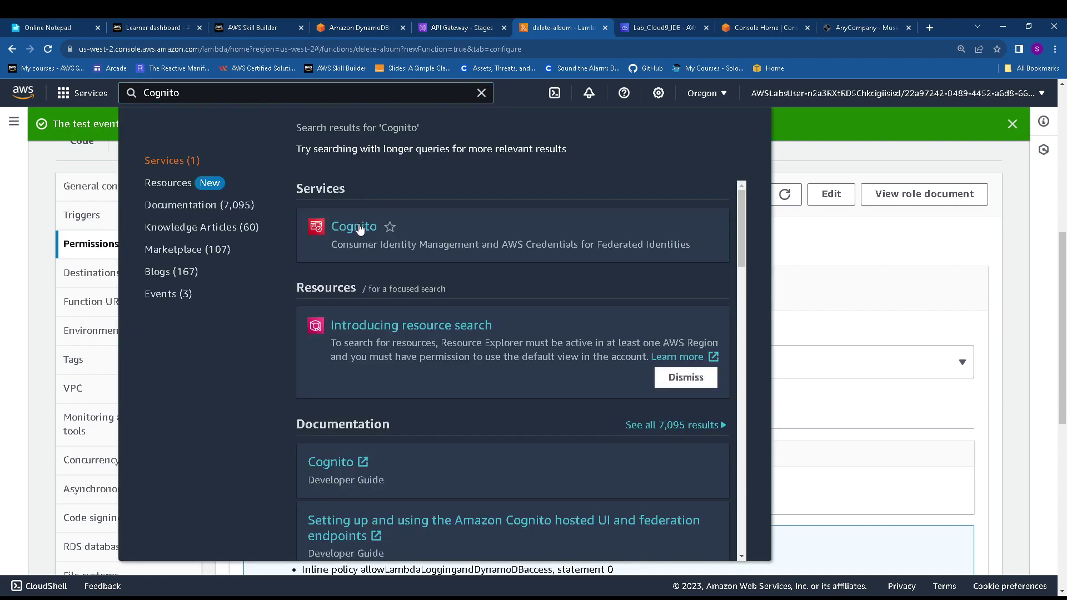
pyautogui.click(356, 227)
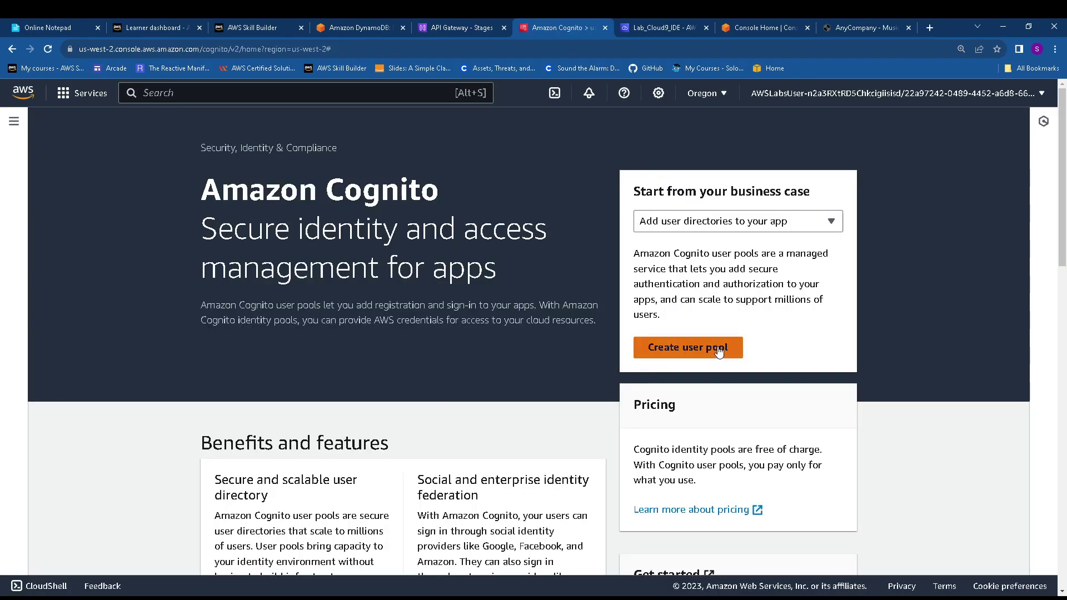
pyautogui.click(718, 350)
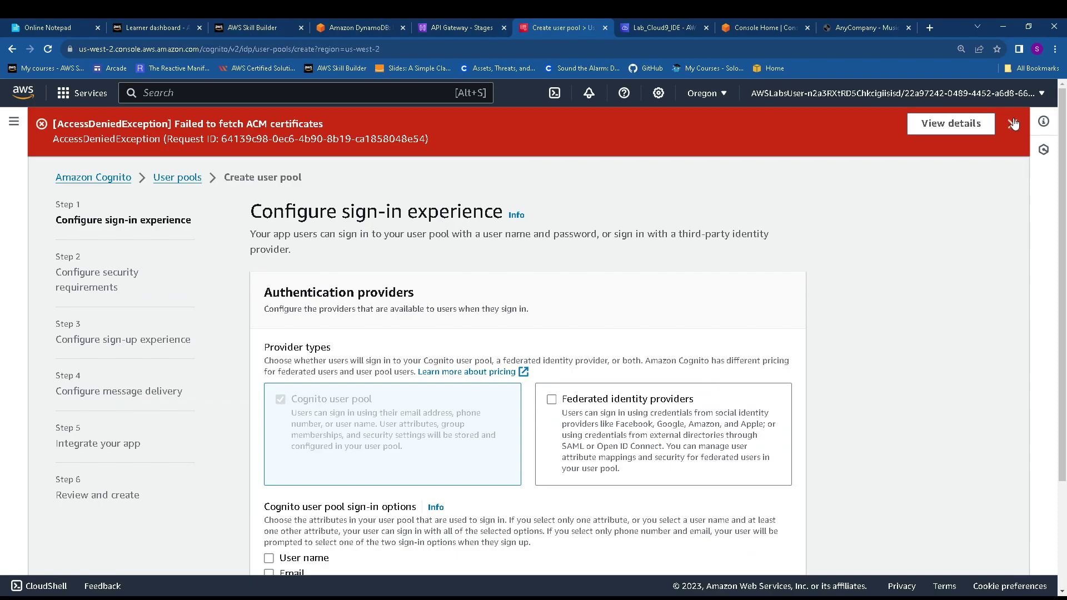
pyautogui.click(1013, 124)
# Choose User name as the user pool's sign-in option
pyautogui.click(265, 26)
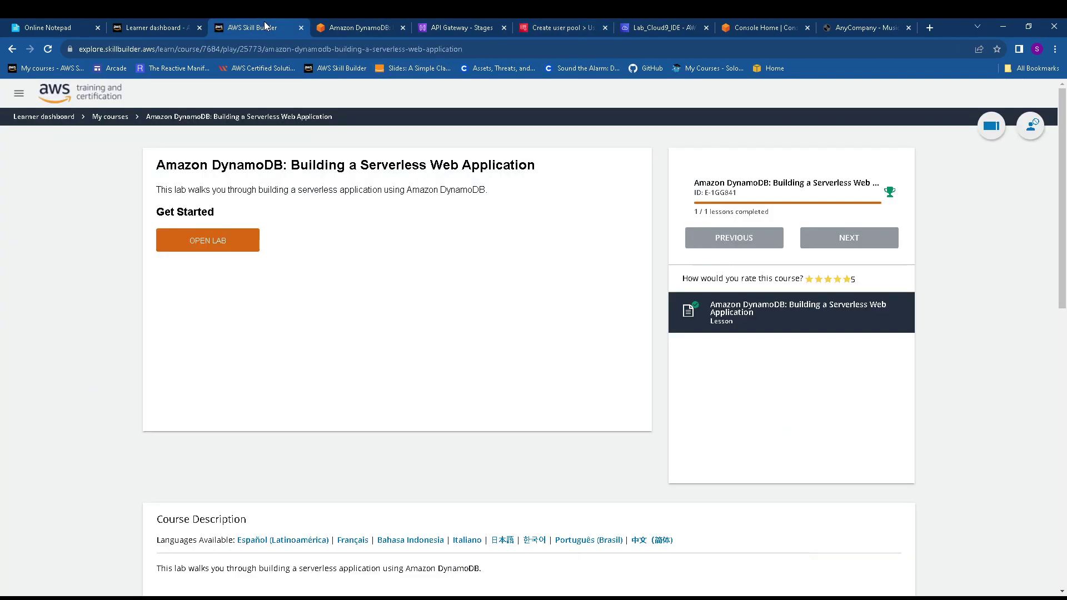
pyautogui.click(338, 28)
pyautogui.scroll(-2, 423, 334)
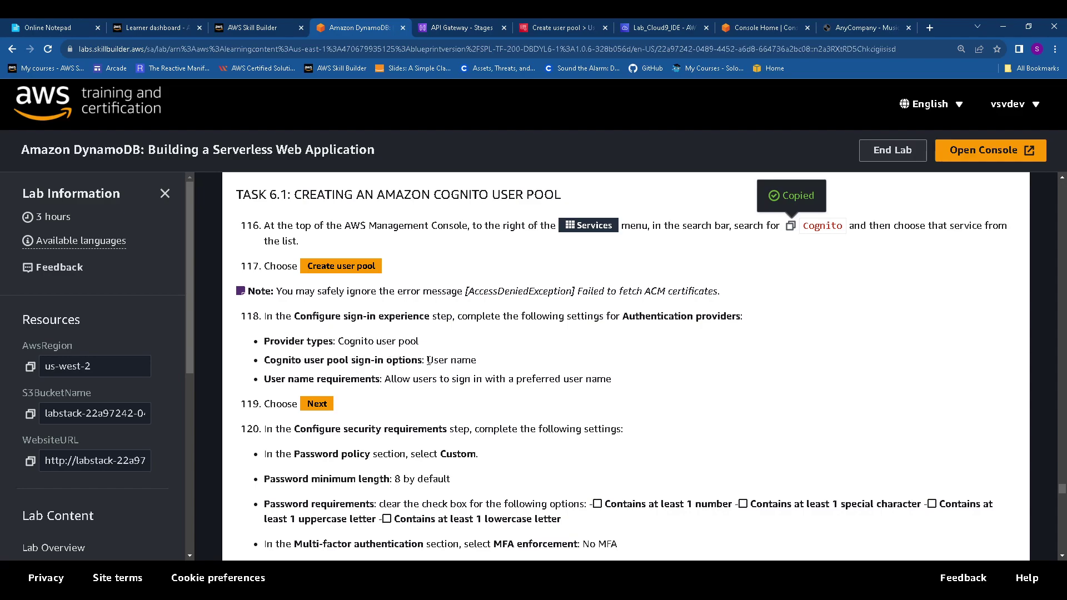
pyautogui.click(559, 24)
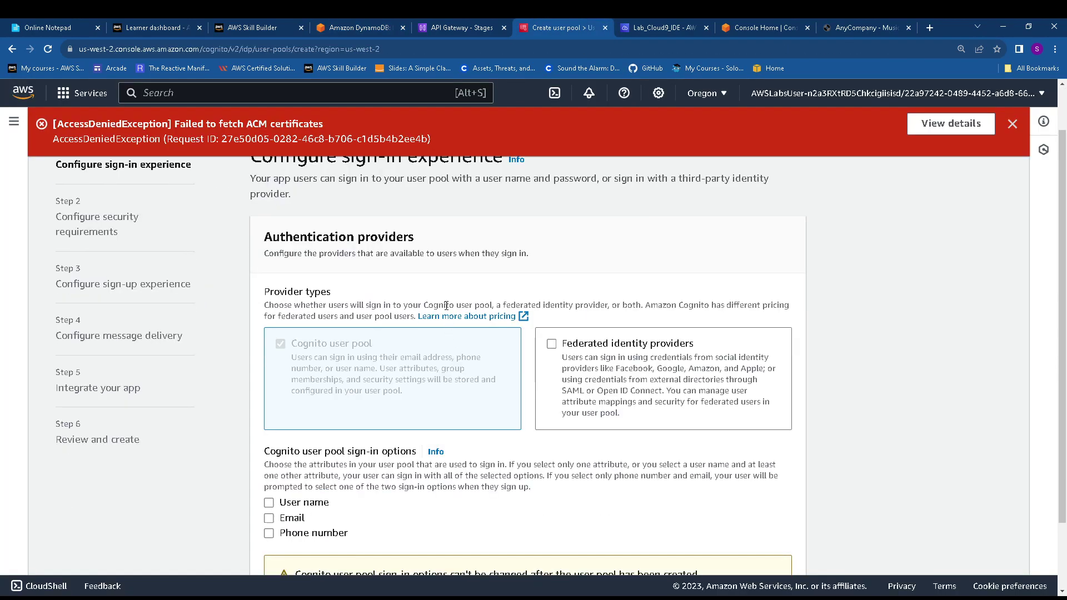
pyautogui.click(1012, 124)
pyautogui.scroll(-2, 591, 328)
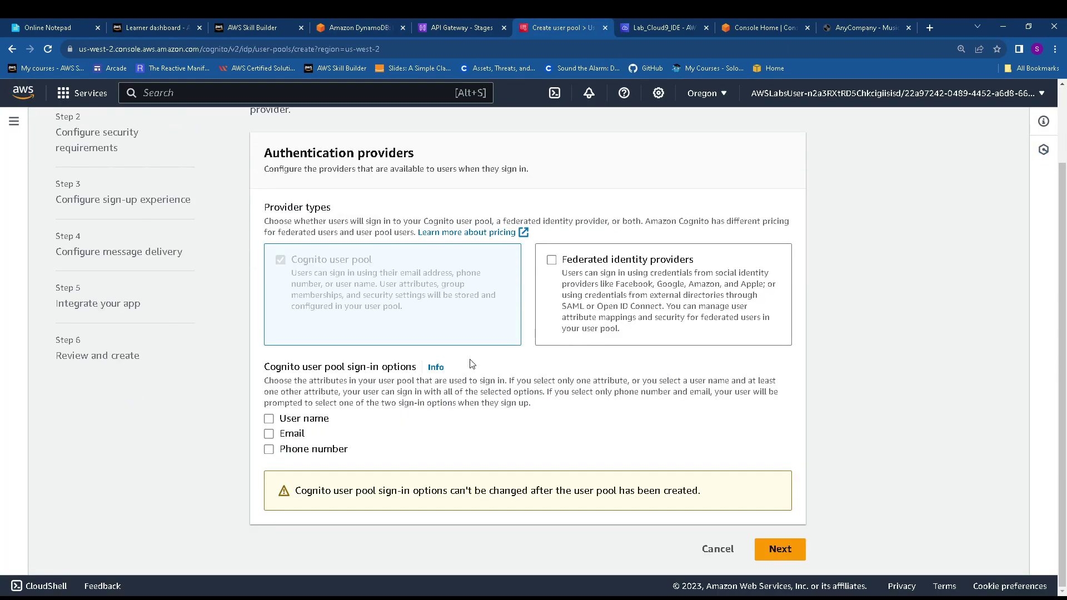
pyautogui.click(287, 422)
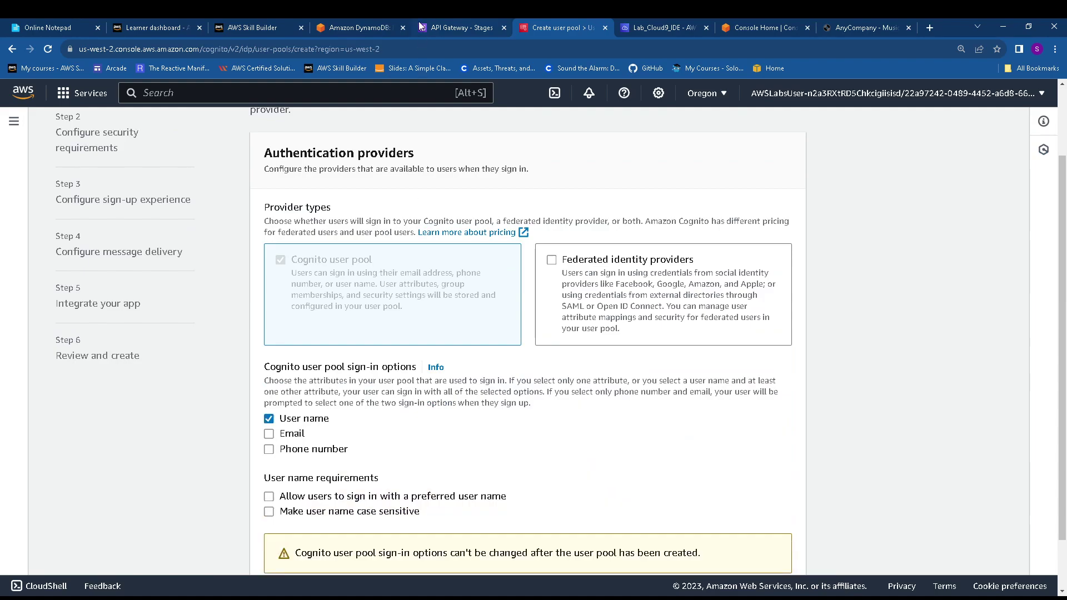
# Allow users to sign in with a preferred user name
pyautogui.click(346, 25)
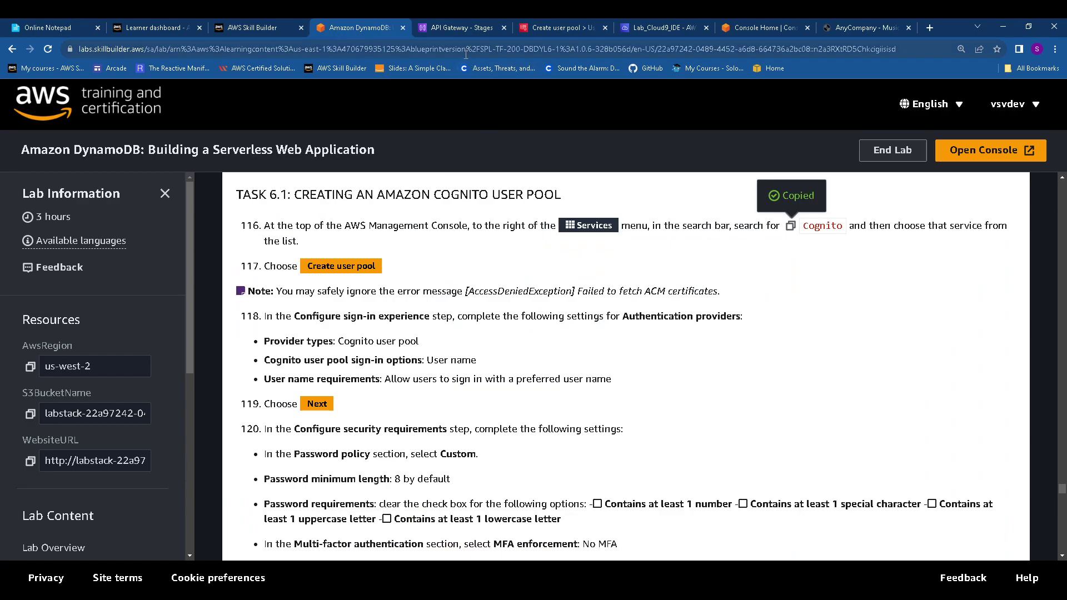
pyautogui.click(515, 25)
pyautogui.moveTo(516, 25); pyautogui.dragTo(461, 25)
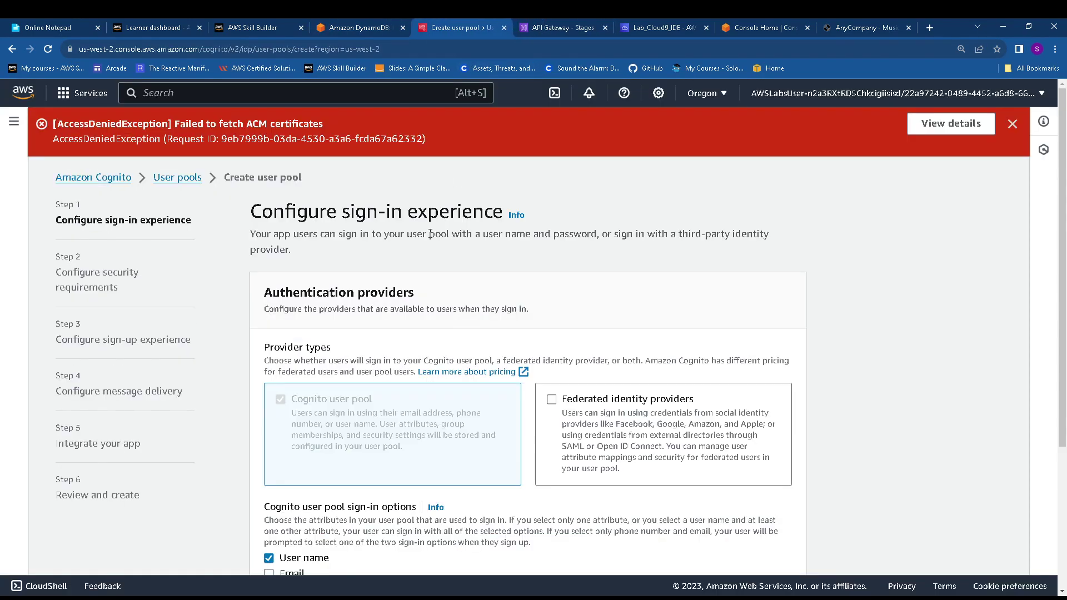
pyautogui.scroll(-1, 398, 411)
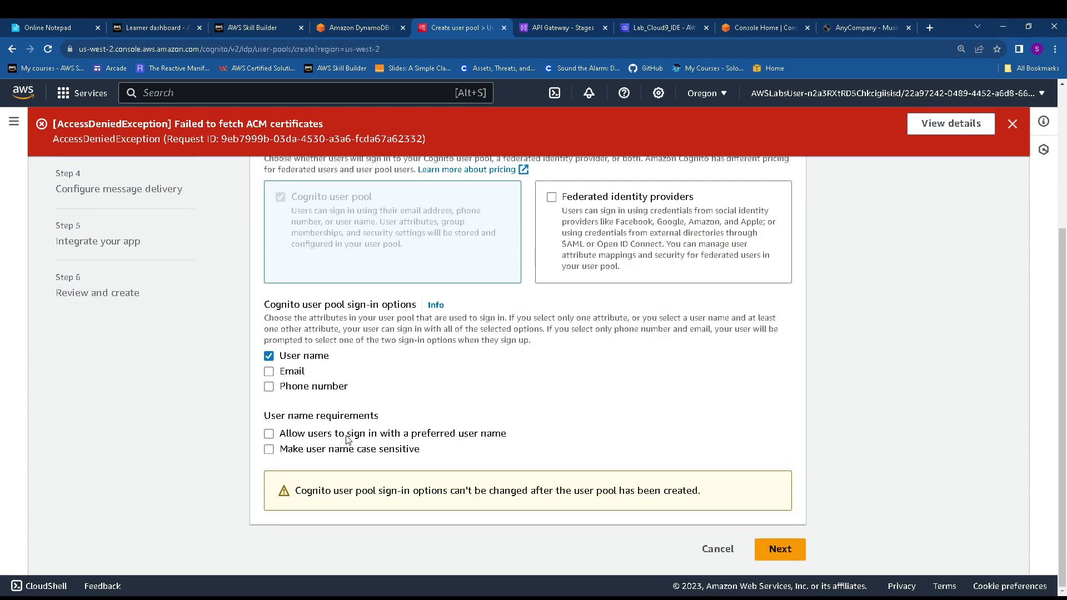
pyautogui.click(348, 435)
pyautogui.click(1013, 124)
pyautogui.scroll(-3, 754, 172)
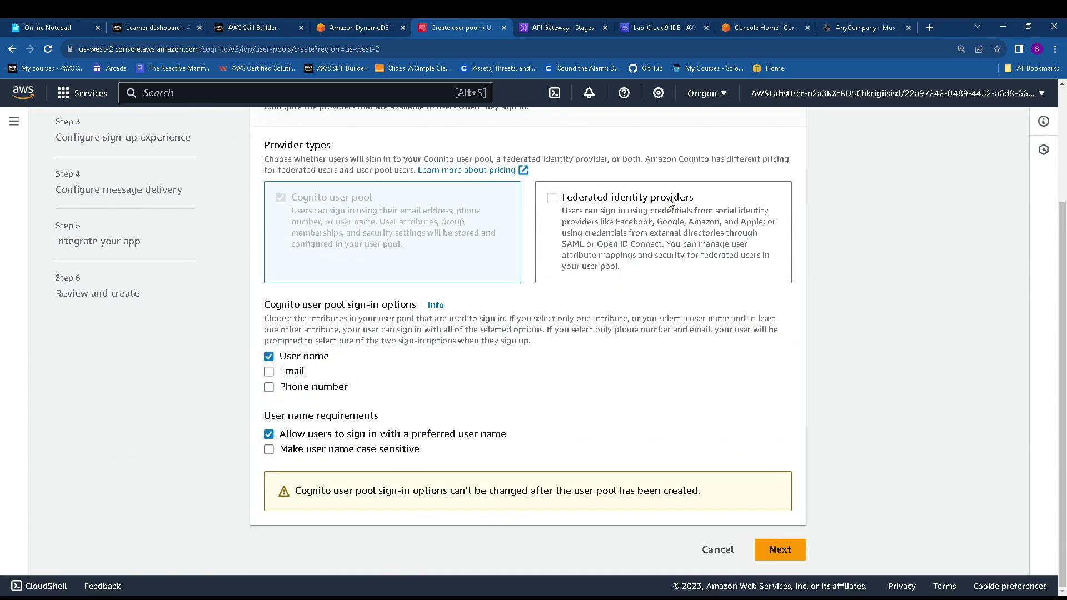
# Advance to security requirements and switch to a custom password policy
pyautogui.click(799, 550)
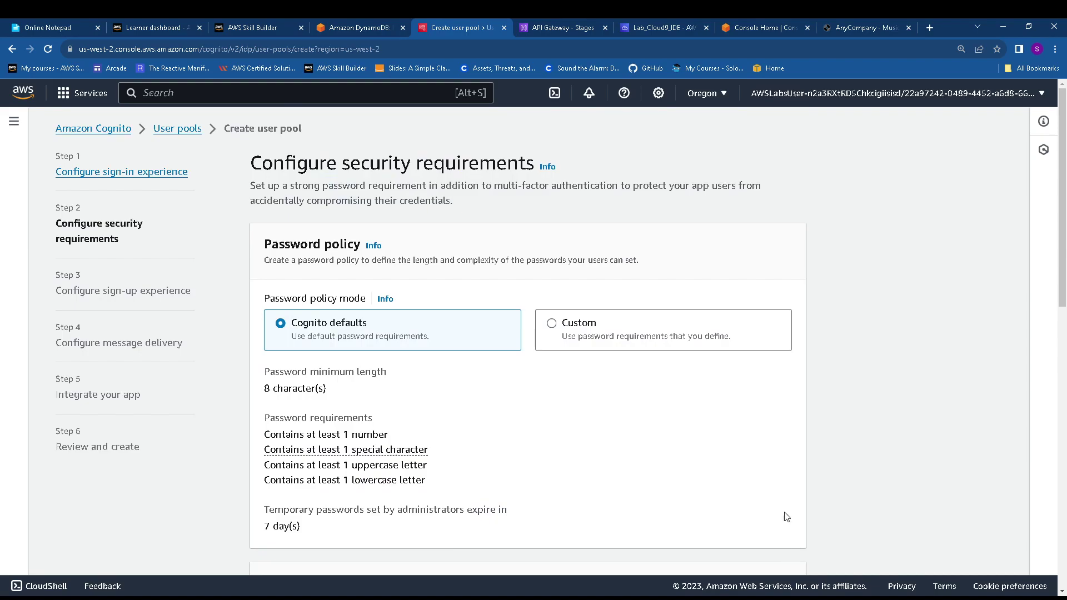
pyautogui.click(363, 25)
pyautogui.scroll(-3, 353, 386)
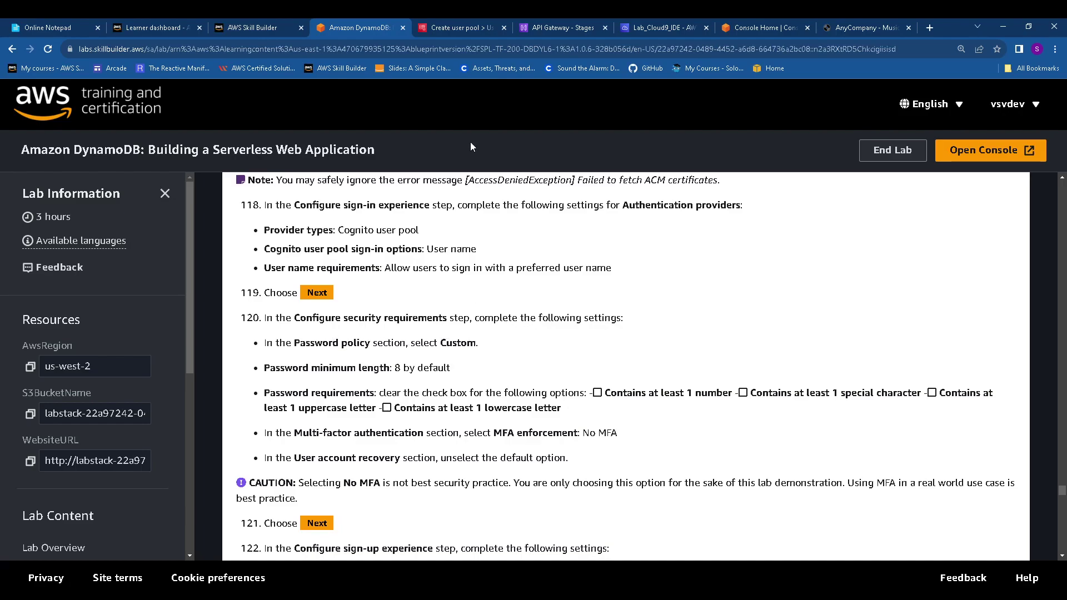
pyautogui.click(456, 26)
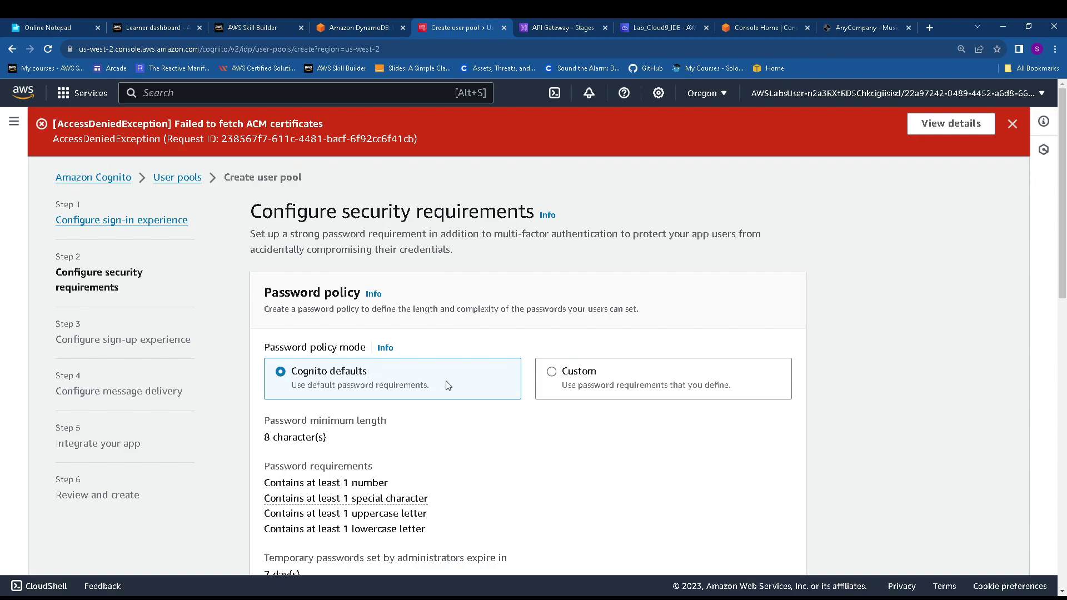
pyautogui.click(566, 383)
pyautogui.scroll(-3, 566, 384)
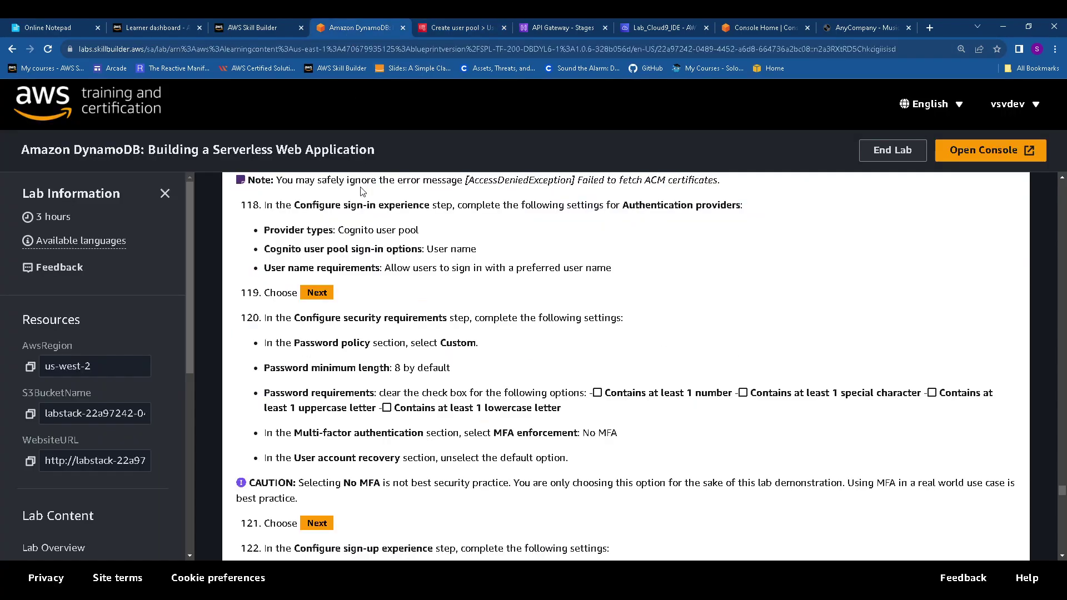
# Drop the number, special character, uppercase and lowercase password requirements
pyautogui.click(350, 28)
pyautogui.click(478, 22)
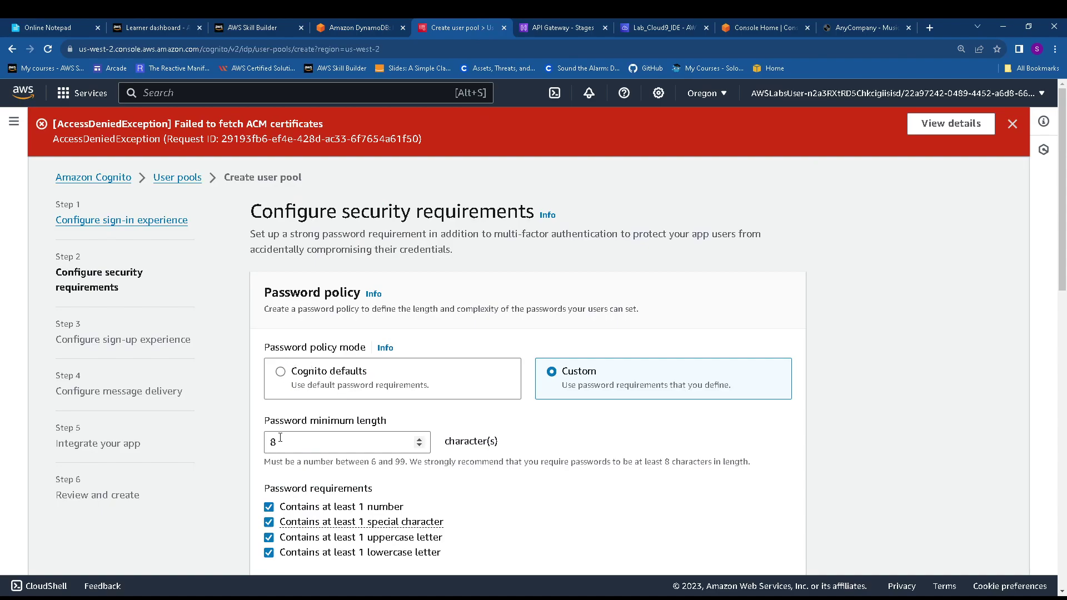
pyautogui.click(274, 340)
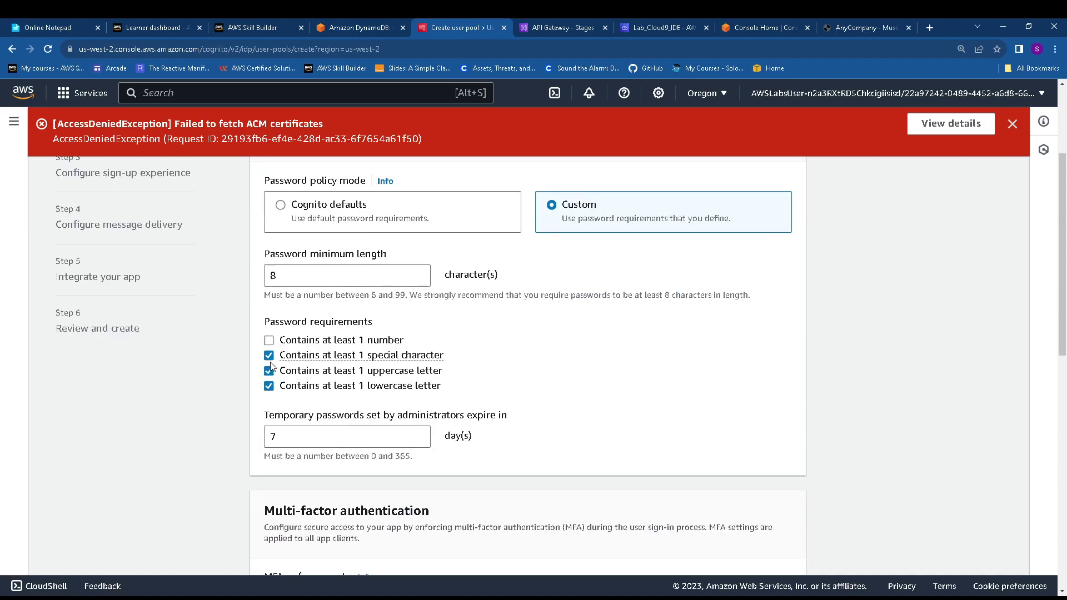
pyautogui.click(270, 355)
pyautogui.click(270, 371)
pyautogui.click(270, 384)
pyautogui.click(367, 27)
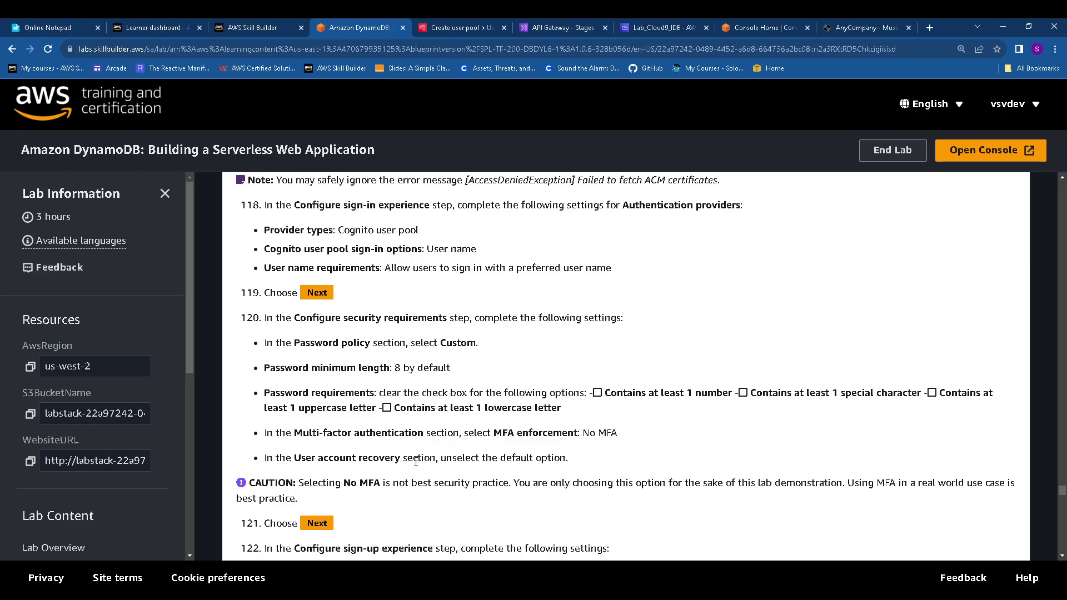
# Set No MFA, turn off self-service account recovery, and continue to sign-up settings
pyautogui.click(472, 25)
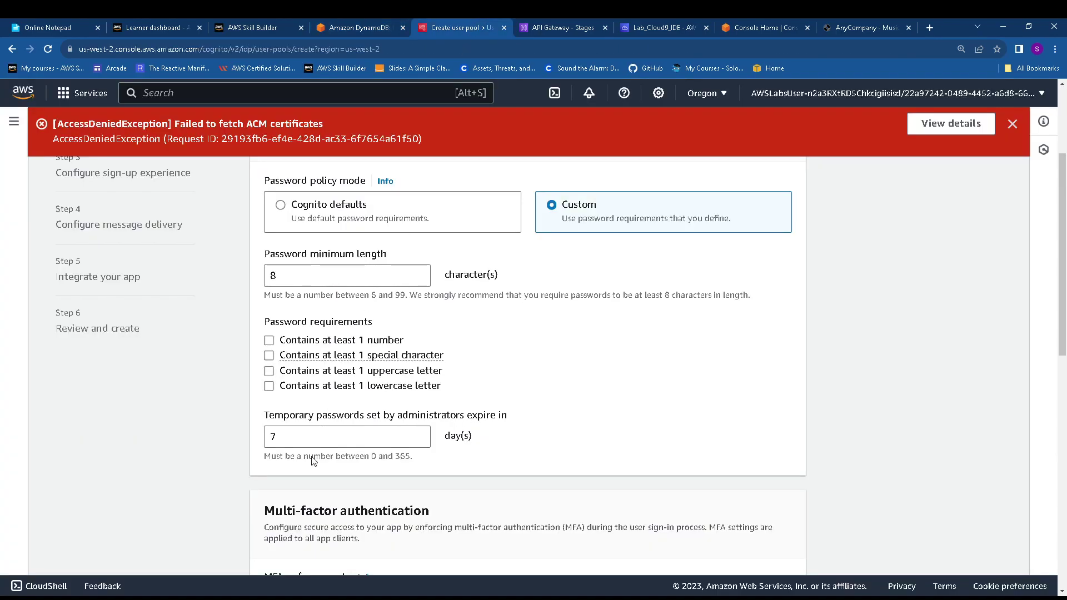
pyautogui.scroll(3, 308, 442)
pyautogui.scroll(-6, 309, 442)
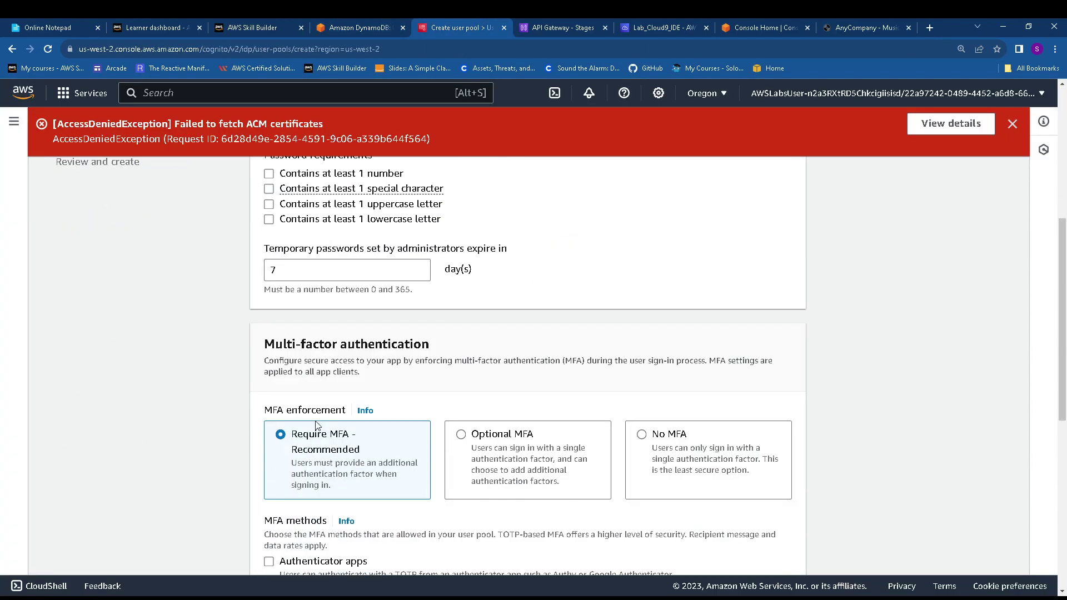
pyautogui.click(655, 434)
pyautogui.scroll(-4, 591, 407)
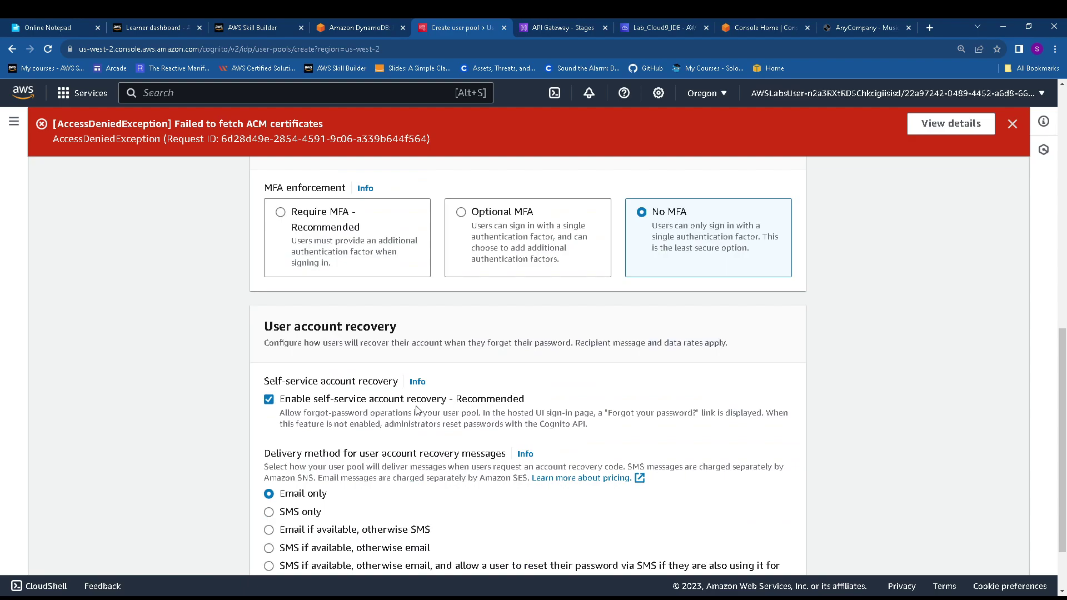
pyautogui.click(268, 399)
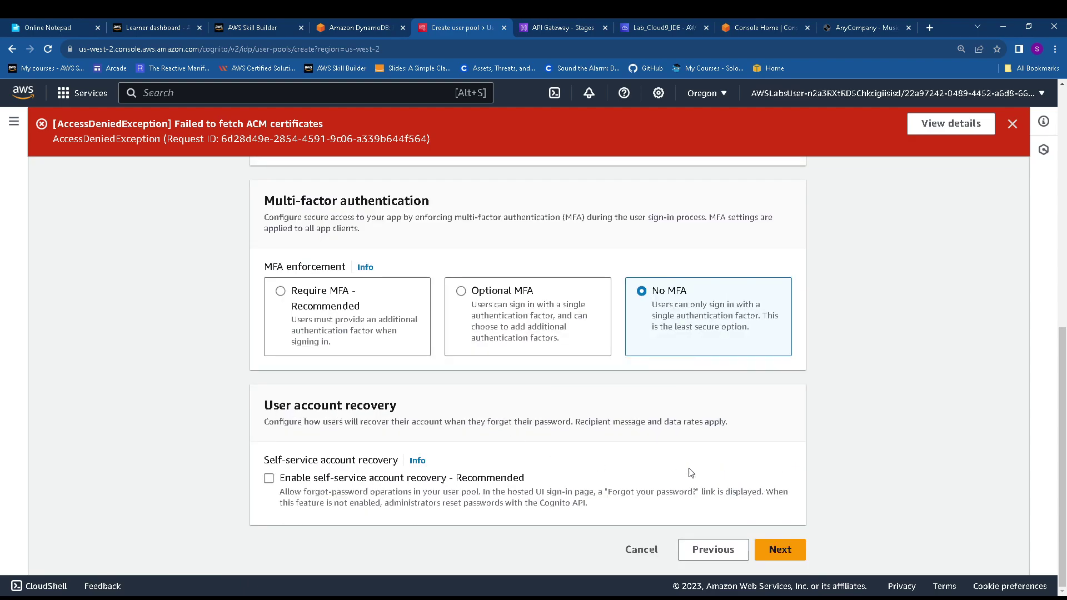
pyautogui.click(780, 549)
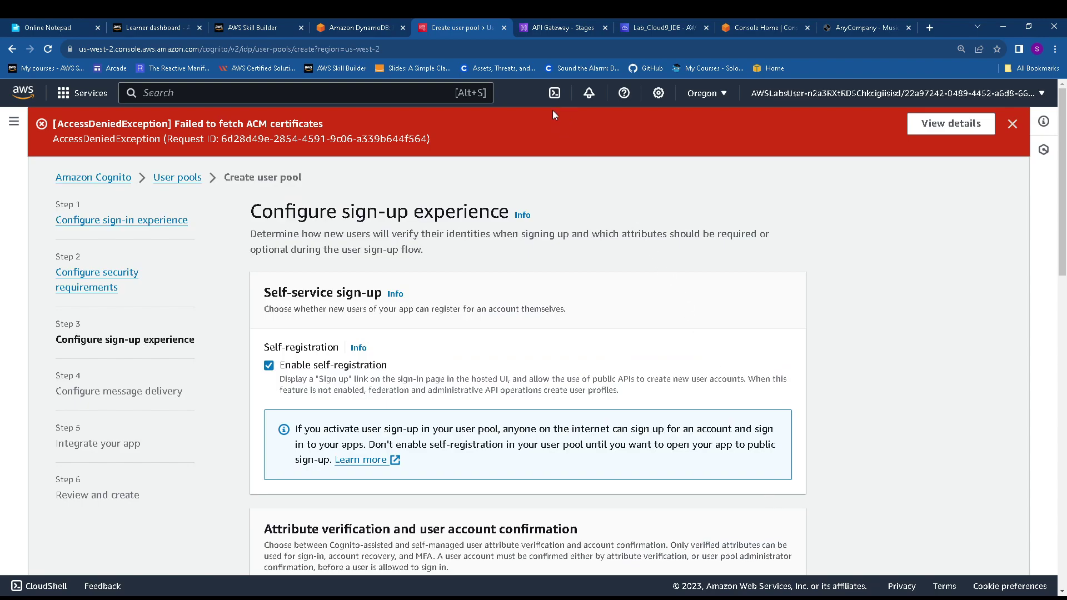
pyautogui.click(356, 27)
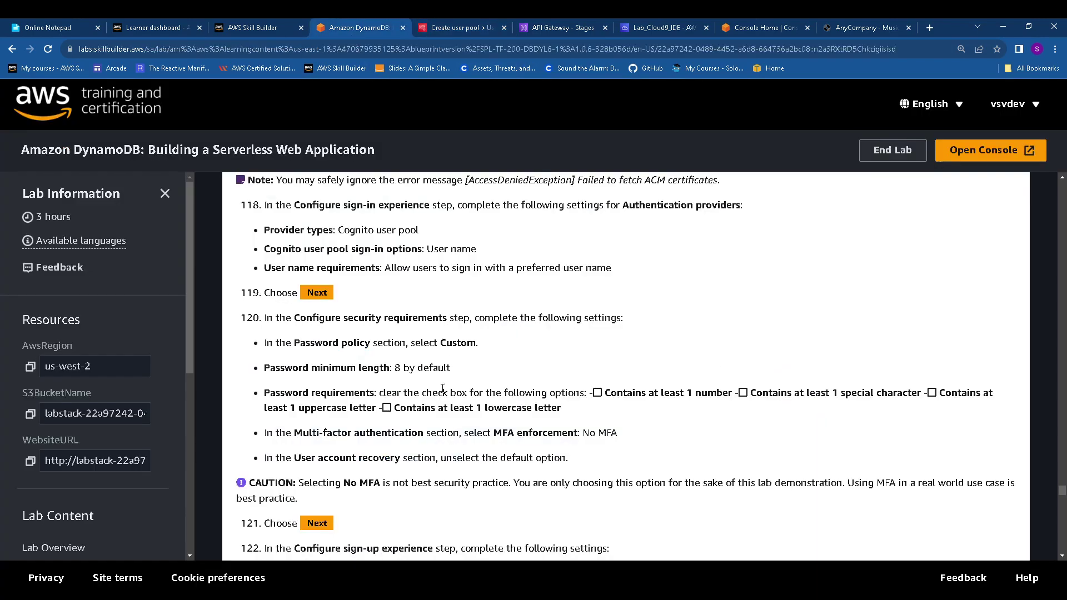
pyautogui.scroll(-4, 442, 389)
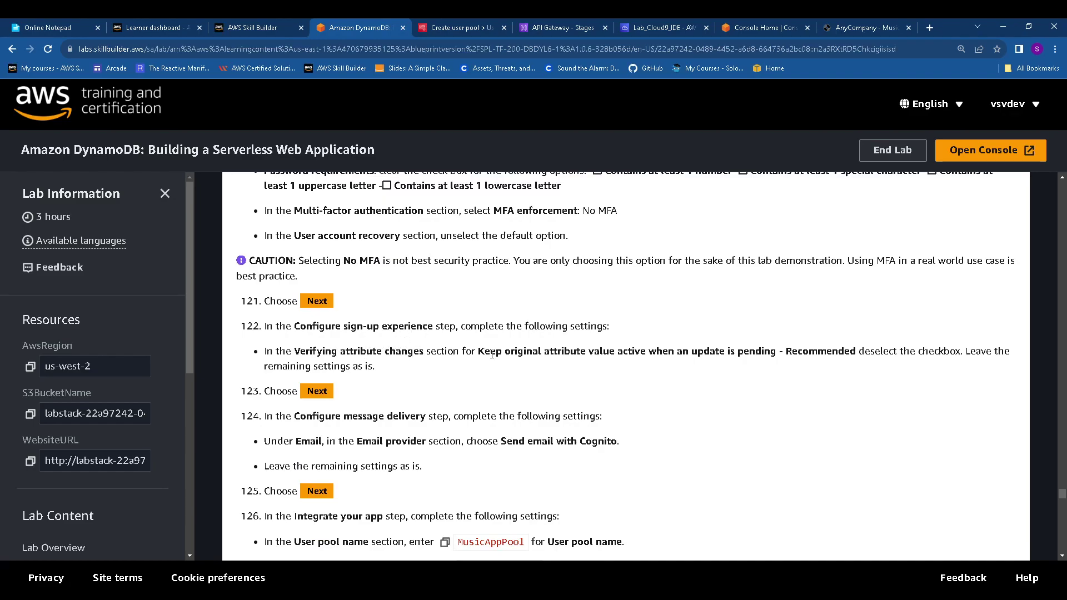
pyautogui.click(454, 22)
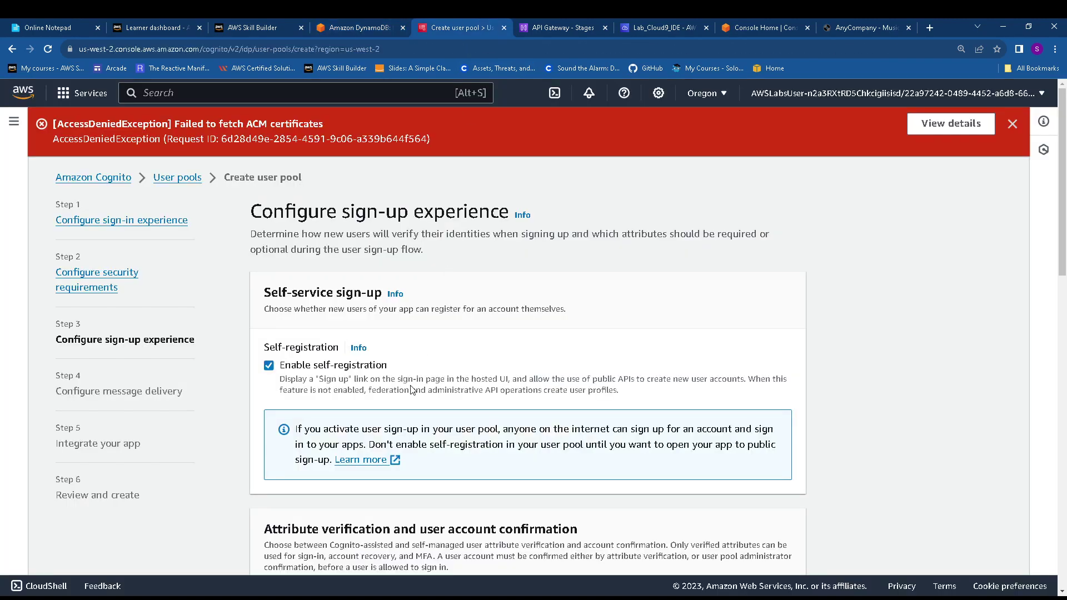
pyautogui.scroll(-3, 412, 397)
pyautogui.scroll(1, 412, 397)
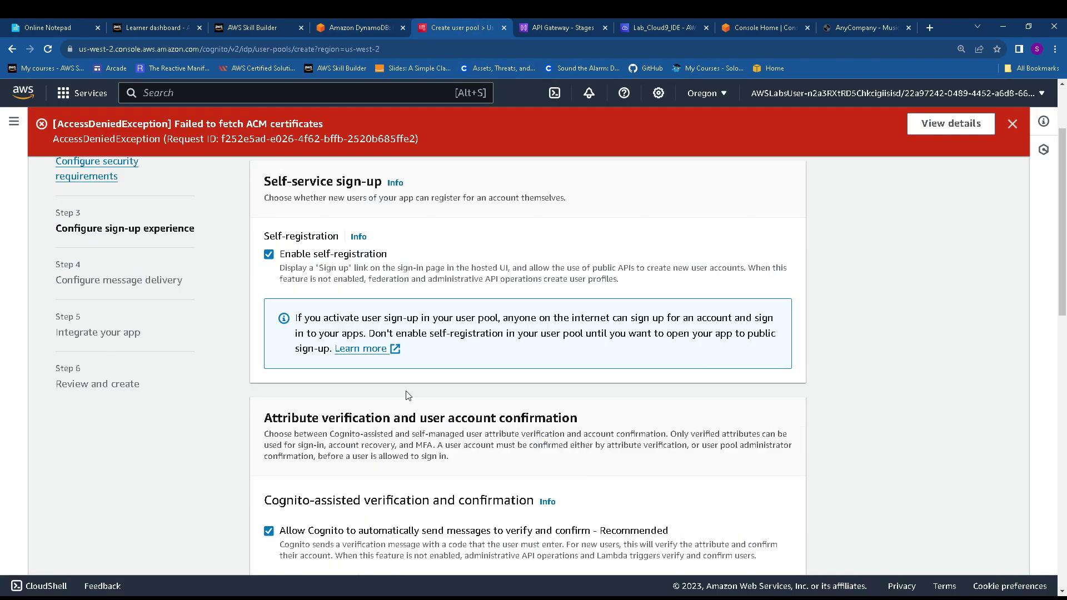
pyautogui.scroll(-1, 365, 375)
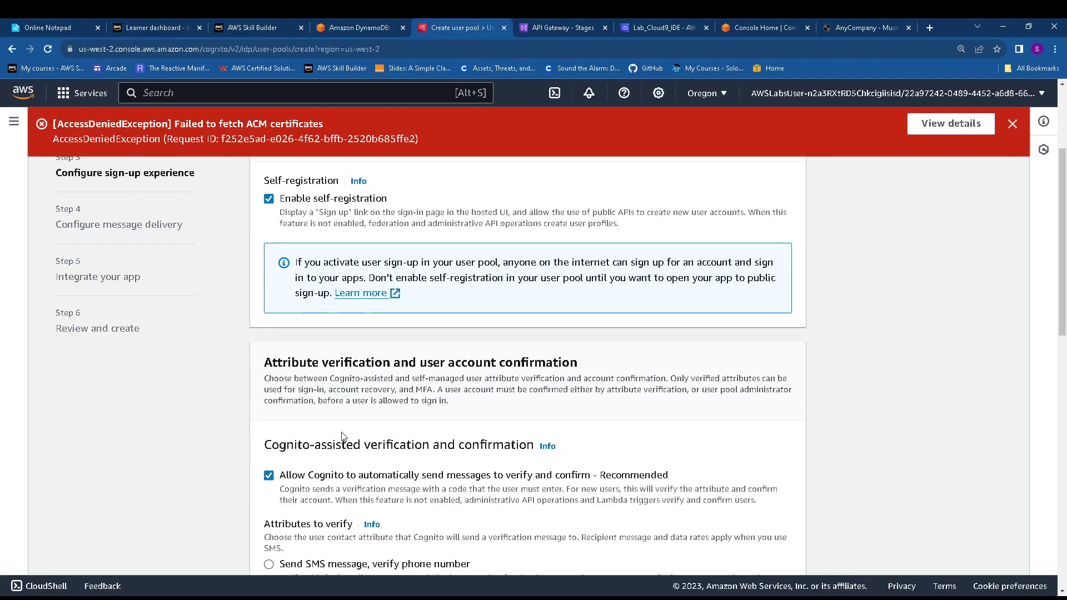
pyautogui.scroll(-2, 327, 466)
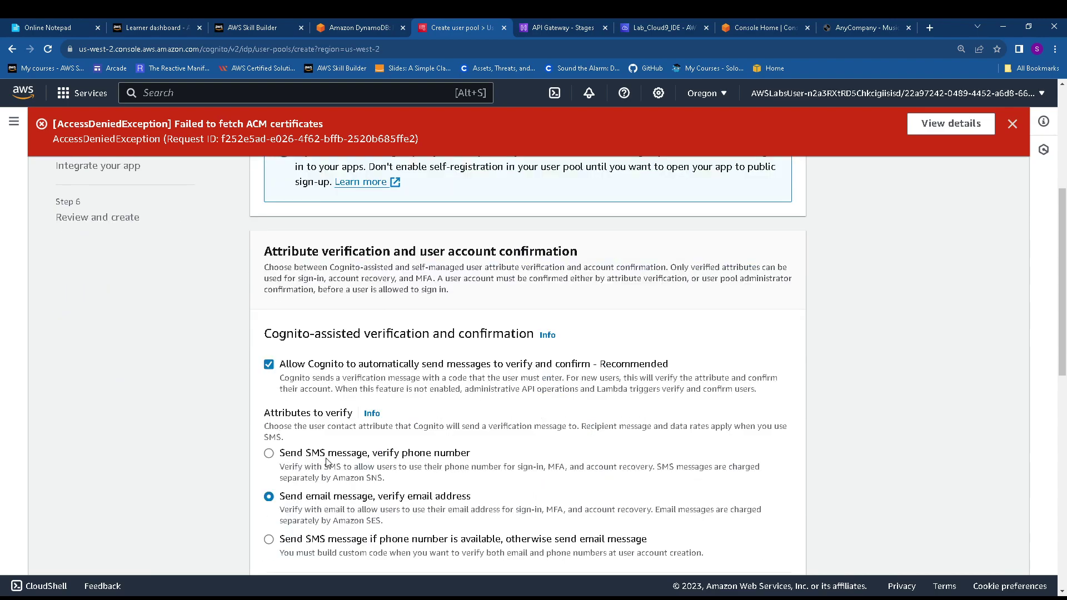
pyautogui.scroll(-3, 327, 463)
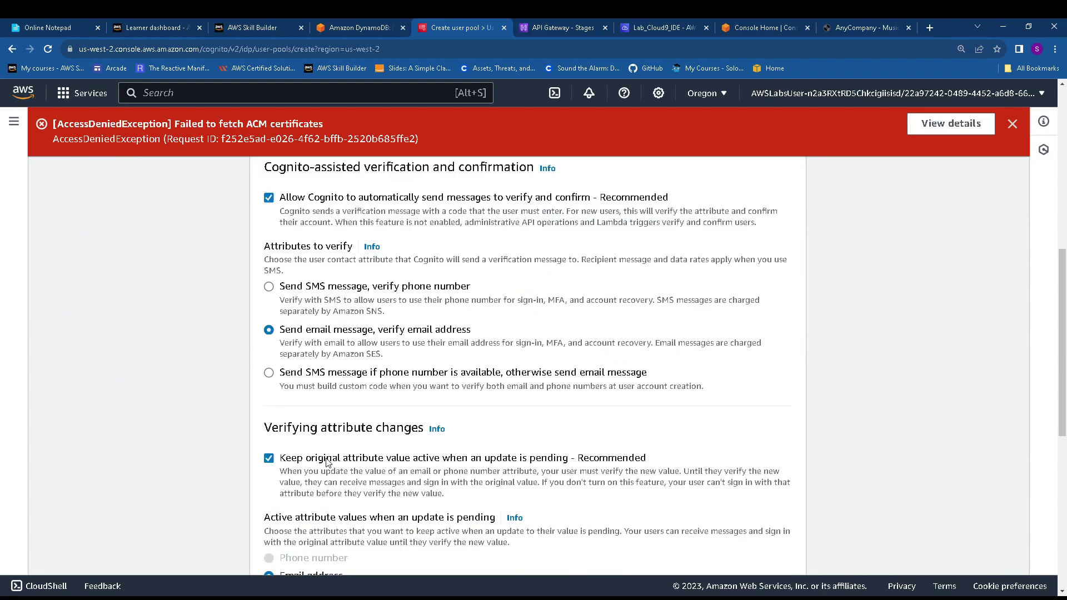
pyautogui.scroll(6, 327, 464)
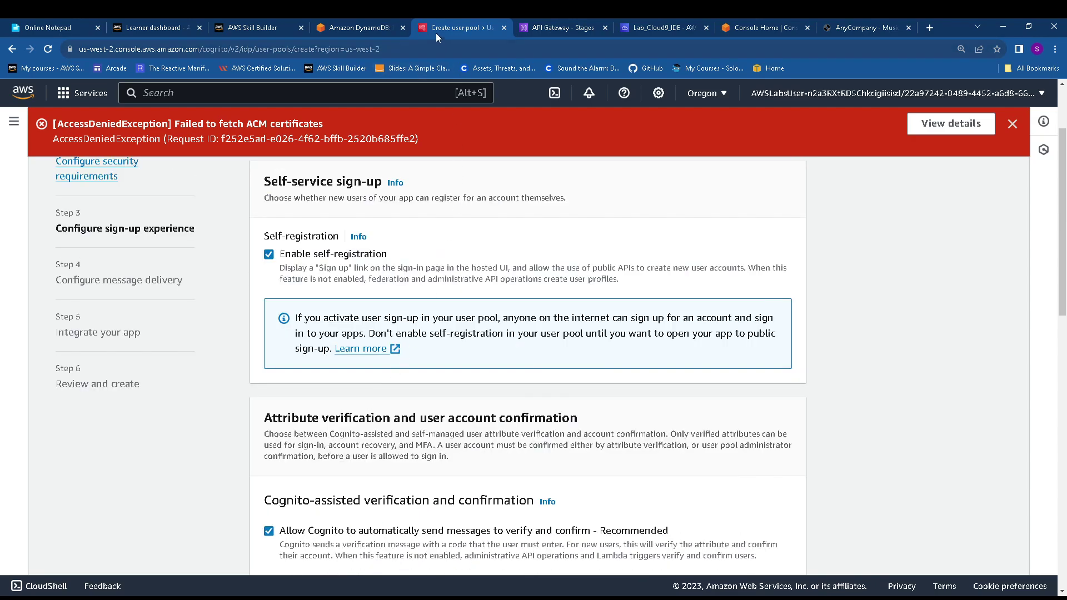
pyautogui.click(372, 23)
pyautogui.scroll(2, 367, 324)
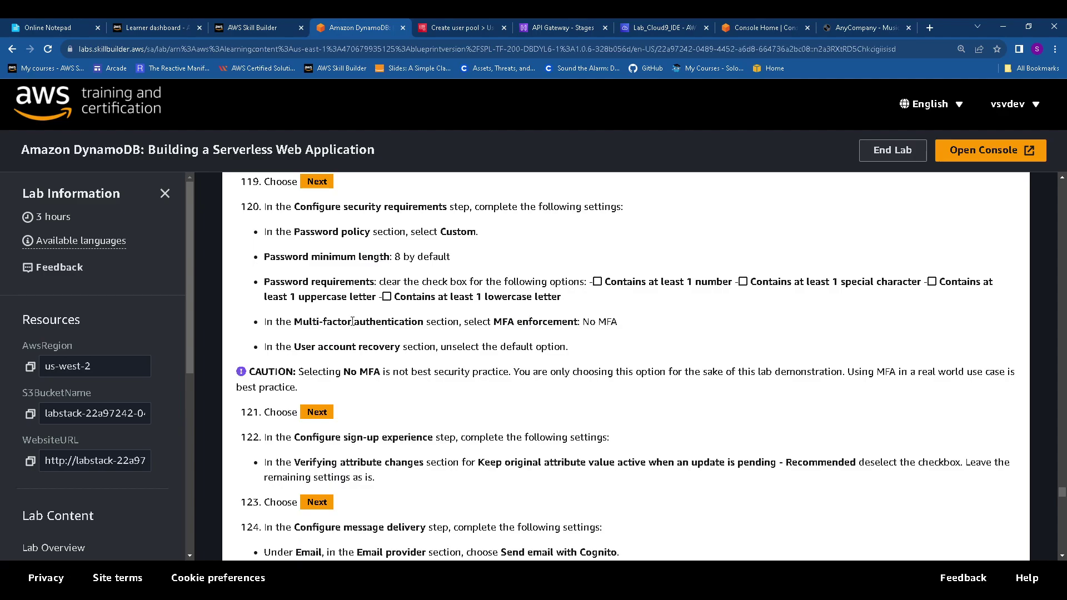
pyautogui.scroll(-2, 352, 321)
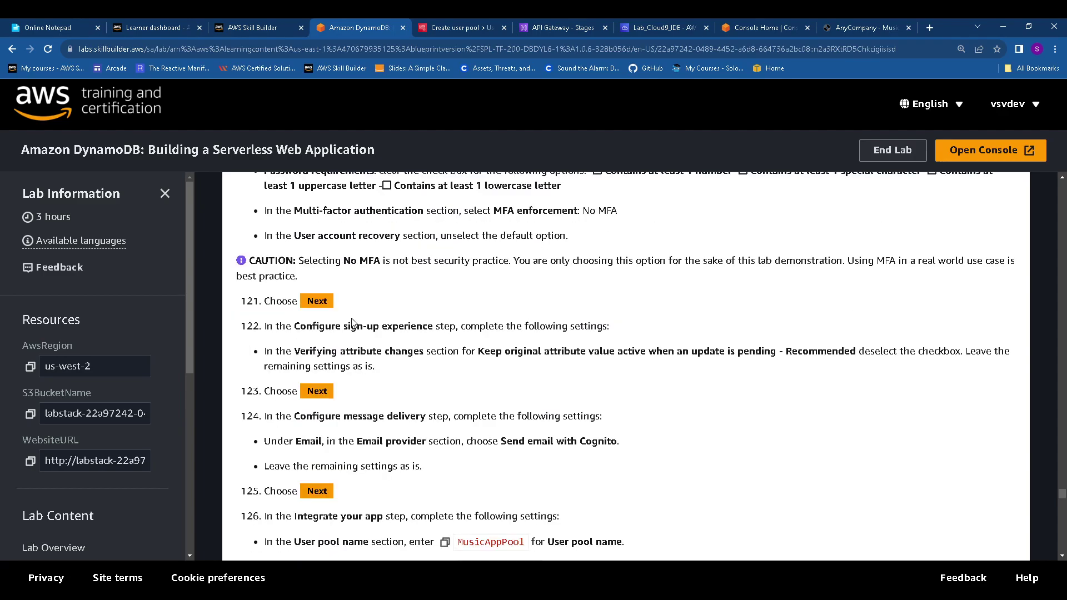
pyautogui.click(432, 24)
pyautogui.scroll(-14, 750, 556)
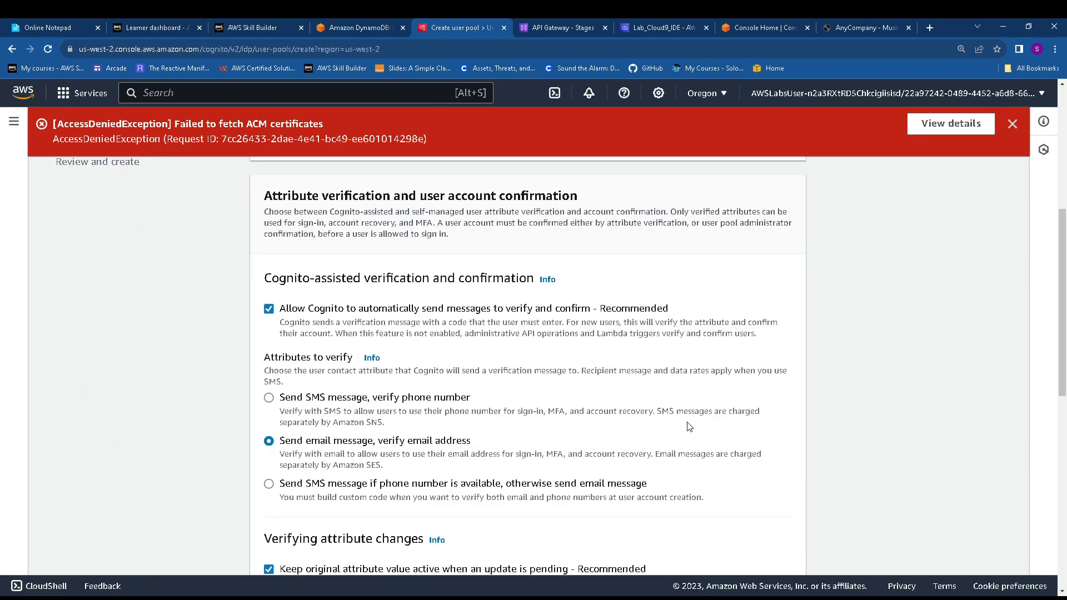
pyautogui.click(722, 556)
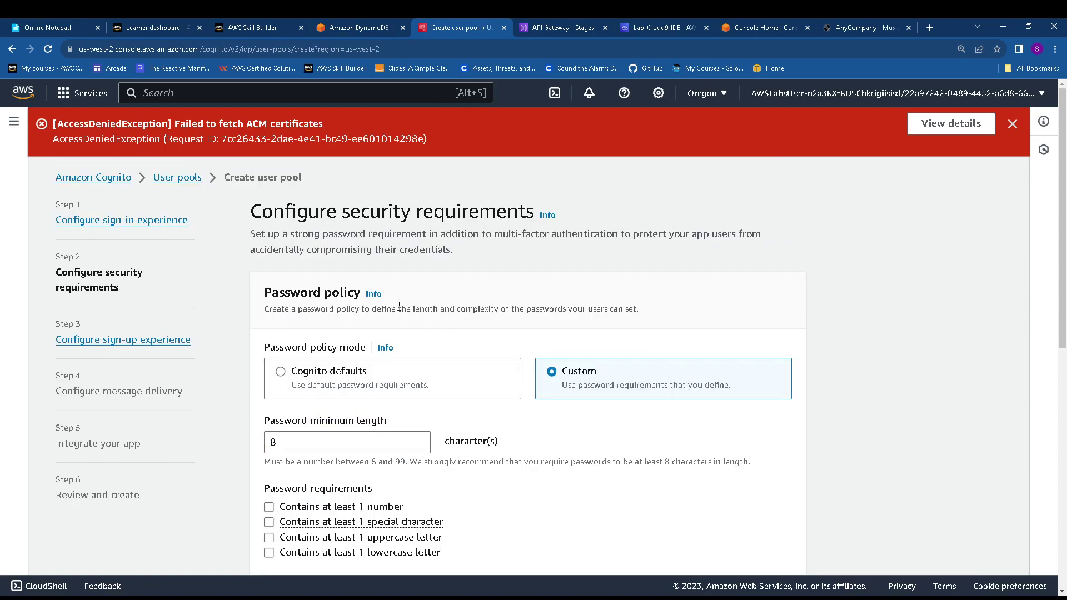
pyautogui.scroll(-7, 396, 322)
pyautogui.scroll(-2, 395, 324)
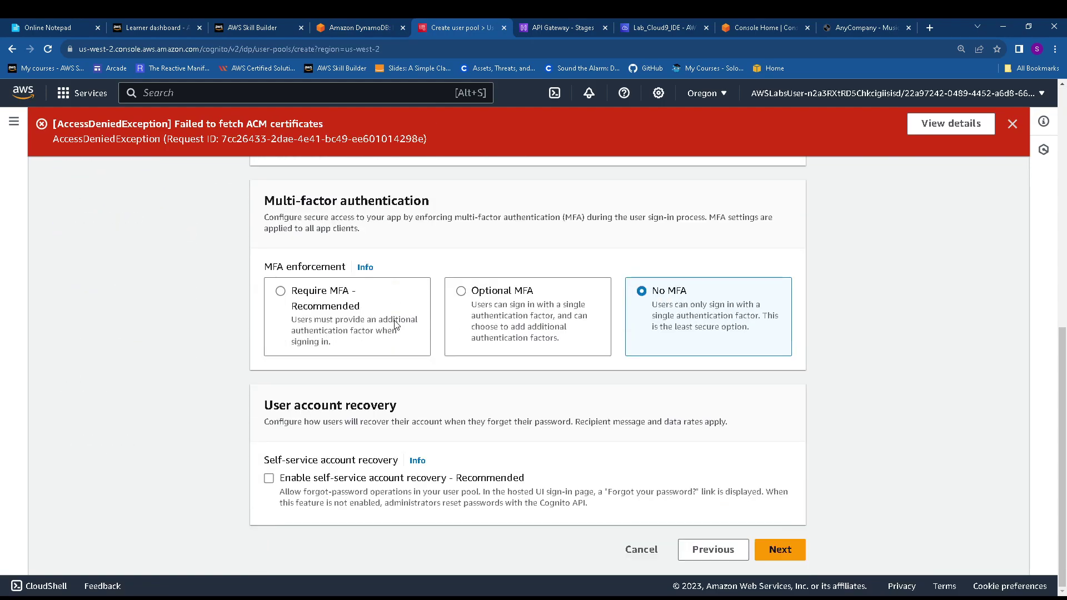
pyautogui.click(780, 552)
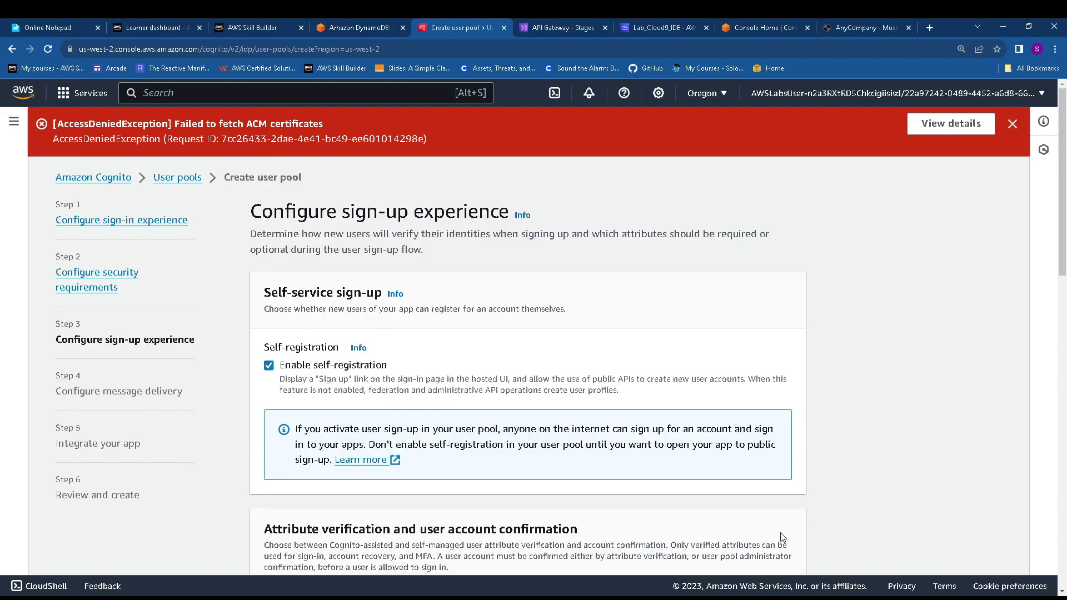
# Uncheck 'Keep original attribute value active when an update is pending'
pyautogui.click(338, 25)
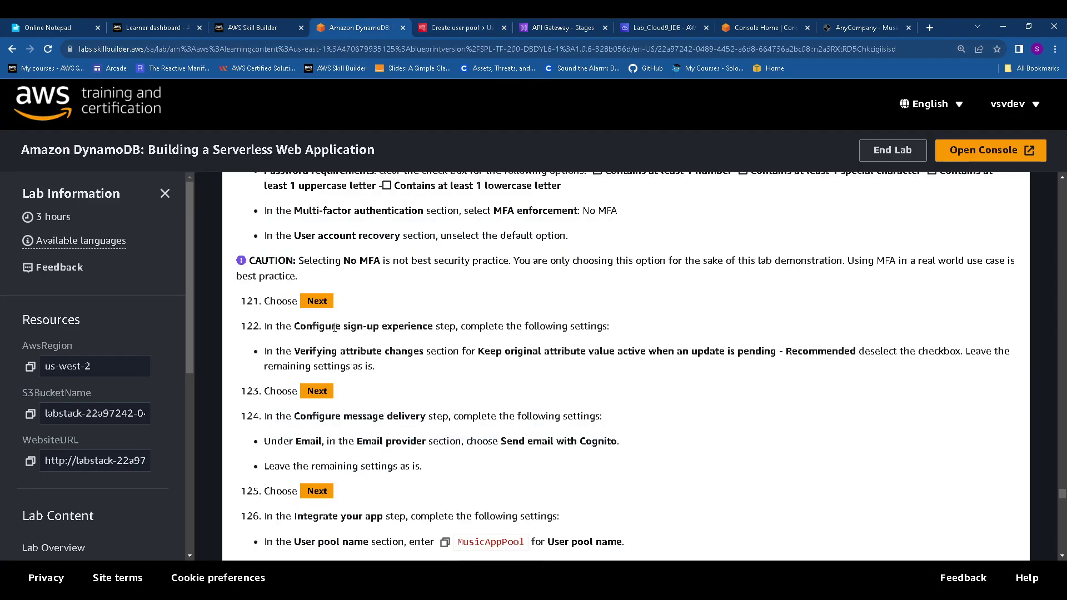
pyautogui.moveTo(298, 349); pyautogui.dragTo(864, 343)
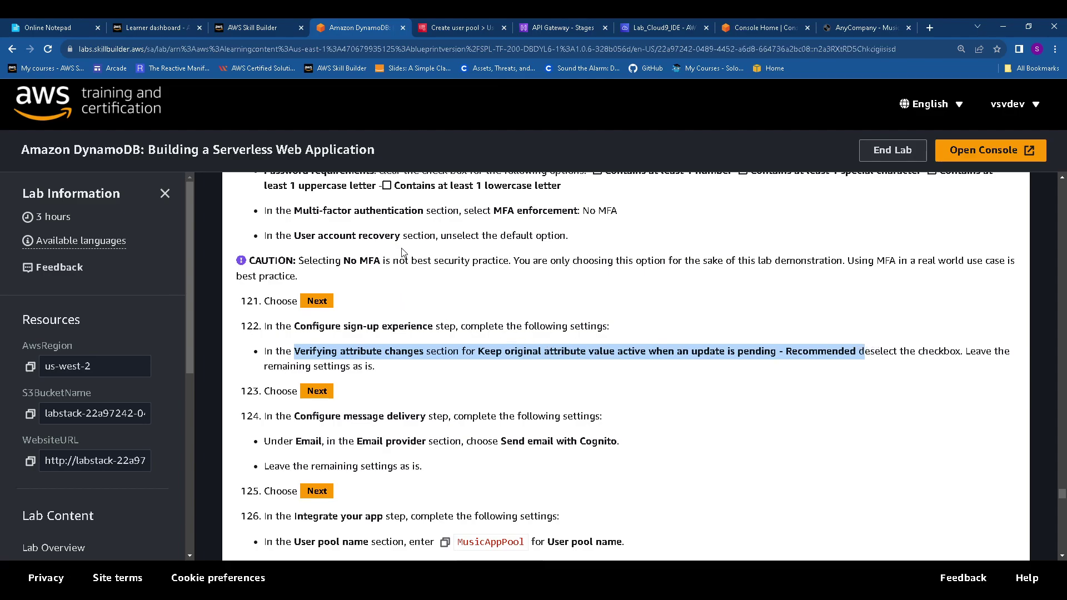
pyautogui.click(451, 26)
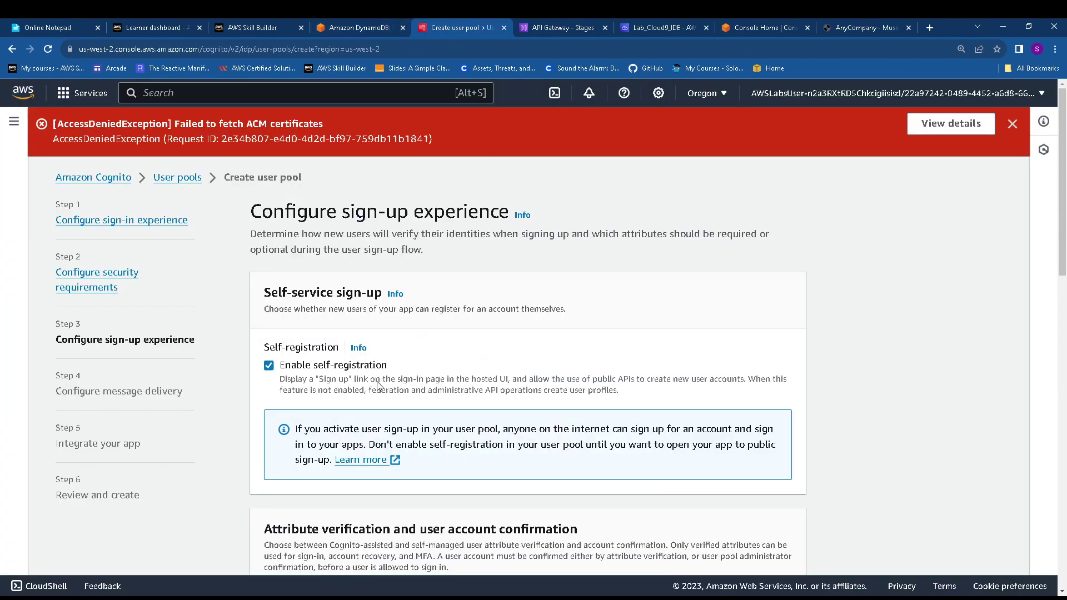
pyautogui.scroll(-4, 392, 380)
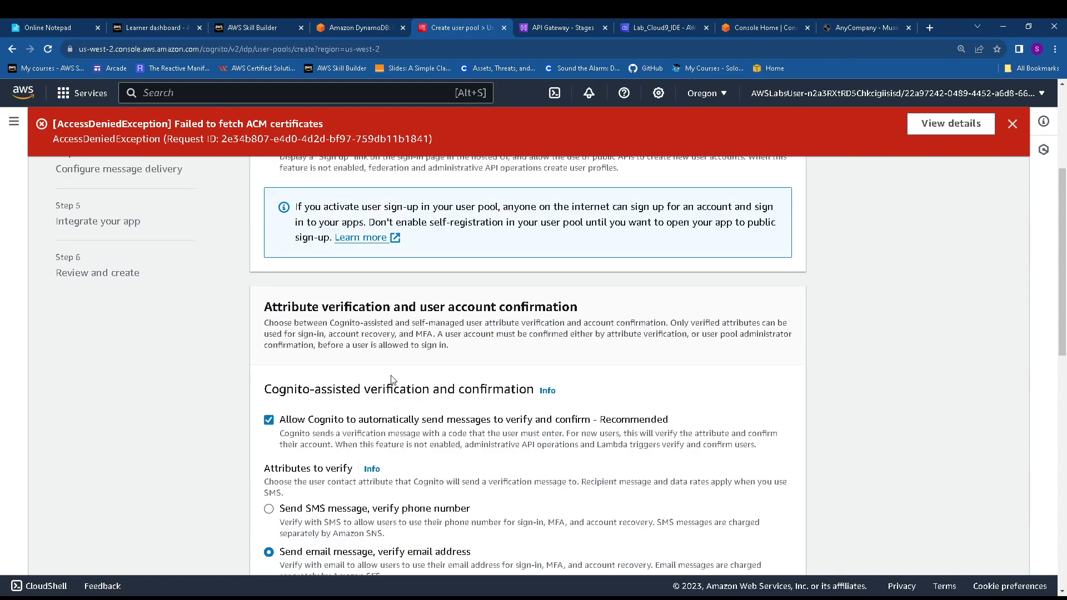
pyautogui.scroll(-1, 392, 380)
pyautogui.scroll(-1, 363, 376)
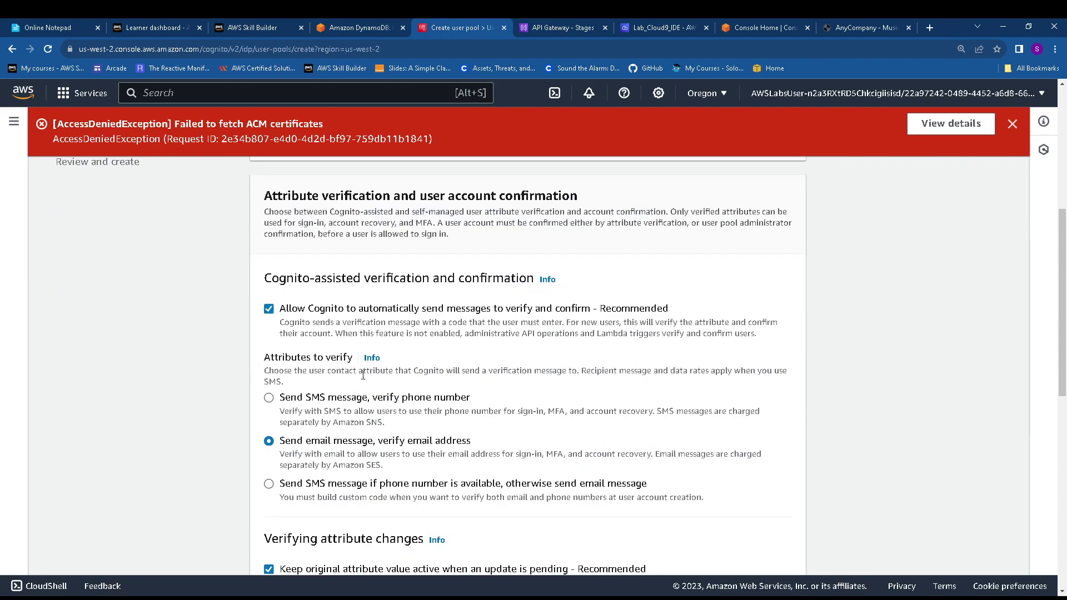
pyautogui.scroll(-1, 363, 376)
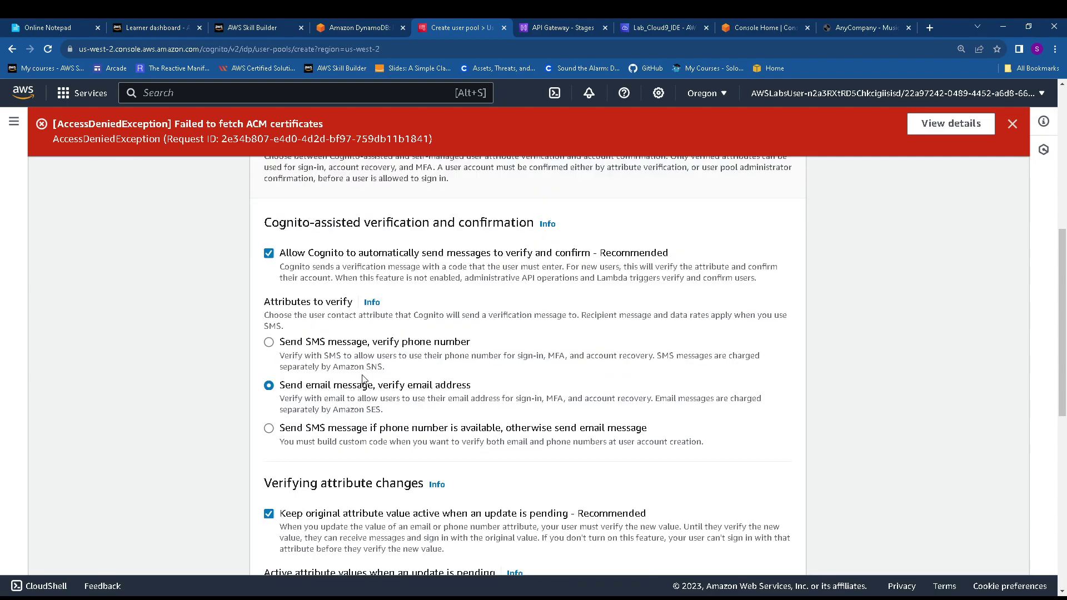
pyautogui.scroll(-1, 363, 378)
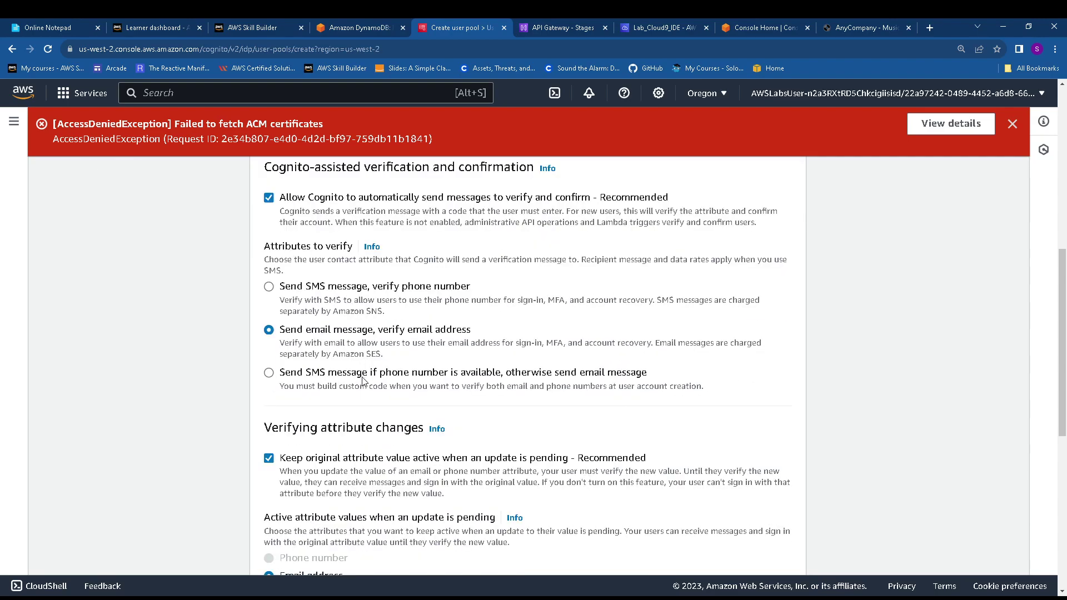
pyautogui.click(269, 459)
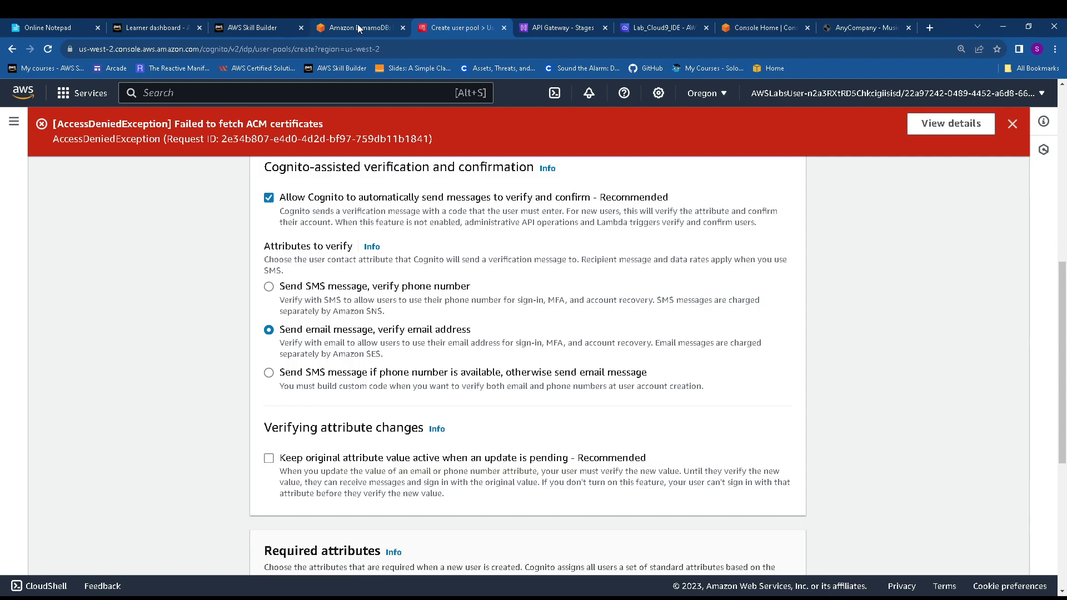
# Review the lab's next instructions alongside the sign-up settings page
pyautogui.click(358, 27)
pyautogui.scroll(-1, 524, 381)
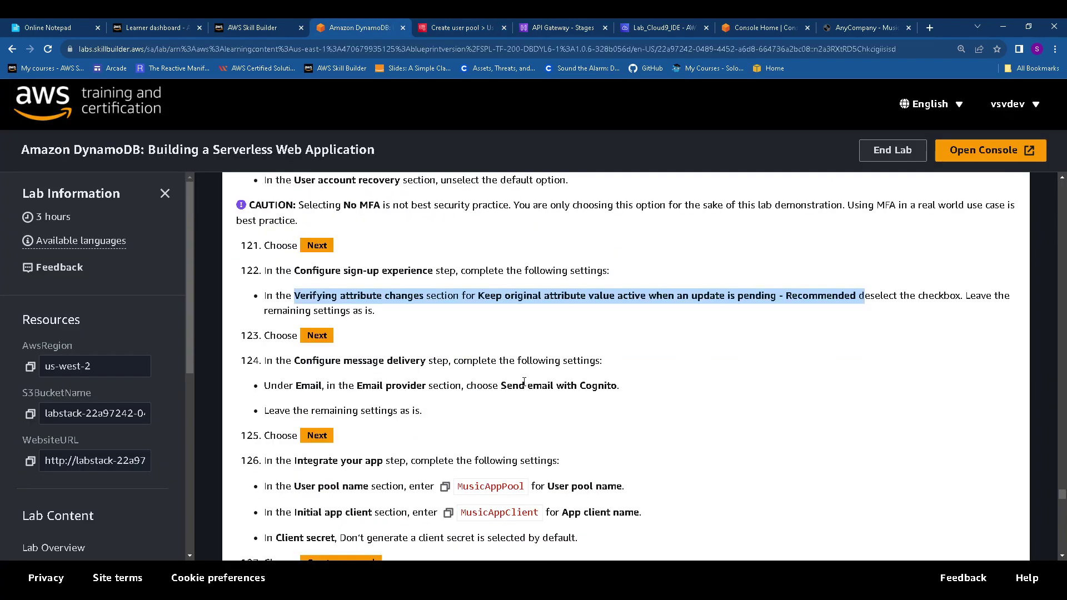
pyautogui.scroll(-1, 522, 382)
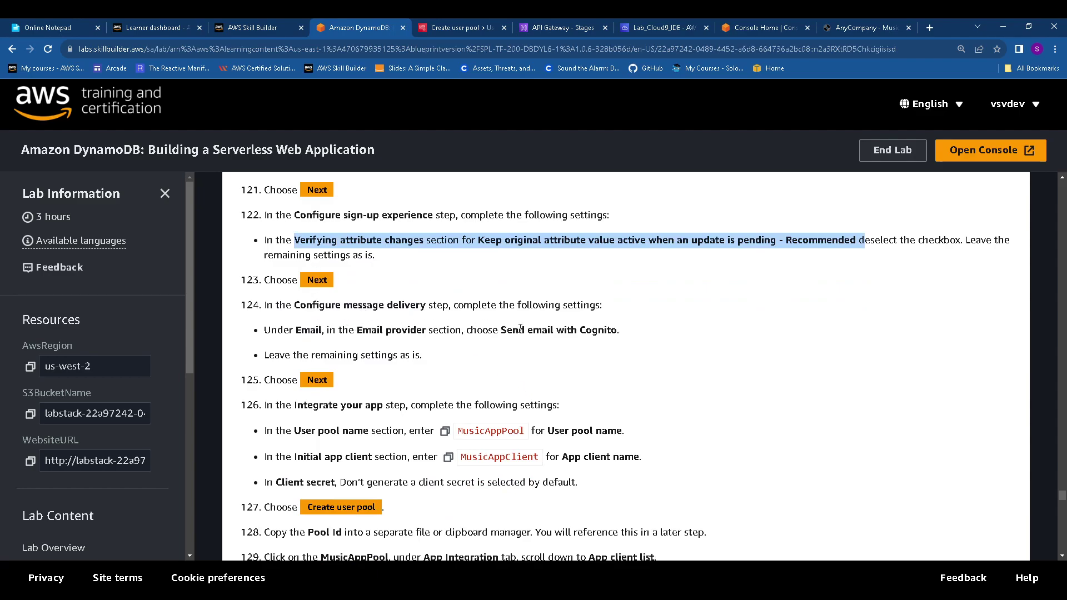
pyautogui.click(470, 26)
pyautogui.scroll(7, 556, 390)
pyautogui.scroll(-9, 588, 515)
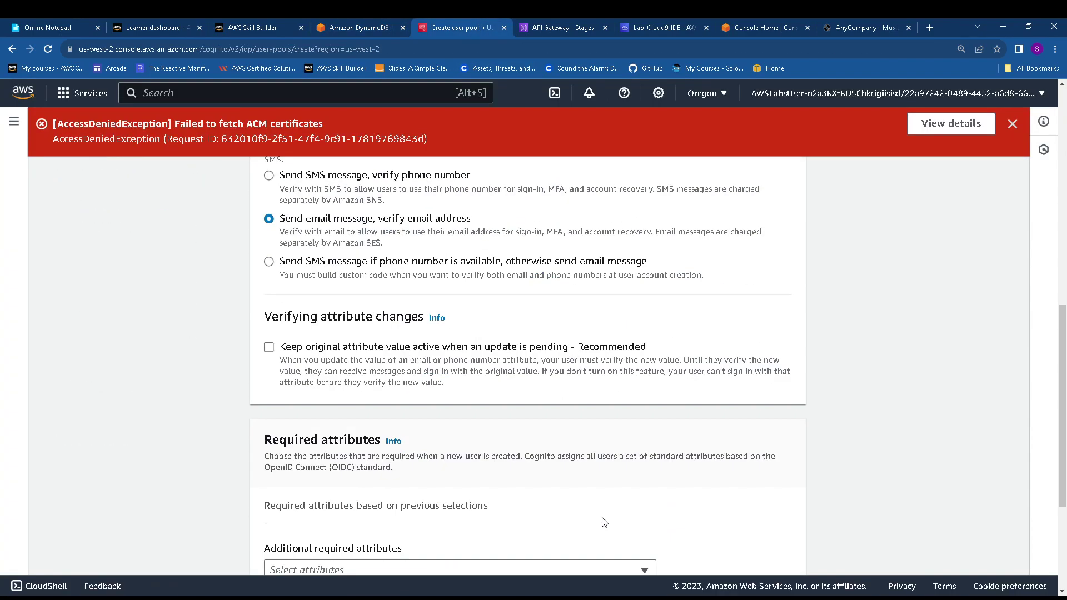
pyautogui.scroll(3, 605, 522)
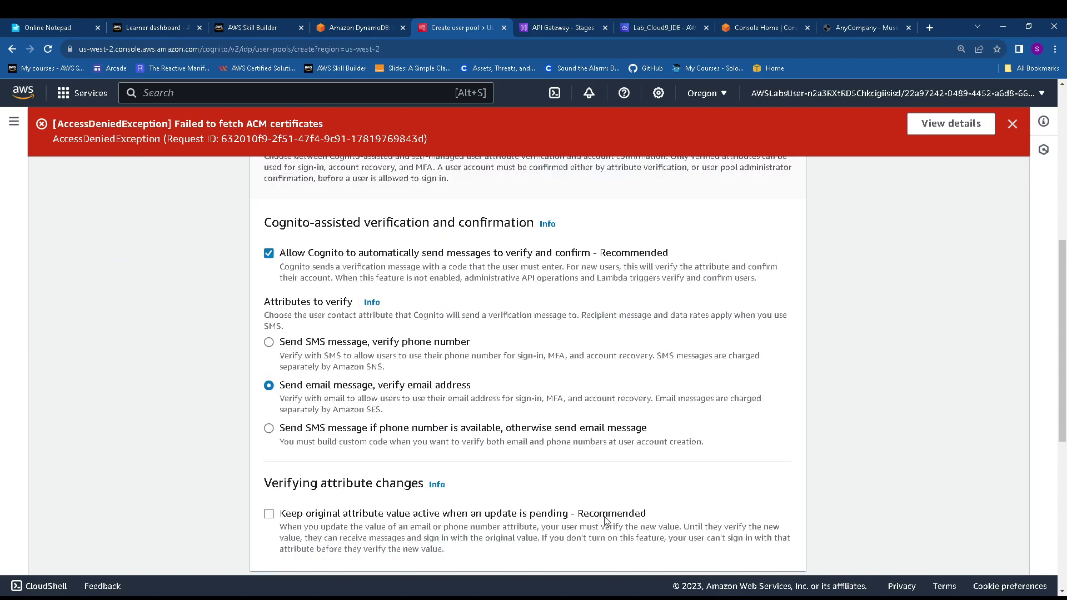
pyautogui.scroll(-7, 606, 522)
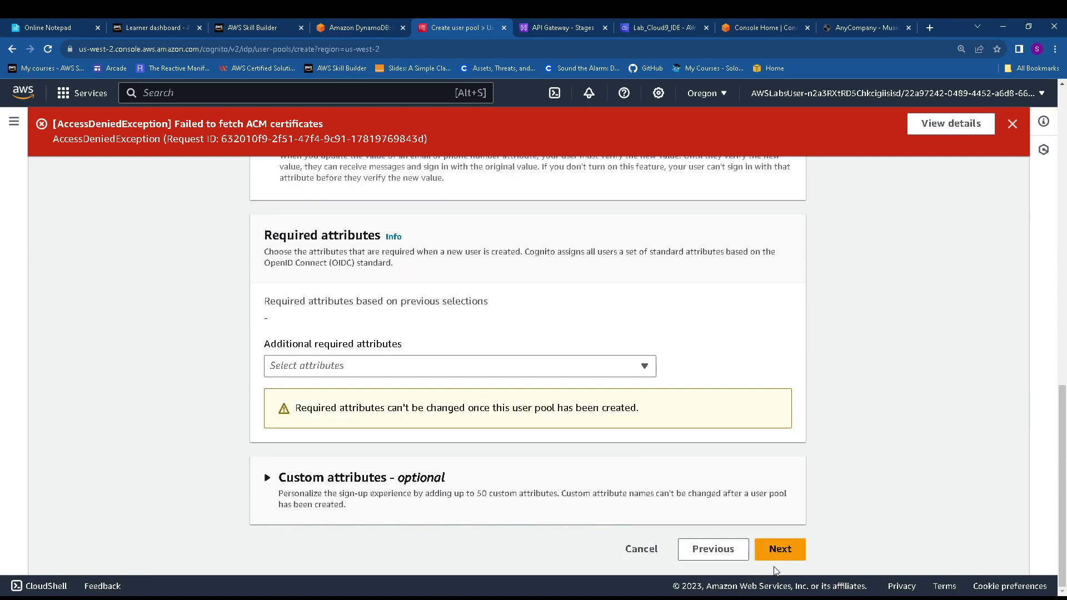
# Advance to message delivery and choose Send email with Cognito
pyautogui.click(785, 553)
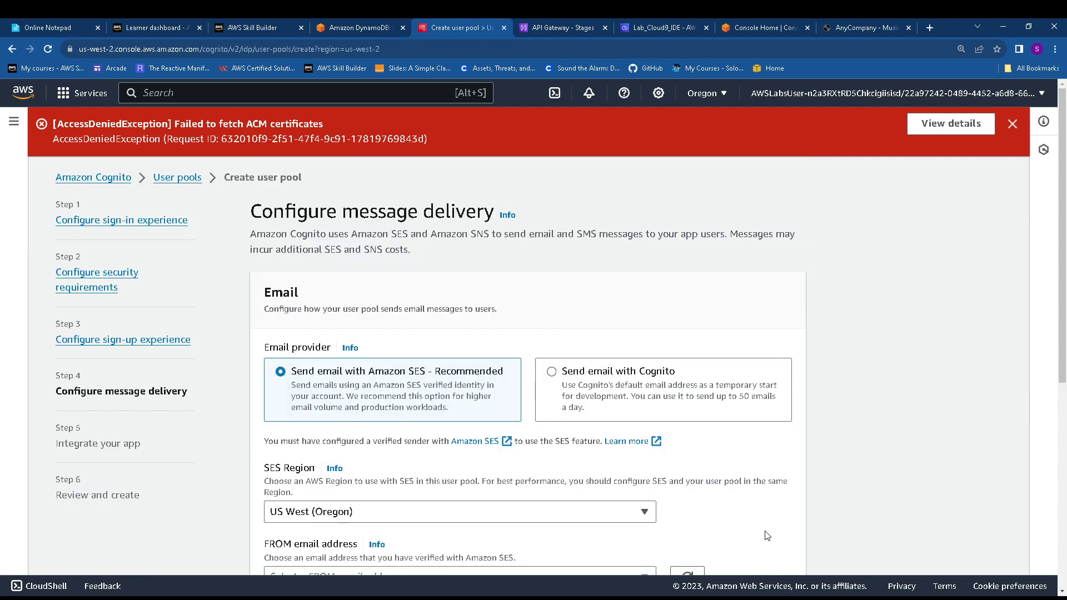
pyautogui.click(567, 380)
pyautogui.scroll(-2, 567, 381)
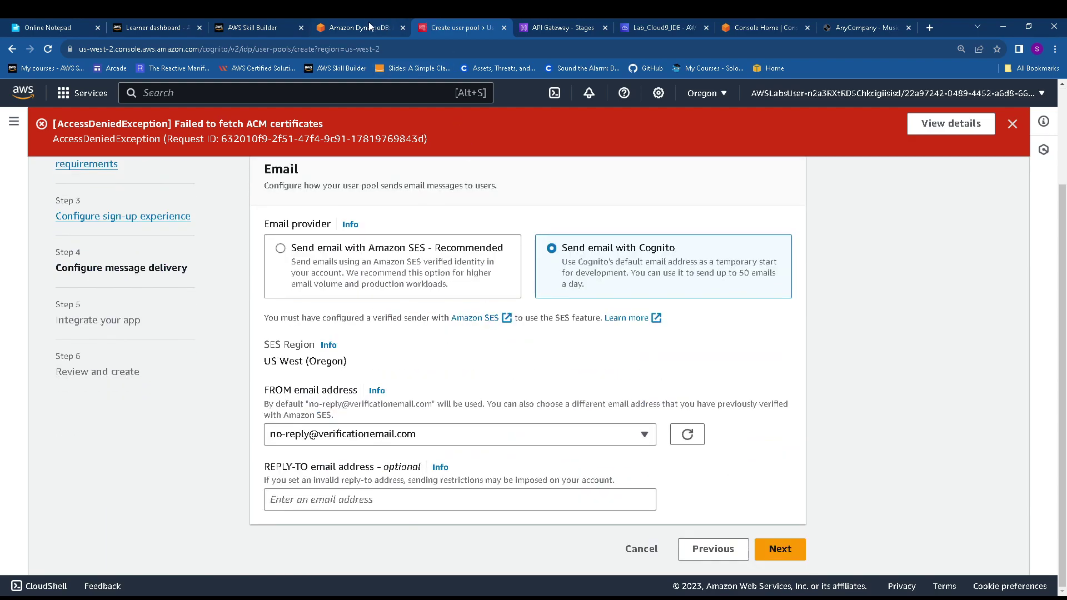
# Copy the pool name MusicAppPool from the lab guide
pyautogui.click(369, 23)
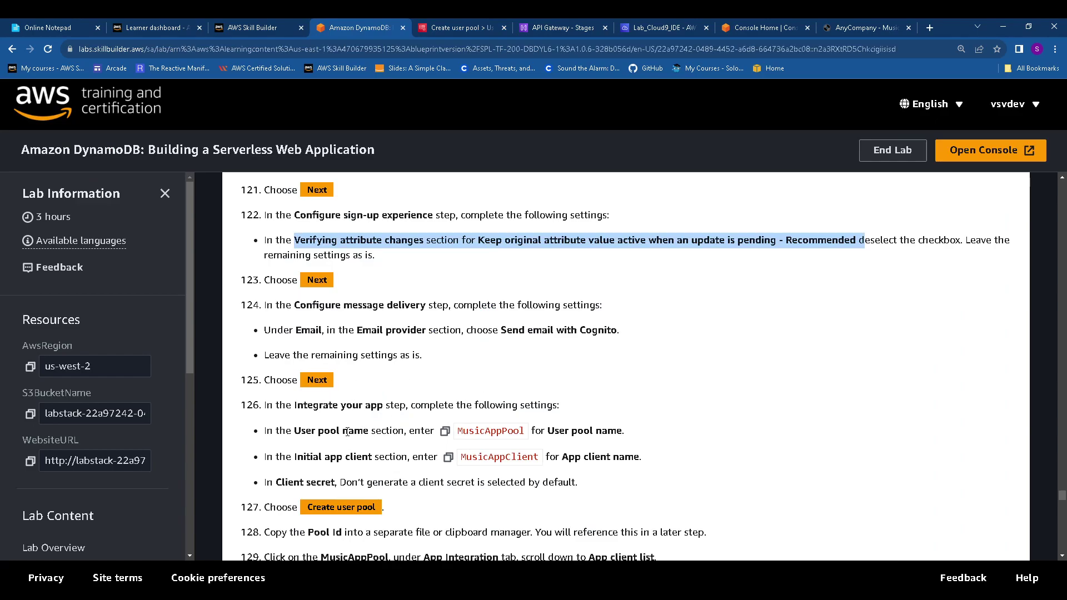
pyautogui.click(445, 432)
pyautogui.hotkey('ctrl', 'Tab')
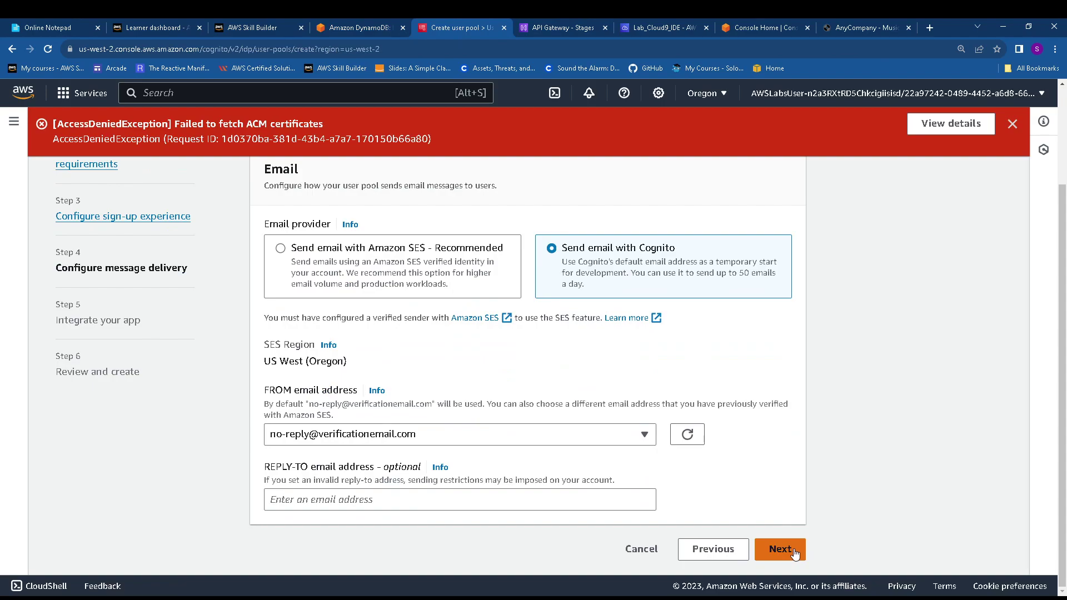
# Name the user pool MusicAppPool on the app integration step
pyautogui.click(781, 549)
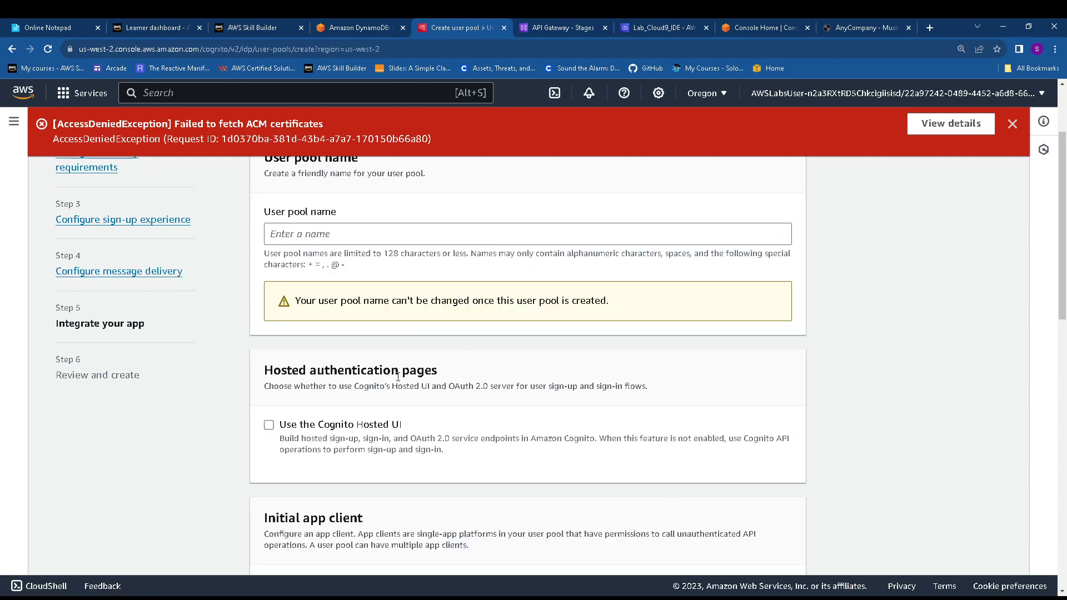
pyautogui.click(314, 234)
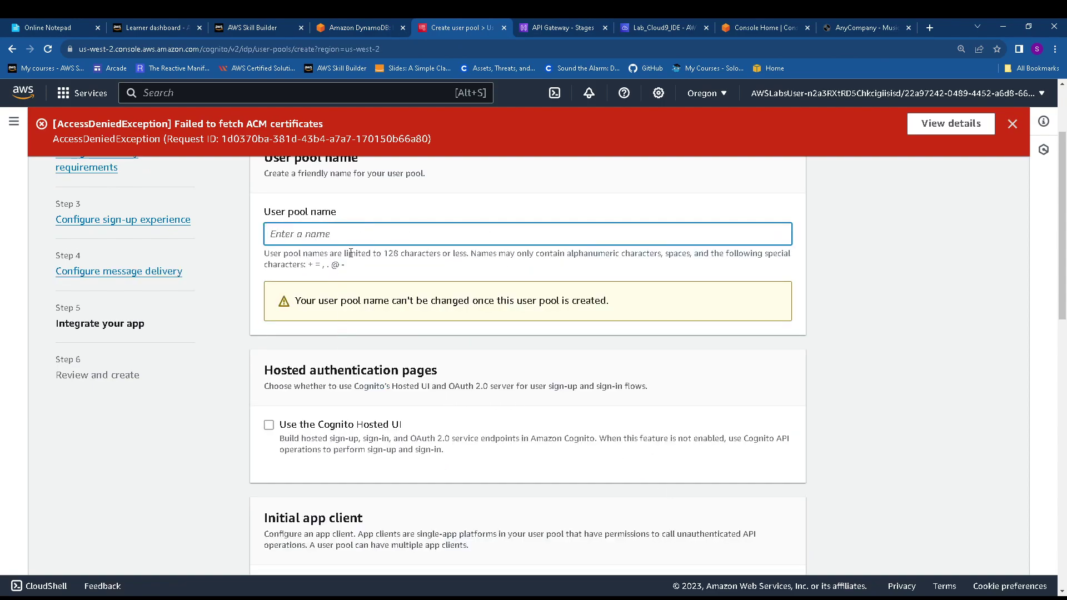
pyautogui.hotkey('ctrl', 'v')
# Name the app client MusicAppClient, keeping 'Don't generate a client secret' selected
pyautogui.click(336, 27)
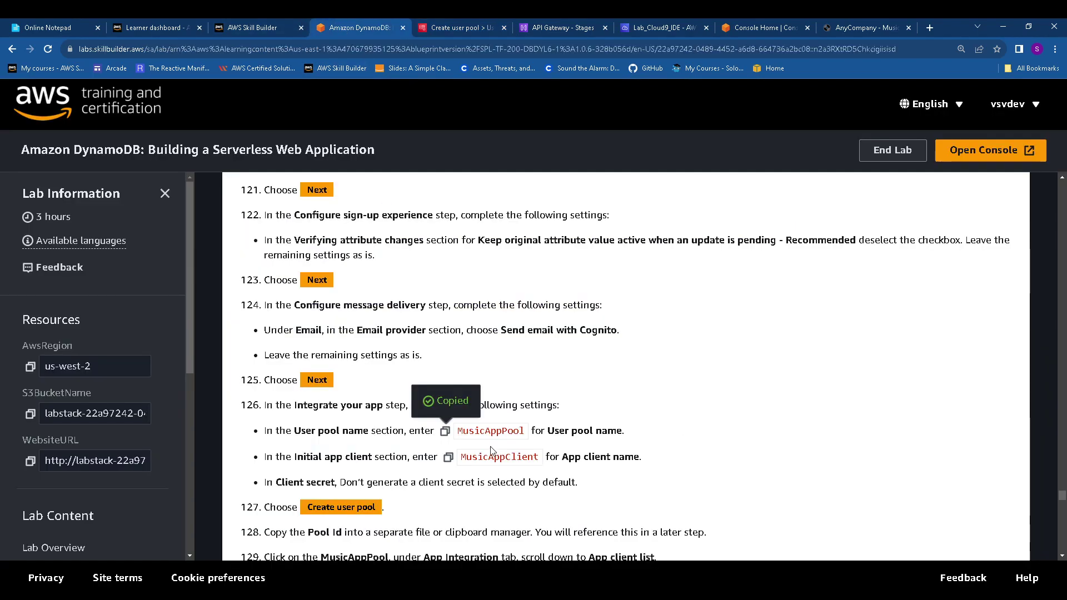
pyautogui.click(448, 458)
pyautogui.click(461, 27)
pyautogui.scroll(2, 474, 385)
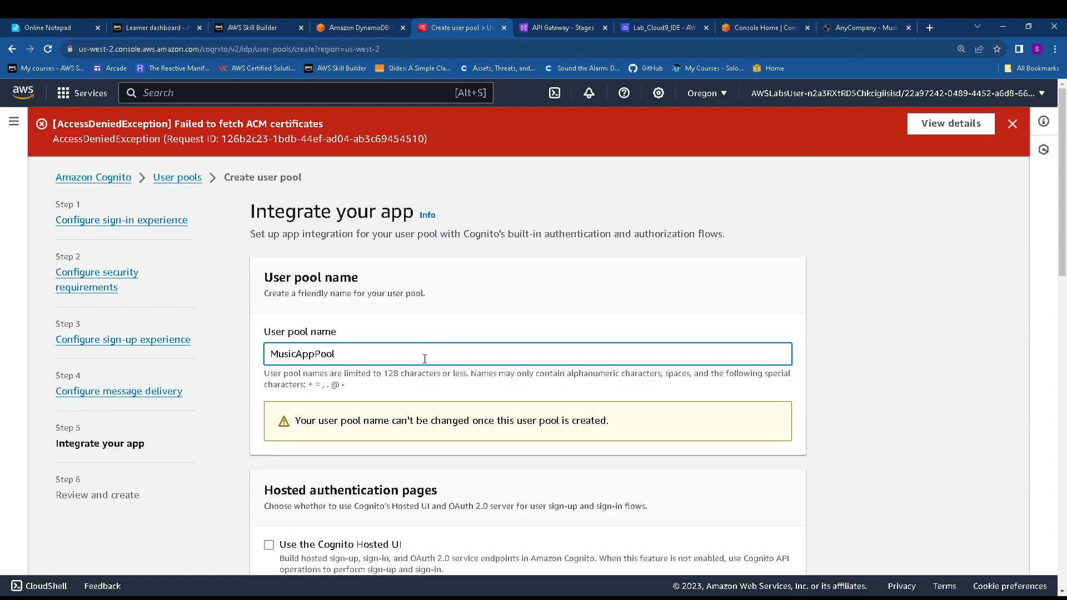
pyautogui.scroll(-4, 405, 386)
pyautogui.scroll(-3, 378, 381)
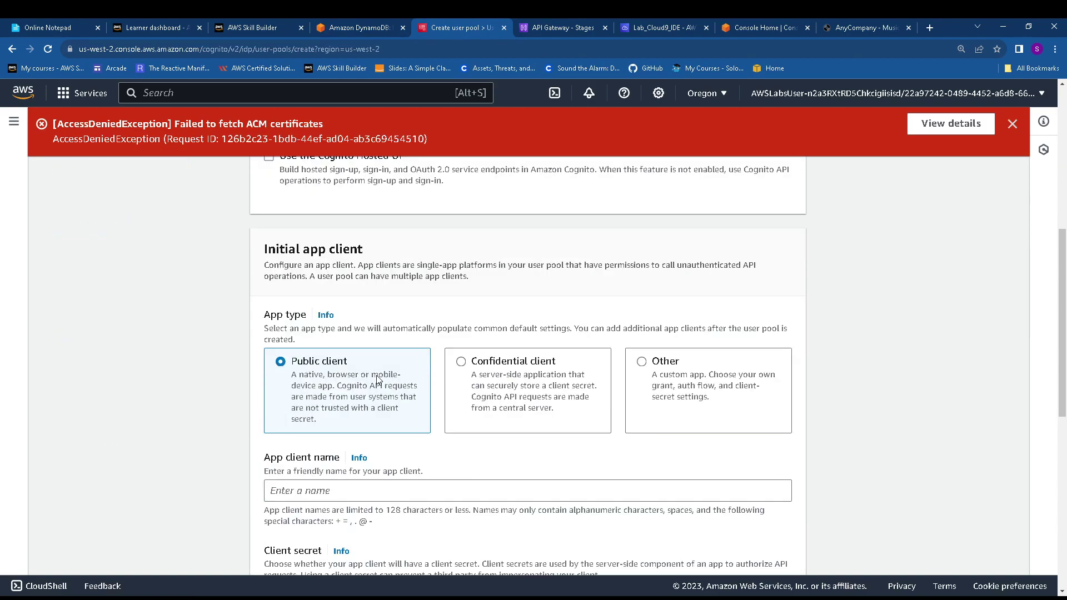
pyautogui.scroll(-7, 358, 479)
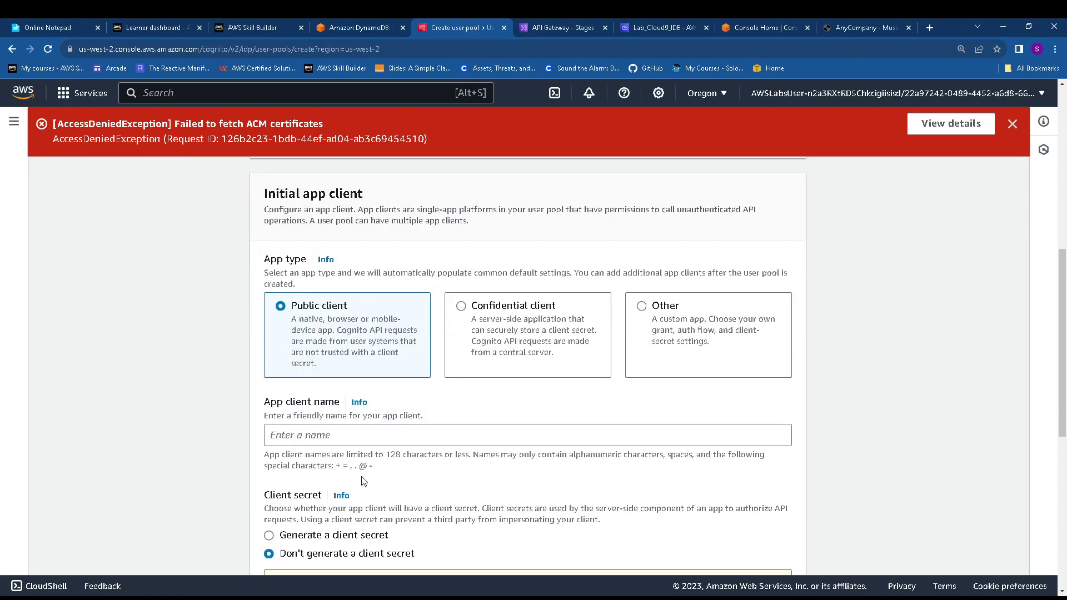
pyautogui.scroll(6, 363, 476)
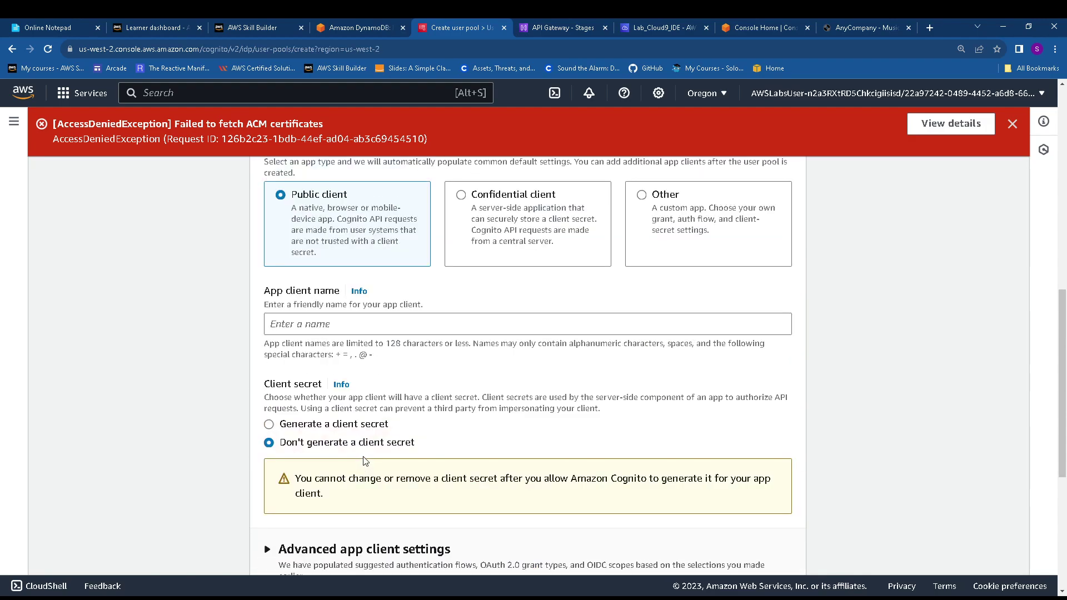
pyautogui.click(403, 19)
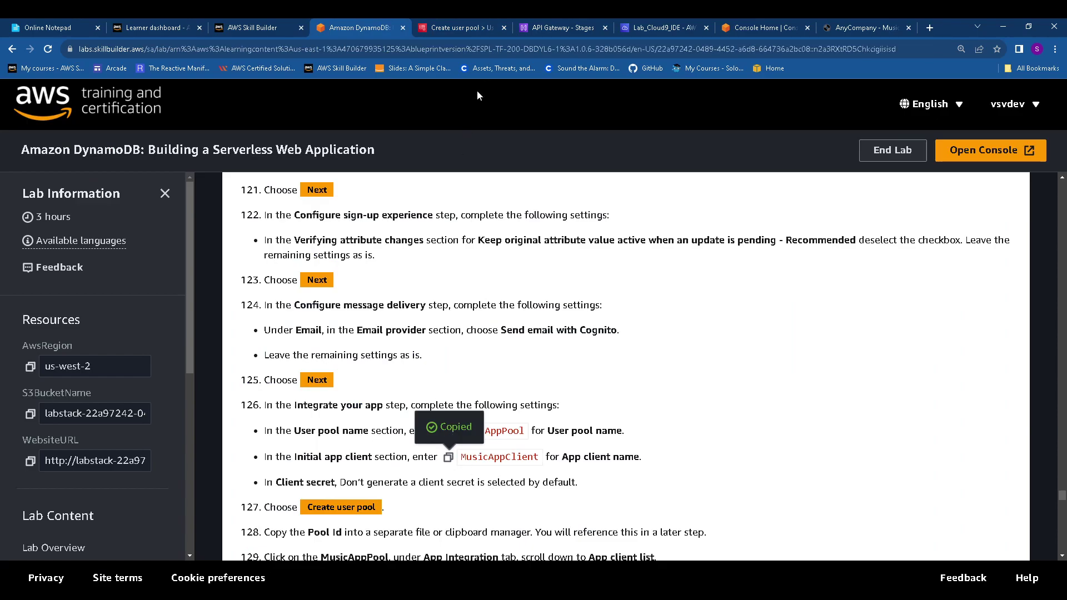
pyautogui.click(465, 26)
pyautogui.scroll(10, 497, 258)
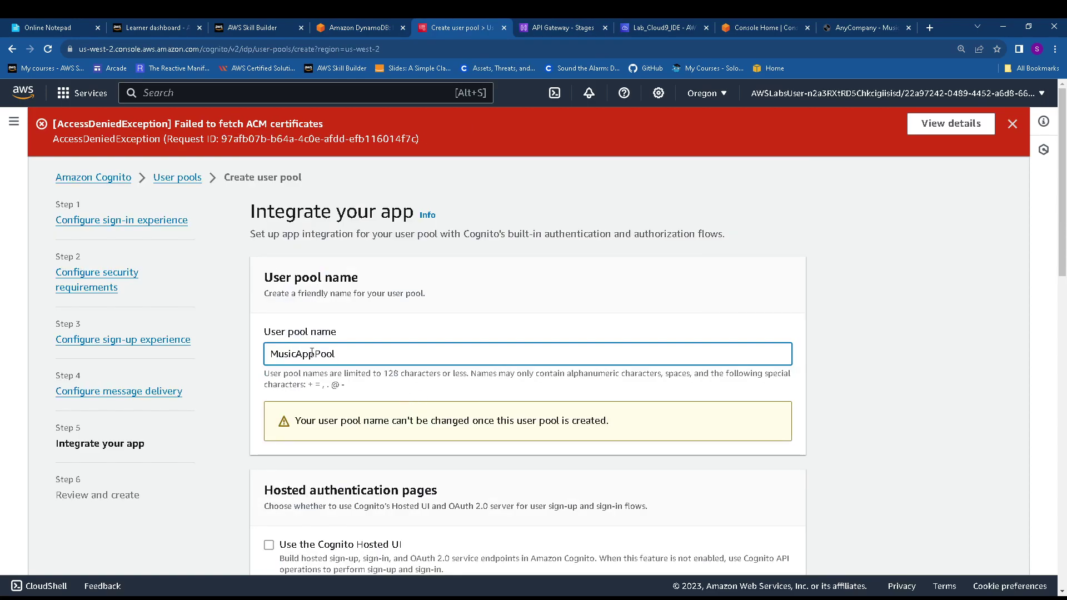
pyautogui.scroll(-3, 312, 354)
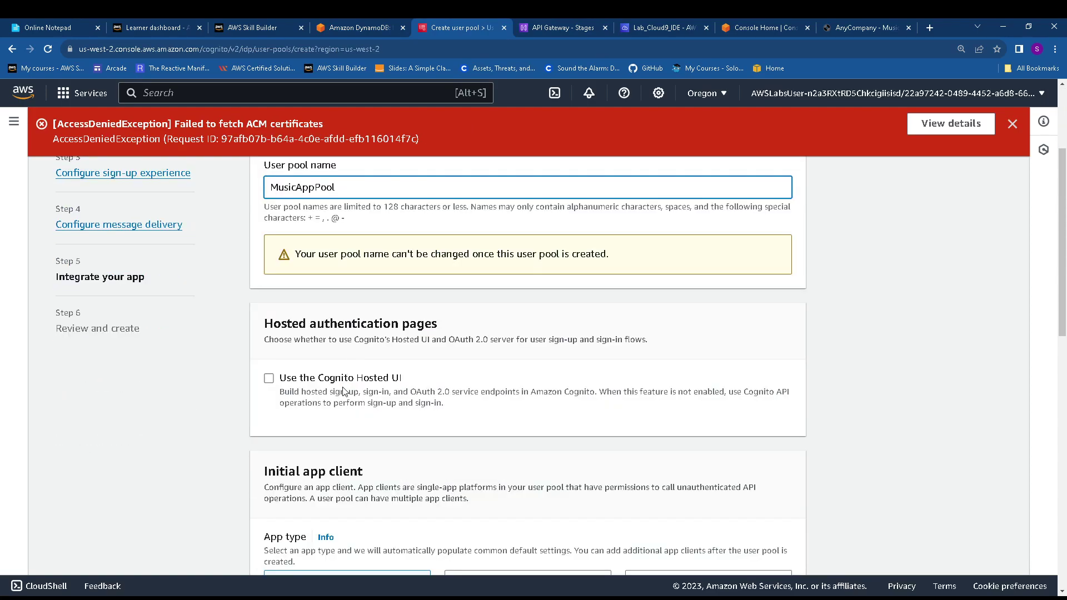
pyautogui.scroll(-5, 343, 391)
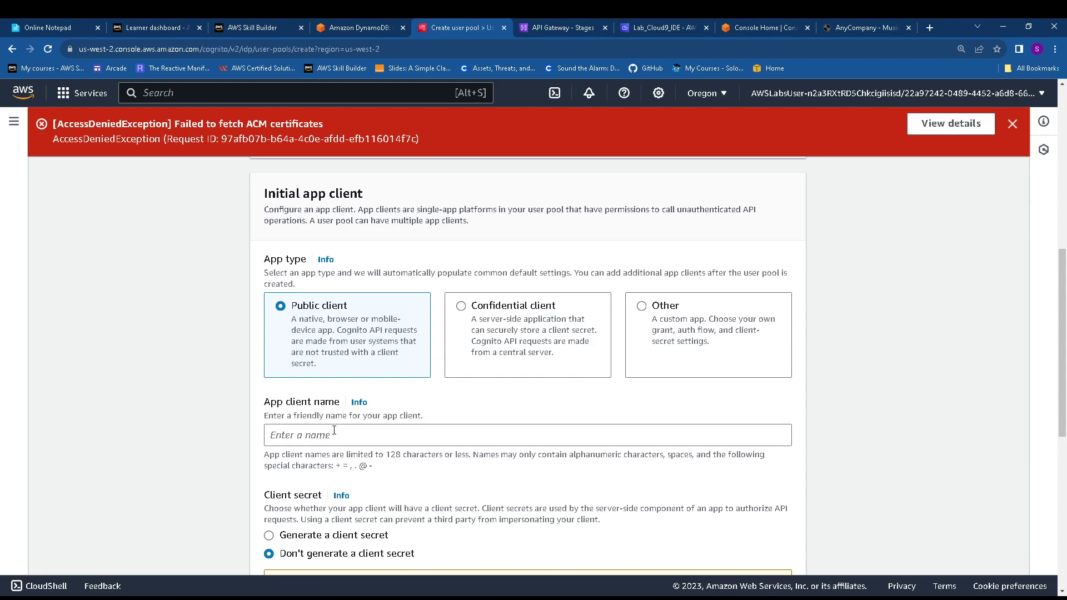
pyautogui.click(330, 432)
pyautogui.hotkey('ctrl', 'v')
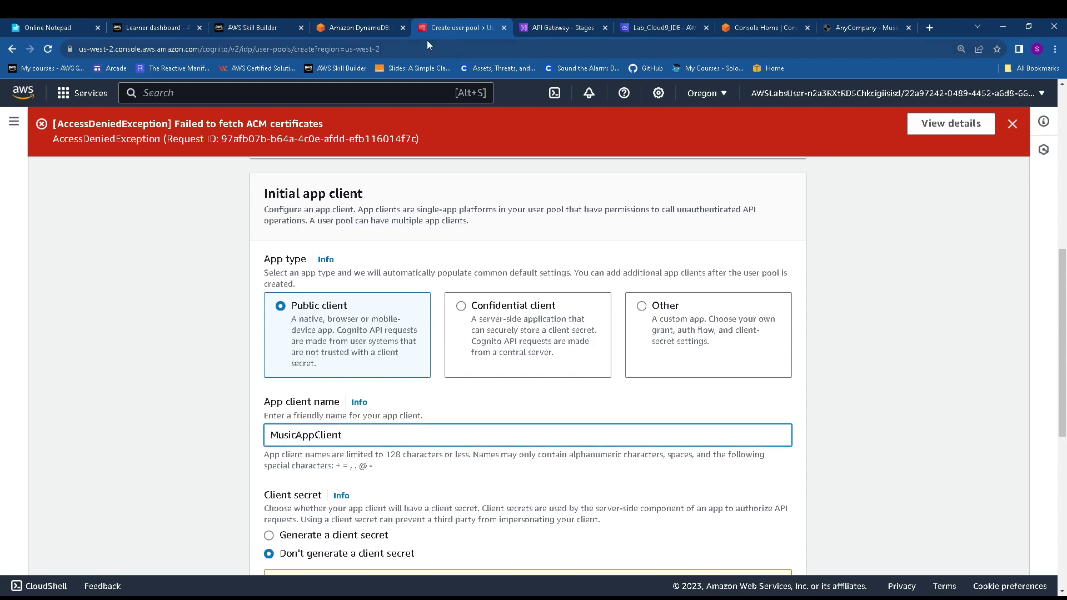
pyautogui.click(352, 24)
pyautogui.scroll(-2, 331, 379)
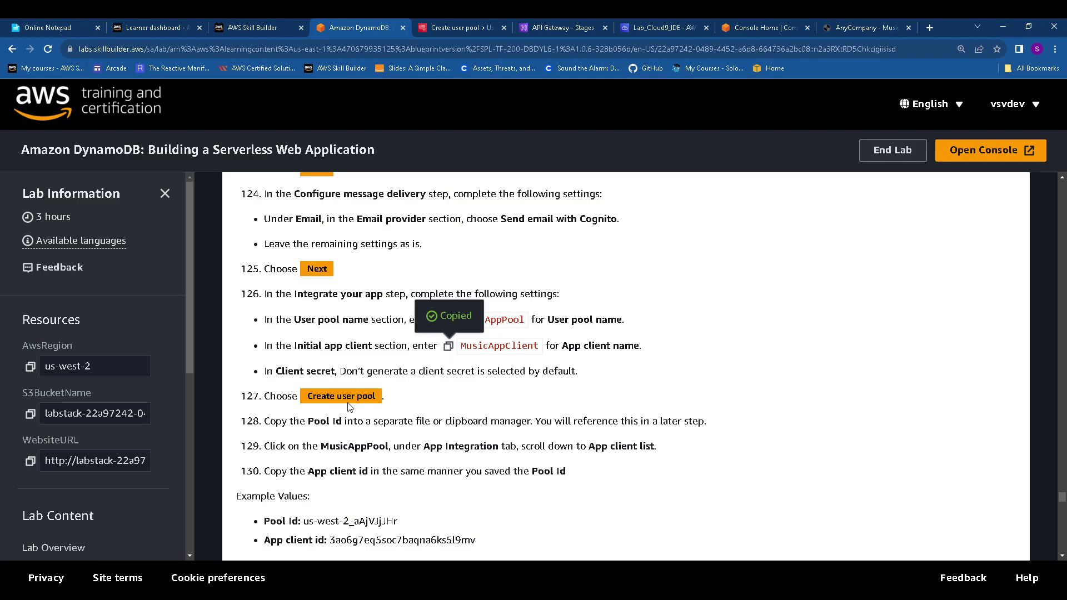
pyautogui.click(477, 24)
pyautogui.scroll(-5, 749, 476)
pyautogui.scroll(-3, 748, 476)
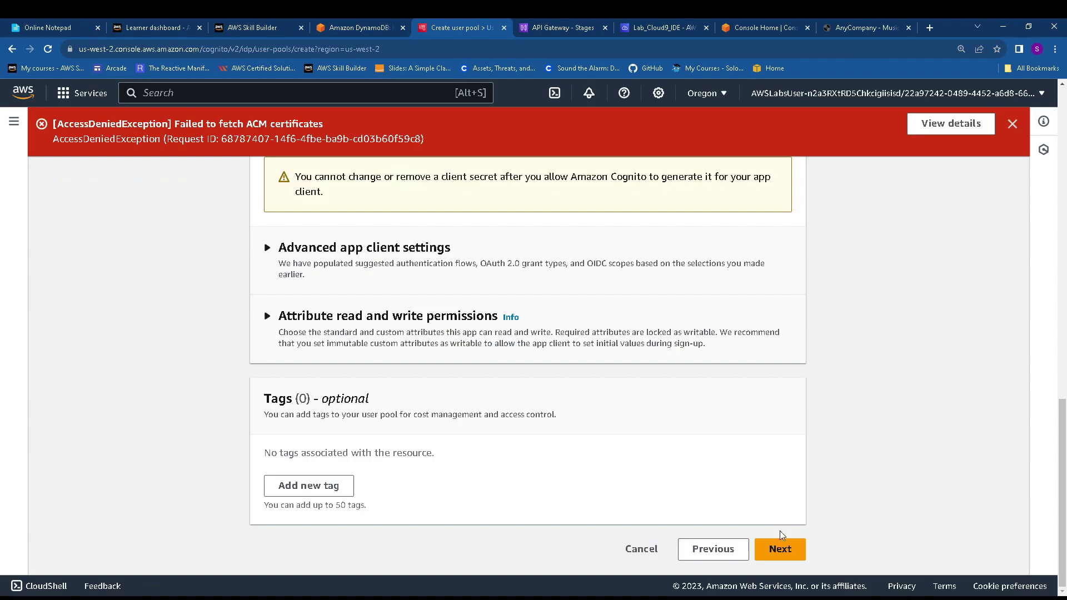
# Review the settings and create the MusicAppPool user pool, dismissing the success notice
pyautogui.click(780, 550)
pyautogui.scroll(-20, 786, 472)
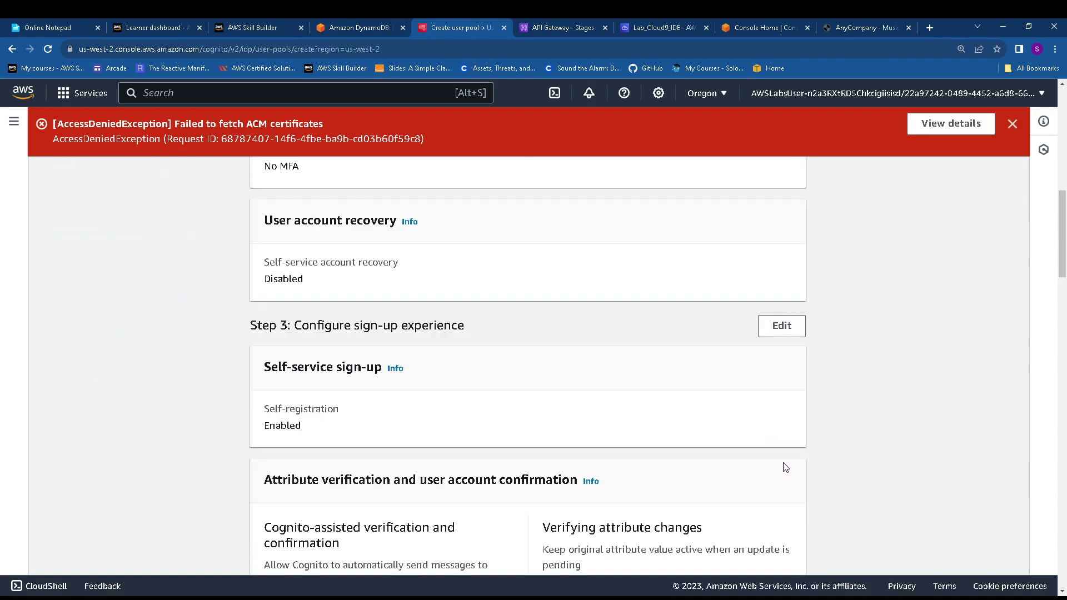
pyautogui.scroll(-20, 787, 474)
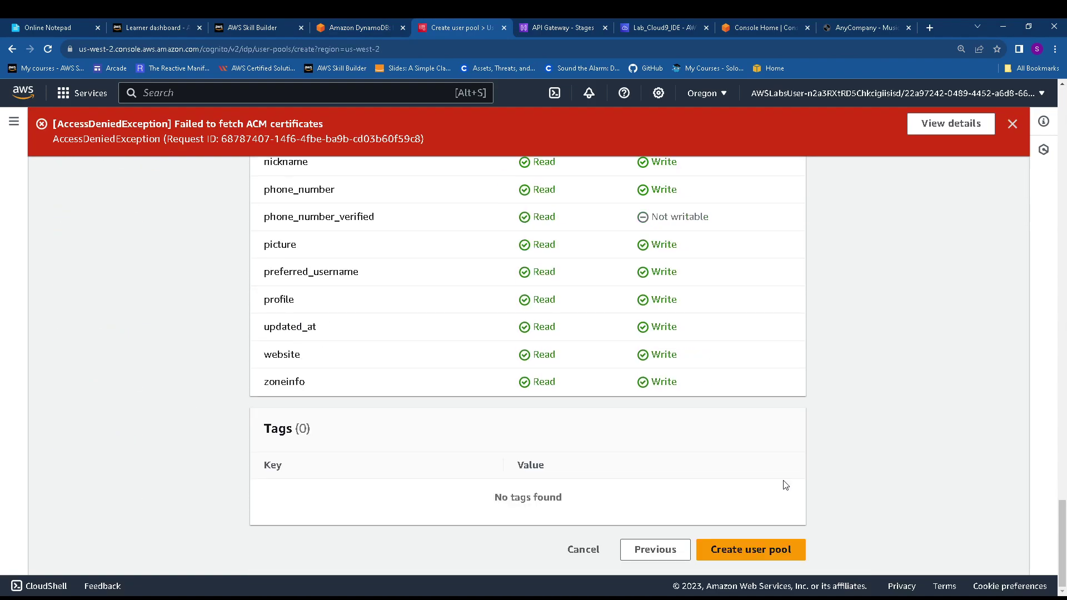
pyautogui.click(802, 548)
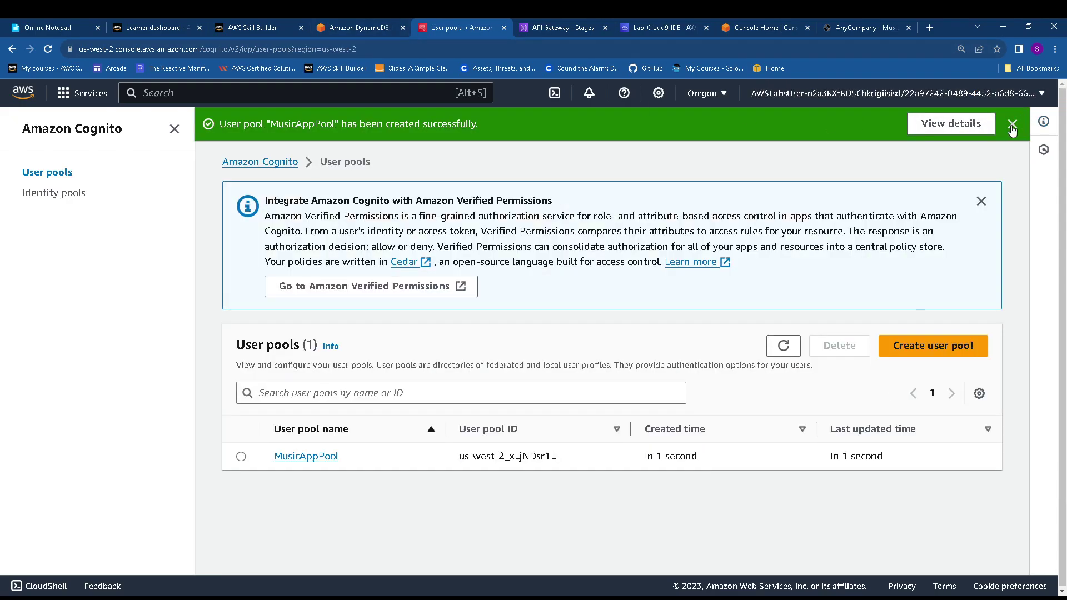
pyautogui.click(1013, 124)
# Check the next lab steps in the guide and return to the user pools list
pyautogui.click(397, 25)
pyautogui.scroll(-2, 457, 292)
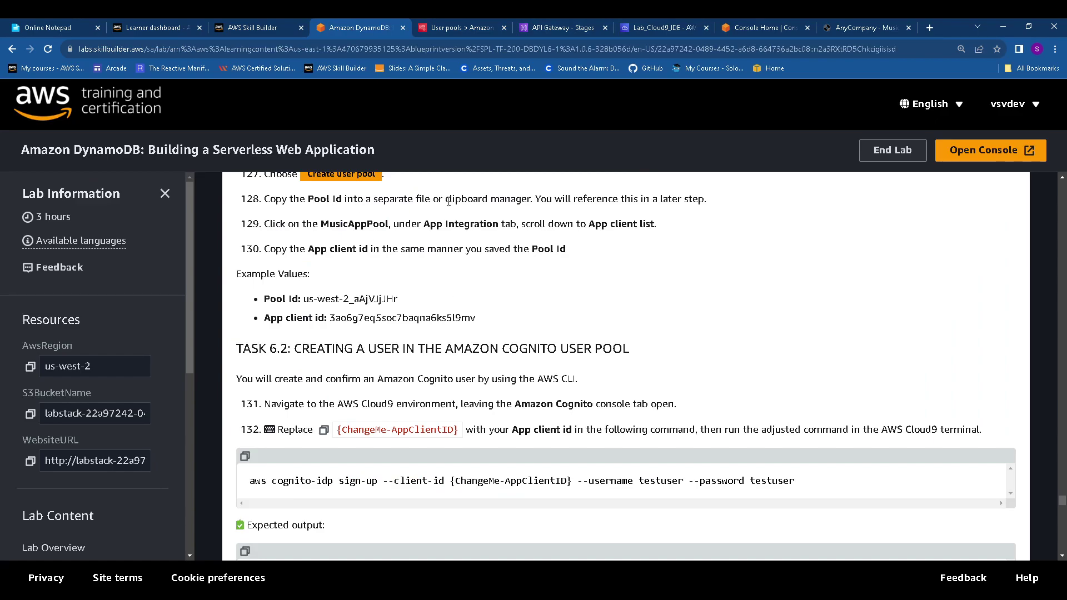
pyautogui.click(465, 25)
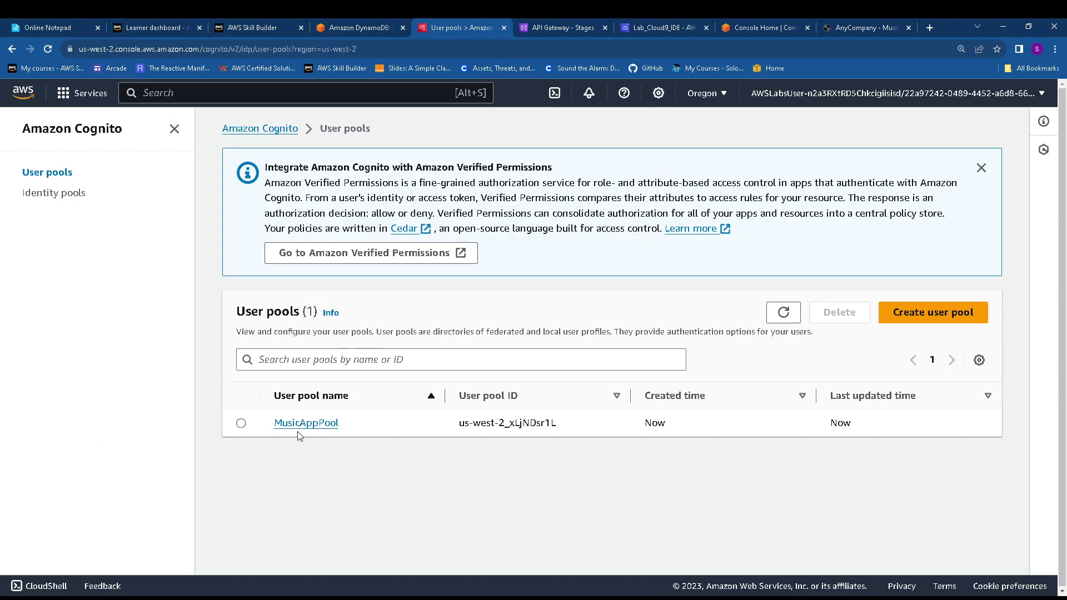
# Save the MusicAppPool pool ID in Online Notepad below the last curl command, then review the guide
pyautogui.moveTo(453, 424); pyautogui.dragTo(588, 427)
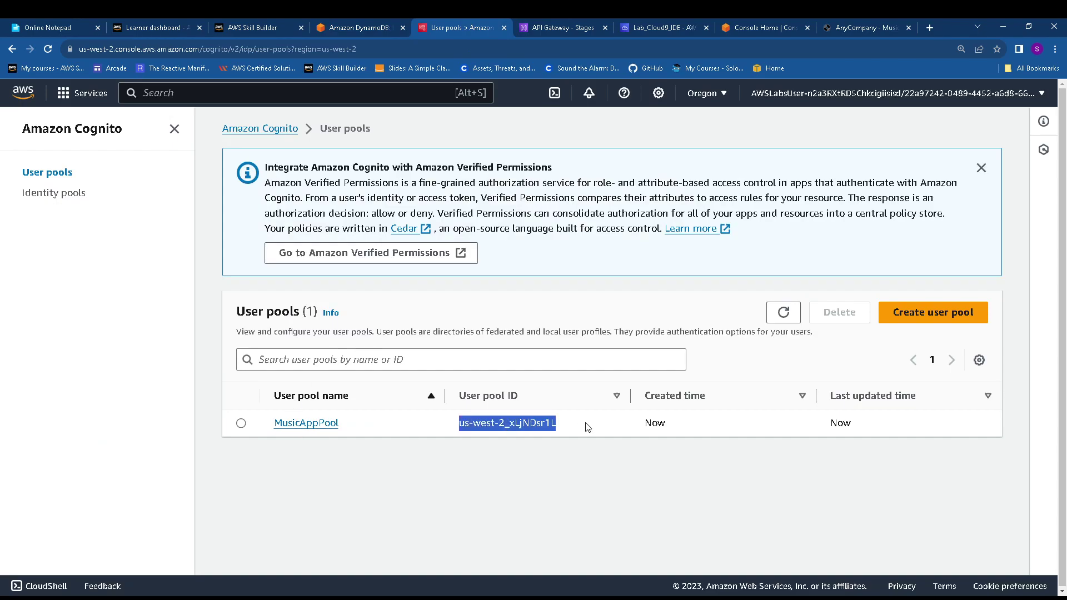
pyautogui.click(56, 27)
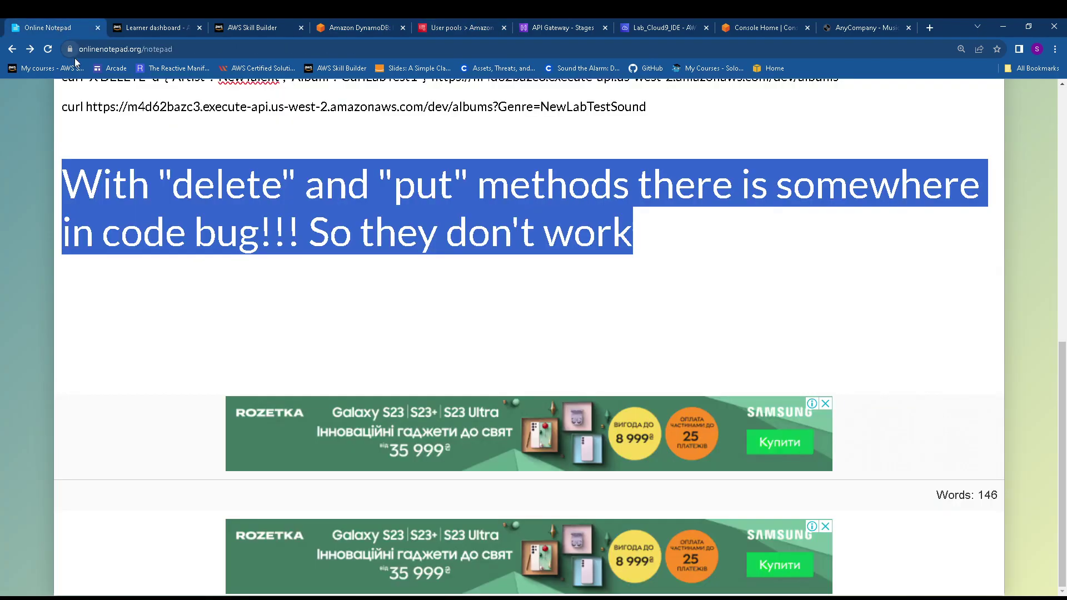
pyautogui.click(233, 320)
pyautogui.scroll(6, 599, 306)
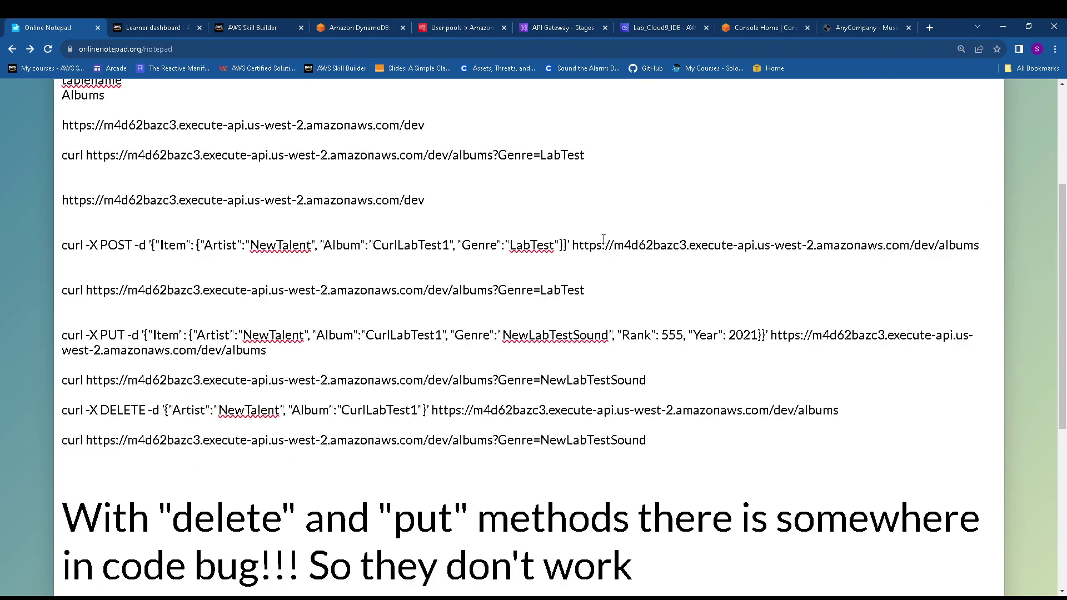
pyautogui.click(669, 442)
pyautogui.press('Return')
pyautogui.press('Return')
pyautogui.press('Return')
pyautogui.press('Return')
pyautogui.press('Return')
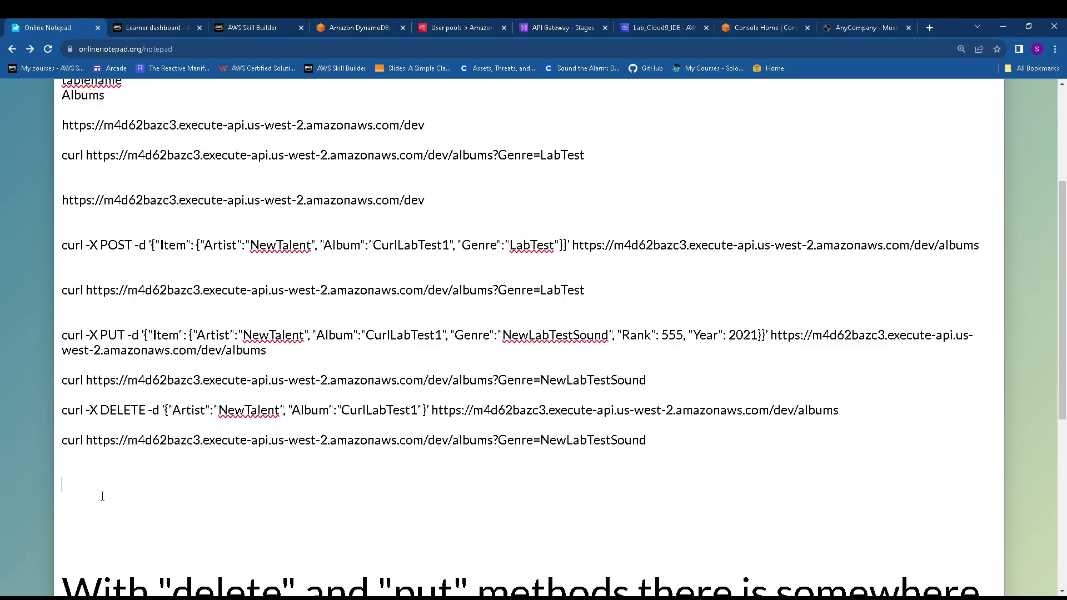
pyautogui.hotkey('ctrl', 'v')
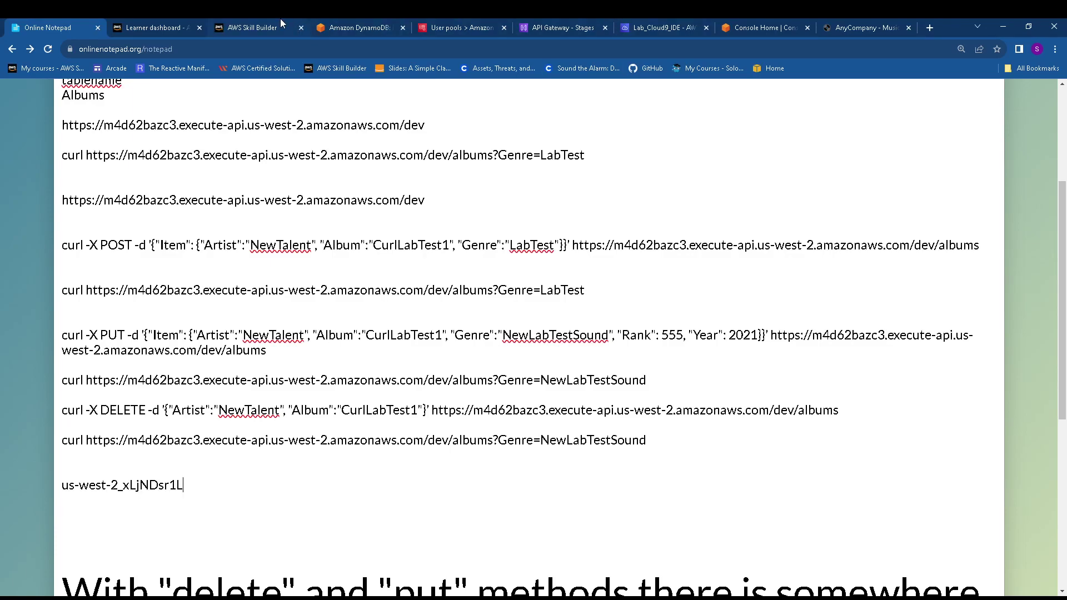
pyautogui.click(334, 27)
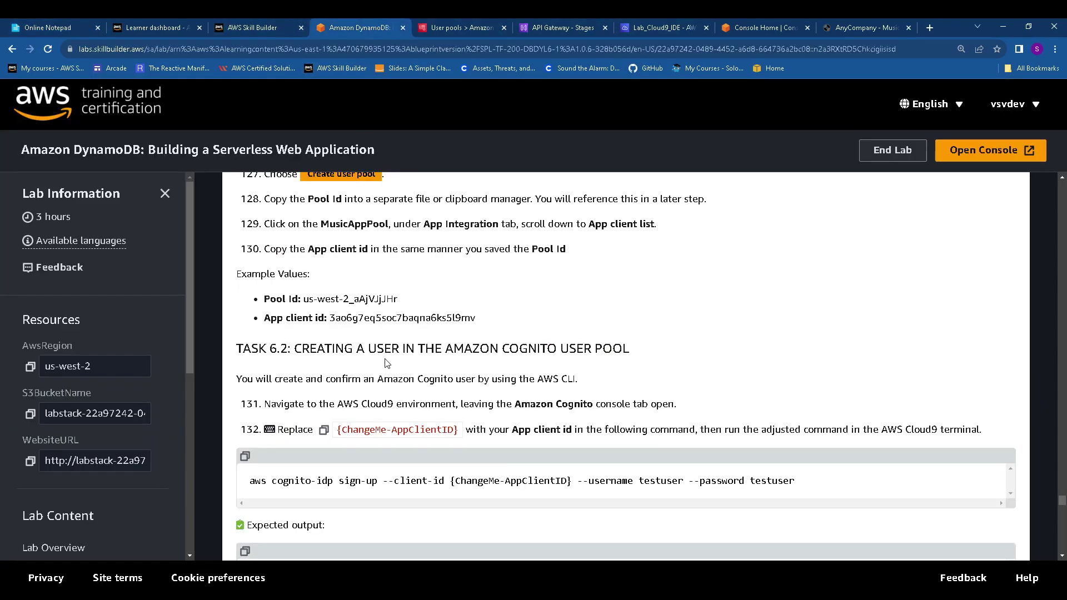
pyautogui.scroll(1, 386, 282)
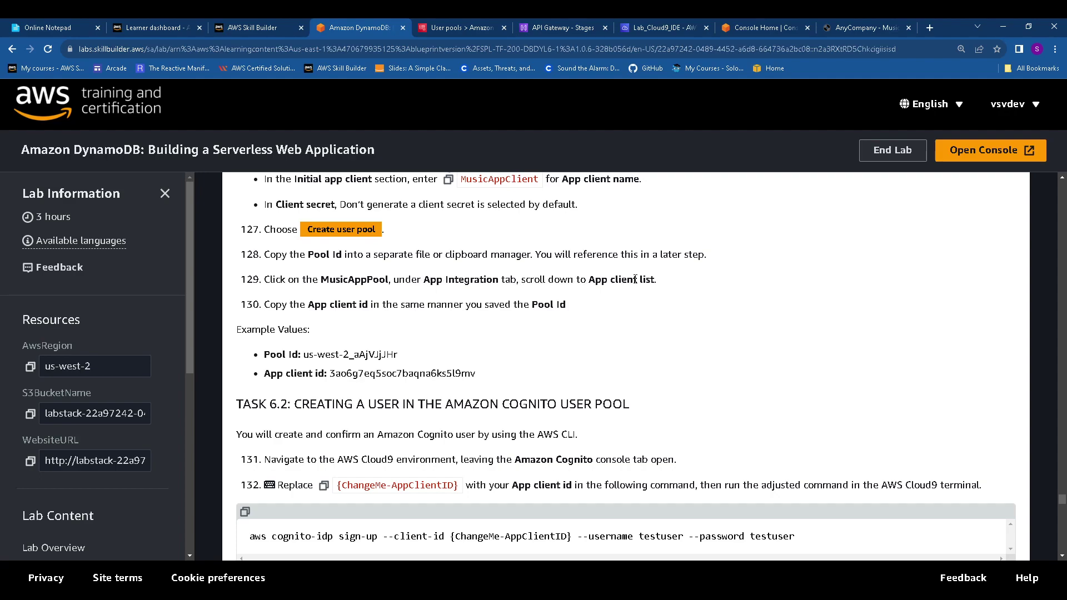
# Open MusicAppPool's app integration settings and check step 130 of the lab guide
pyautogui.click(465, 29)
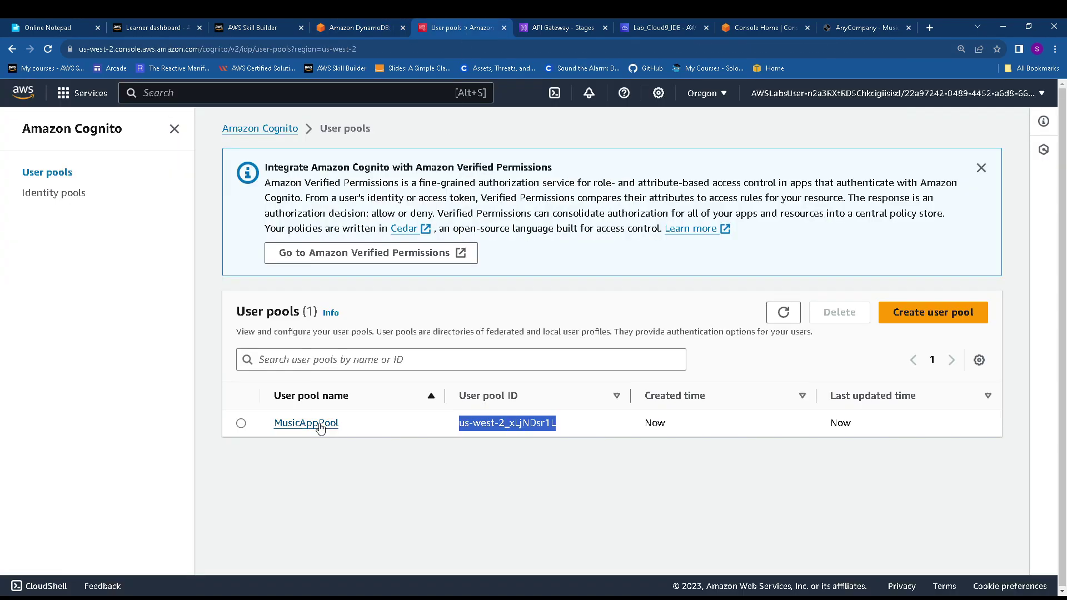
pyautogui.click(320, 425)
pyautogui.scroll(-1, 425, 417)
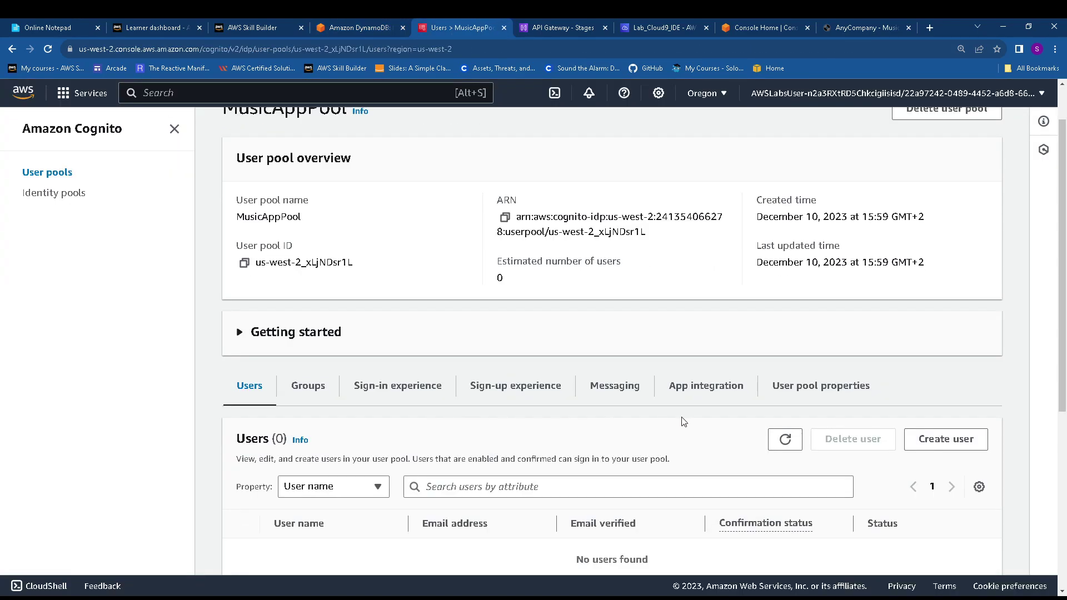
pyautogui.click(712, 399)
pyautogui.scroll(-3, 681, 428)
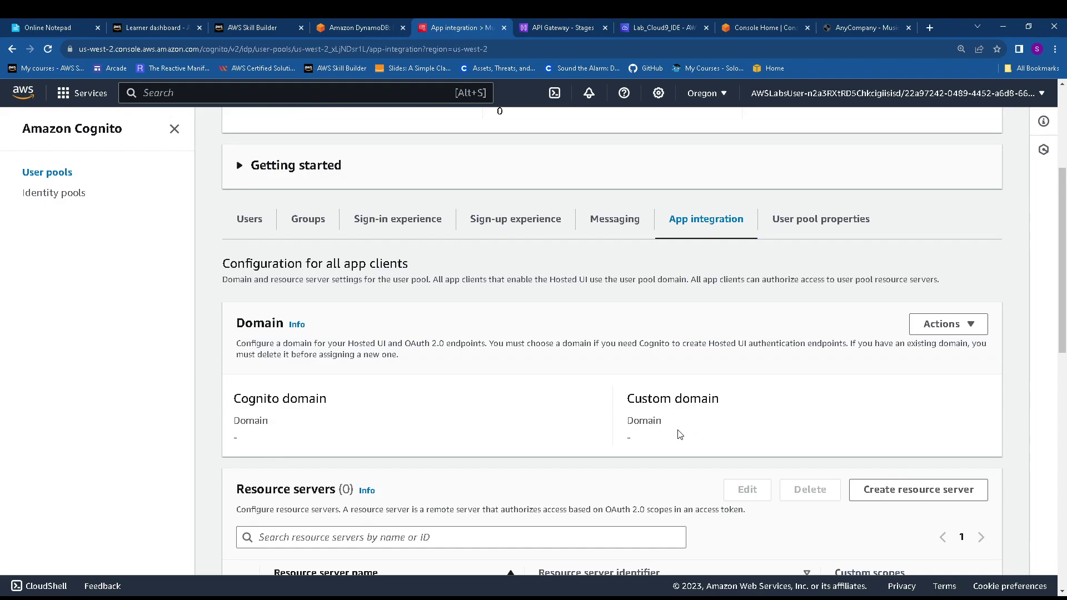
pyautogui.scroll(-9, 681, 435)
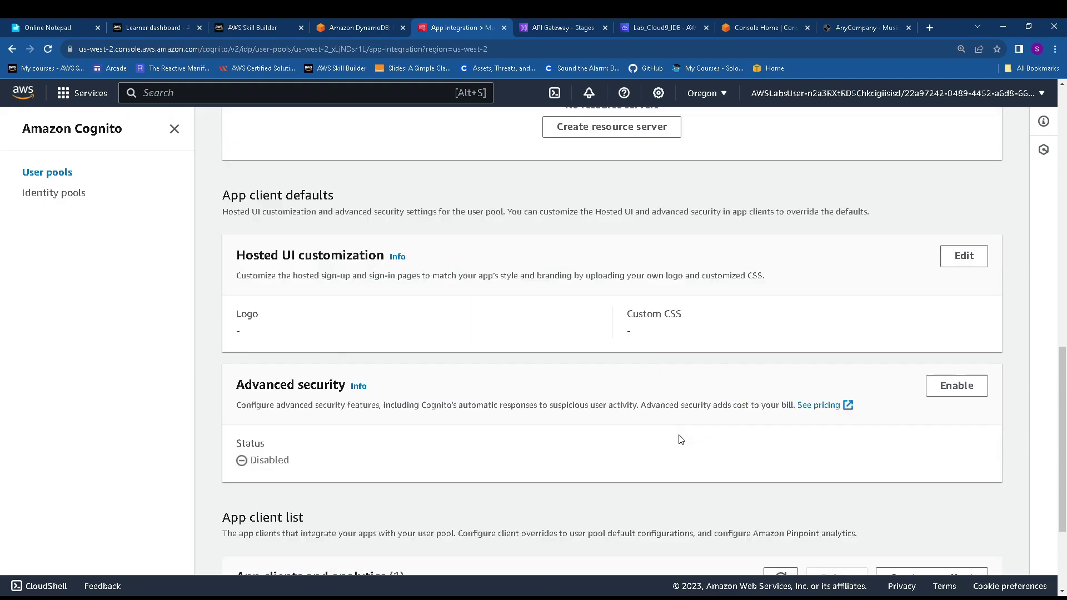
pyautogui.scroll(-1, 681, 440)
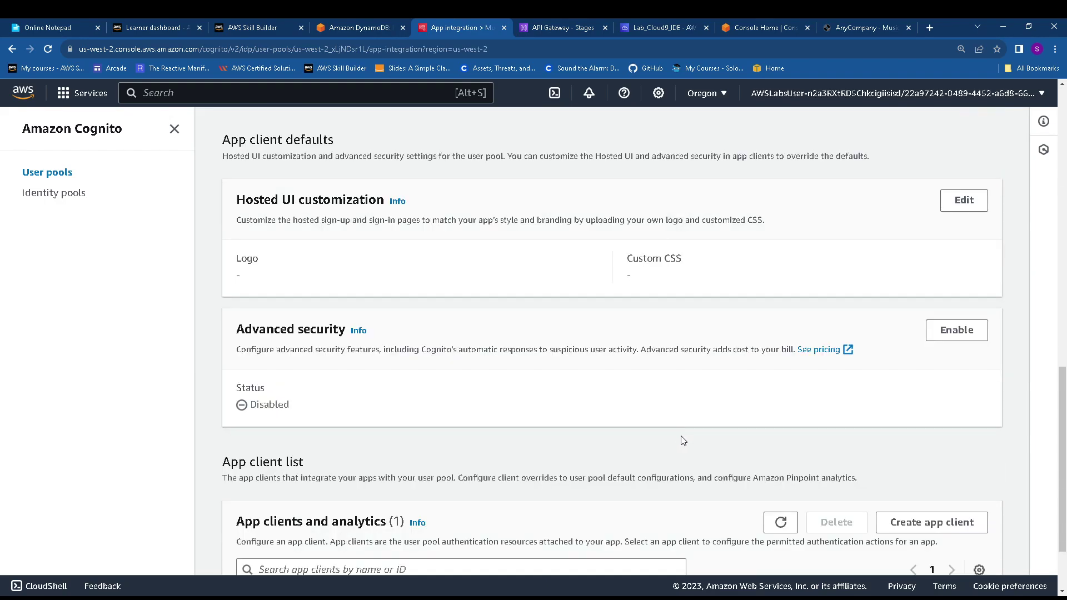
pyautogui.scroll(-2, 683, 441)
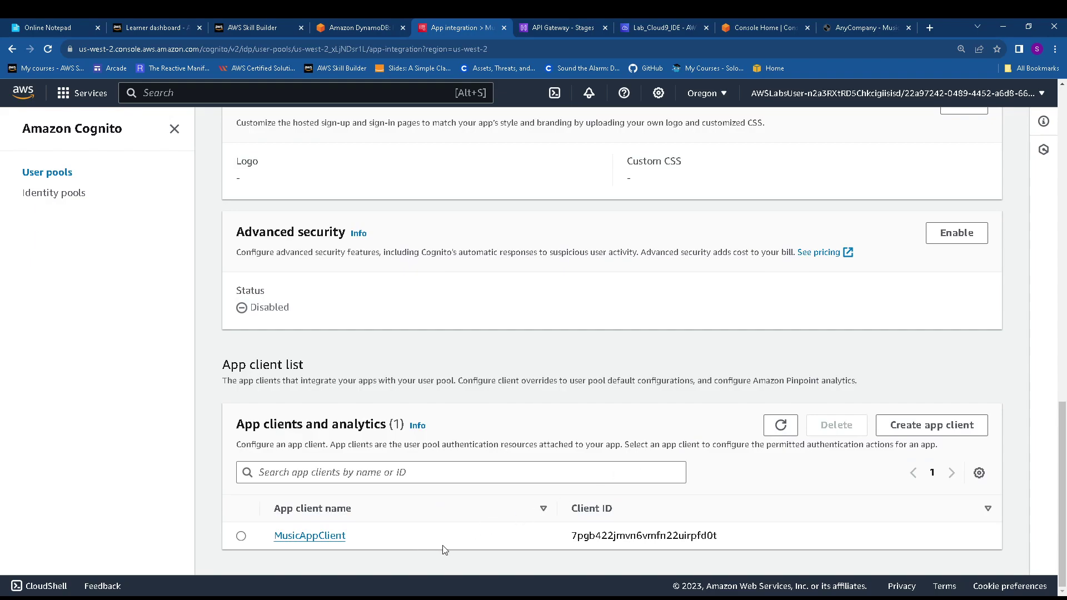
pyautogui.click(362, 22)
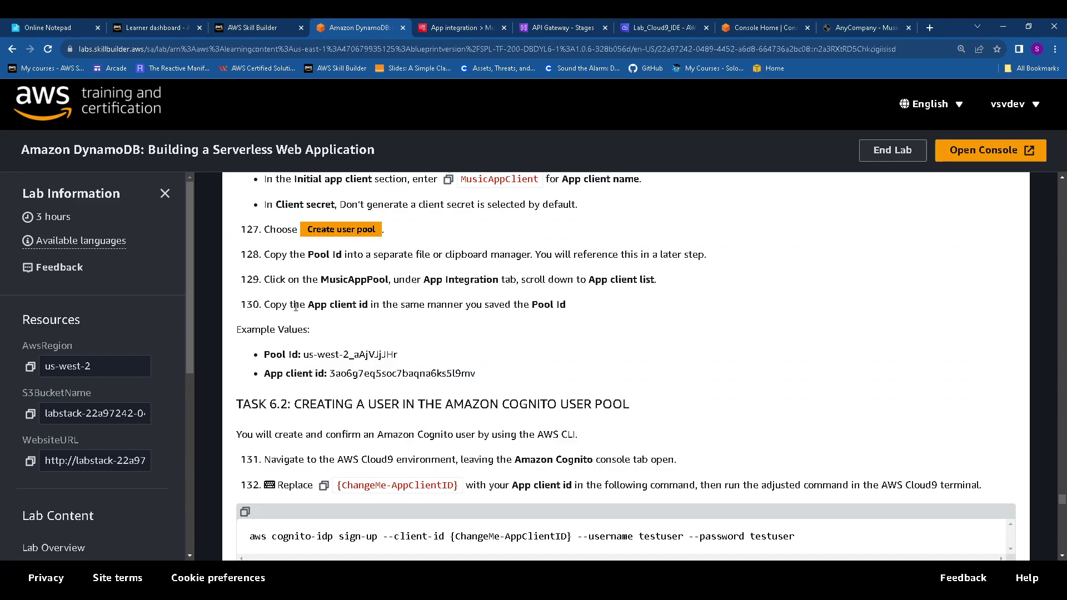
pyautogui.moveTo(307, 305); pyautogui.dragTo(575, 307)
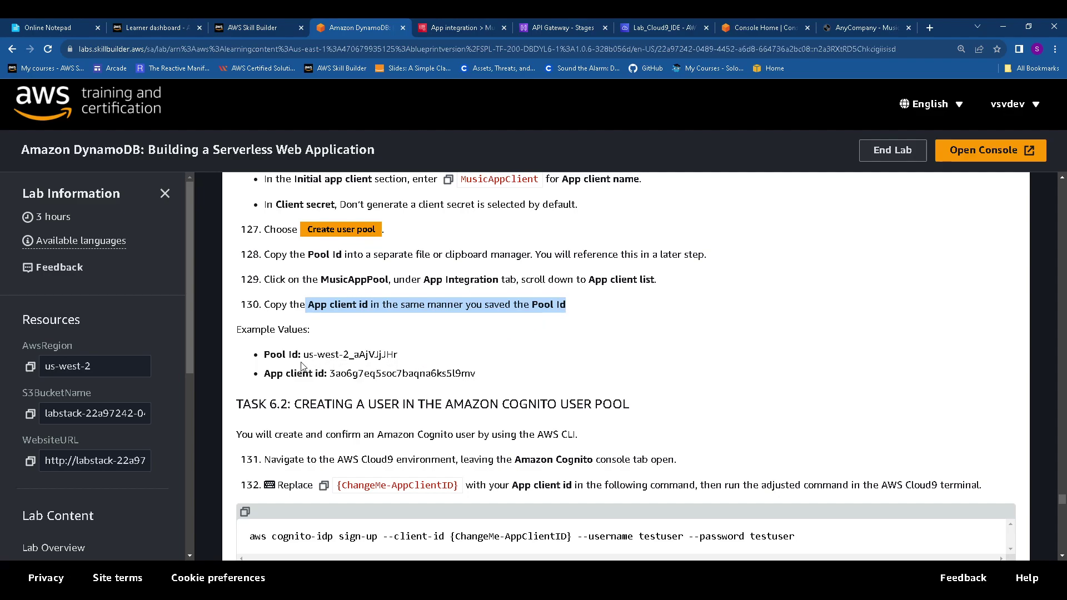
pyautogui.click(472, 27)
# Copy the MusicAppClient client ID onto a new line in Online Notepad
pyautogui.moveTo(570, 535); pyautogui.dragTo(694, 542)
pyautogui.hotkey('ctrl', 'c')
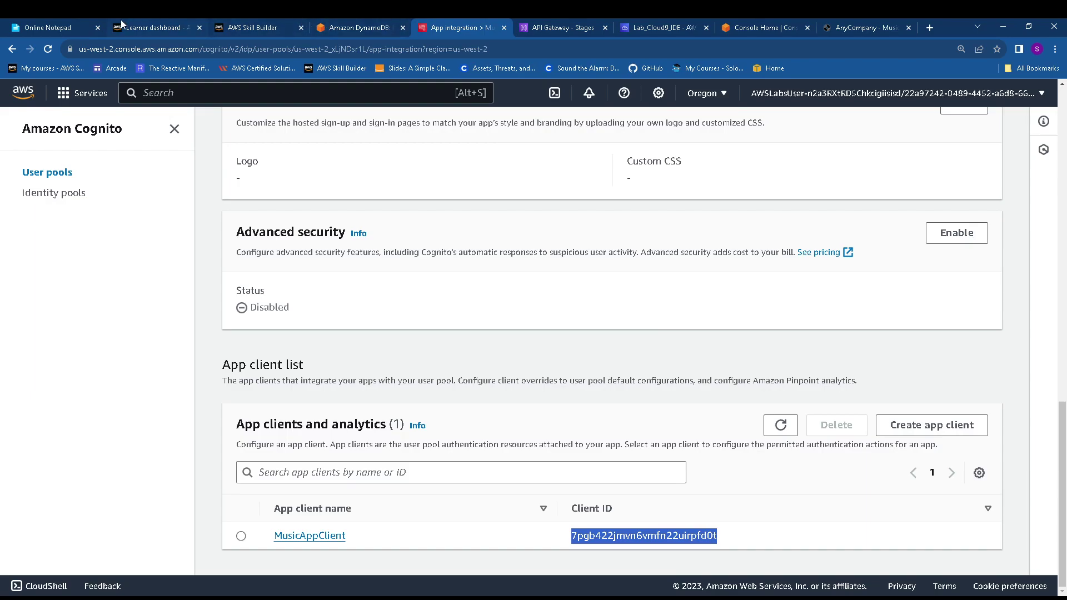
pyautogui.click(84, 29)
pyautogui.press('Return')
pyautogui.press('Return')
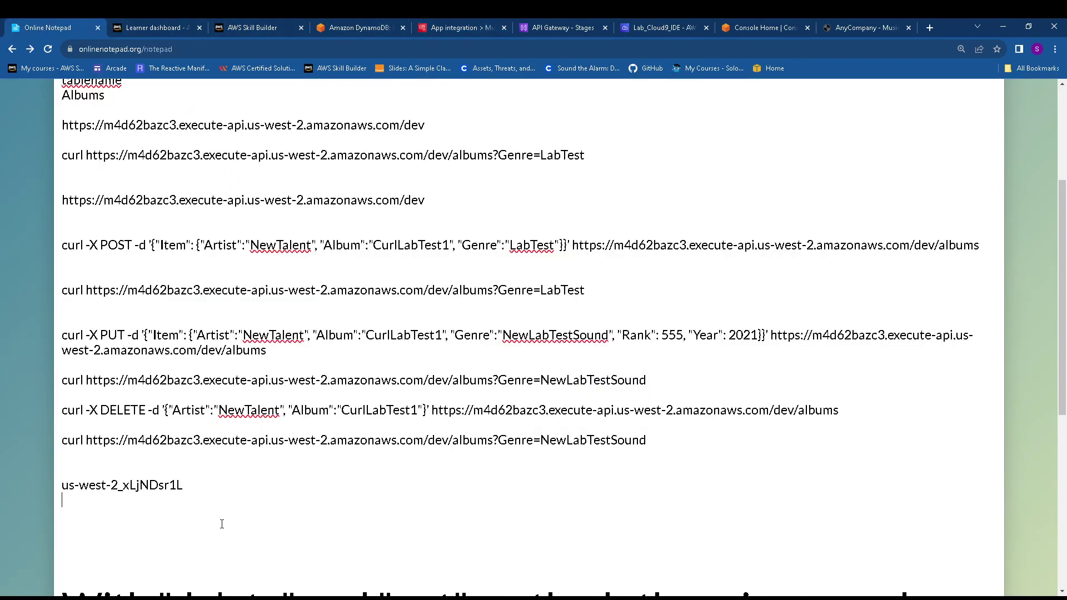
pyautogui.hotkey('ctrl', 'v')
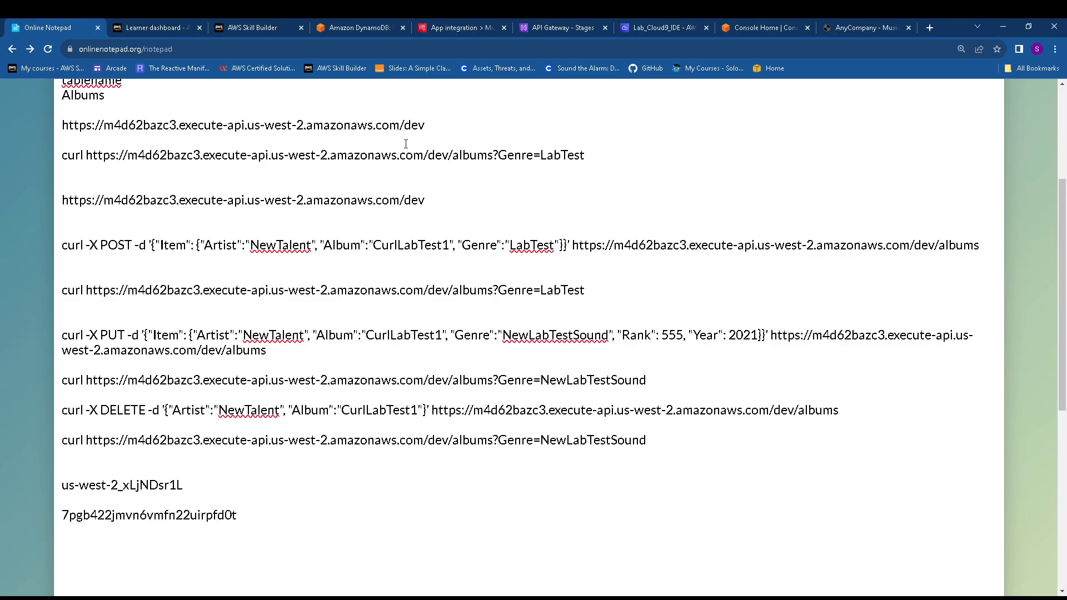
pyautogui.click(333, 27)
pyautogui.scroll(-2, 406, 333)
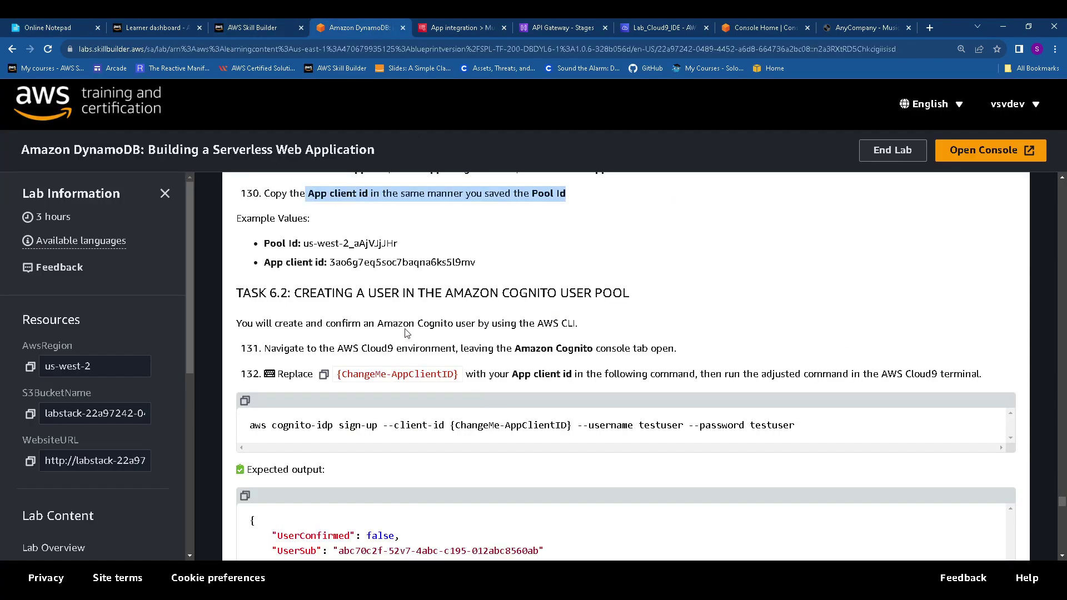
# Copy the Task 6.2 sign-up command and paste it into a cleared Cloud9 terminal
pyautogui.moveTo(259, 293); pyautogui.dragTo(668, 298)
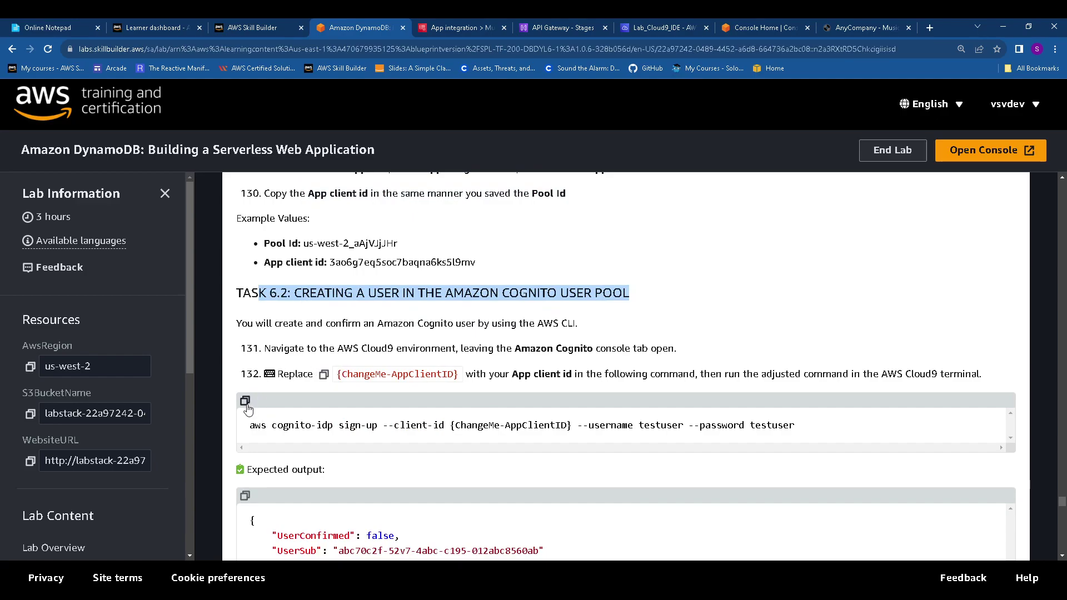
pyautogui.click(245, 402)
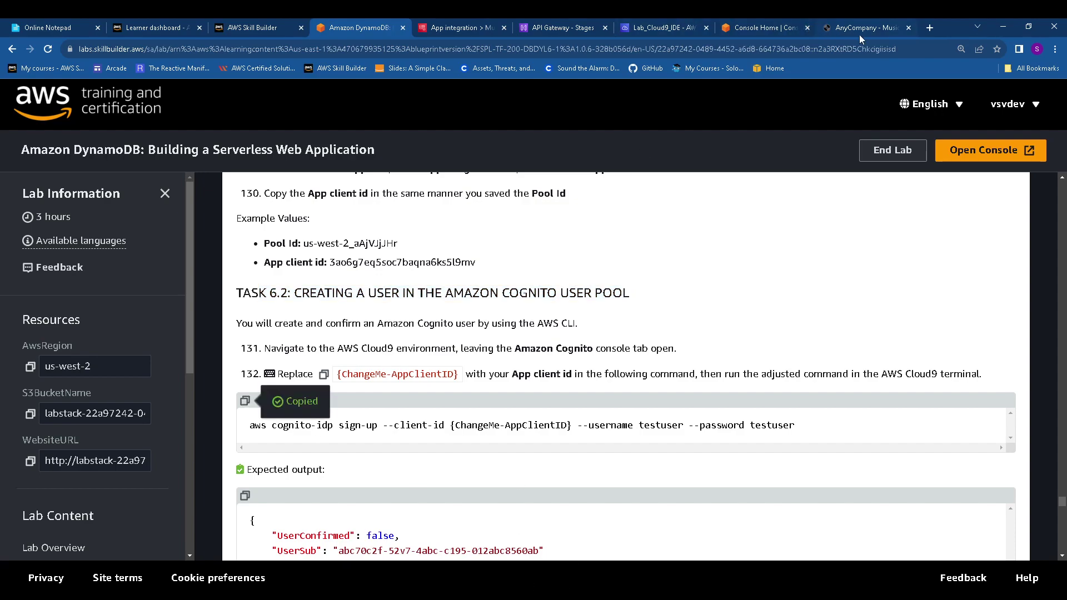
pyautogui.click(664, 27)
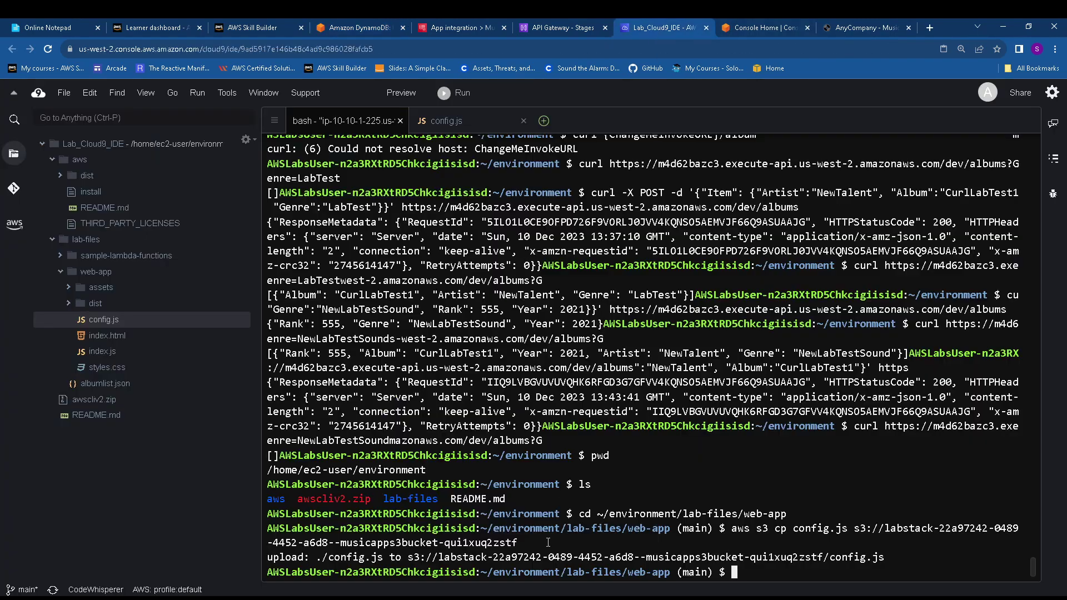
pyautogui.write('clear')
pyautogui.press('Return')
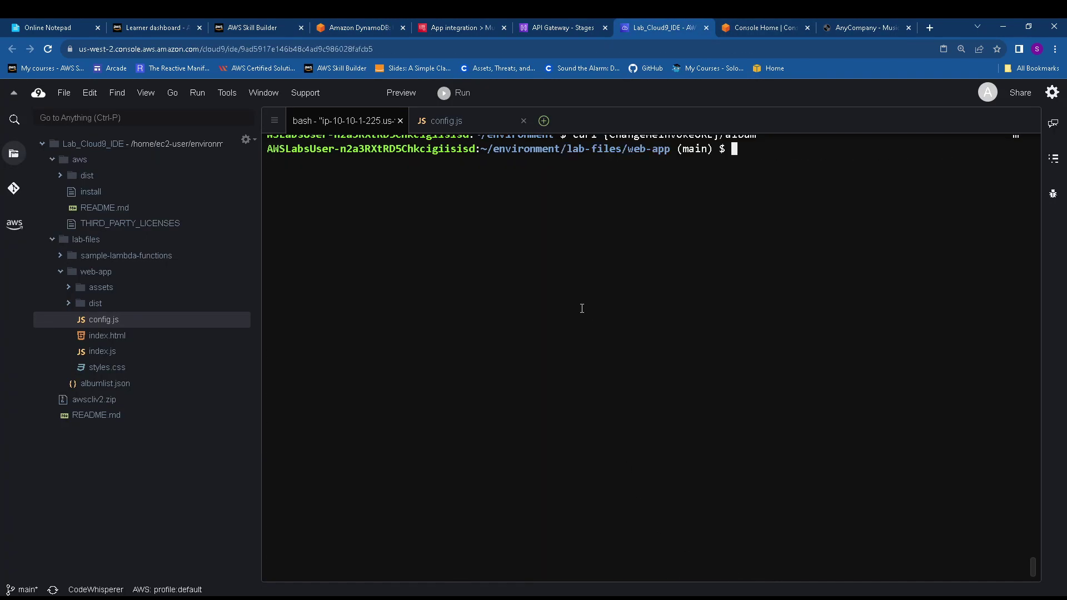
pyautogui.rightClick(722, 204)
pyautogui.click(767, 254)
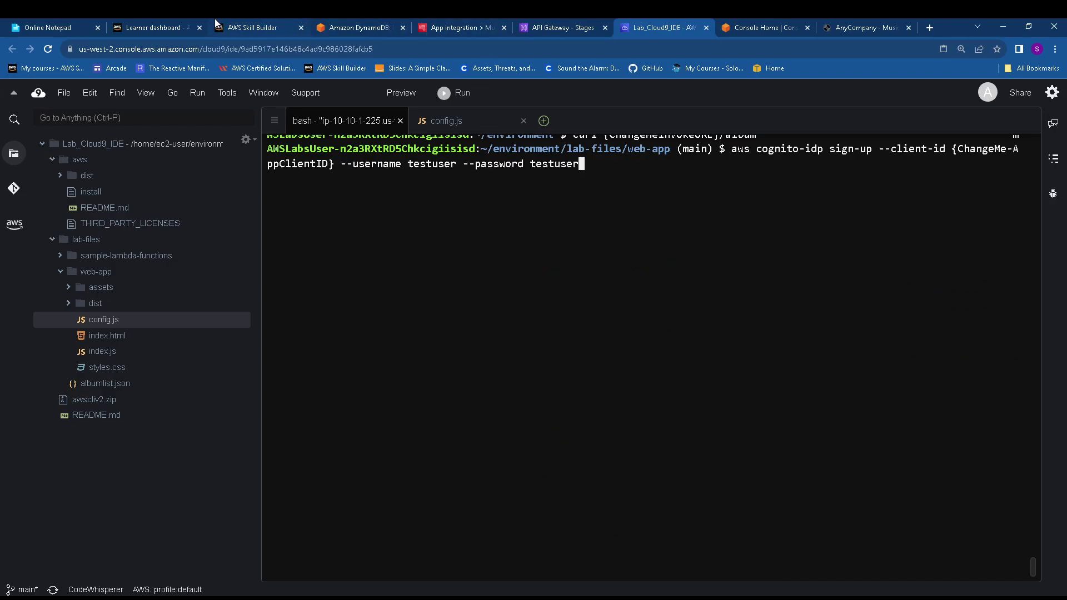
# Replace {ChangeMe-AppClientID} with the MusicAppClient client ID and run the command to create testuser
pyautogui.click(55, 27)
pyautogui.moveTo(242, 515); pyautogui.dragTo(62, 515)
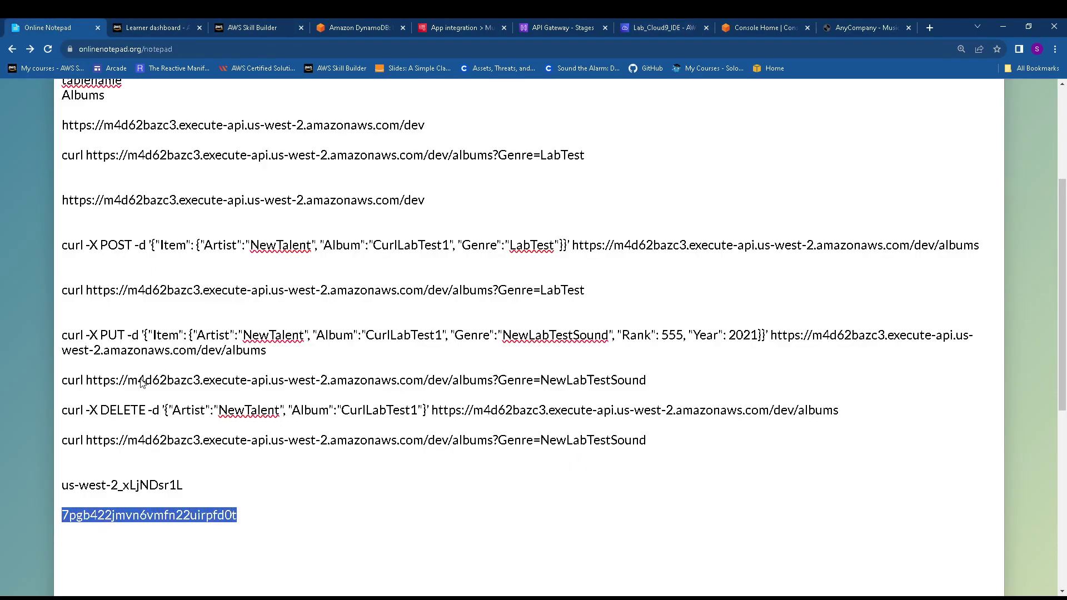
pyautogui.click(681, 27)
pyautogui.press('Left')
pyautogui.press('Left')
pyautogui.press('Left')
pyautogui.press('Left')
pyautogui.press('Left')
pyautogui.press('Left')
pyautogui.press('Left')
pyautogui.press('Left')
pyautogui.press('Left')
pyautogui.press('Left')
pyautogui.press('Left')
pyautogui.press('Left')
pyautogui.press('Left')
pyautogui.press('Left')
pyautogui.press('Left')
pyautogui.press('Left')
pyautogui.press('Left')
pyautogui.press('Left')
pyautogui.press('Left')
pyautogui.press('Left')
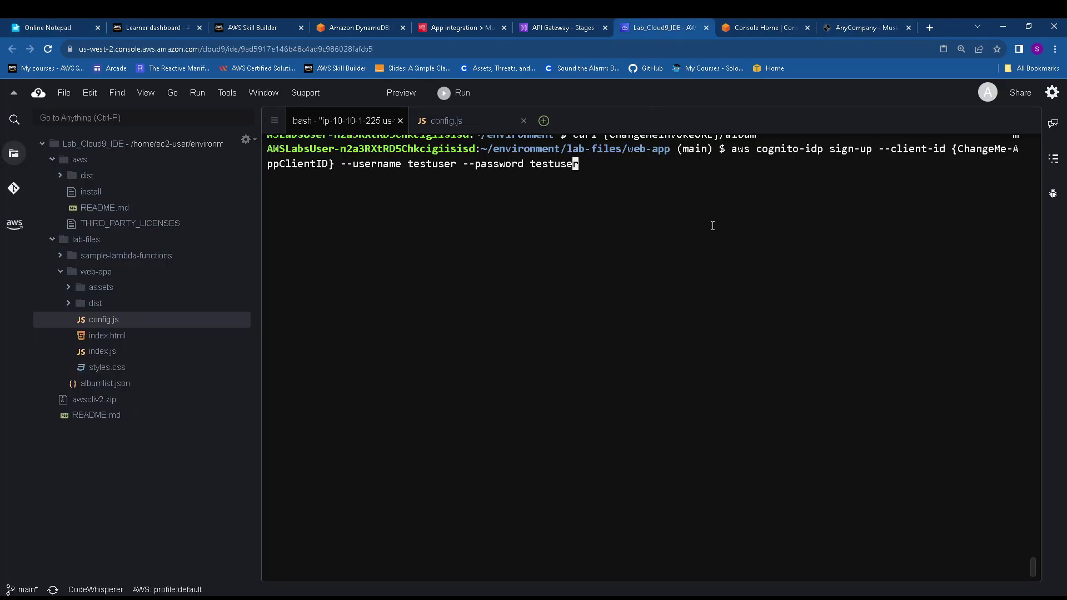
pyautogui.press('Left')
pyautogui.press('Left')
pyautogui.press('Left')
pyautogui.press('Left')
pyautogui.press('Left')
pyautogui.press('Left')
pyautogui.press('Left')
pyautogui.press('Left')
pyautogui.press('Left')
pyautogui.press('Left')
pyautogui.press('Left')
pyautogui.press('Left')
pyautogui.press('Left')
pyautogui.press('Left')
pyautogui.press('Left')
pyautogui.press('Left')
pyautogui.press('Left')
pyautogui.press('Left')
pyautogui.press('Left')
pyautogui.press('Delete')
pyautogui.press('Delete')
pyautogui.press('Delete')
pyautogui.press('Delete')
pyautogui.press('Delete')
pyautogui.press('Delete')
pyautogui.press('Delete')
pyautogui.press('Delete')
pyautogui.press('Delete')
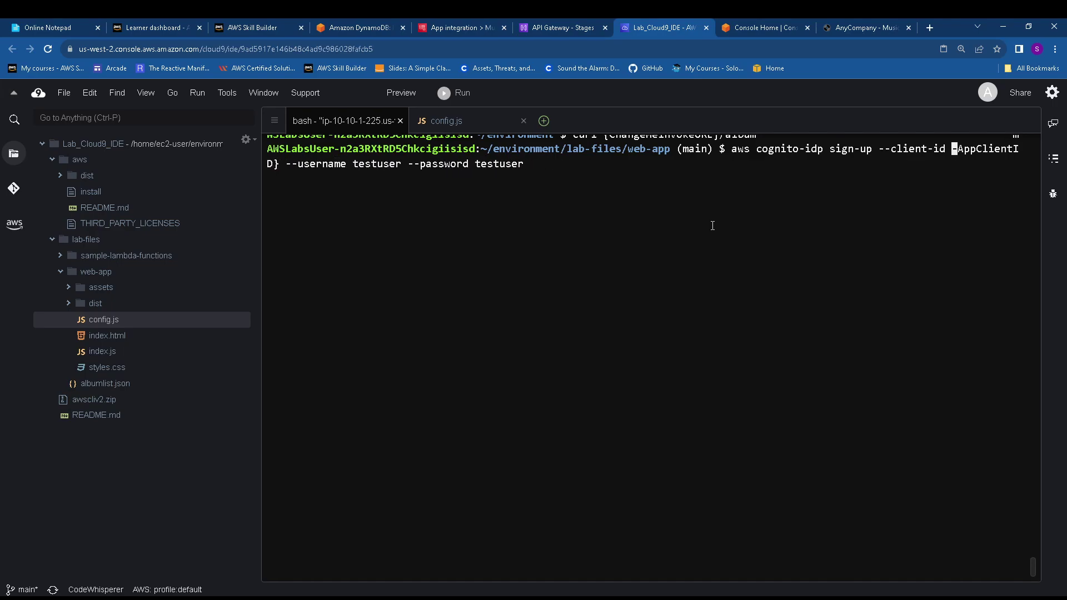
pyautogui.press('Delete')
pyautogui.press('Delete')
pyautogui.press('Delete')
pyautogui.press('Delete')
pyautogui.press('Delete')
pyautogui.press('Delete')
pyautogui.press('Delete')
pyautogui.press('Delete')
pyautogui.press('Delete')
pyautogui.press('Delete')
pyautogui.press('Delete')
pyautogui.press('Delete')
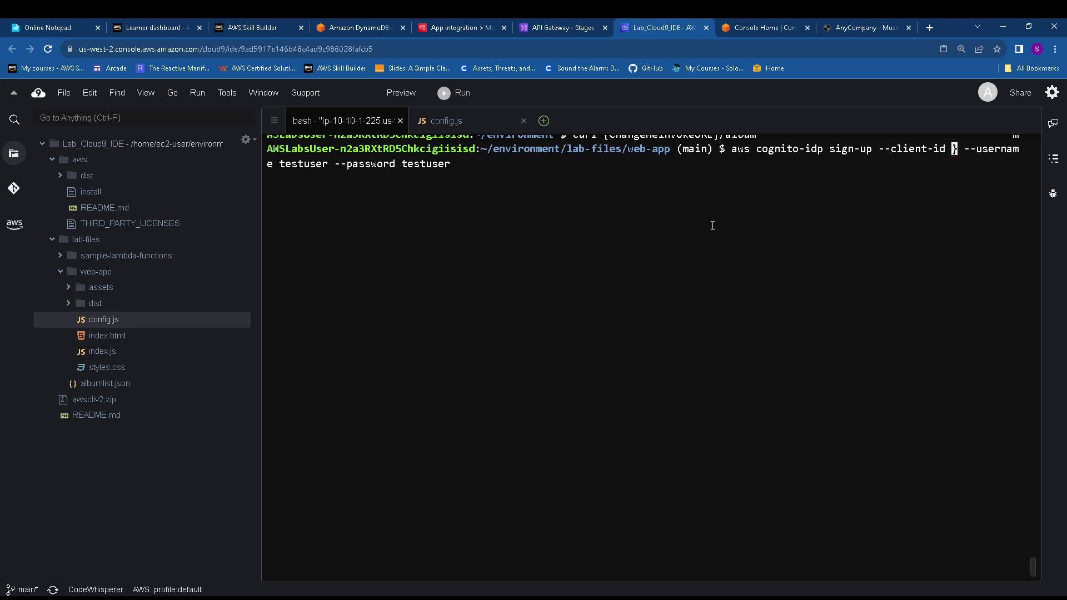
pyautogui.press('Delete')
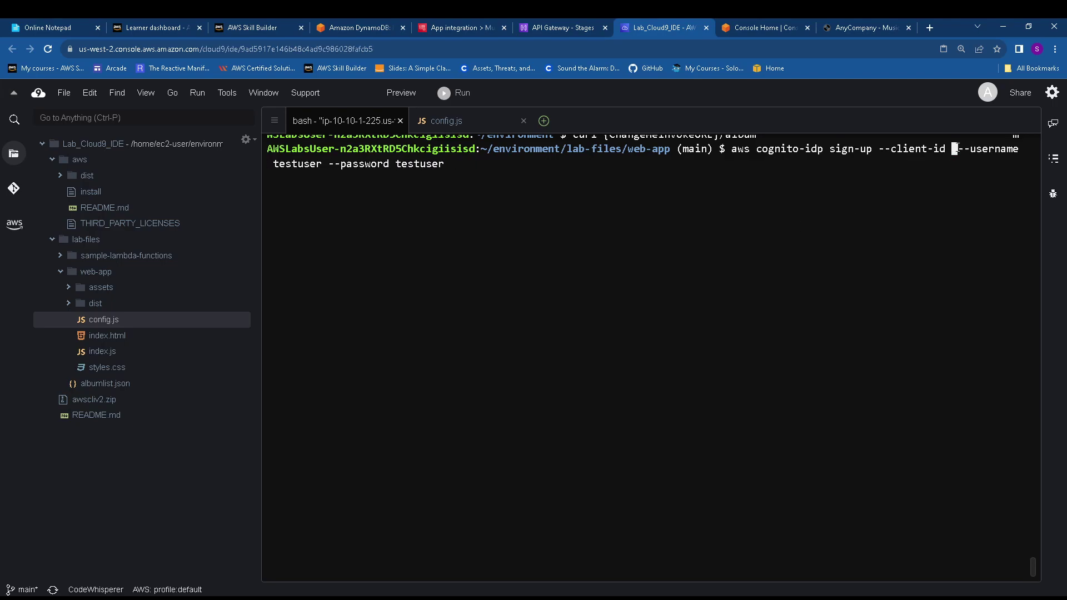
pyautogui.rightClick(955, 148)
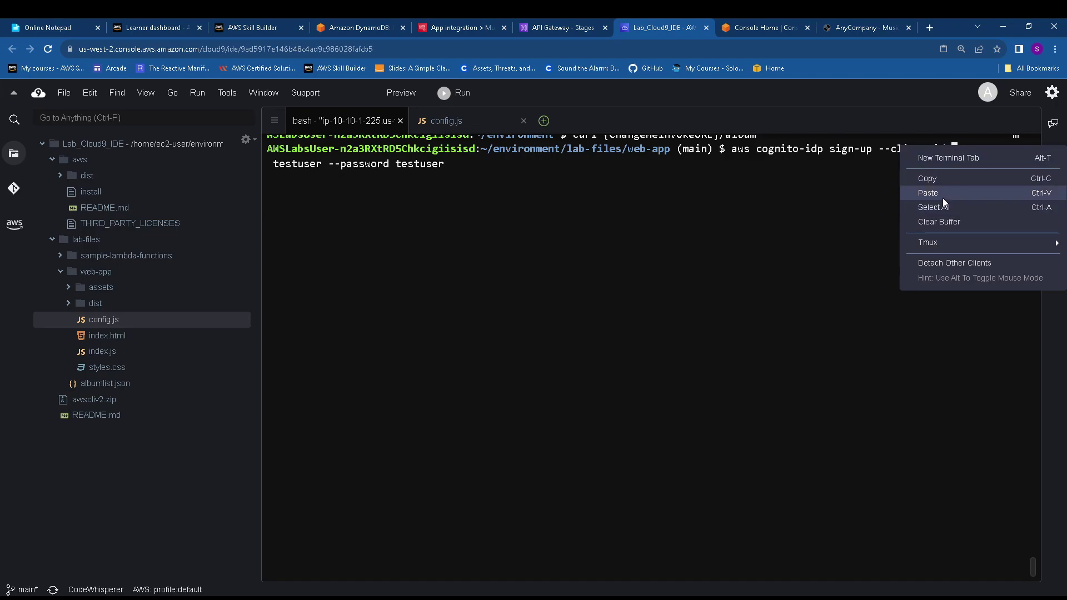
pyautogui.click(923, 193)
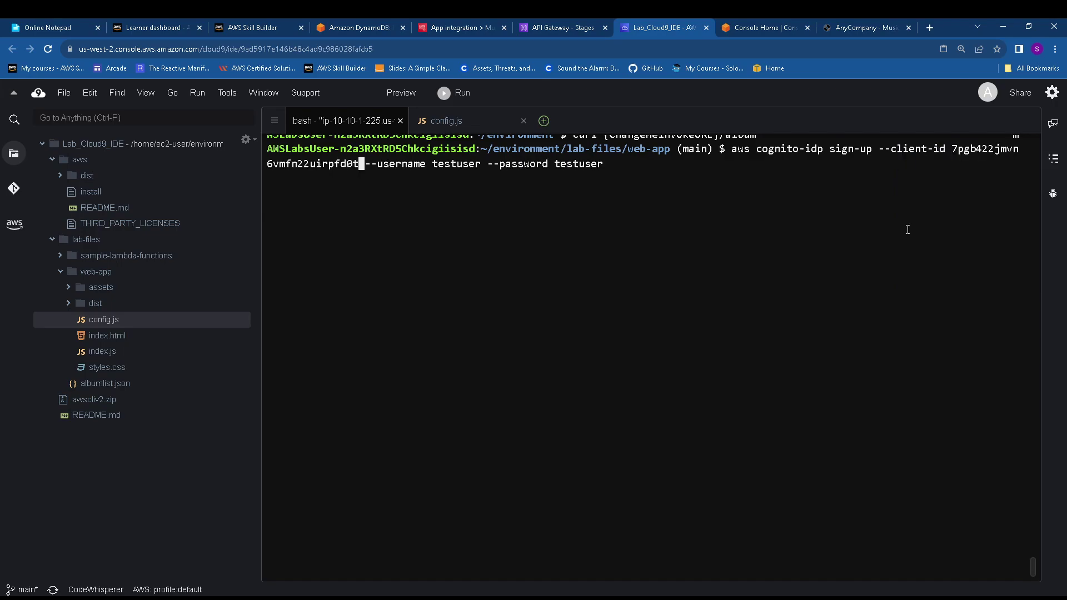
pyautogui.press('Return')
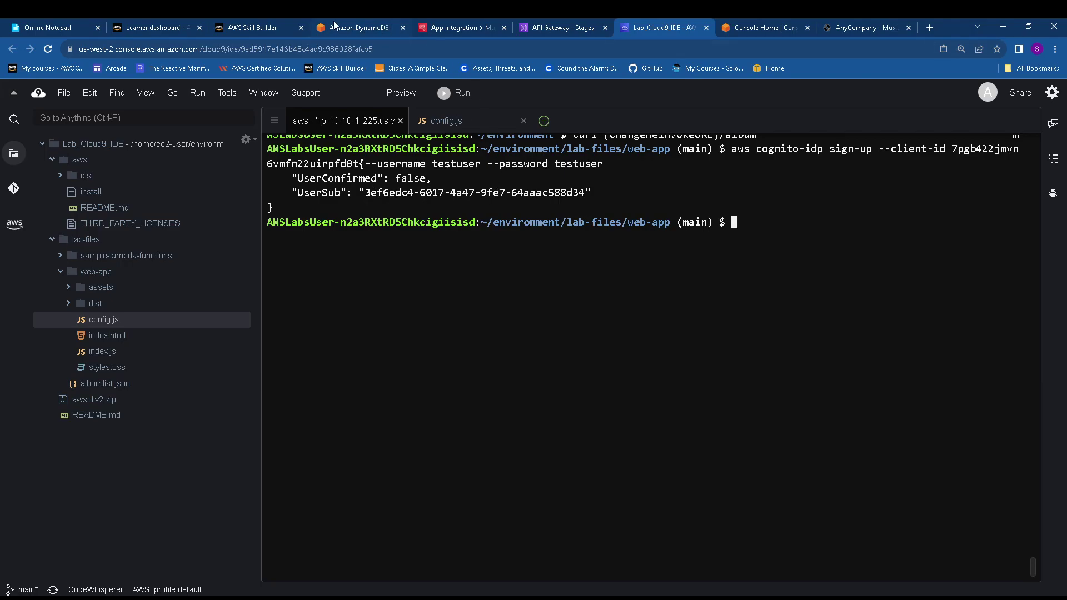
pyautogui.click(455, 27)
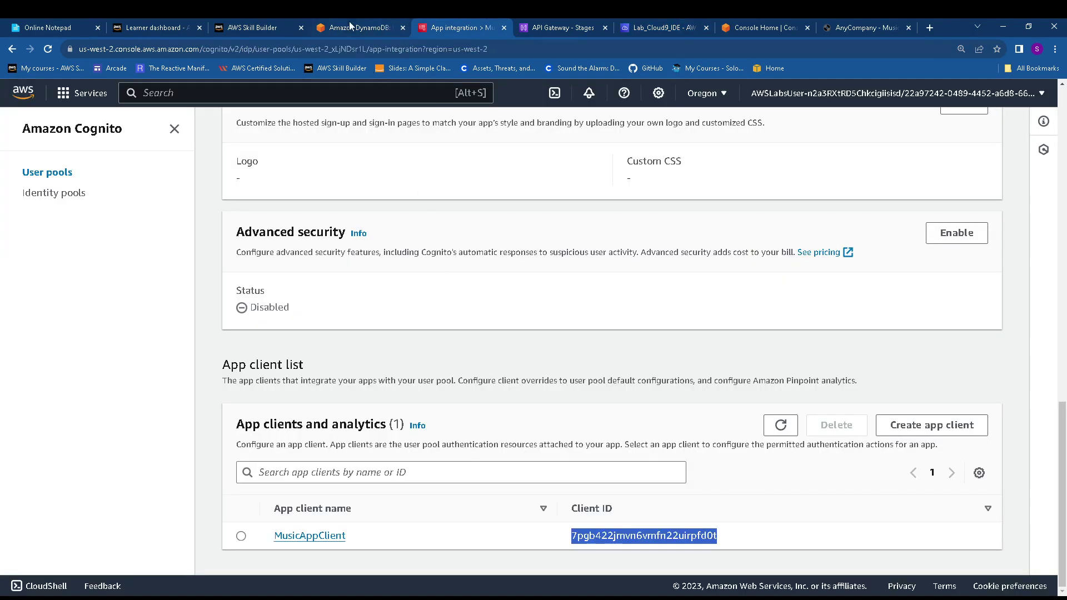
pyautogui.click(350, 27)
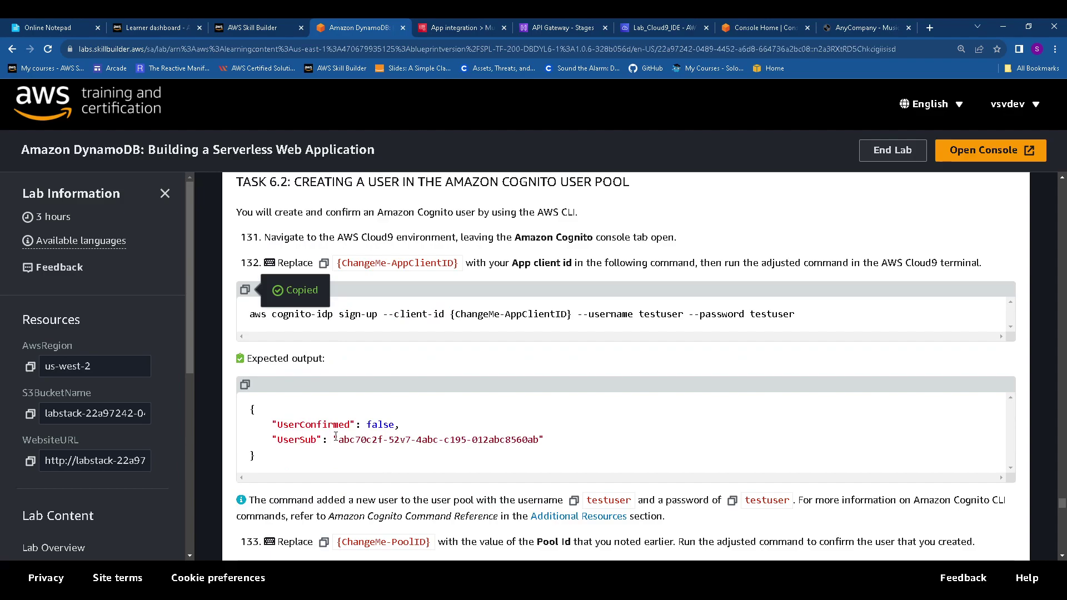
# Paste the step 133 admin-confirm-sign-up command into the Cloud9 terminal
pyautogui.scroll(-2, 336, 437)
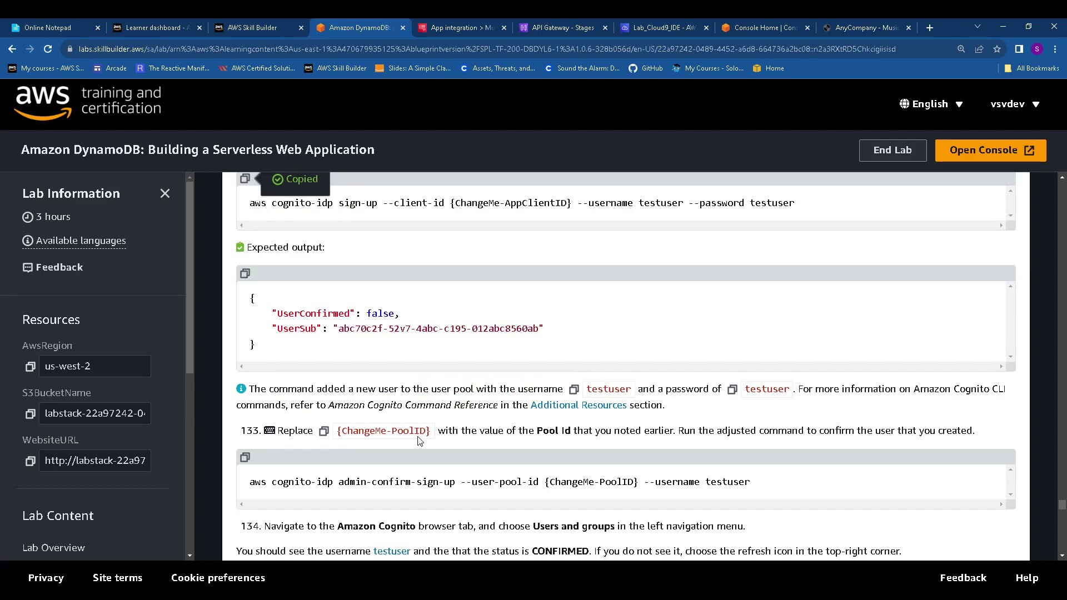
pyautogui.click(245, 457)
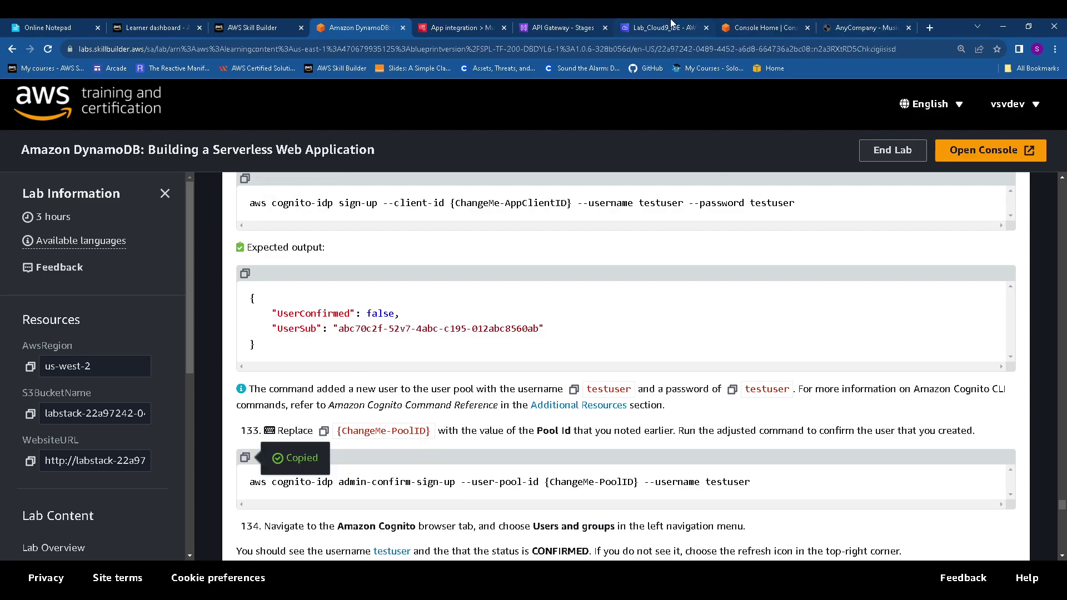
pyautogui.click(653, 23)
pyautogui.rightClick(776, 255)
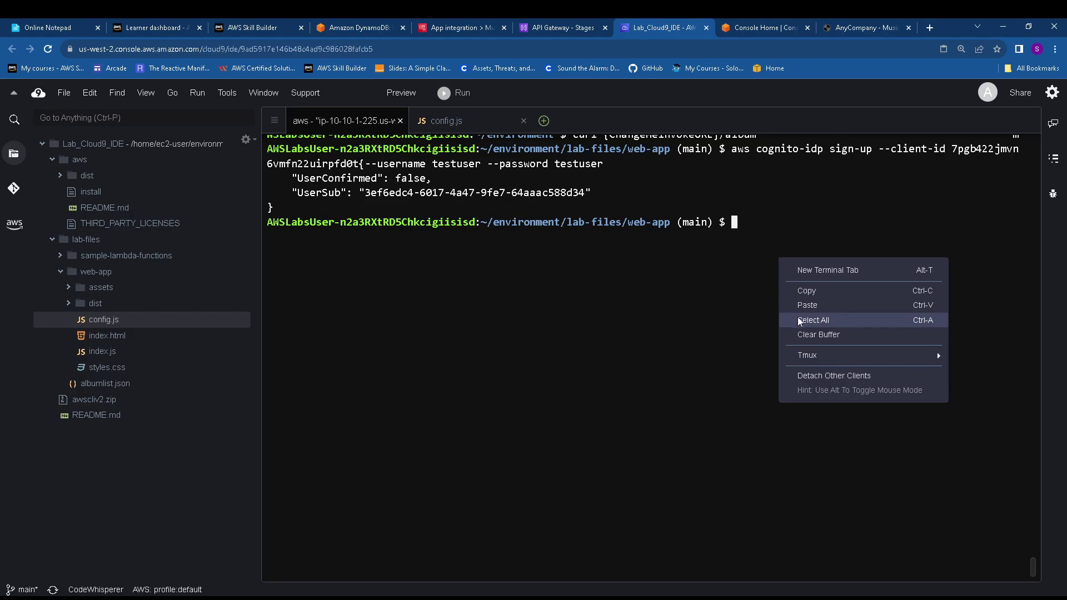
pyautogui.click(800, 315)
# Replace {ChangeMe-PoolID} with pool ID us-west-2_xLjNDsr1L and run the confirm command for testuser
pyautogui.click(64, 27)
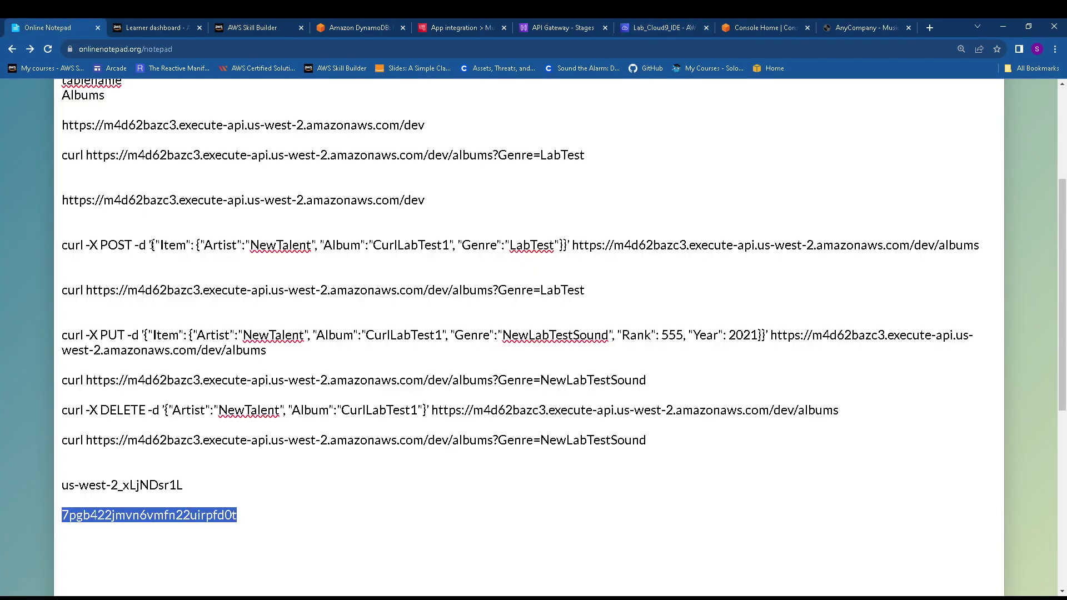
pyautogui.moveTo(189, 488); pyautogui.dragTo(60, 487)
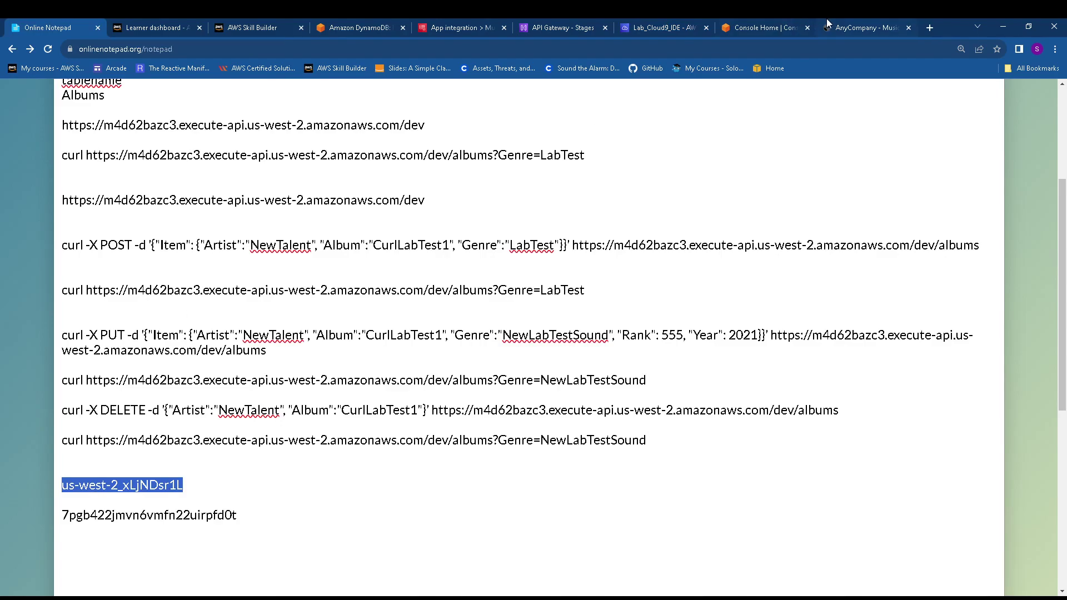
pyautogui.click(676, 29)
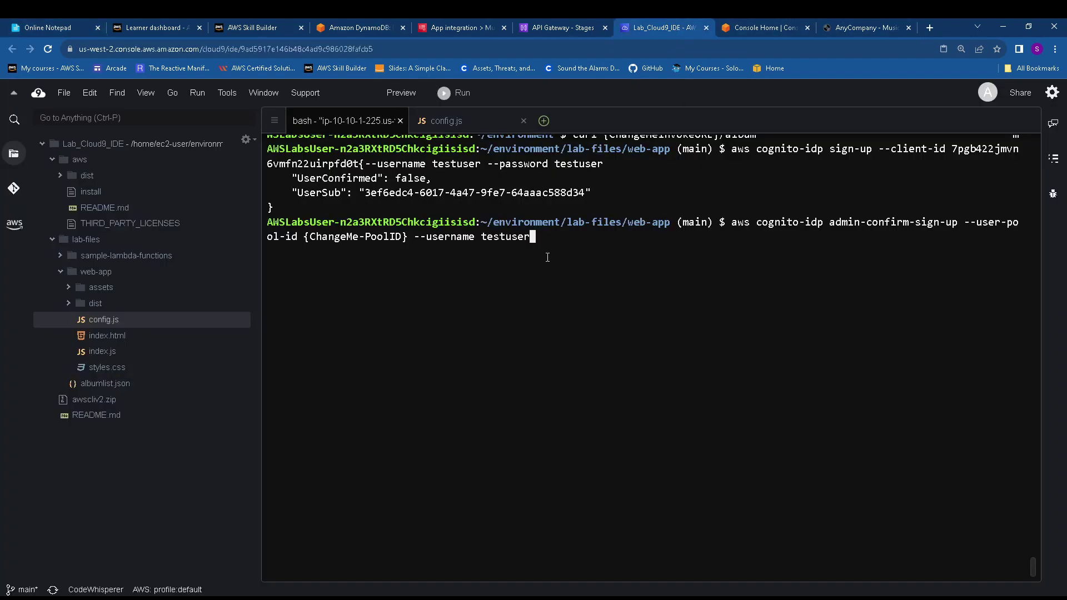
pyautogui.hotkey('ctrl', 'Left')
pyautogui.hotkey('ctrl', 'Left')
pyautogui.press('Left')
pyautogui.press('Left')
pyautogui.press('Left')
pyautogui.press('Left')
pyautogui.press('Right')
pyautogui.press('BackSpace')
pyautogui.press('BackSpace')
pyautogui.press('BackSpace')
pyautogui.press('BackSpace')
pyautogui.press('BackSpace')
pyautogui.press('BackSpace')
pyautogui.press('BackSpace')
pyautogui.press('BackSpace')
pyautogui.press('BackSpace')
pyautogui.press('BackSpace')
pyautogui.press('BackSpace')
pyautogui.press('BackSpace')
pyautogui.press('BackSpace')
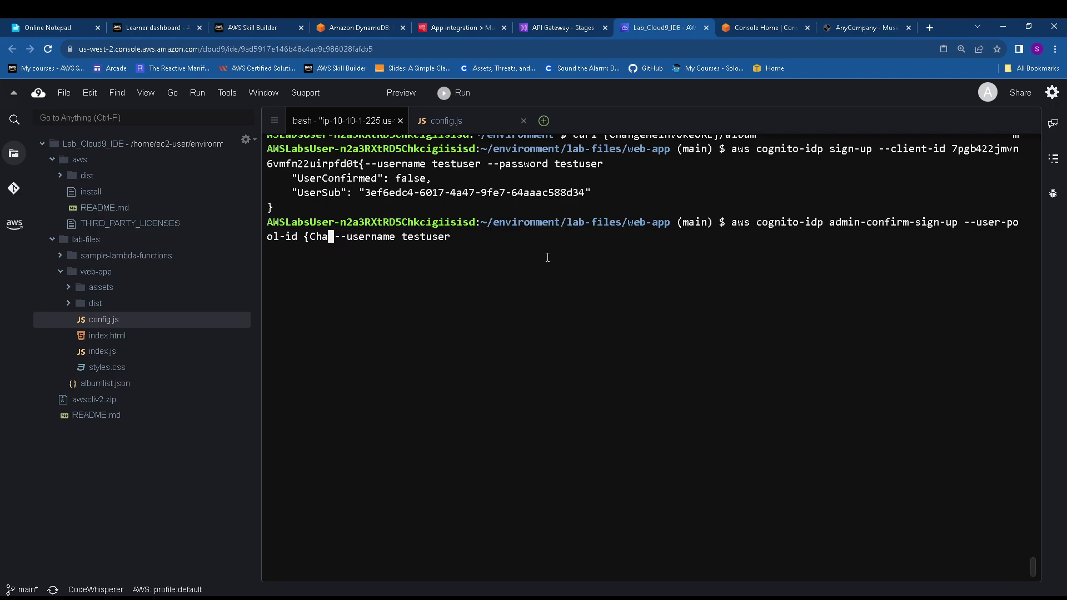
pyautogui.press('BackSpace')
pyautogui.press('BackSpace')
pyautogui.press('BackSpace')
pyautogui.press('BackSpace')
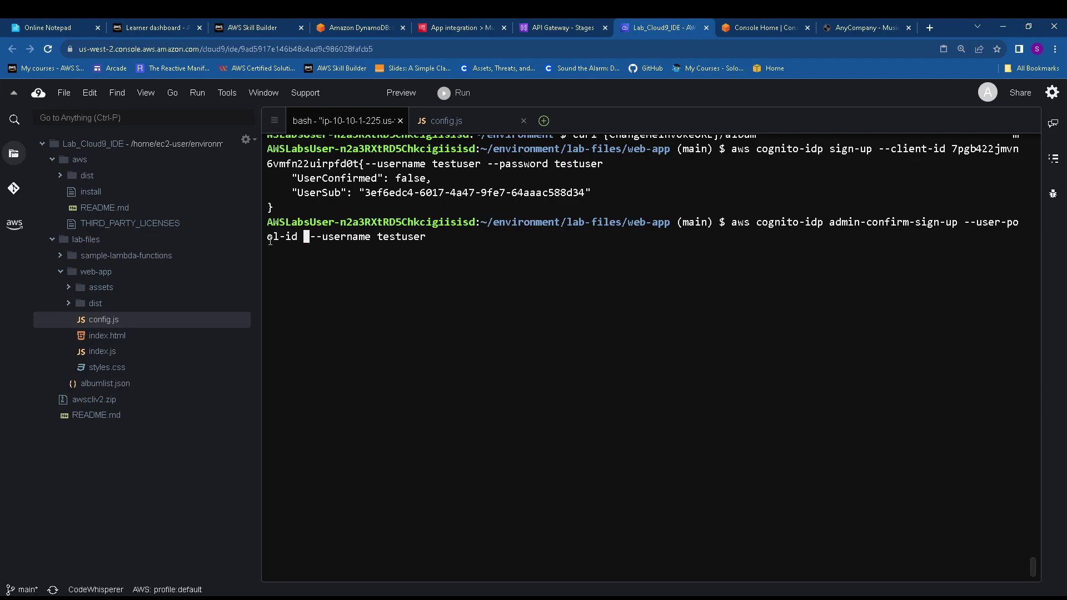
pyautogui.rightClick(307, 239)
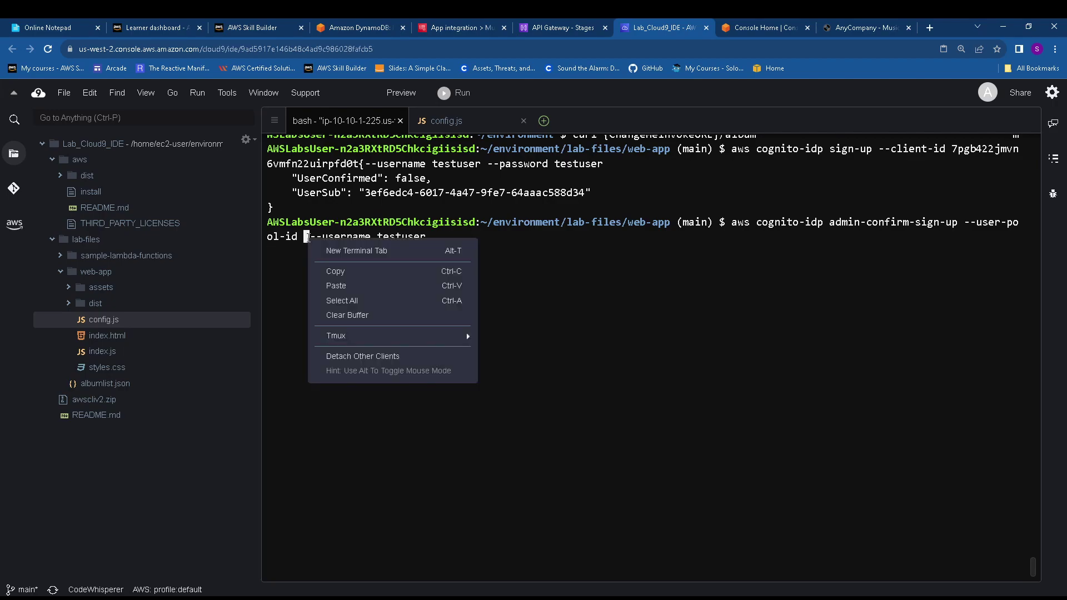
pyautogui.click(337, 285)
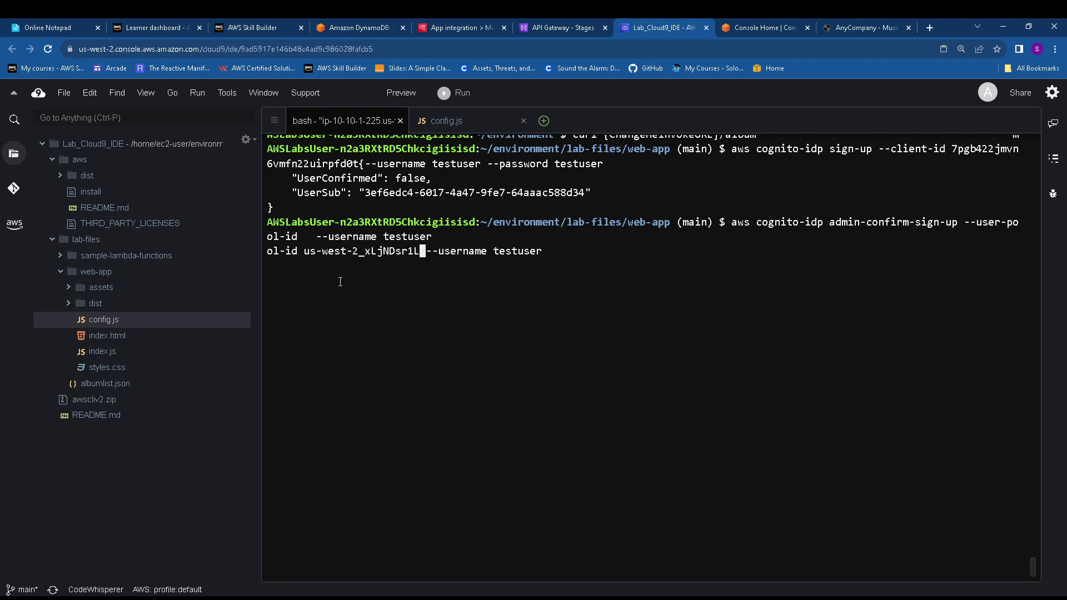
pyautogui.press('Return')
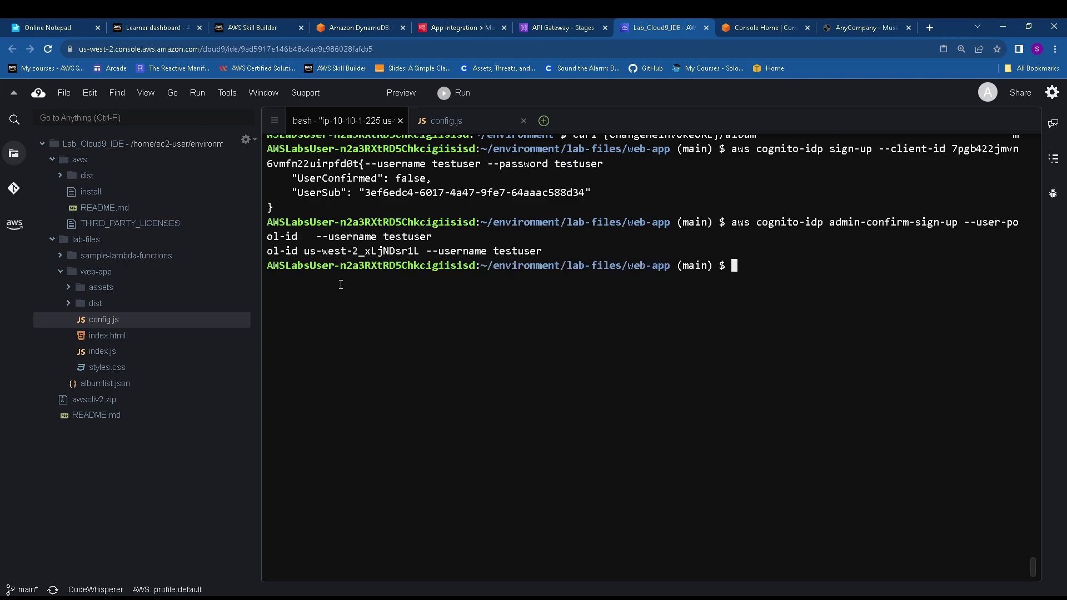
pyautogui.click(393, 25)
pyautogui.scroll(-3, 443, 424)
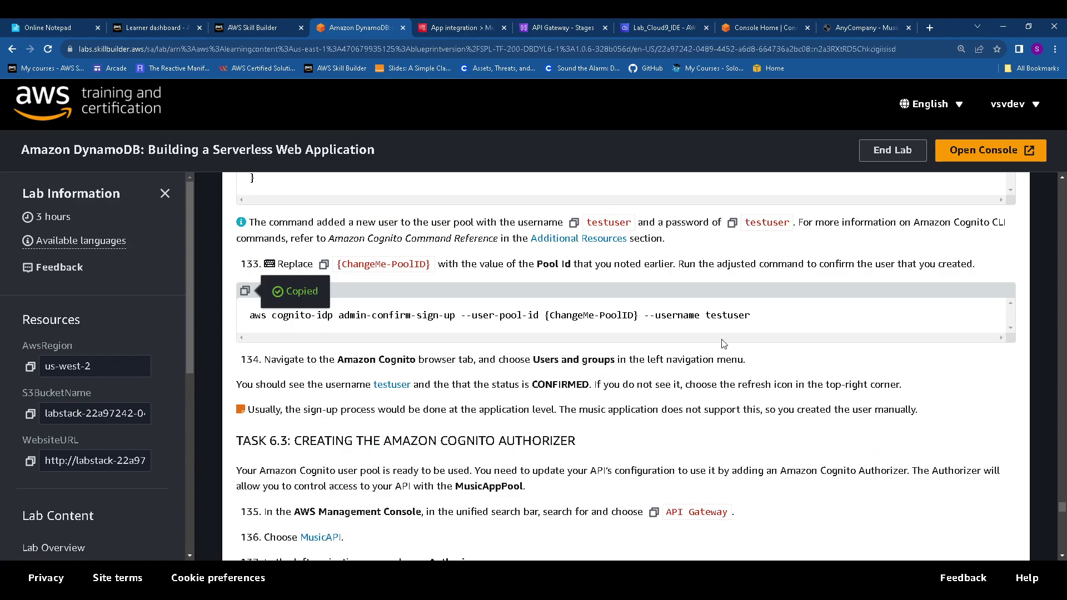
# Open MusicAppPool in Cognito and refresh its Users list to see testuser Confirmed and Enabled
pyautogui.click(474, 19)
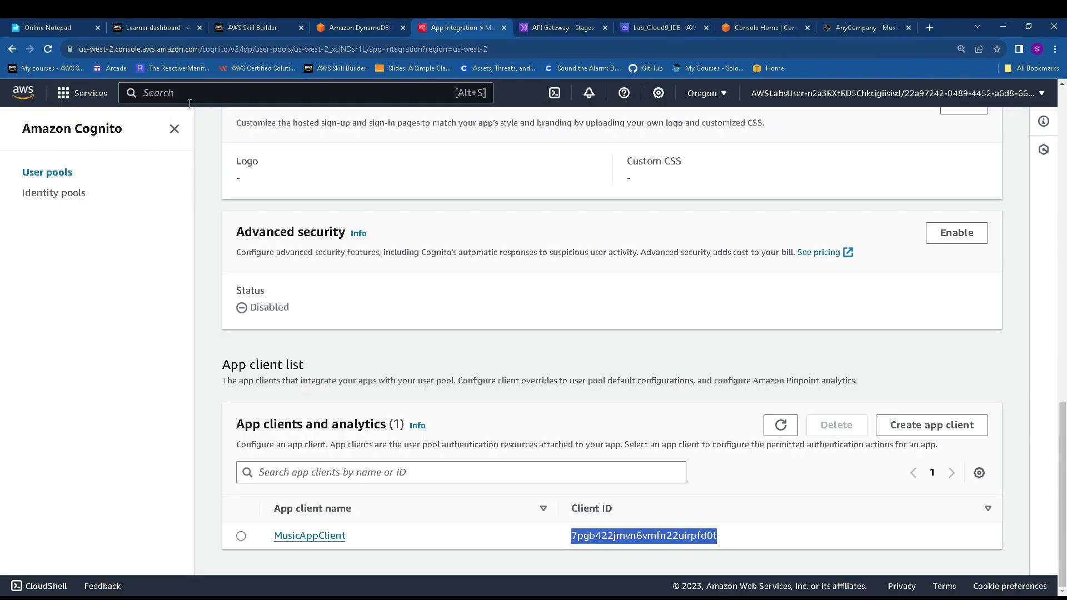
pyautogui.click(63, 177)
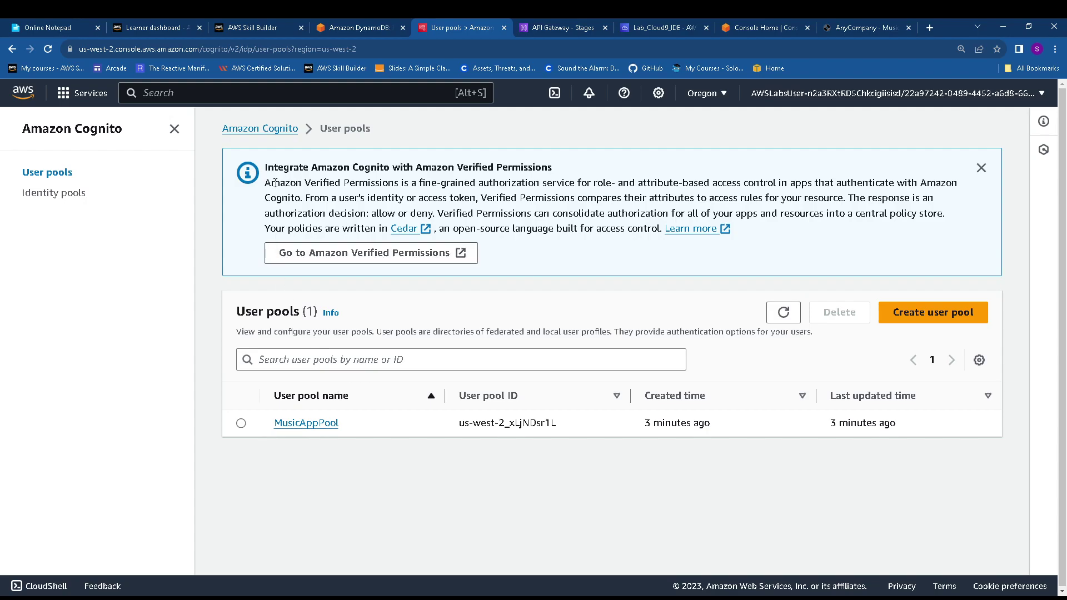
pyautogui.click(280, 129)
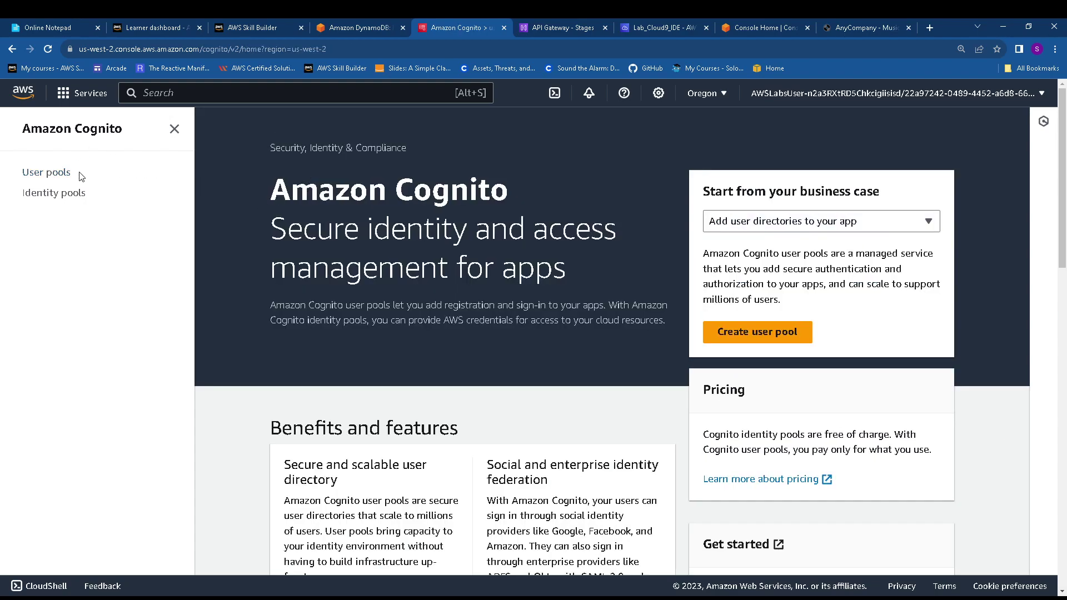
pyautogui.click(62, 176)
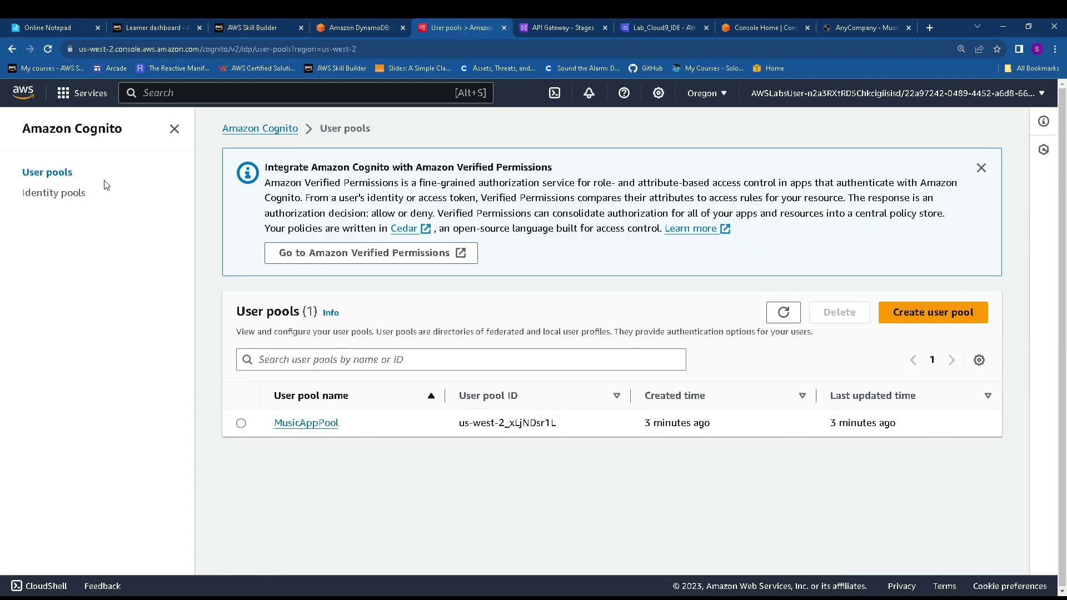
pyautogui.click(320, 425)
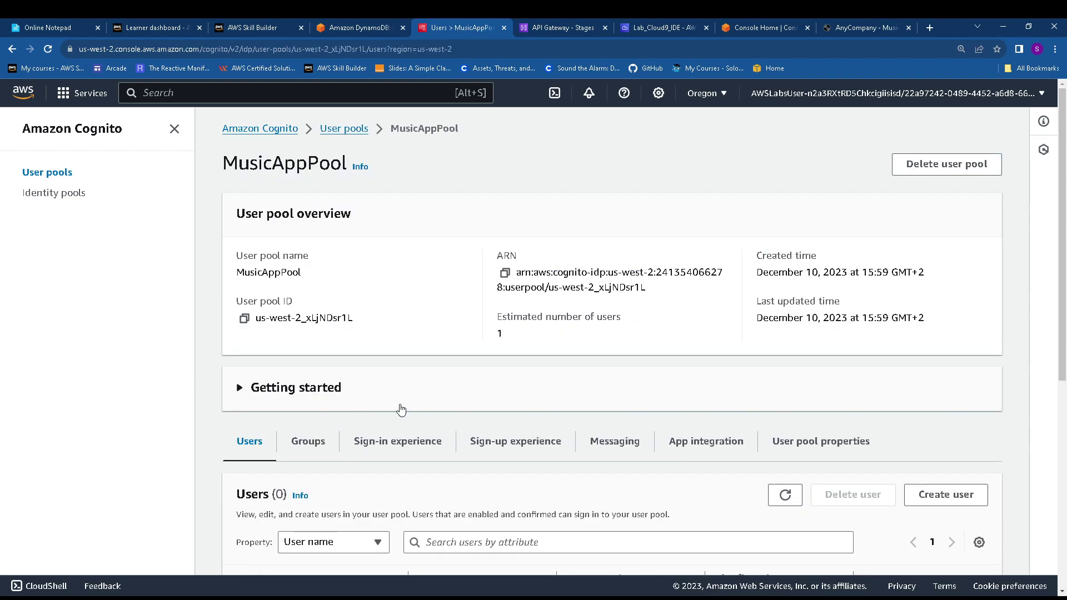
pyautogui.scroll(-3, 311, 440)
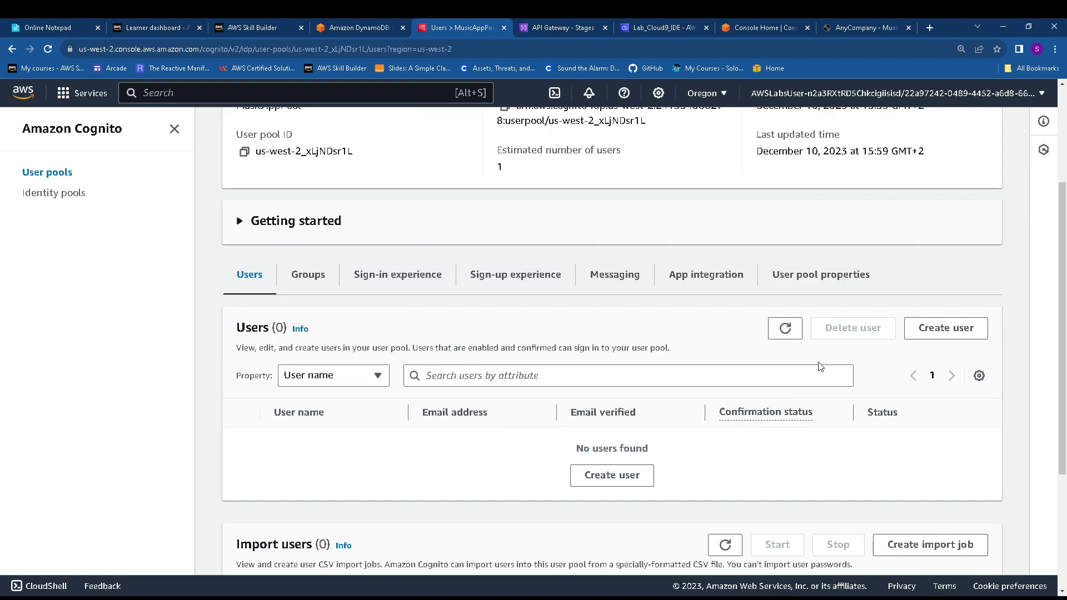
pyautogui.click(785, 329)
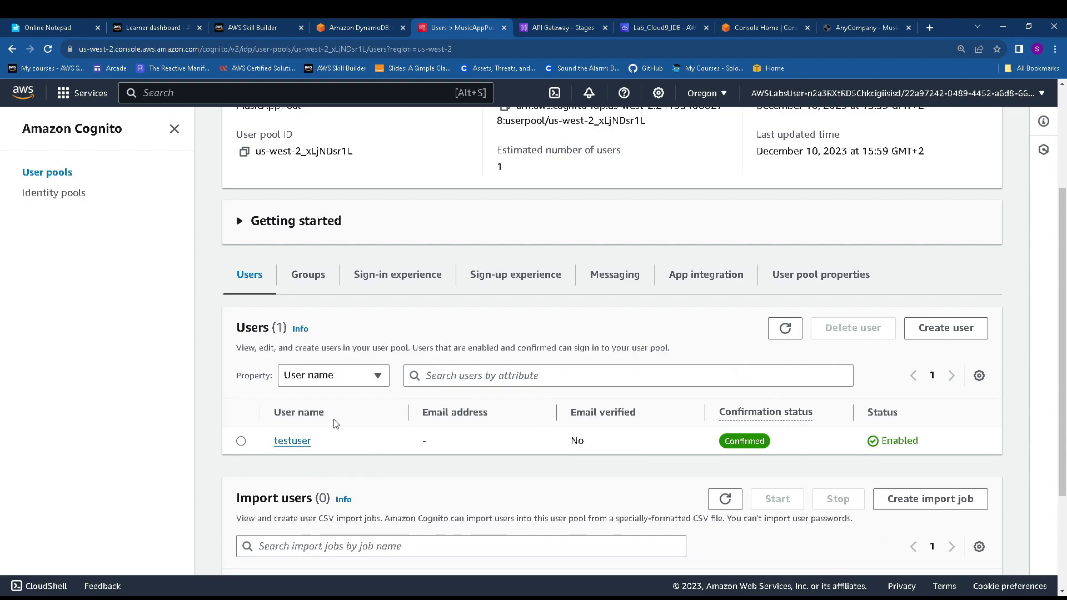
pyautogui.click(337, 26)
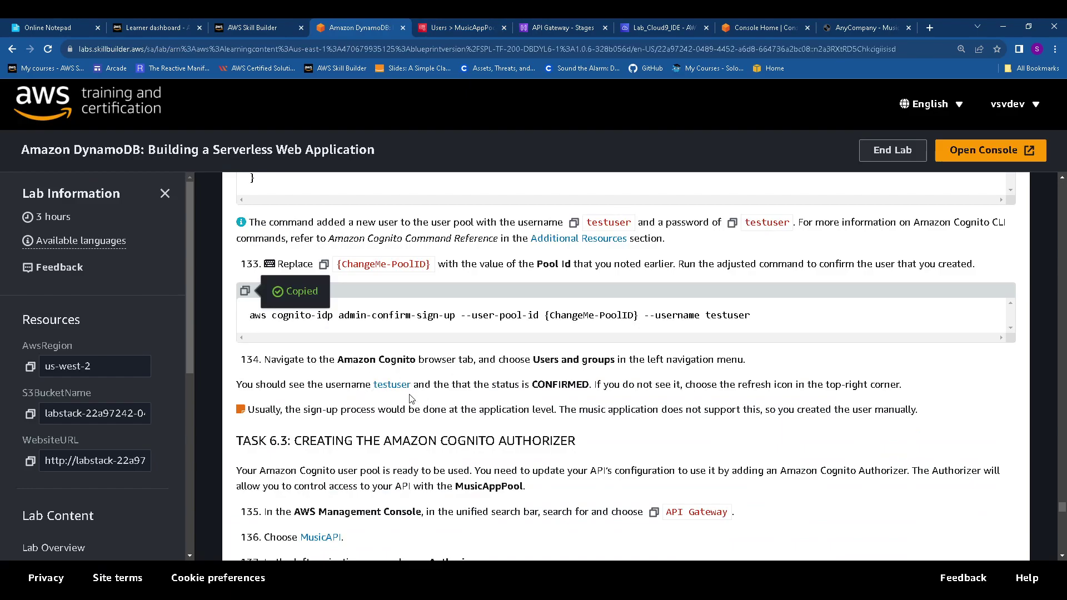
# Go to MusicAPI's Authorizers page in API Gateway and start a new authorizer
pyautogui.scroll(-3, 389, 392)
pyautogui.moveTo(251, 274); pyautogui.dragTo(631, 272)
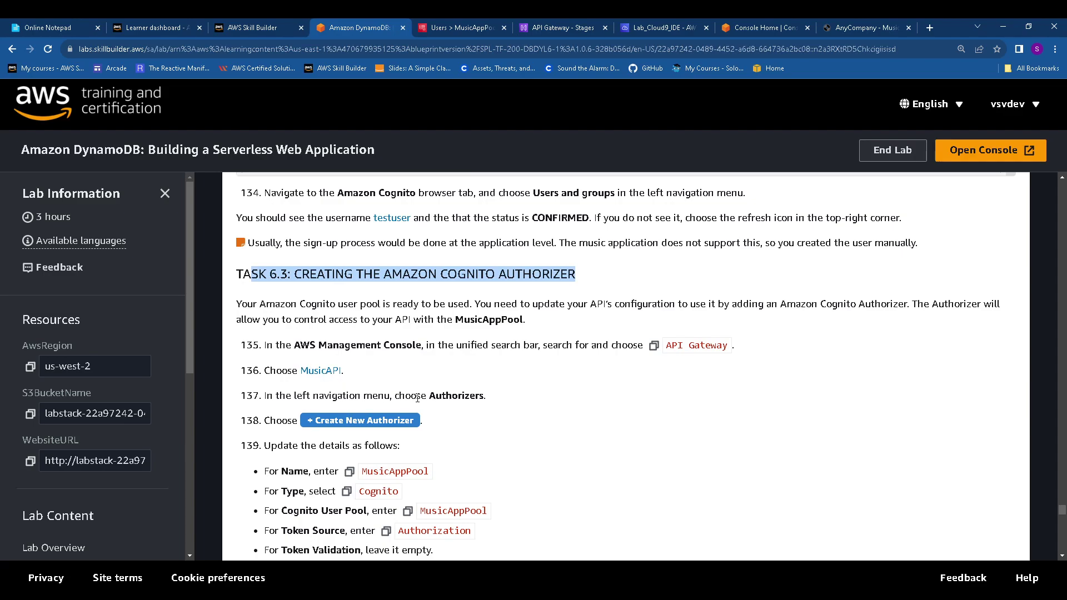
pyautogui.click(545, 27)
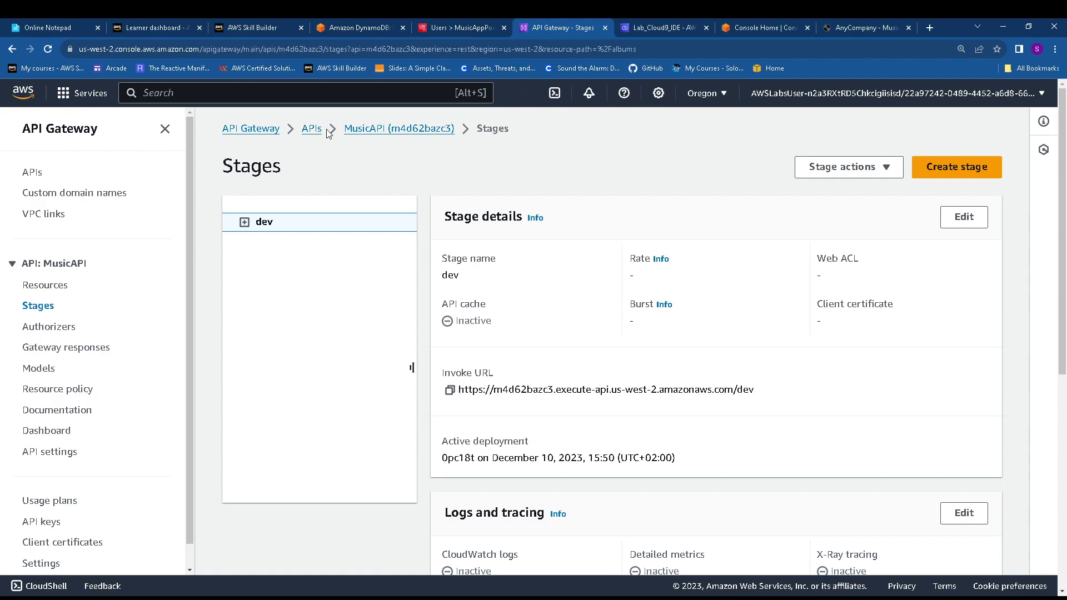
pyautogui.click(351, 129)
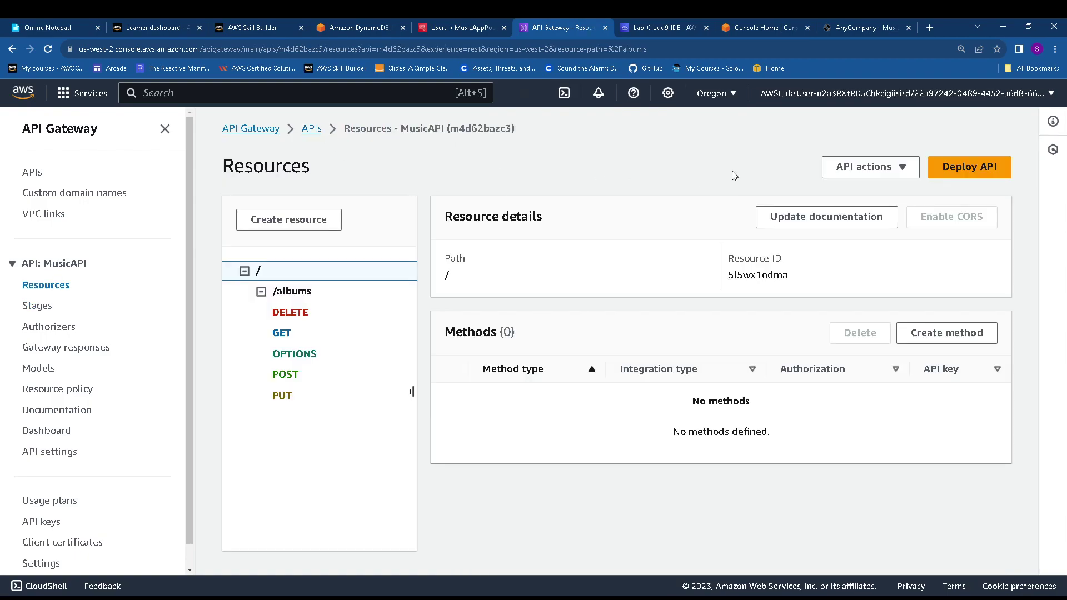
pyautogui.click(49, 331)
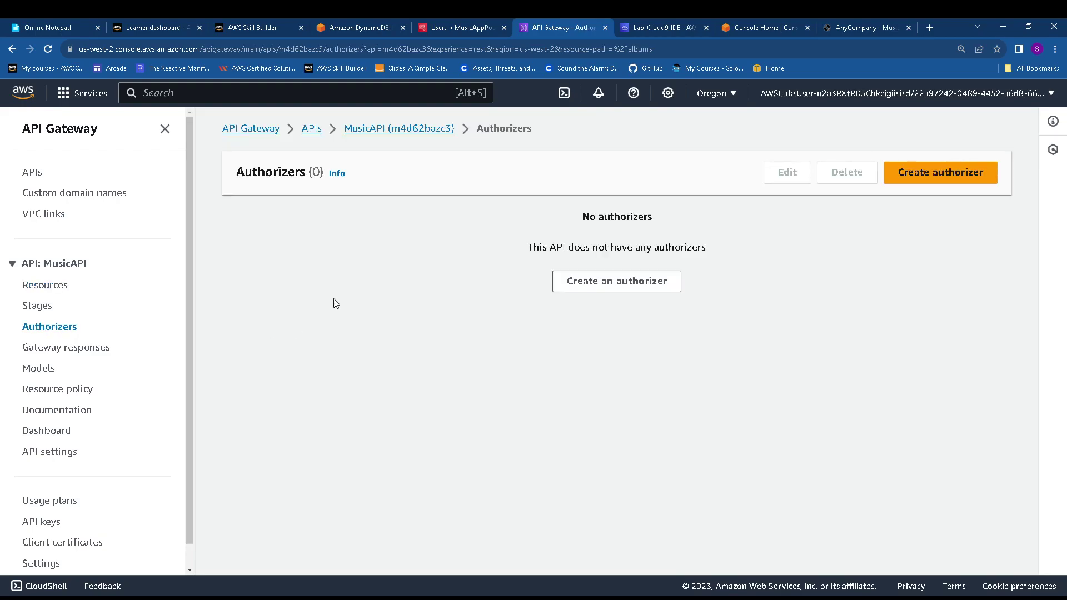
pyautogui.click(923, 173)
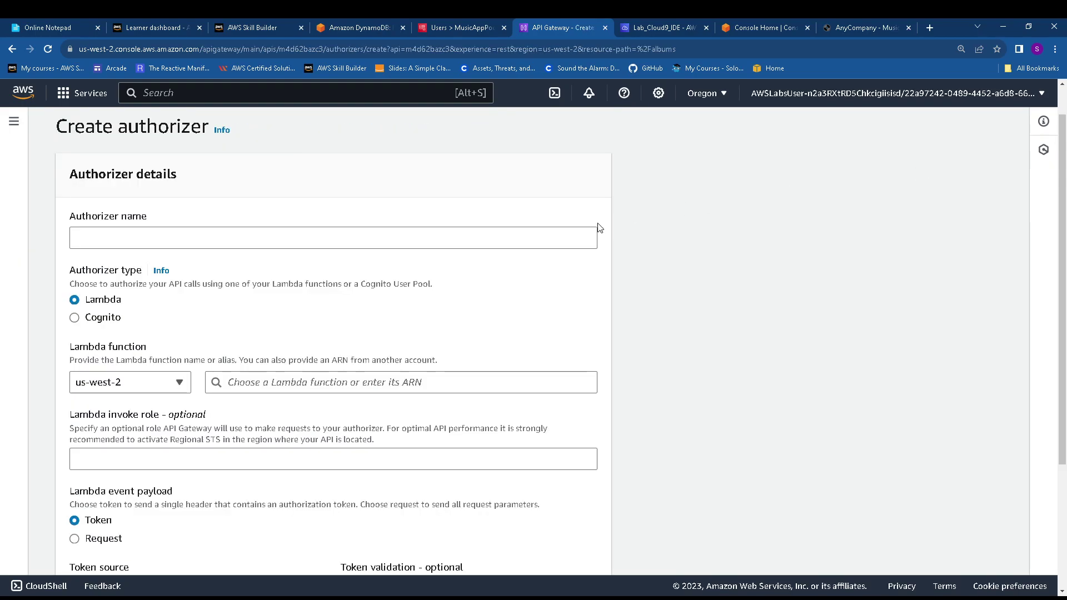
# Name the authorizer MusicAppPool and set its type to Cognito
pyautogui.click(339, 27)
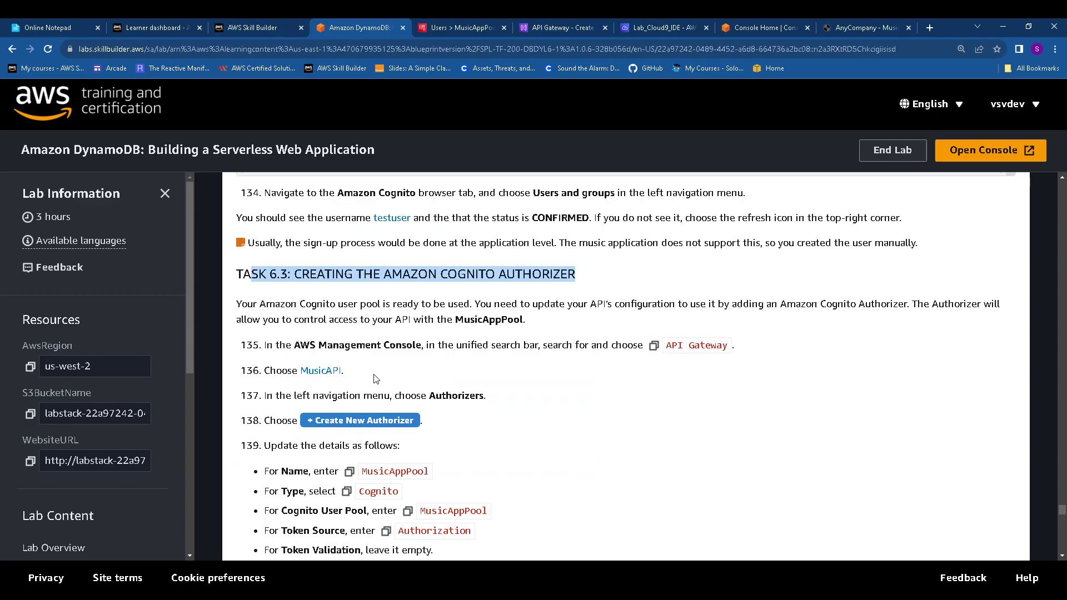
pyautogui.scroll(-2, 400, 370)
pyautogui.click(350, 361)
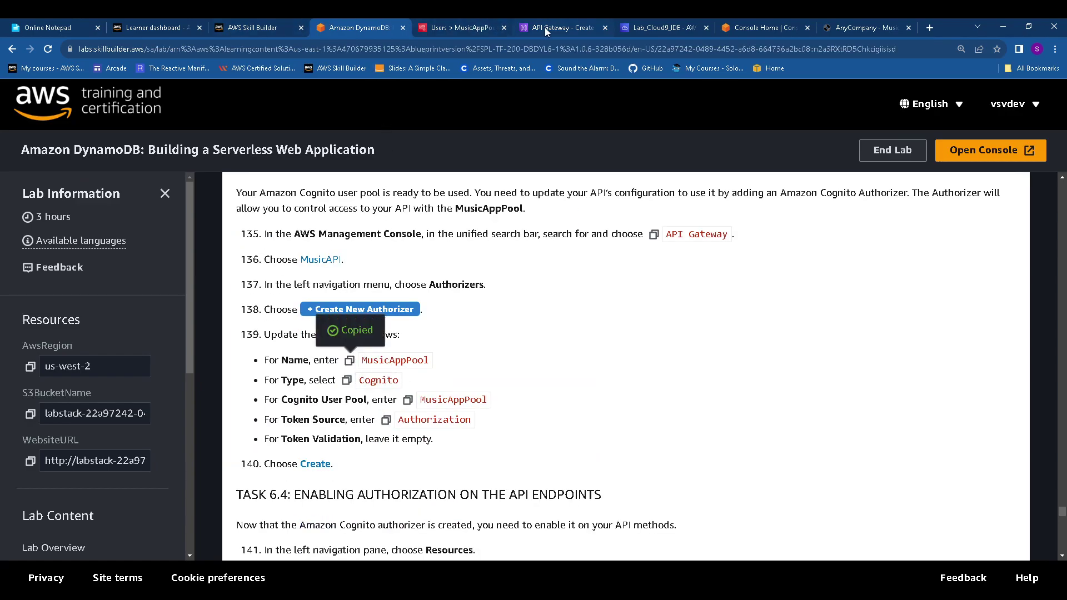
pyautogui.moveTo(545, 28); pyautogui.dragTo(513, 28)
pyautogui.click(189, 238)
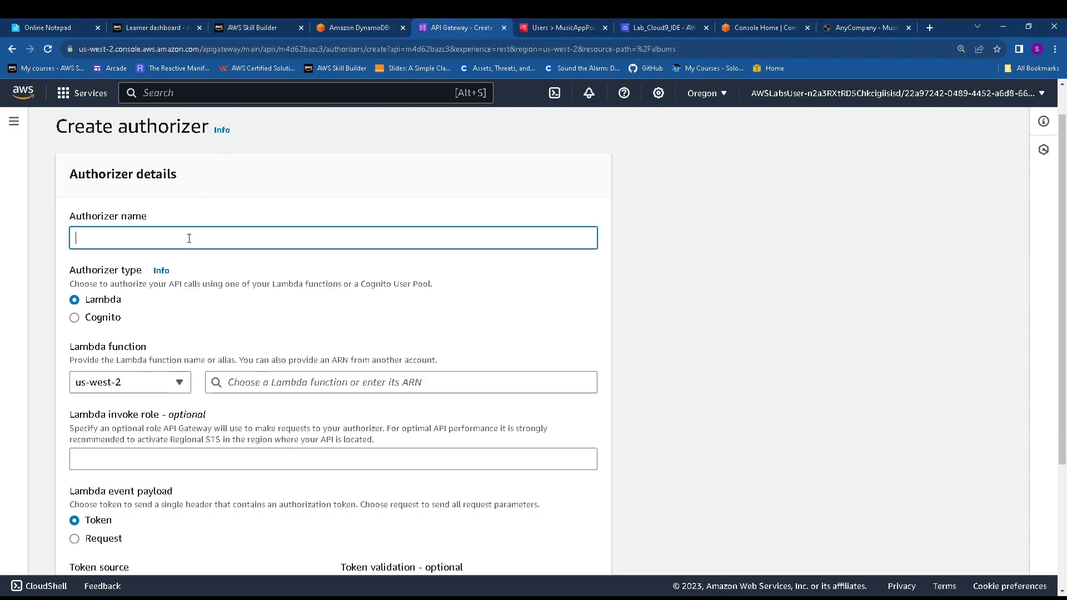
pyautogui.hotkey('ctrl', 'v')
pyautogui.click(339, 28)
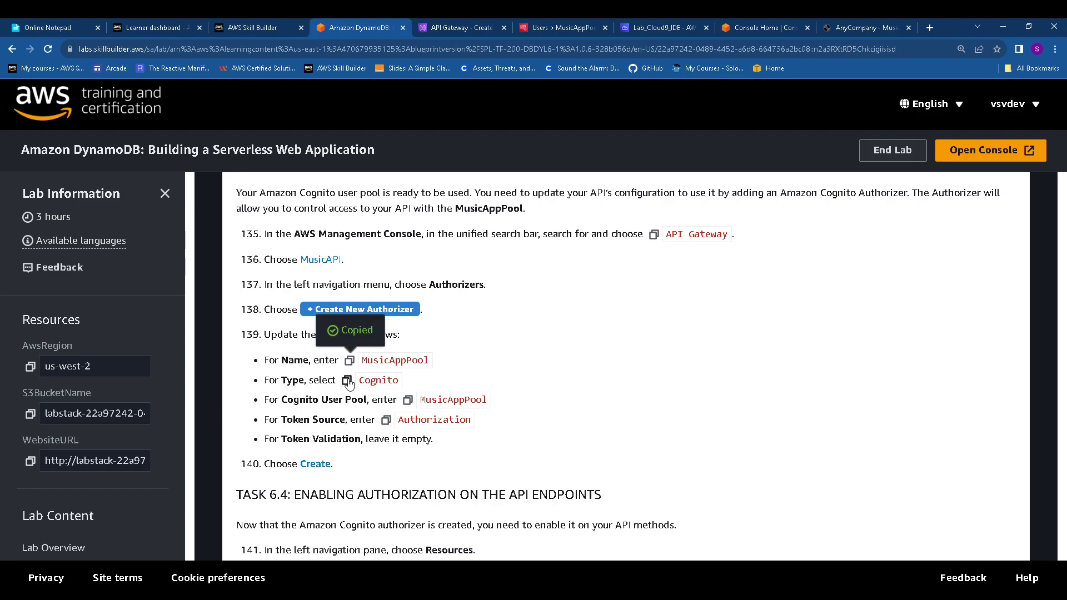
pyautogui.click(470, 25)
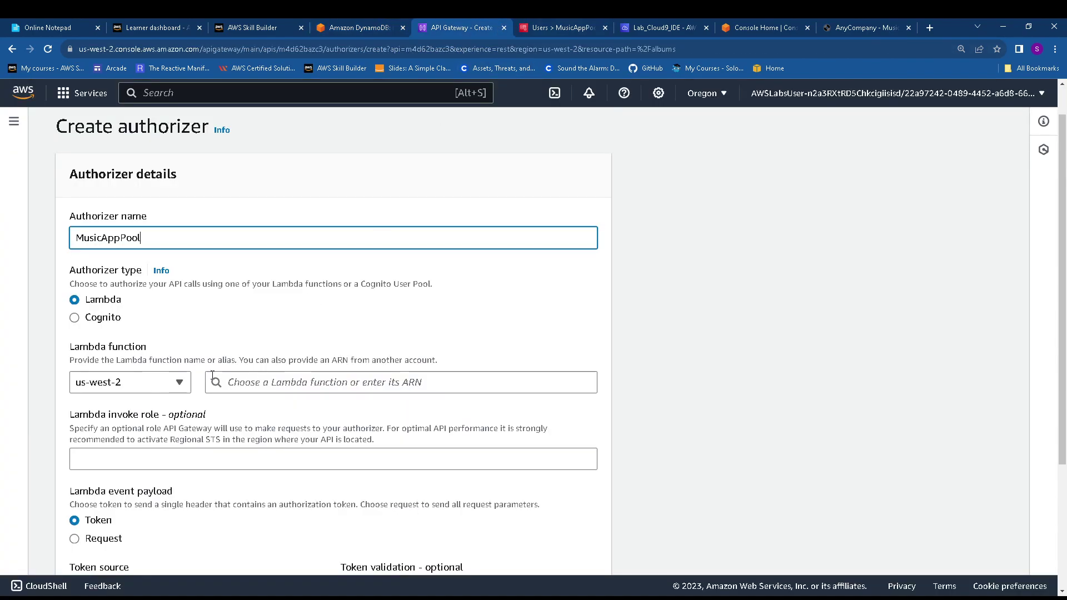
pyautogui.click(78, 317)
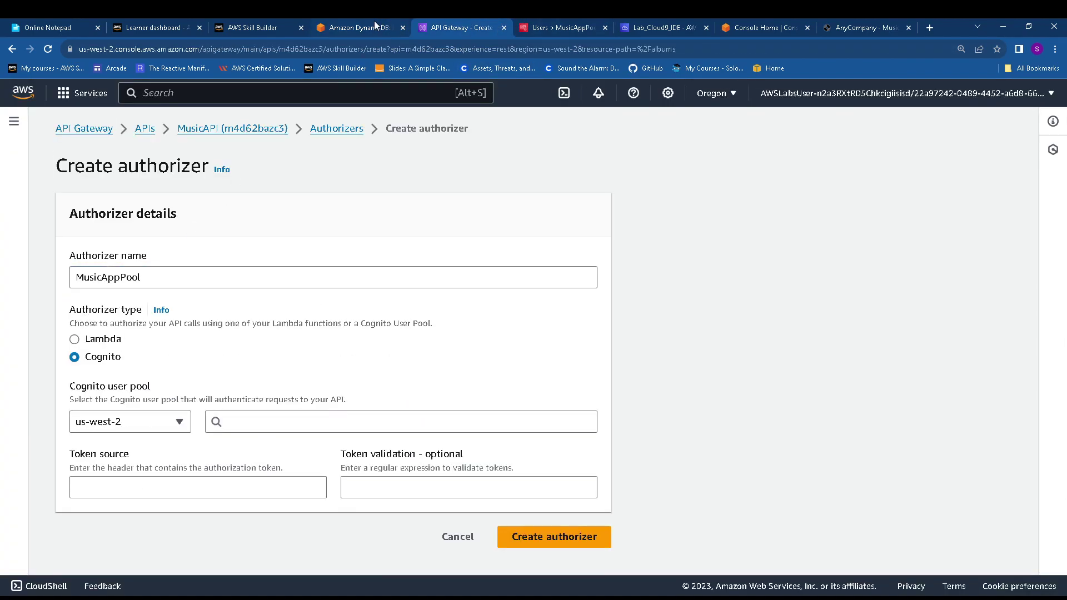
# Select the MusicAppPool user pool, set token source to Authorization, and create the authorizer
pyautogui.click(375, 22)
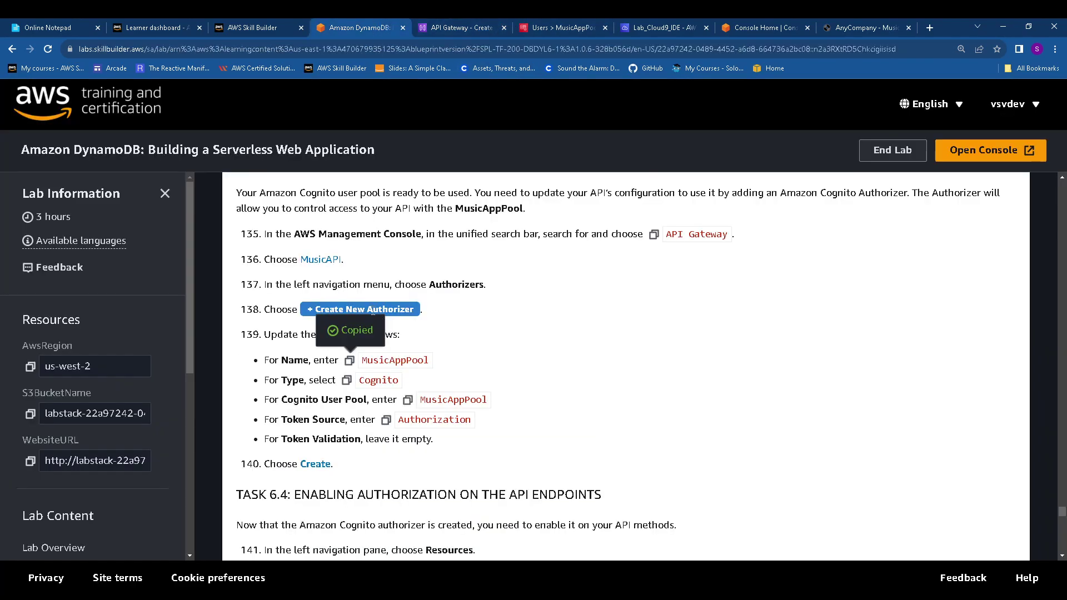
pyautogui.click(409, 400)
pyautogui.click(470, 25)
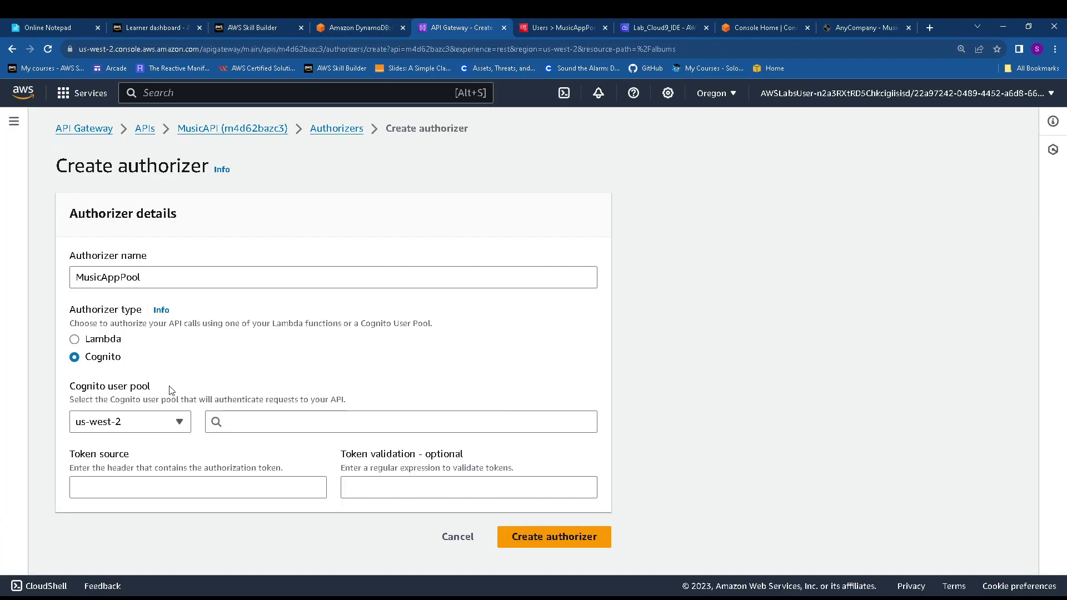
pyautogui.click(232, 421)
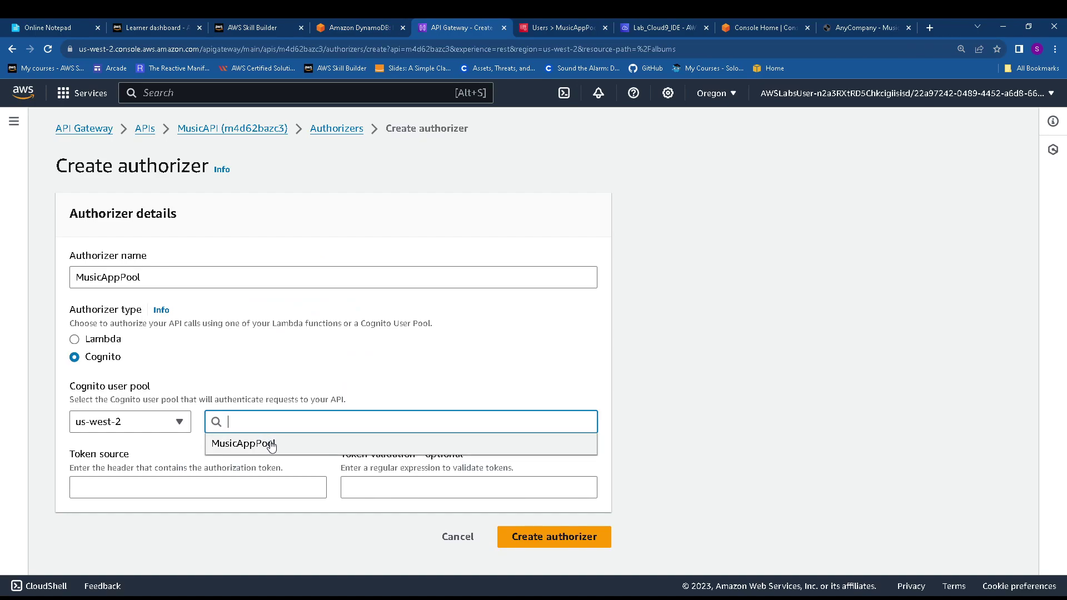
pyautogui.click(239, 443)
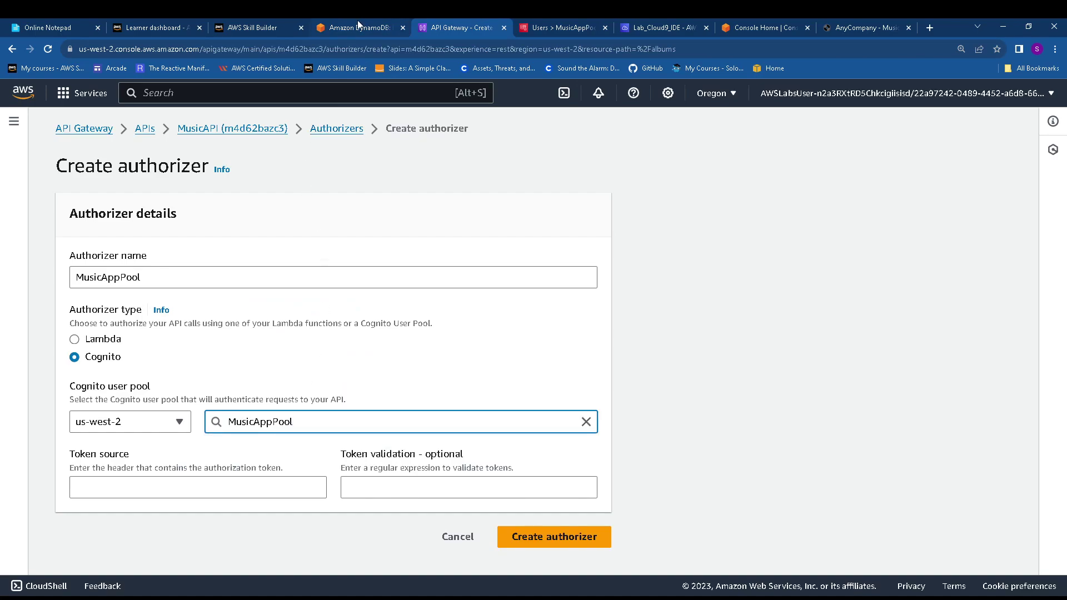
pyautogui.click(358, 20)
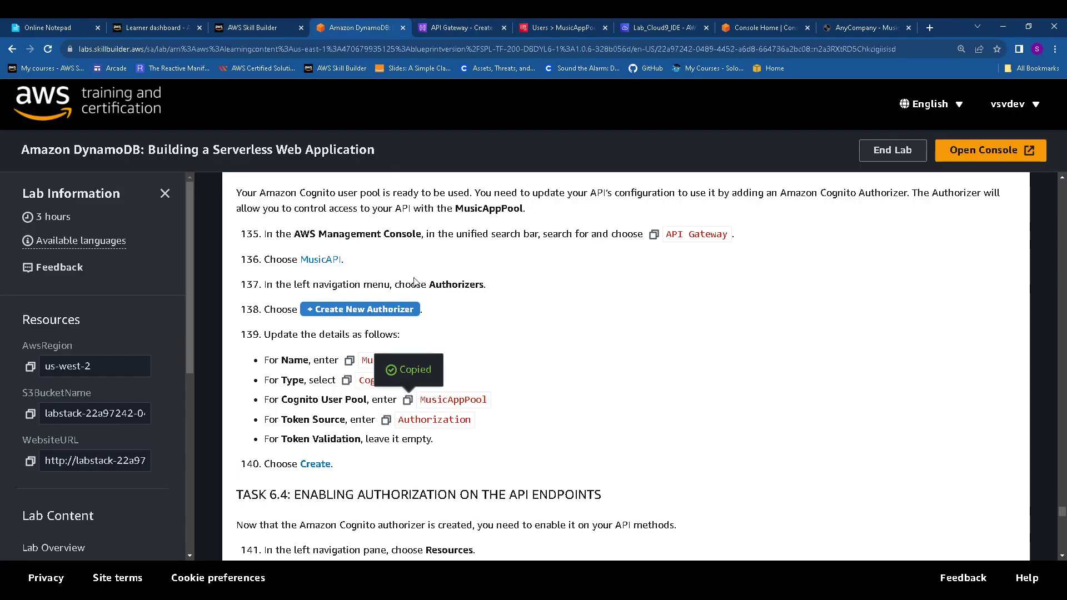
pyautogui.click(386, 420)
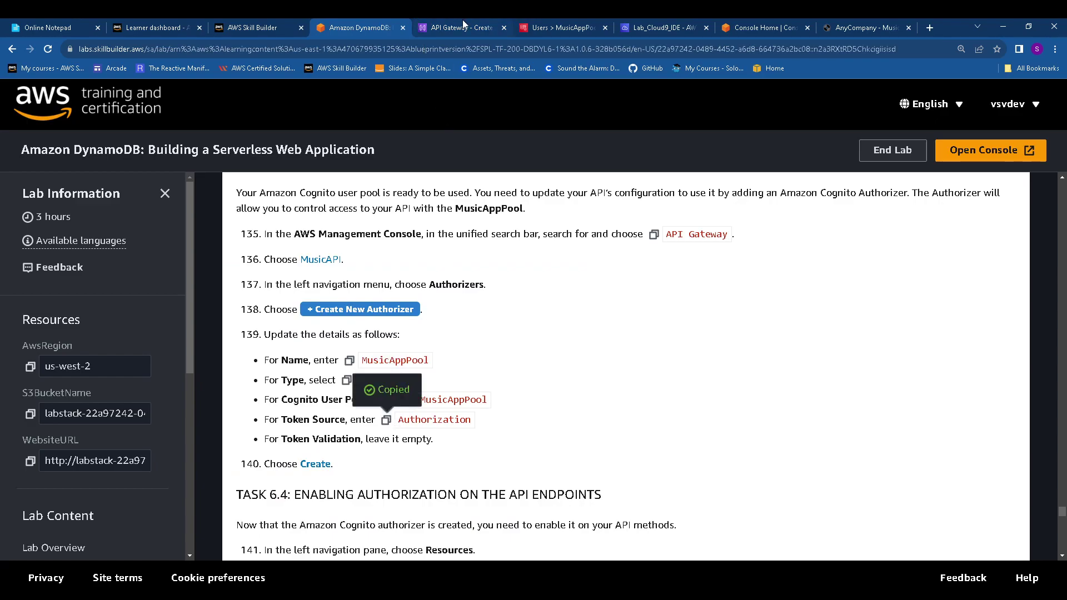
pyautogui.click(463, 23)
pyautogui.click(123, 489)
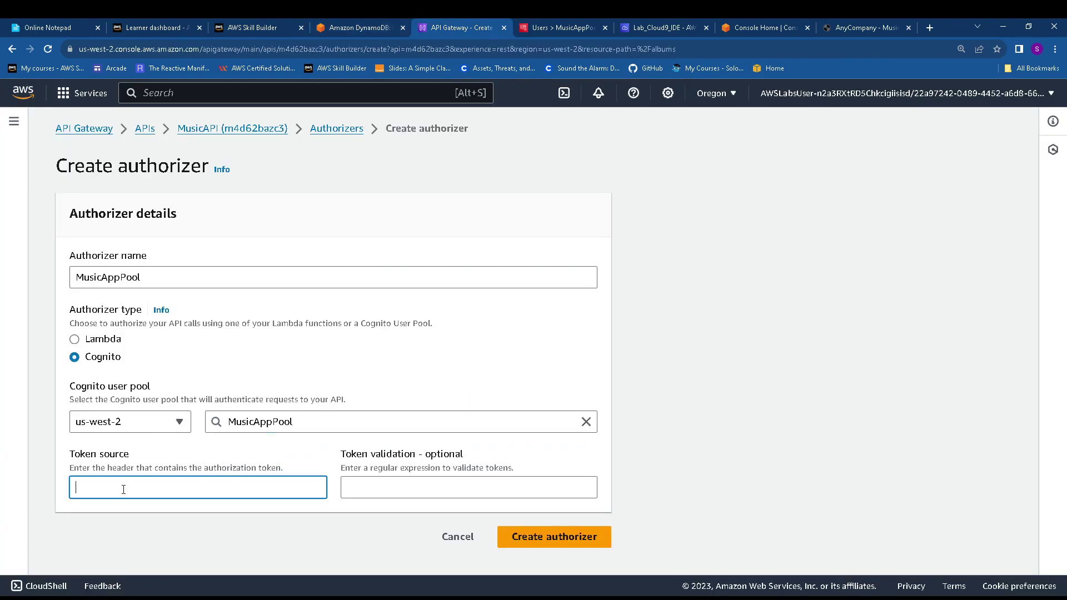
pyautogui.hotkey('ctrl', 'v')
pyautogui.click(362, 28)
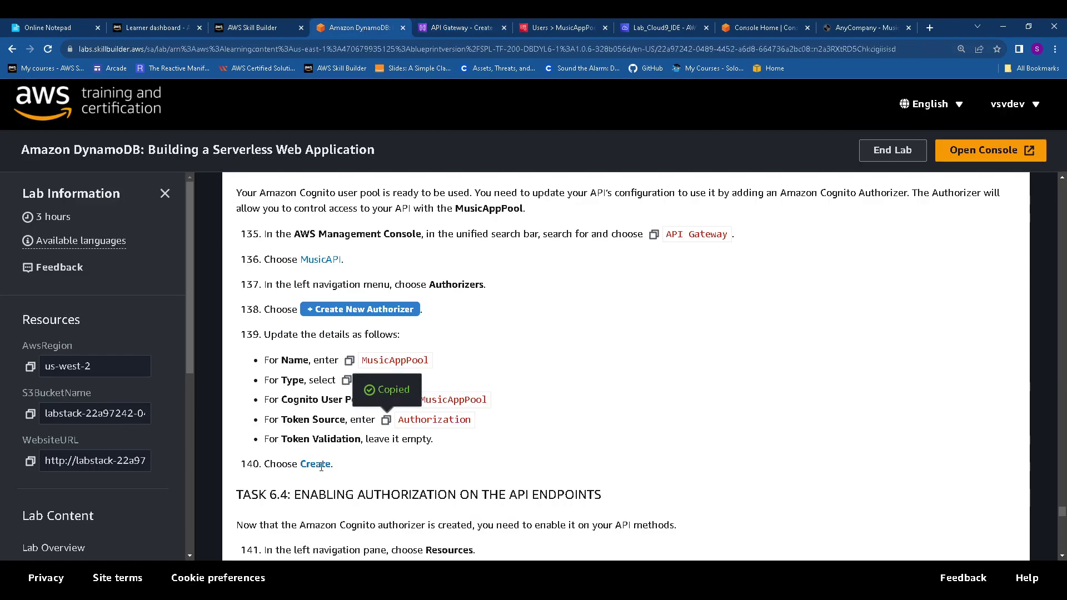
pyautogui.click(472, 29)
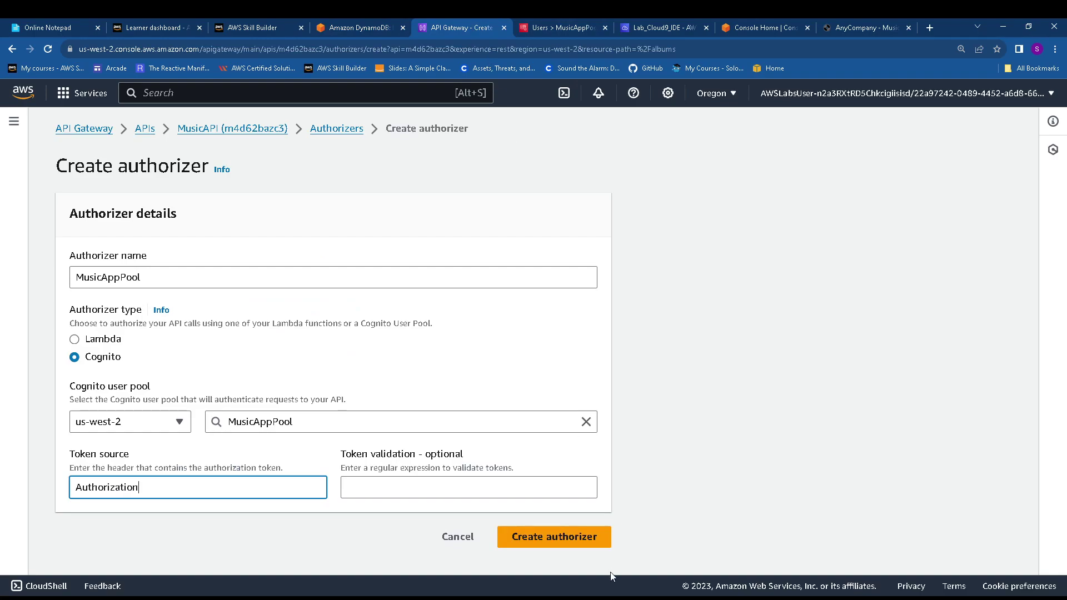
pyautogui.click(563, 543)
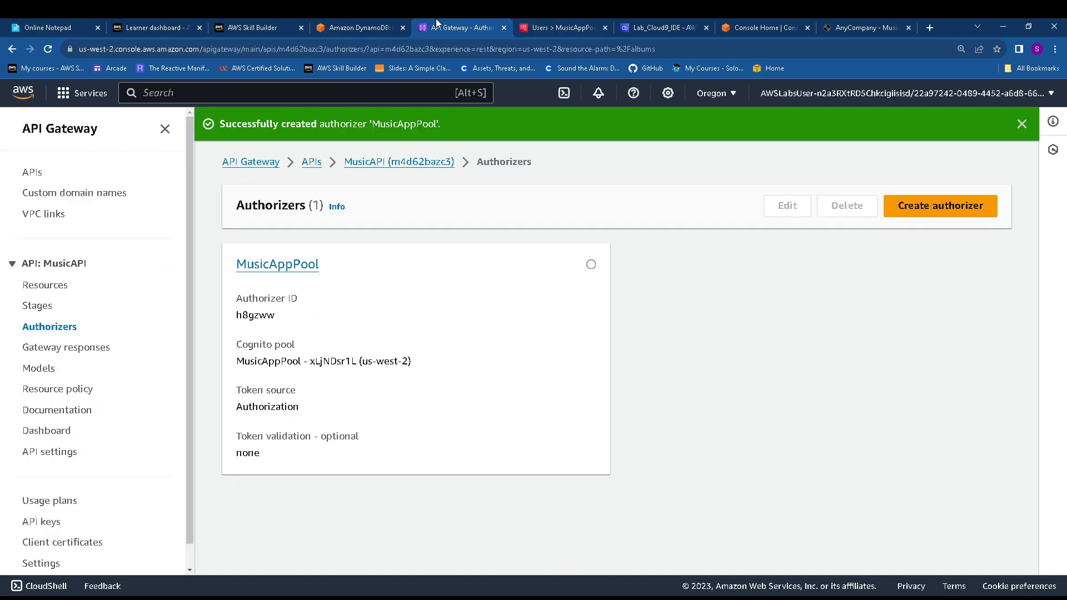
pyautogui.click(351, 29)
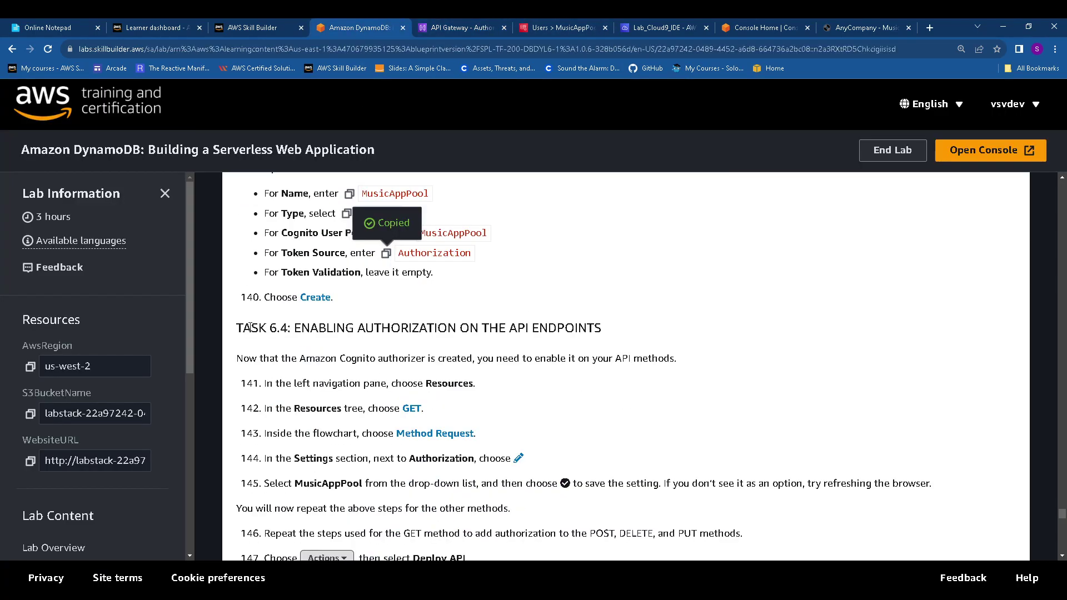
pyautogui.moveTo(250, 328); pyautogui.dragTo(612, 329)
pyautogui.scroll(-1, 436, 399)
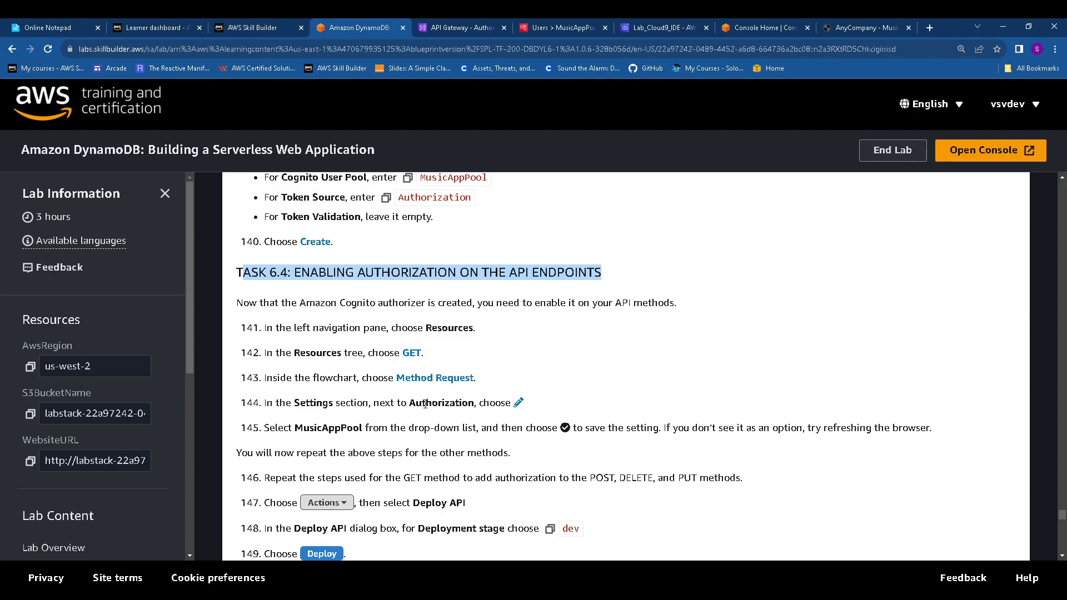
pyautogui.click(448, 27)
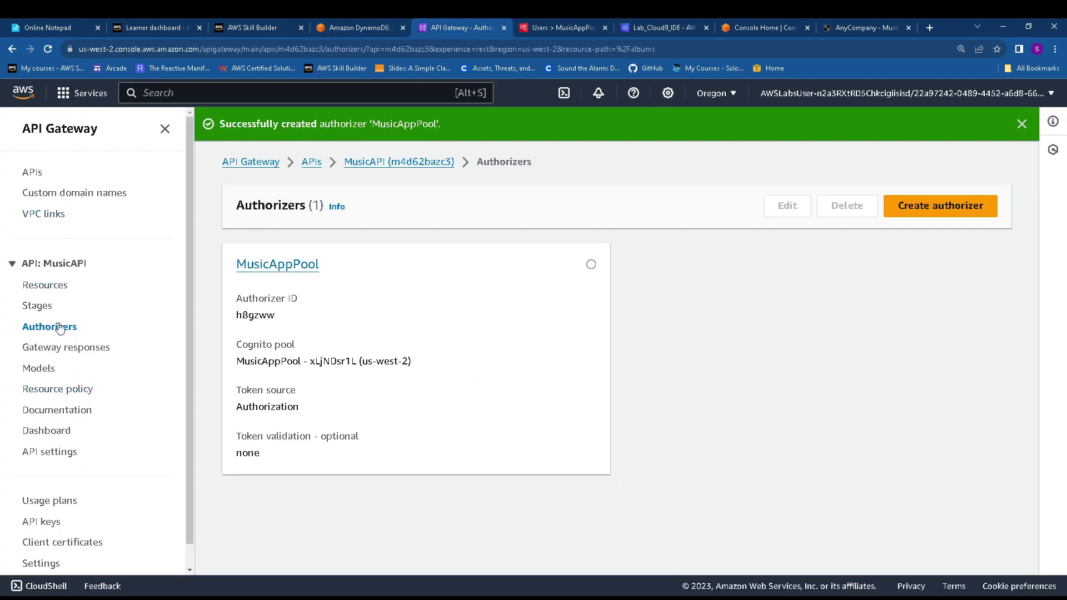
# Open the /albums GET method and view its Method request settings, where Authorization is NONE
pyautogui.click(47, 285)
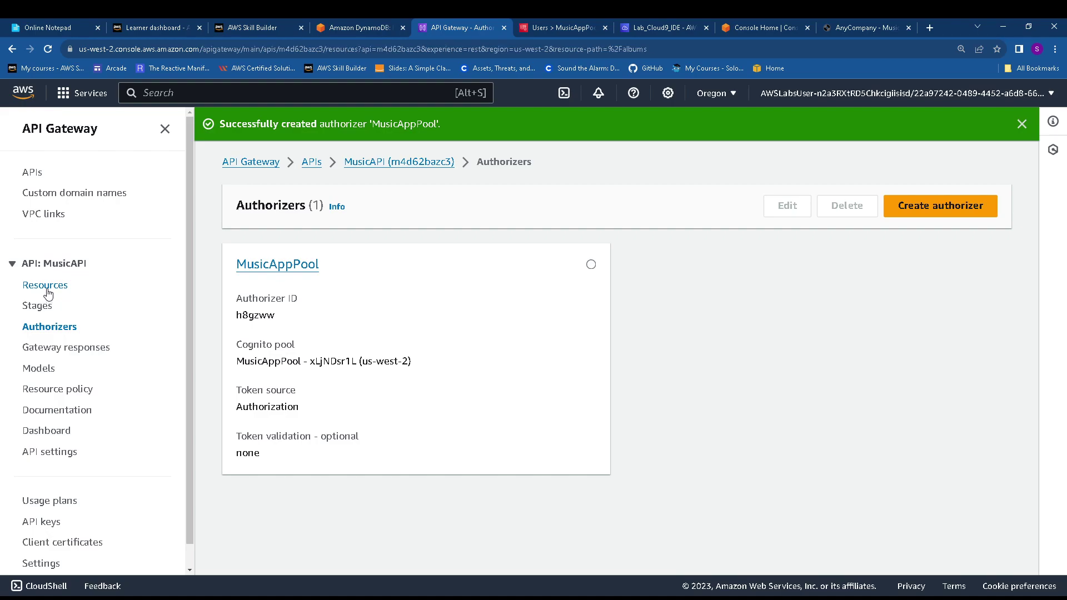
pyautogui.click(295, 367)
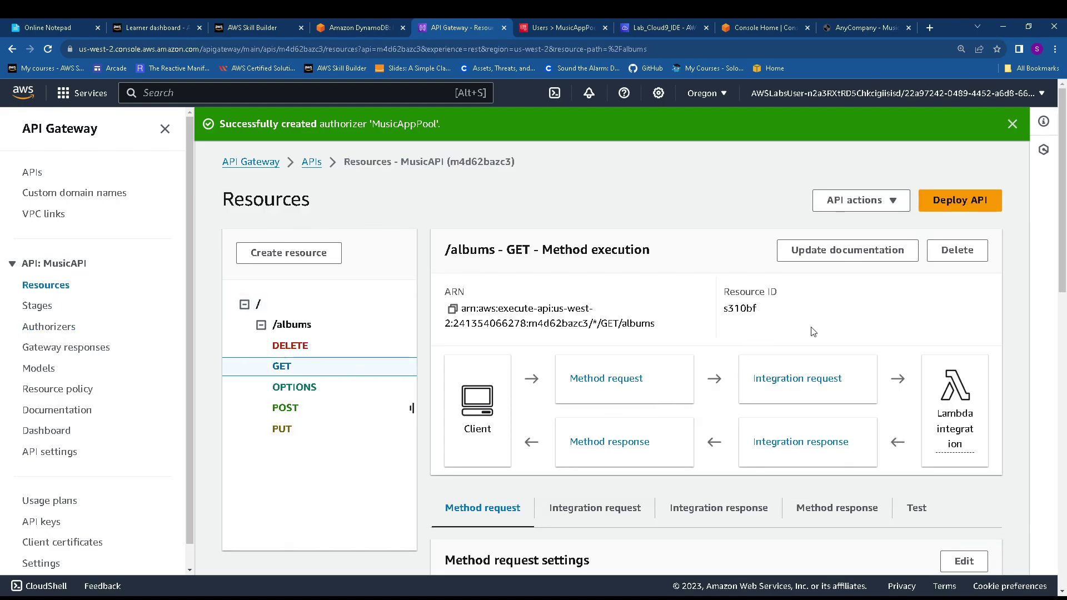
pyautogui.scroll(-1, 750, 352)
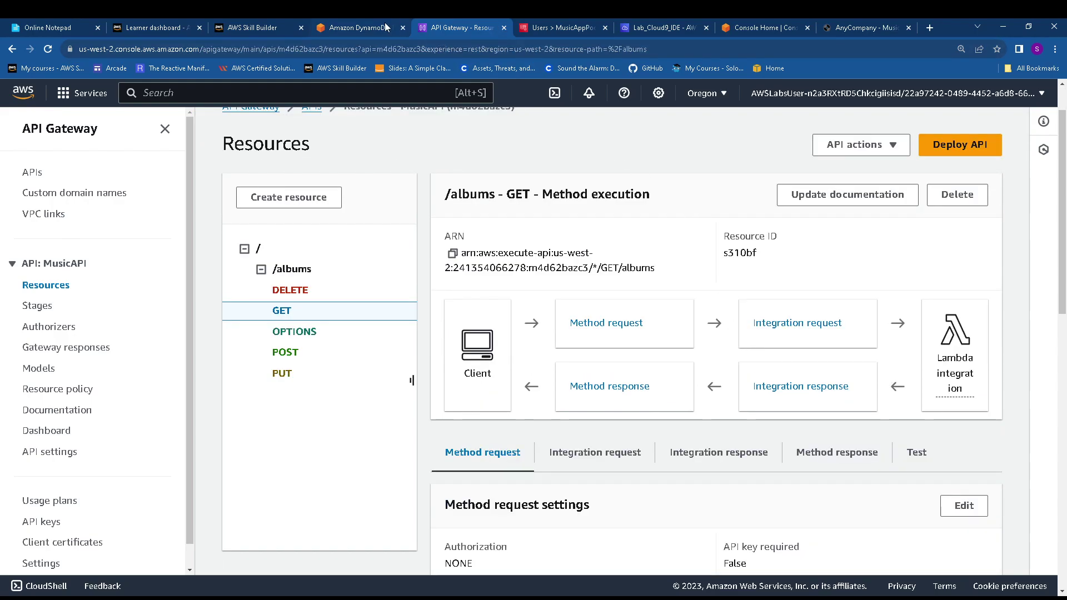
pyautogui.click(354, 29)
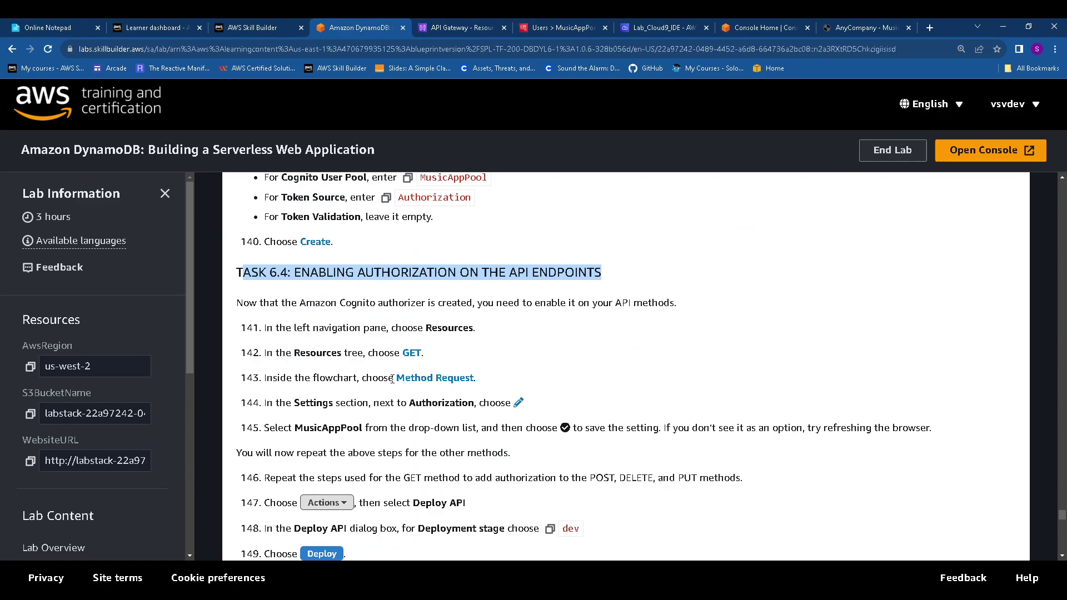
pyautogui.moveTo(392, 379); pyautogui.dragTo(477, 379)
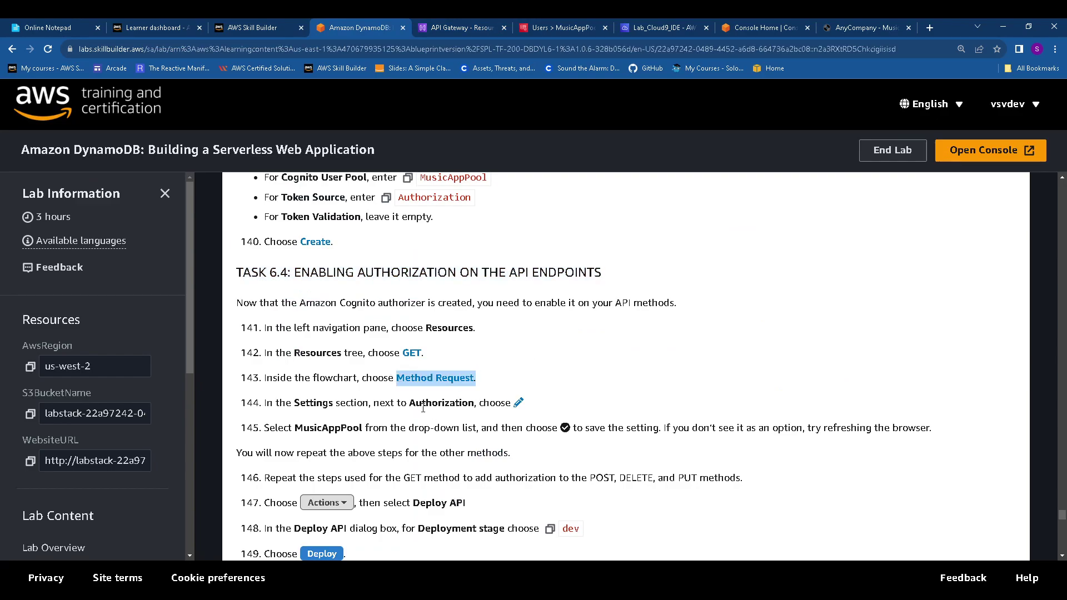
pyautogui.click(480, 22)
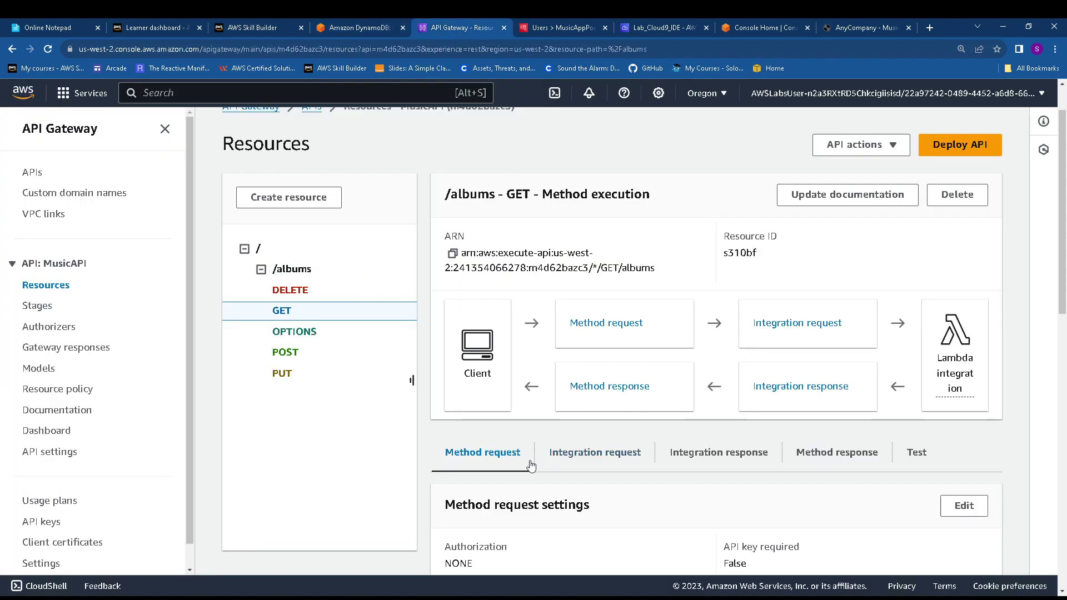
pyautogui.scroll(-4, 533, 466)
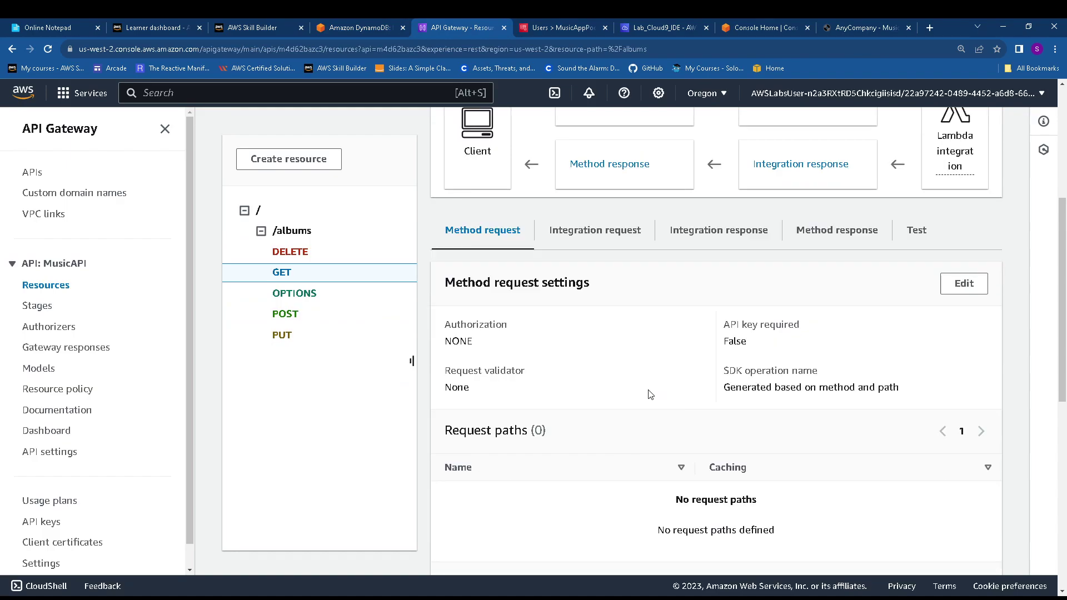
pyautogui.scroll(-1, 716, 411)
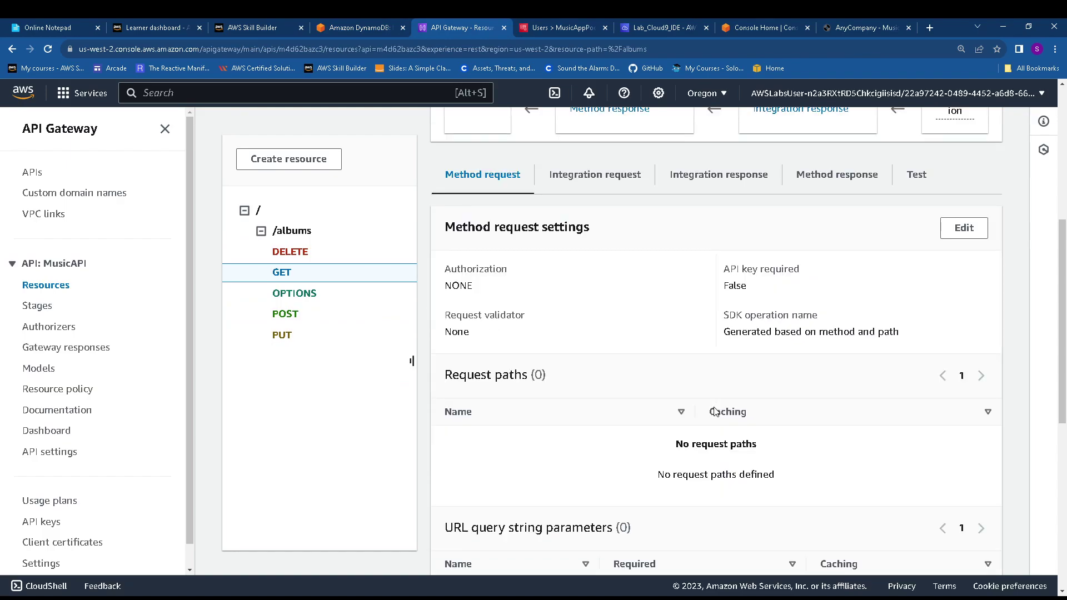
pyautogui.scroll(1, 934, 295)
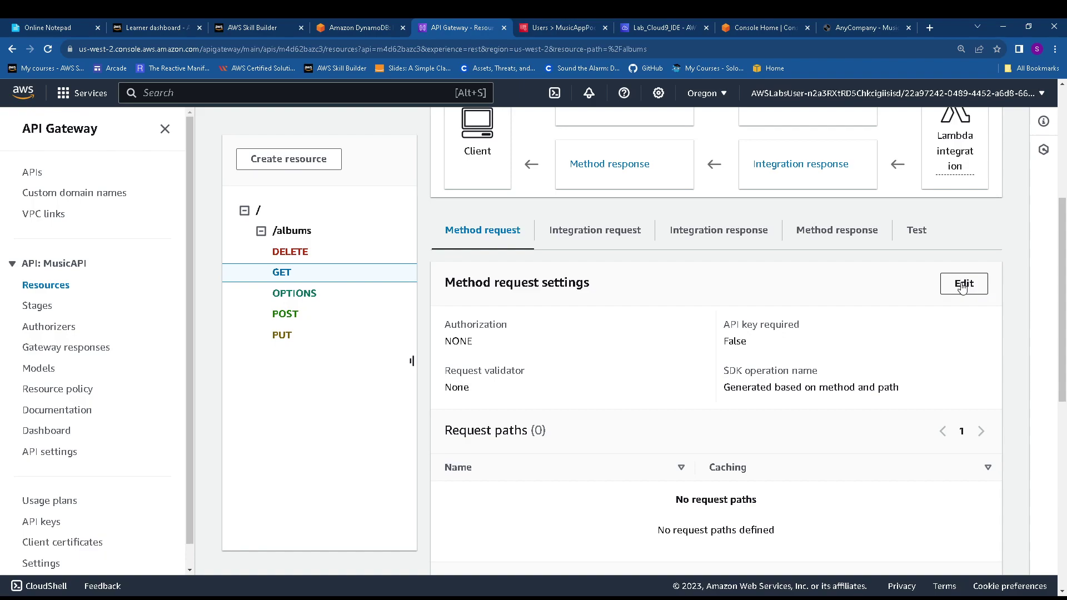
# Set the /albums GET method request's authorization to the MusicAppPool authorizer and save it
pyautogui.click(964, 282)
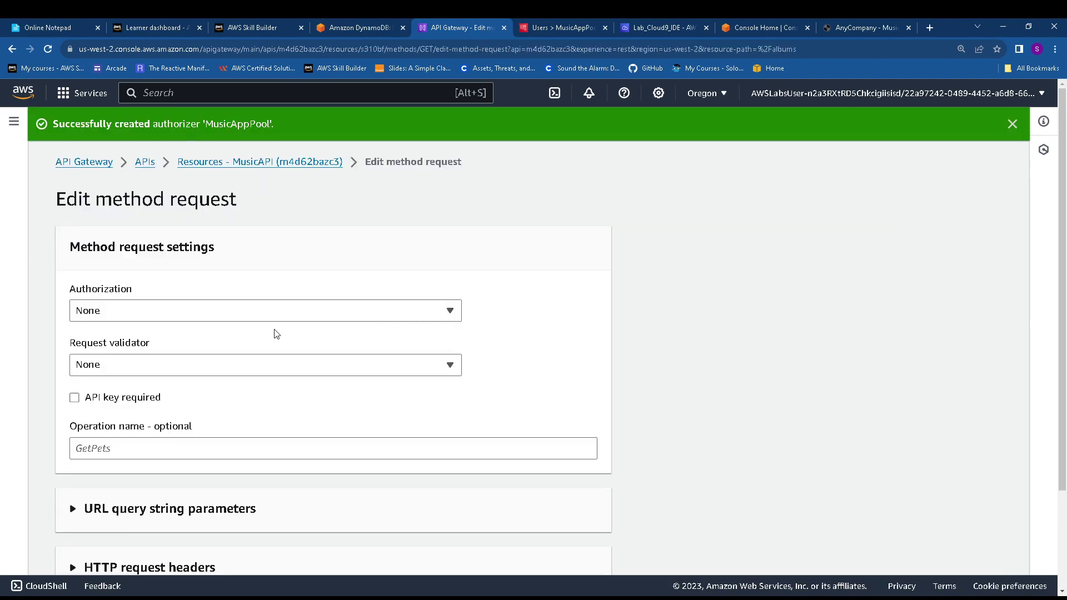
pyautogui.click(209, 314)
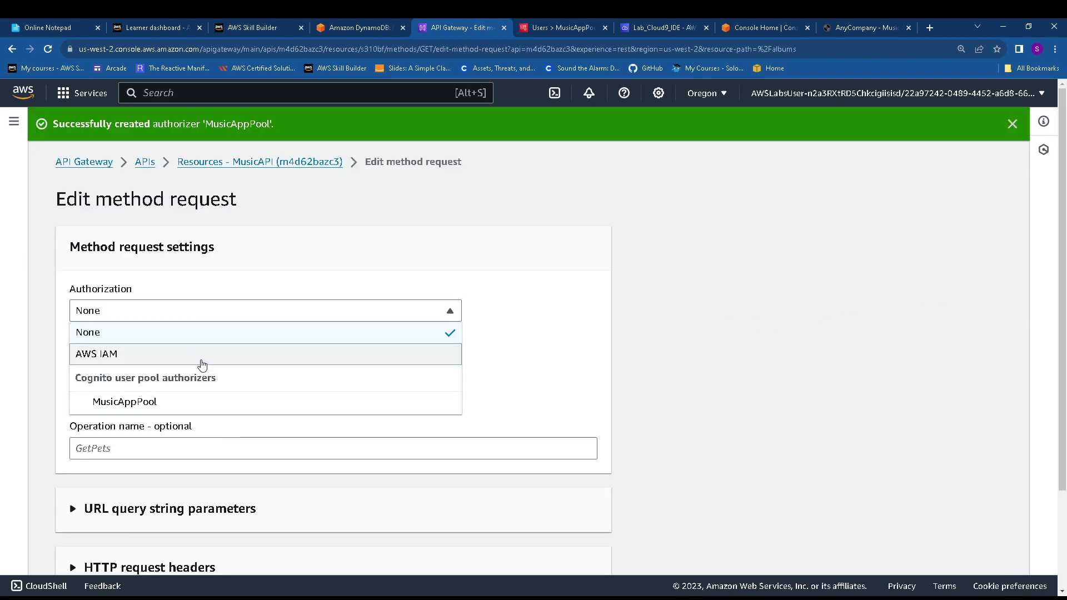
pyautogui.click(203, 403)
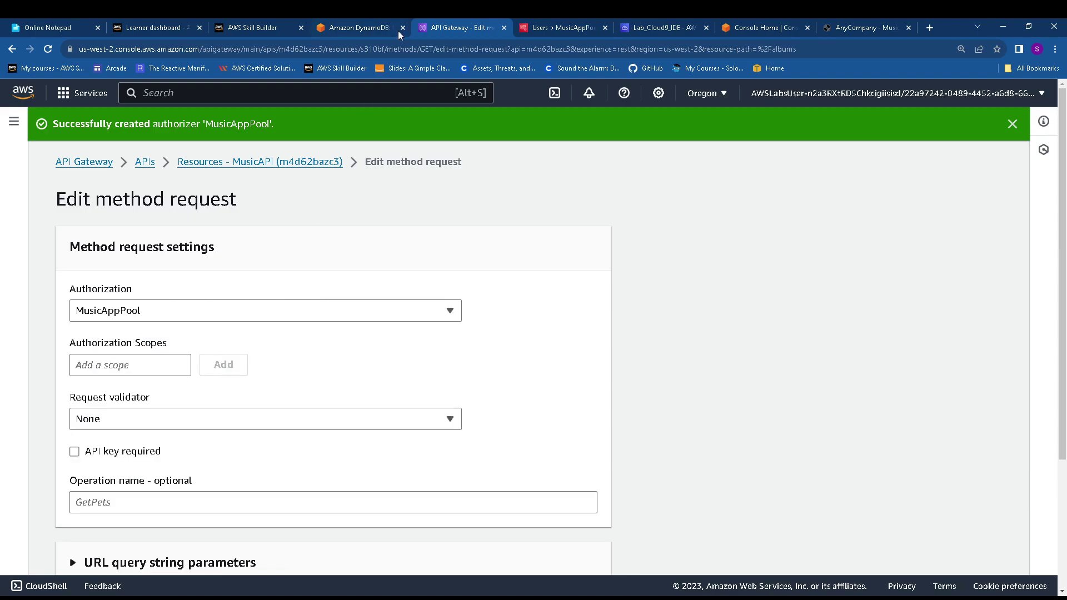
pyautogui.click(353, 26)
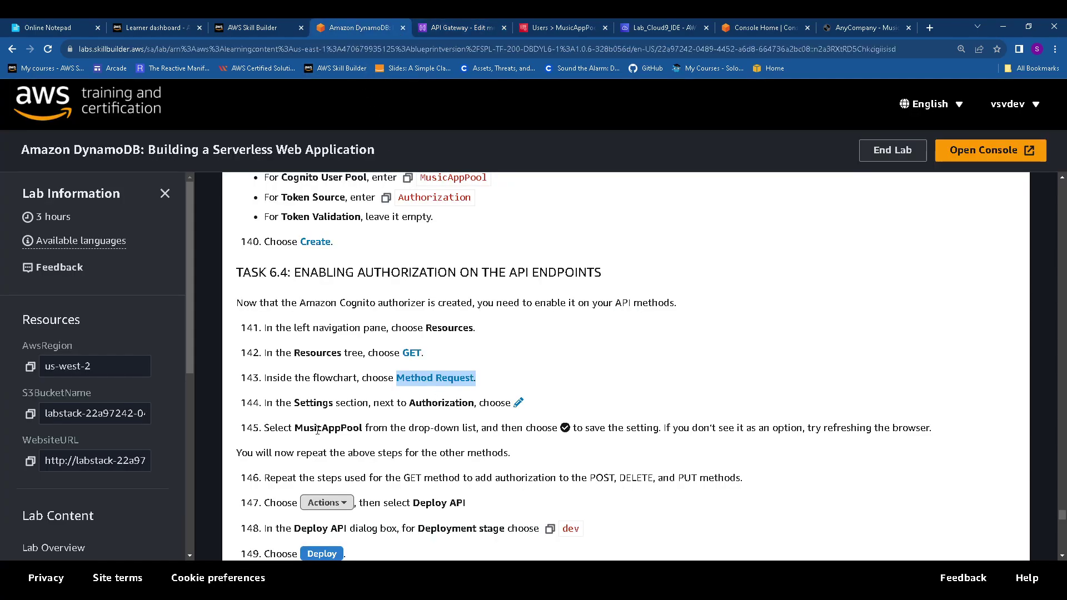
pyautogui.moveTo(303, 428); pyautogui.dragTo(390, 428)
pyautogui.scroll(-2, 426, 417)
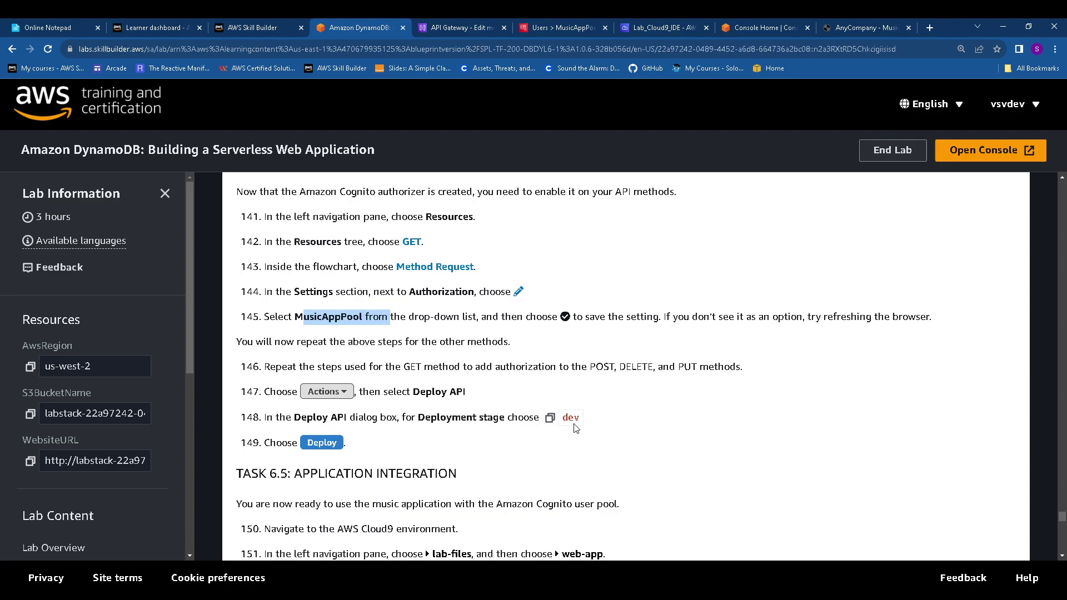
pyautogui.click(433, 22)
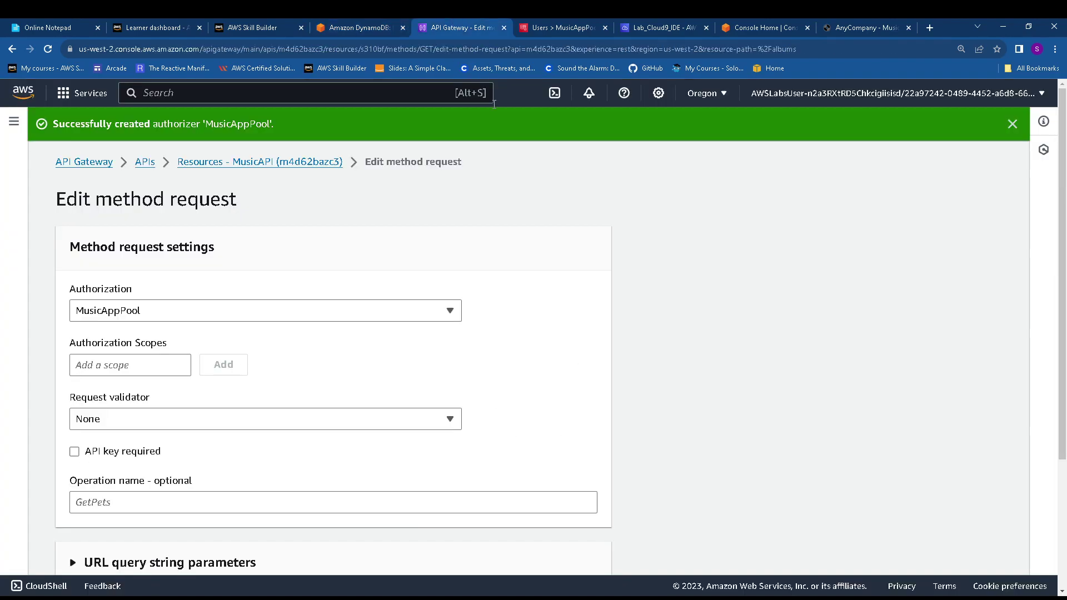
pyautogui.scroll(-3, 470, 361)
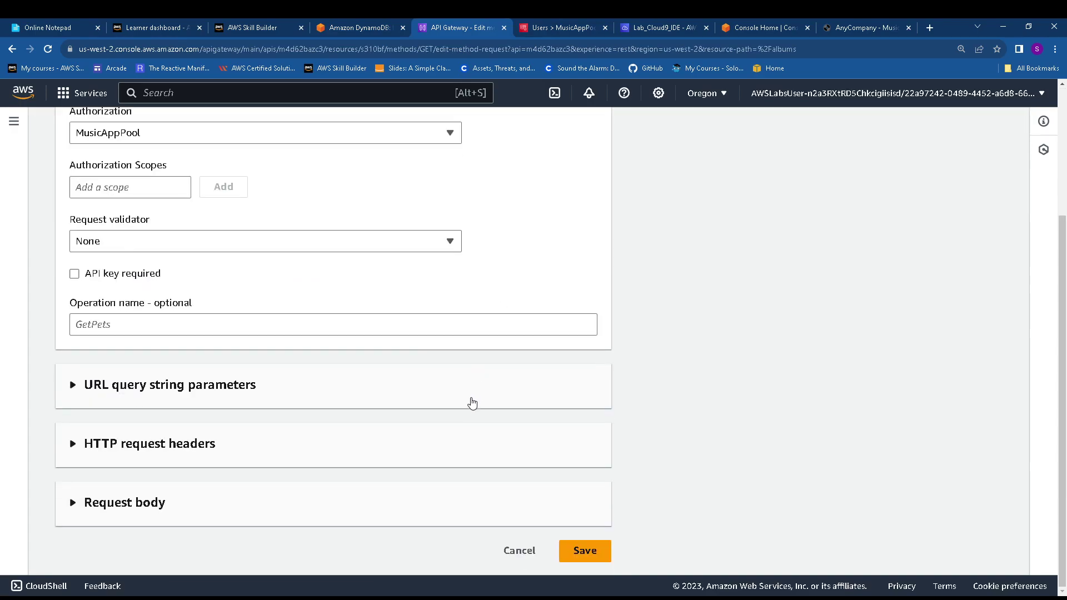
pyautogui.click(598, 553)
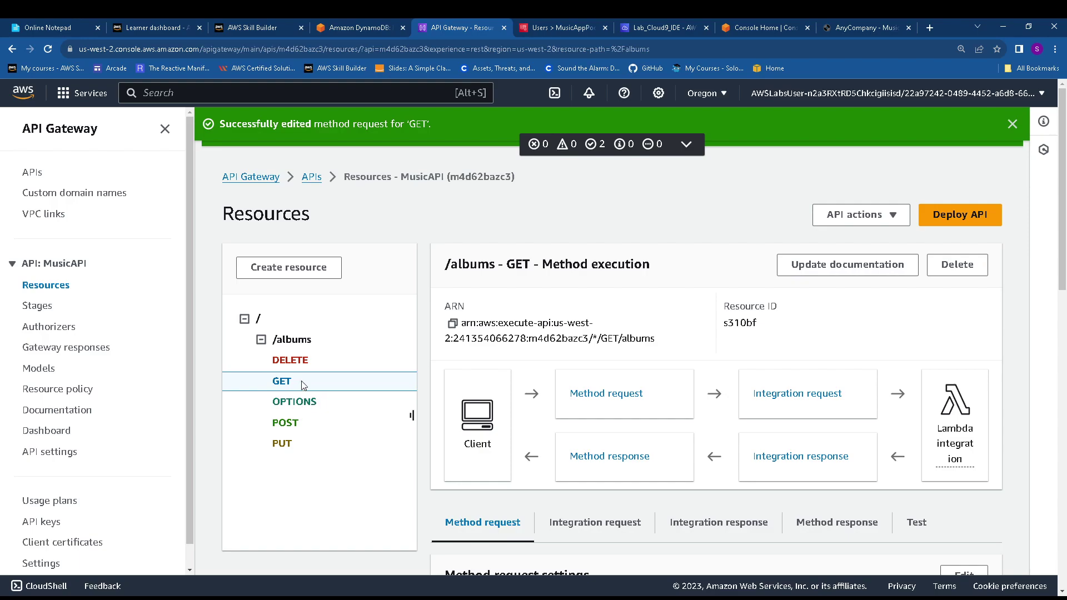
# Set the /albums DELETE method's authorization to MusicAppPool and save
pyautogui.click(291, 361)
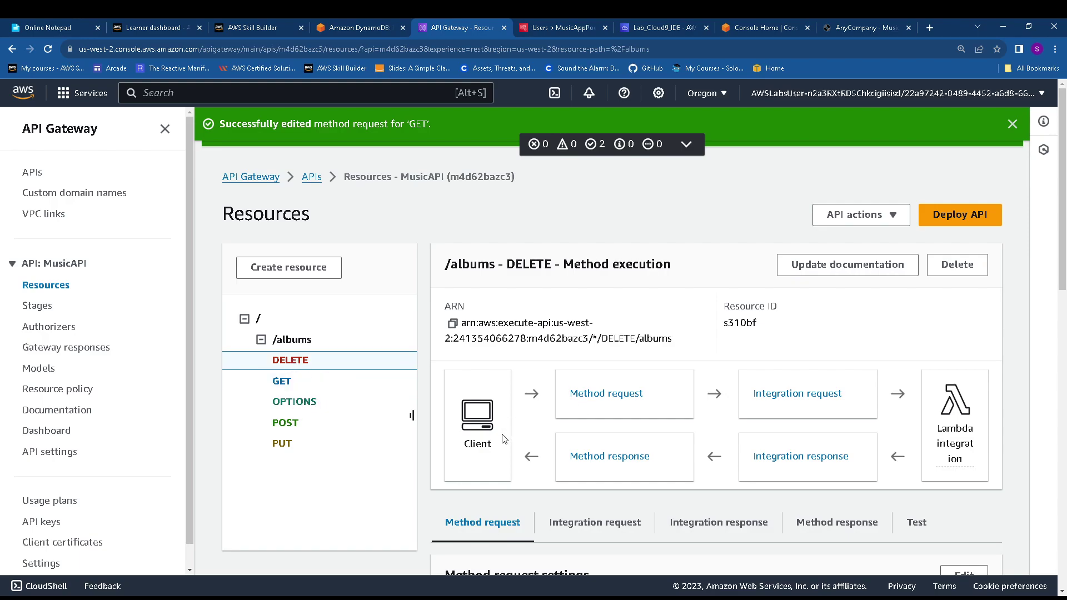
pyautogui.scroll(-4, 687, 460)
pyautogui.click(964, 354)
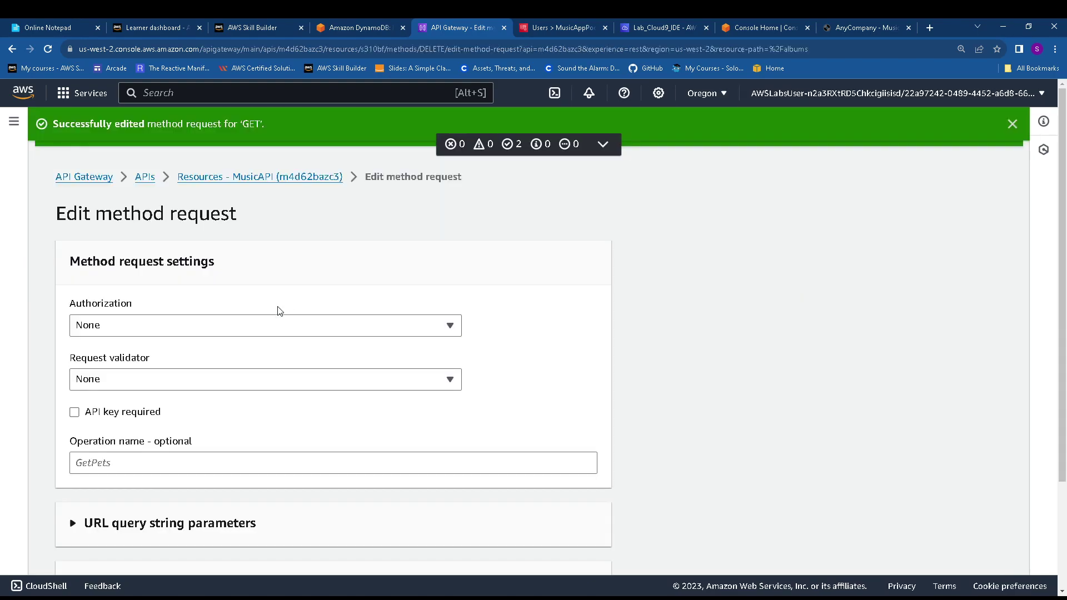
pyautogui.click(253, 333)
pyautogui.click(216, 412)
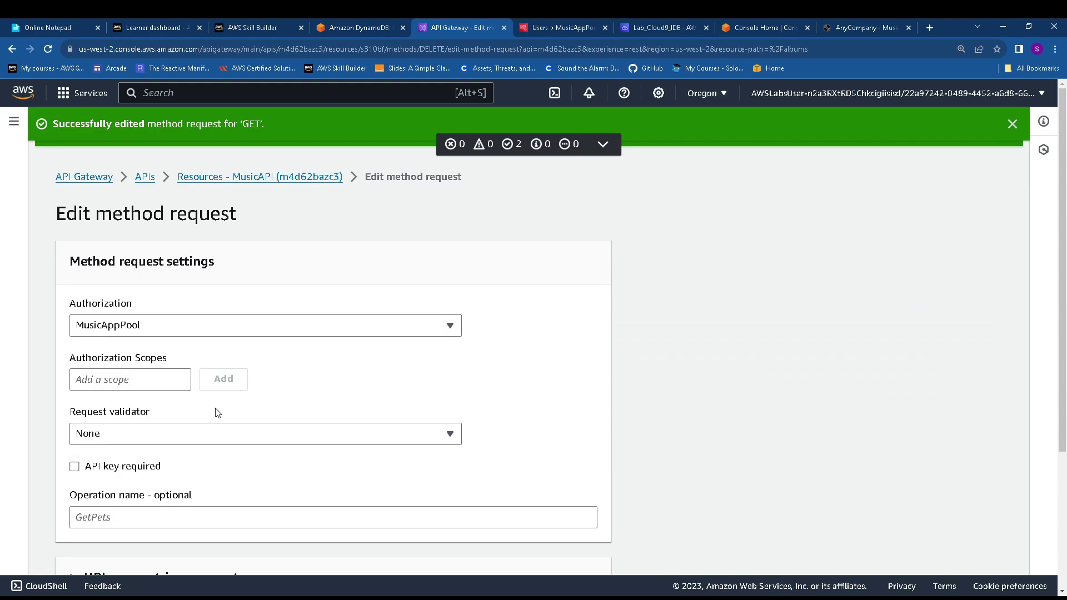
pyautogui.scroll(-4, 646, 499)
pyautogui.click(590, 551)
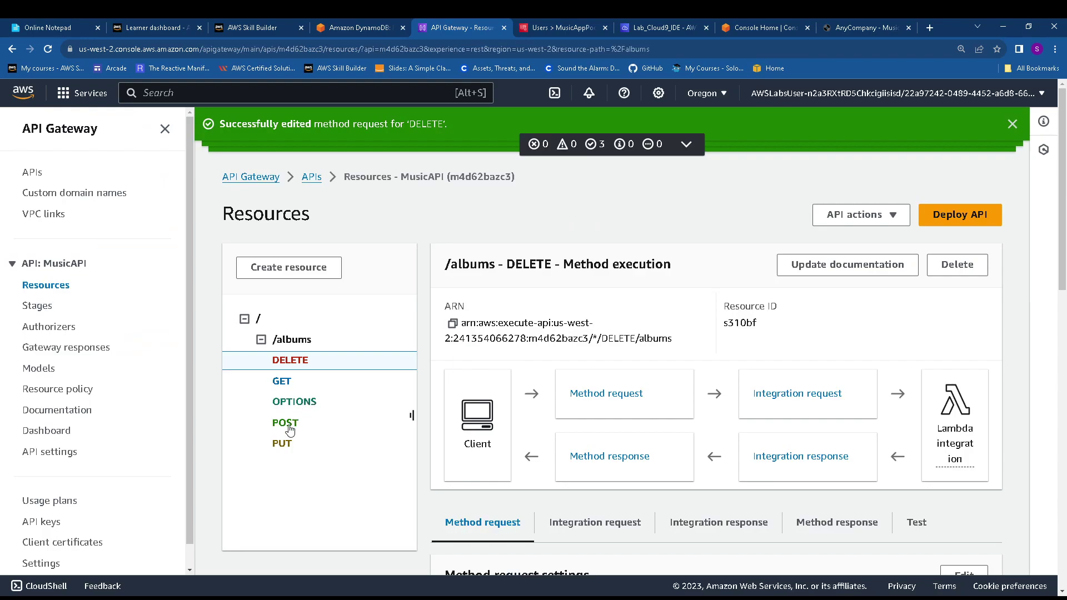
# Set the /albums OPTIONS method's authorization to MusicAppPool and save
pyautogui.click(291, 404)
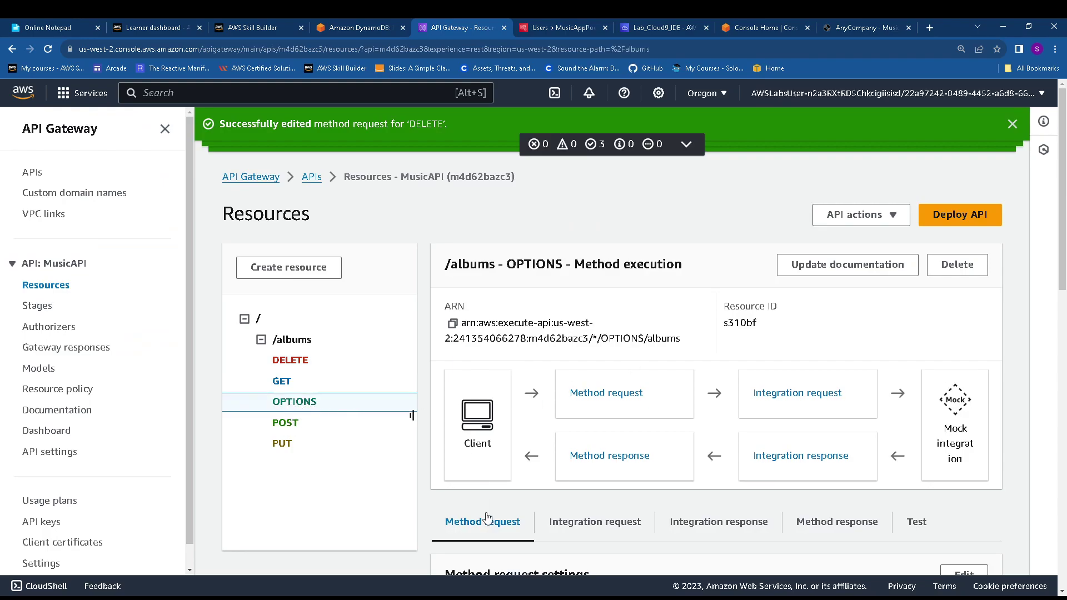
pyautogui.scroll(-4, 811, 455)
pyautogui.click(967, 353)
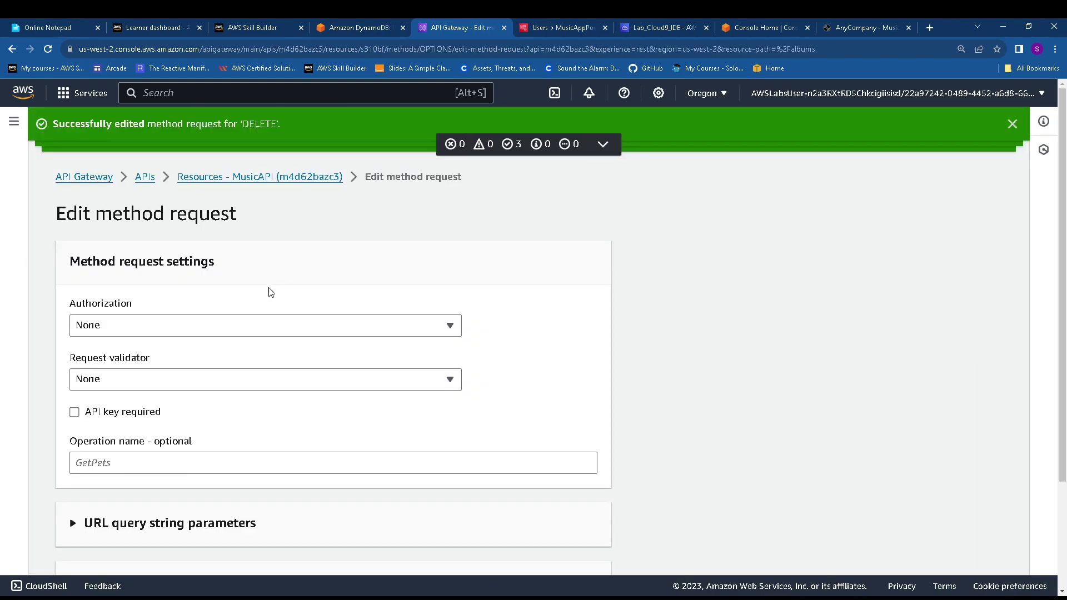
pyautogui.click(185, 327)
pyautogui.click(185, 418)
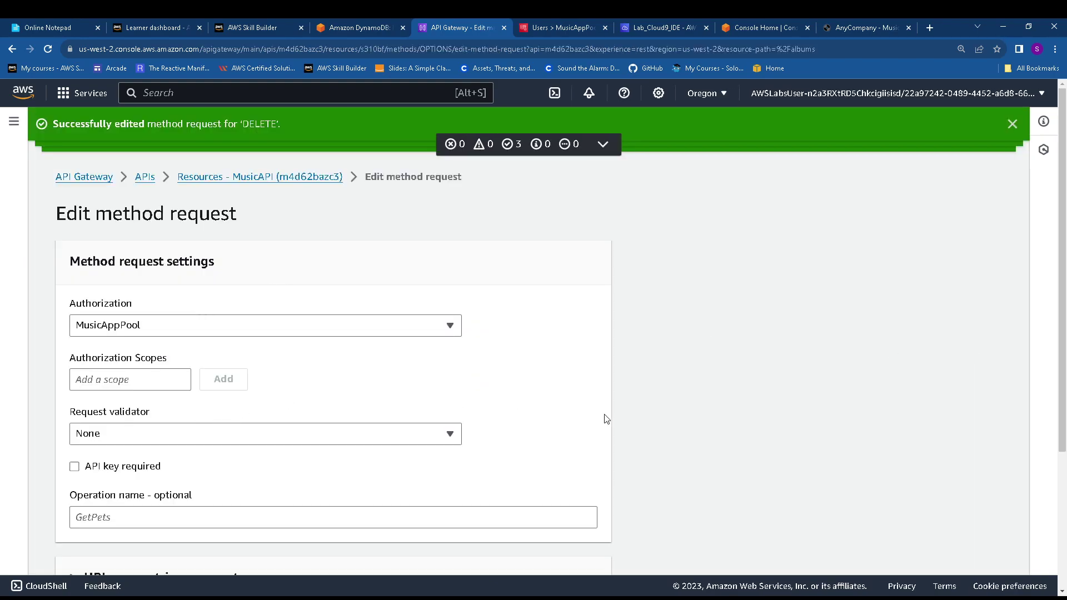
pyautogui.scroll(-3, 633, 487)
pyautogui.click(600, 549)
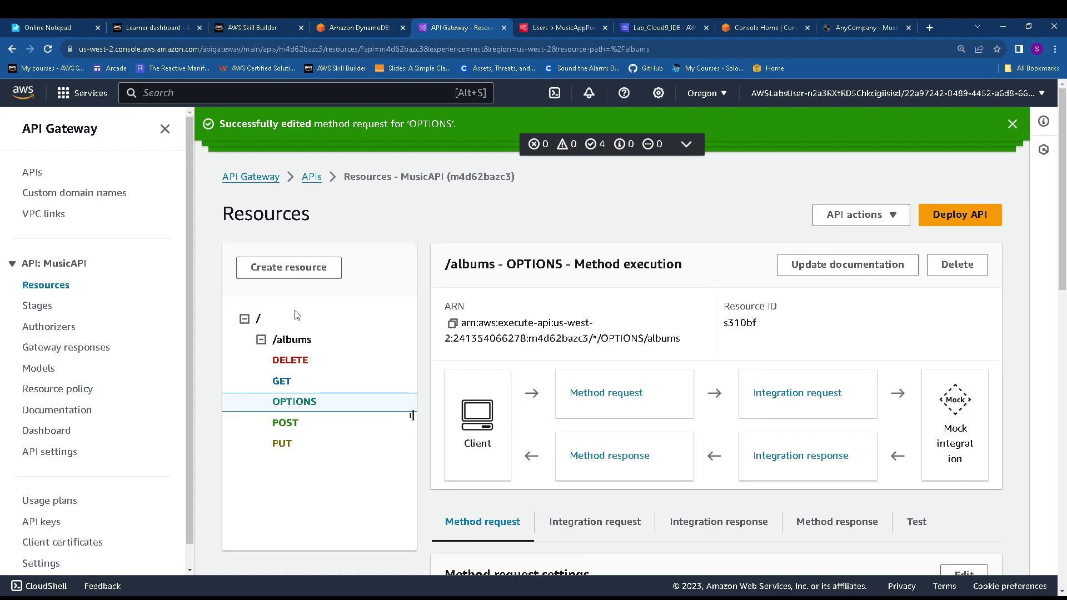
# Set the /albums POST method's authorization to MusicAppPool and save
pyautogui.click(285, 423)
pyautogui.scroll(-3, 766, 381)
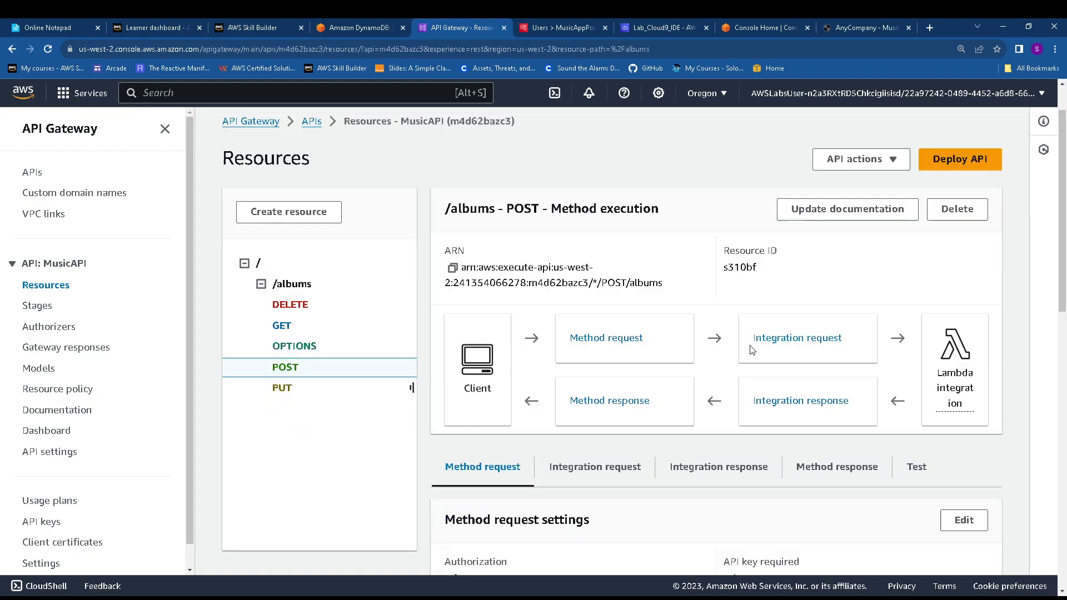
pyautogui.click(961, 408)
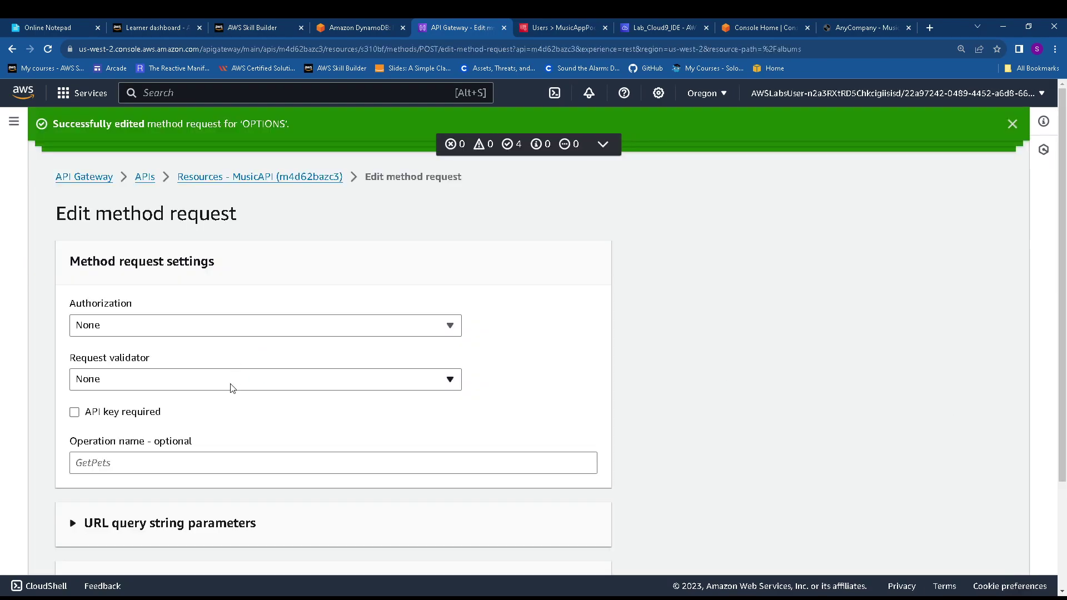
pyautogui.click(241, 326)
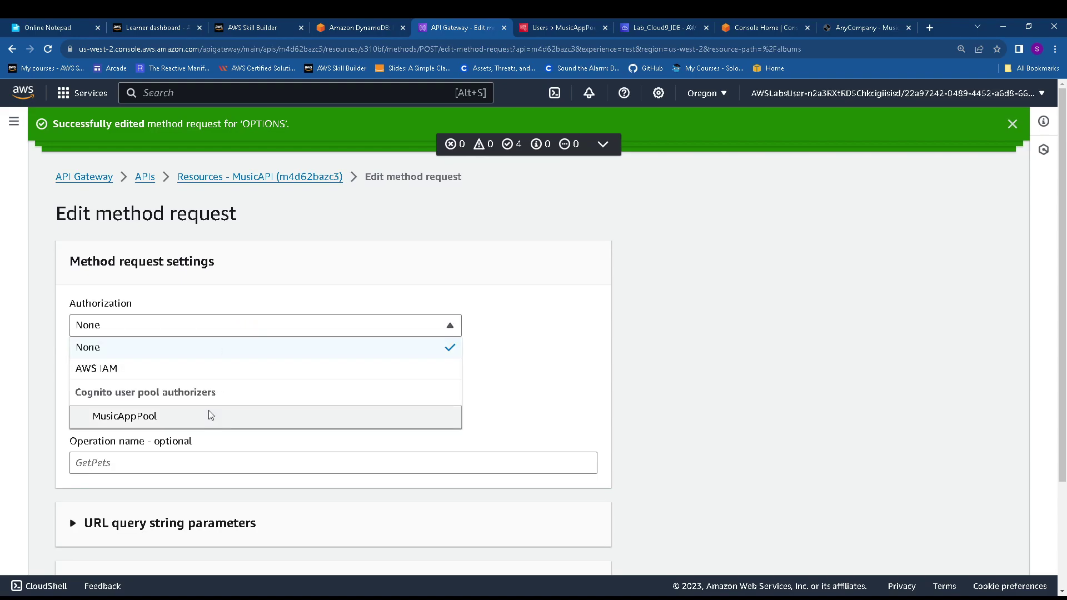
pyautogui.click(211, 416)
pyautogui.scroll(-2, 735, 474)
pyautogui.scroll(-2, 735, 474)
pyautogui.click(603, 552)
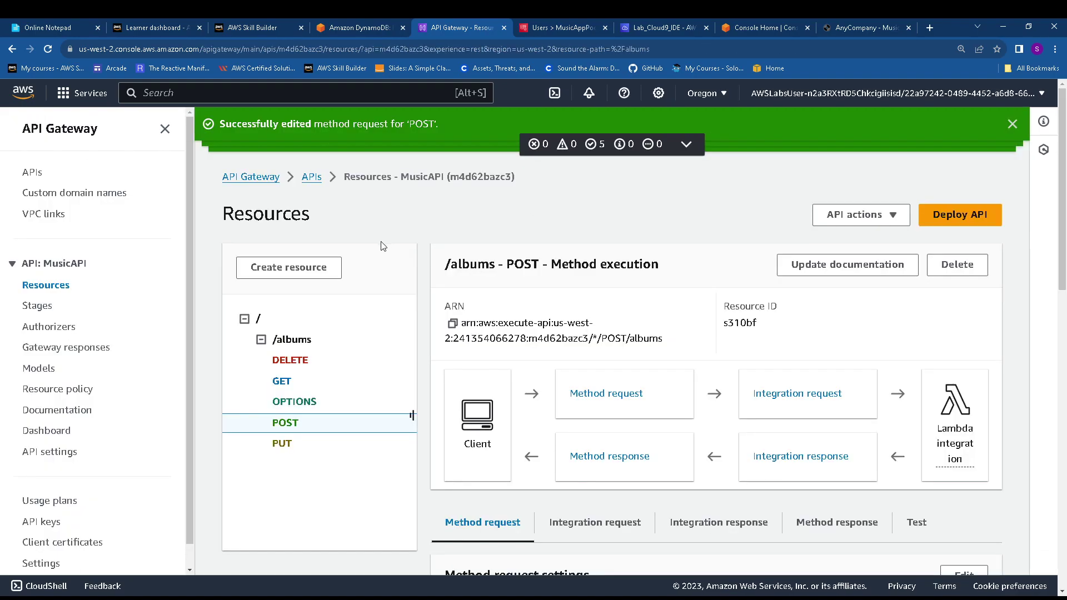
# Set the /albums PUT method's authorization to MusicAppPool and save
pyautogui.click(290, 445)
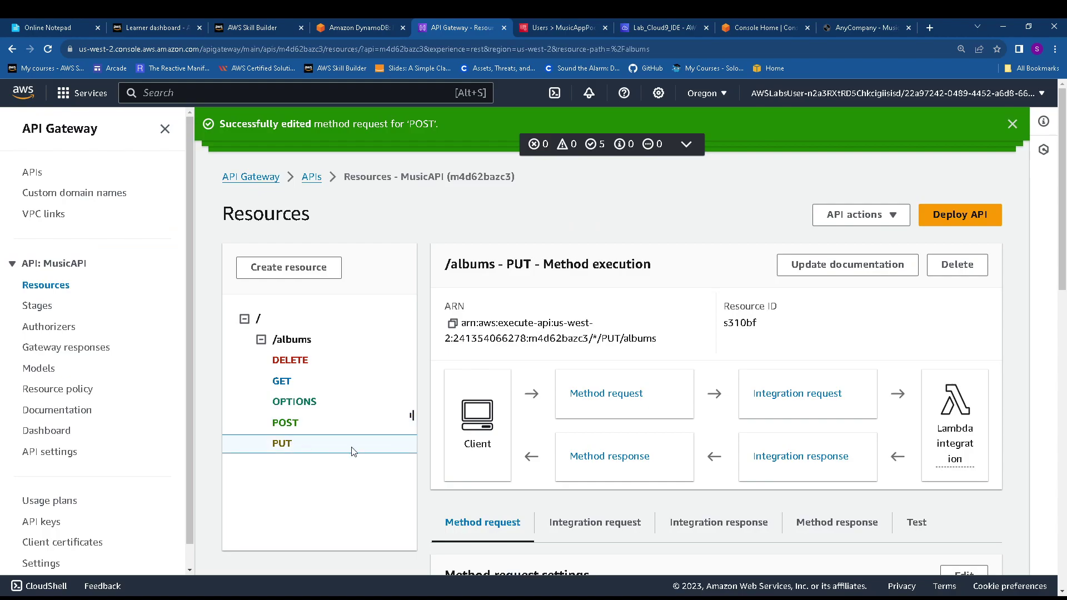
pyautogui.scroll(-3, 754, 342)
pyautogui.click(957, 408)
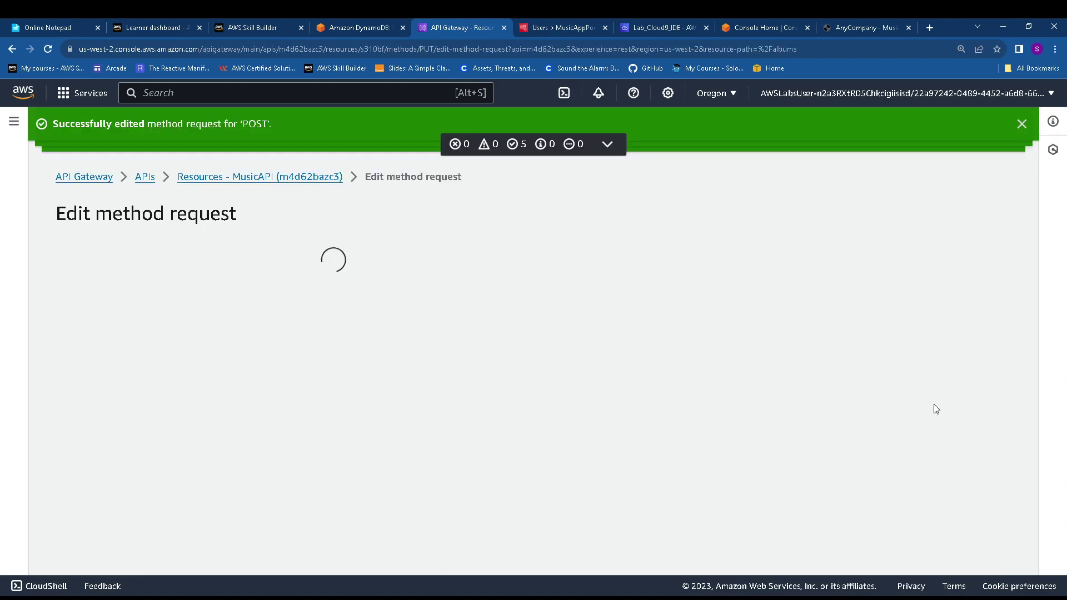
pyautogui.click(160, 327)
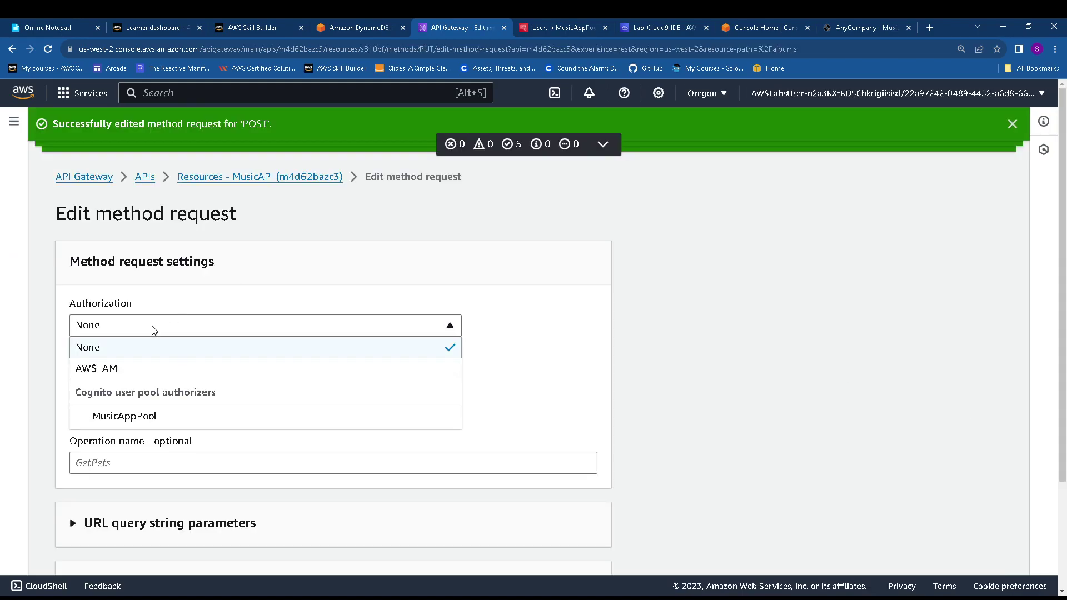
pyautogui.click(167, 413)
pyautogui.scroll(-4, 372, 415)
pyautogui.click(583, 551)
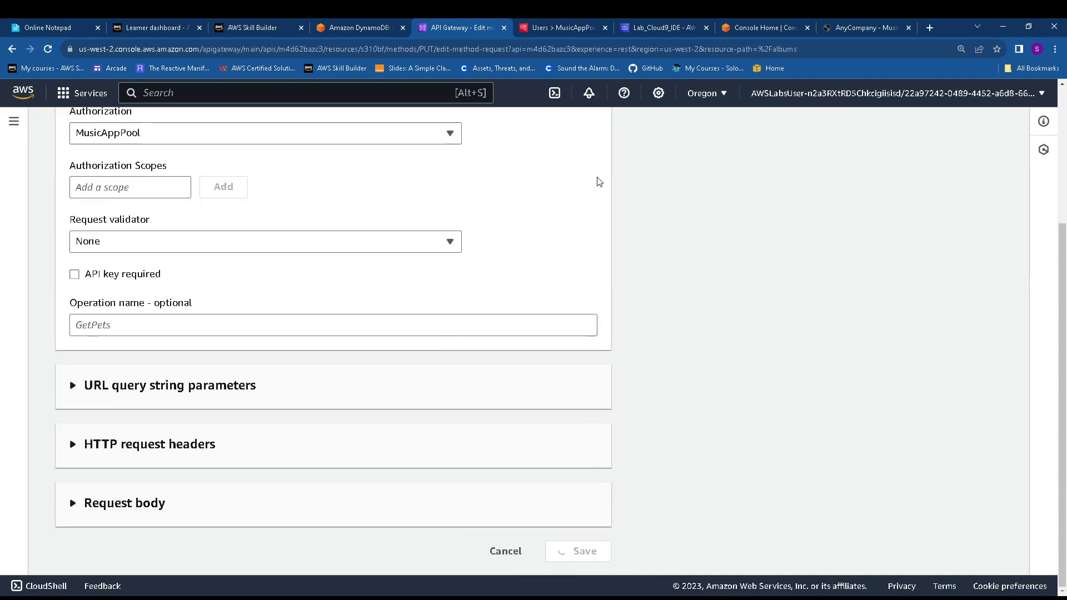
# Review the next steps in the lab instructions, then return to the MusicAPI resources
pyautogui.click(366, 27)
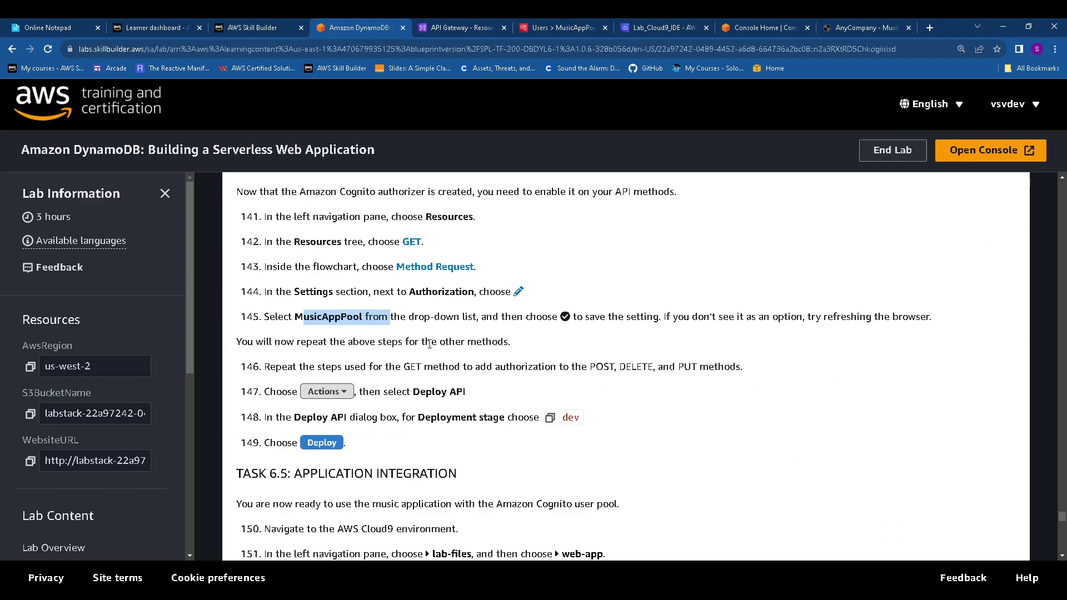
pyautogui.scroll(-1, 335, 440)
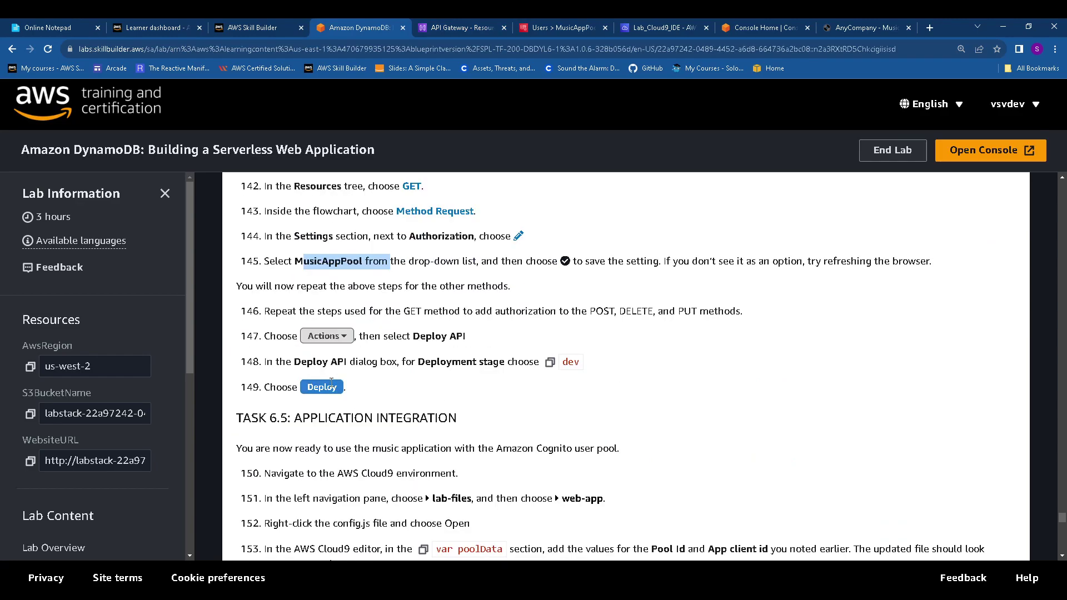
pyautogui.click(463, 28)
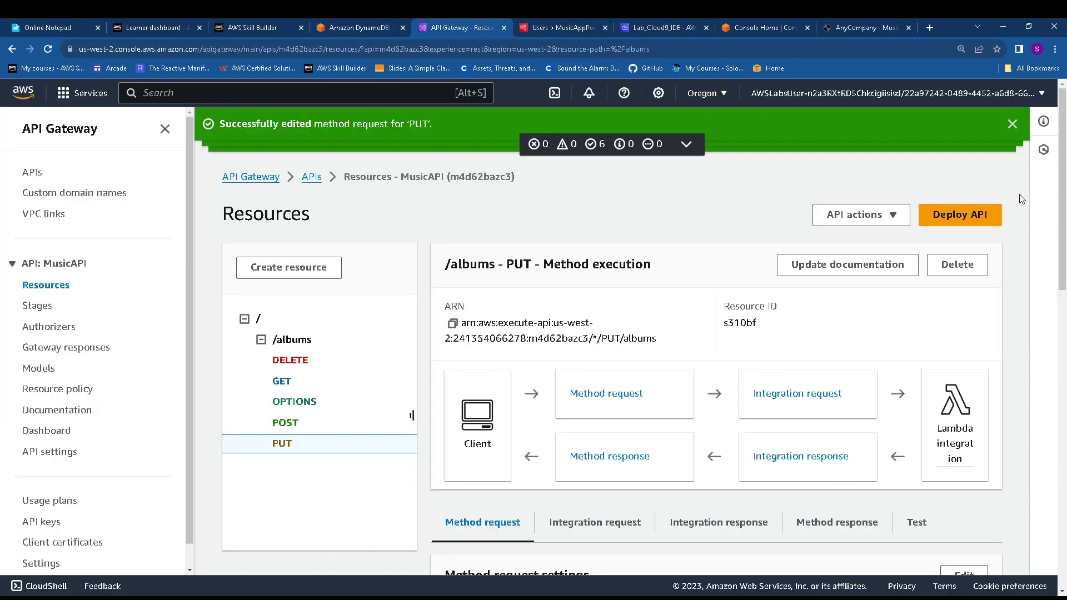
# Deploy MusicAPI to the dev stage
pyautogui.click(979, 216)
pyautogui.click(452, 340)
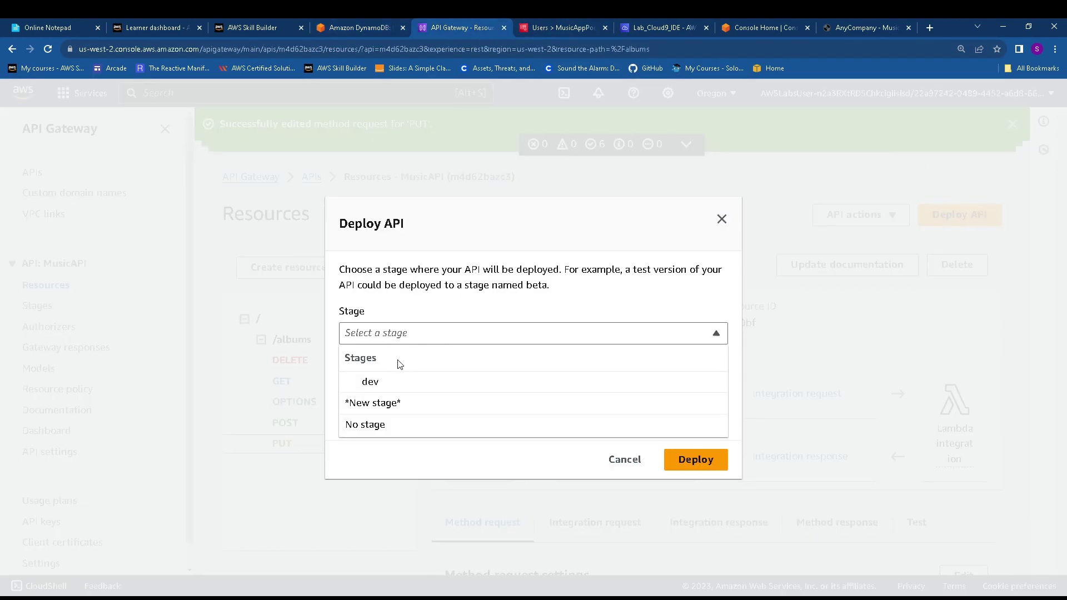
pyautogui.click(406, 382)
pyautogui.click(689, 460)
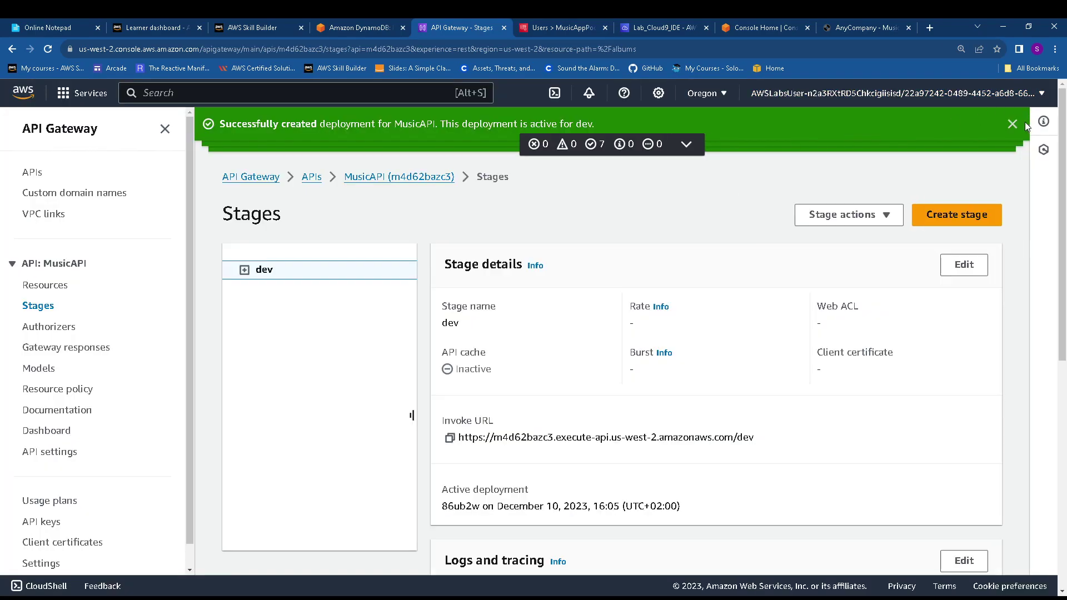
# Dismiss the stacked success notifications and return to the lab instructions
pyautogui.click(1013, 124)
pyautogui.click(1013, 123)
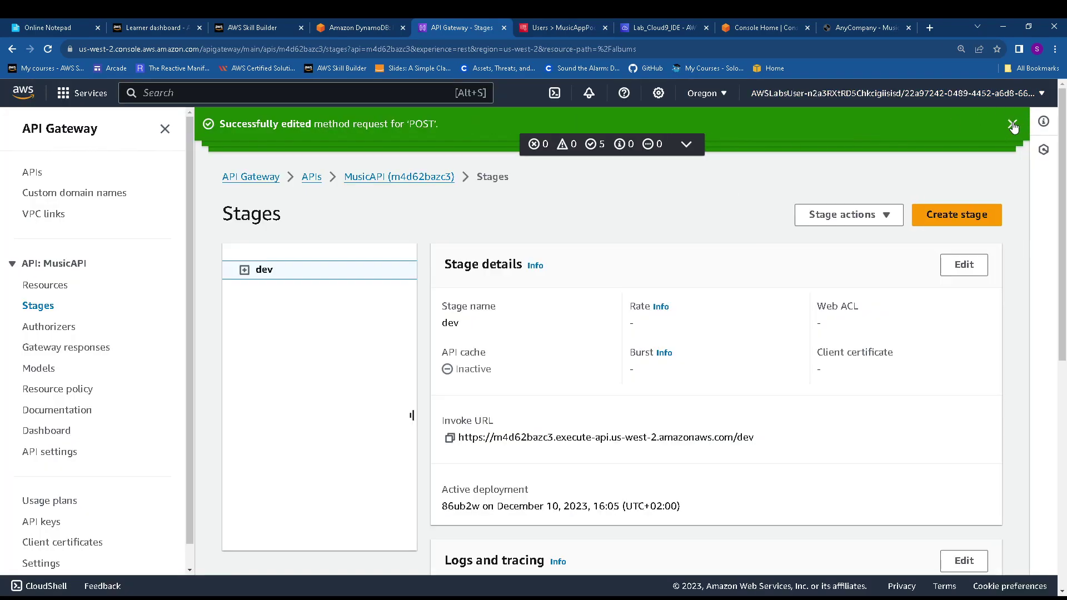
pyautogui.click(1013, 124)
pyautogui.click(1013, 124)
pyautogui.click(1013, 124)
pyautogui.click(1011, 125)
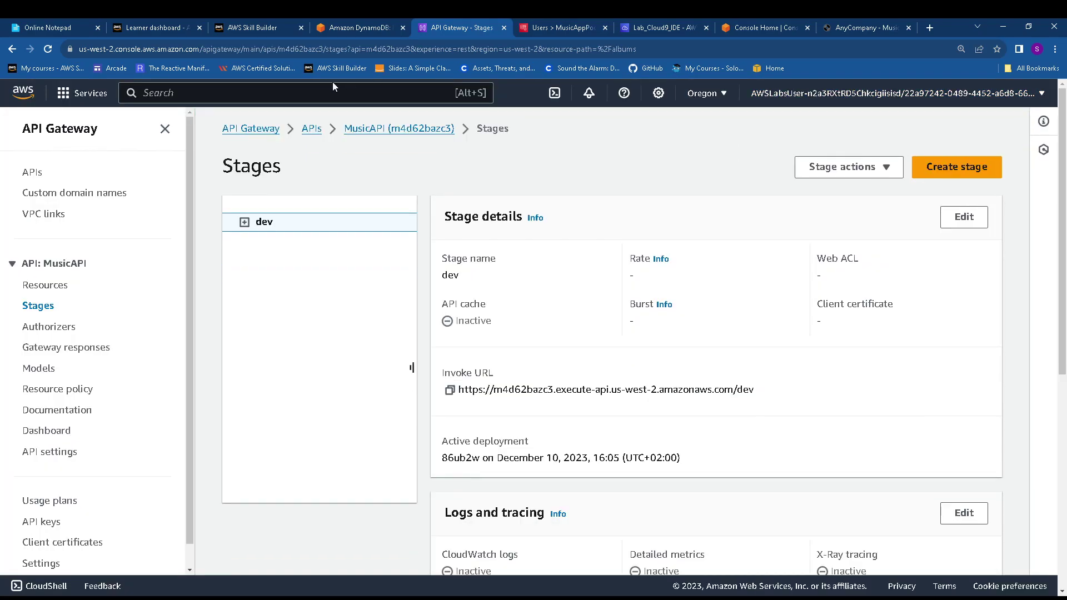
pyautogui.click(343, 26)
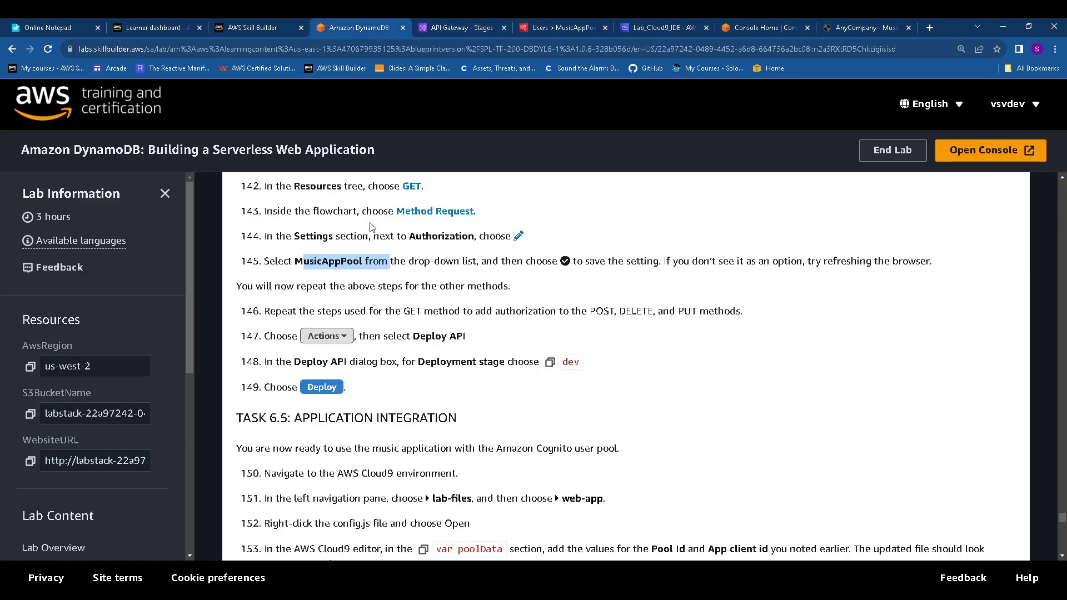
# Scroll the lab guide down to the Task 6.5 Application Integration steps
pyautogui.scroll(-3, 372, 227)
pyautogui.moveTo(251, 252); pyautogui.dragTo(457, 253)
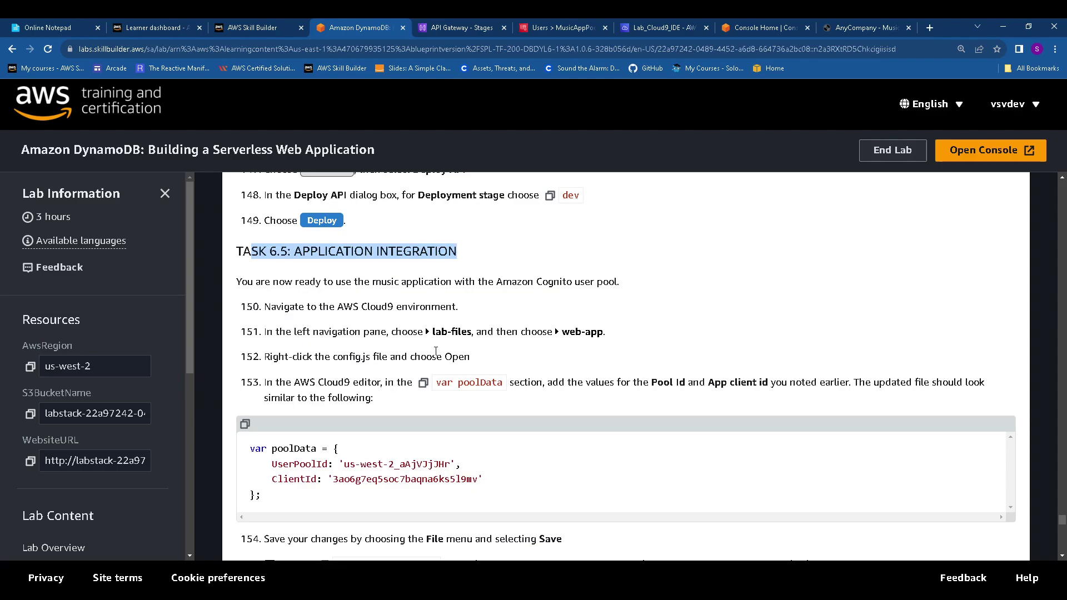
pyautogui.scroll(-1, 429, 353)
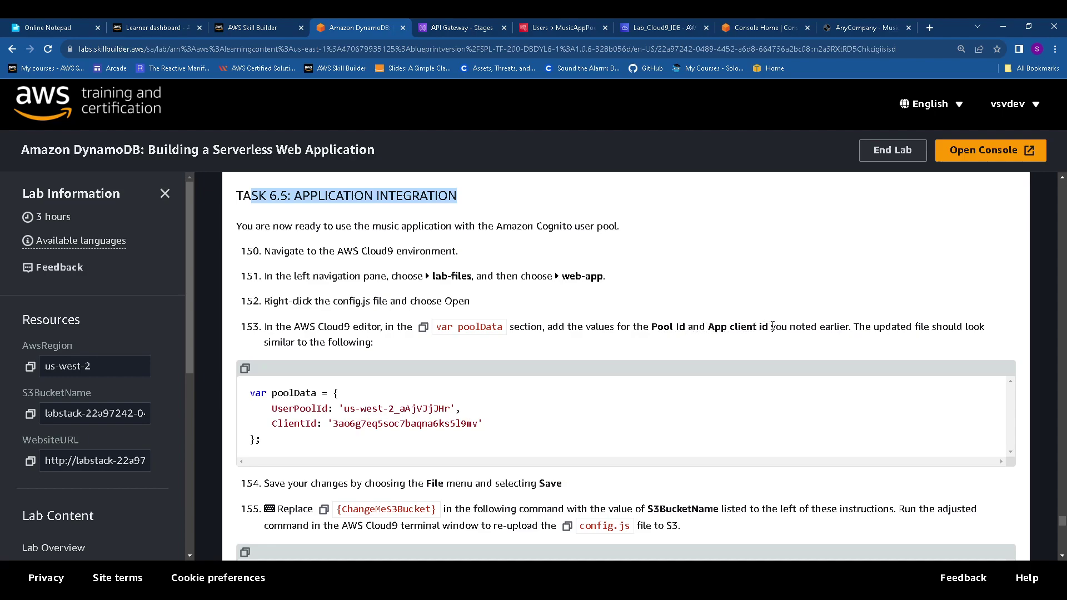
# Replace the empty poolData block on lines 5–8 of config.js with the lab guide's sample code
pyautogui.click(652, 29)
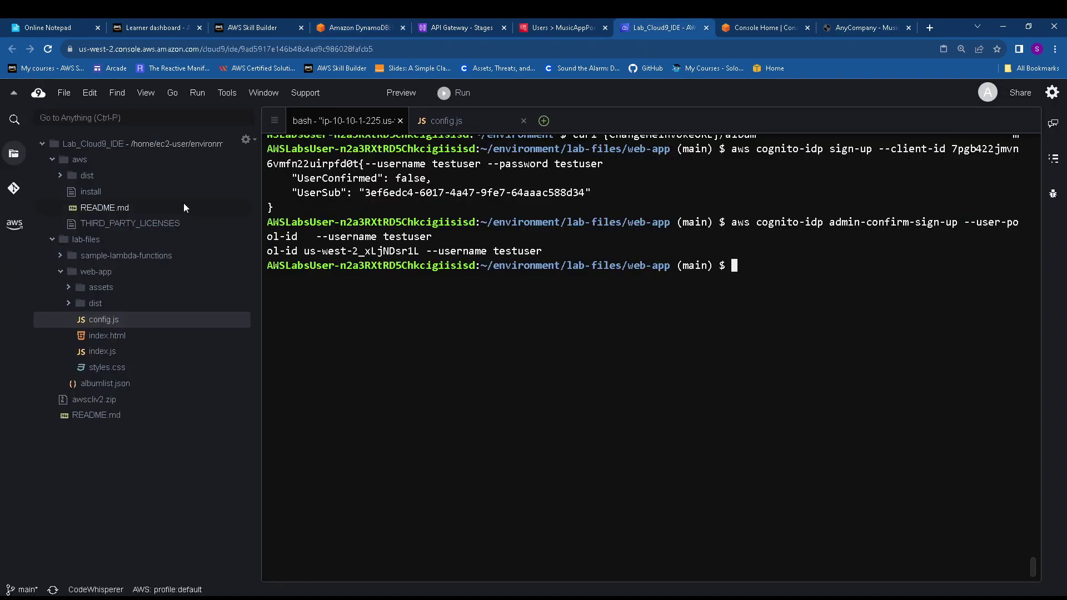
pyautogui.click(447, 120)
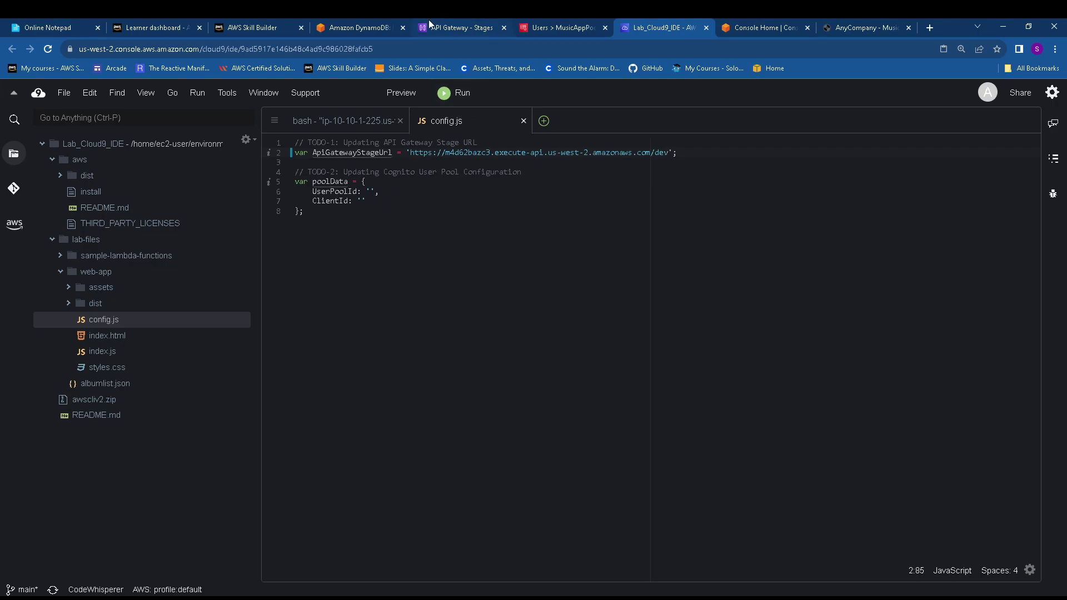
pyautogui.click(363, 28)
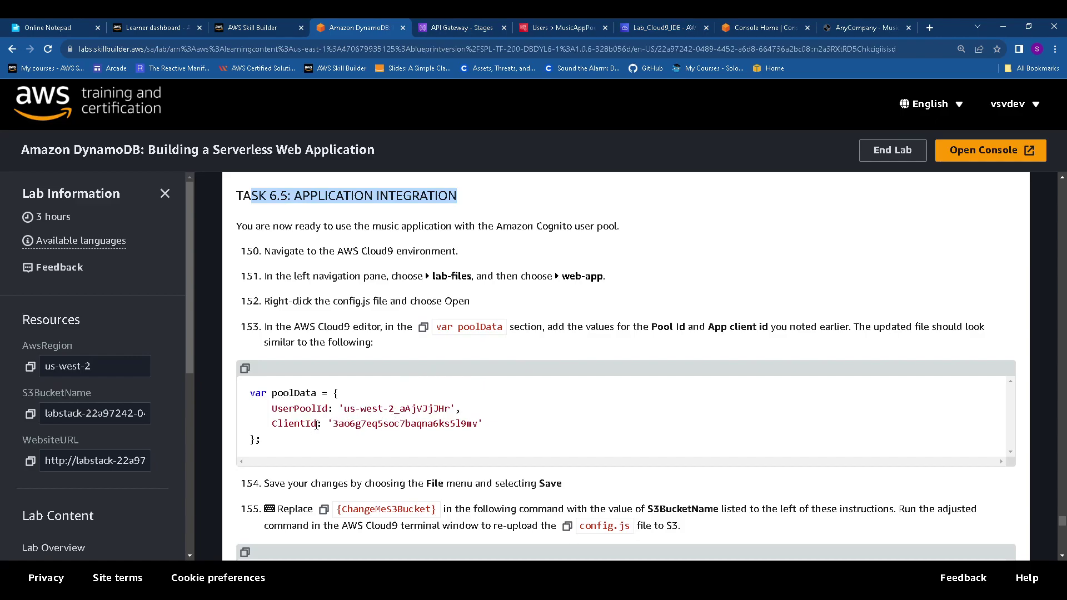
pyautogui.click(245, 370)
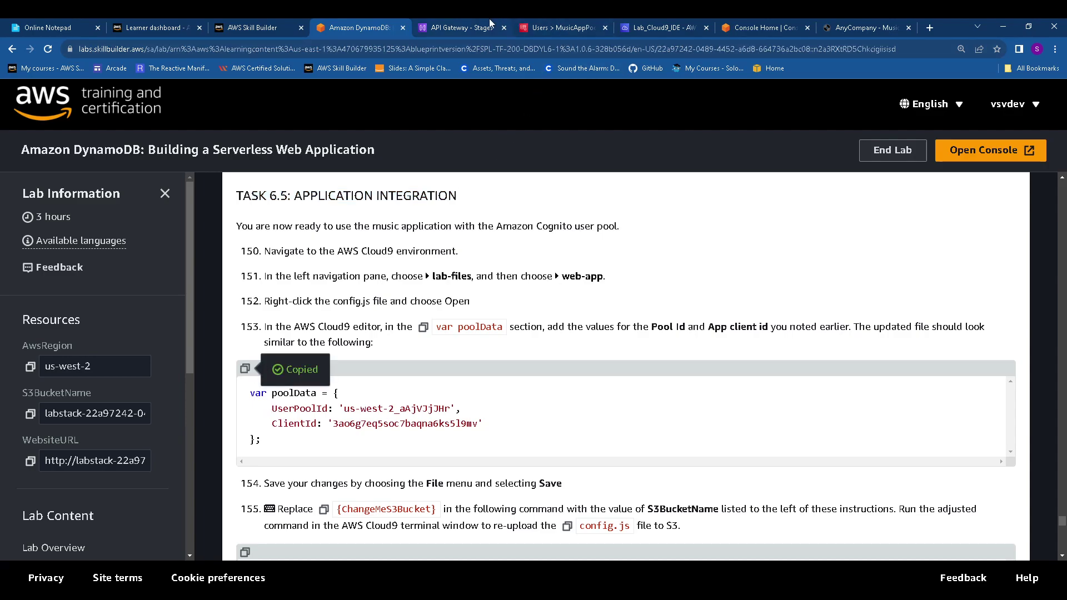
pyautogui.click(662, 28)
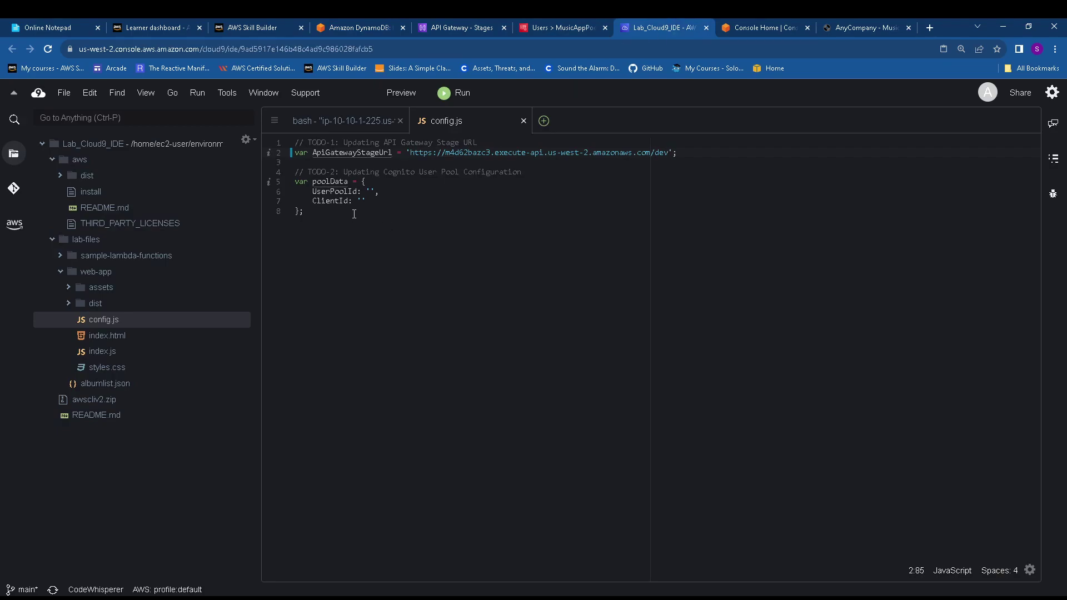
pyautogui.moveTo(308, 213); pyautogui.dragTo(280, 179)
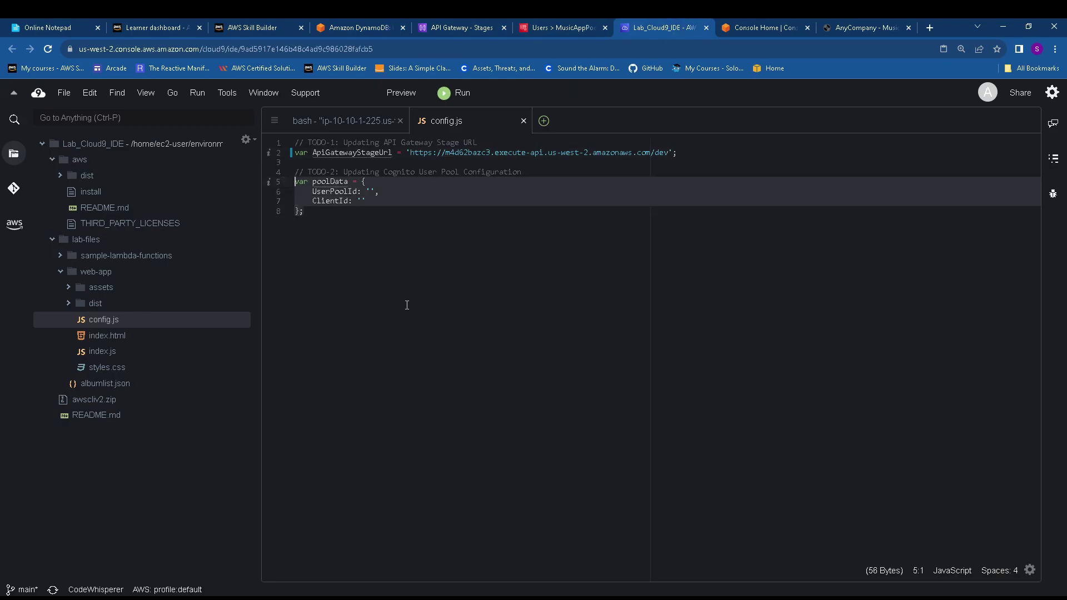
pyautogui.hotkey('ctrl', 'v')
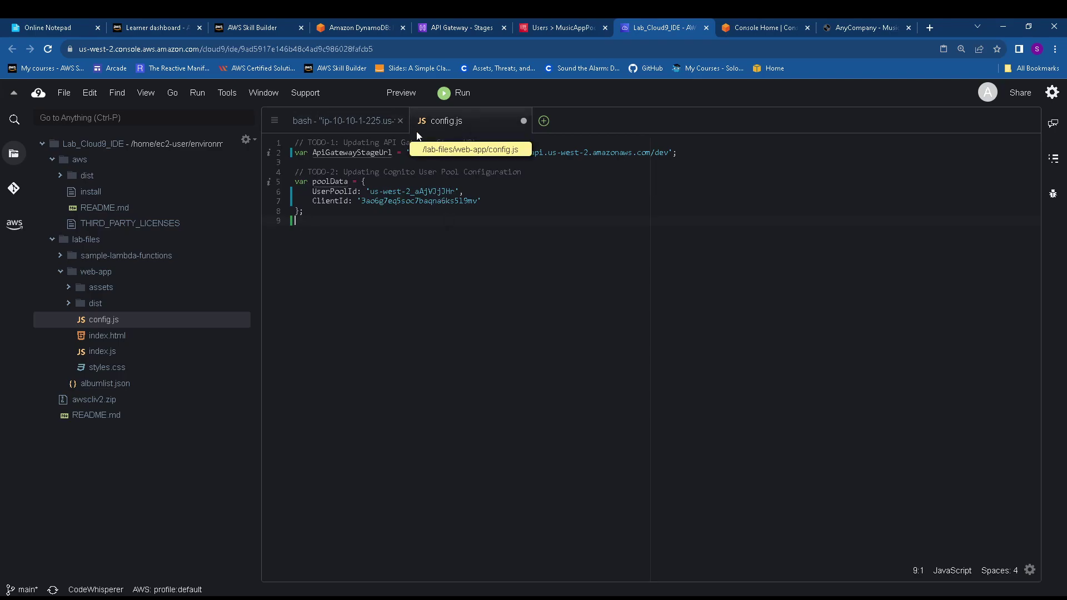
# Replace the sample UserPoolId in config.js with the noted user pool ID
pyautogui.click(56, 27)
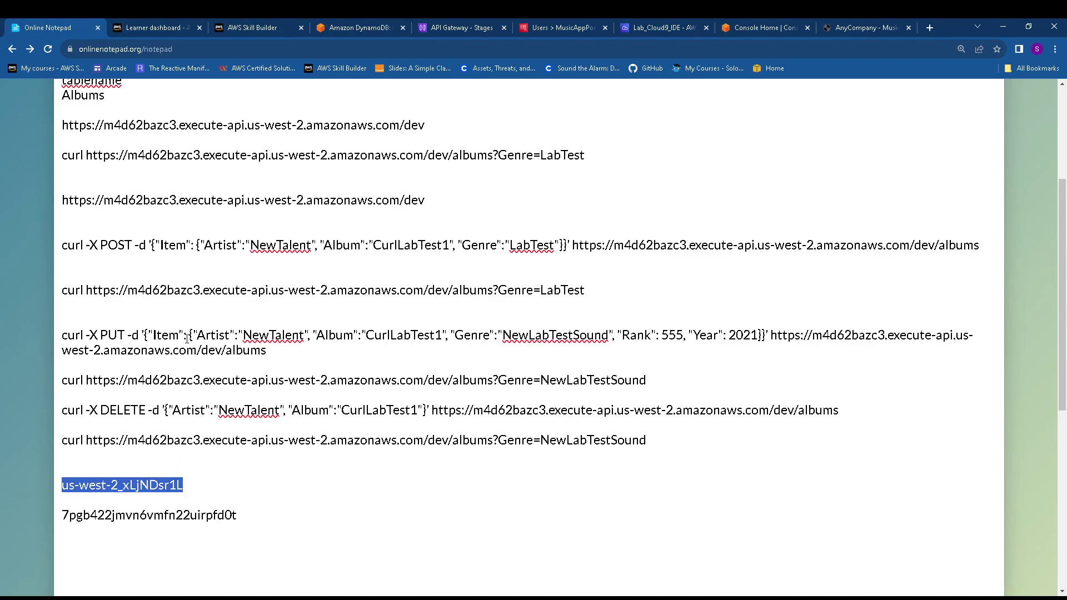
pyautogui.click(679, 29)
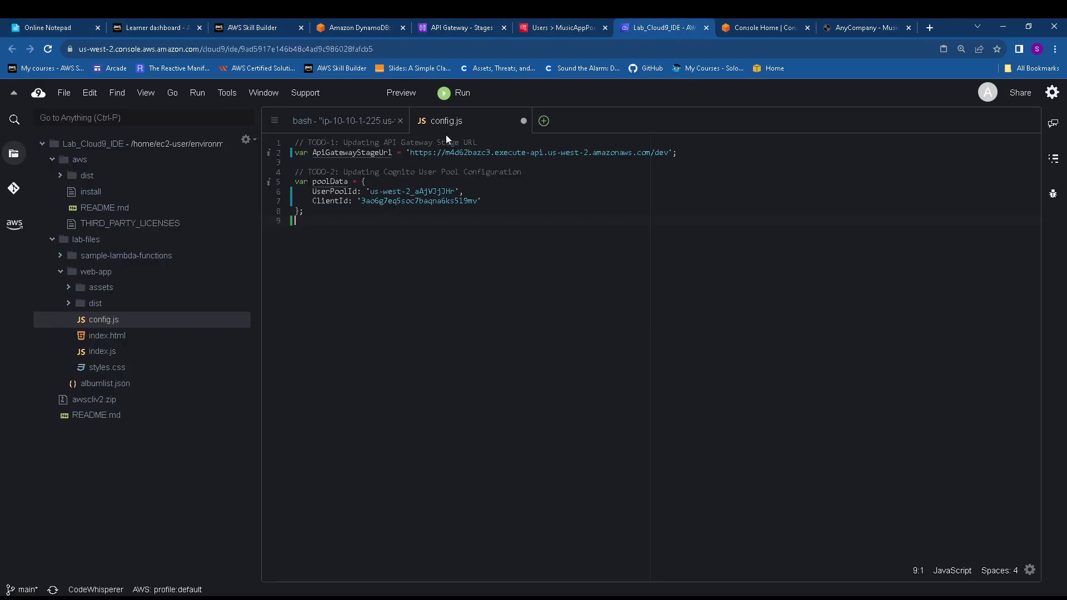
pyautogui.moveTo(371, 190); pyautogui.dragTo(451, 190)
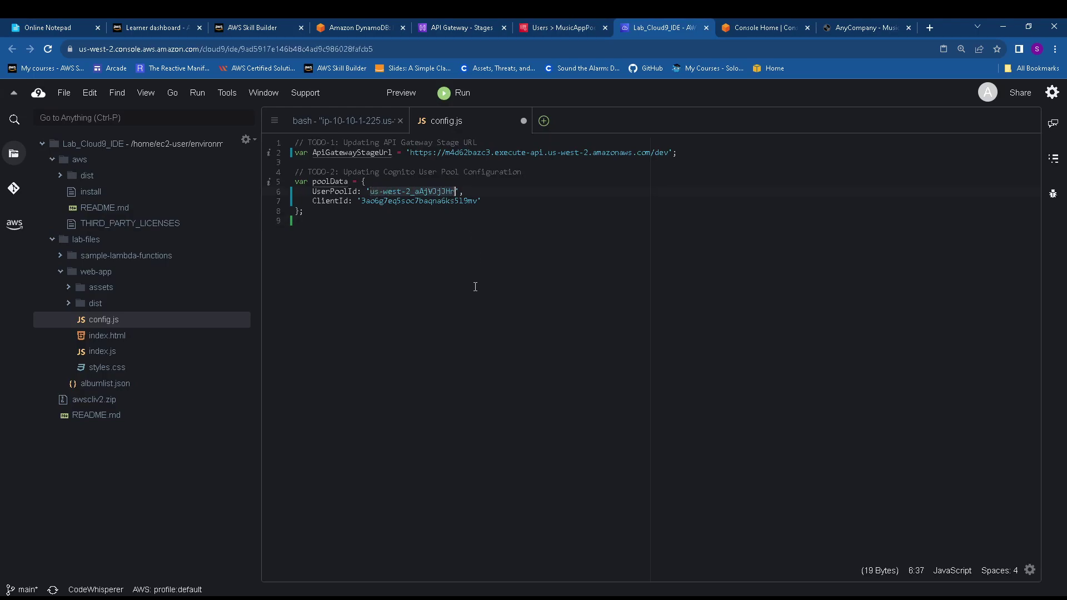
pyautogui.hotkey('ctrl', 'v')
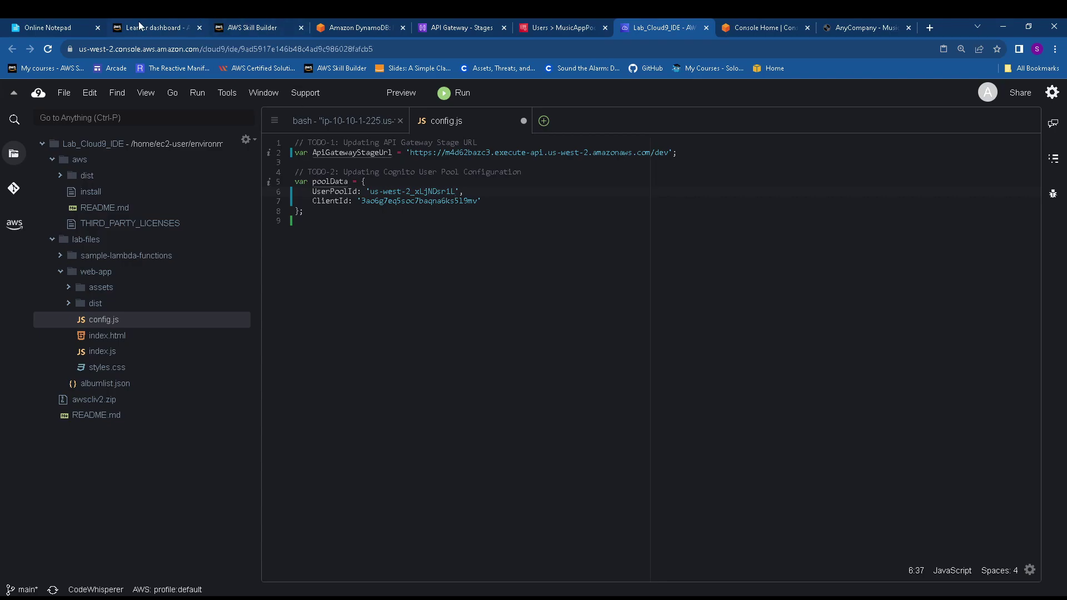
# Replace the sample ClientId in config.js with the noted app client ID
pyautogui.click(55, 27)
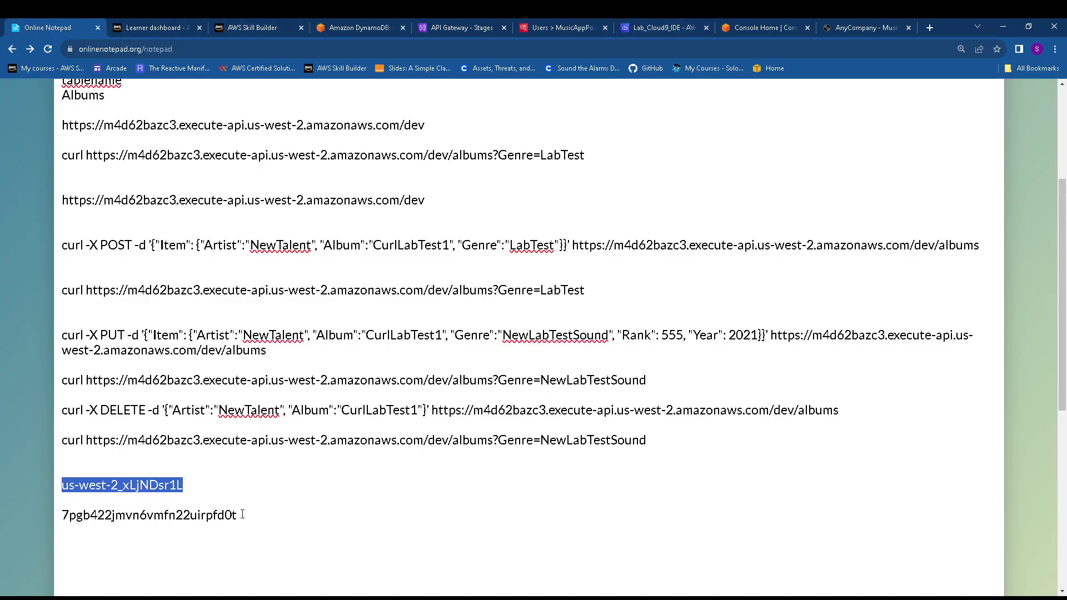
pyautogui.moveTo(242, 515); pyautogui.dragTo(61, 517)
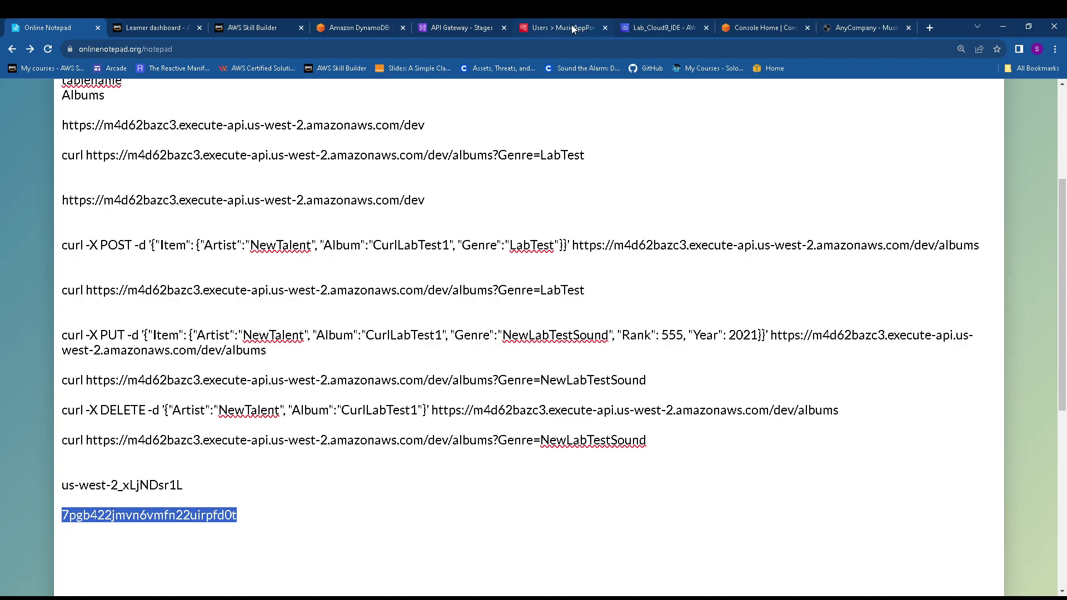
pyautogui.click(645, 27)
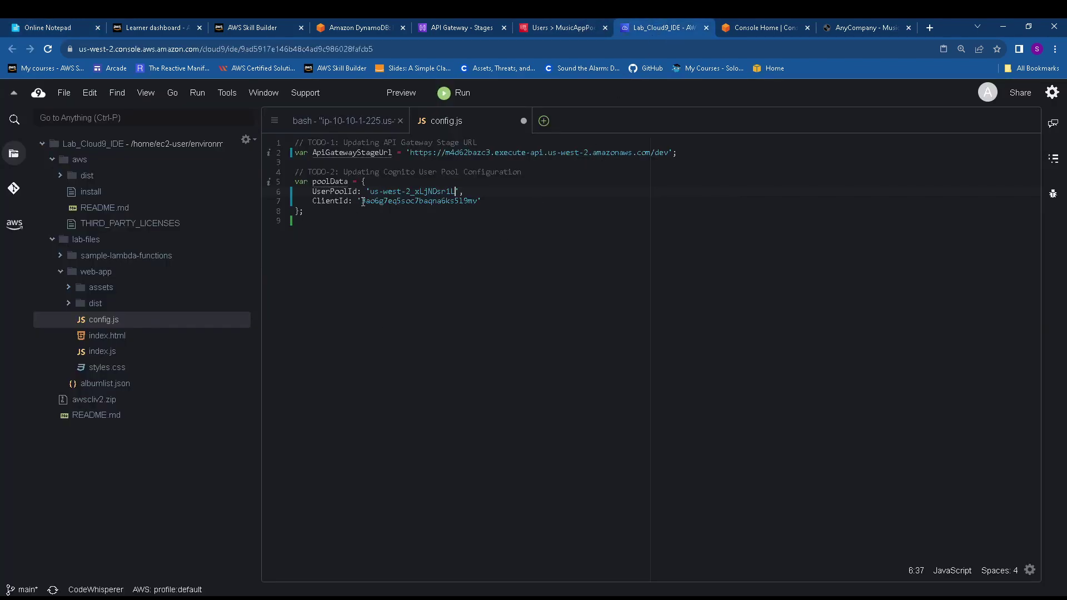
pyautogui.moveTo(363, 201); pyautogui.dragTo(473, 201)
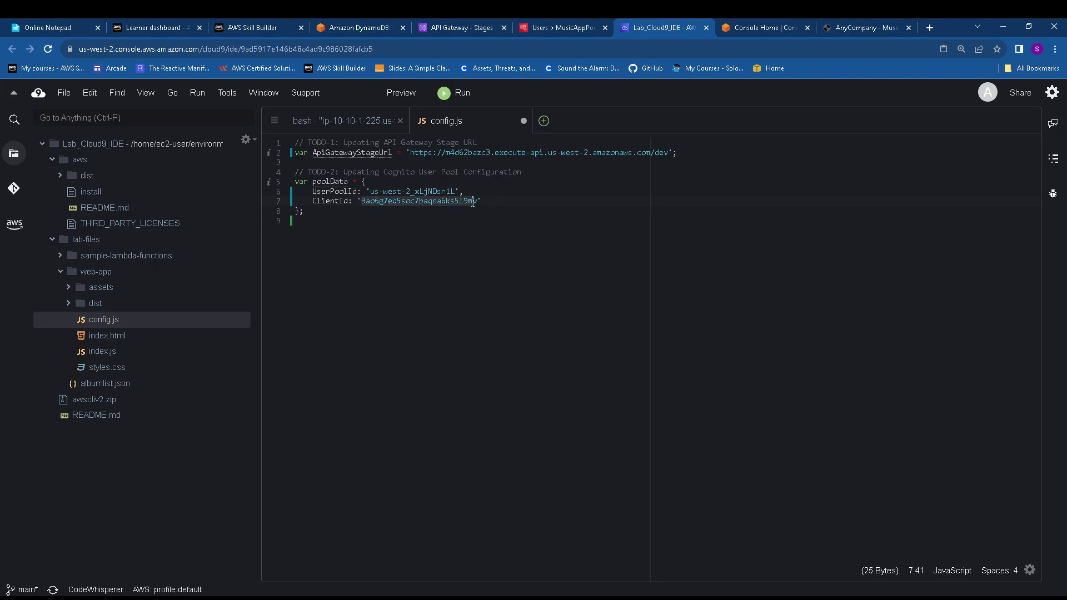
pyautogui.hotkey('ctrl', 'v')
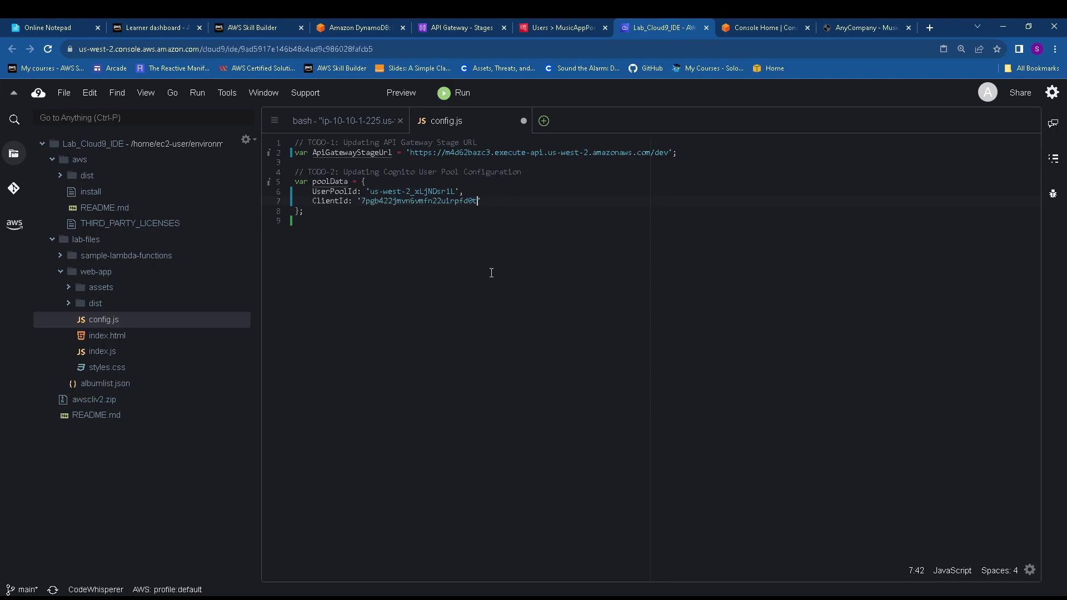
pyautogui.click(64, 92)
# Save config.js and paste the lab's 'aws s3 cp config.js' upload command into the terminal
pyautogui.click(99, 183)
pyautogui.click(315, 28)
pyautogui.scroll(-2, 405, 325)
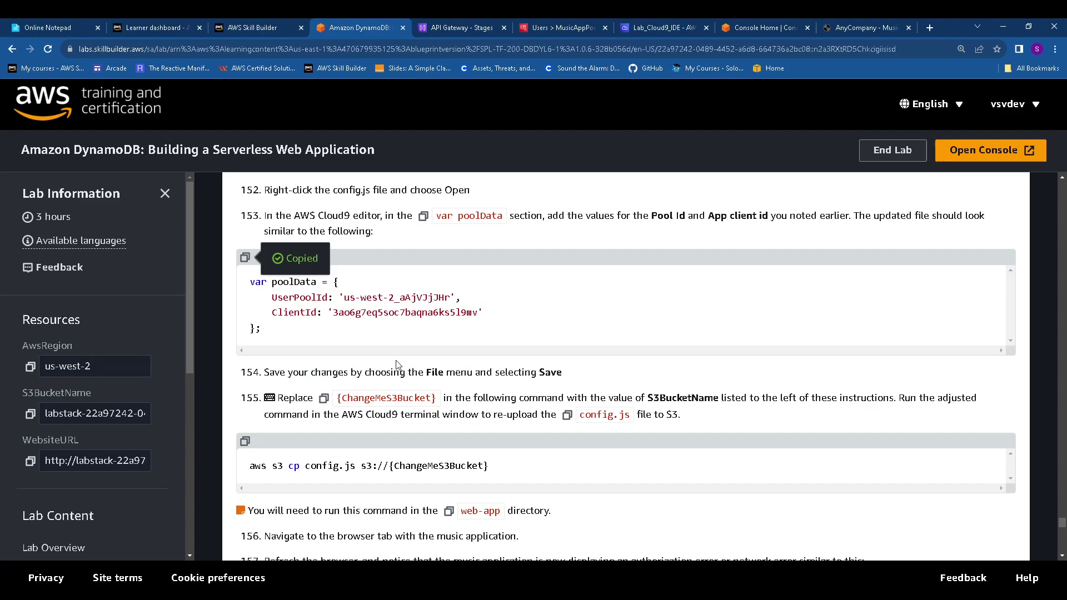
pyautogui.scroll(-2, 390, 320)
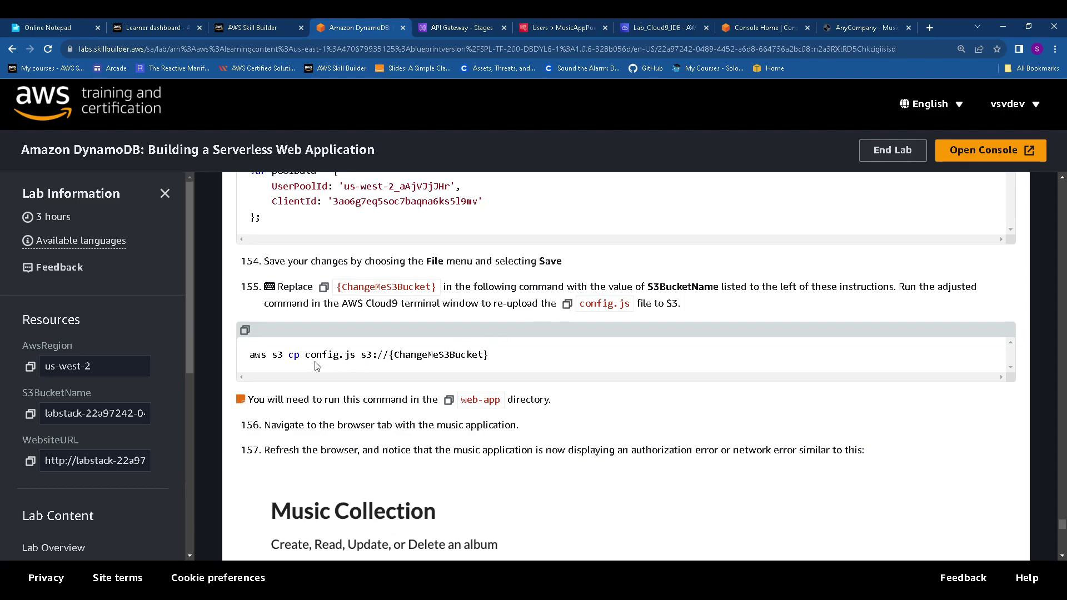
pyautogui.click(244, 331)
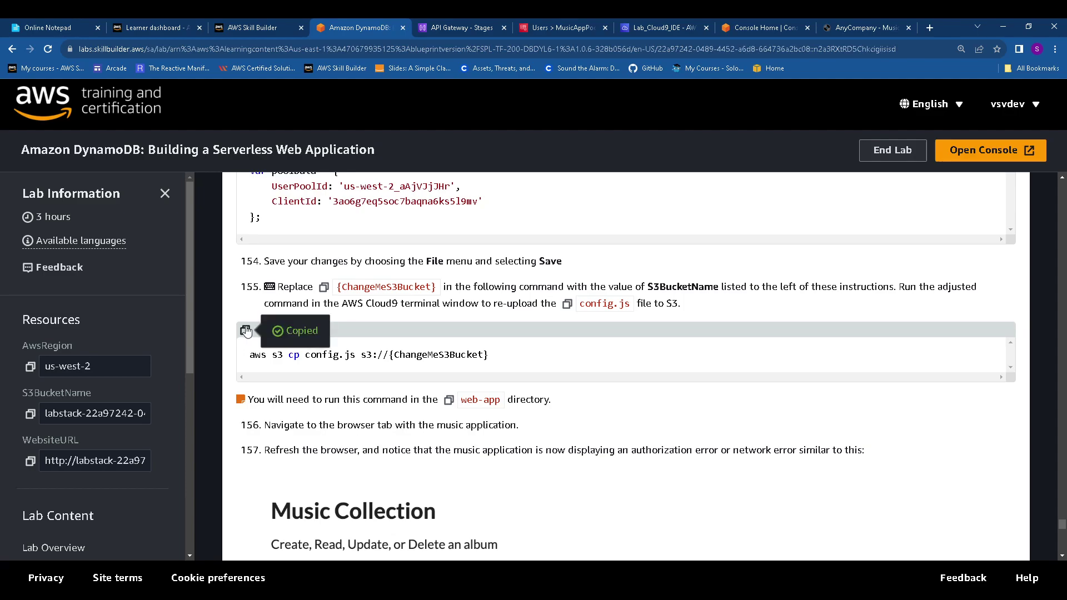
pyautogui.click(653, 25)
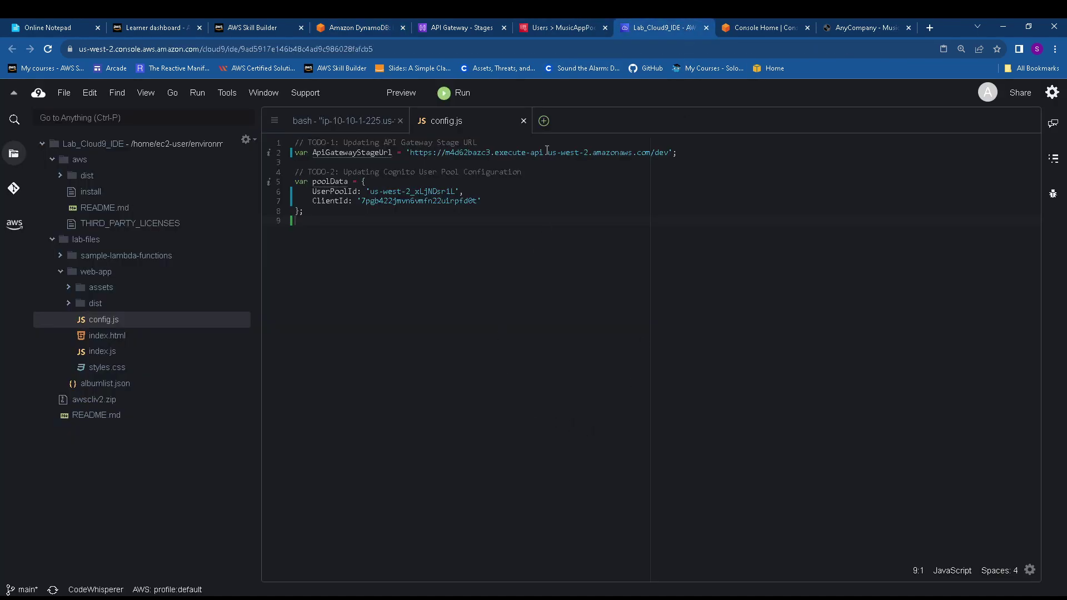
pyautogui.click(333, 117)
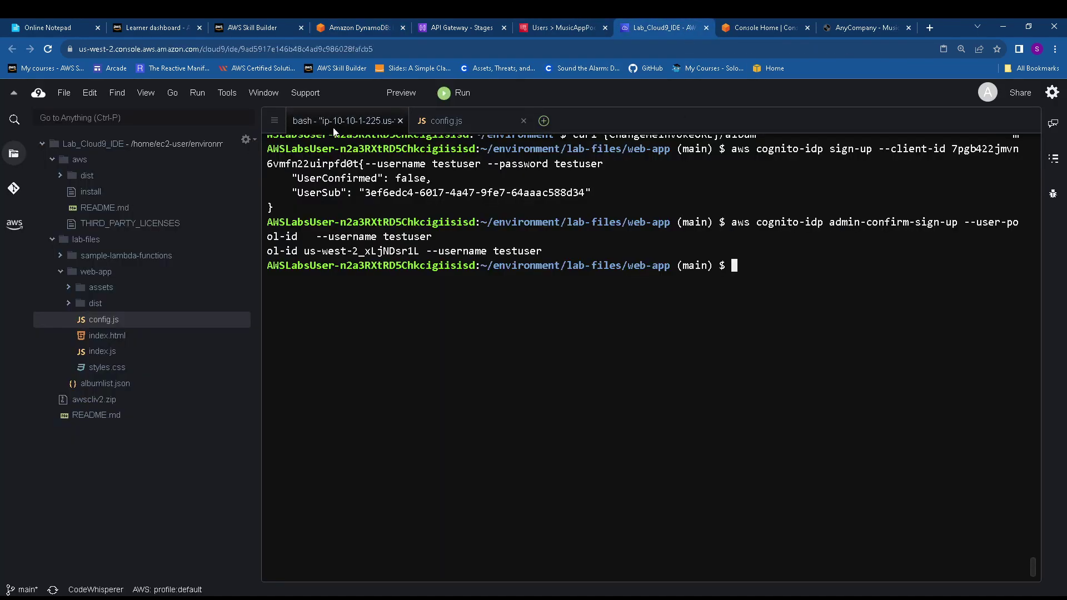
pyautogui.rightClick(385, 319)
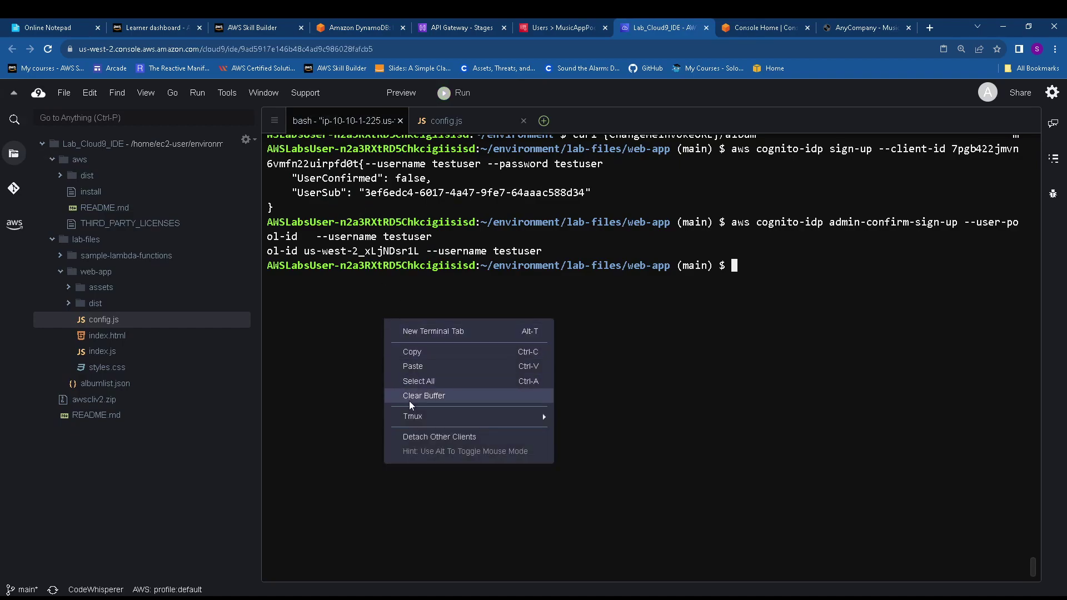
pyautogui.click(417, 364)
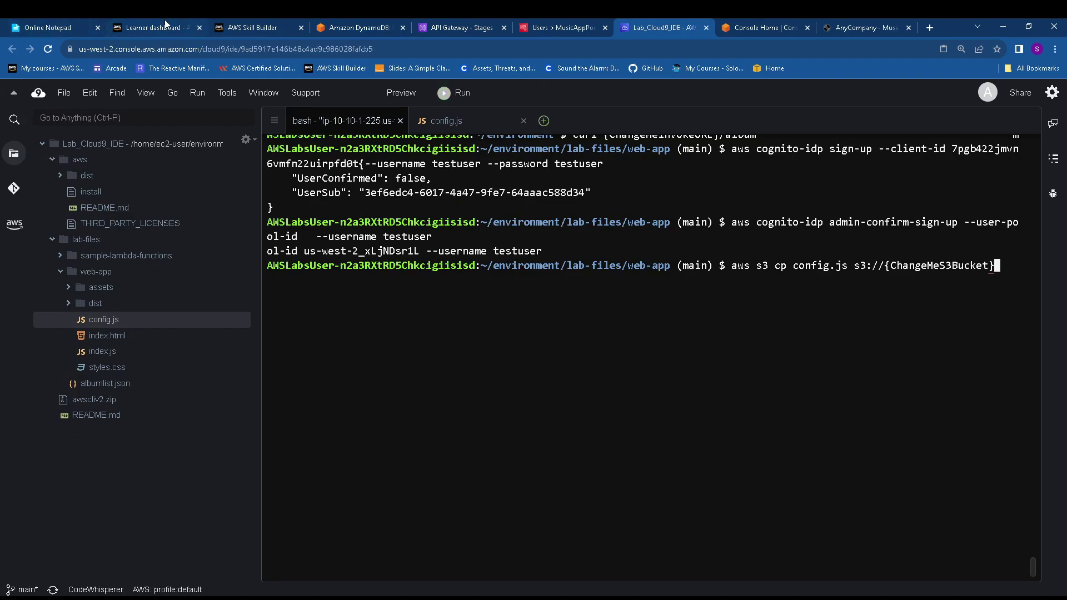
# Swap the bucket placeholder for the copied S3 bucket name and run the upload
pyautogui.click(346, 27)
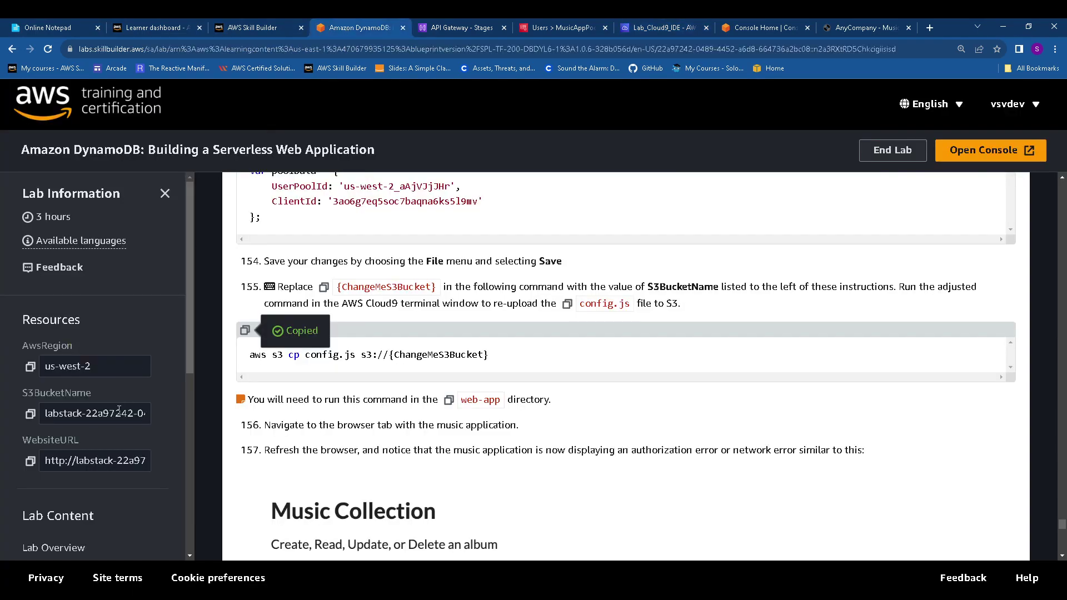
pyautogui.click(30, 414)
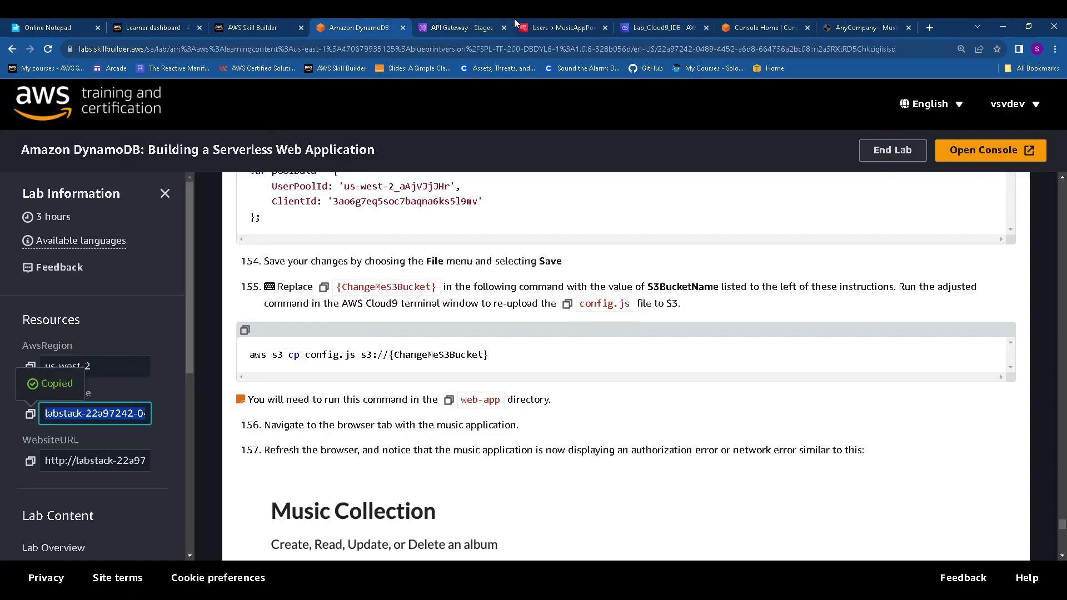
pyautogui.click(654, 28)
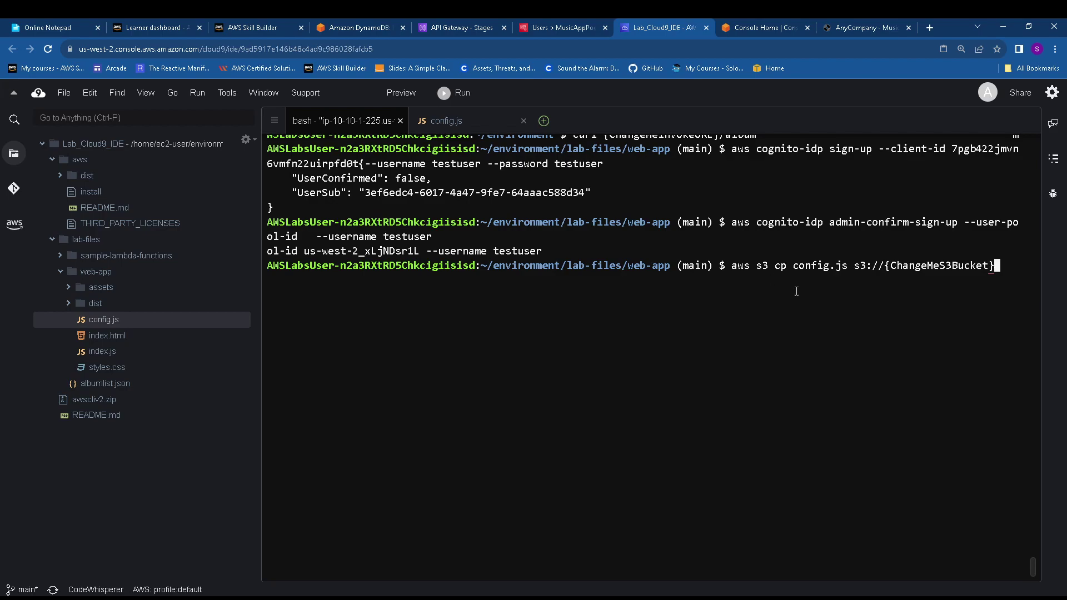
pyautogui.press('BackSpace')
pyautogui.press('BackSpace')
pyautogui.press('BackSpace')
pyautogui.press('BackSpace')
pyautogui.press('BackSpace')
pyautogui.press('BackSpace')
pyautogui.press('BackSpace')
pyautogui.press('BackSpace')
pyautogui.press('BackSpace')
pyautogui.press('BackSpace')
pyautogui.press('BackSpace')
pyautogui.press('BackSpace')
pyautogui.press('BackSpace')
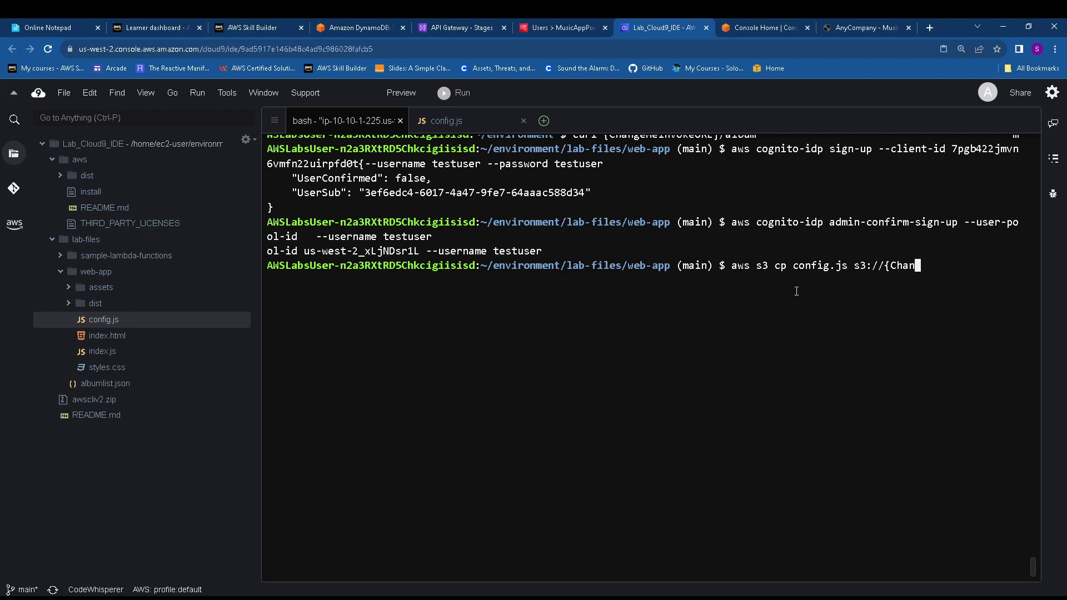
pyautogui.press('BackSpace')
pyautogui.press('BackSpace')
pyautogui.press('BackSpace')
pyautogui.press('BackSpace')
pyautogui.press('BackSpace')
pyautogui.rightClick(897, 272)
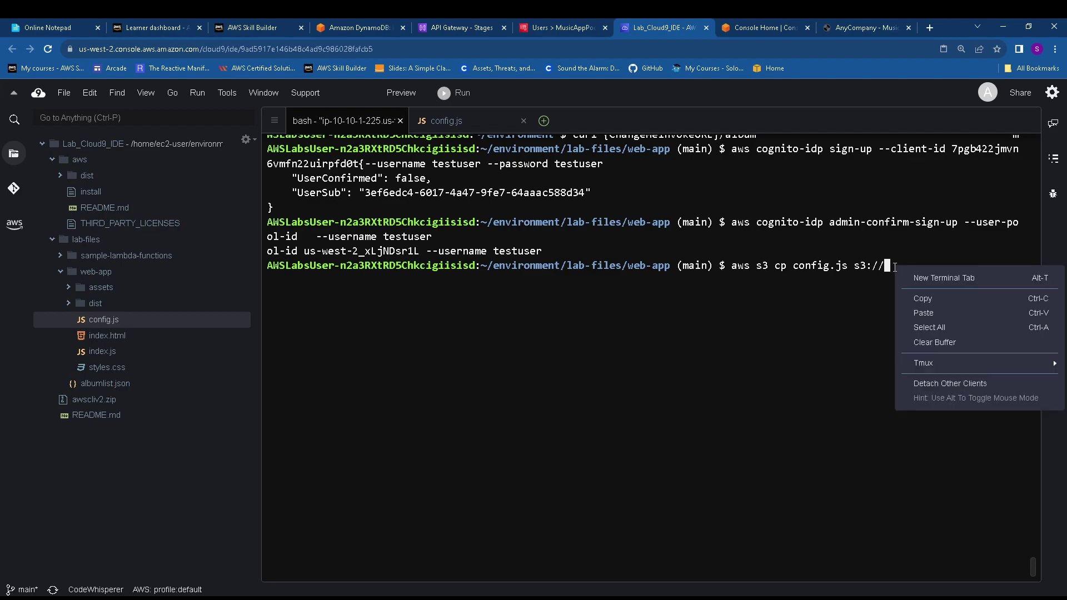
pyautogui.click(923, 313)
pyautogui.press('Return')
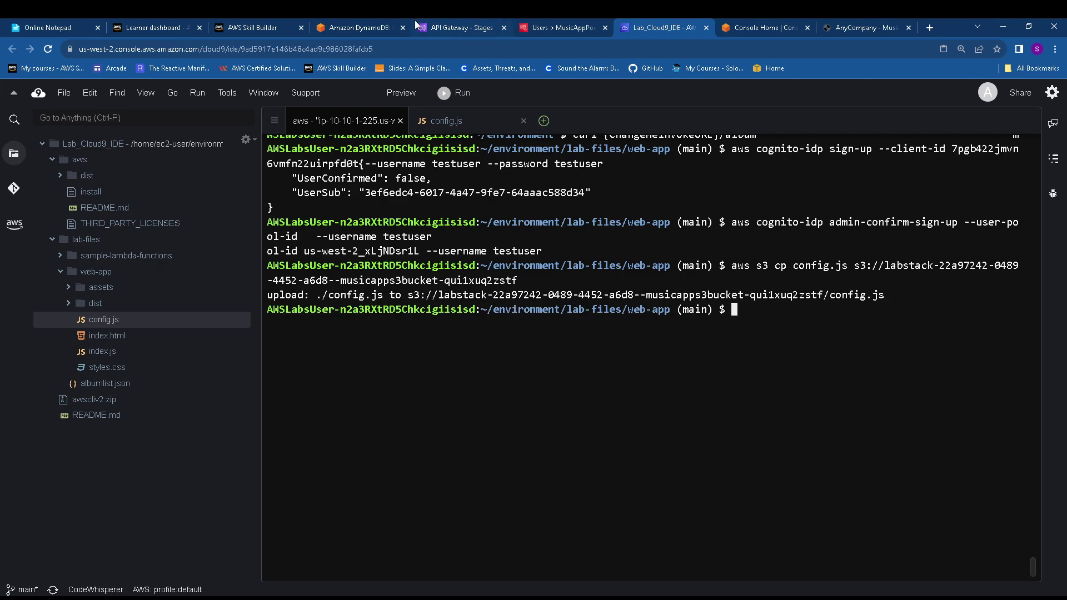
# Read the lab guide's refresh-and-sign-in test steps
pyautogui.click(349, 26)
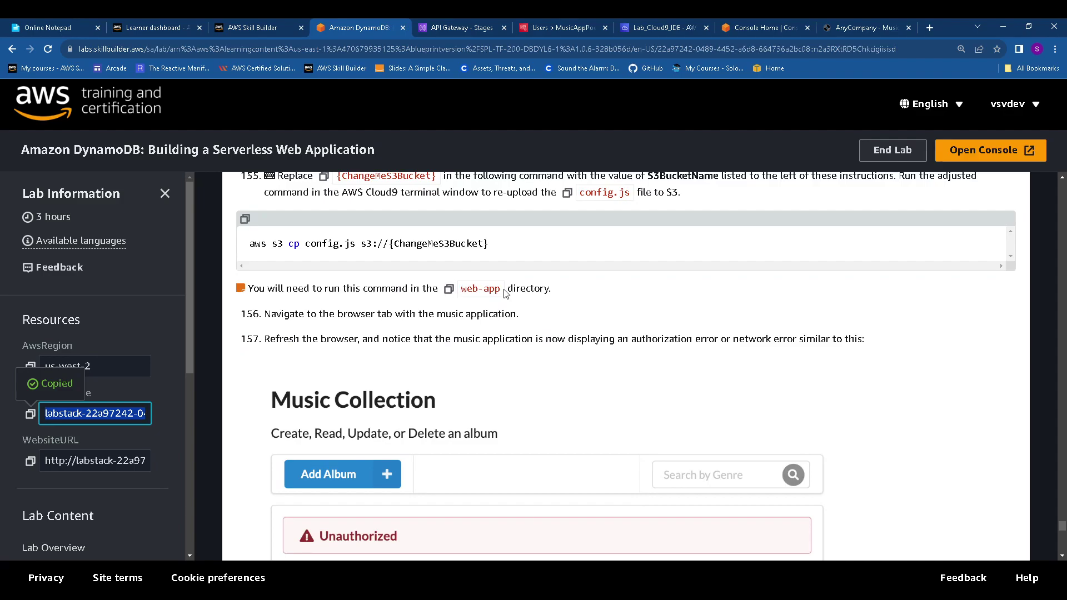
pyautogui.scroll(-2, 546, 293)
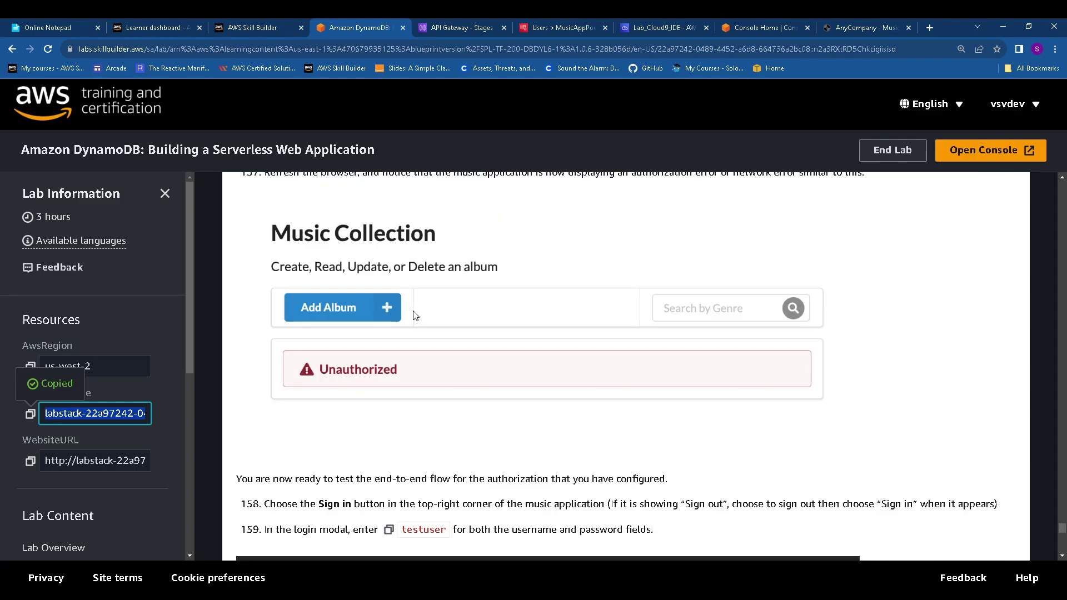
pyautogui.moveTo(362, 229); pyautogui.dragTo(507, 240)
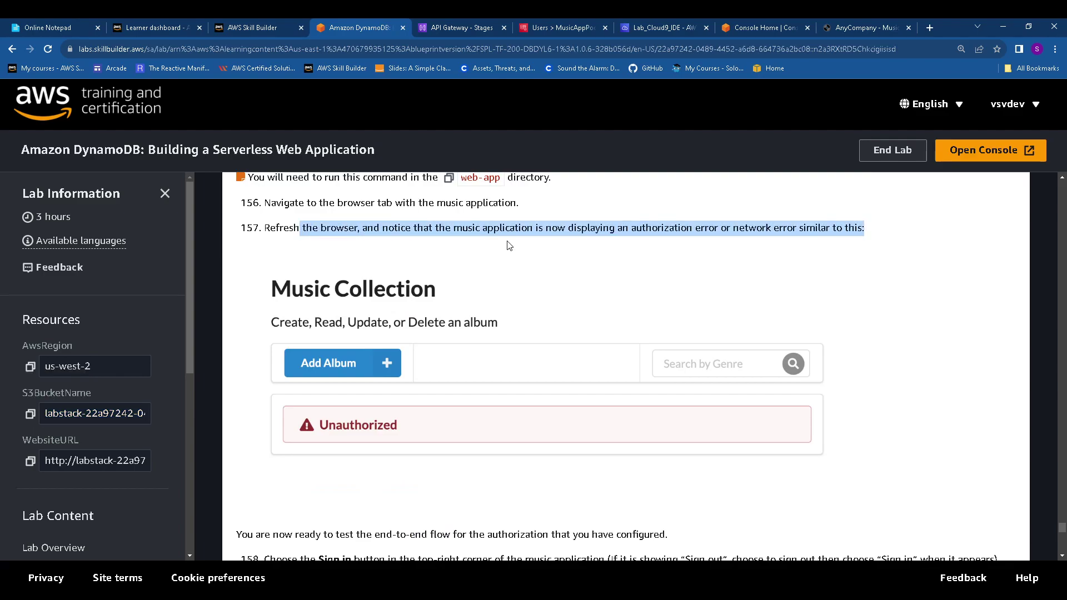
pyautogui.scroll(-2, 487, 277)
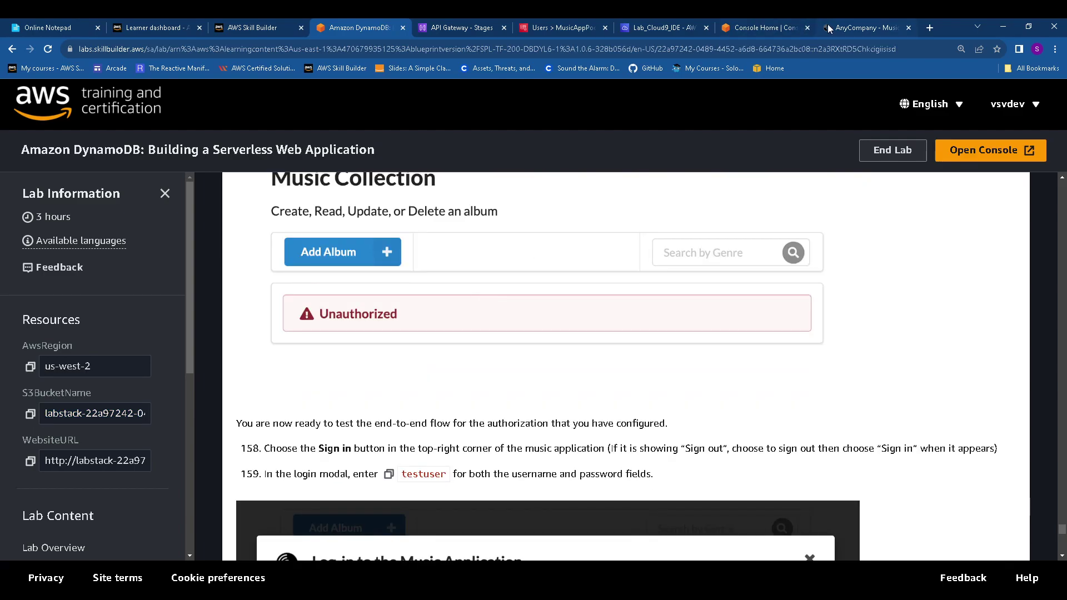
# Reload the music app, try a genre search, then sign out and open the log-in form
pyautogui.click(828, 28)
pyautogui.scroll(3, 306, 139)
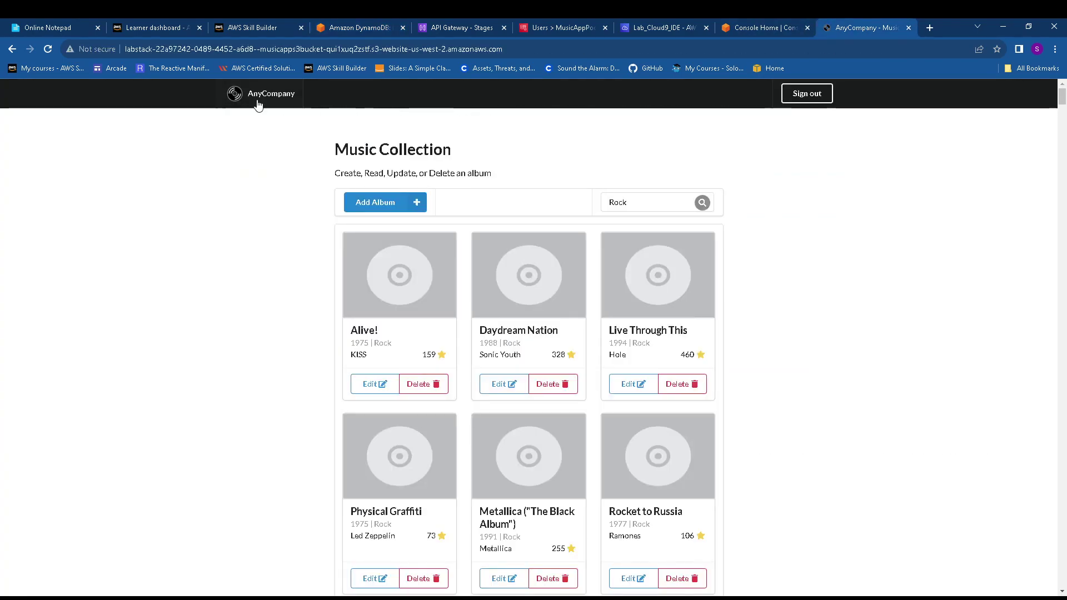
pyautogui.click(48, 49)
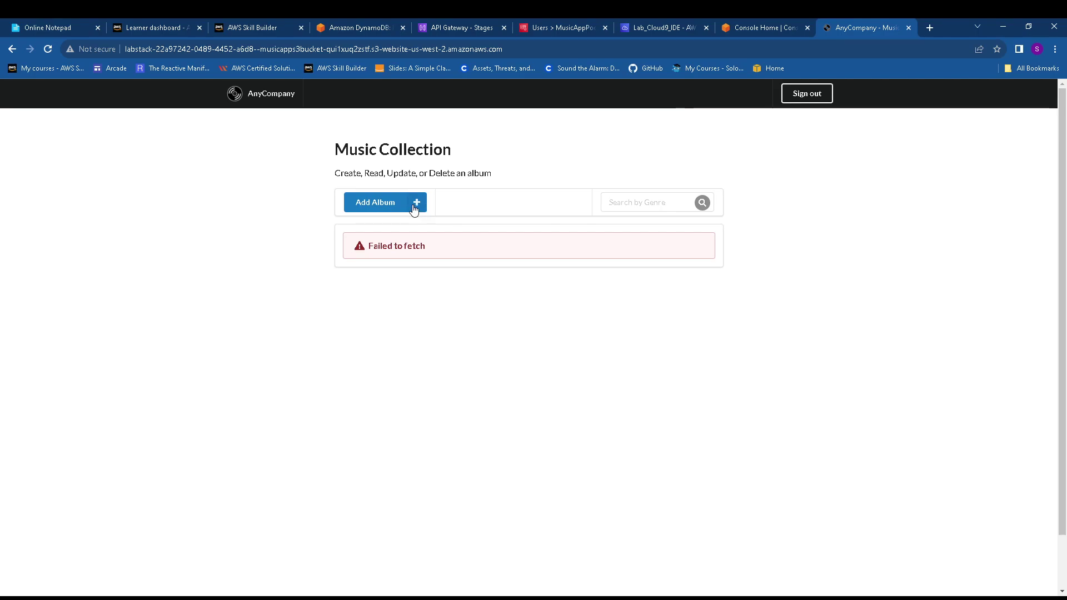
pyautogui.click(667, 204)
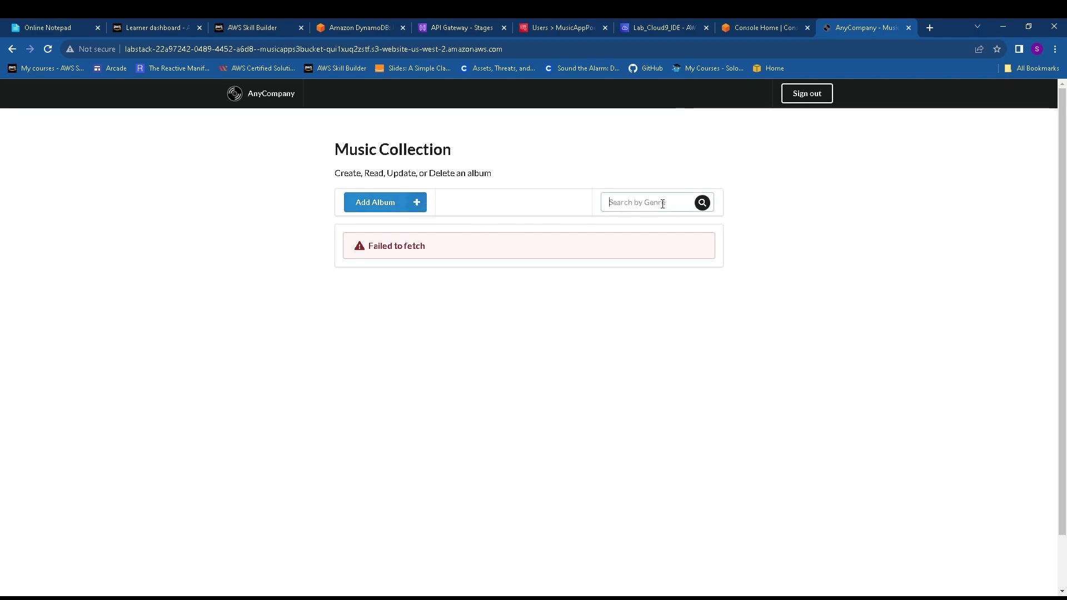
pyautogui.write('Rock')
pyautogui.click(702, 202)
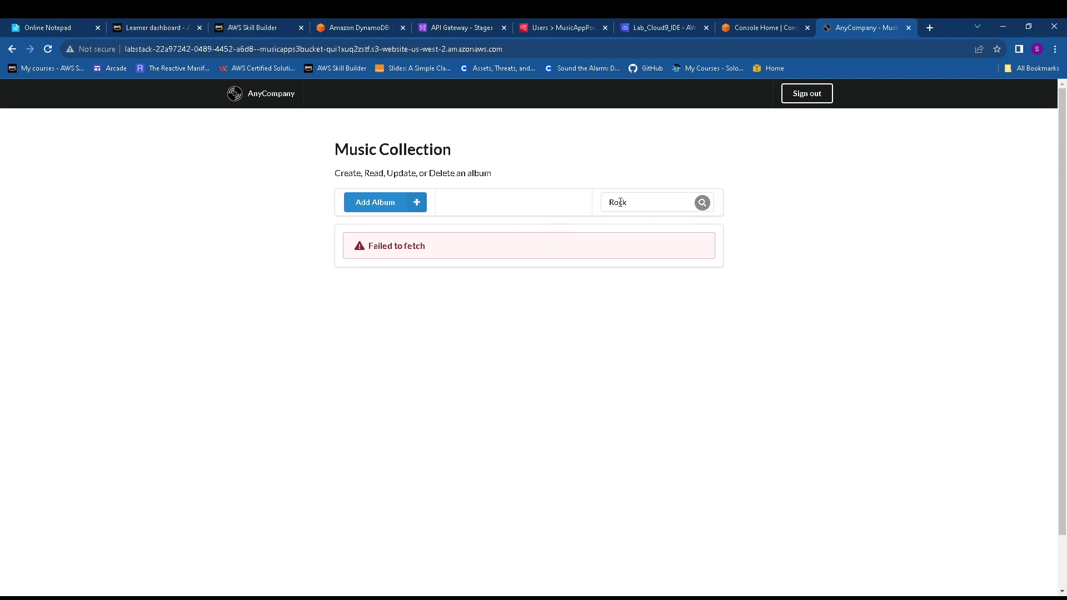
pyautogui.click(809, 95)
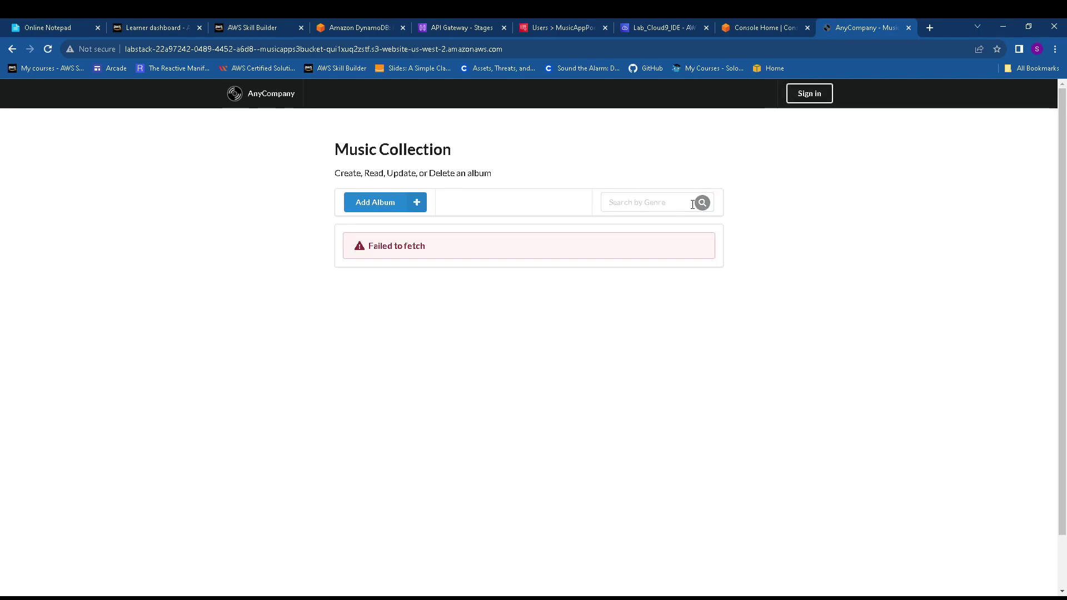
pyautogui.click(803, 99)
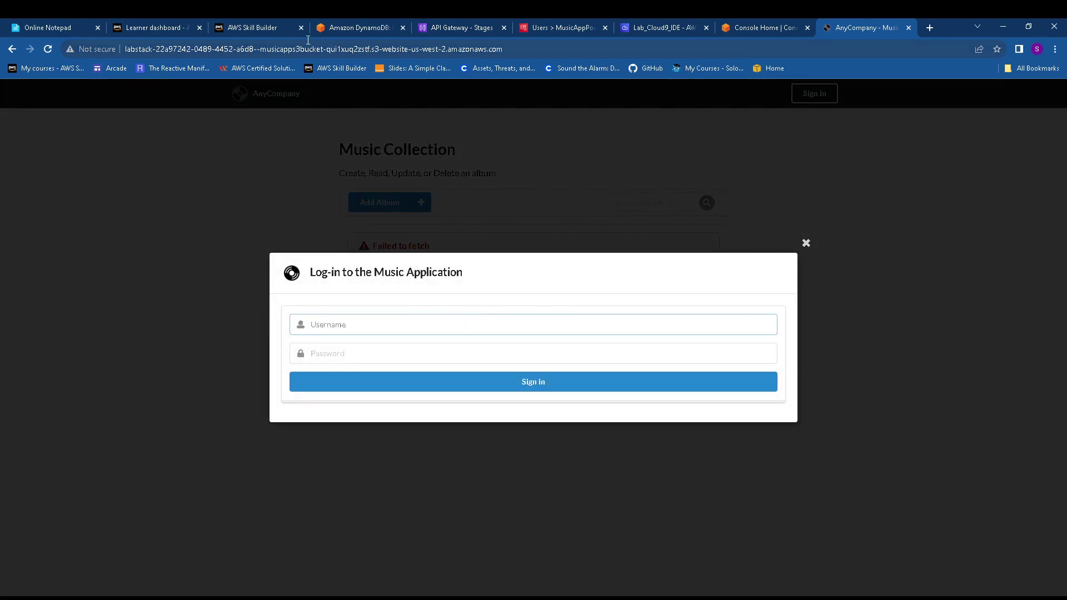
# Fill in testuser, copied from the lab guide, as the log-in username
pyautogui.click(351, 28)
pyautogui.scroll(-2, 403, 388)
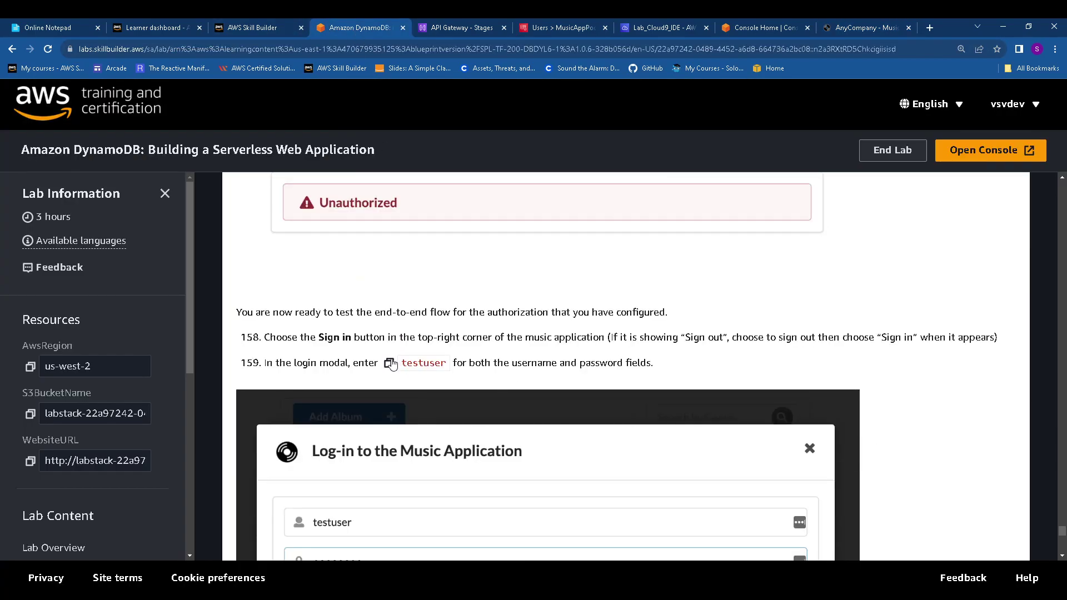
pyautogui.click(388, 363)
pyautogui.scroll(-3, 543, 311)
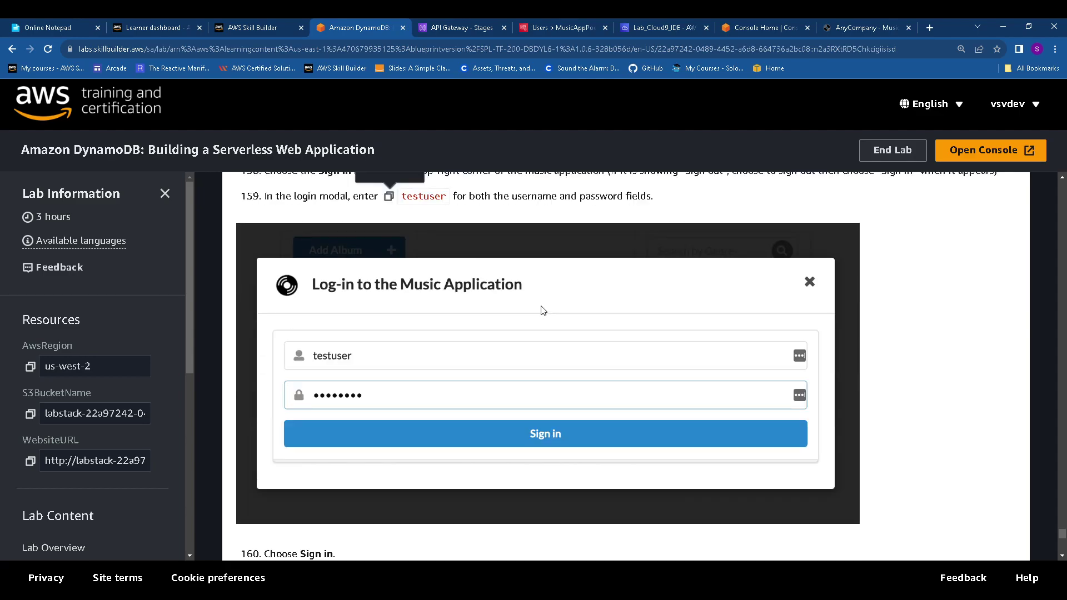
pyautogui.scroll(-4, 543, 310)
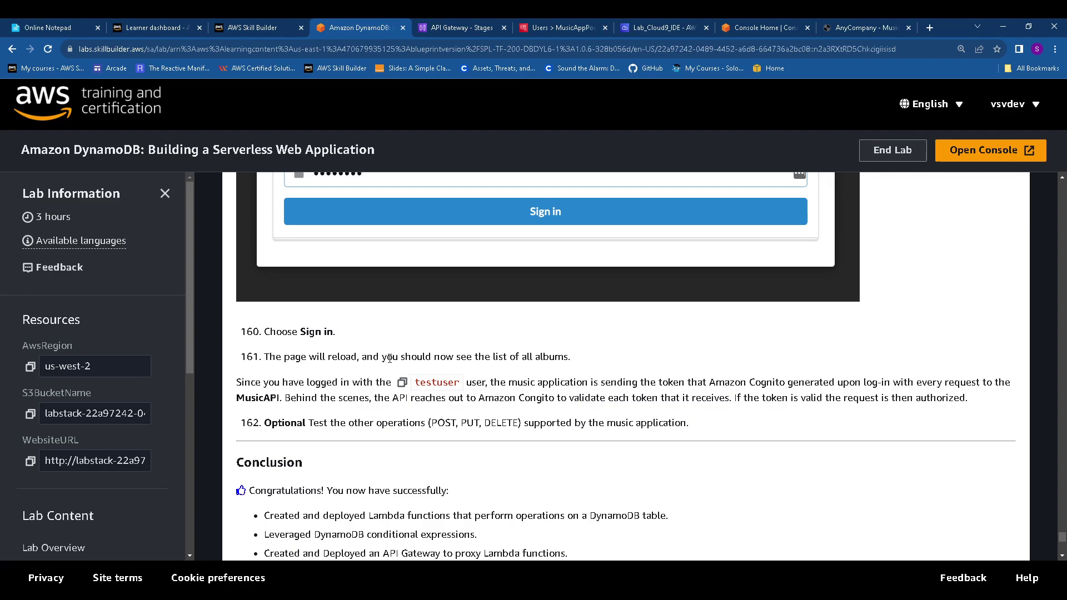
pyautogui.click(855, 27)
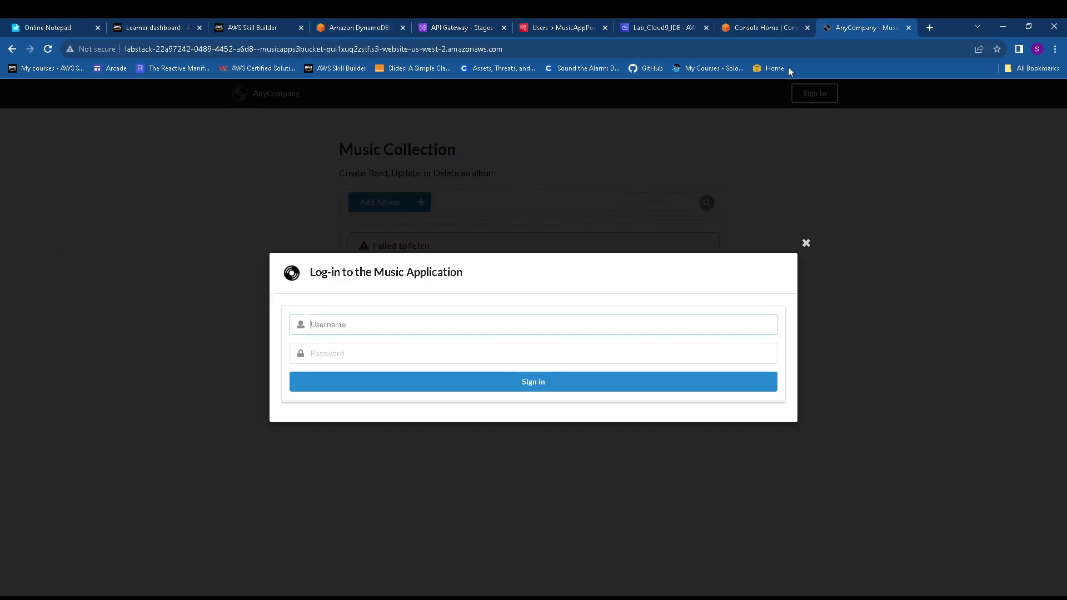
pyautogui.hotkey('ctrl', 'v')
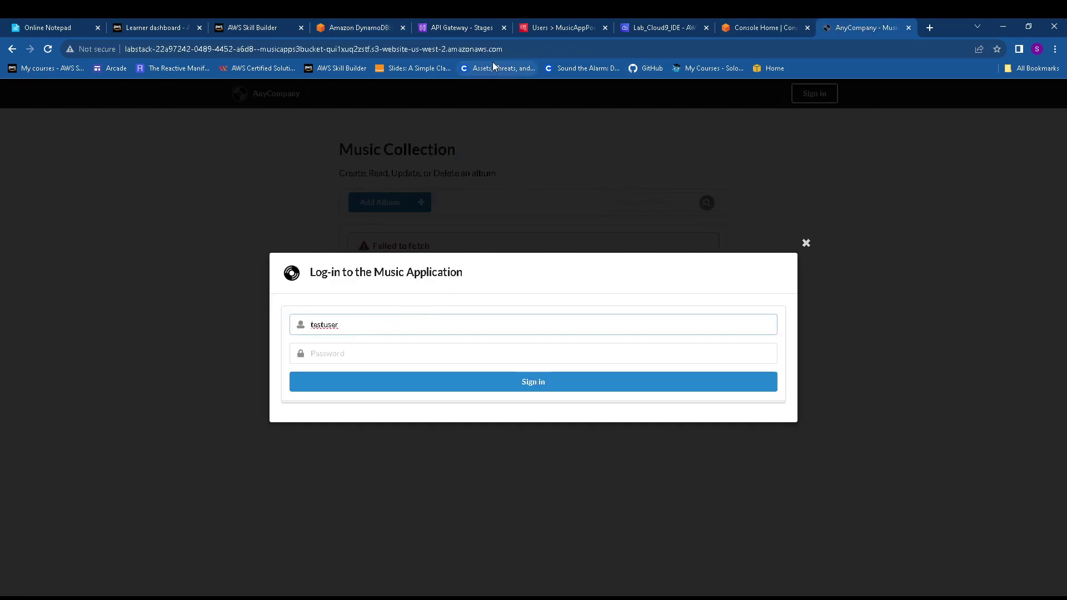
# Enter the step 159 test user credential as the password, sign in, and dismiss Chrome's breach warning
pyautogui.click(377, 26)
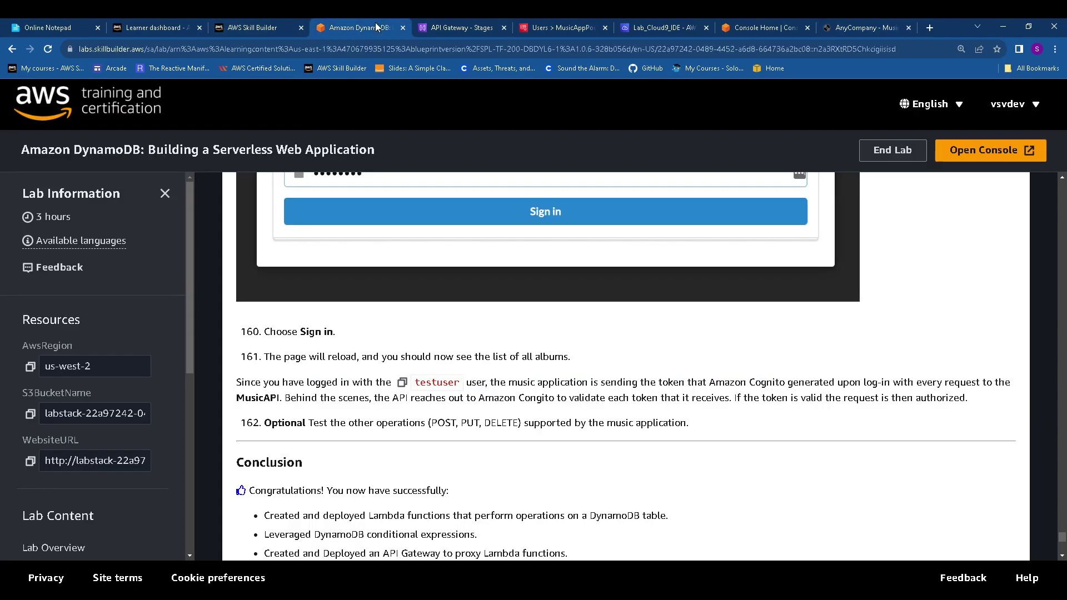
pyautogui.scroll(6, 480, 314)
pyautogui.click(388, 252)
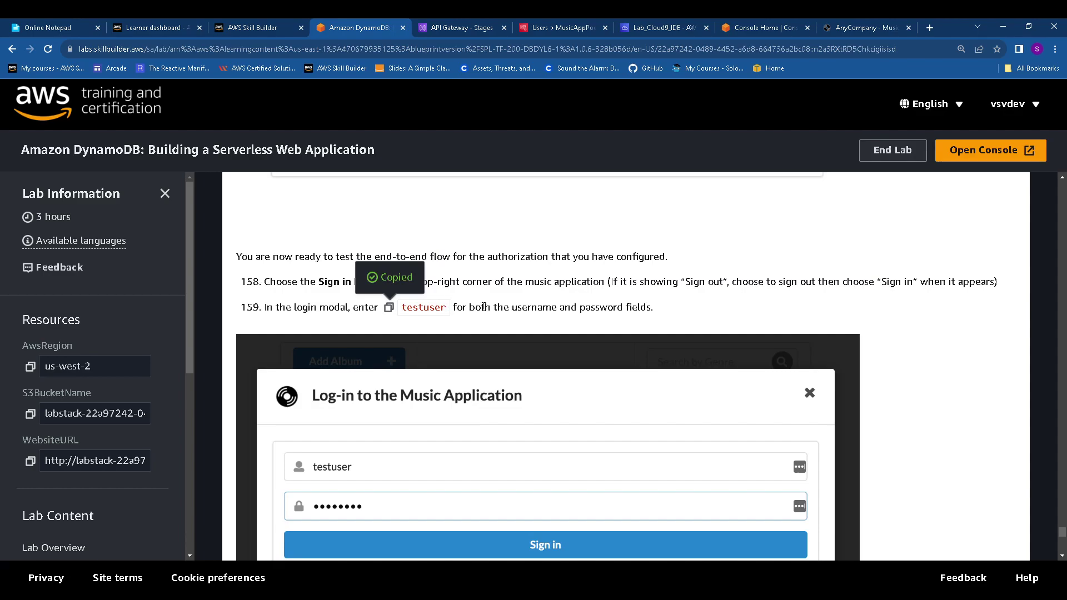
pyautogui.click(861, 27)
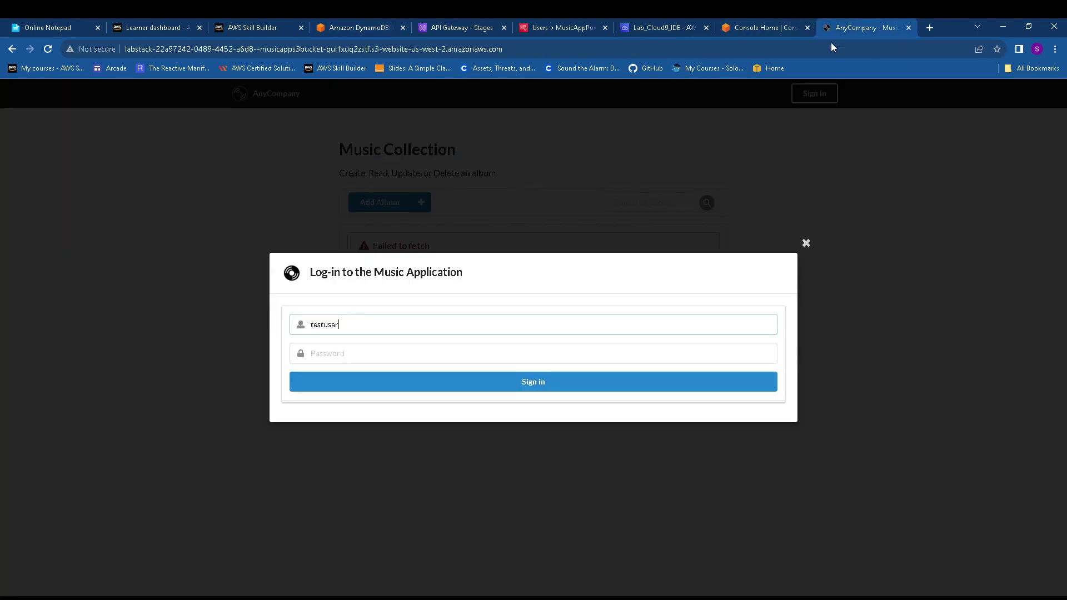
pyautogui.click(373, 354)
pyautogui.hotkey('ctrl', 'v')
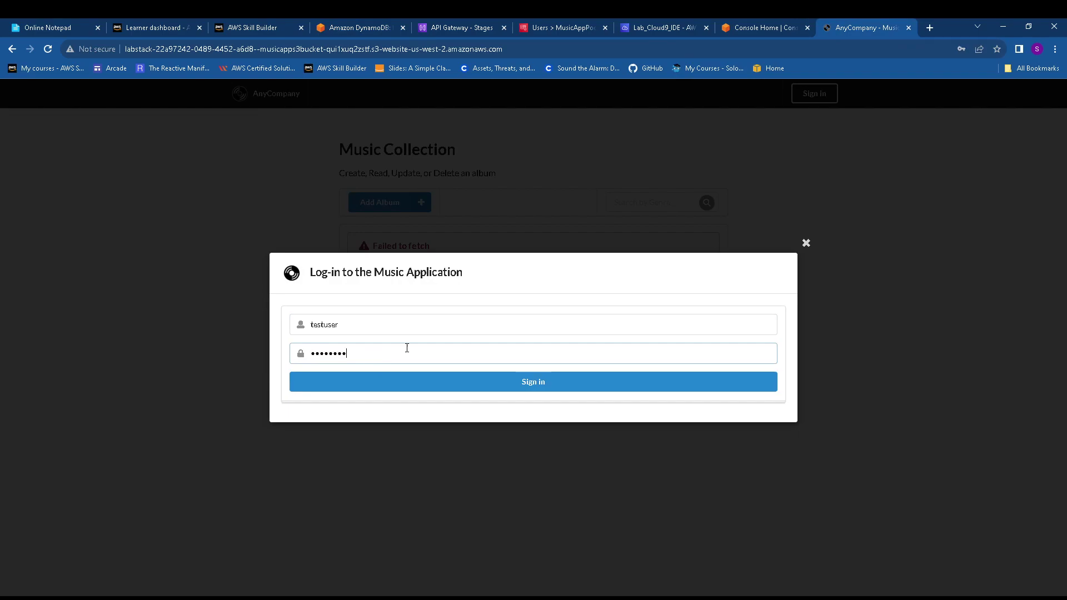
pyautogui.click(503, 383)
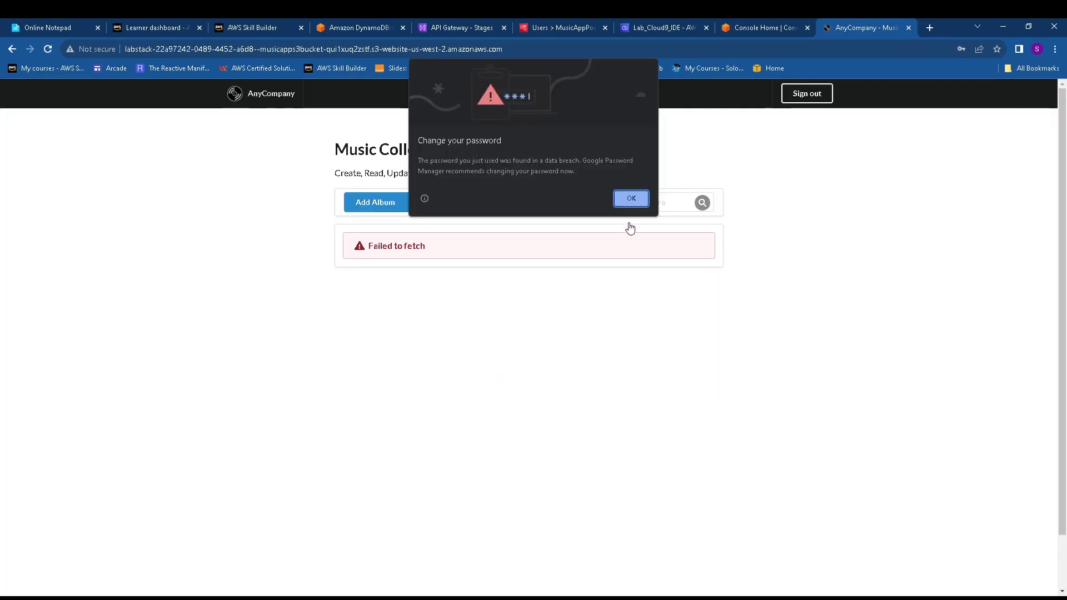
pyautogui.click(632, 199)
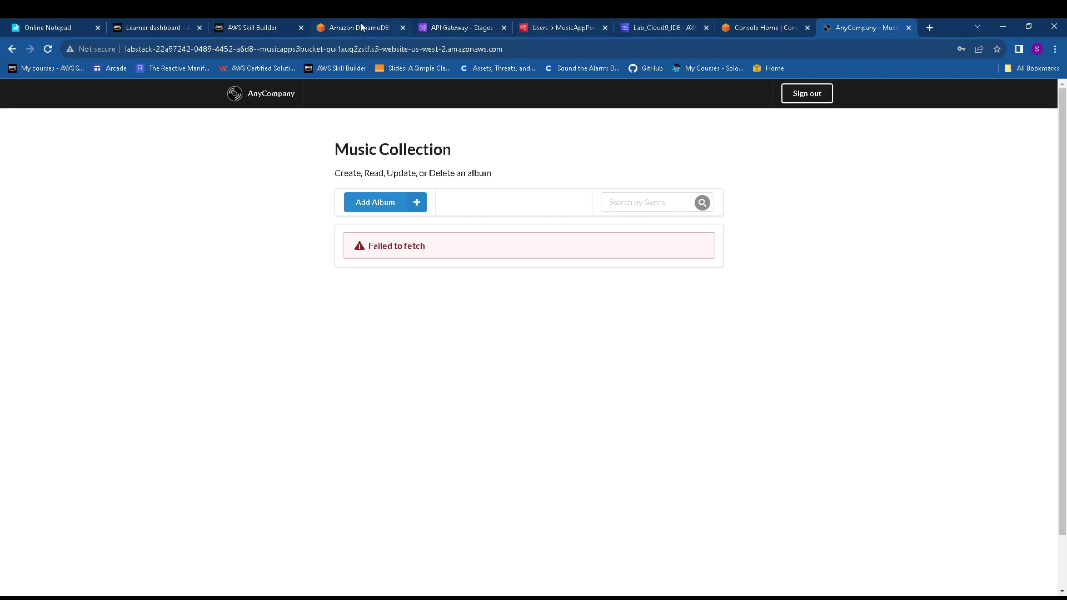
# Reread step 159 and the following steps in the lab guide
pyautogui.click(344, 28)
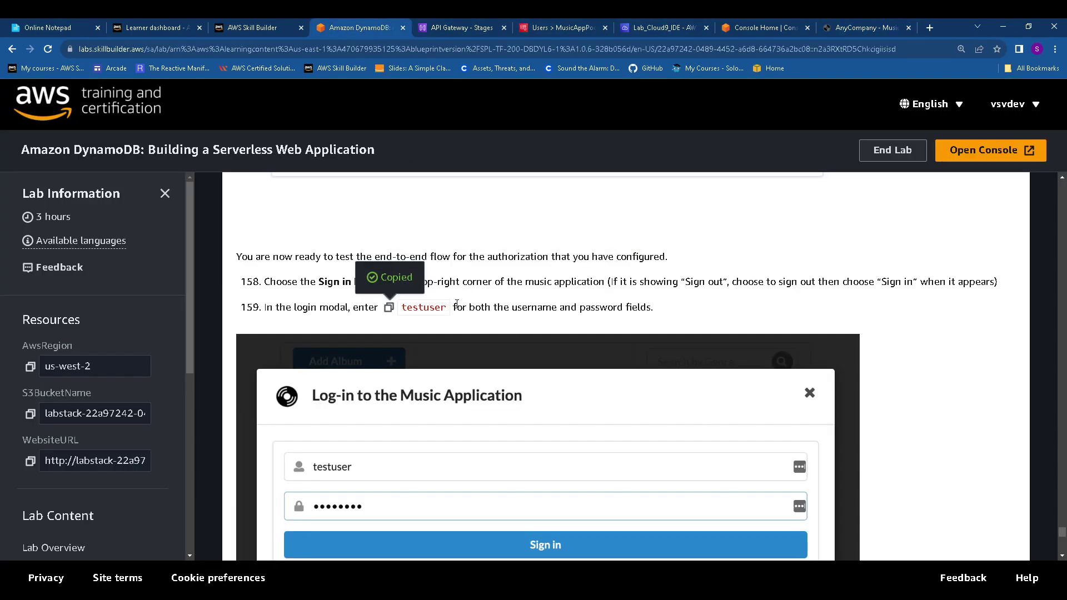
pyautogui.moveTo(457, 303); pyautogui.dragTo(674, 310)
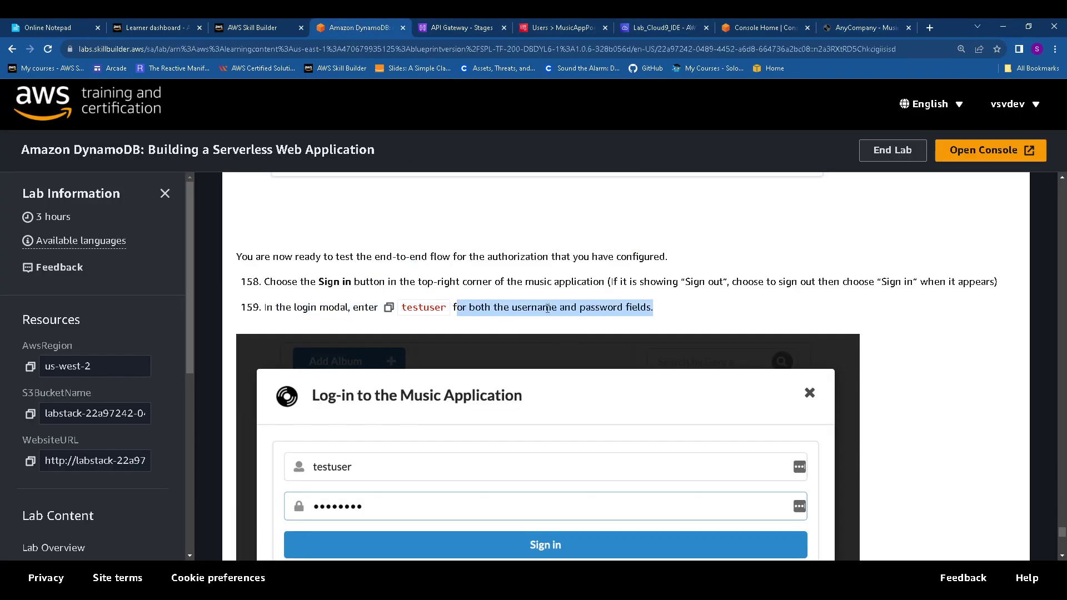
pyautogui.scroll(-6, 587, 323)
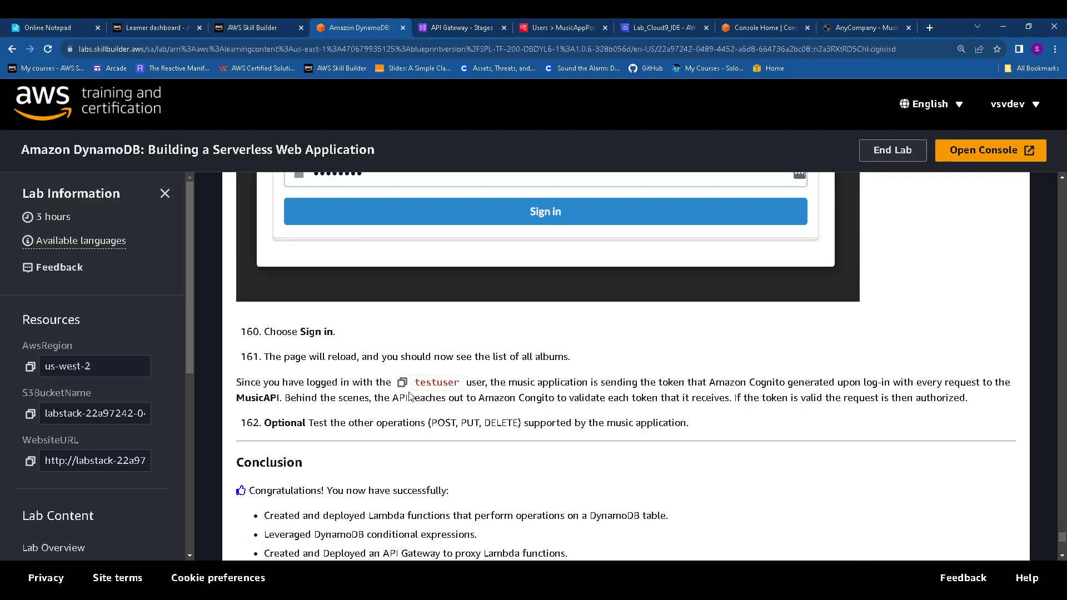
pyautogui.click(855, 28)
# Search the album collection for the Rock genre
pyautogui.click(659, 199)
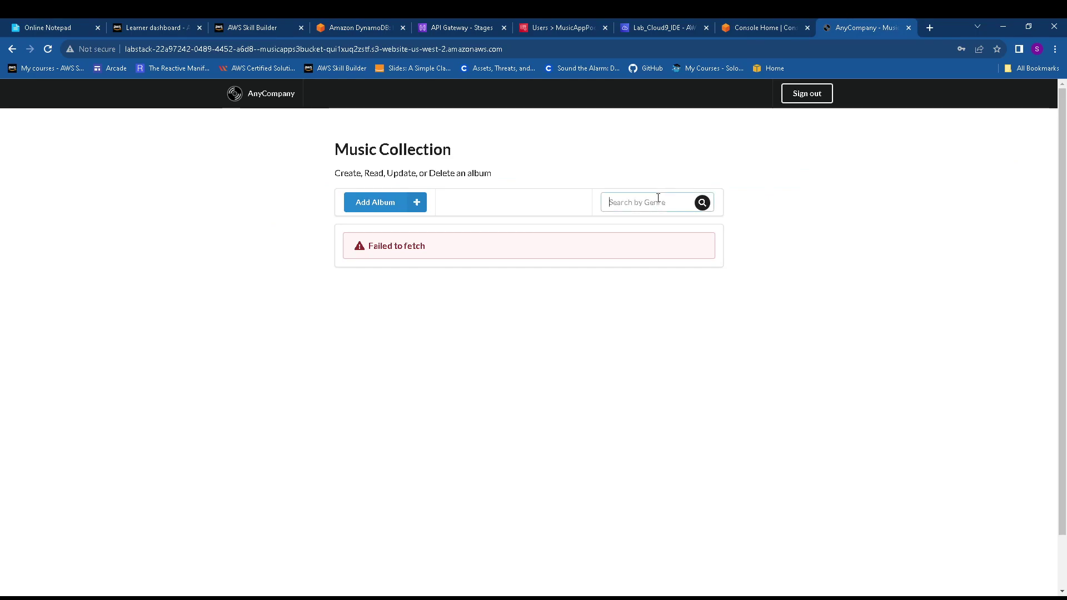
pyautogui.write('Rock')
pyautogui.click(702, 202)
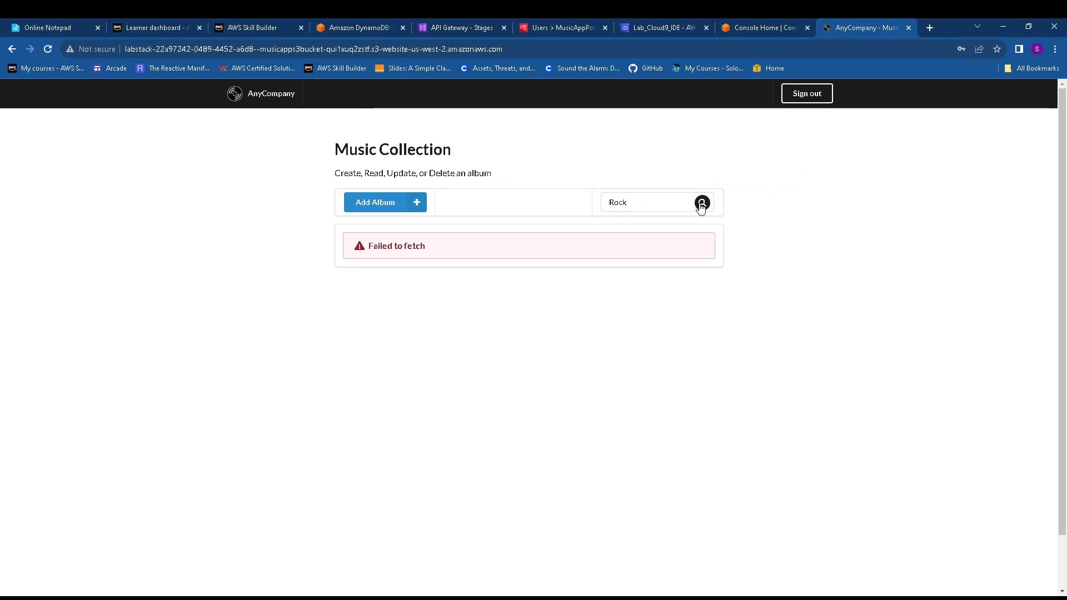
# Start a new album with artist 'ada', album 'aaa' and genre 'aa'
pyautogui.click(420, 205)
pyautogui.click(339, 328)
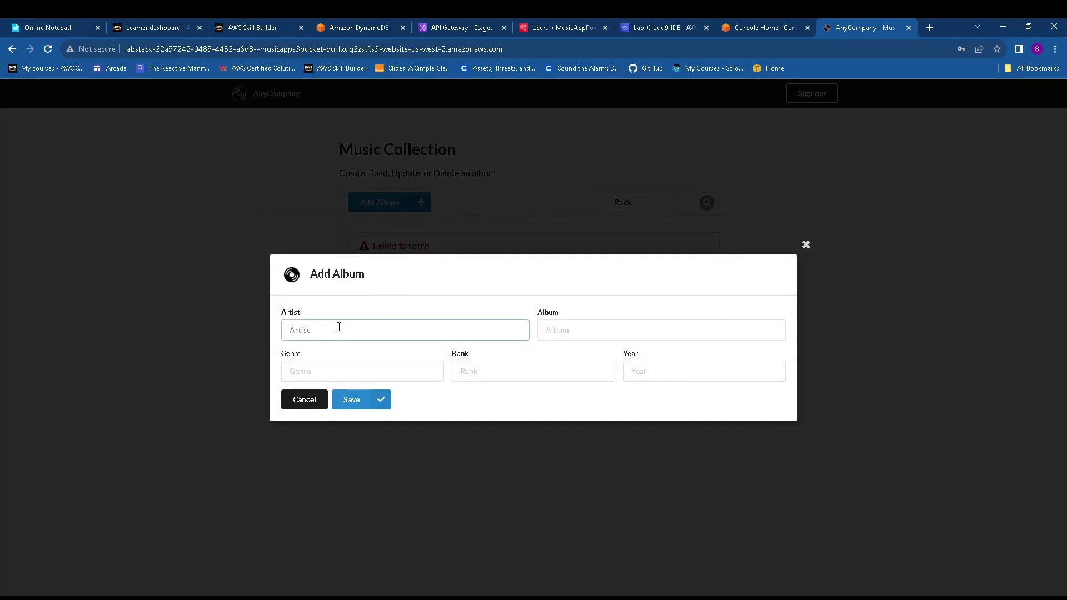
pyautogui.write('ada')
pyautogui.click(590, 329)
pyautogui.write('aaa')
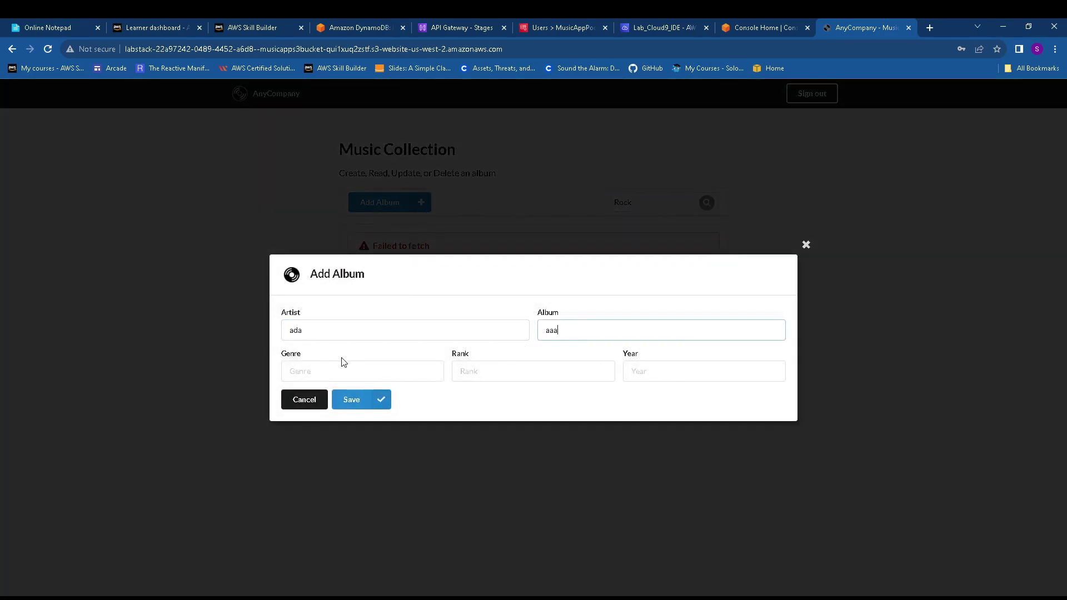
pyautogui.click(345, 370)
pyautogui.write('aa')
pyautogui.click(482, 373)
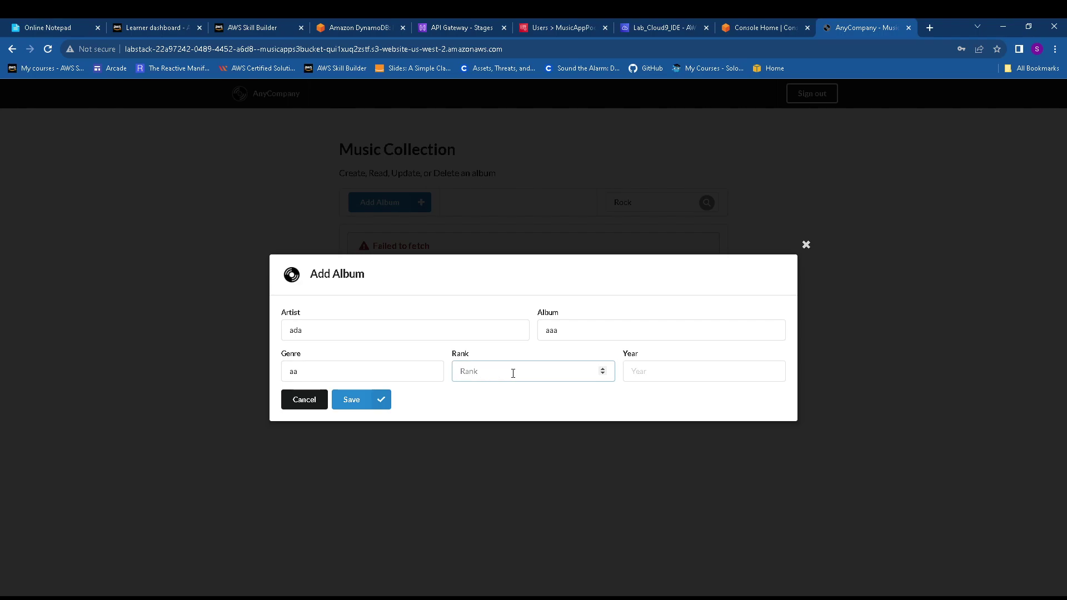
# Set the album's rank to 1 and year to 199, then save it
pyautogui.click(602, 369)
pyautogui.click(656, 373)
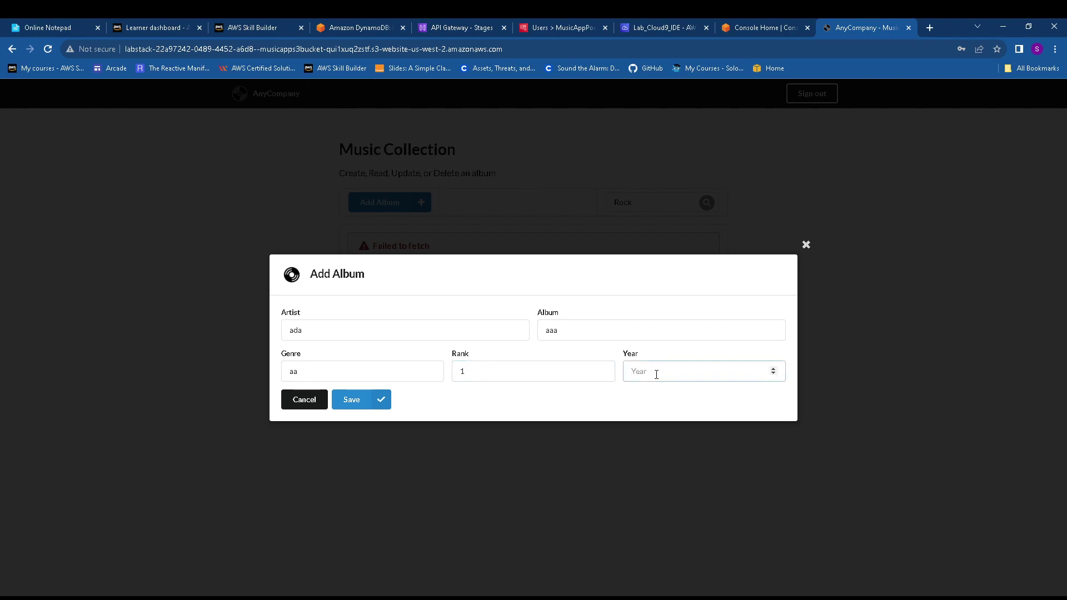
pyautogui.click(774, 374)
pyautogui.click(773, 373)
pyautogui.click(773, 369)
pyautogui.click(773, 369)
pyautogui.moveTo(696, 372); pyautogui.dragTo(602, 371)
pyautogui.write('1995')
pyautogui.click(352, 400)
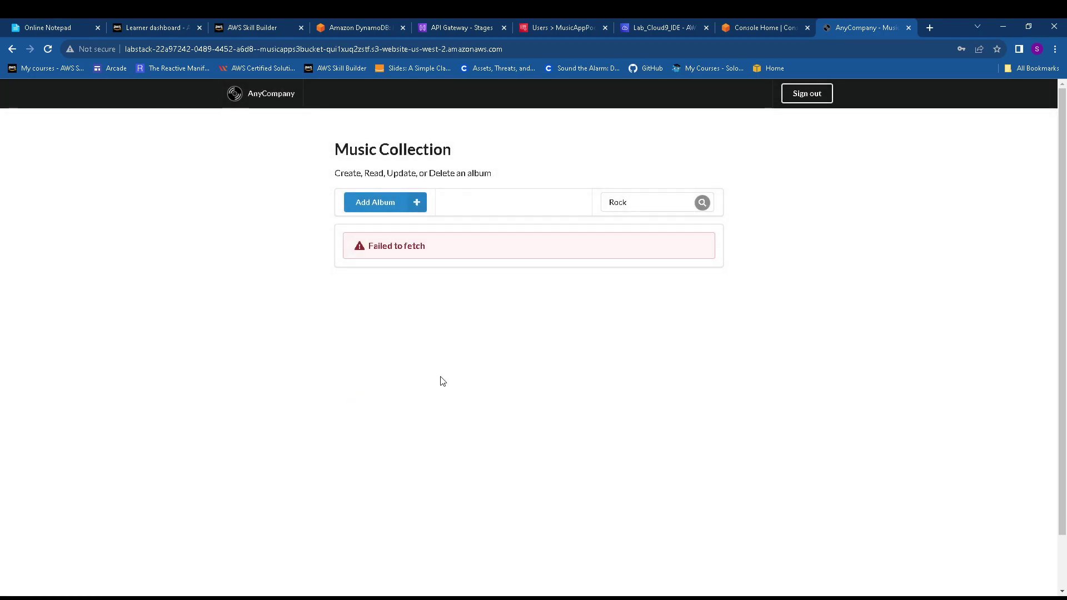
# Reopen and close the add-album form without saving, then go back to the lab guide
pyautogui.click(383, 202)
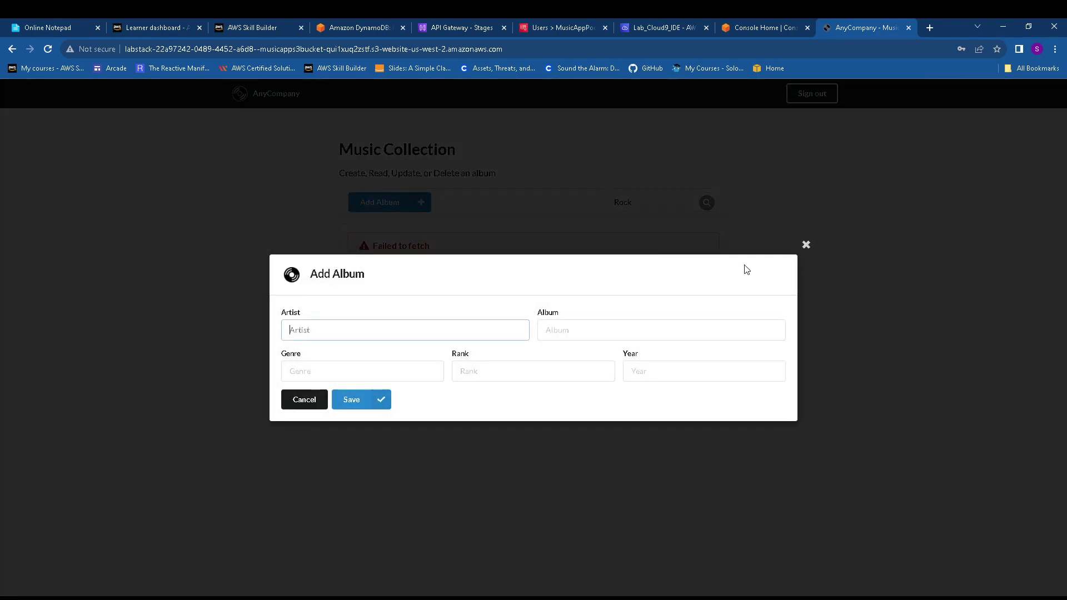
pyautogui.click(806, 245)
pyautogui.click(358, 28)
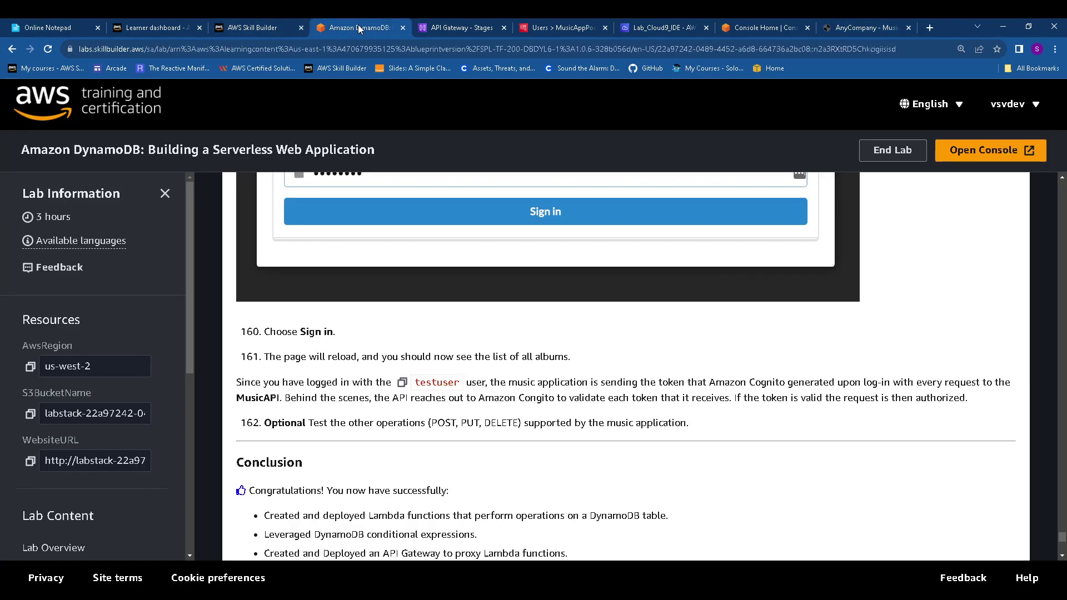
pyautogui.scroll(-8, 334, 395)
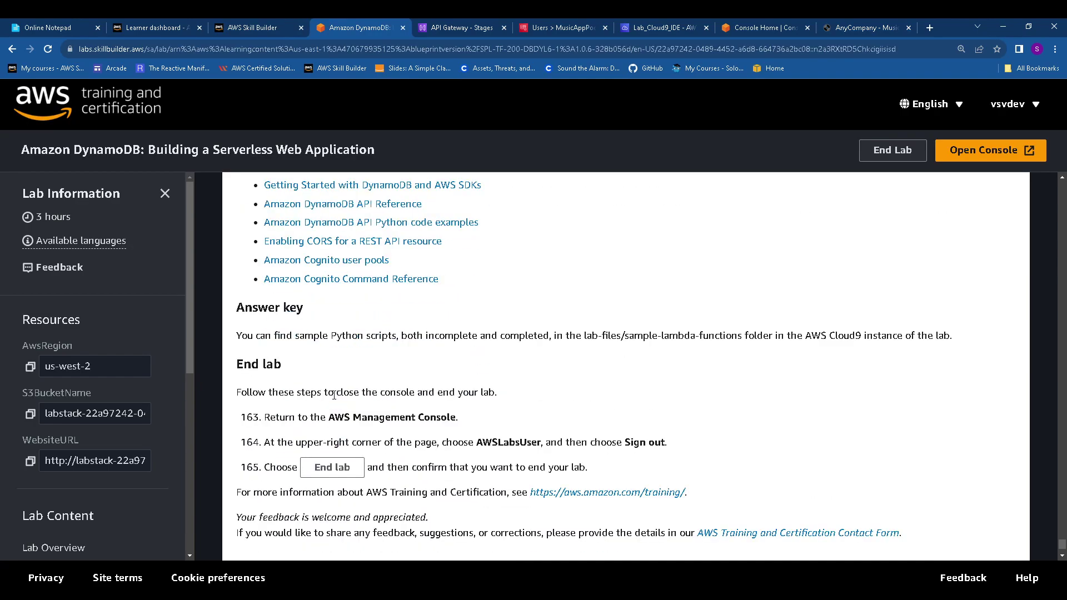
pyautogui.scroll(-2, 334, 395)
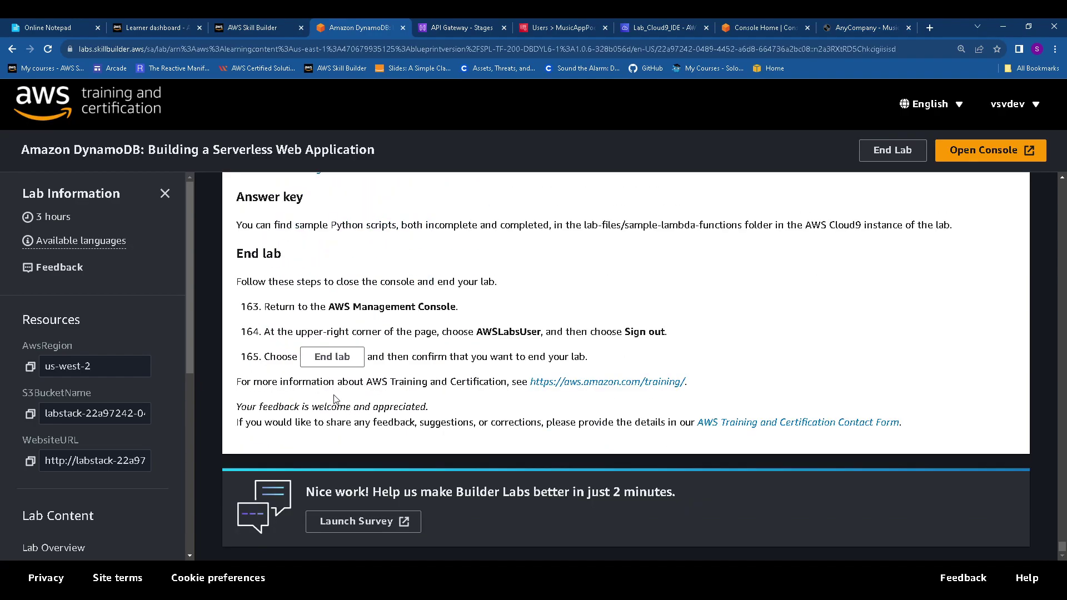
pyautogui.scroll(7, 334, 399)
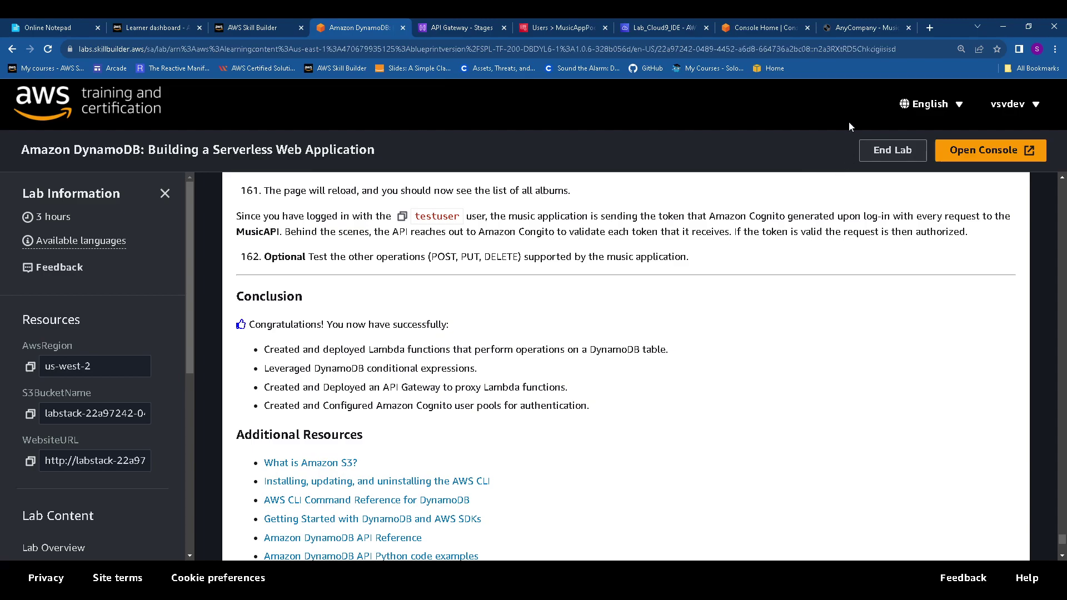